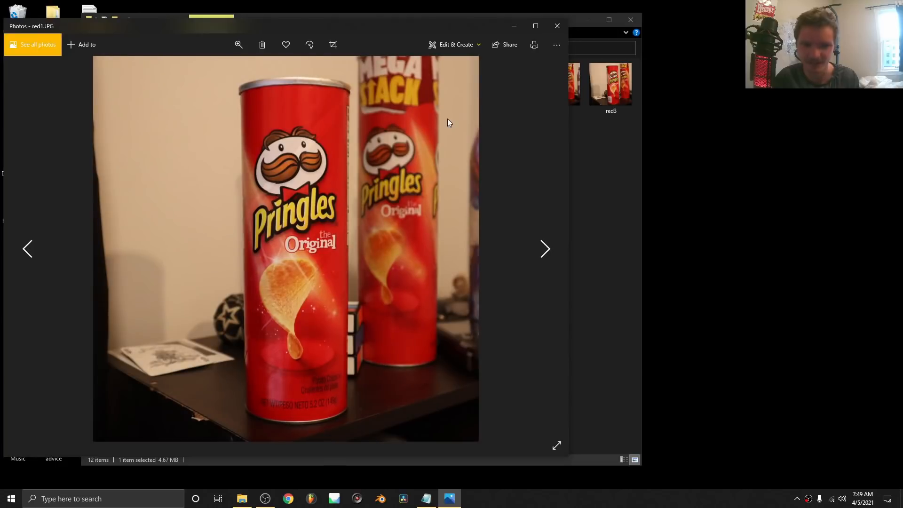
Browse back and forth through the red Pringles can photos red1 to red6, and close the photo viewer
key(Right)
key(Right)
key(Right)
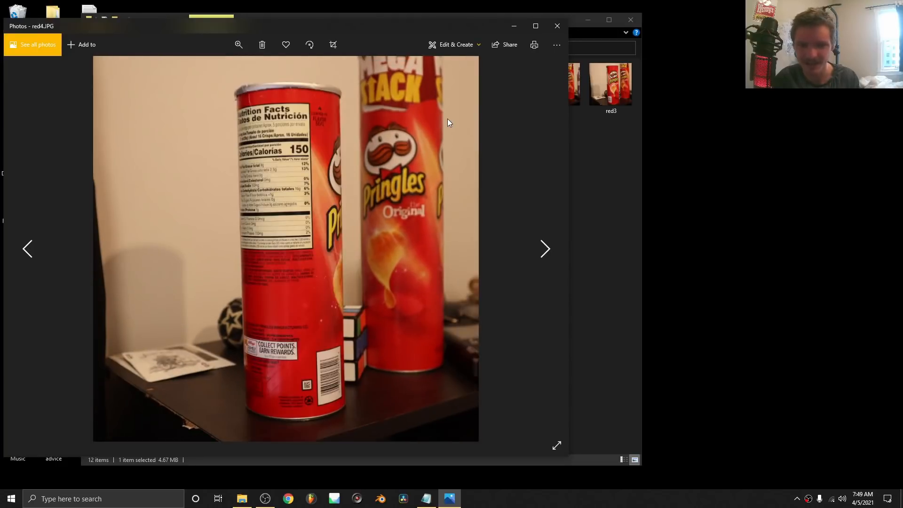
key(Right)
key(Right)
key(Right)
key(Right)
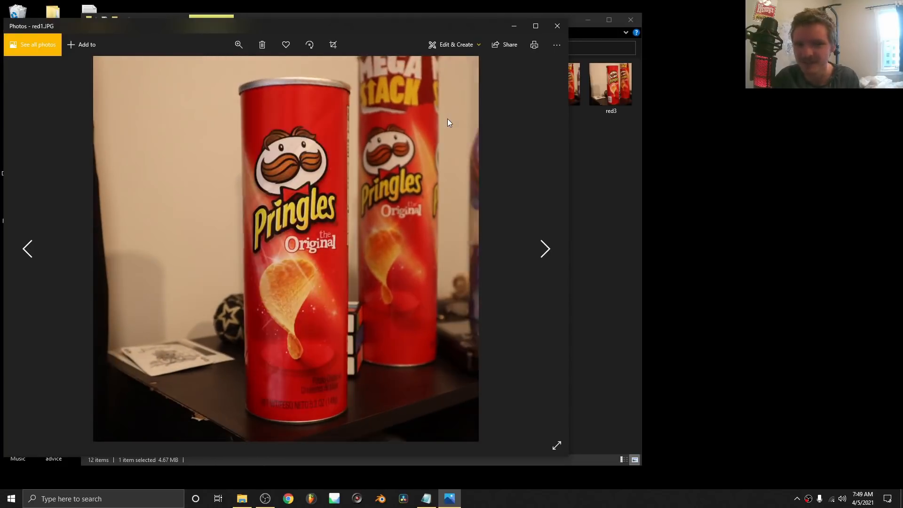
key(Left)
key(Left)
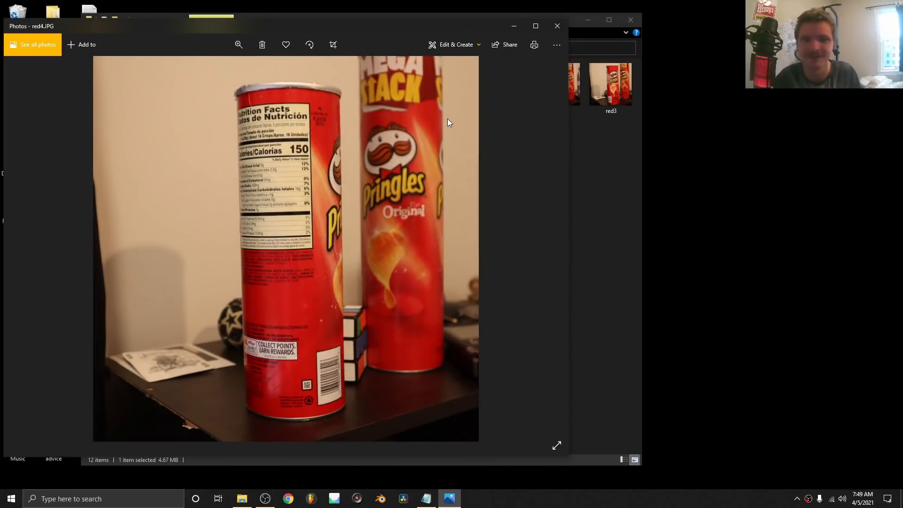
key(Right)
key(Right)
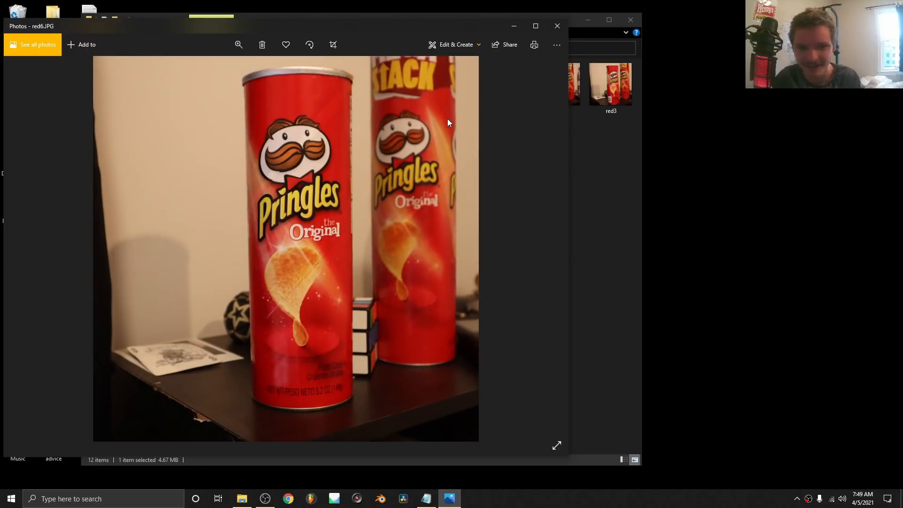
key(Left)
key(Left)
key(Left)
key(Left)
key(Left)
key(Left)
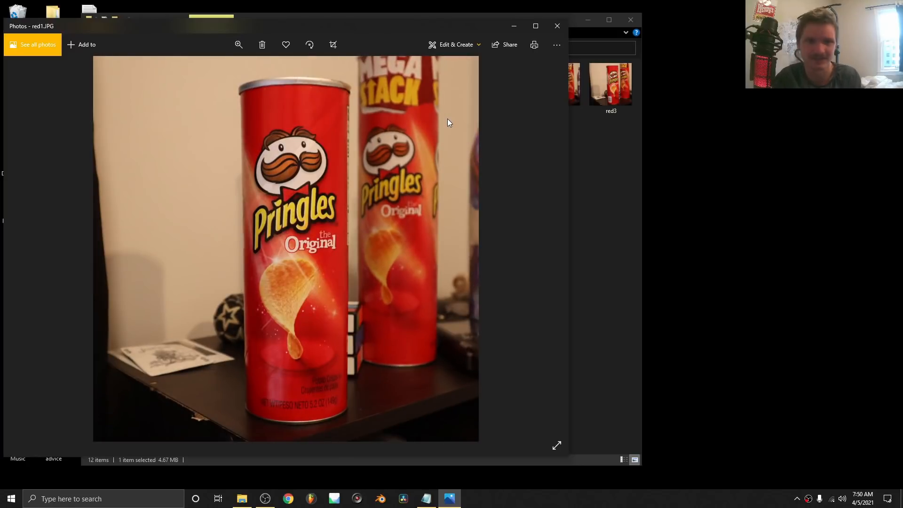
key(Right)
key(Right)
key(Right)
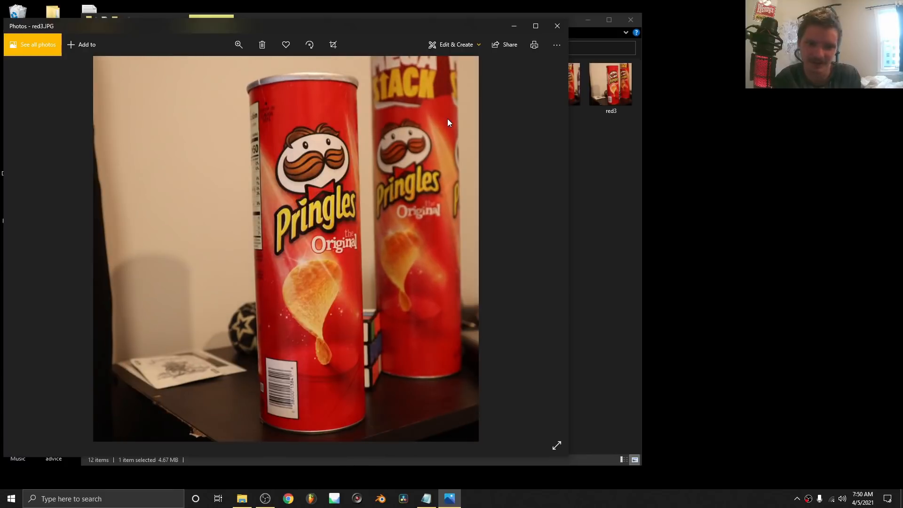
key(Right)
key(Right)
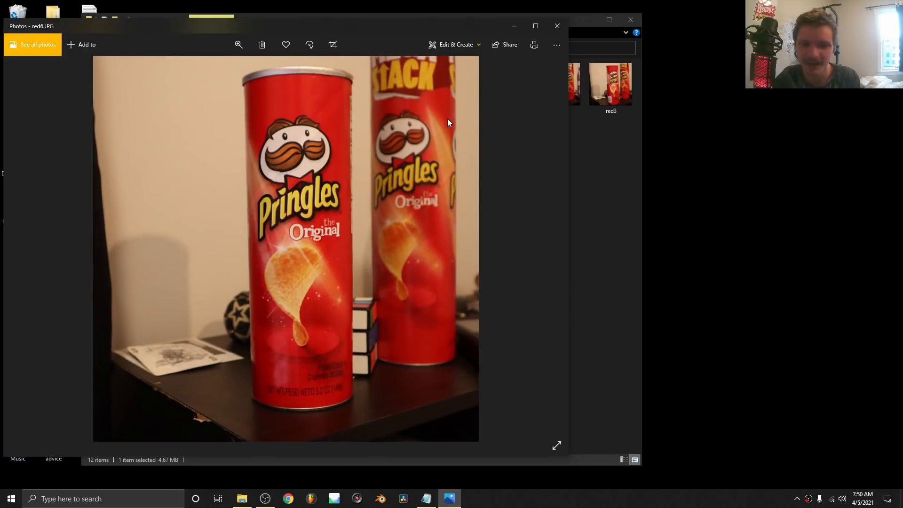
click(556, 27)
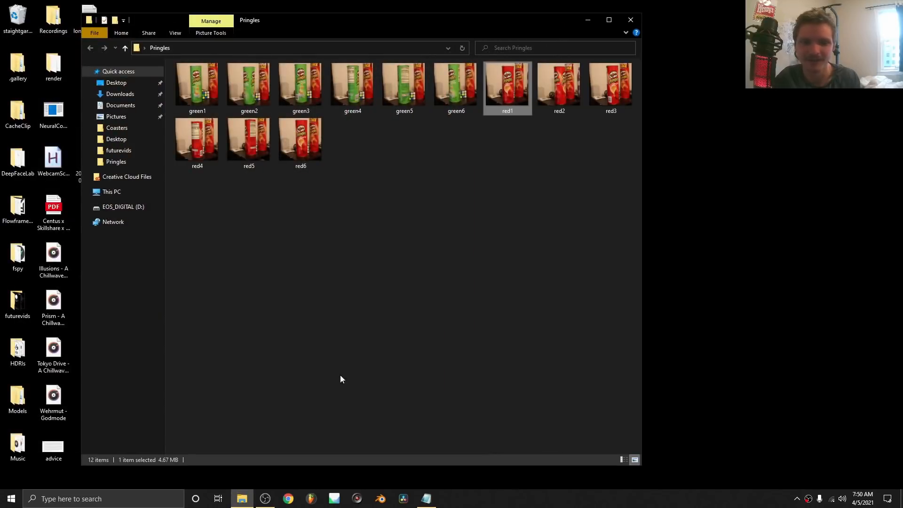
click(265, 500)
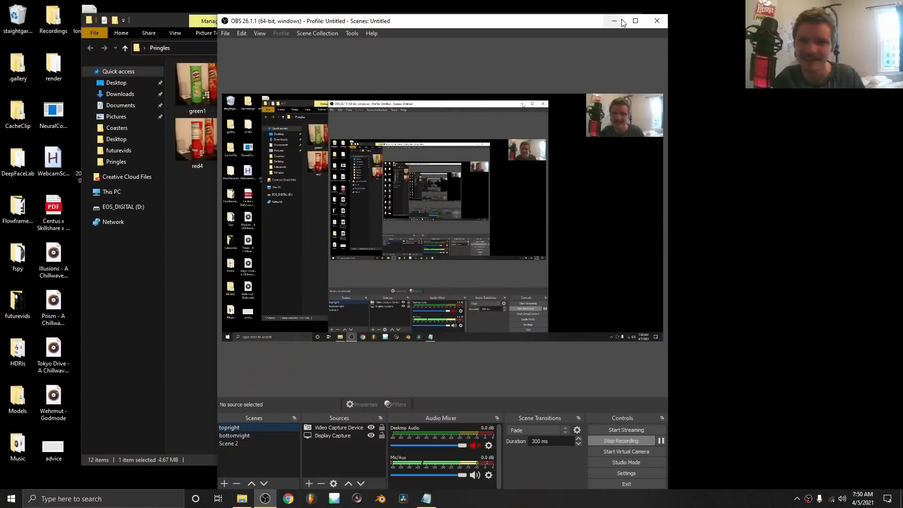
click(614, 23)
Launch Blender, dismiss the splash screen to keep the default scene, and make the window fullscreen
click(380, 499)
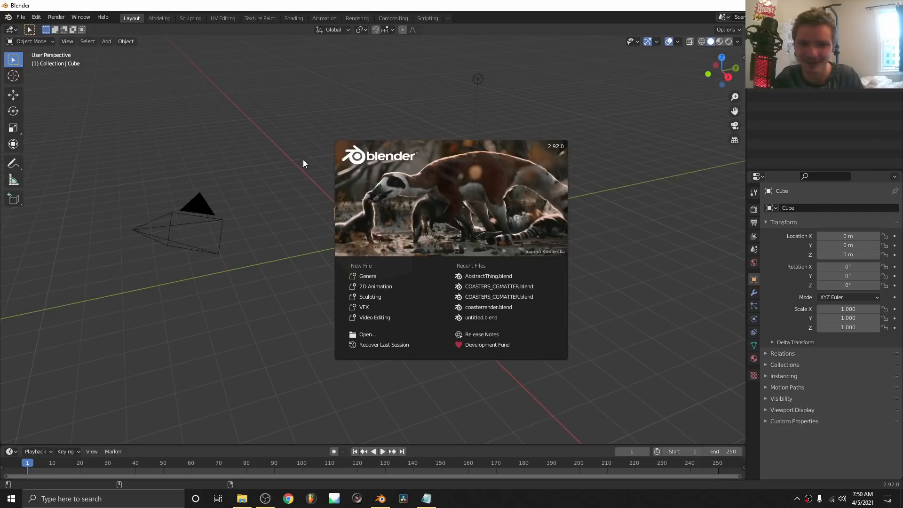
click(321, 175)
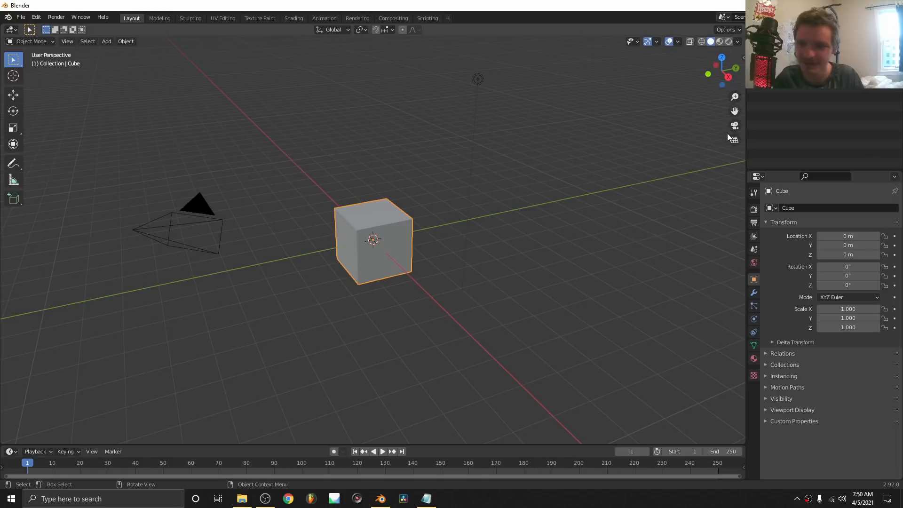
key(F3)
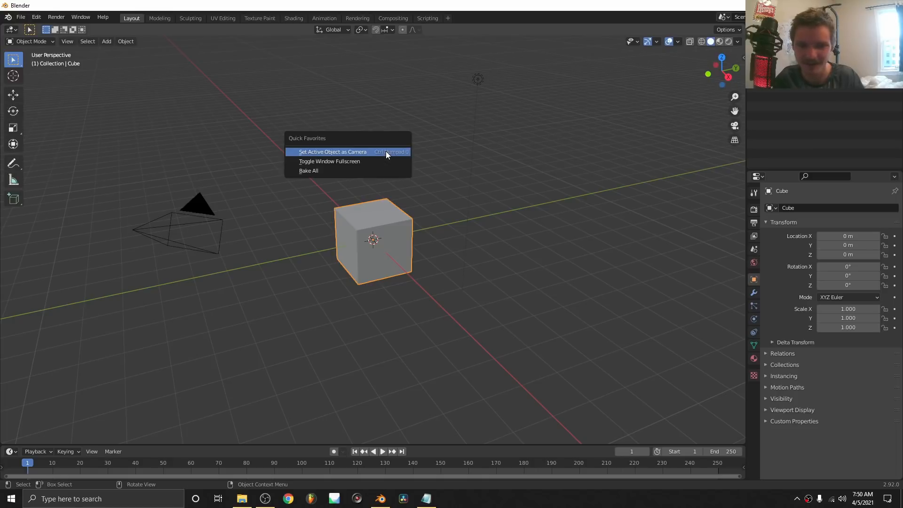
click(368, 160)
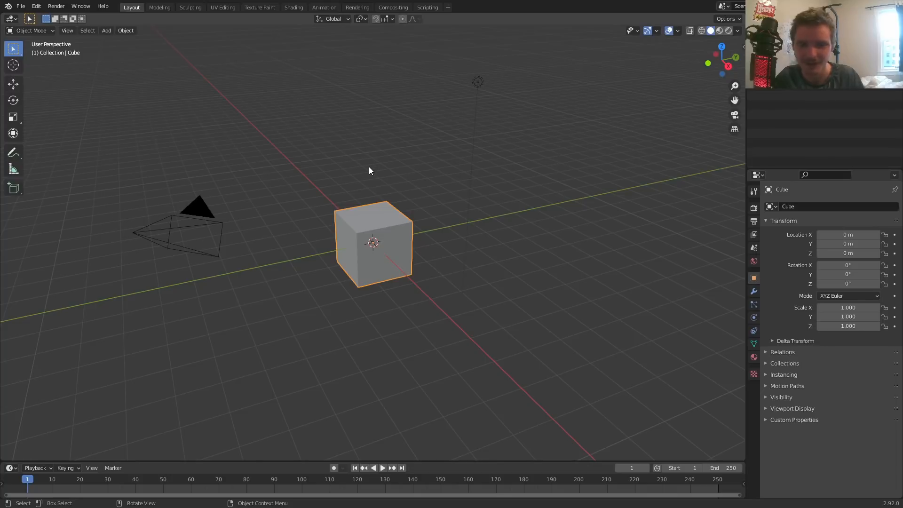
Delete the default cube from the scene
middle_drag(370, 170, 356, 227)
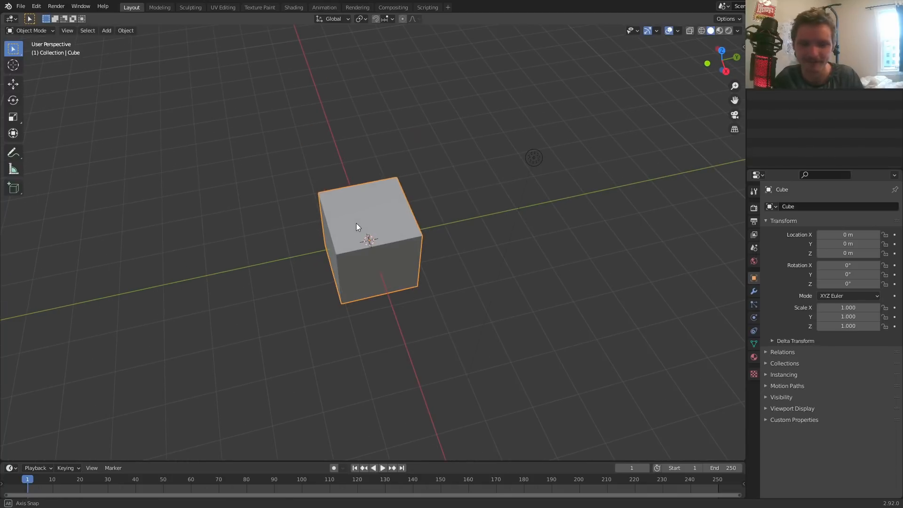
key(x)
click(366, 196)
Add a mesh cylinder at the origin and set its vertex count to 60
key(shift+a)
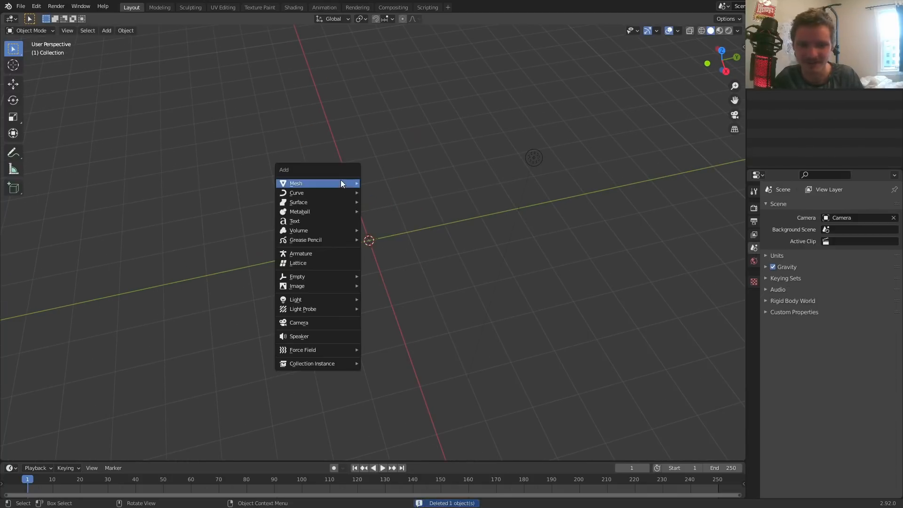
mouse_move(344, 183)
click(389, 228)
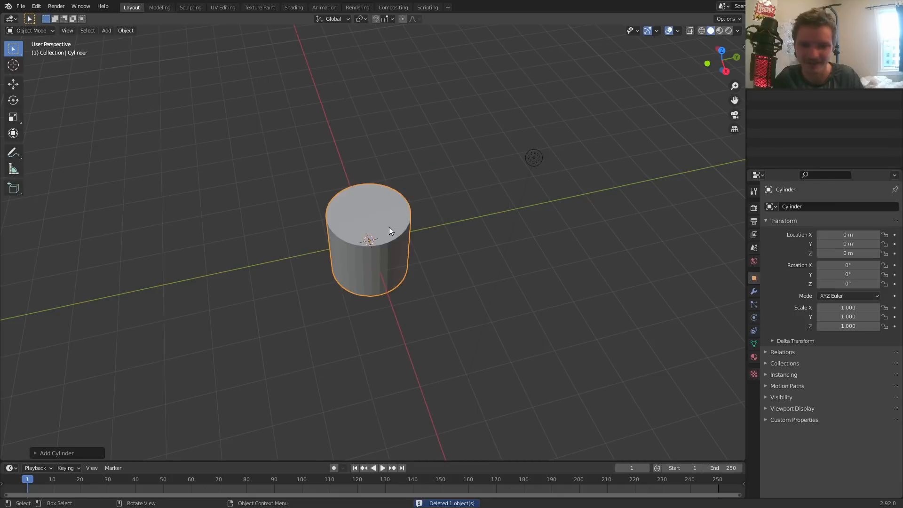
click(78, 453)
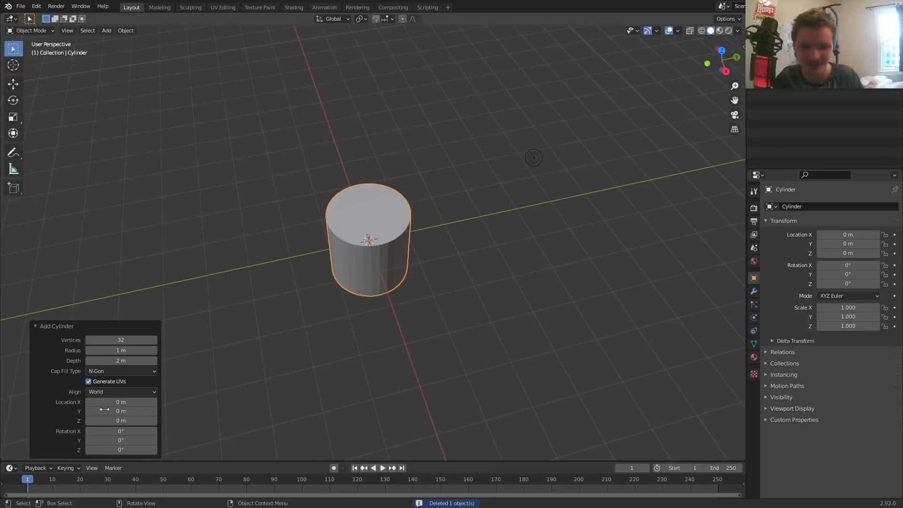
click(117, 339)
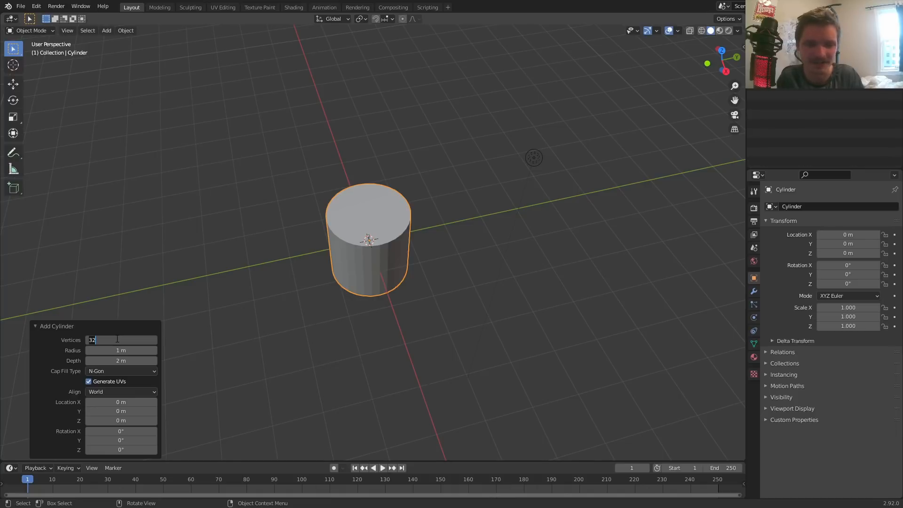
text(60)
key(Return)
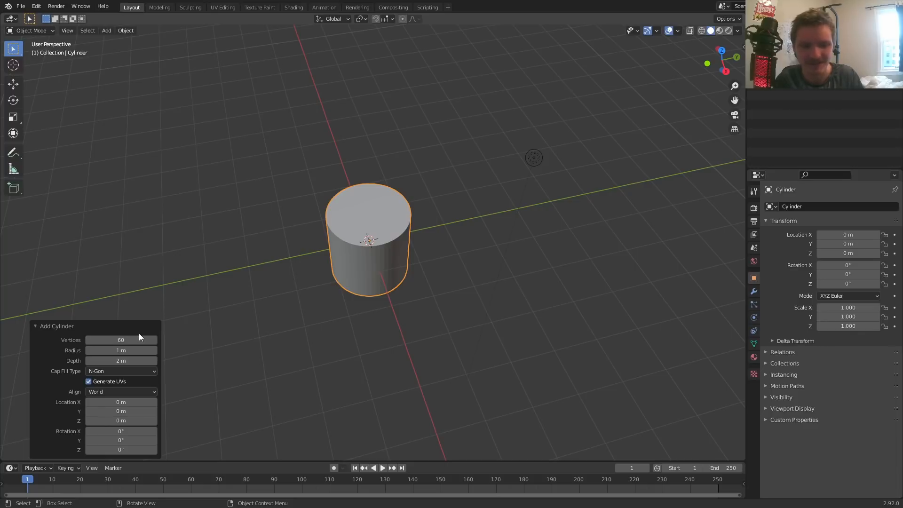
Delete the top and bottom cap faces of the cylinder in Edit Mode, and return to Object Mode
key(Tab)
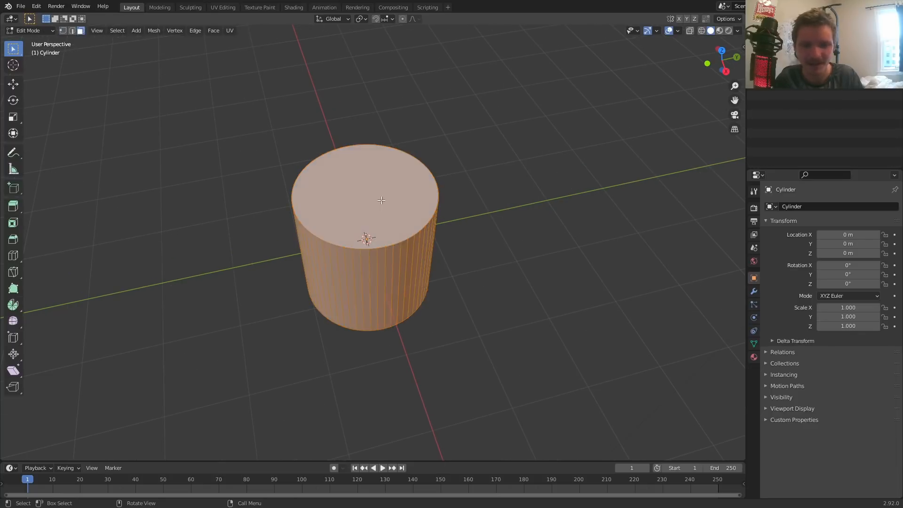
key(alt+a)
middle_drag(376, 253, 370, 347)
click(373, 408)
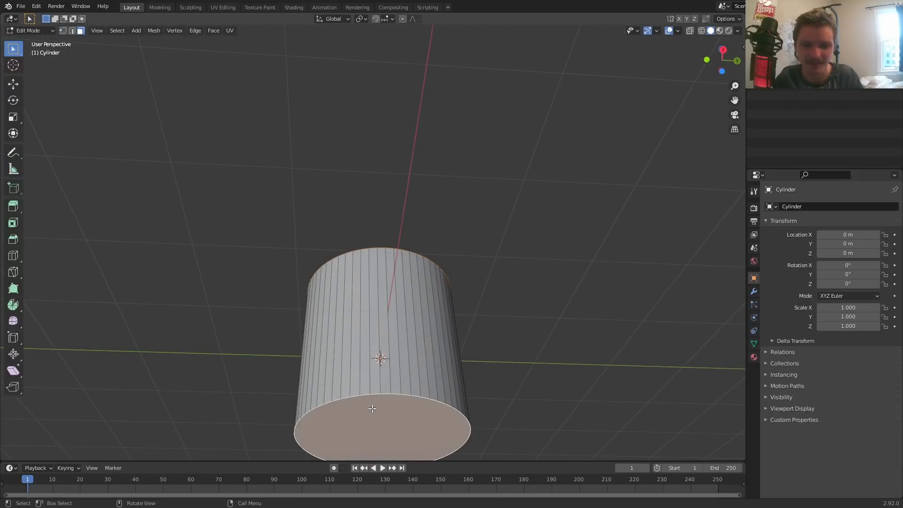
key(x)
click(361, 406)
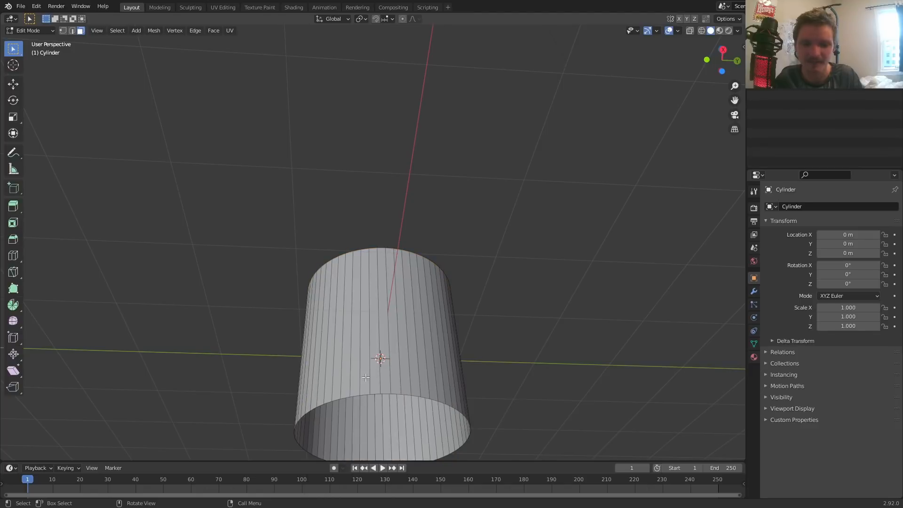
key(Tab)
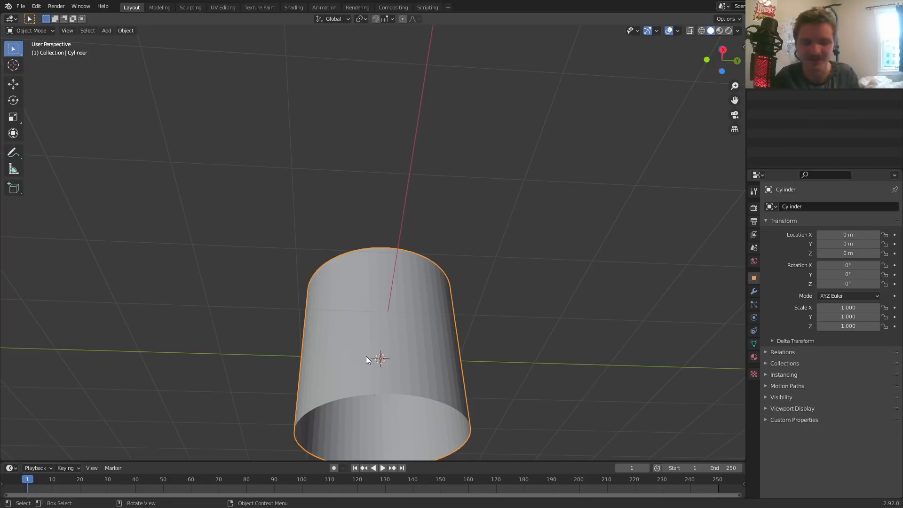
Switch the viewport to the camera view and select the camera
scroll(361, 358, down, 3)
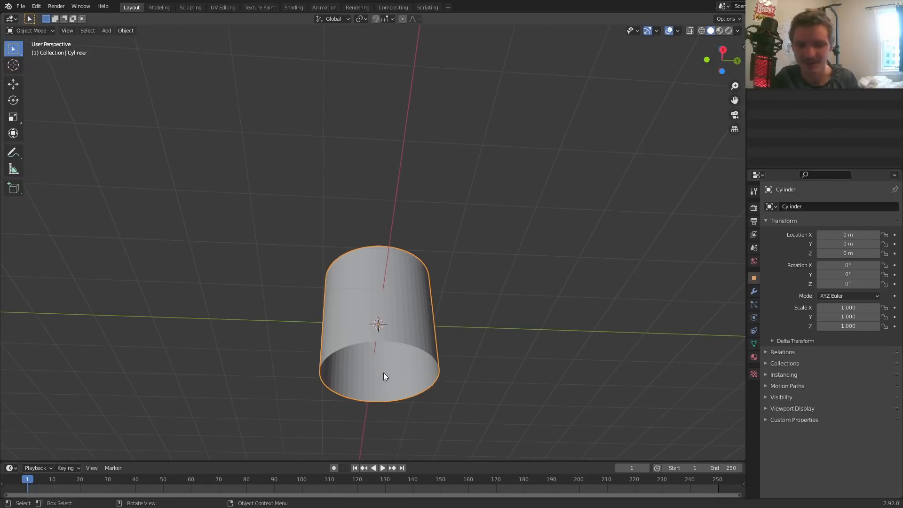
middle_drag(381, 373, 263, 339)
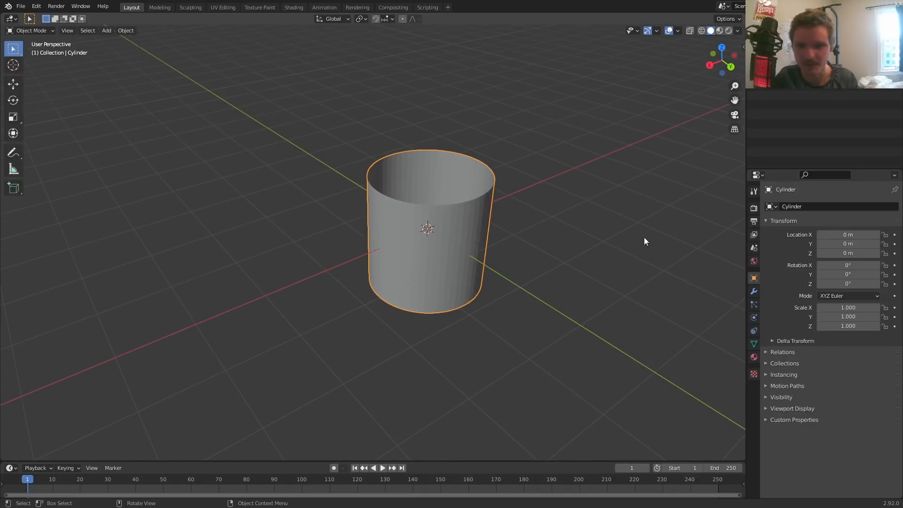
click(735, 115)
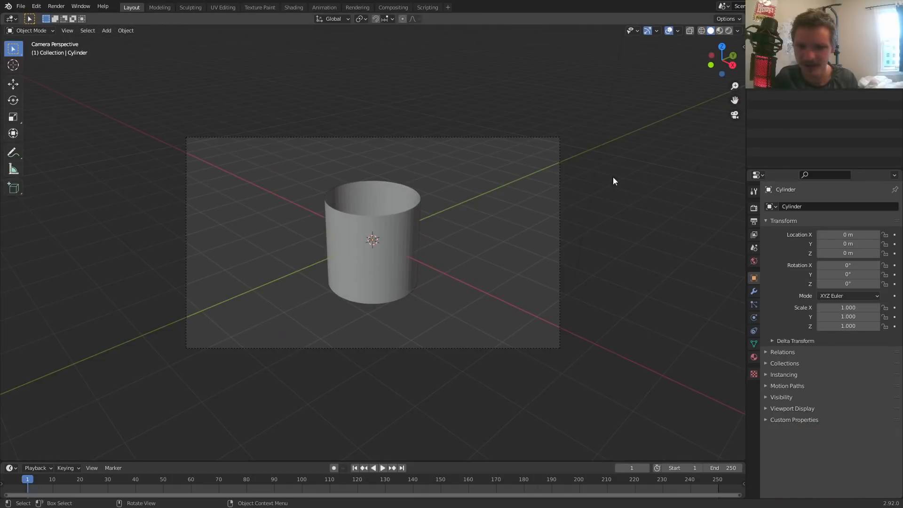
click(561, 187)
scroll(457, 167, up, 1)
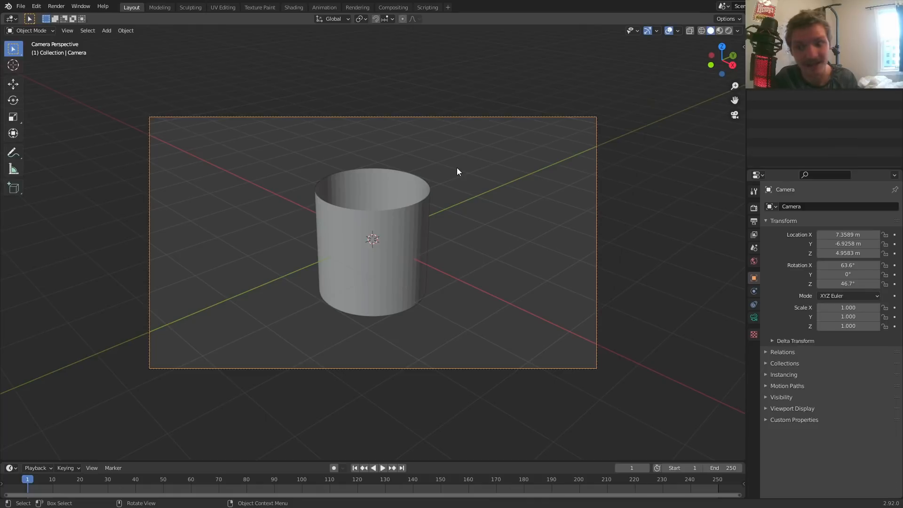
scroll(616, 217, up, 1)
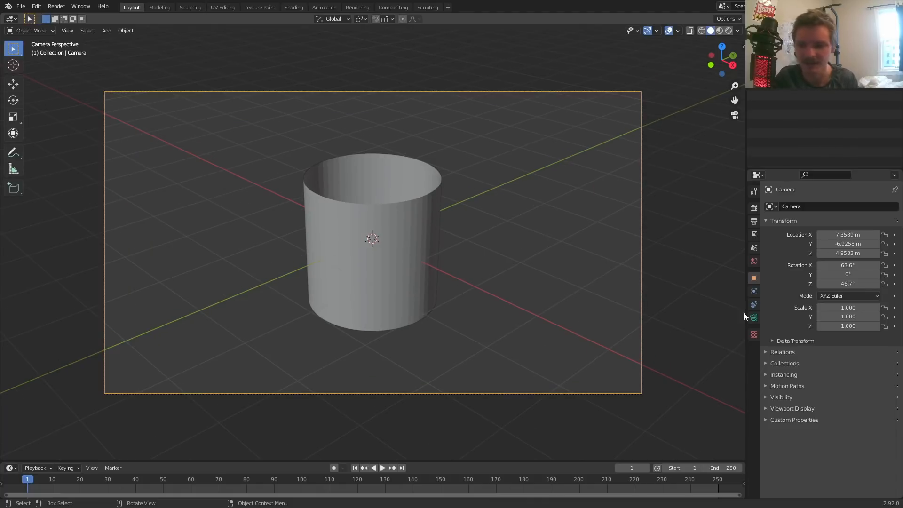
Enable background images for the camera and add an image slot
click(754, 318)
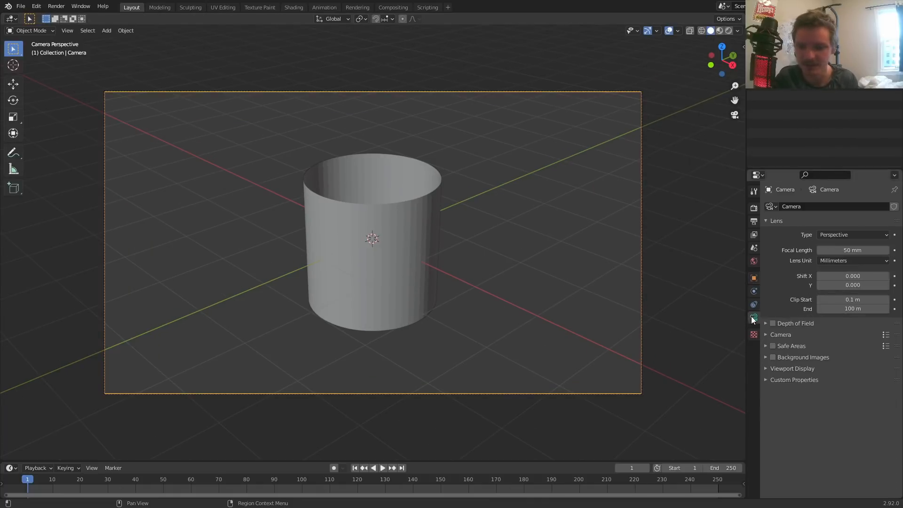
click(774, 357)
click(783, 358)
click(826, 371)
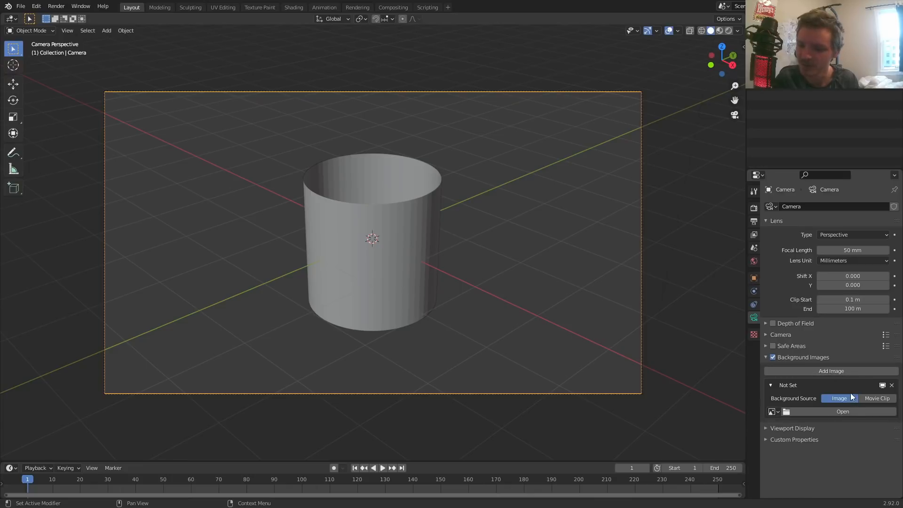
Load red1.JPG from the Pringles folder on the Desktop as the camera's background image
click(854, 411)
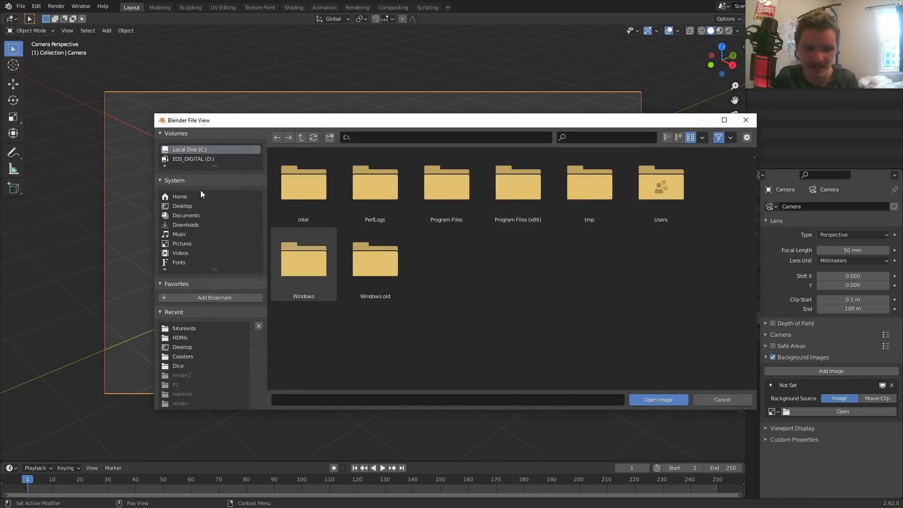
click(181, 206)
click(528, 285)
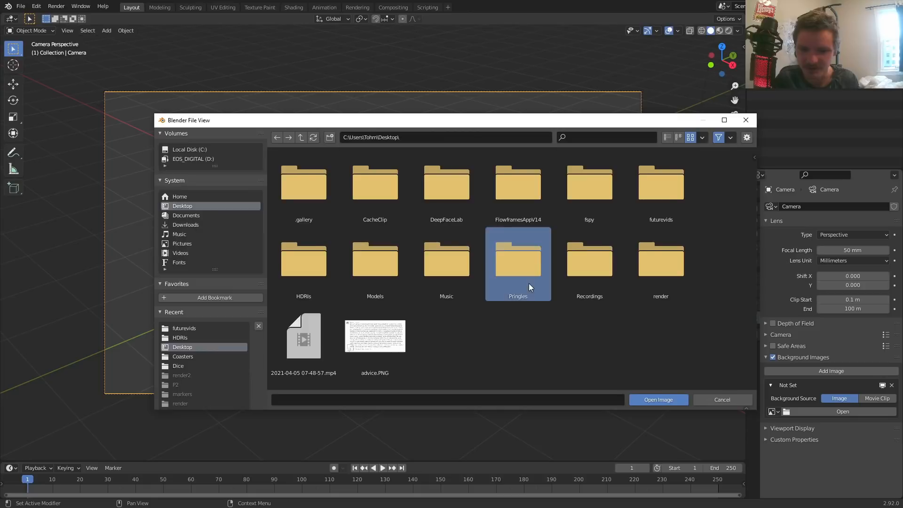
double_click(529, 283)
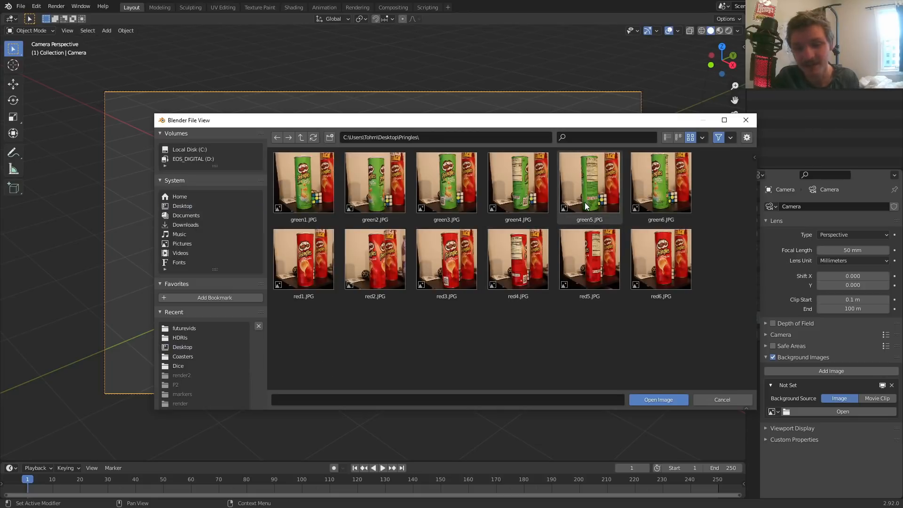
click(292, 243)
double_click(292, 245)
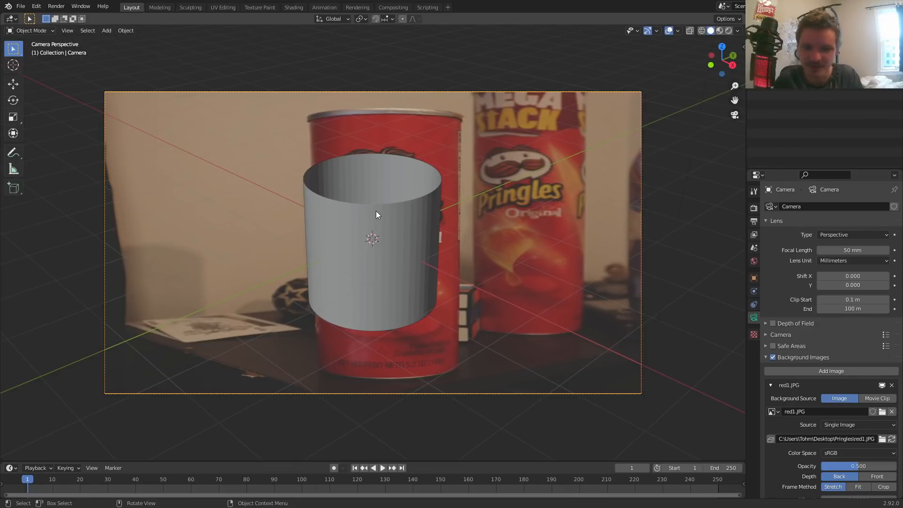
Move the cylinder clear of the photographed front can, by about -2.08 m in X, -2.11 m in Y and 0.13 m in Z
drag(376, 215, 179, 201)
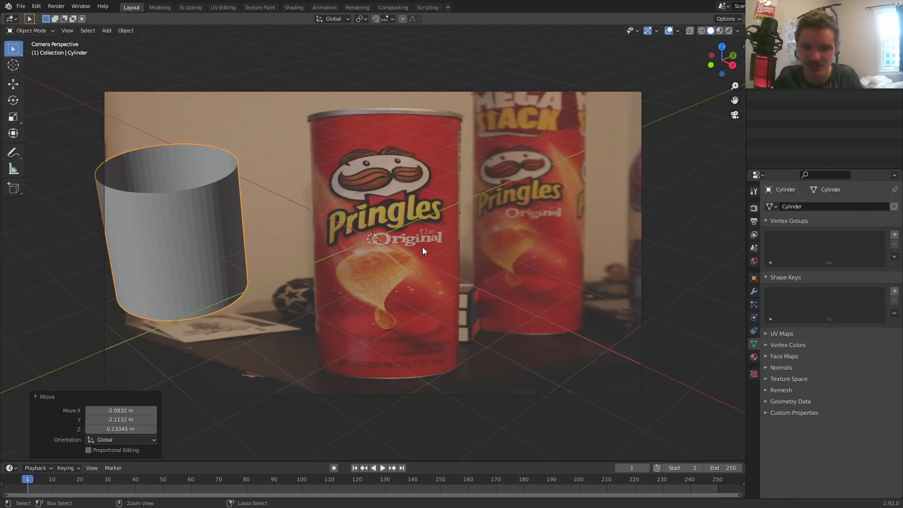
Undo the cylinder's last move and select the camera
key(ctrl+z)
click(480, 91)
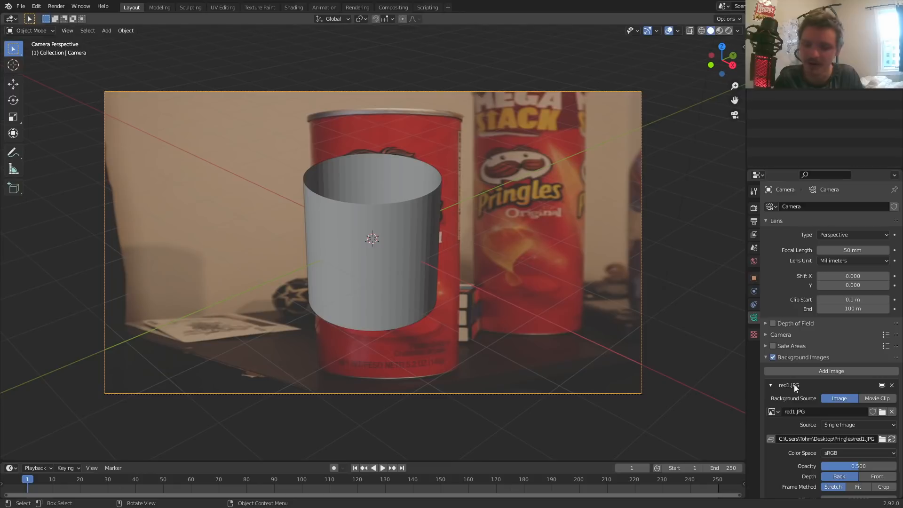
Try the Fit frame method on the camera's background image and return it to Stretch
scroll(843, 432, down, 2)
click(848, 448)
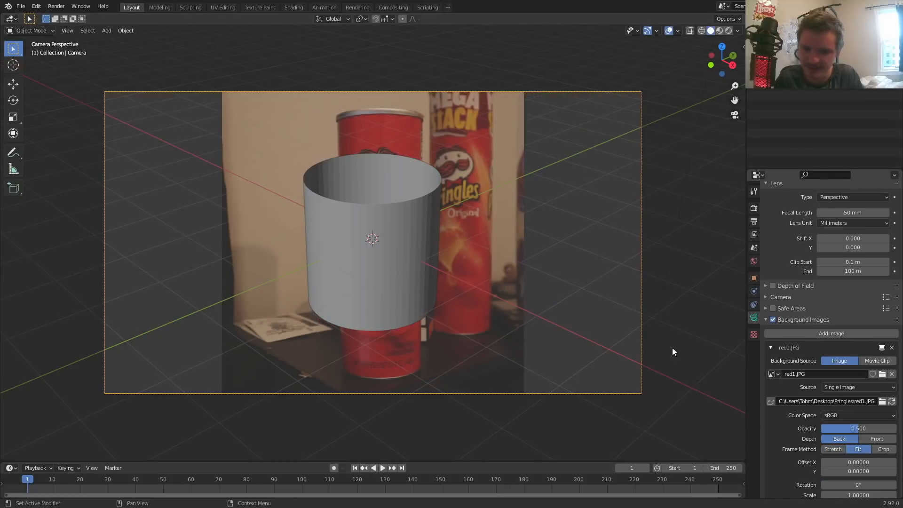
click(827, 449)
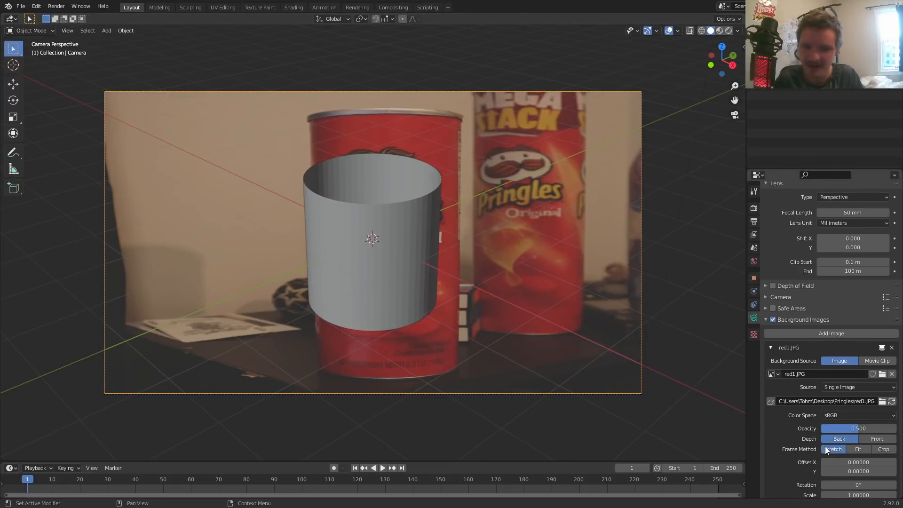
Set the render output resolution to 1000 px in both X and Y
click(757, 223)
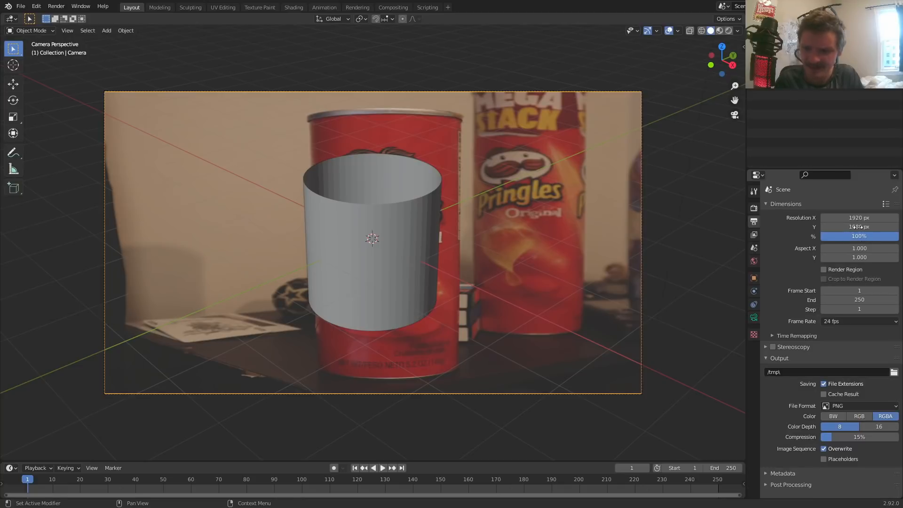
drag(856, 217, 856, 227)
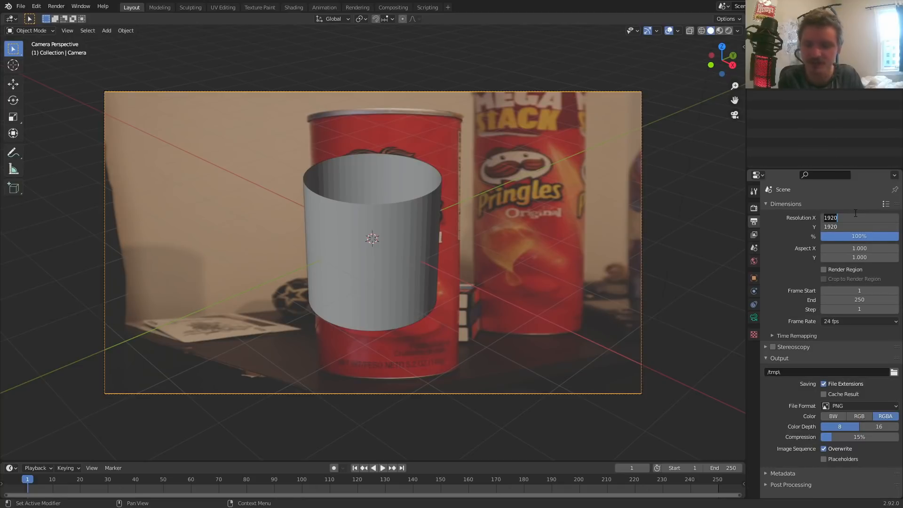
text(1000)
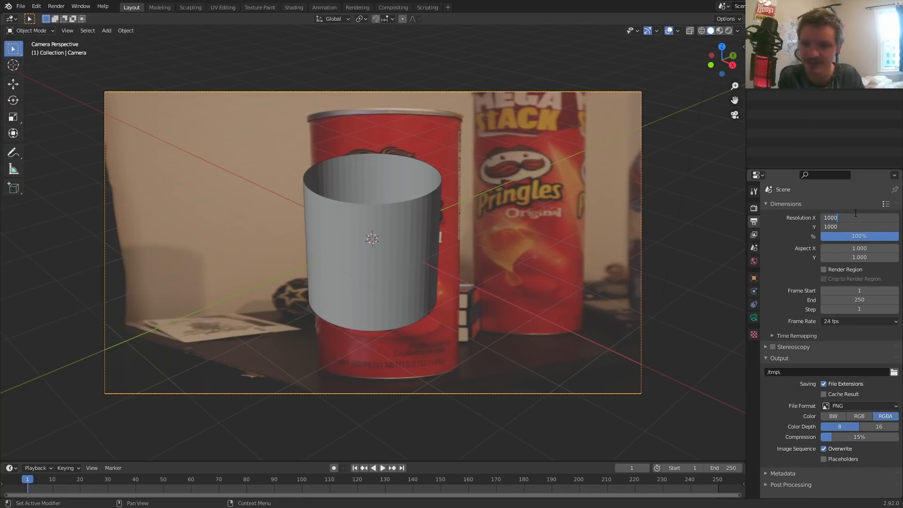
key(Return)
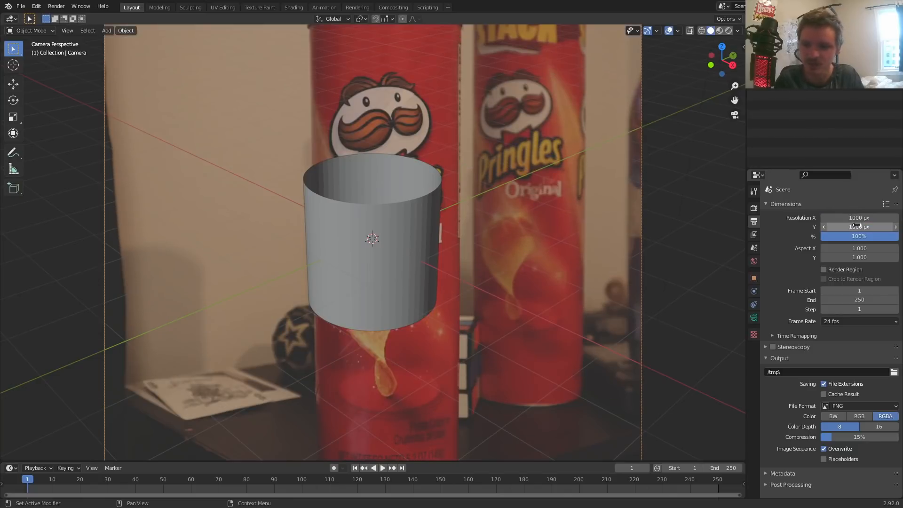
Try an output resolution of 2000 px in both X and Y and undo the change
drag(854, 217, 854, 227)
text(2000)
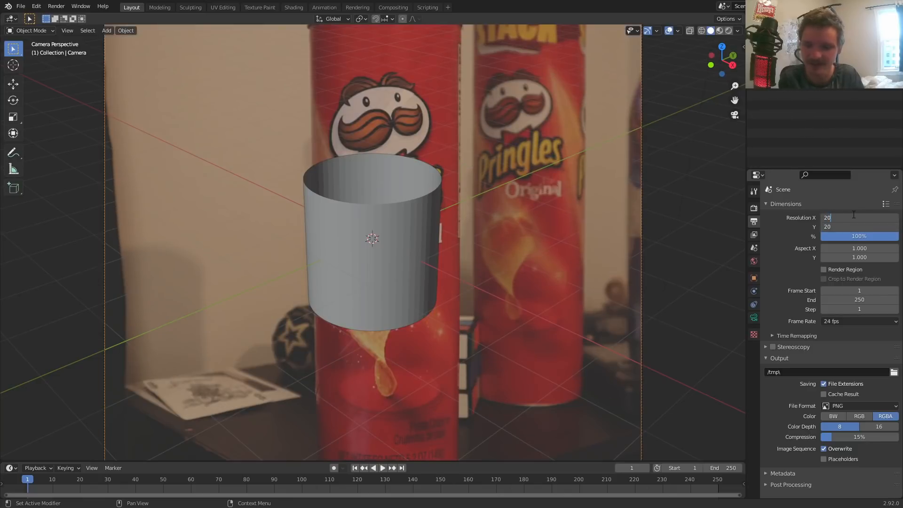
key(Return)
key(ctrl+z)
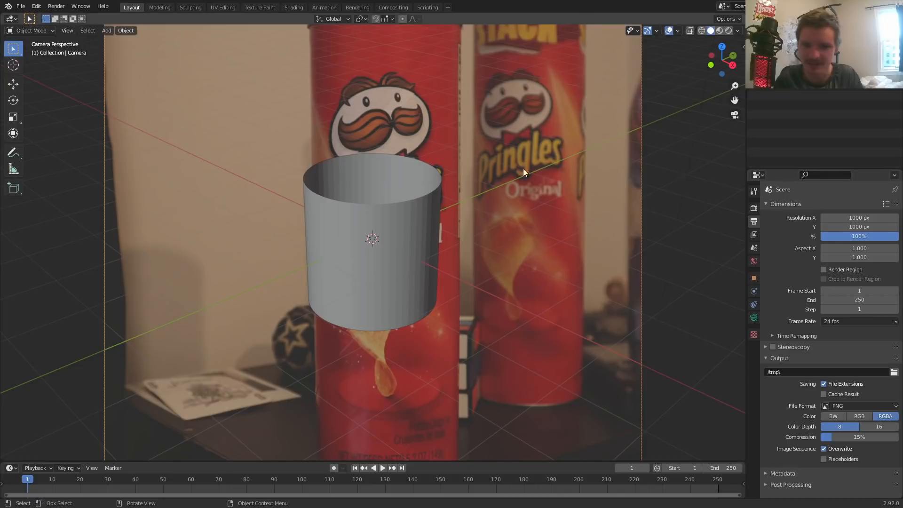
Scale the cylinder's whole mesh along Z until it is roughly as tall as the photographed front can
scroll(477, 174, down, 3)
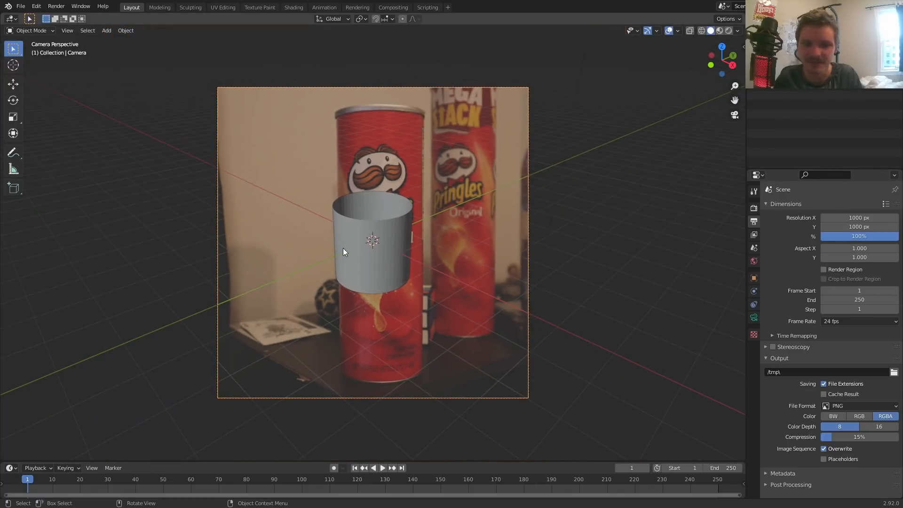
click(368, 254)
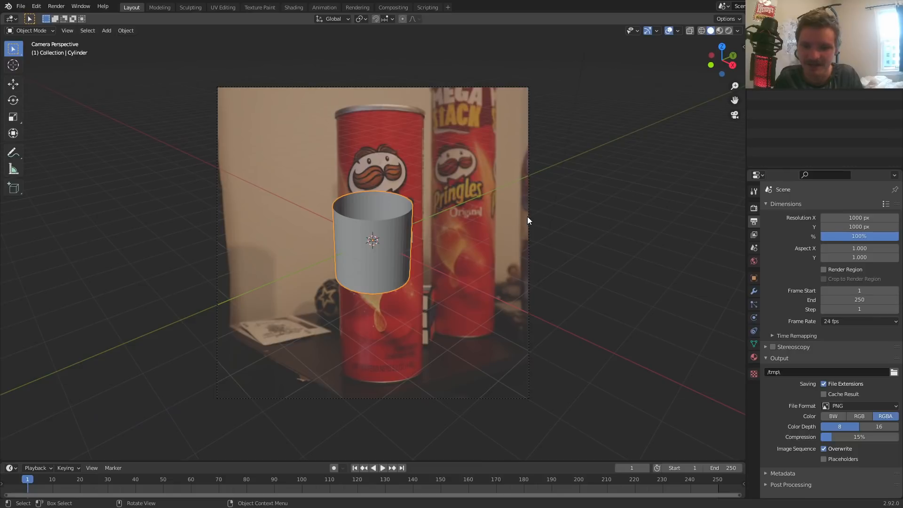
key(Tab)
key(a)
key(s)
key(z)
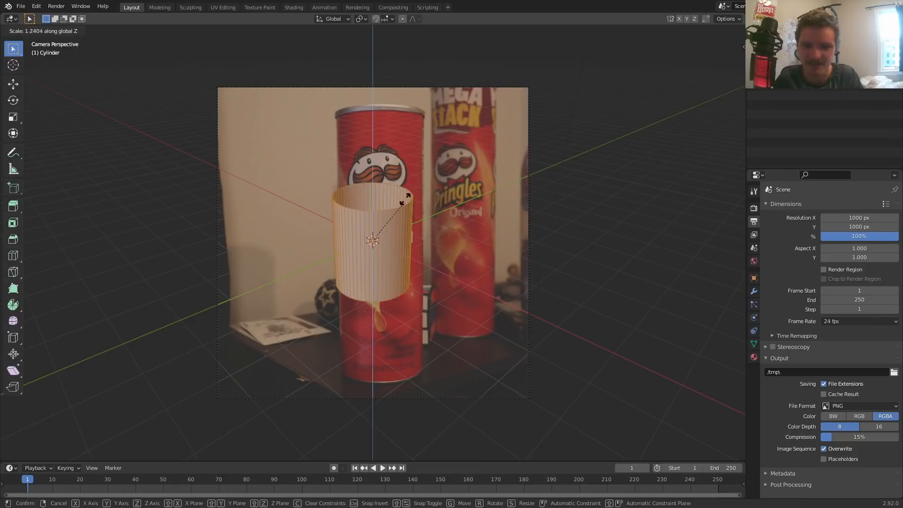
click(454, 150)
key(Tab)
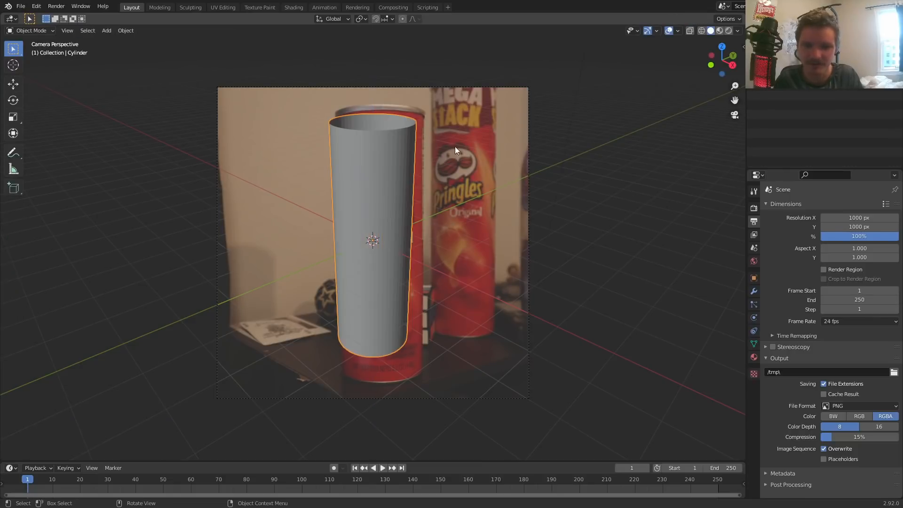
Select the camera and show the camera view in wireframe shading so the can photo is visible through the cylinder
click(526, 167)
middle_drag(400, 195, 425, 188)
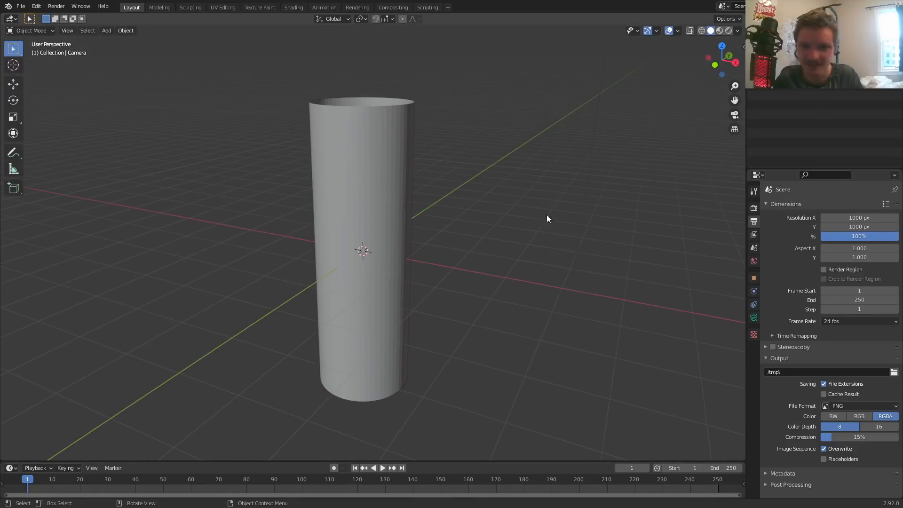
click(732, 114)
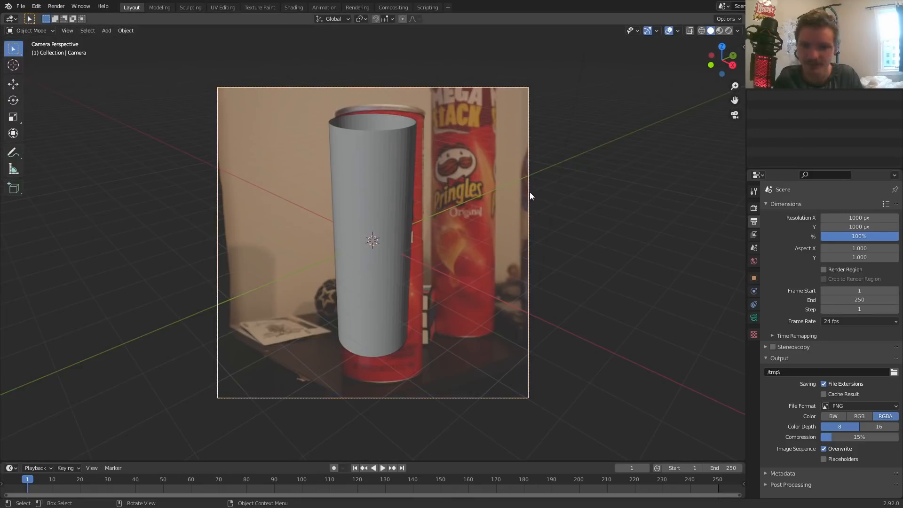
click(703, 29)
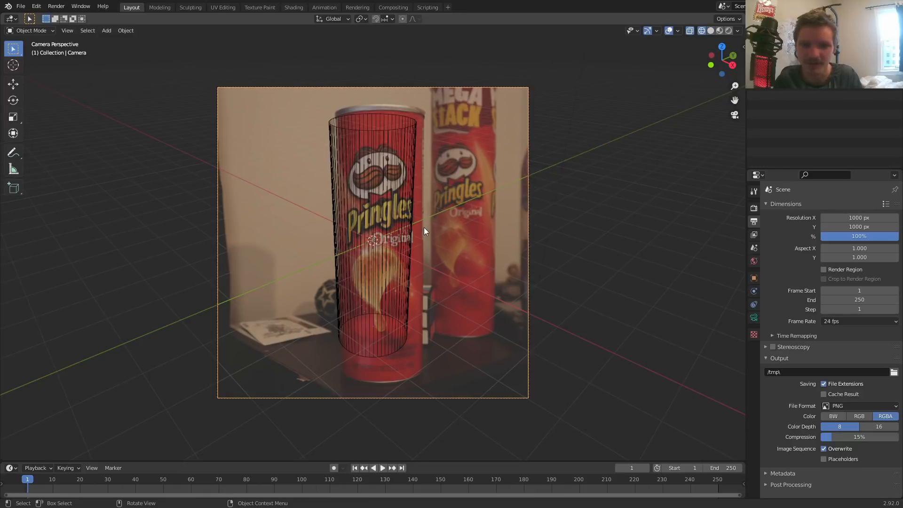
Lock the camera to the view and orbit it until the cylinder wireframe lines up with the photographed front can
key(n)
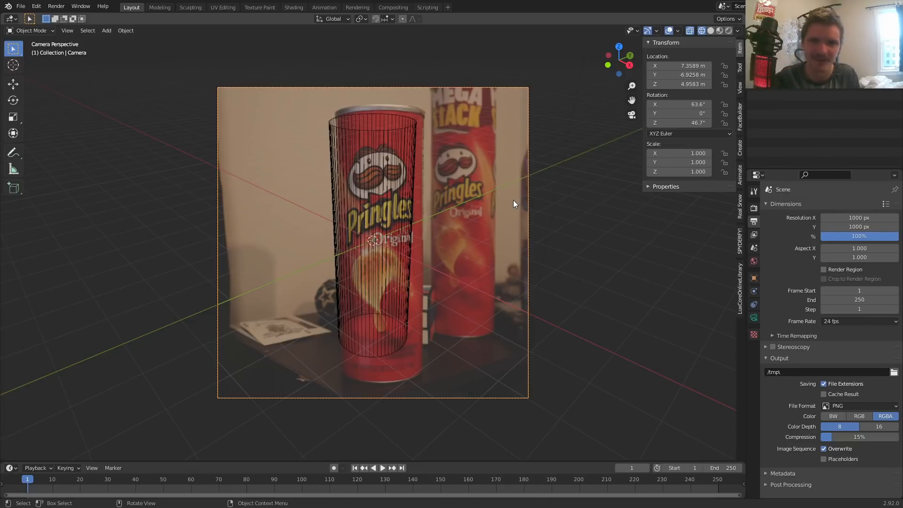
click(740, 87)
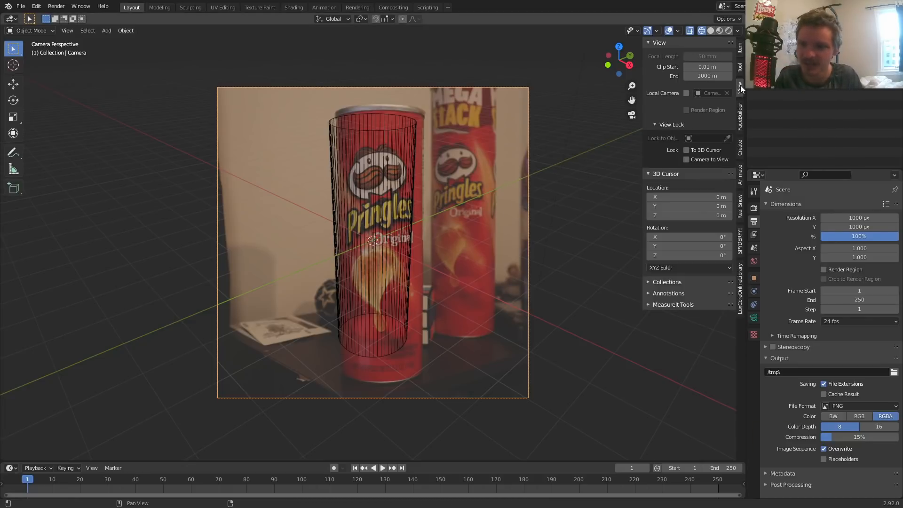
click(686, 159)
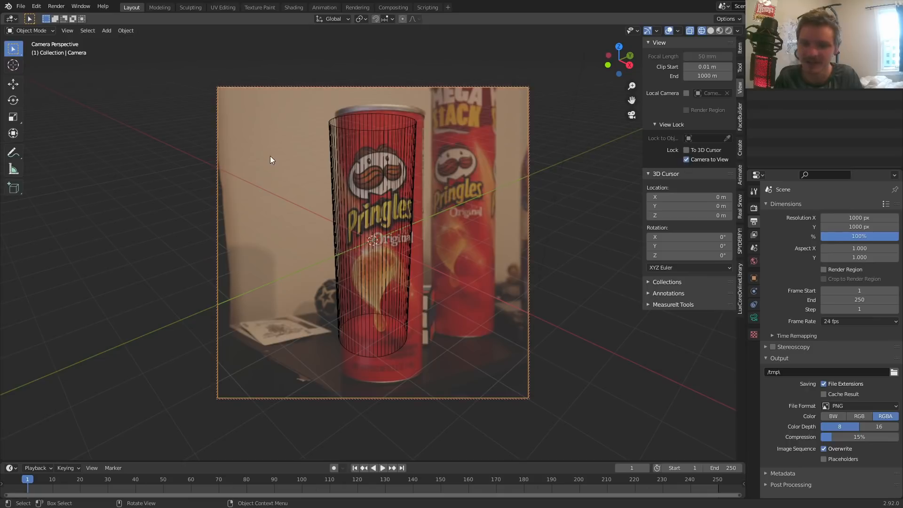
middle_drag(390, 171, 399, 194)
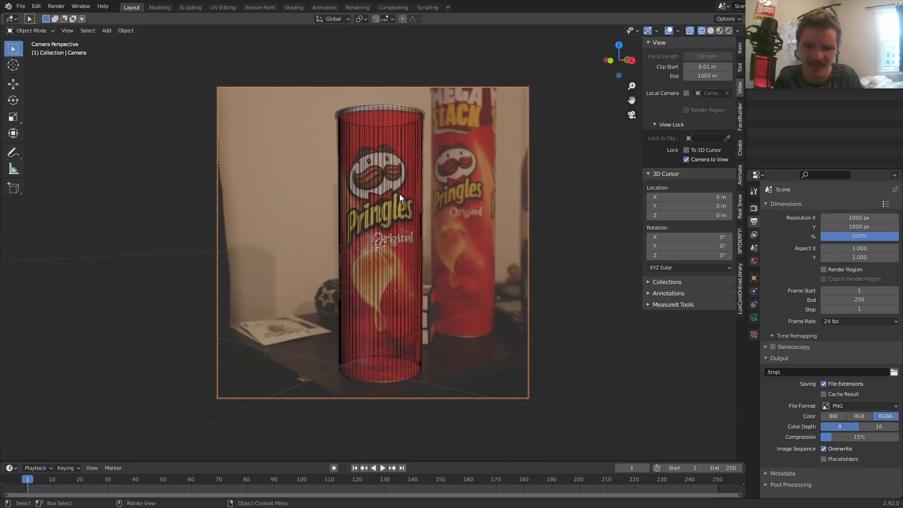
key(q)
click(393, 206)
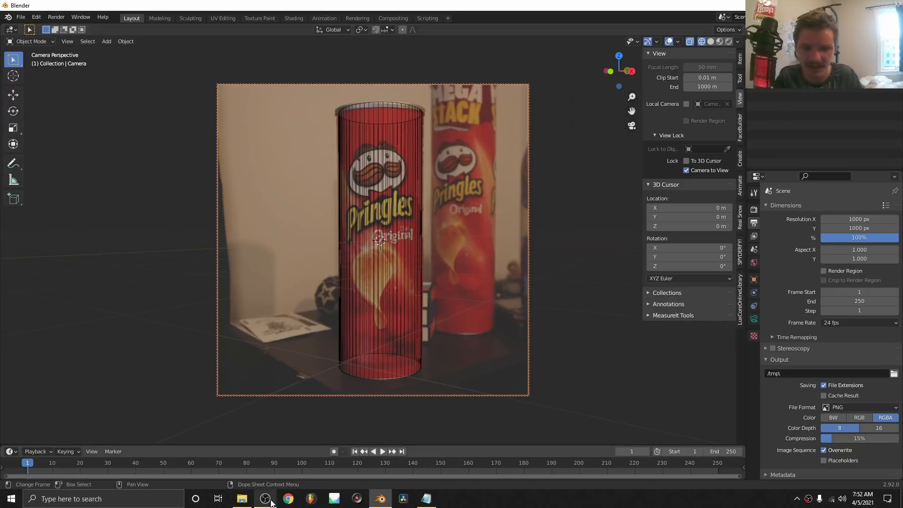
Switch to File Explorer and look up the focal length in the red1 photo's detailed properties
click(242, 498)
right_click(510, 78)
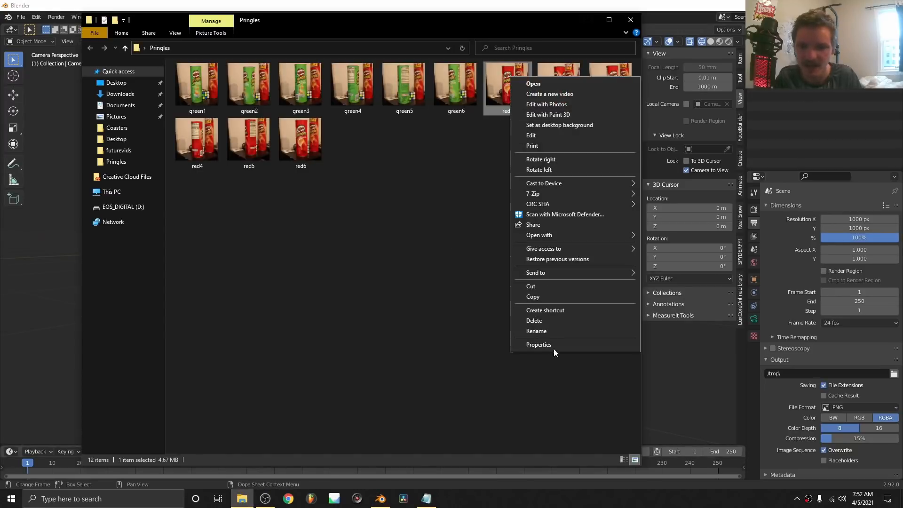
click(543, 348)
click(574, 99)
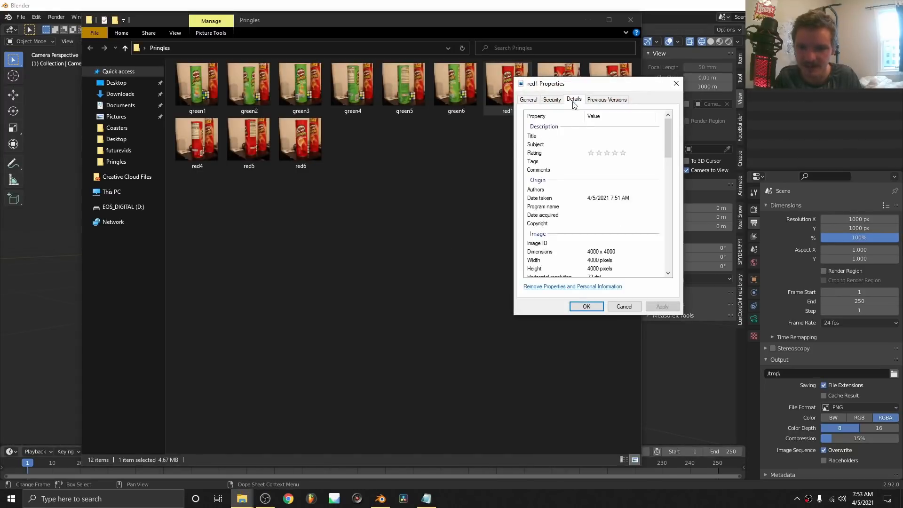
drag(583, 85, 482, 73)
scroll(496, 171, down, 4)
scroll(497, 171, down, 4)
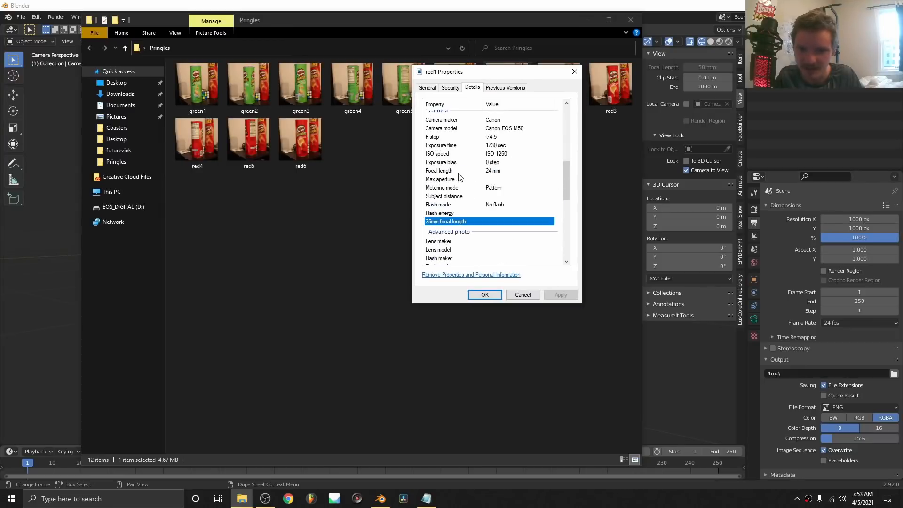
click(575, 73)
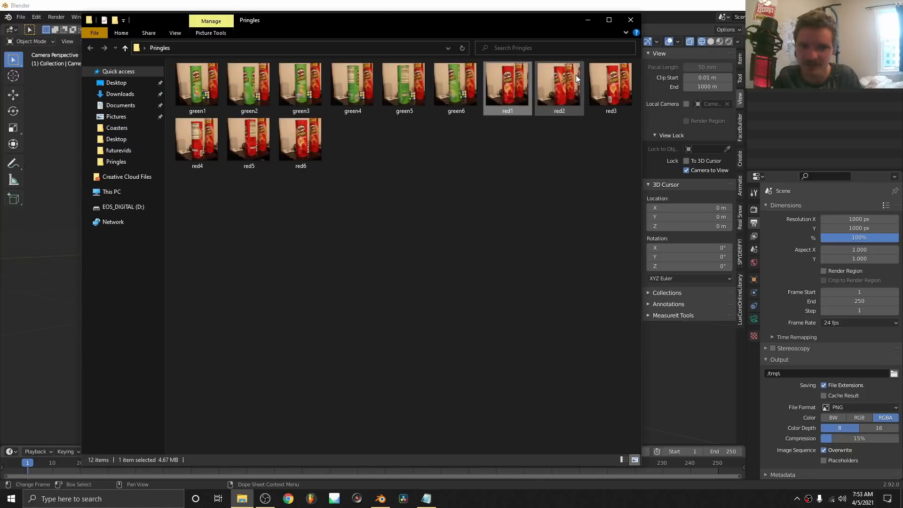
click(638, 22)
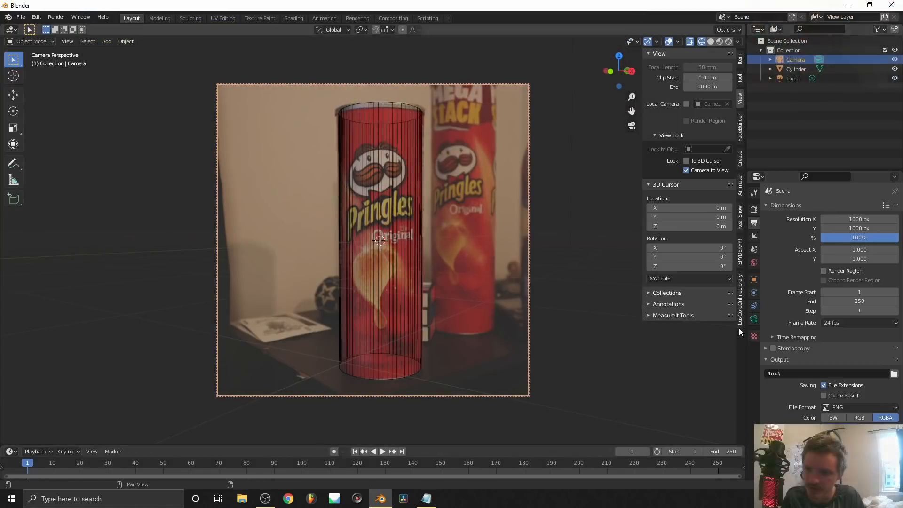
Set the camera's focal length to 24 mm
click(754, 319)
click(837, 252)
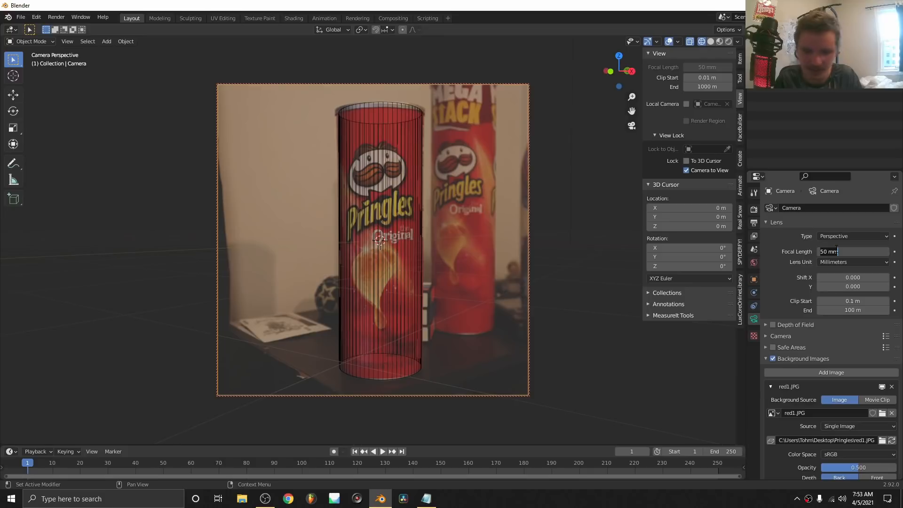
text(24)
key(Return)
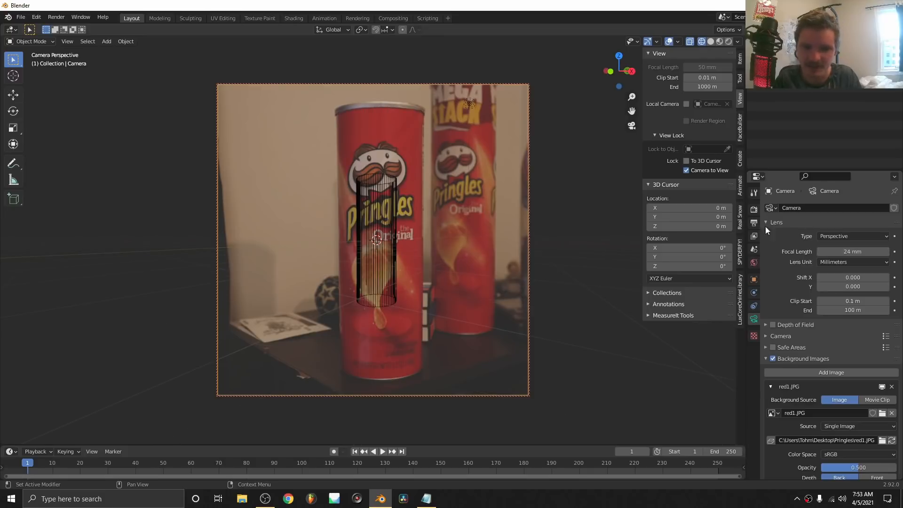
Move the locked camera closer and adjust its angle to bring the cylinder back over the front can
key(s)
click(363, 218)
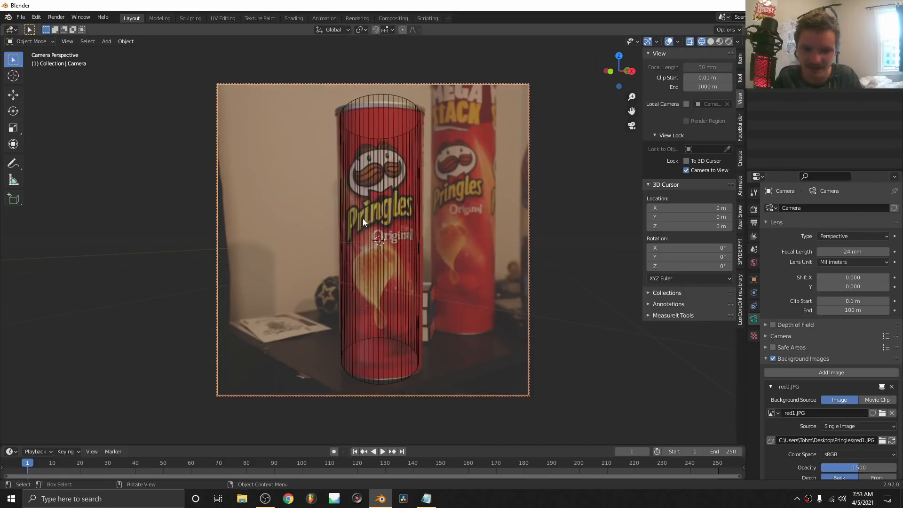
middle_drag(363, 219, 361, 219)
scroll(363, 213, down, 1)
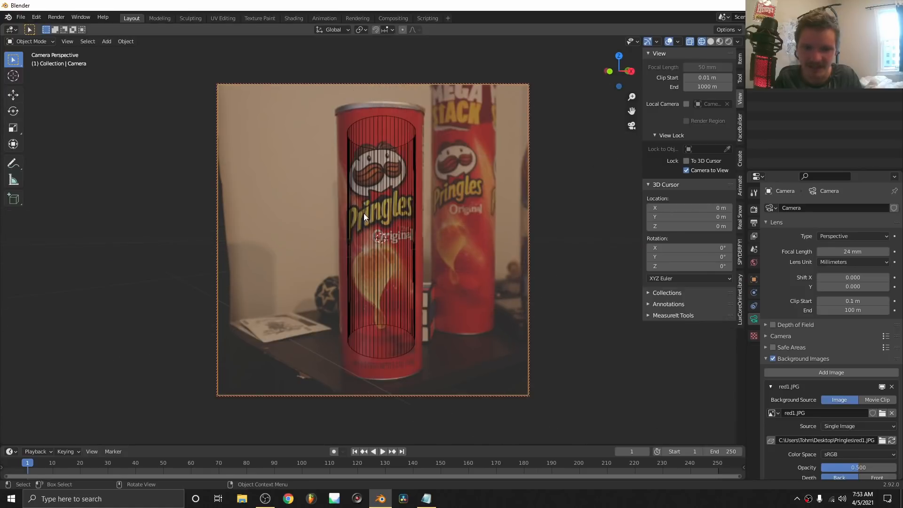
Multiply the camera's 24 mm focal length by the crop factor 1.6
click(849, 252)
text(*1.6)
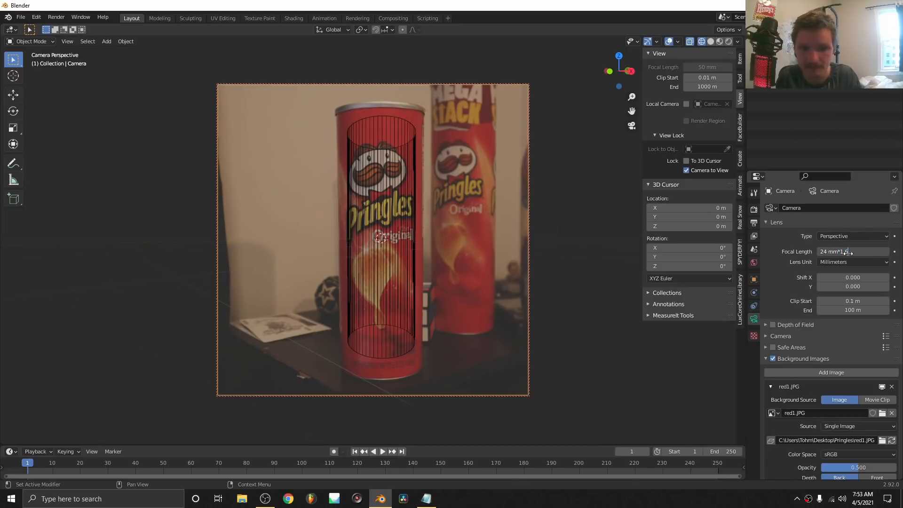
key(Return)
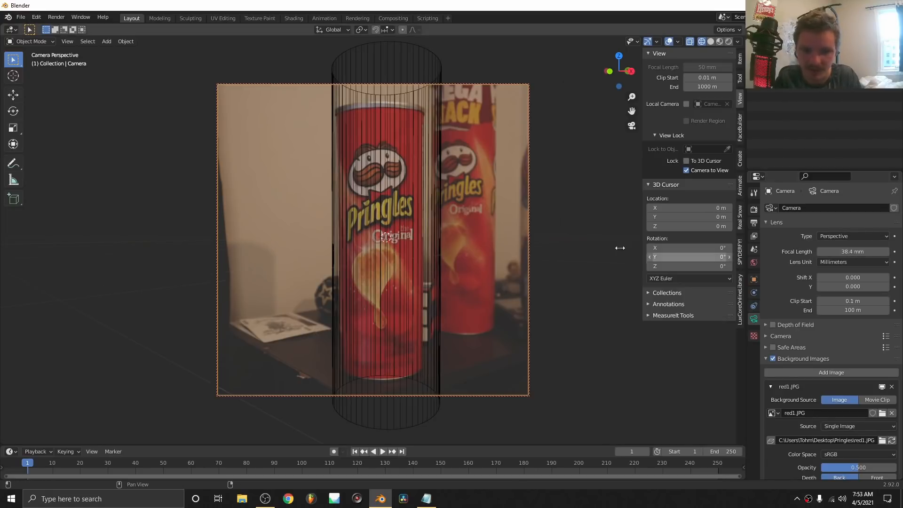
Adjust the locked camera's distance and position so the cylinder's base and sides line up with the front can
scroll(446, 241, down, 3)
scroll(442, 244, up, 3)
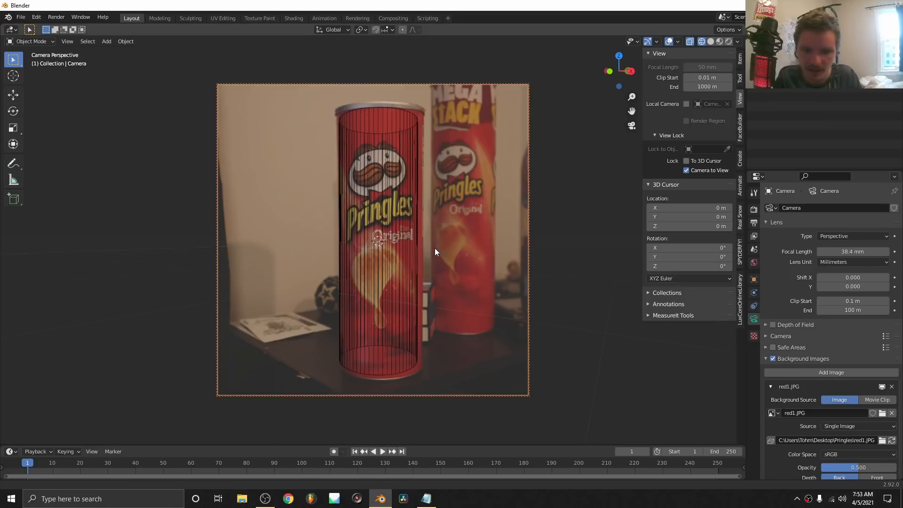
shift+middle_drag(432, 256, 430, 233)
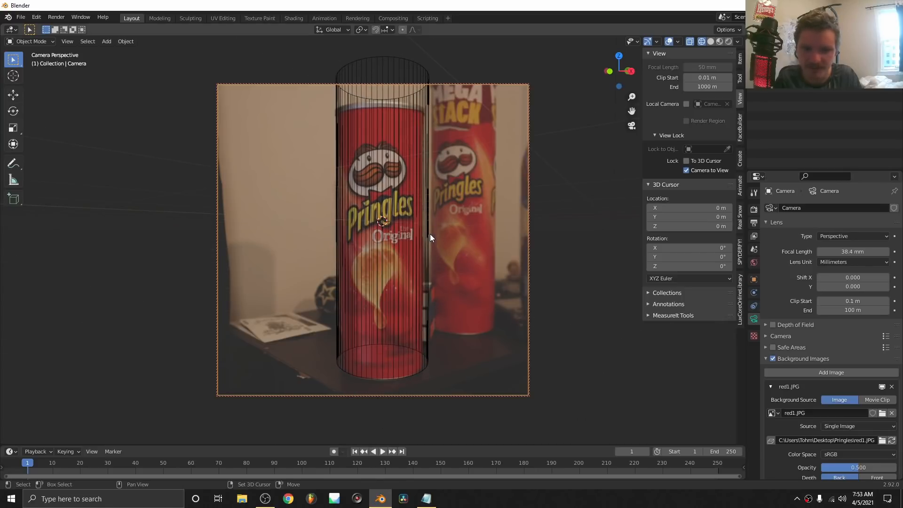
scroll(388, 215, down, 2)
scroll(388, 215, up, 2)
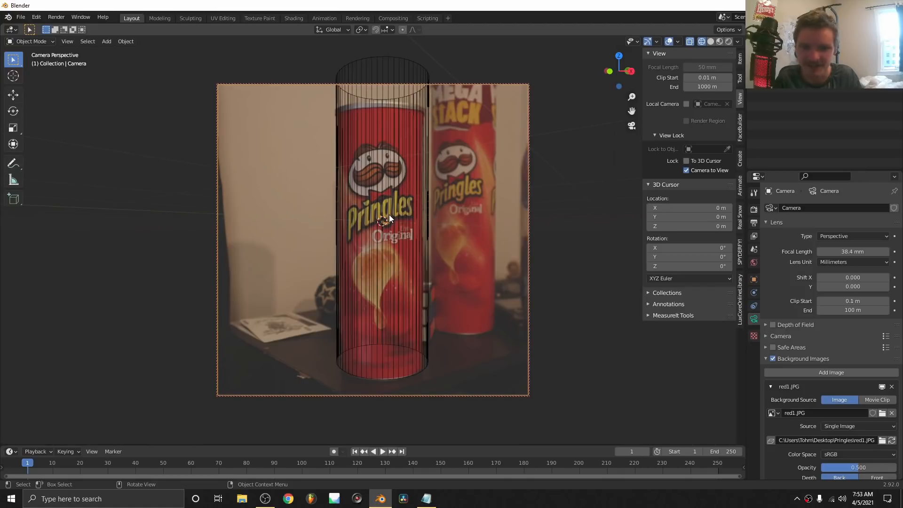
scroll(389, 215, down, 2)
scroll(389, 214, up, 2)
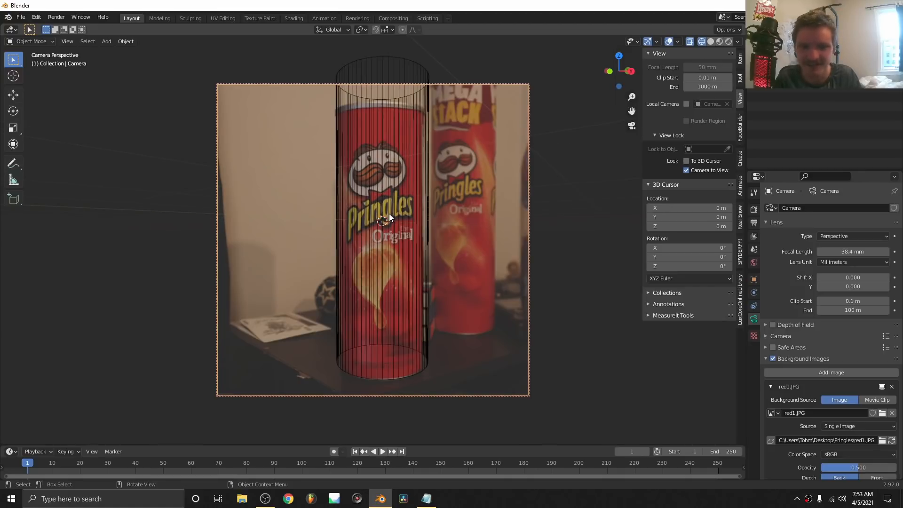
Set the transform pivot point to 3D Cursor and scale the camera's distance by about 1.079
click(362, 29)
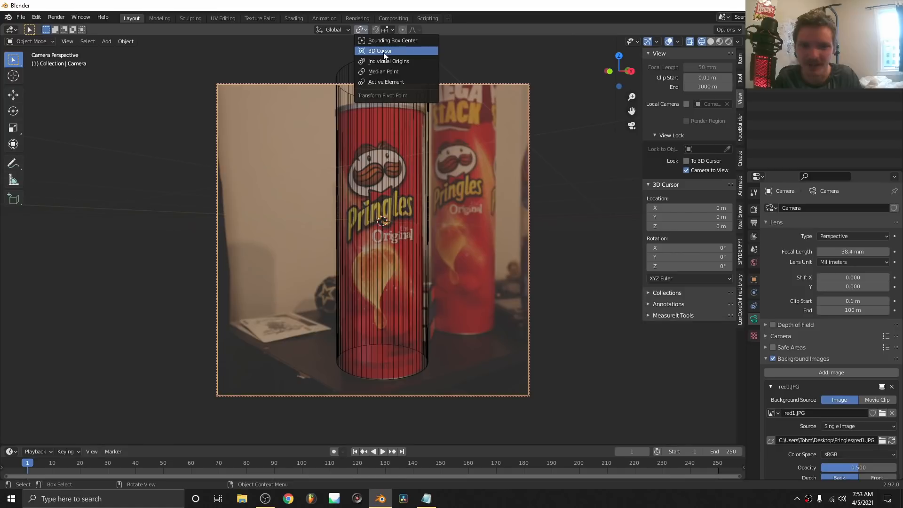
click(383, 51)
key(s)
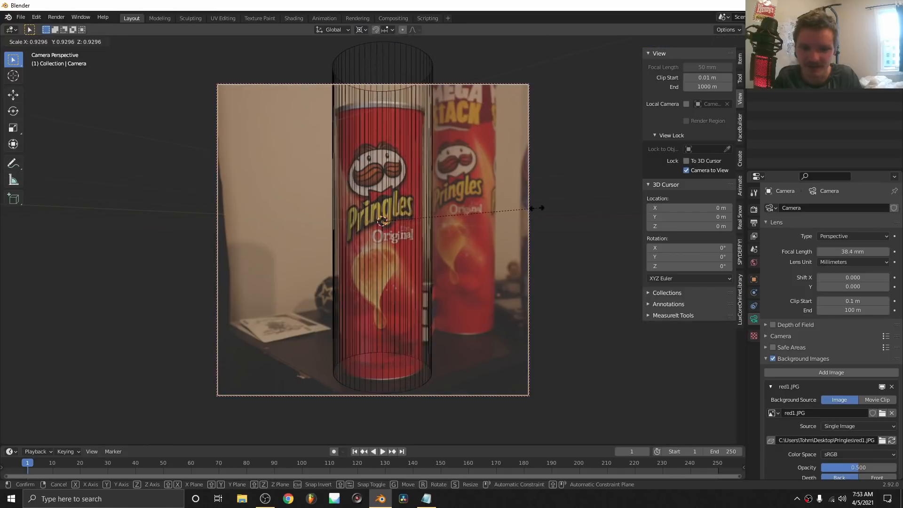
click(562, 201)
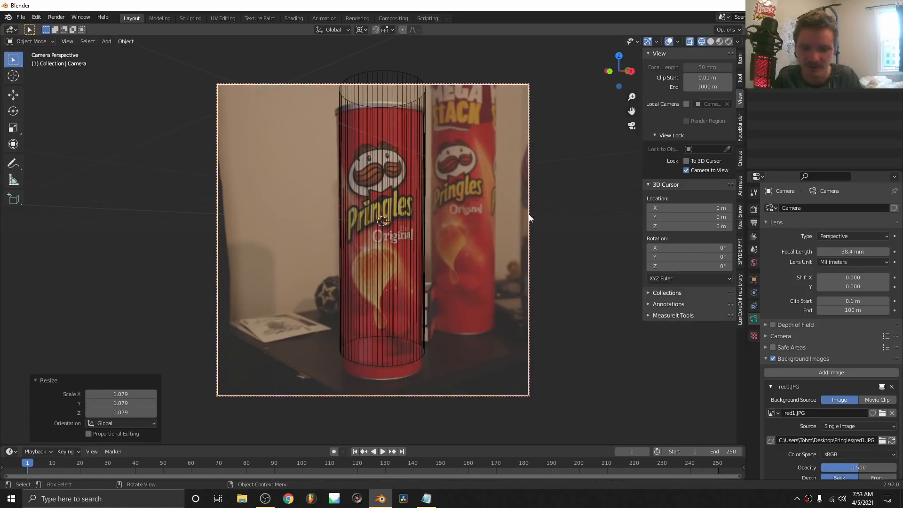
Move the camera up about 0.24 m along global Z so the cylinder's base meets the can's bottom
key(g)
key(z)
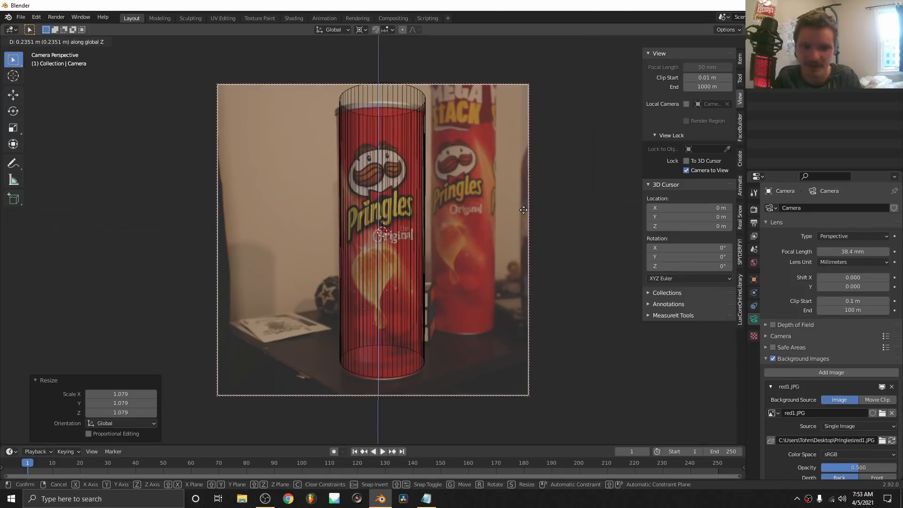
click(524, 210)
Lower the cylinder's top ring of vertices about 0.49 m along Z to match the can's upper edge
click(410, 166)
key(Tab)
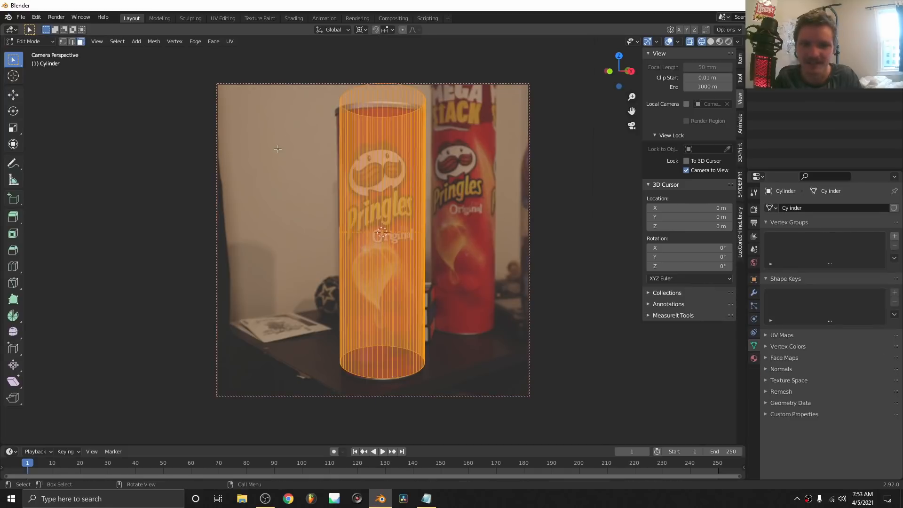
drag(278, 151, 464, 69)
key(g)
key(z)
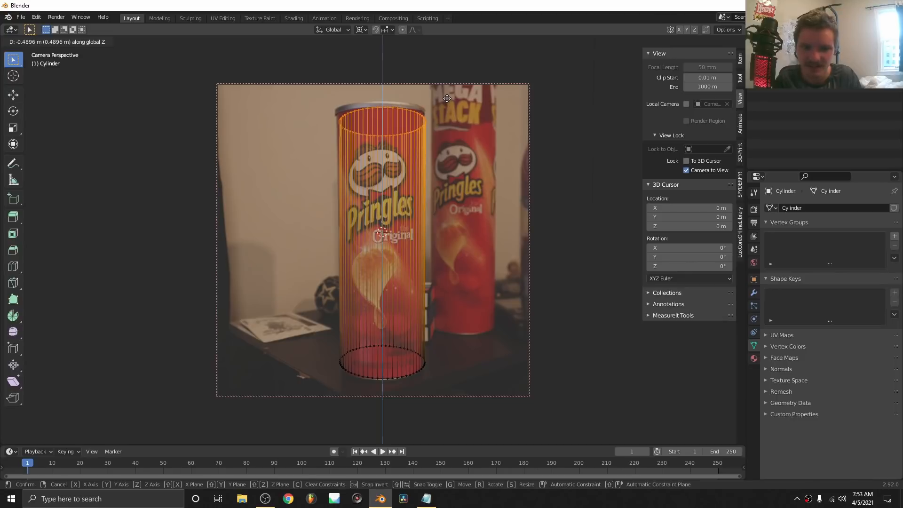
click(448, 98)
key(Tab)
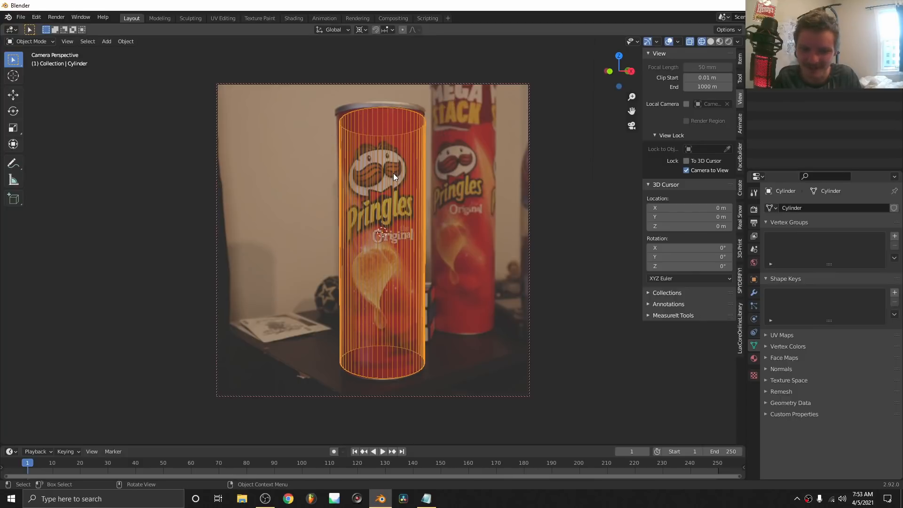
Set the camera's focal length to 50 mm
click(529, 183)
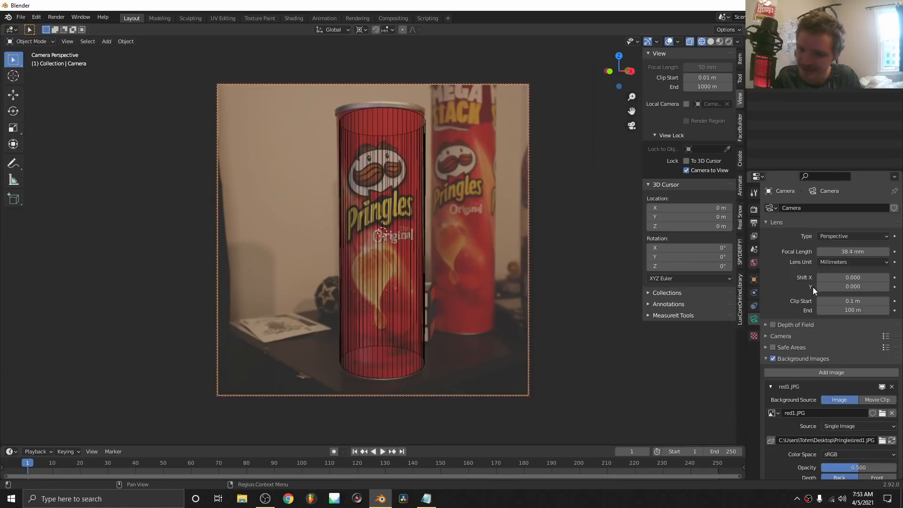
click(860, 251)
text(50)
key(Return)
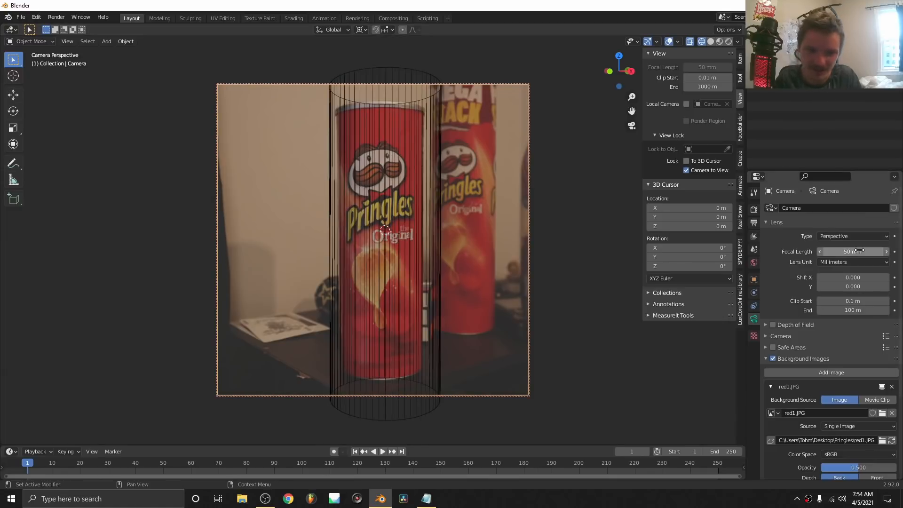
Scale the camera away from the 3D cursor by about 1.286 and shift it to realign the cylinder with the can
key(s)
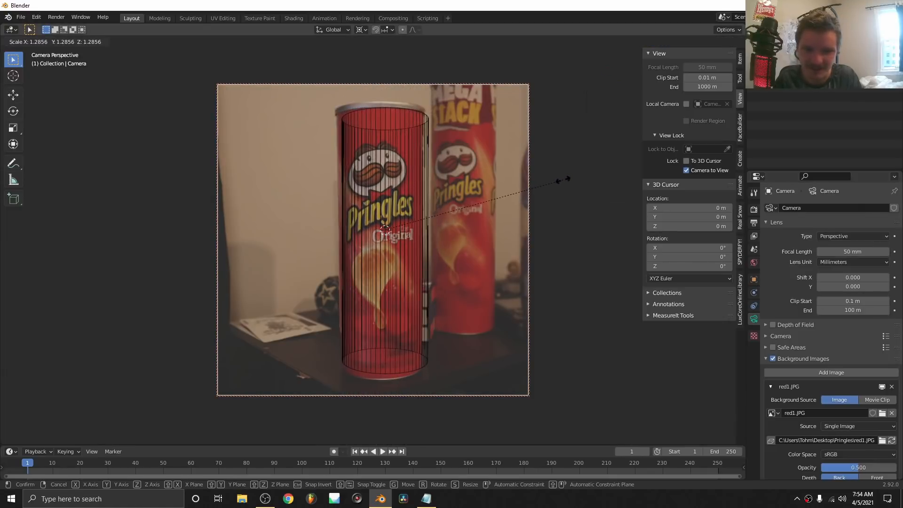
click(563, 179)
key(g)
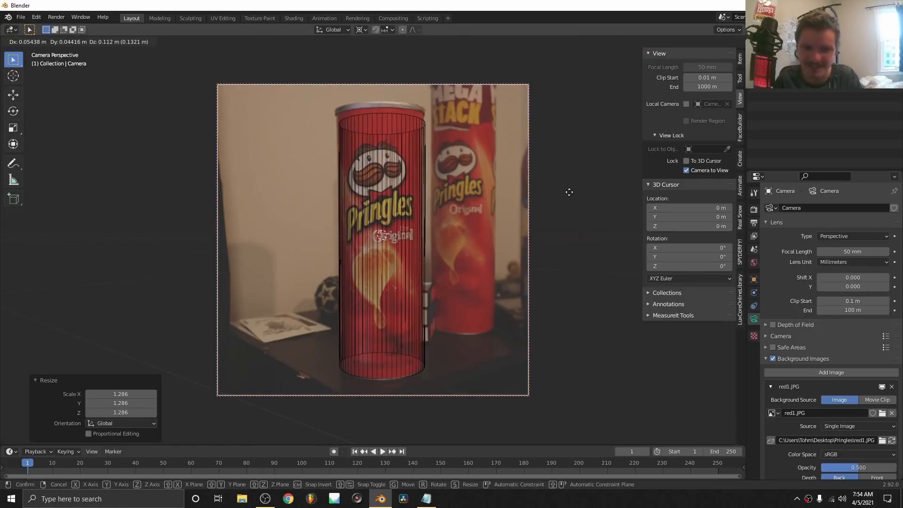
click(569, 192)
Raise the cylinder's top ring of vertices about 0.14 m along Z to reach the can's upper edge
click(360, 136)
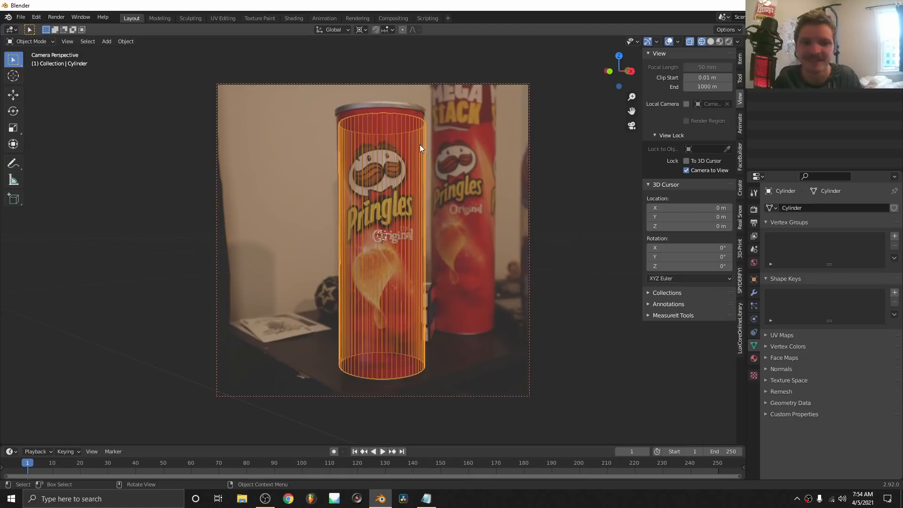
key(Tab)
key(g)
key(z)
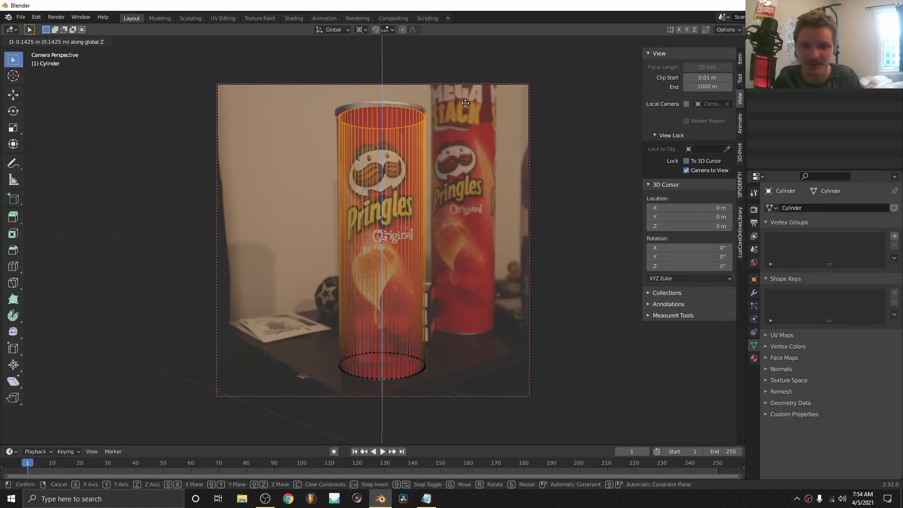
click(465, 103)
key(Tab)
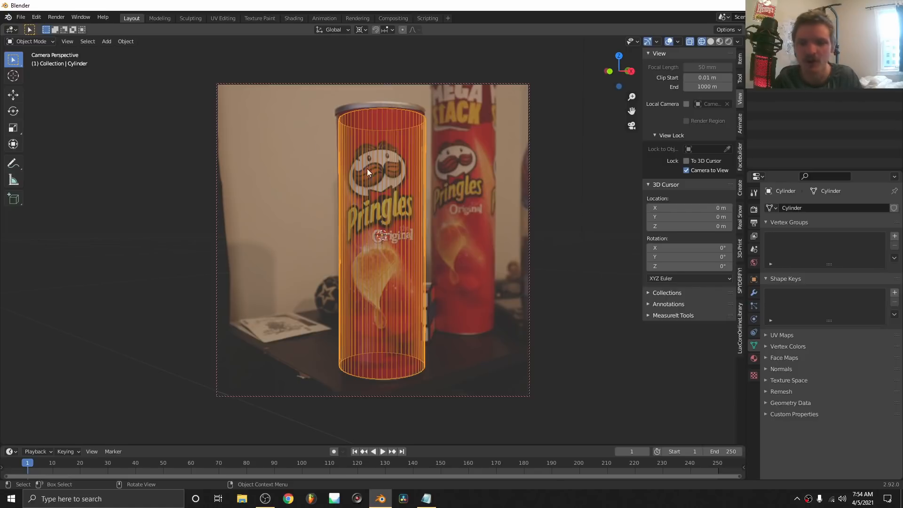
Unlock the camera from the view and switch to the UV Editing workspace with the cylinder in Object Mode
click(686, 171)
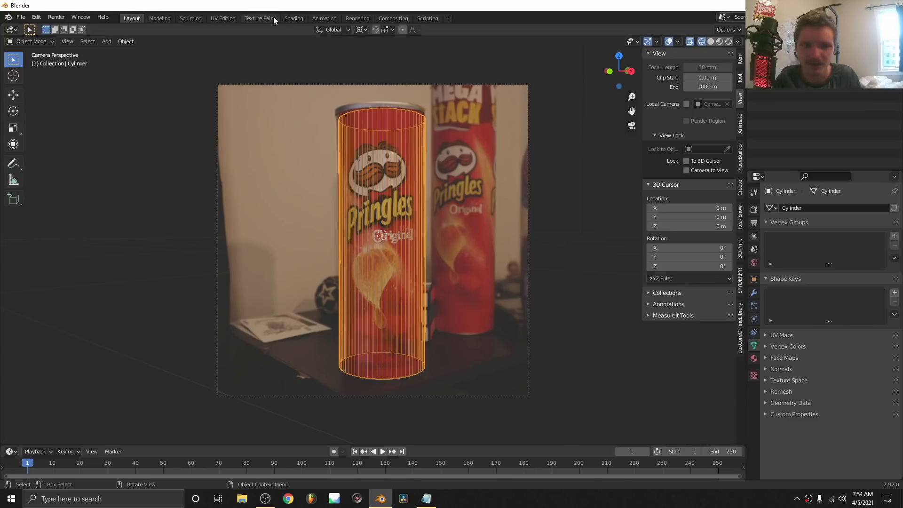
click(213, 19)
scroll(527, 170, up, 3)
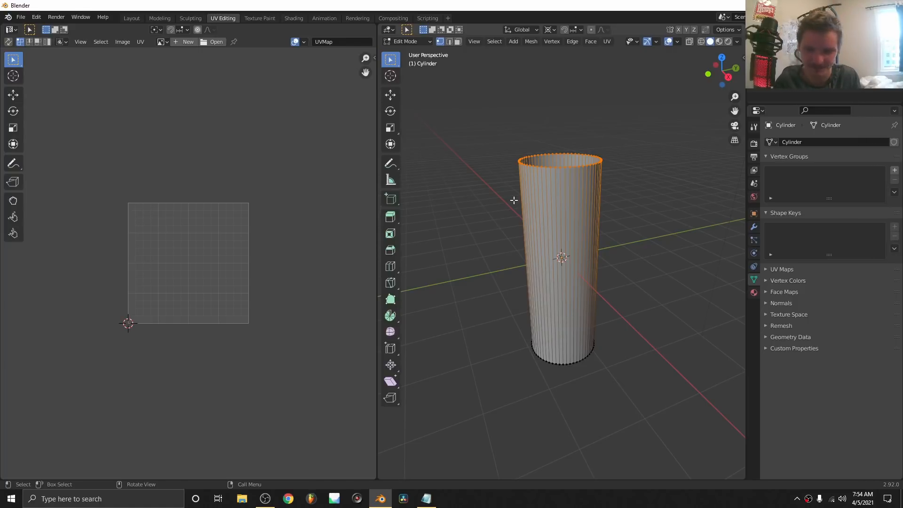
key(Tab)
Save the project to the Desktop as pringlesforpatreon.blend
key(ctrl+s)
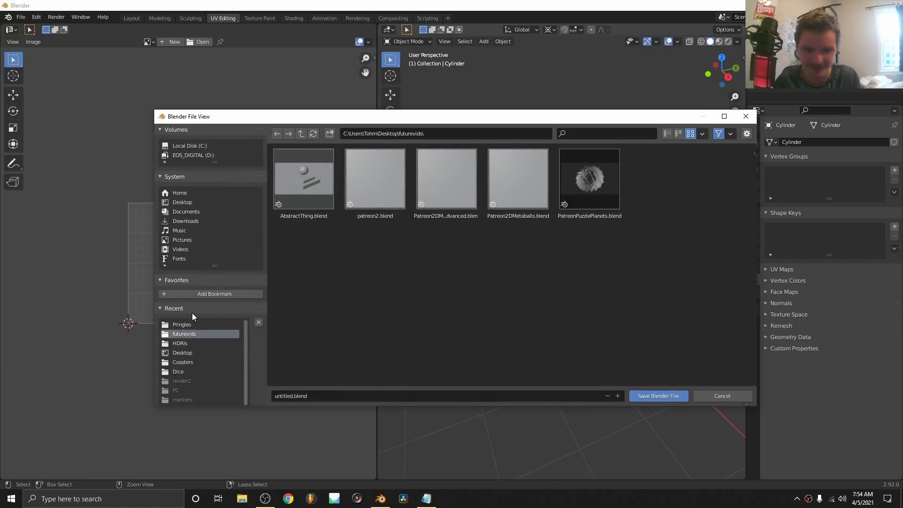
click(177, 202)
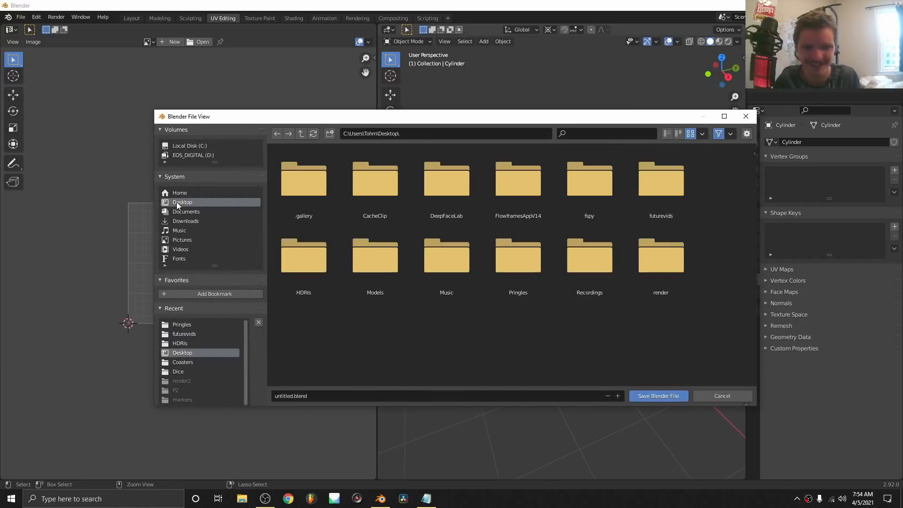
click(287, 396)
double_click(287, 396)
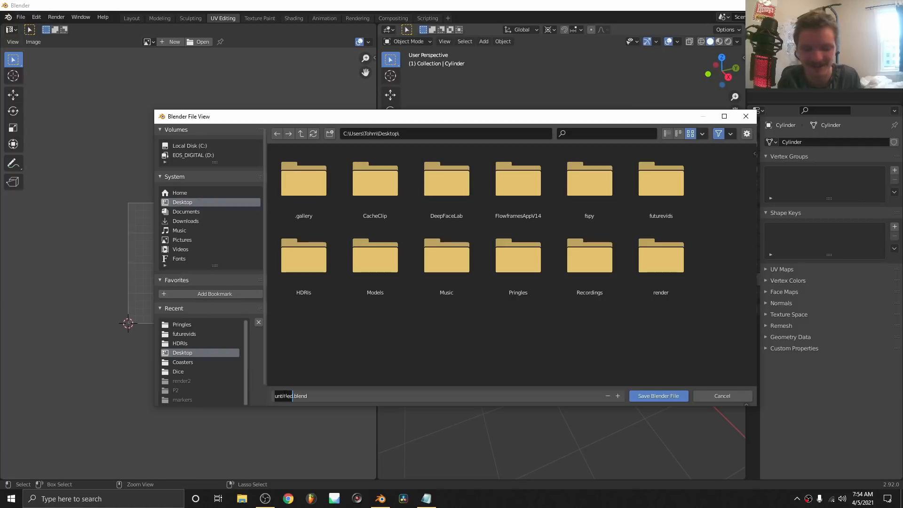
text(pringlesforpa)
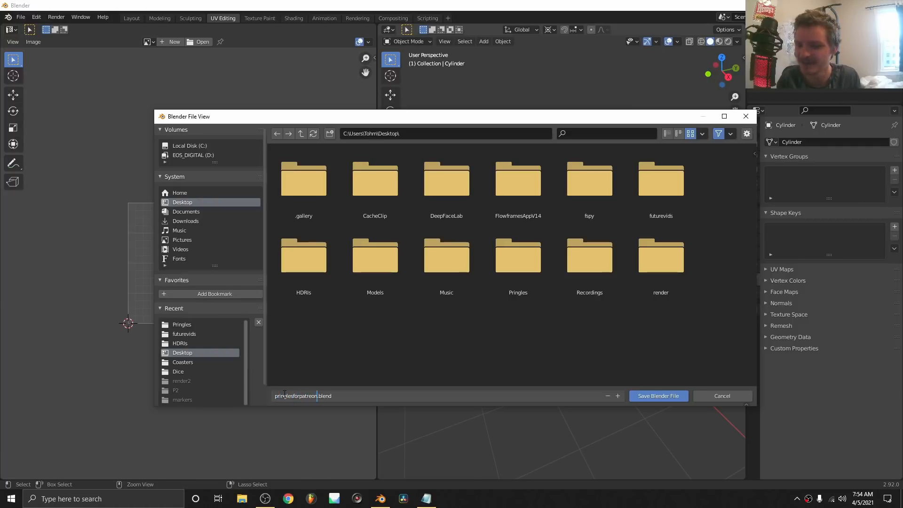
text(treon)
key(Return)
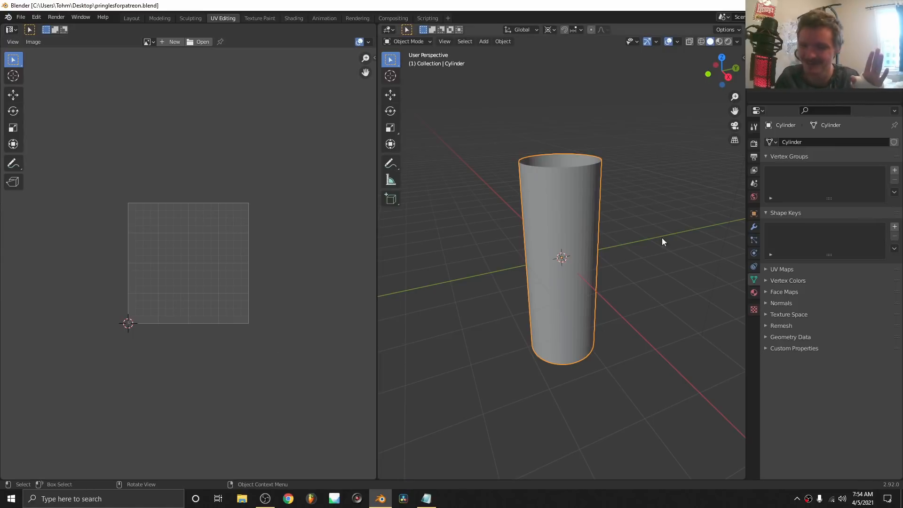
Rename the cylinder's UV map to orig
click(797, 268)
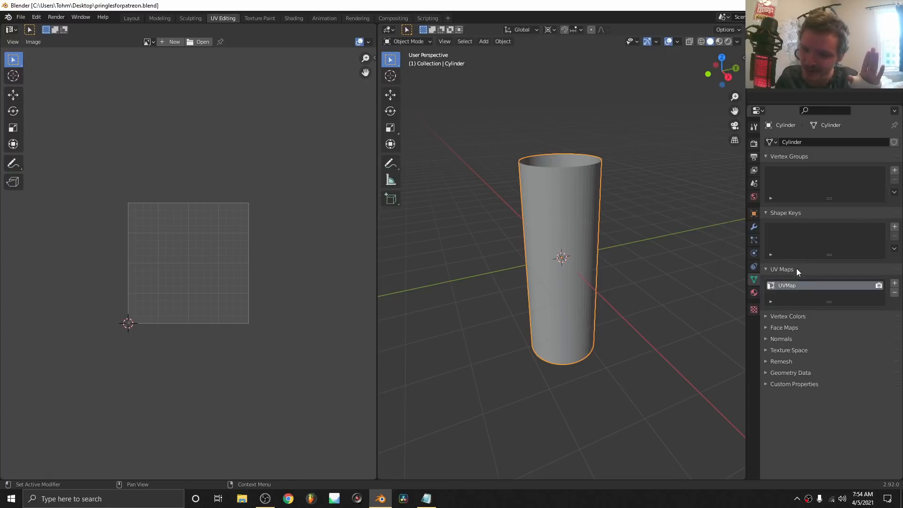
text(on)
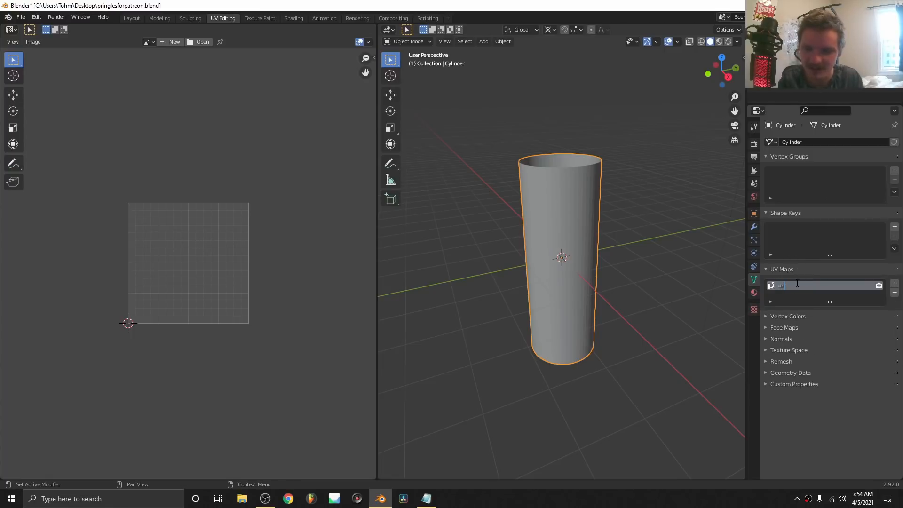
Stretch all of the cylinder's UVs along Y and move them down to centre them in the UV square
key(Tab)
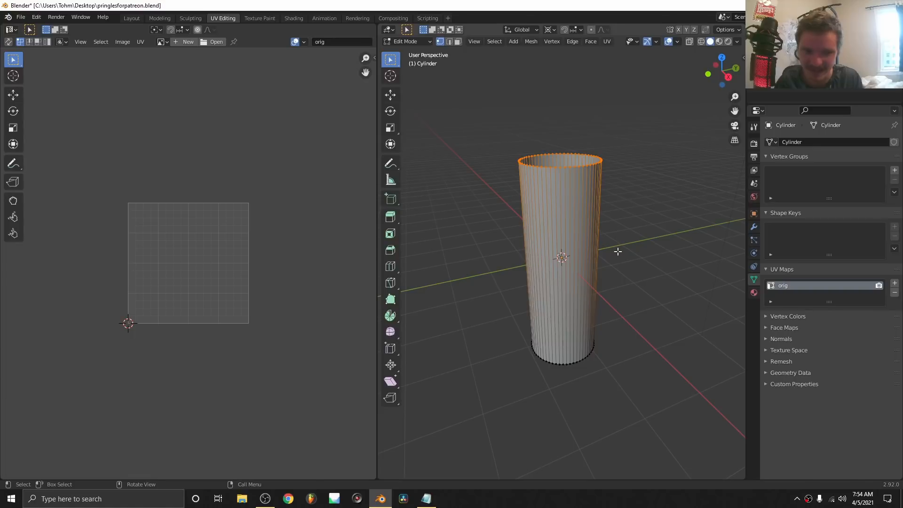
key(a)
scroll(176, 225, up, 3)
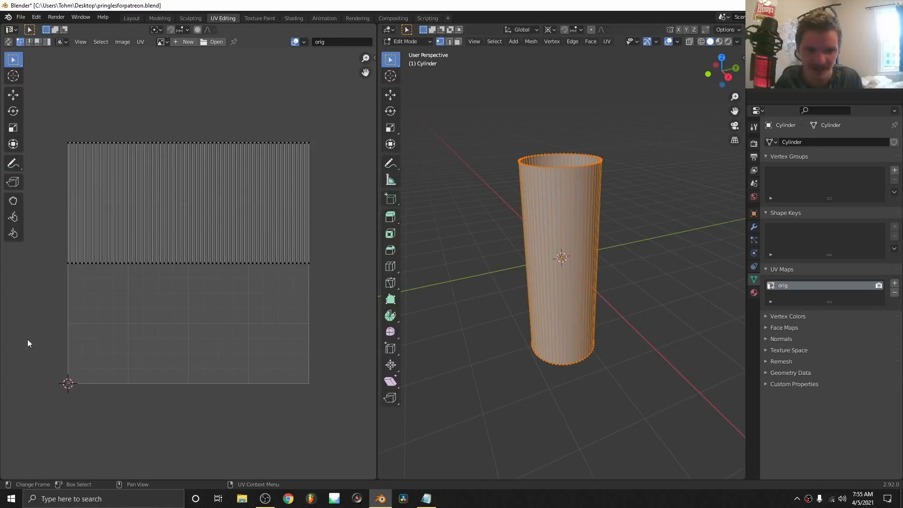
drag(27, 343, 348, 123)
key(s)
key(y)
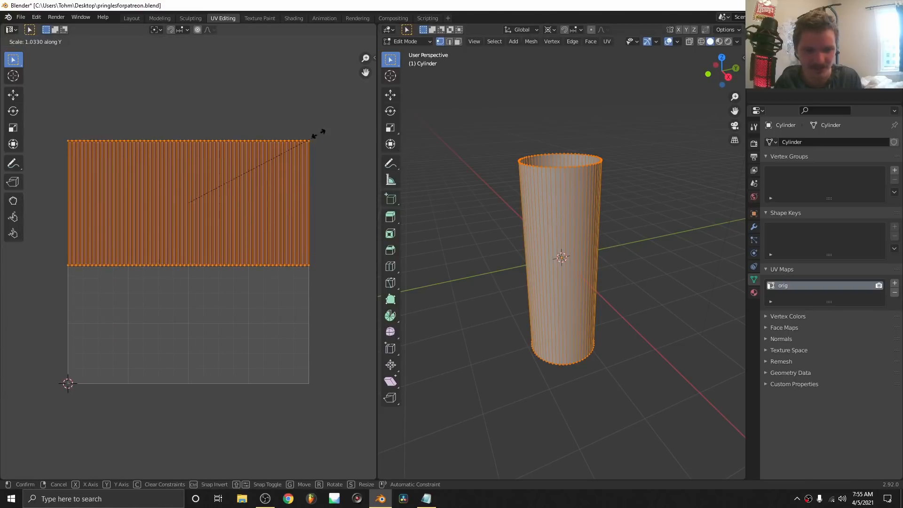
key(Return)
key(g)
key(y)
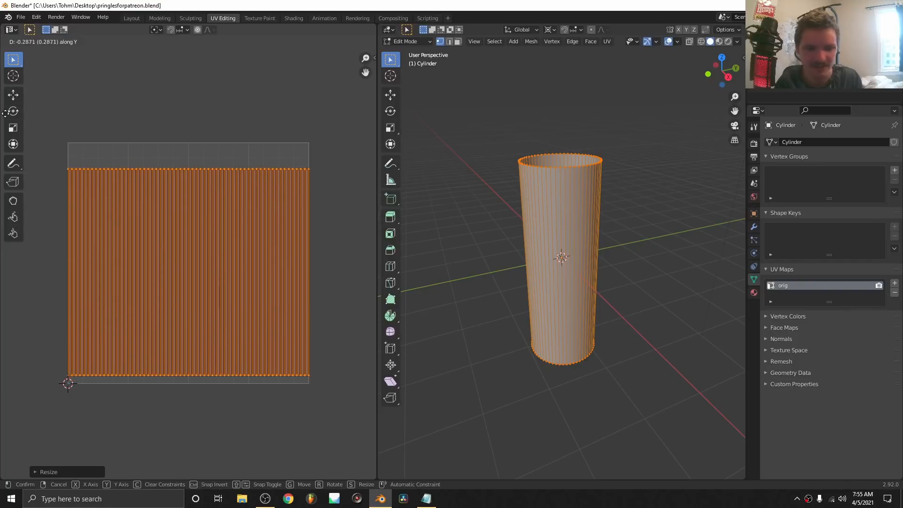
key(Return)
Enlarge the UV strip further along Y and fine-tune its overall size to fill the UV square
key(s)
key(y)
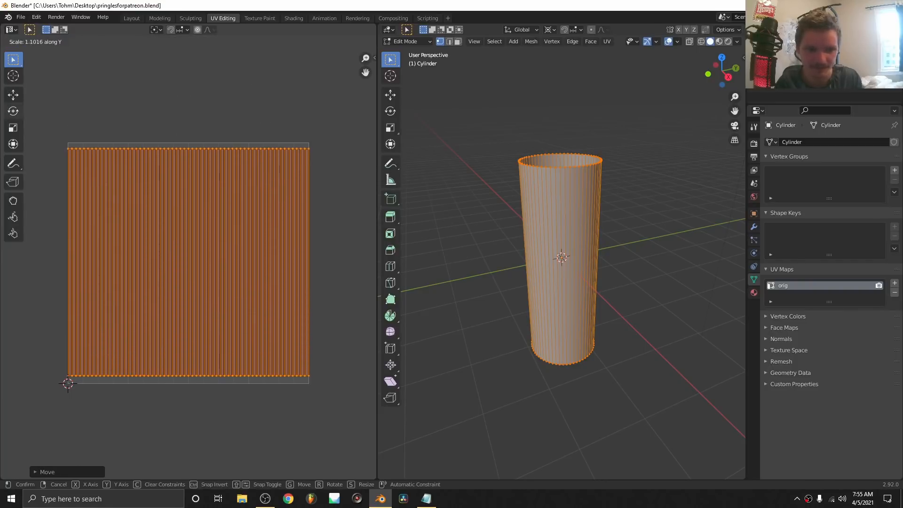
key(Return)
key(s)
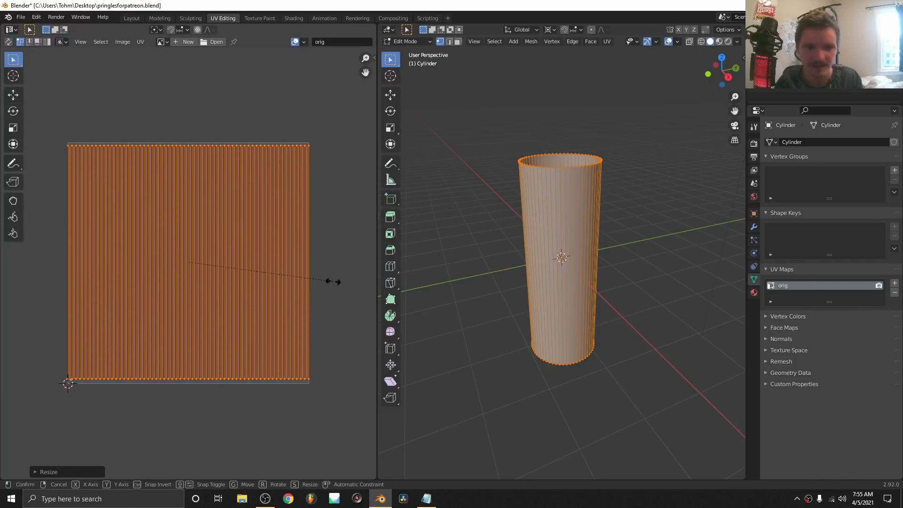
key(Return)
Return the cylinder to Object Mode and switch to the Shading workspace
key(Tab)
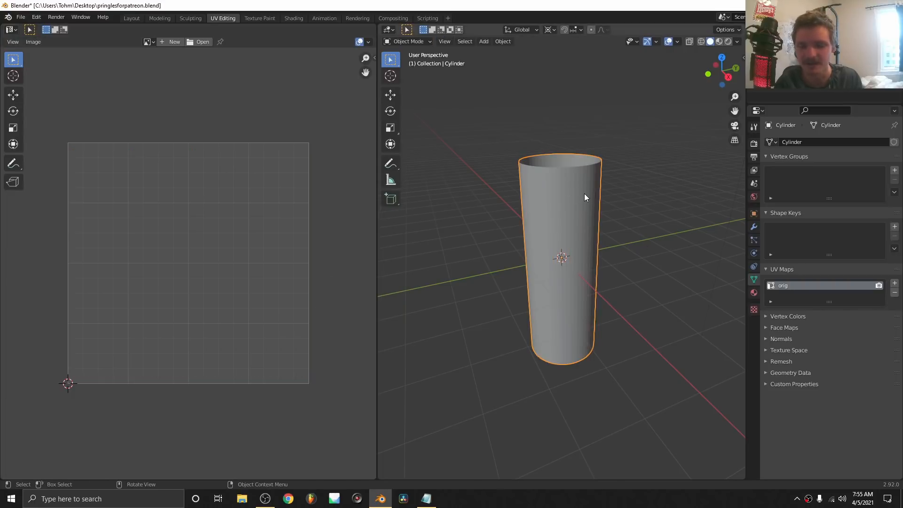
click(288, 18)
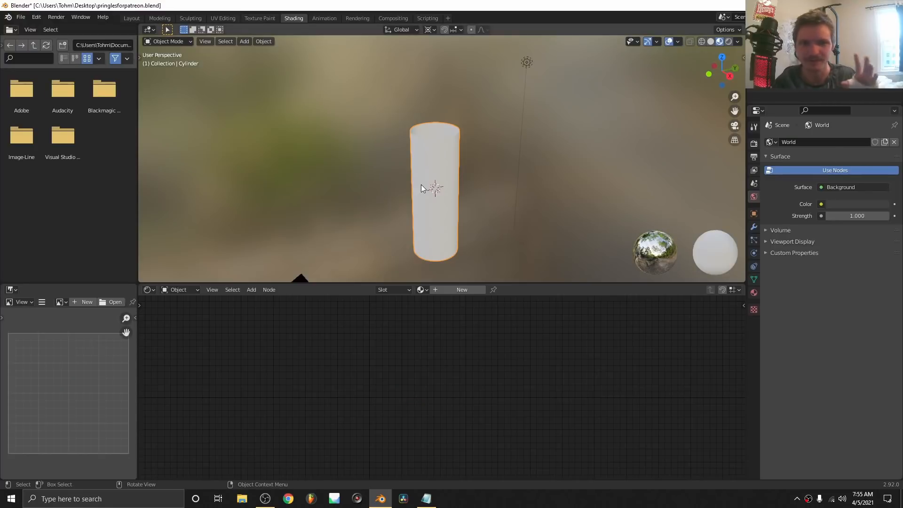
Create a new material for the cylinder and add a Checker Texture node beside the Principled BSDF
click(456, 290)
key(shift+a)
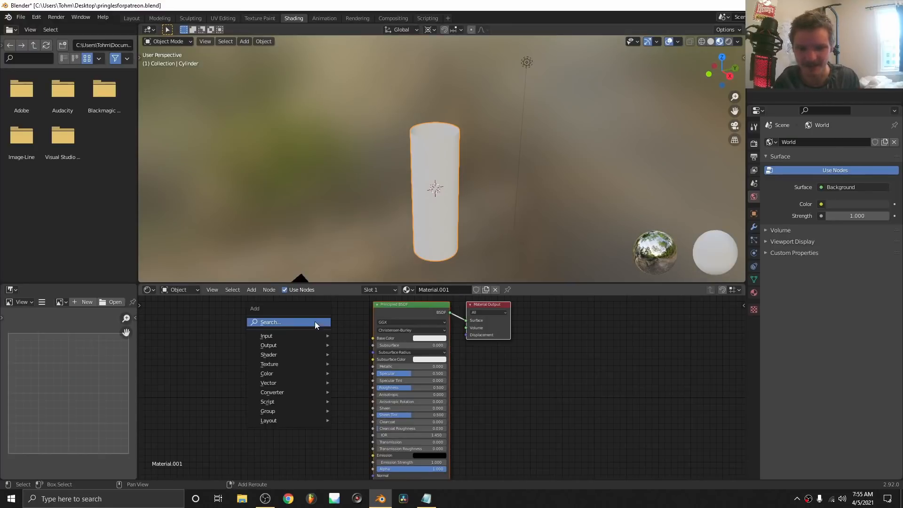
click(315, 322)
text(chec)
key(Return)
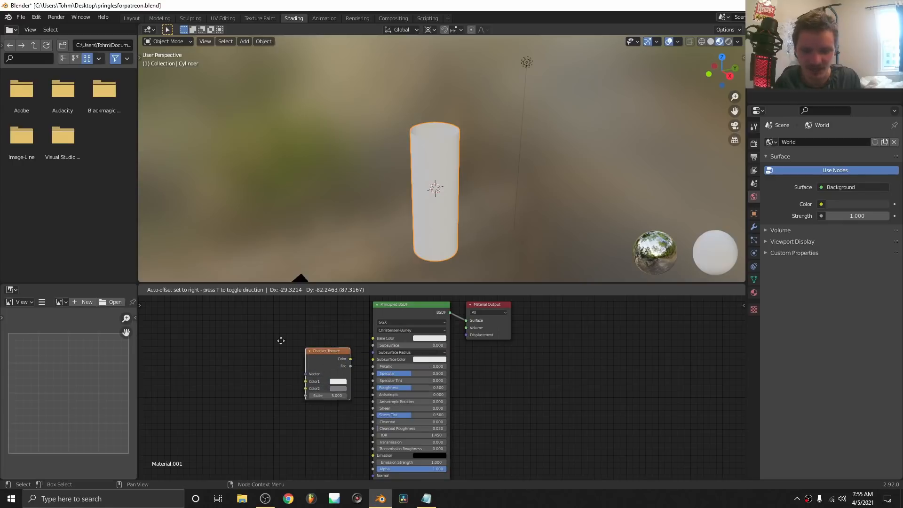
click(282, 335)
Feed the checker colour into Base Color and drive it by UV coordinates through a Mapping node, checking the pattern on the cylinder
drag(316, 348, 373, 338)
key(ctrl+t)
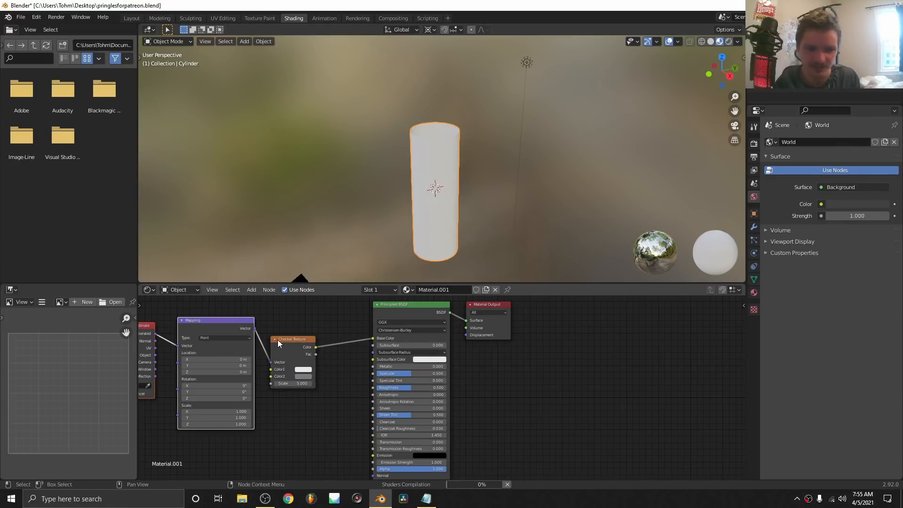
drag(156, 348, 177, 346)
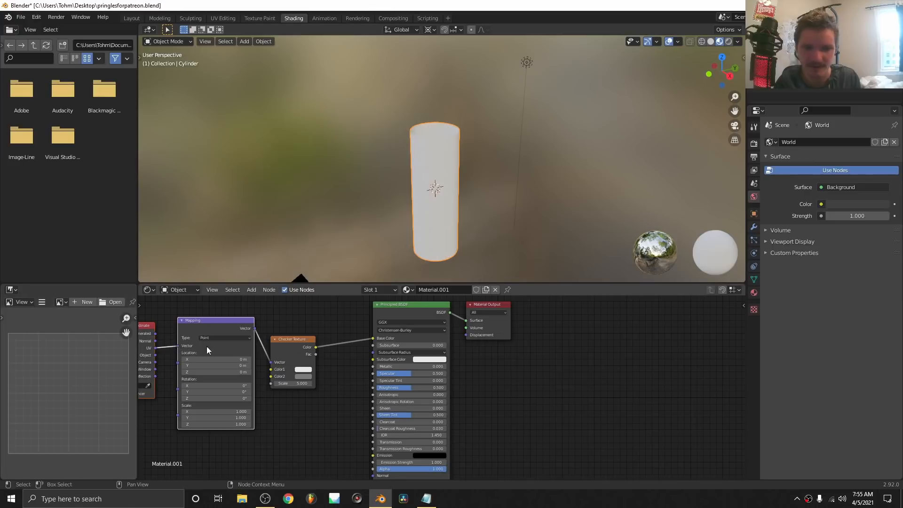
middle_drag(444, 178, 468, 197)
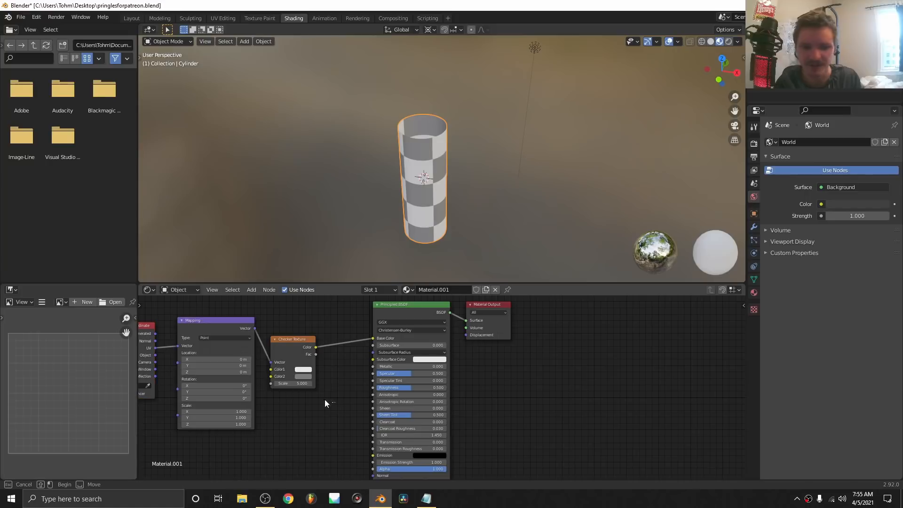
Delete the Checker Texture, Mapping and Texture Coordinate nodes and return to the UV Editing workspace
drag(324, 400, 151, 348)
key(x)
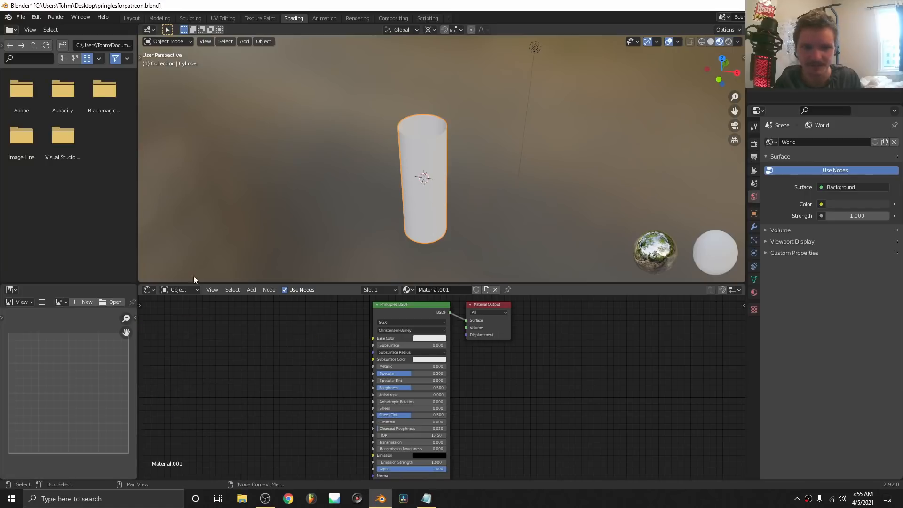
click(223, 18)
Add a second UV map to the cylinder and name it proj
click(895, 283)
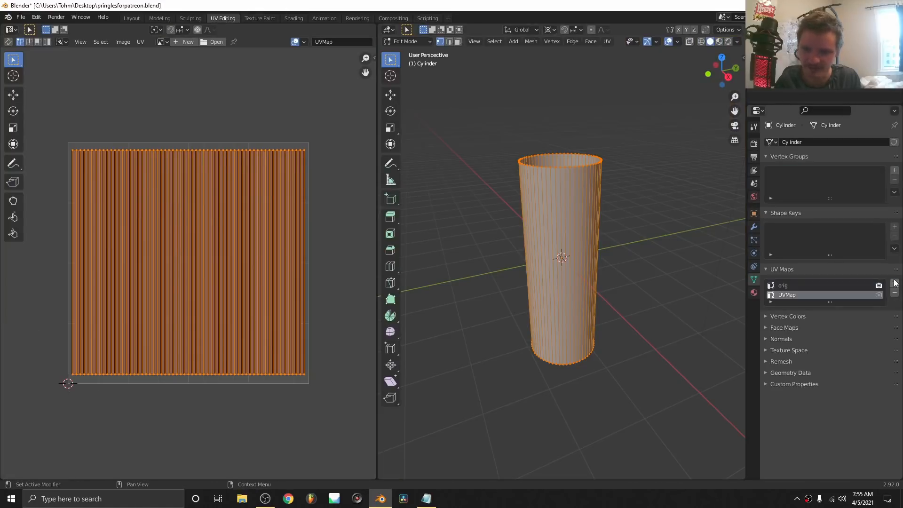
double_click(796, 296)
text(p)
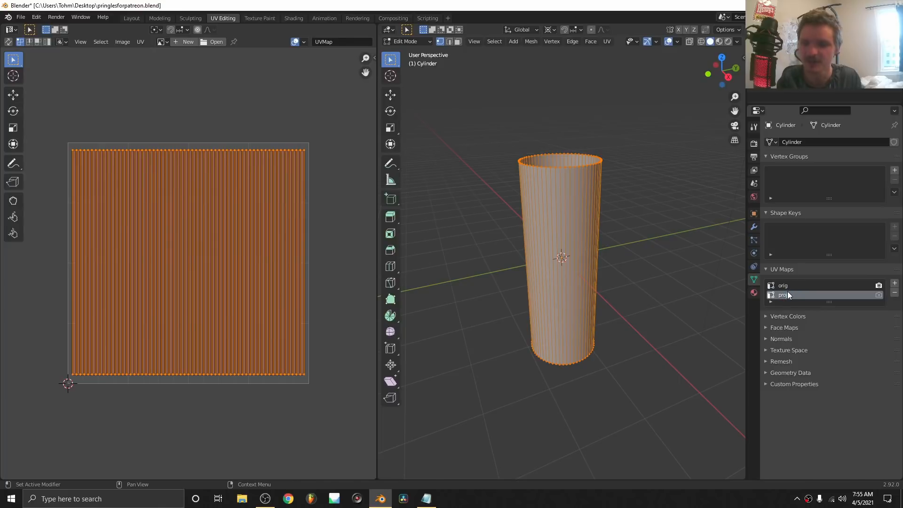
text(roj)
key(Return)
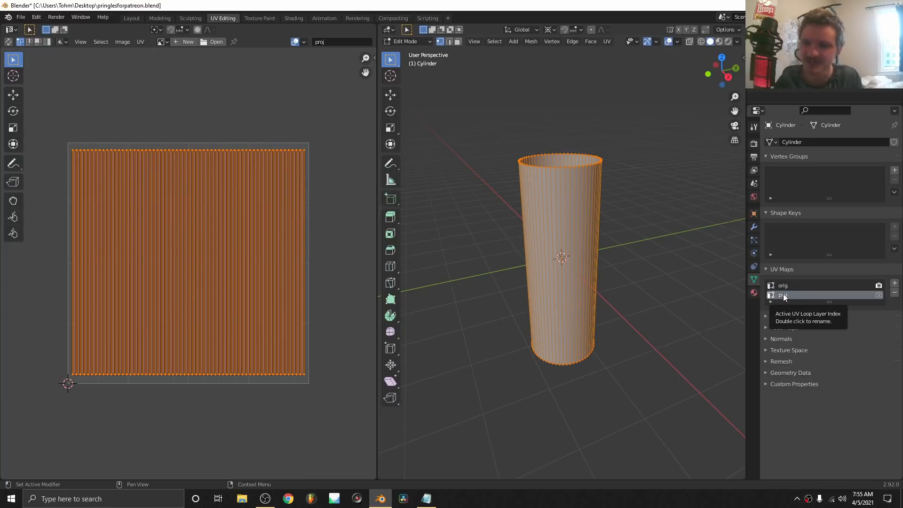
With the proj map active, project the cylinder's UVs from the camera view using Project from View in wireframe shading
click(787, 287)
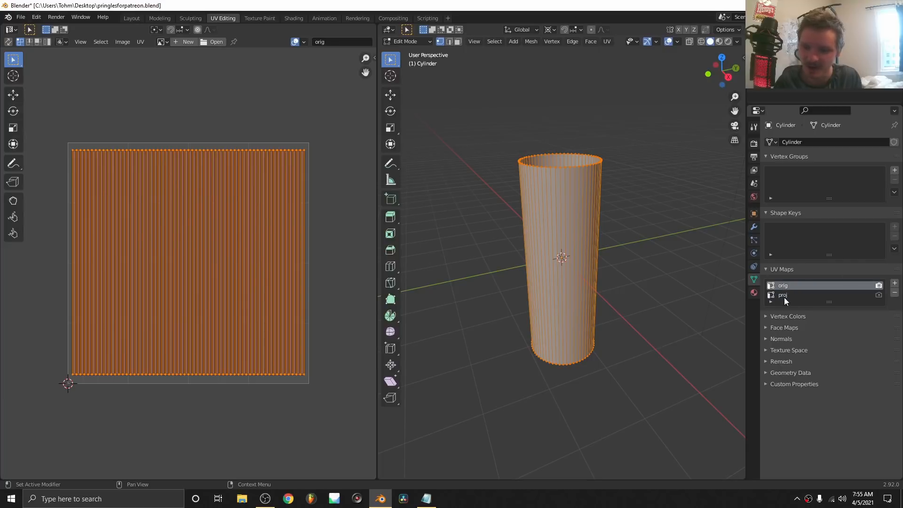
click(784, 297)
click(736, 127)
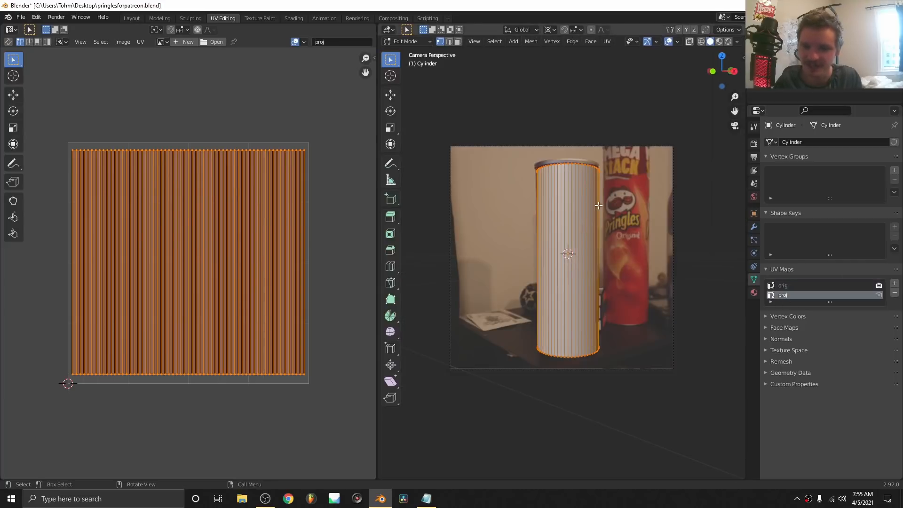
scroll(598, 206, up, 2)
click(702, 42)
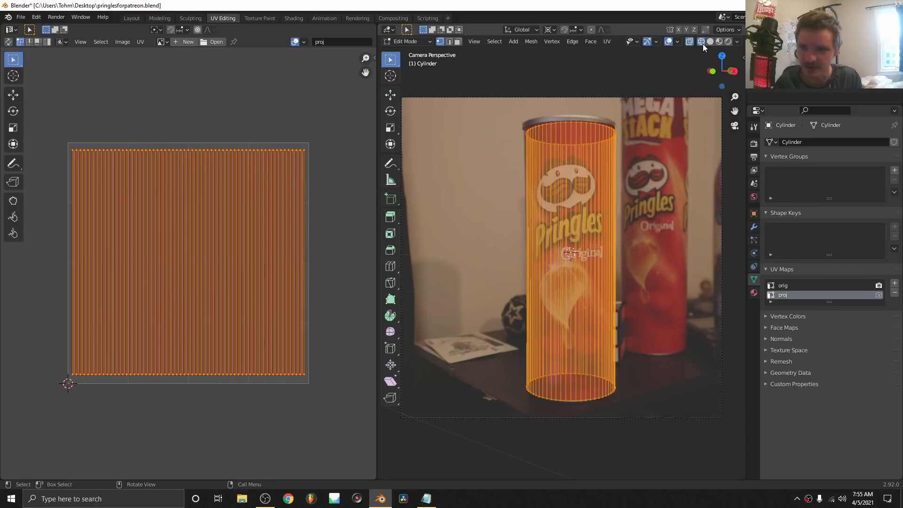
key(u)
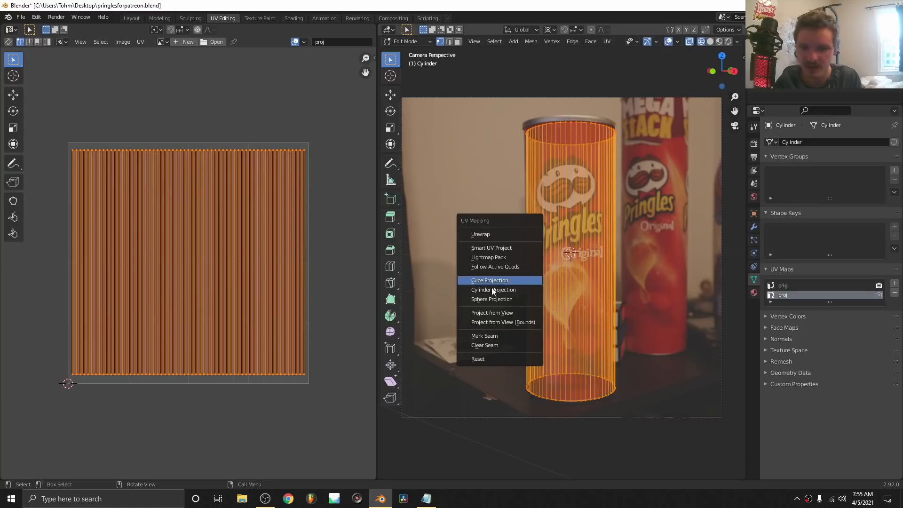
click(489, 312)
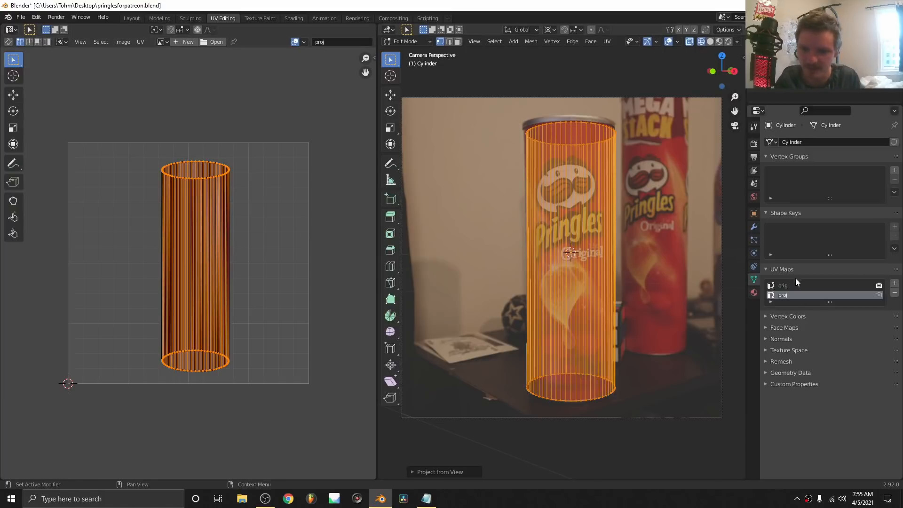
Compare the orig and proj UV maps, keep proj active, and display the red1.JPG photo behind the UVs
click(783, 285)
click(785, 295)
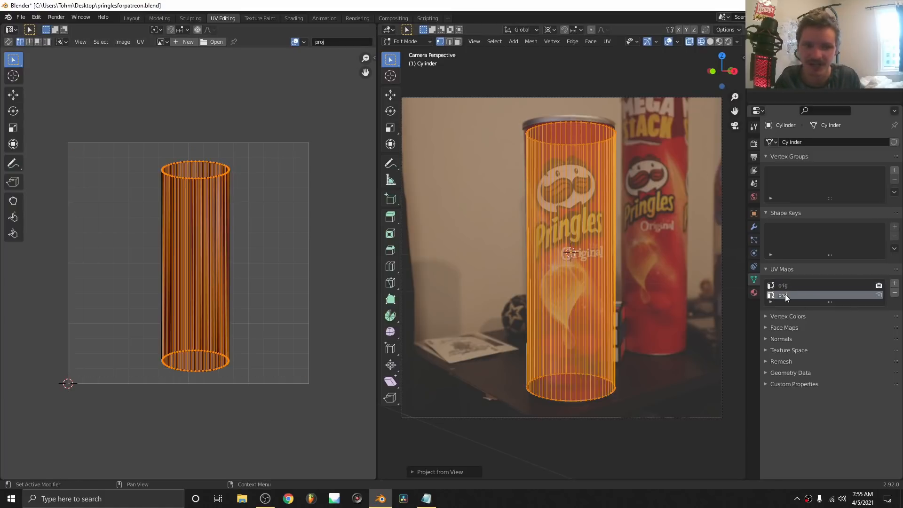
click(165, 41)
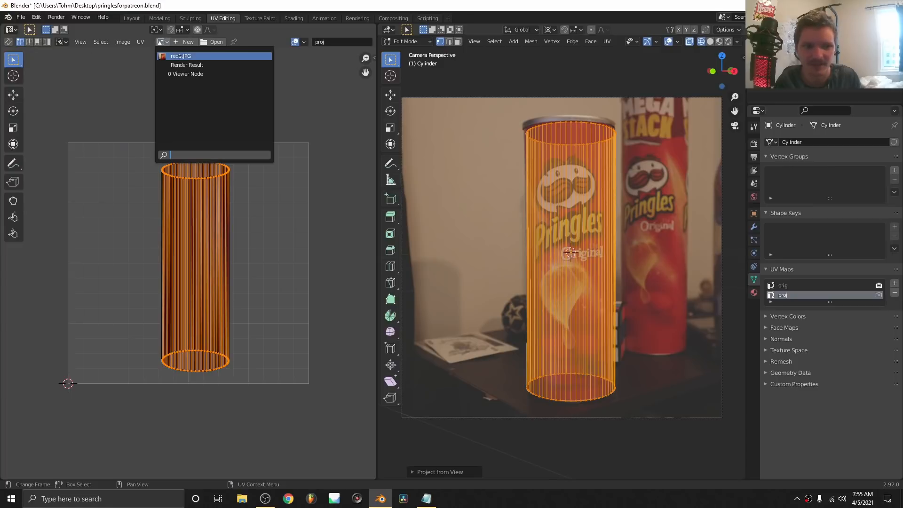
click(179, 56)
scroll(243, 195, down, 9)
scroll(244, 192, down, 5)
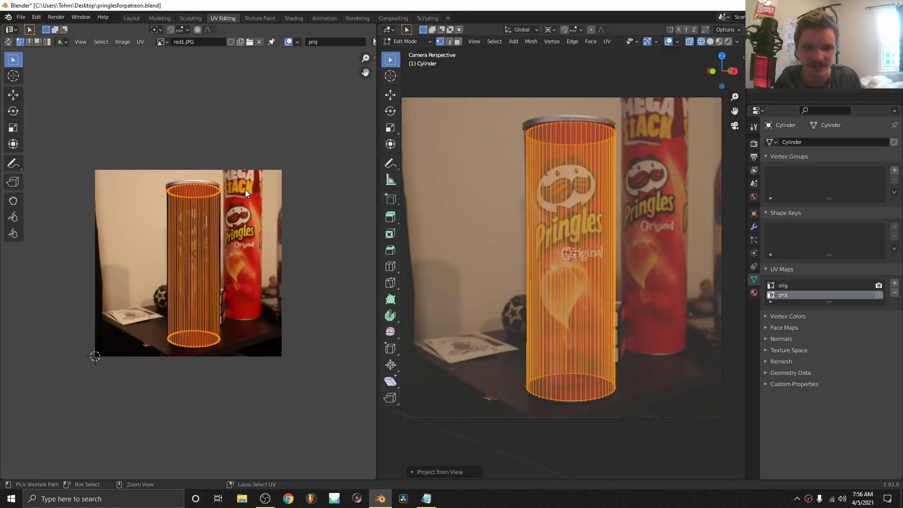
Maximise the UV editor and move the upper rim's UV points up along Y by about 0.0035 towards the can's lid
key(ctrl+space)
scroll(462, 234, up, 3)
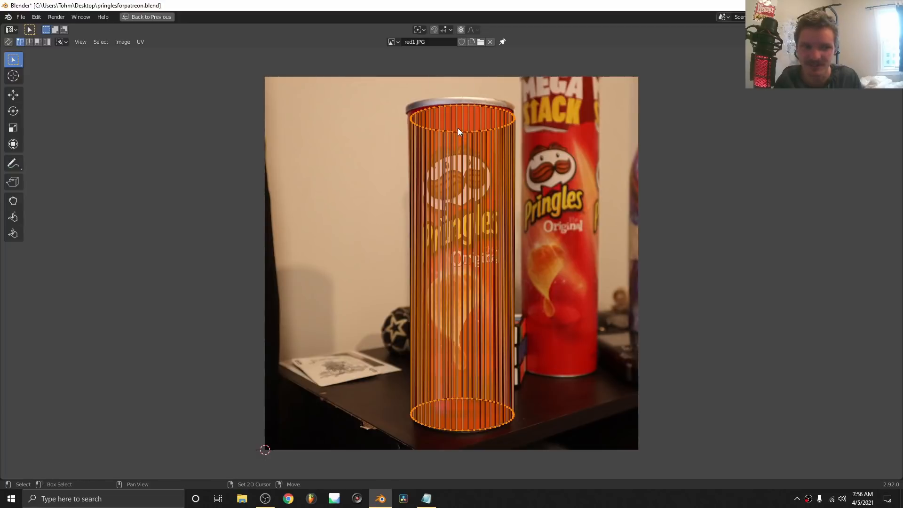
scroll(458, 128, up, 4)
middle_drag(390, 138, 403, 232)
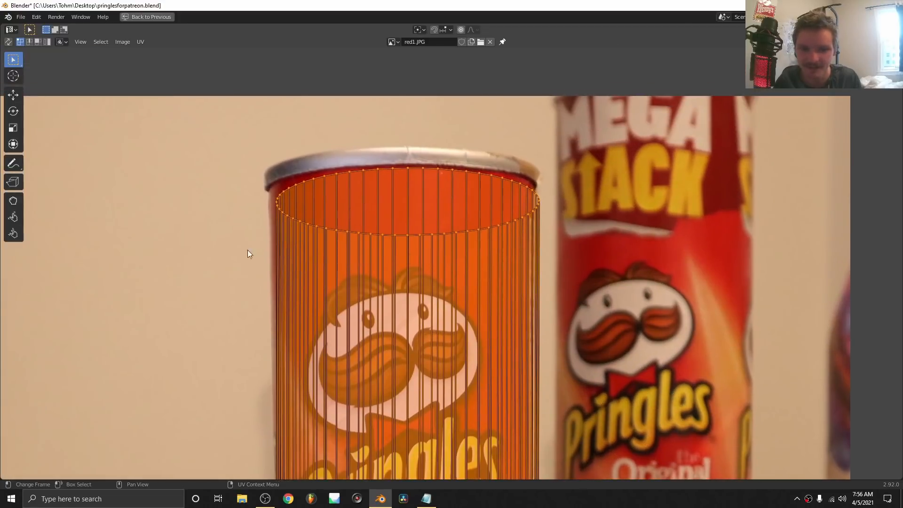
drag(222, 250, 585, 150)
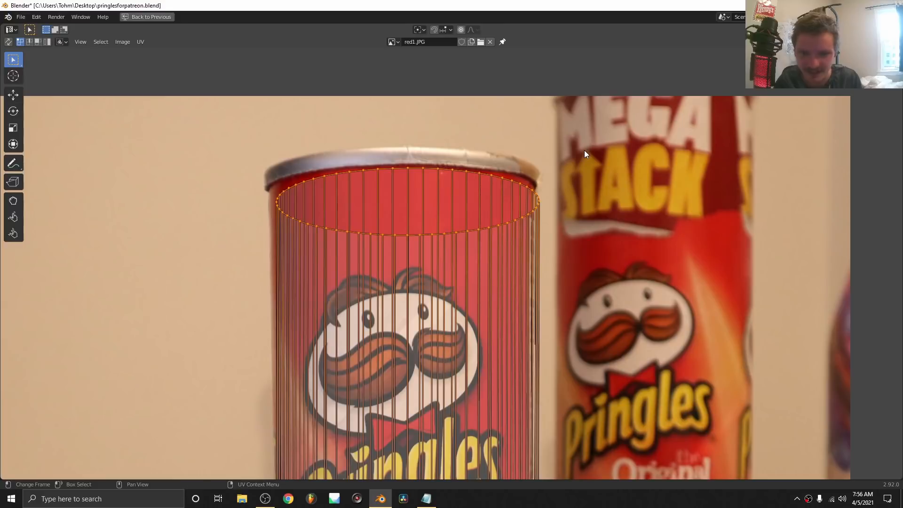
key(g)
key(y)
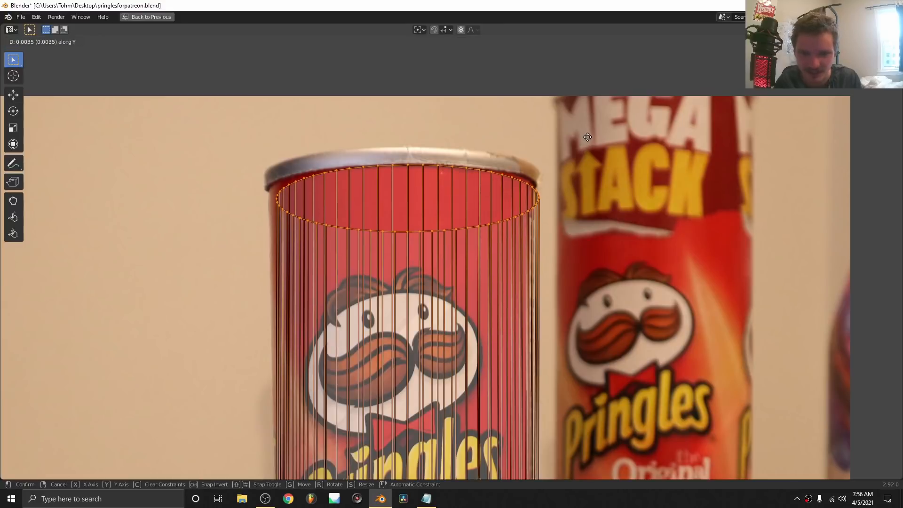
click(587, 137)
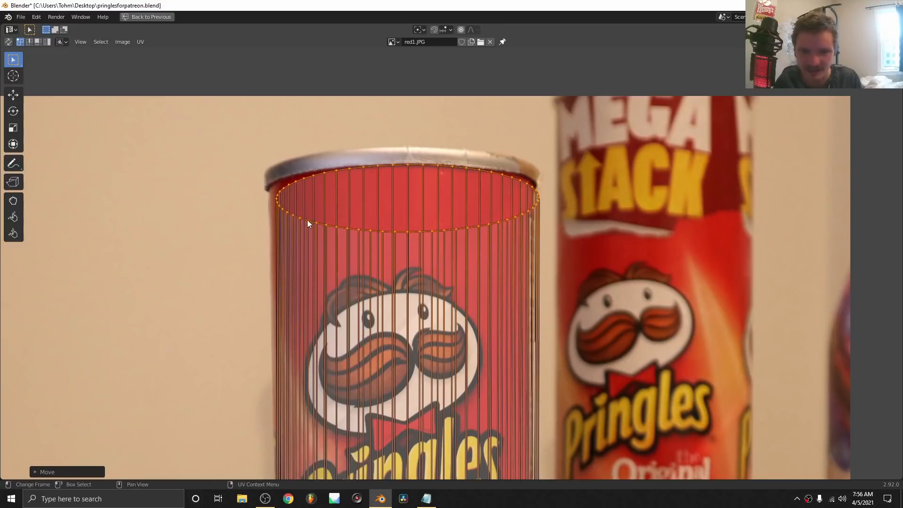
Move the upper rim's left-edge UV points outward to the can's edge using proportional editing with a size of 0.12
scroll(307, 220, up, 1)
drag(183, 214, 235, 168)
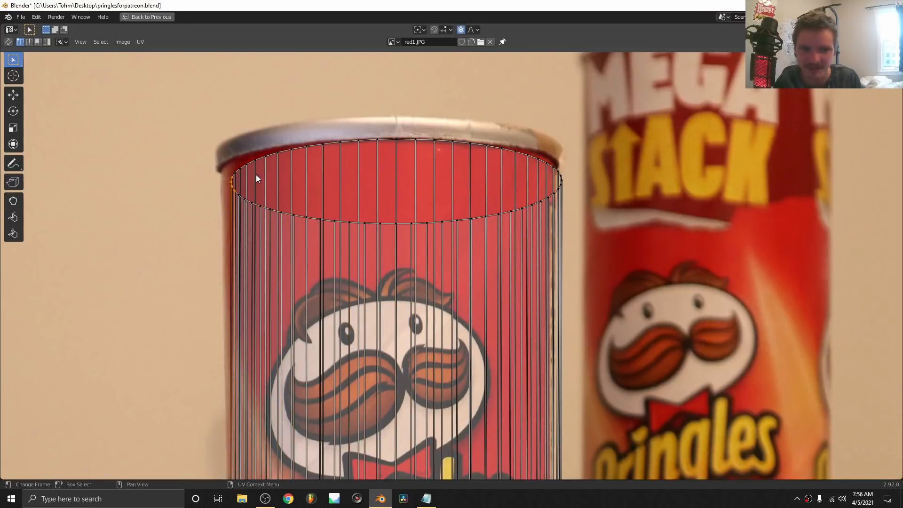
key(g)
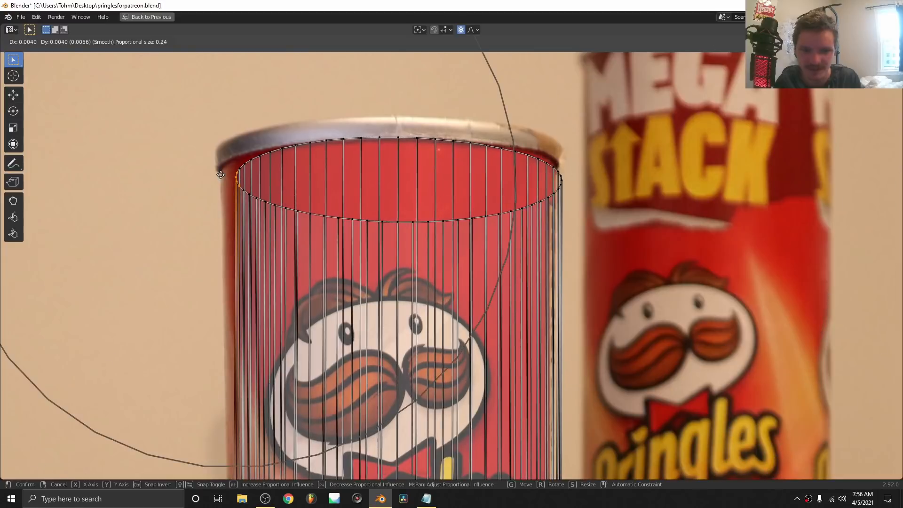
click(196, 176)
key(ctrl+z)
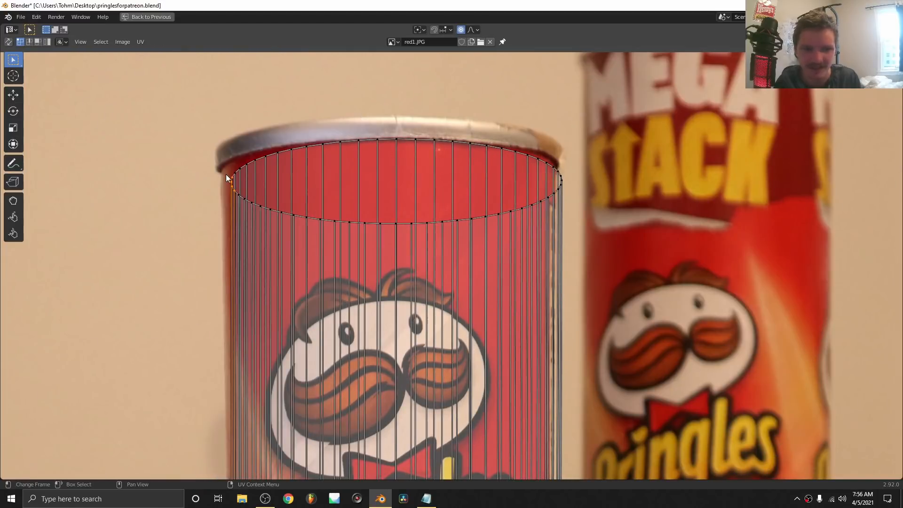
key(g)
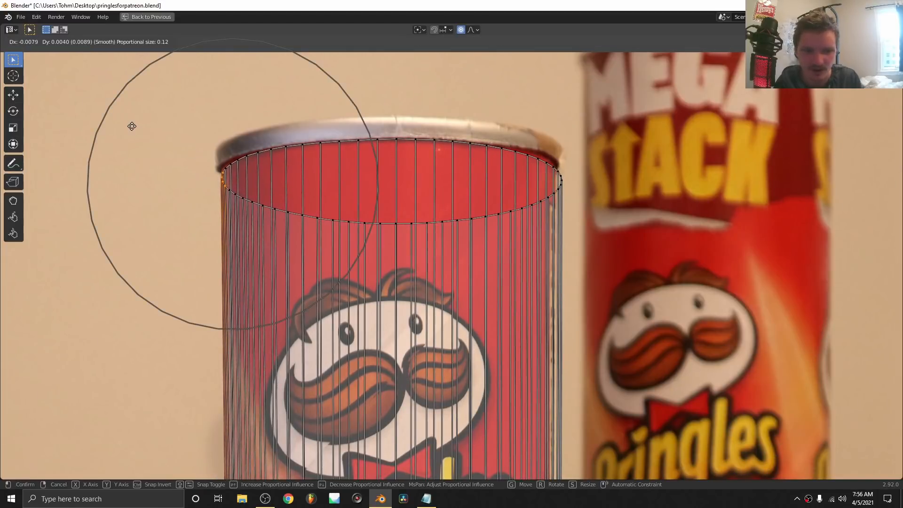
click(130, 125)
Pull the upper rim's right-side UV points slightly inward and lower its back-middle points to match the can in the photo
drag(586, 202, 513, 138)
key(g)
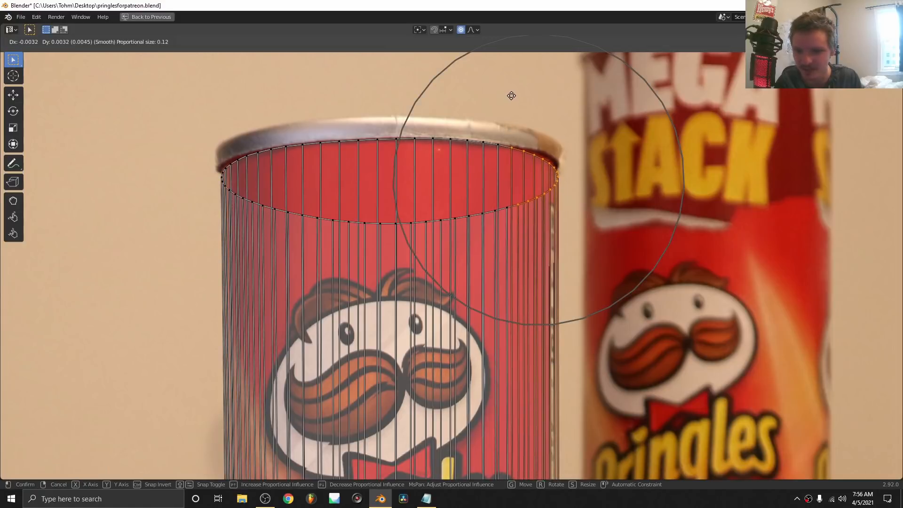
click(512, 74)
drag(353, 150, 438, 113)
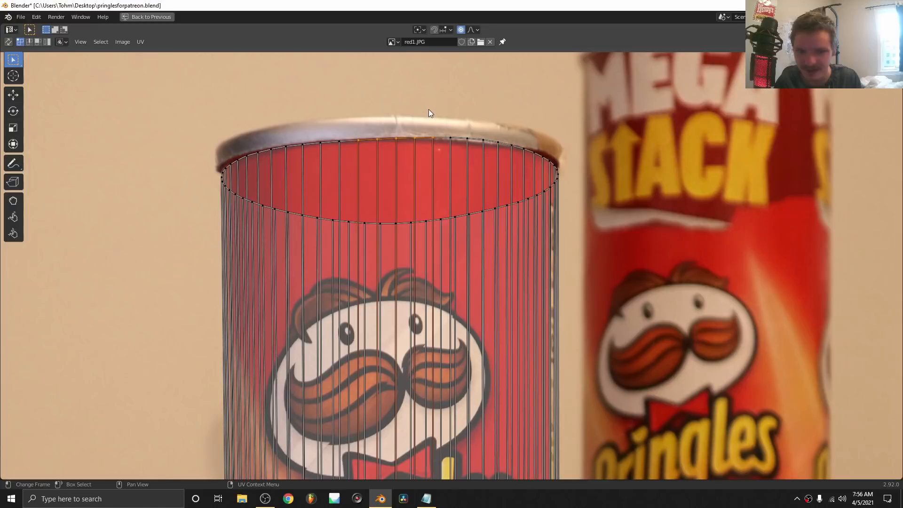
key(g)
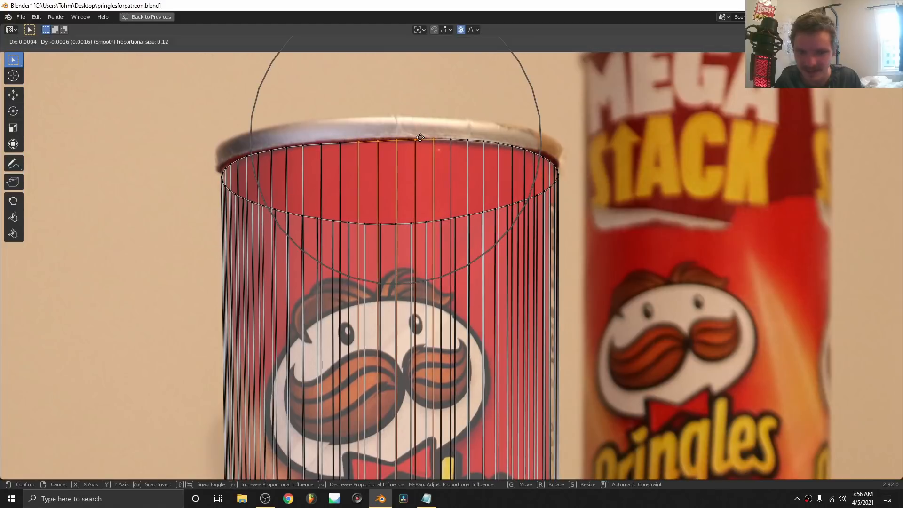
click(421, 137)
Adjust the lower rim's right-edge UV points to the can's bottom edge in the photo with proportional editing
scroll(421, 141, down, 4)
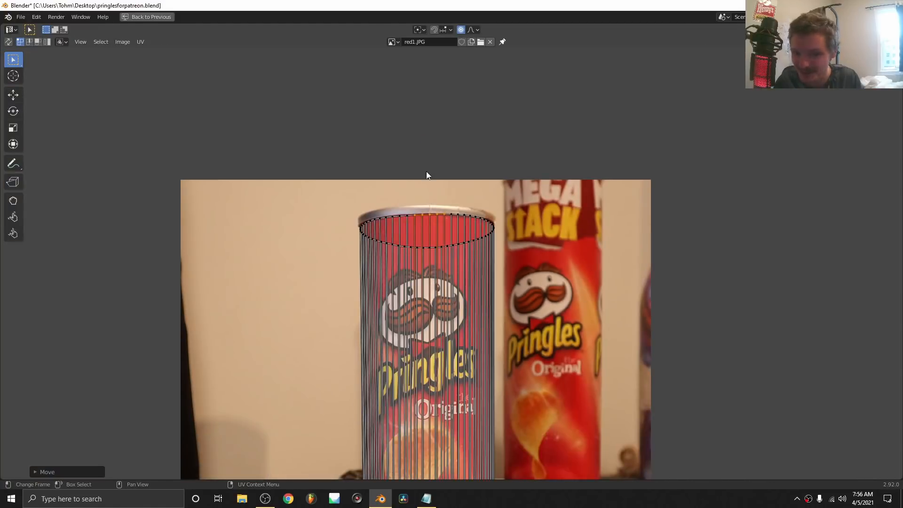
middle_drag(452, 297, 422, 20)
scroll(451, 283, up, 5)
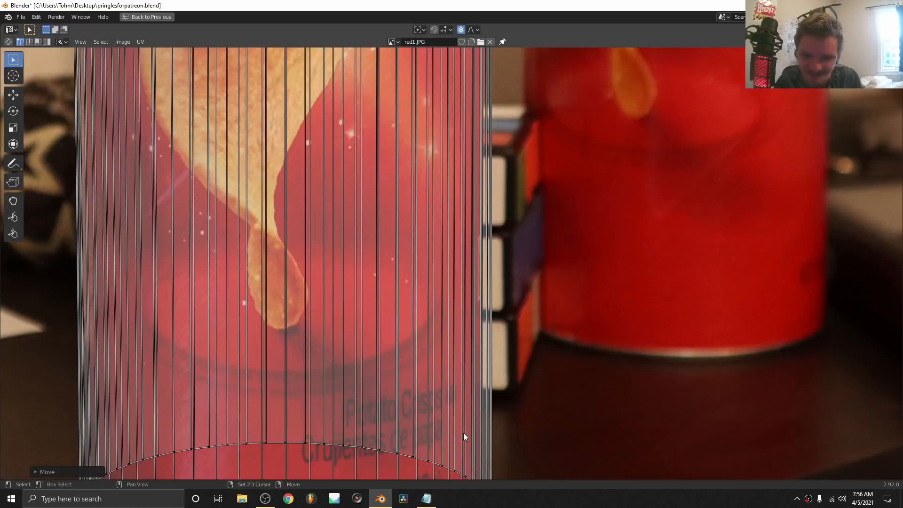
middle_drag(464, 433, 409, 179)
scroll(447, 267, up, 3)
drag(441, 314, 372, 218)
key(g)
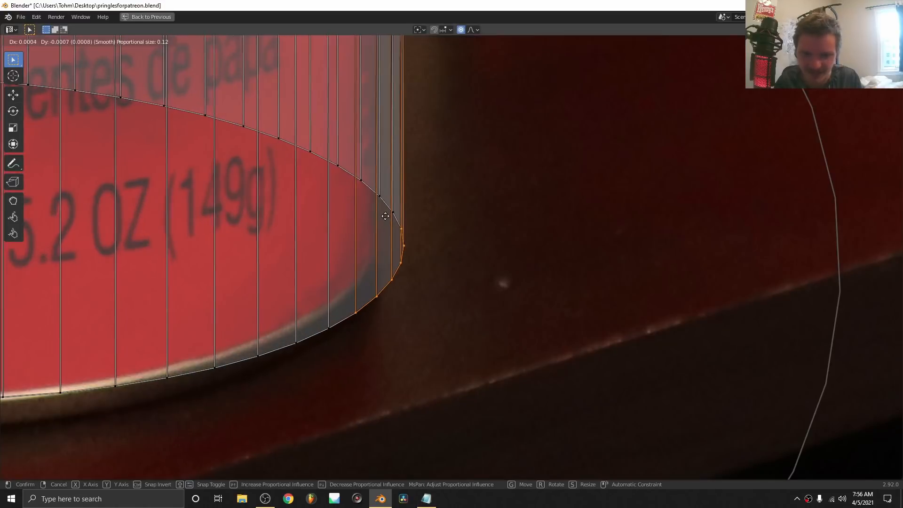
click(46, 124)
Move the lower rim's left-edge UV points outward to the can's bottom edge in the photo, using proportional editing with a size of 0.12
scroll(475, 195, down, 5)
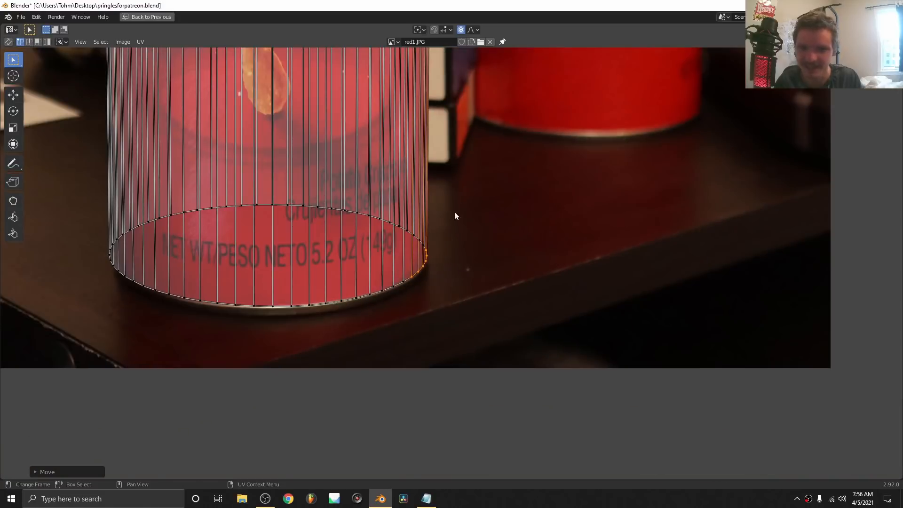
scroll(456, 177, up, 4)
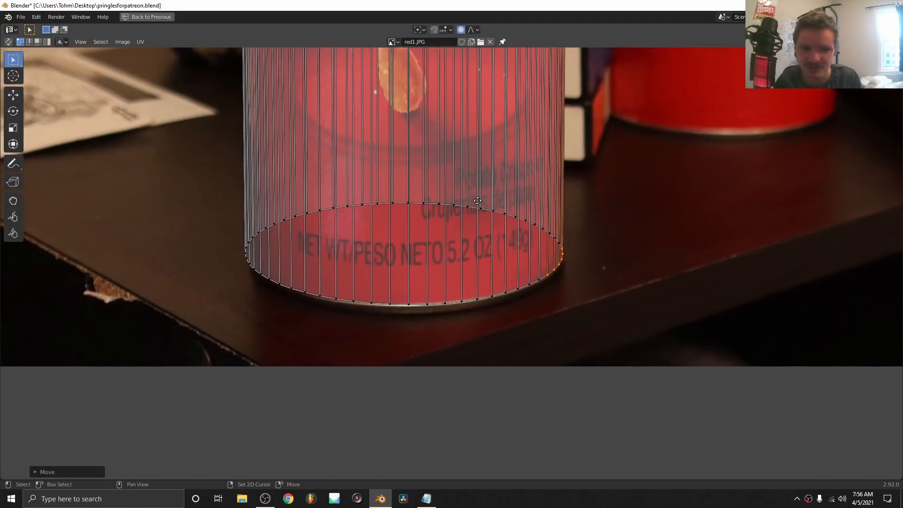
drag(41, 302, 97, 197)
key(g)
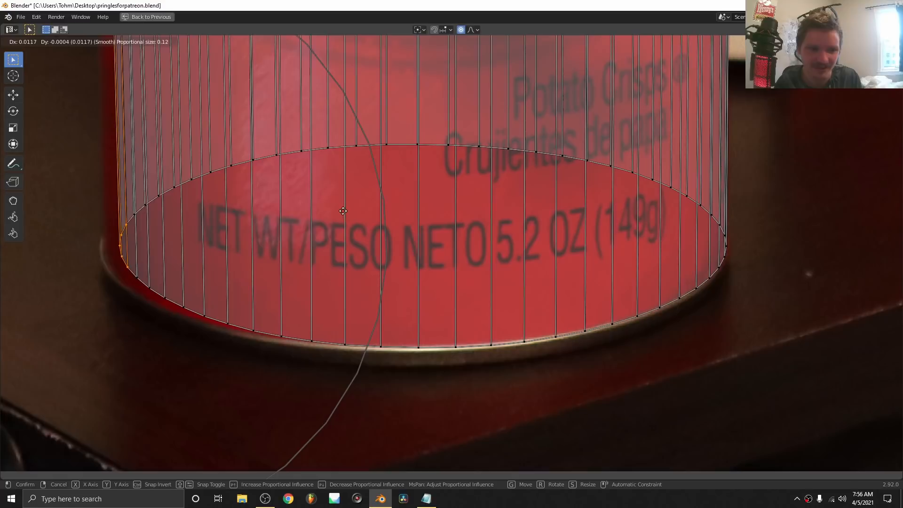
click(193, 235)
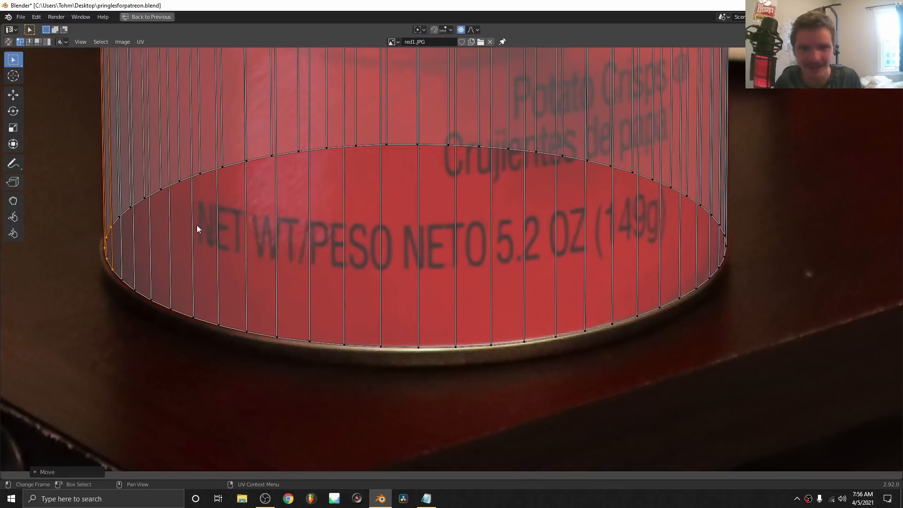
scroll(276, 219, down, 2)
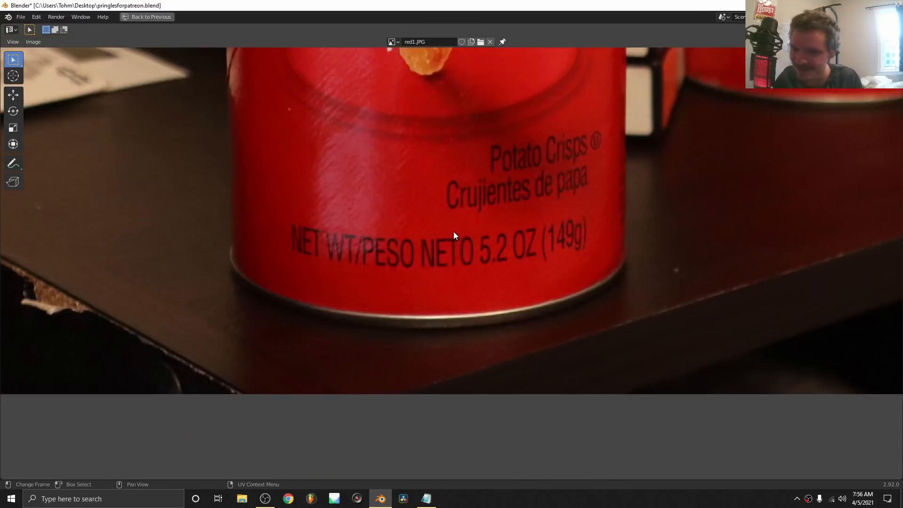
scroll(454, 232, down, 6)
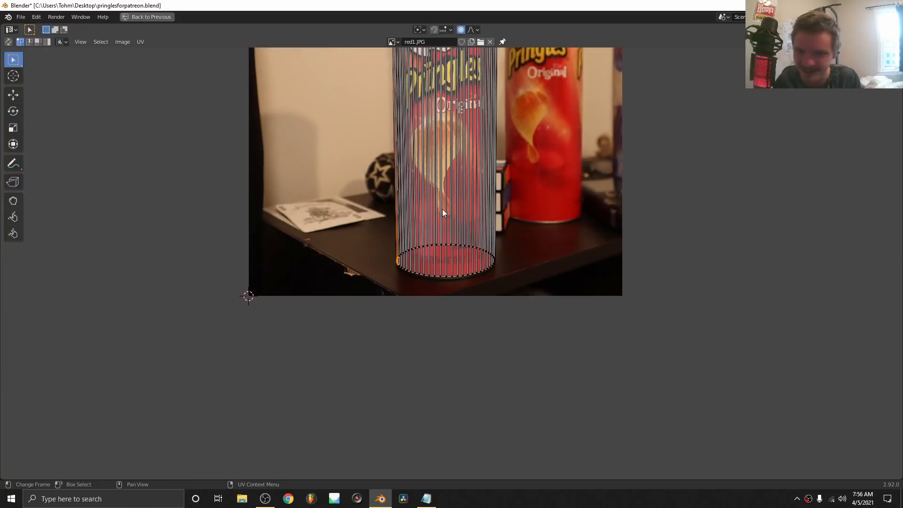
middle_drag(442, 209, 426, 349)
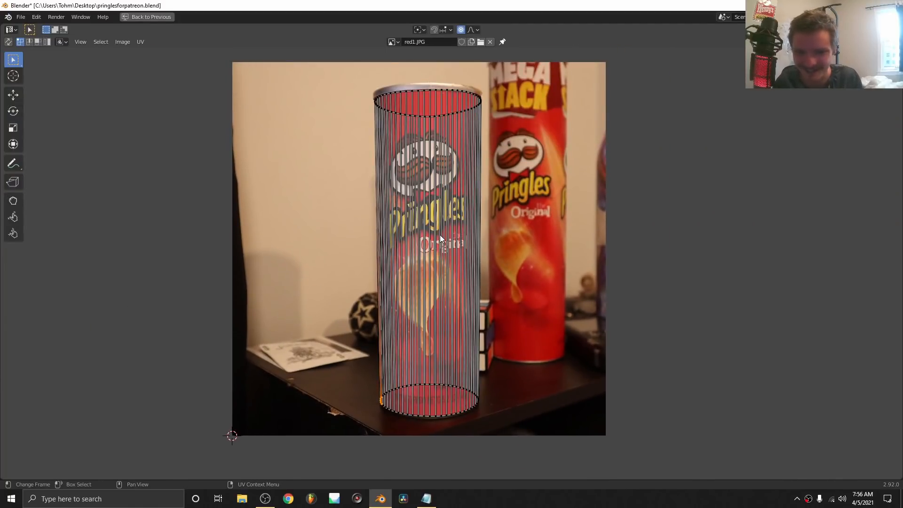
Restore the UV editor from its maximised size and switch the program window to fullscreen
key(Tab)
key(ctrl+space)
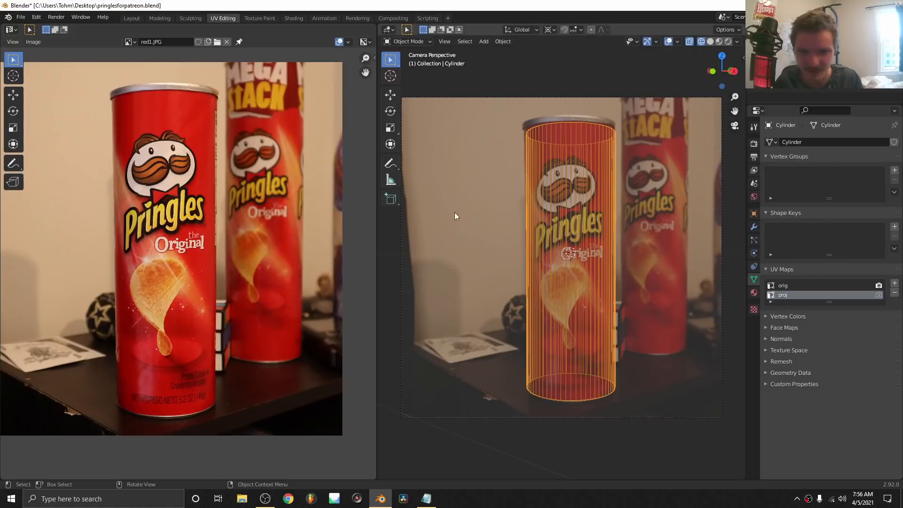
key(Tab)
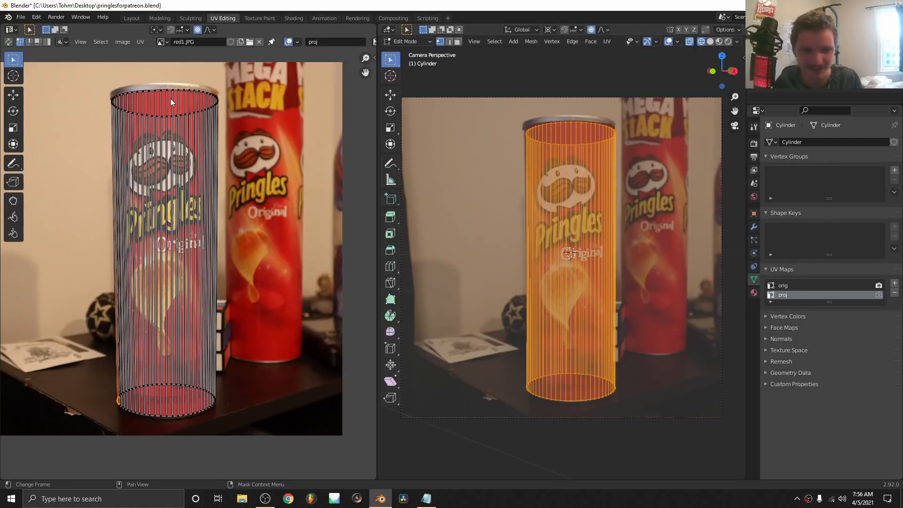
scroll(170, 98, up, 6)
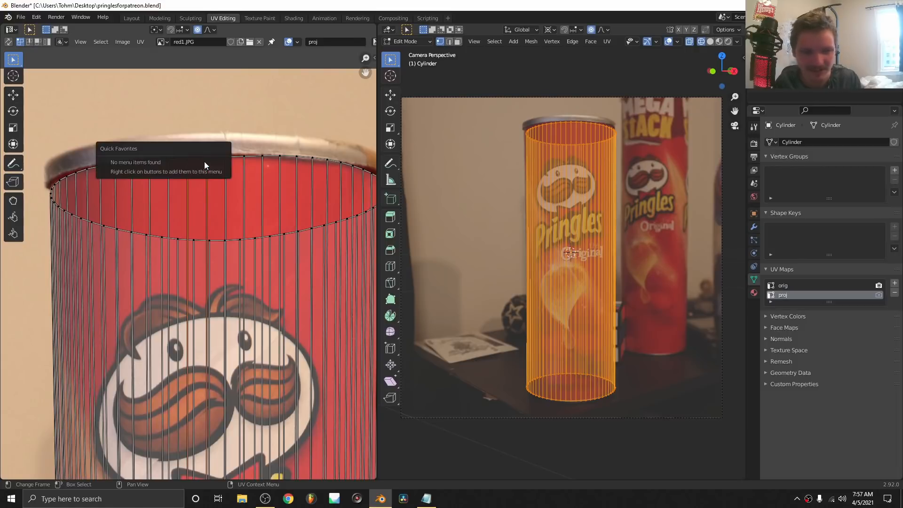
key(Tab)
key(F3)
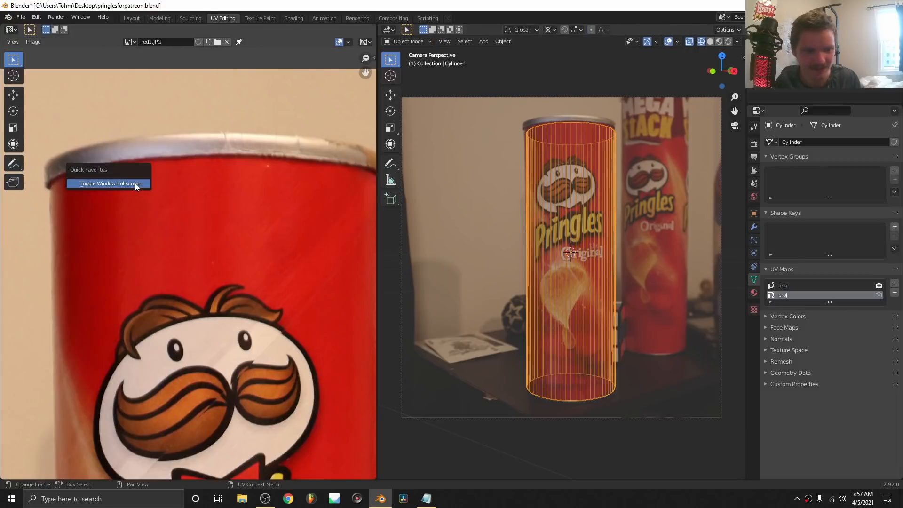
key(Return)
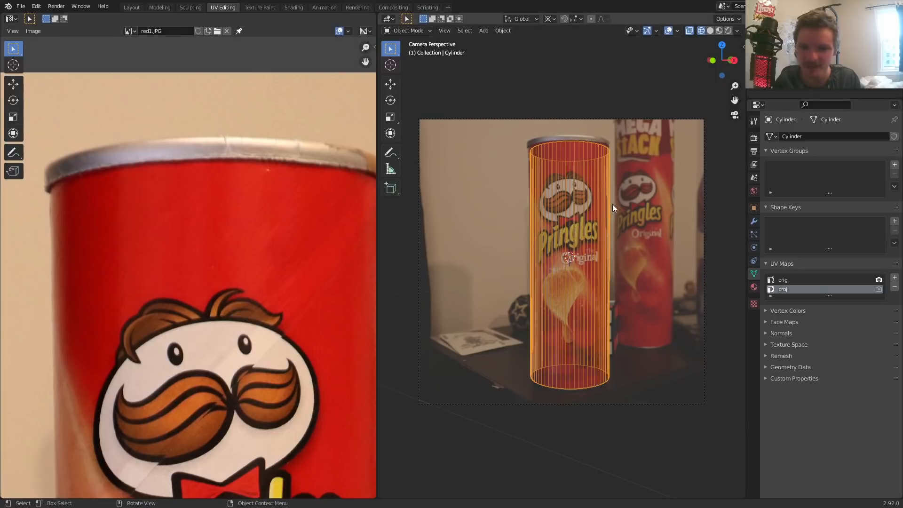
Return the cylinder to Edit Mode, make orig the active UV map and save the file
key(Tab)
scroll(163, 207, down, 5)
scroll(234, 240, down, 2)
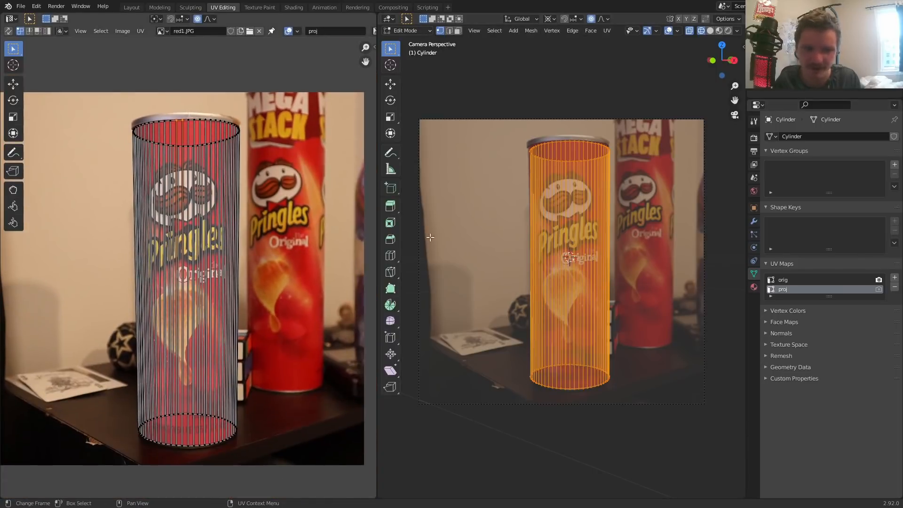
click(785, 279)
click(789, 289)
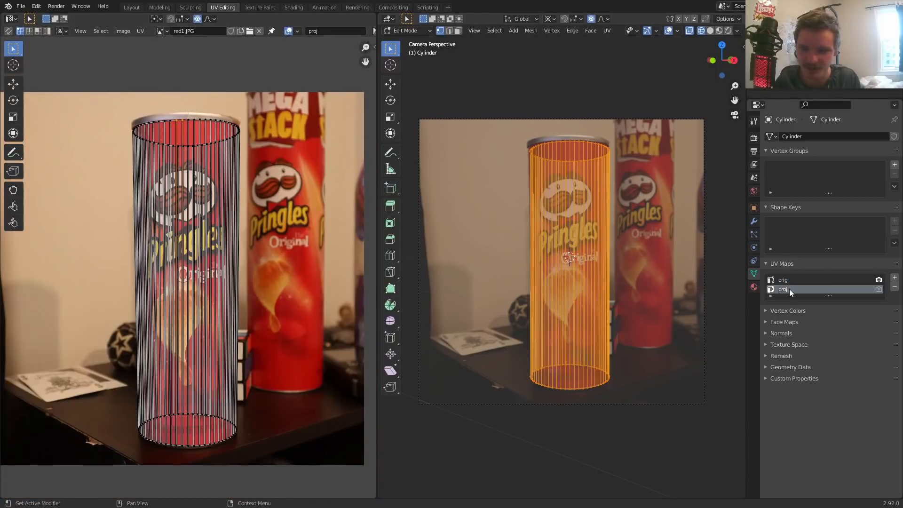
click(784, 280)
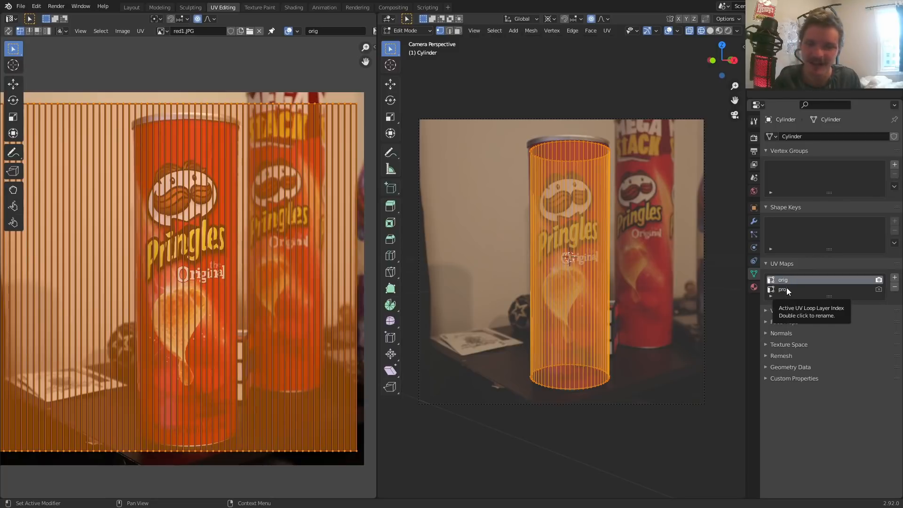
key(ctrl+s)
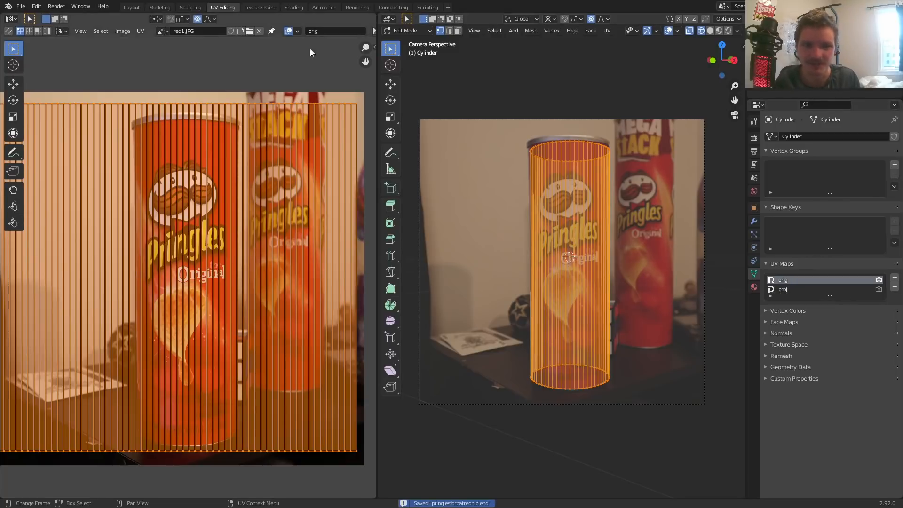
Switch to the Texture Paint workspace, view the cylinder through the camera and set the texture slot mode to Single Image
click(261, 7)
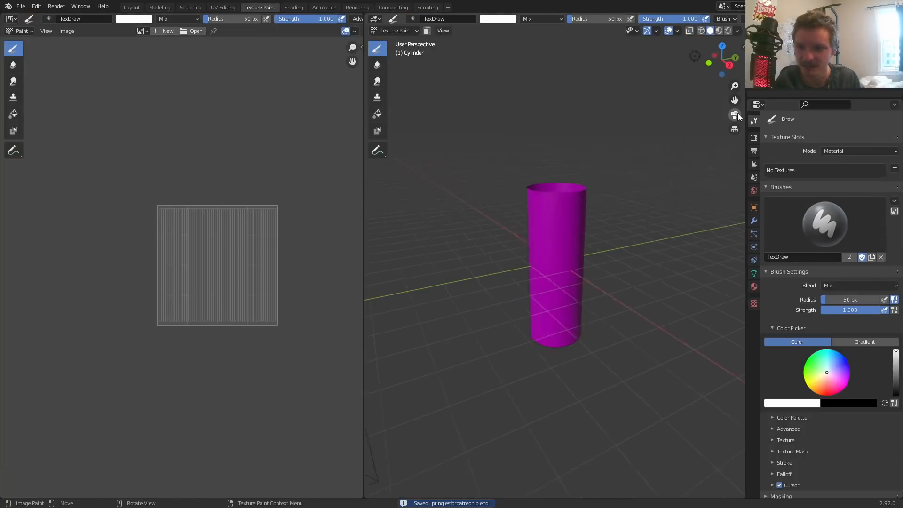
click(736, 115)
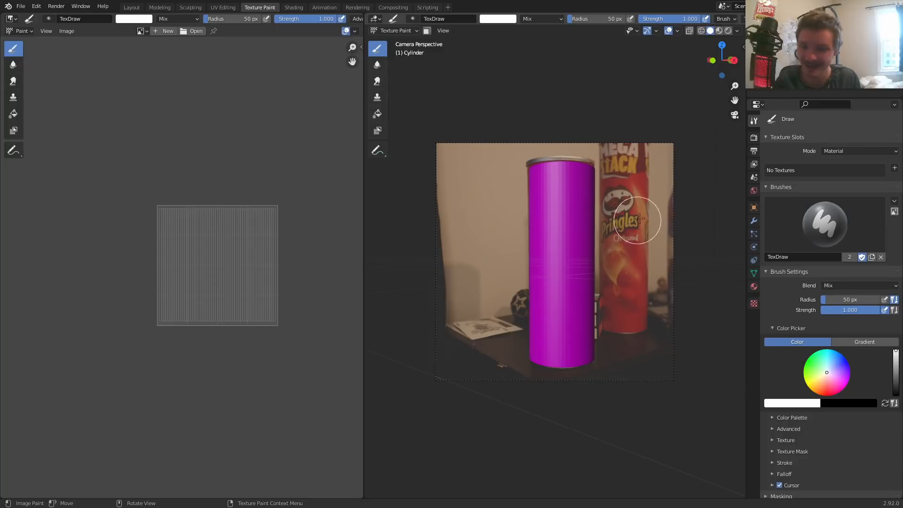
click(846, 151)
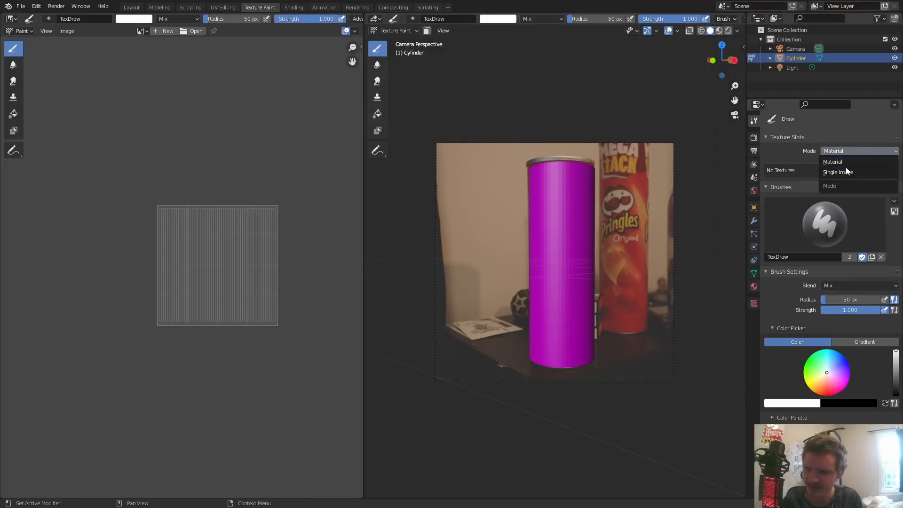
click(845, 172)
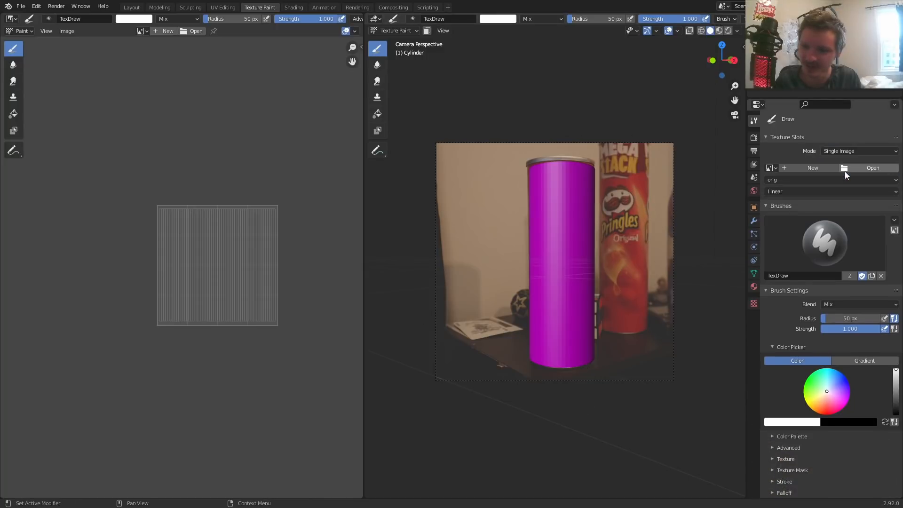
Create a new blank texture image named Pringles_Wrap with a width and height of 2048 px
click(800, 167)
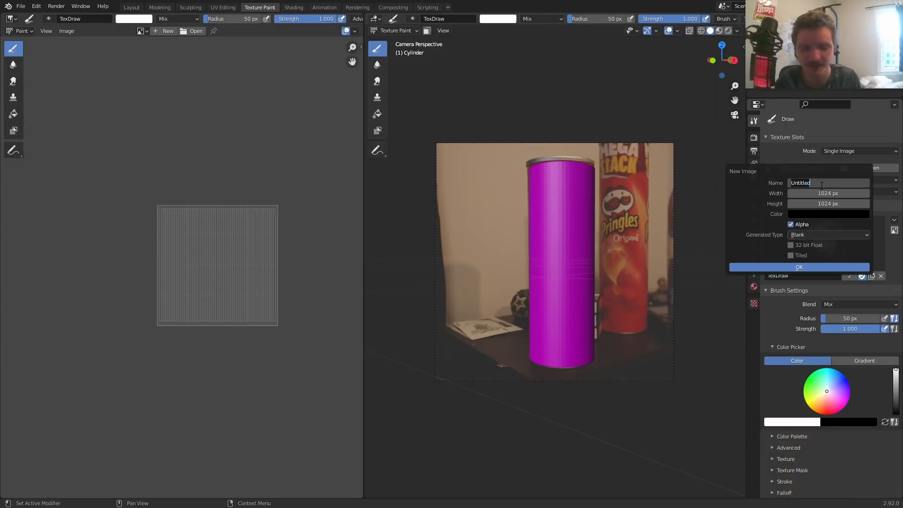
text(Pringles)
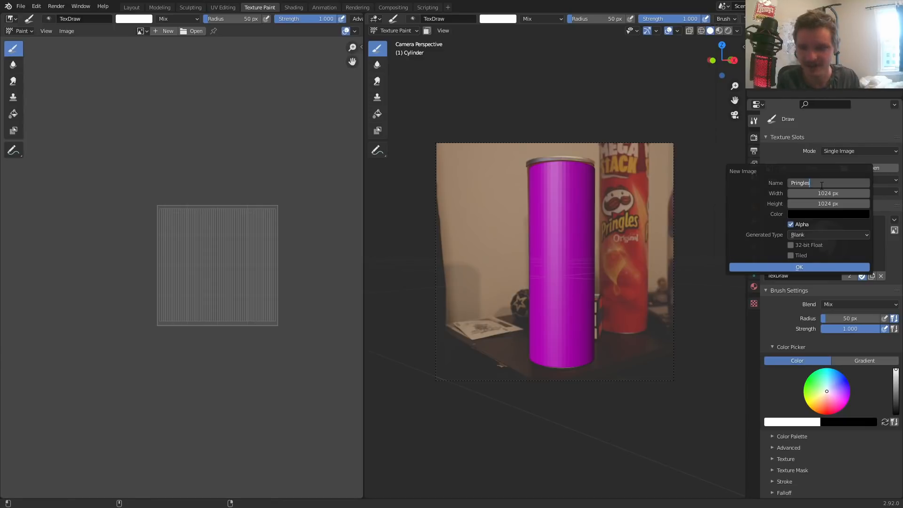
text(_Wrap)
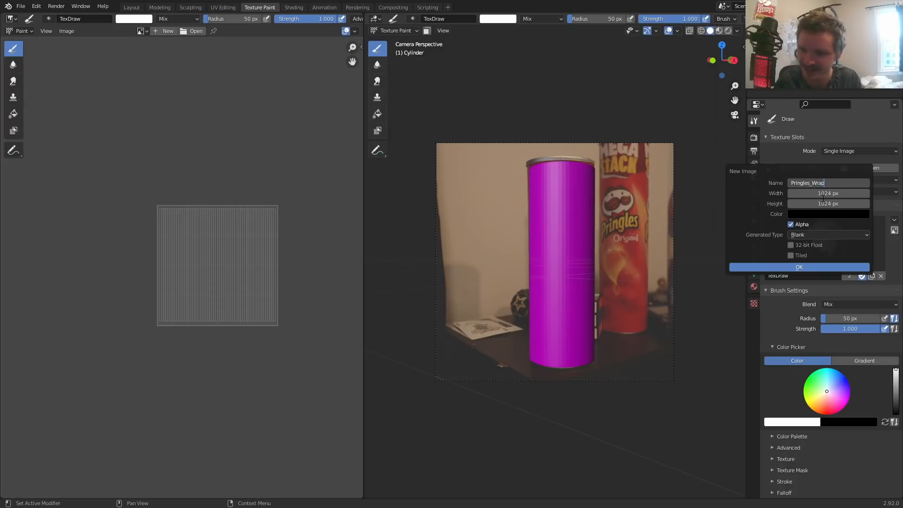
key(Return)
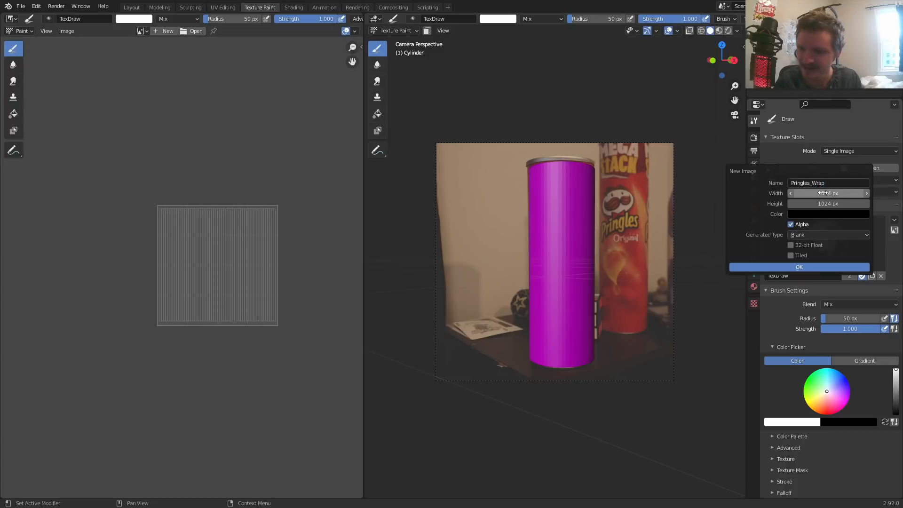
click(823, 193)
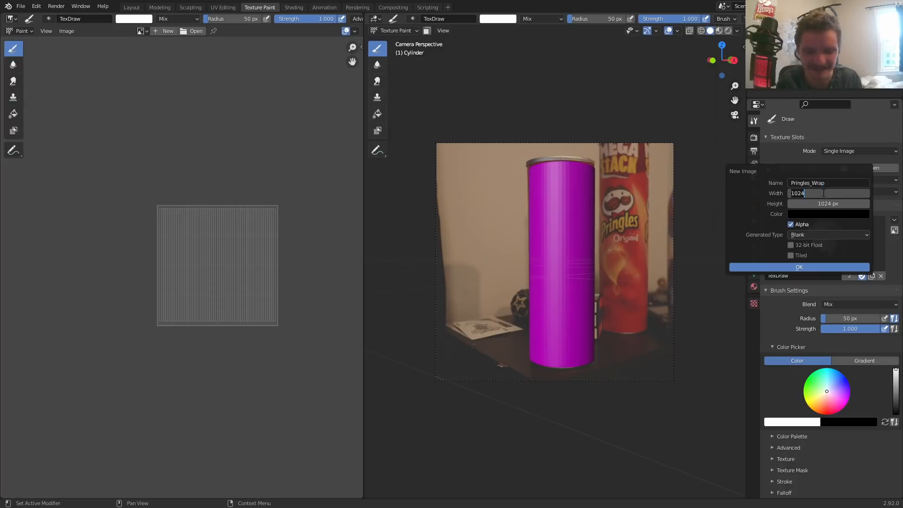
key(Tab)
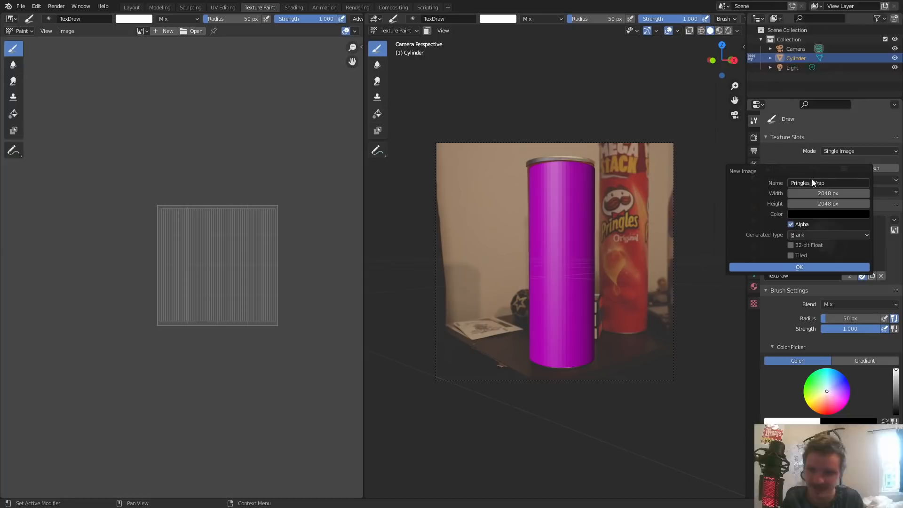
click(789, 268)
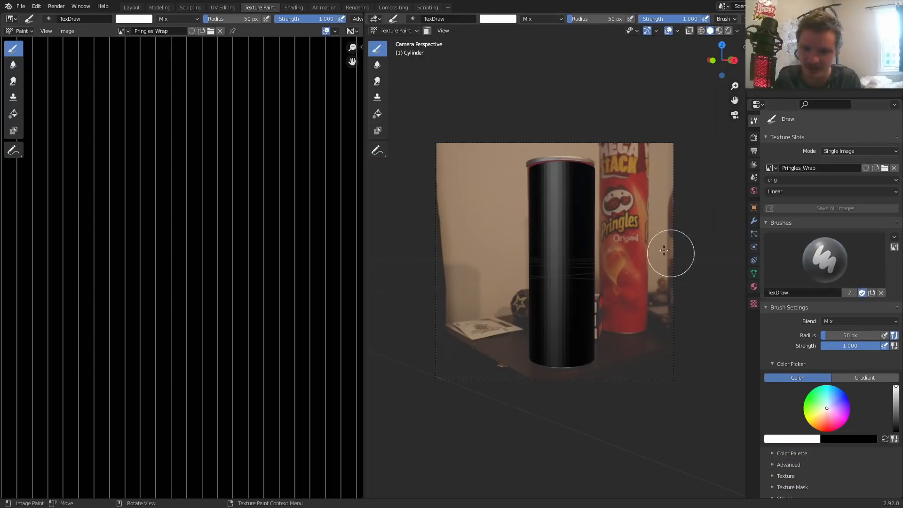
Try a white brush stroke across the cylinder's middle with the orig UV map, and undo it
scroll(197, 203, down, 2)
scroll(199, 194, up, 1)
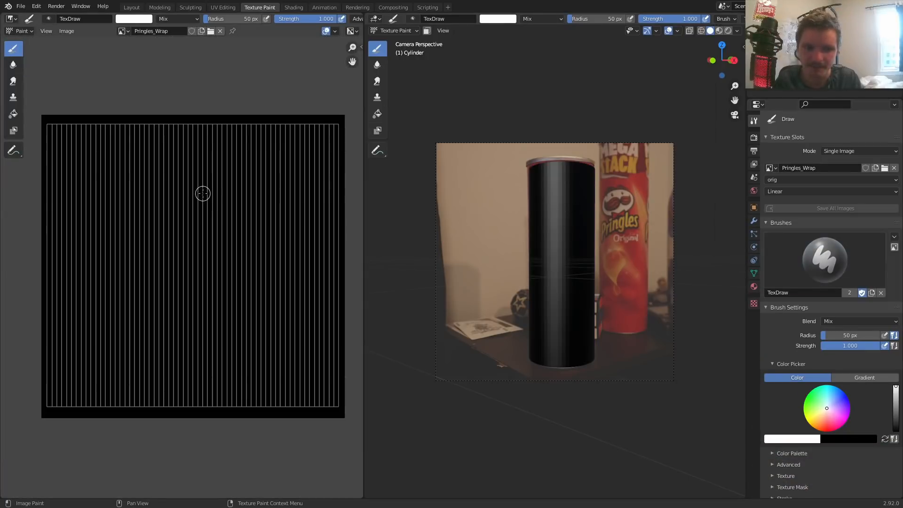
mouse_move(562, 235)
mouse_down()
mouse_move(554, 238)
mouse_move(576, 237)
mouse_up()
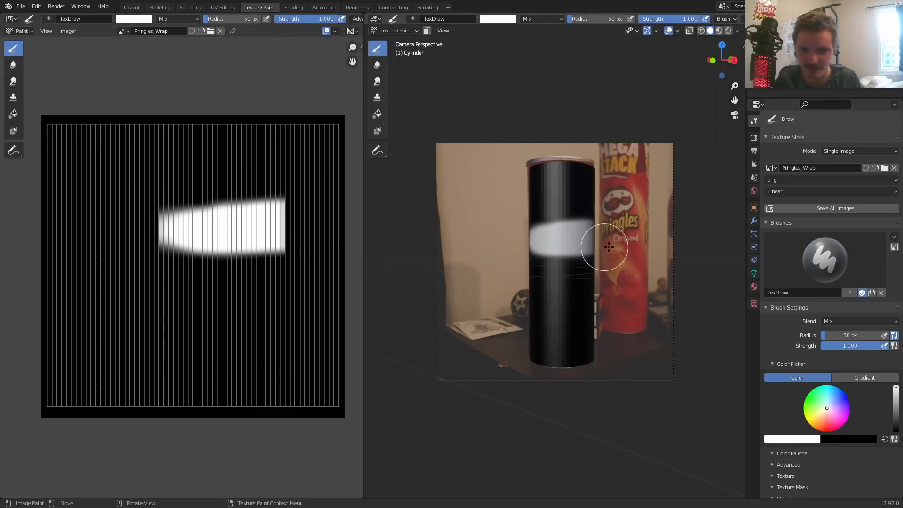
key(ctrl+z)
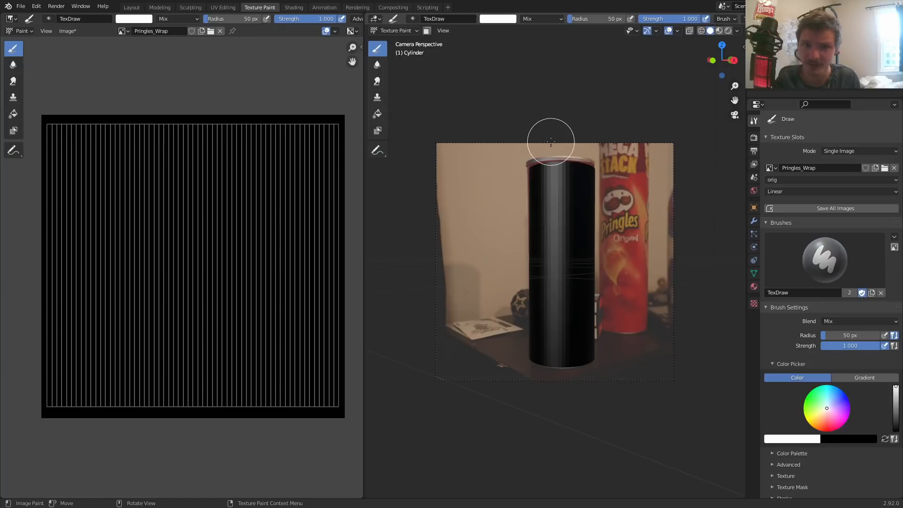
Try a white brush stroke on the cylinder with the proj UV map, undo it and set the paint UV map back to orig
click(795, 179)
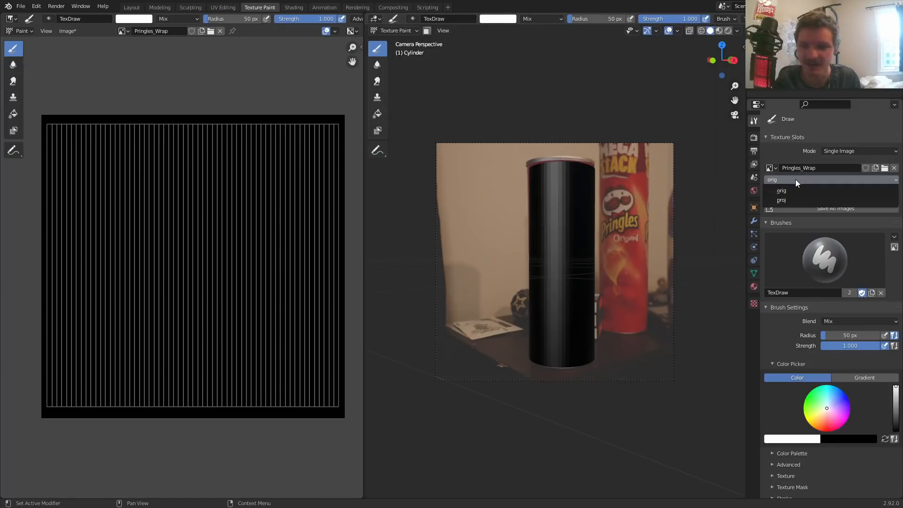
click(789, 199)
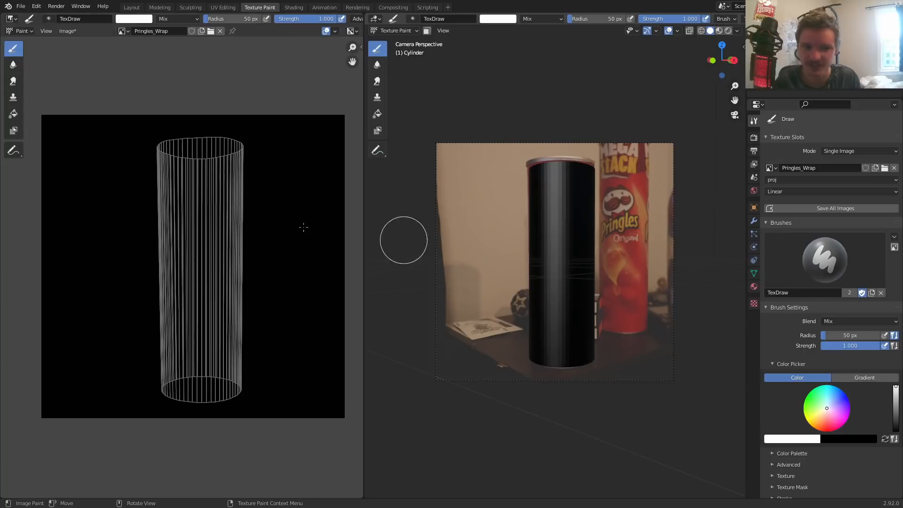
drag(570, 245, 564, 245)
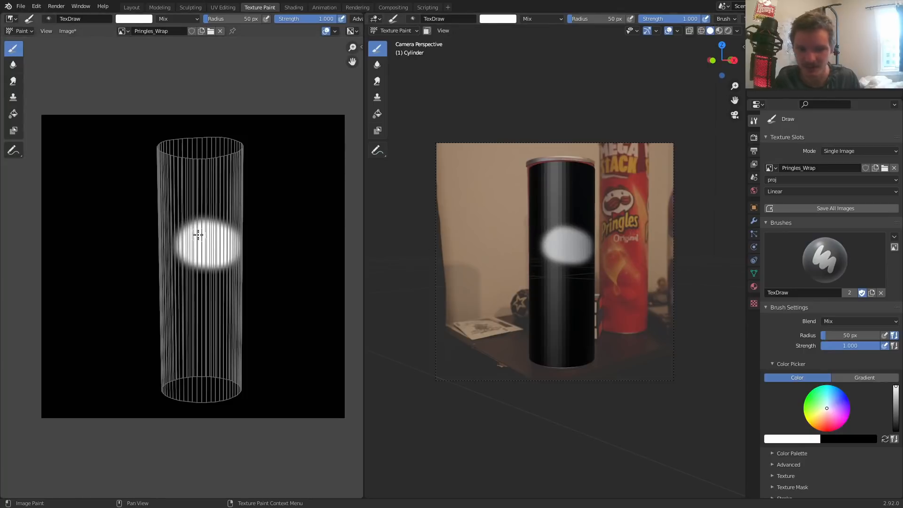
key(ctrl+z)
click(795, 179)
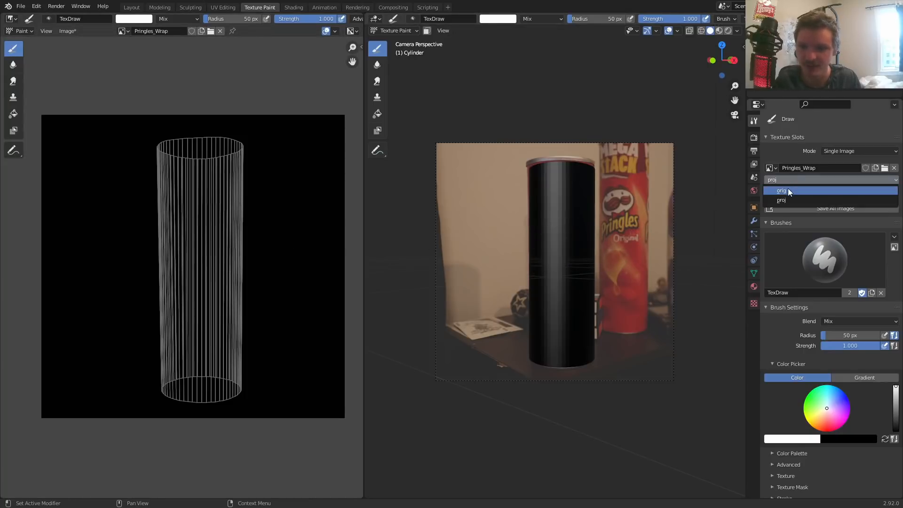
click(789, 190)
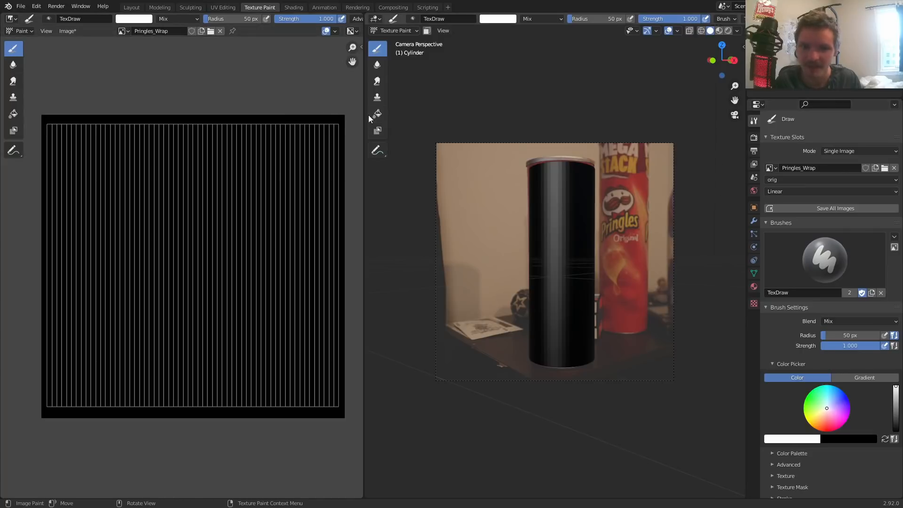
Set the Clone brush to clone from paint slot, with red1.JPG as source image and proj as source UV map, and save the file
click(383, 97)
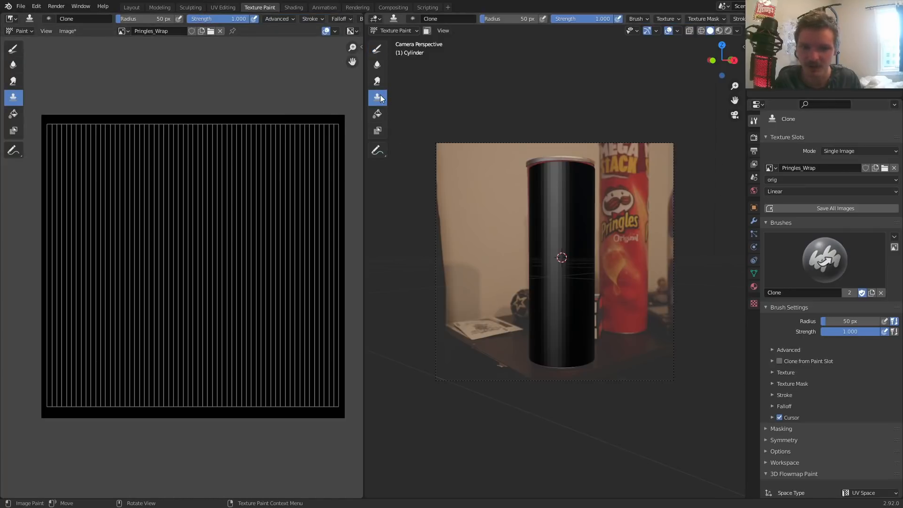
scroll(560, 207, up, 2)
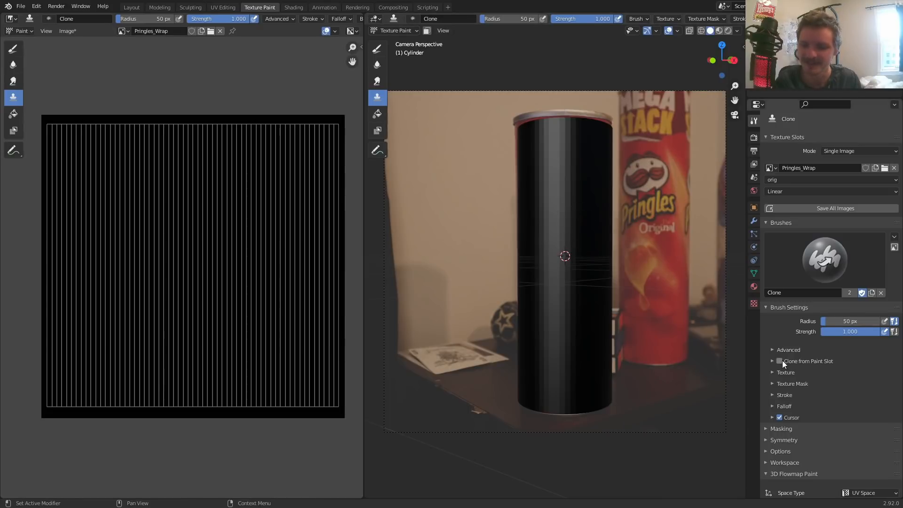
click(803, 361)
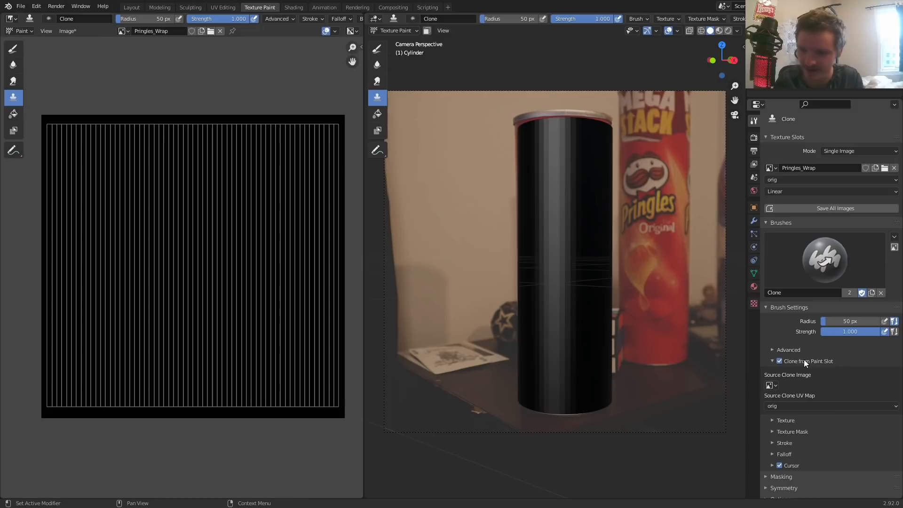
click(792, 403)
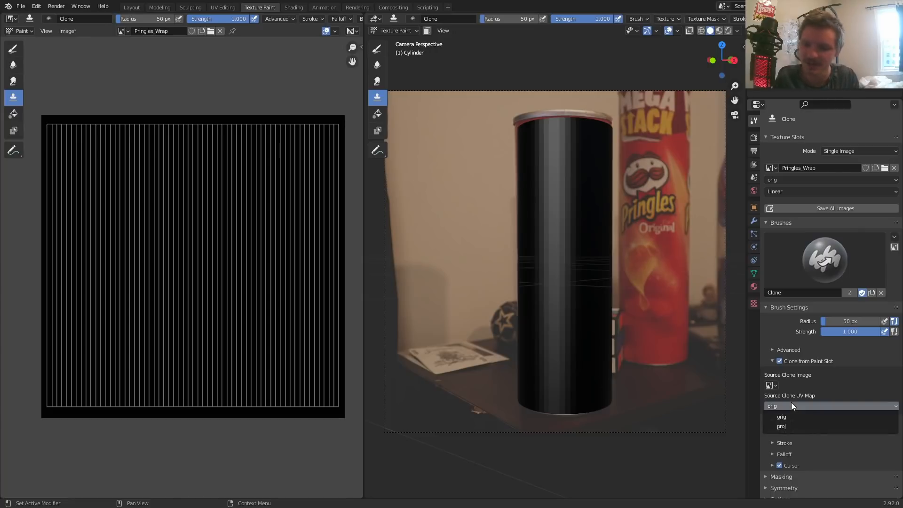
click(786, 426)
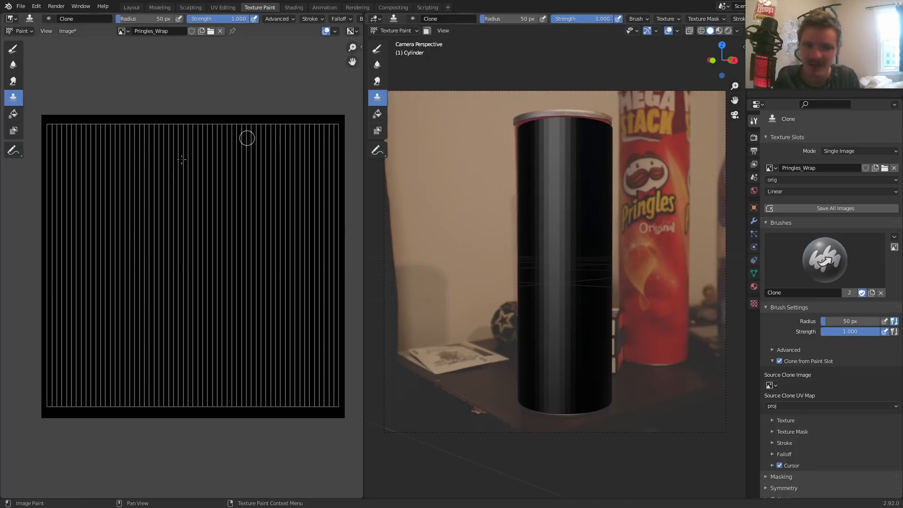
click(774, 385)
click(791, 408)
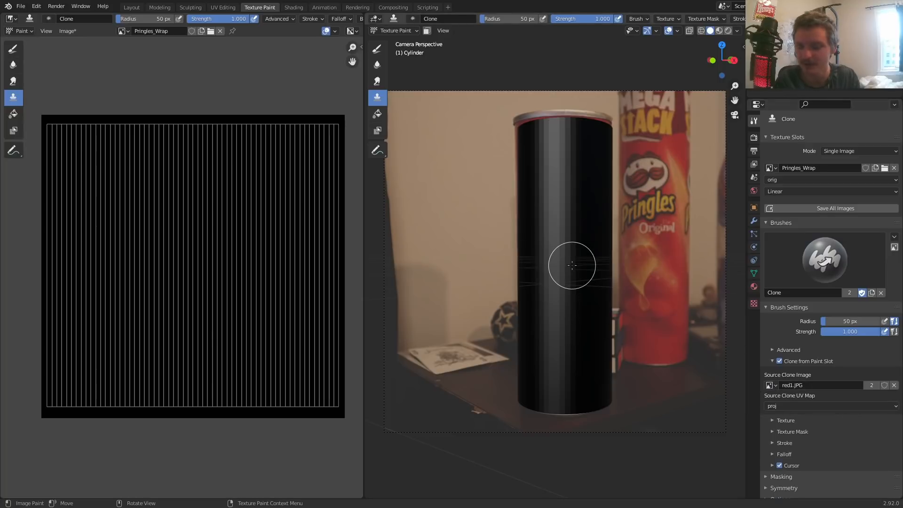
key(ctrl+s)
Try cloning the photo over the camera-facing side of the cylinder, inspect it from another angle, undo the painting and save the file
scroll(571, 264, down, 2)
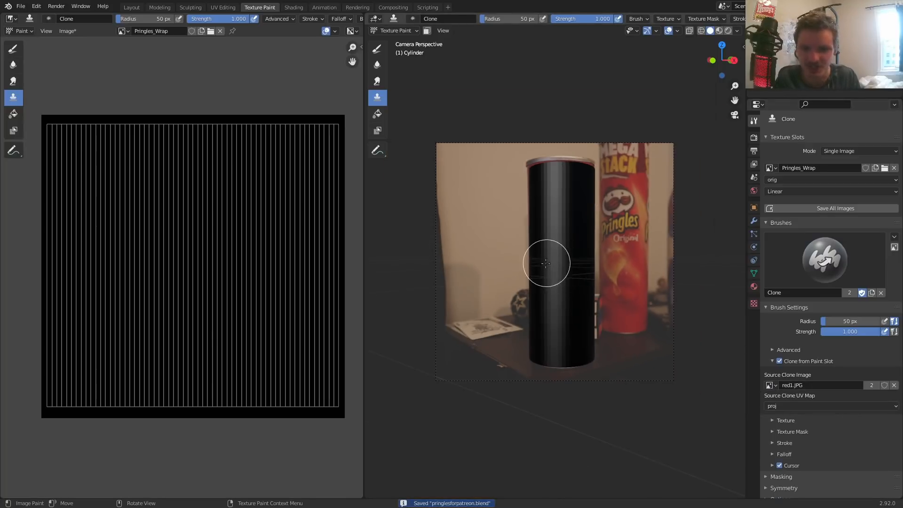
mouse_move(553, 302)
mouse_down()
mouse_move(552, 333)
mouse_move(545, 175)
mouse_up()
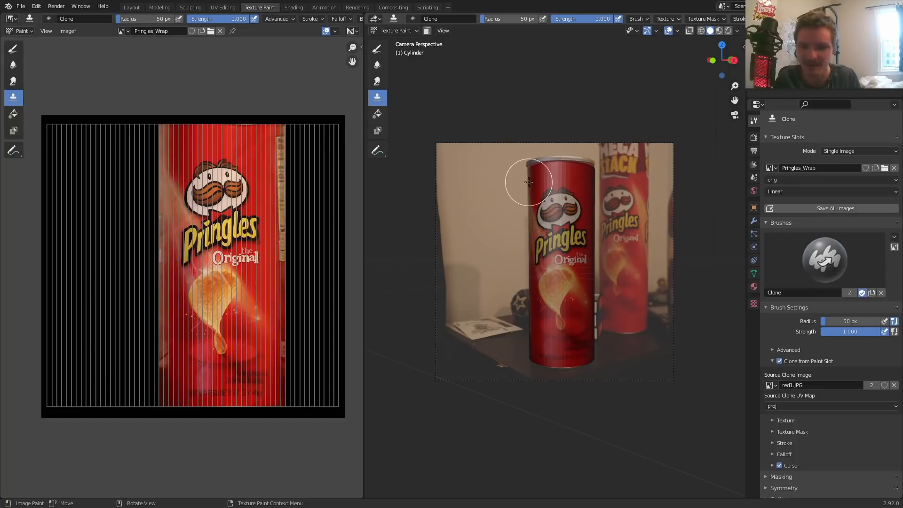
middle_drag(541, 179, 579, 203)
scroll(651, 381, down, 3)
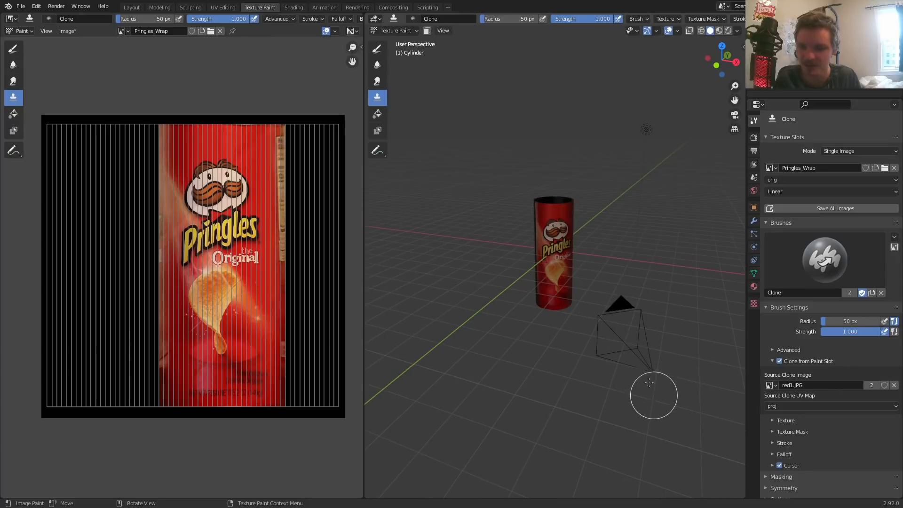
scroll(527, 197, up, 4)
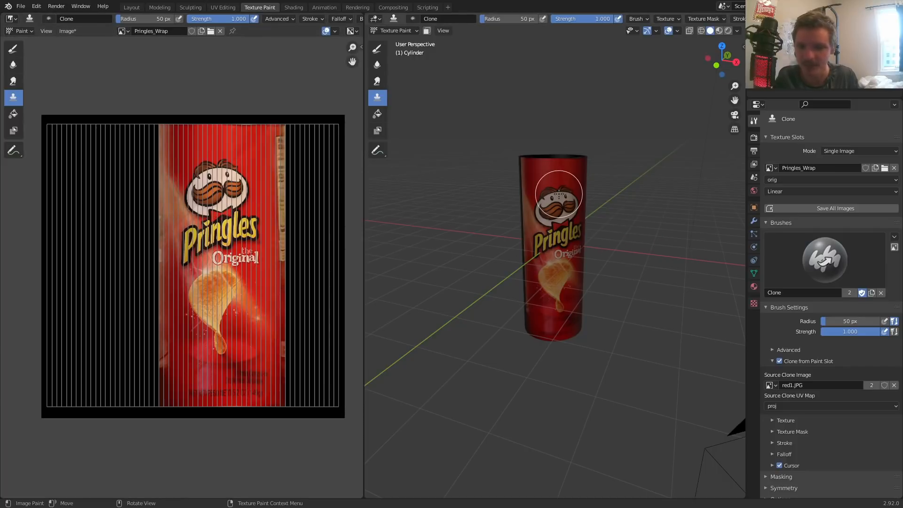
key(ctrl+z)
key(ctrl+s)
Add a Subdivision Surface modifier to the cylinder and set its type to Simple
click(755, 220)
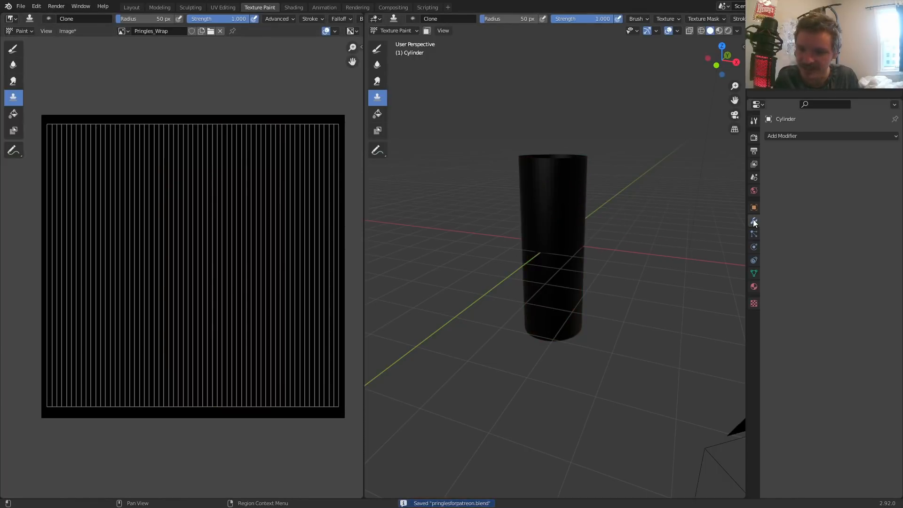
click(789, 136)
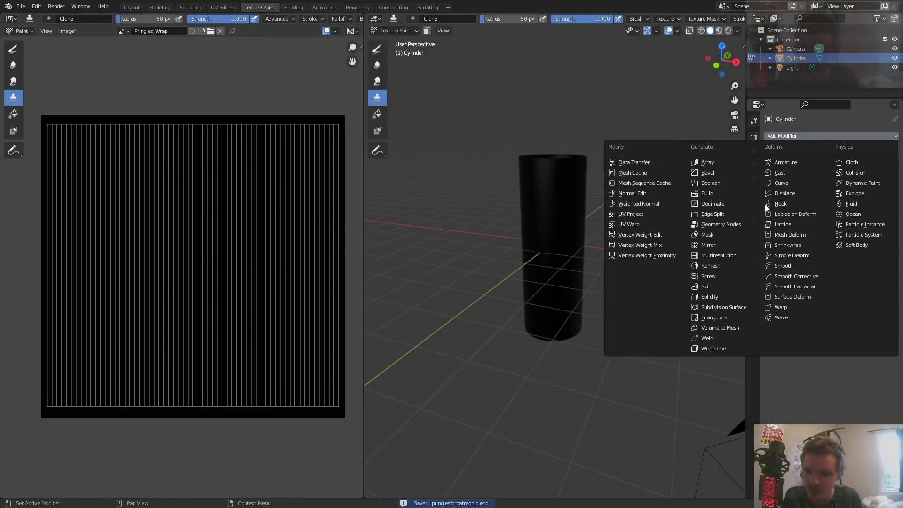
click(730, 308)
scroll(577, 181, up, 2)
click(845, 164)
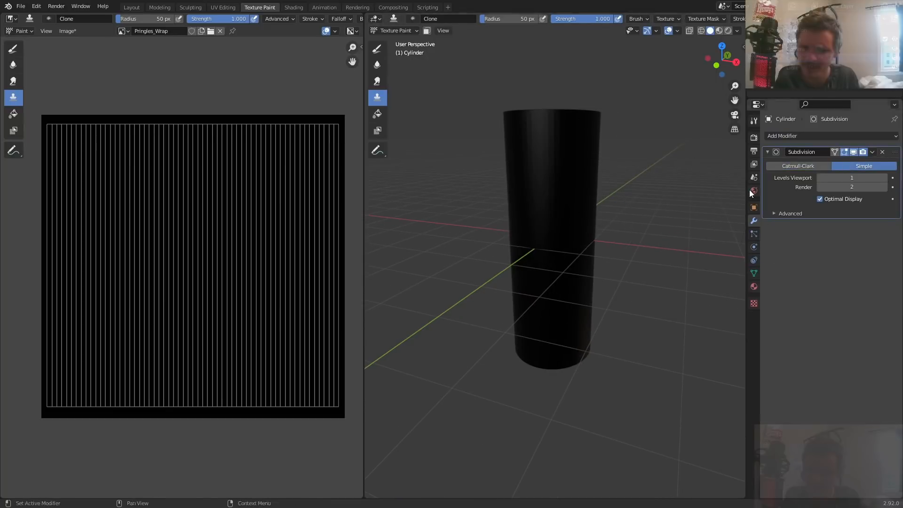
Try adding eight evenly spaced horizontal loop cuts around the cylinder in Edit Mode, and undo them
key(Tab)
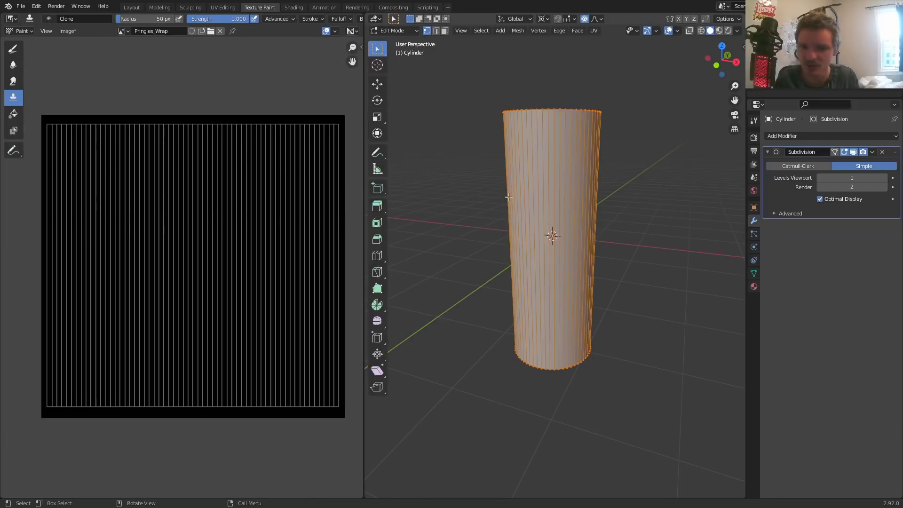
key(ctrl+r)
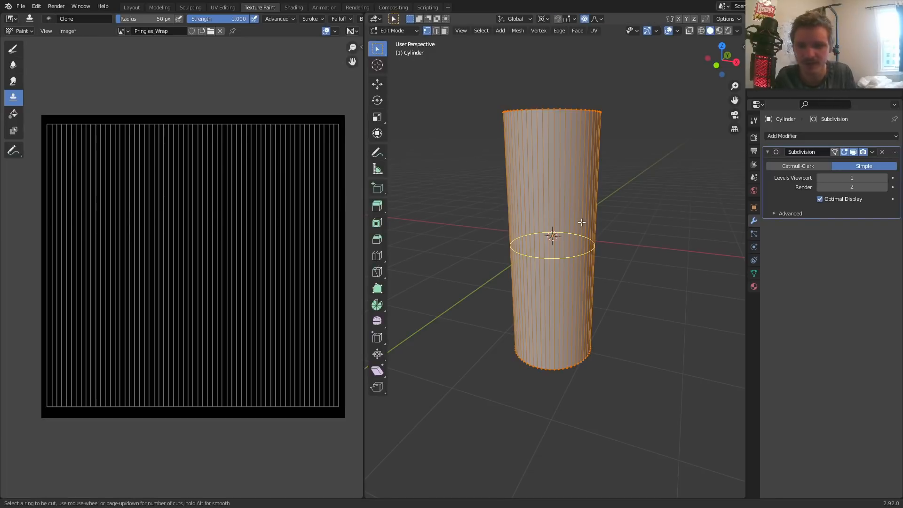
scroll(584, 217, up, 7)
click(581, 221)
right_click(582, 223)
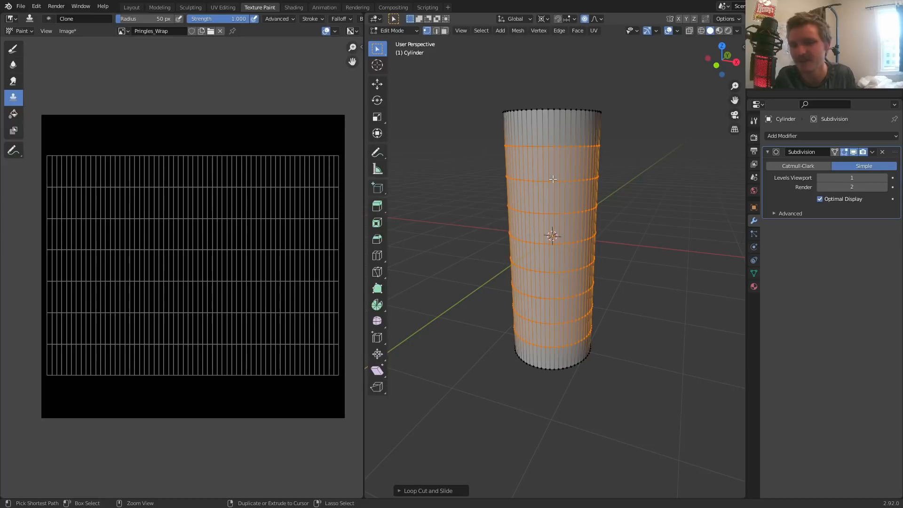
key(a)
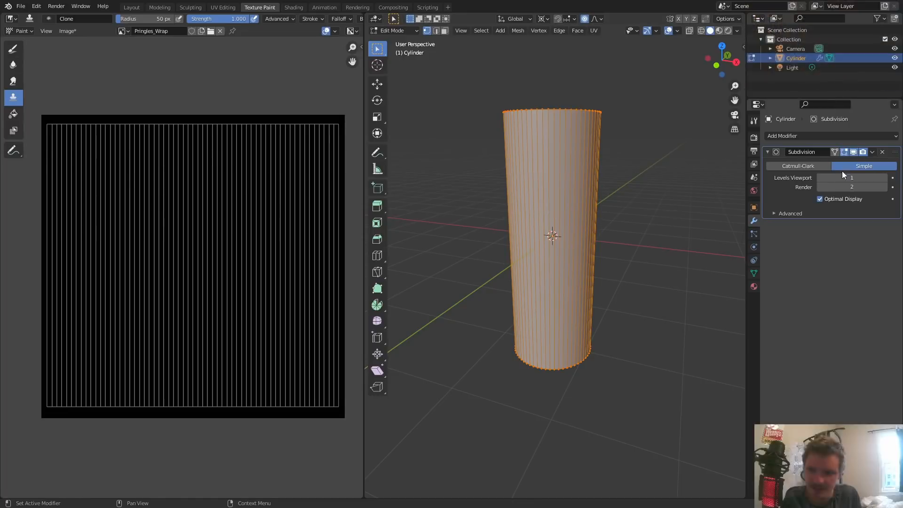
Set the Subdivision modifier's viewport and render levels to 3 and return to Texture Paint mode
click(885, 179)
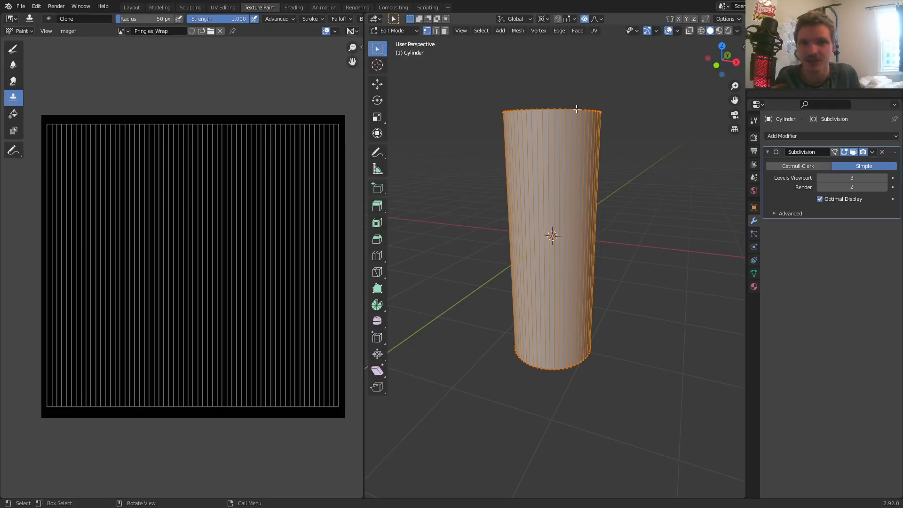
click(884, 187)
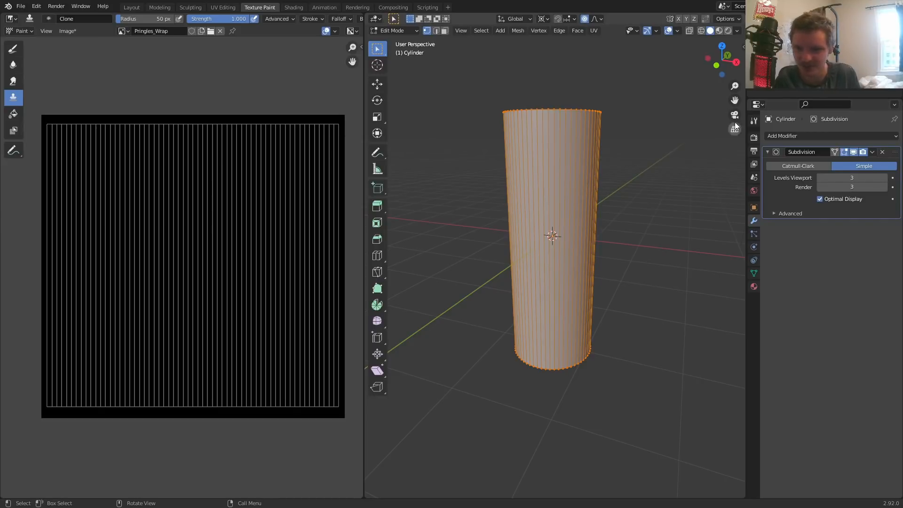
click(754, 121)
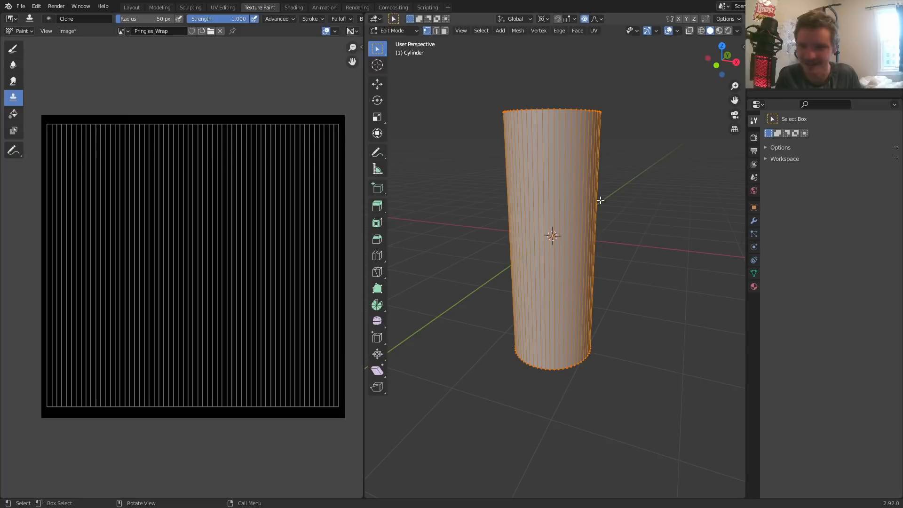
click(754, 221)
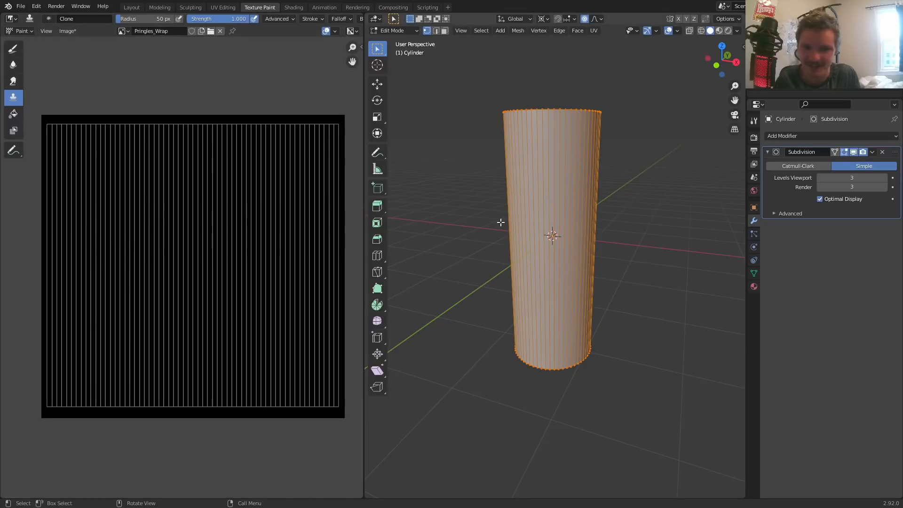
key(Tab)
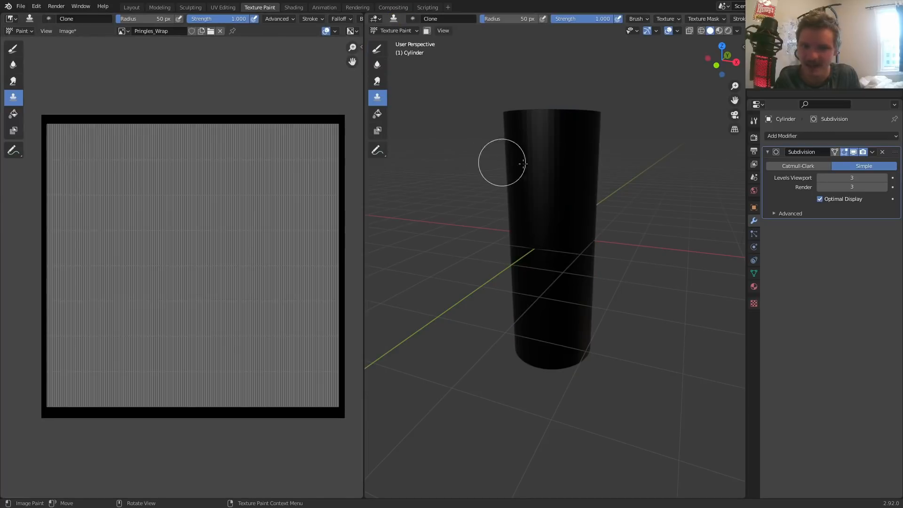
Save the file and clone the photo over the cylinder's whole camera-facing side in camera view, enlarging the brush radius to 91 px
click(755, 120)
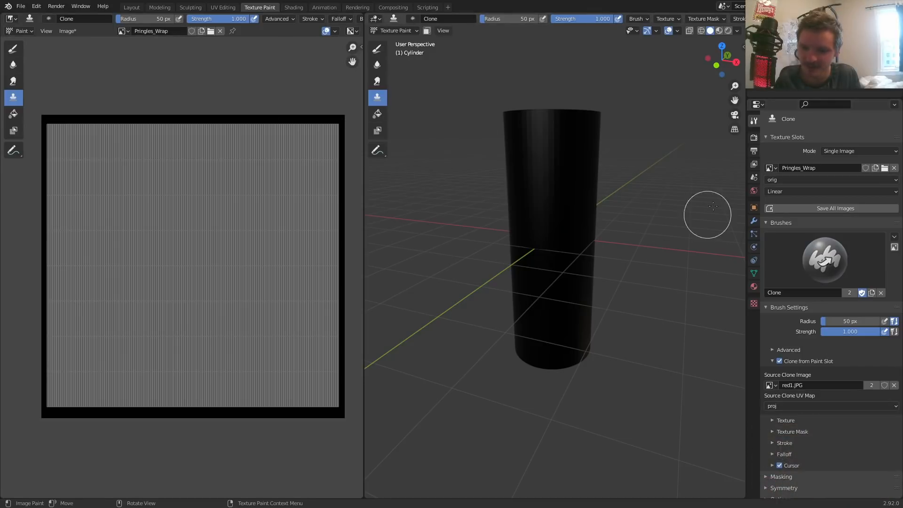
key(ctrl+s)
click(735, 114)
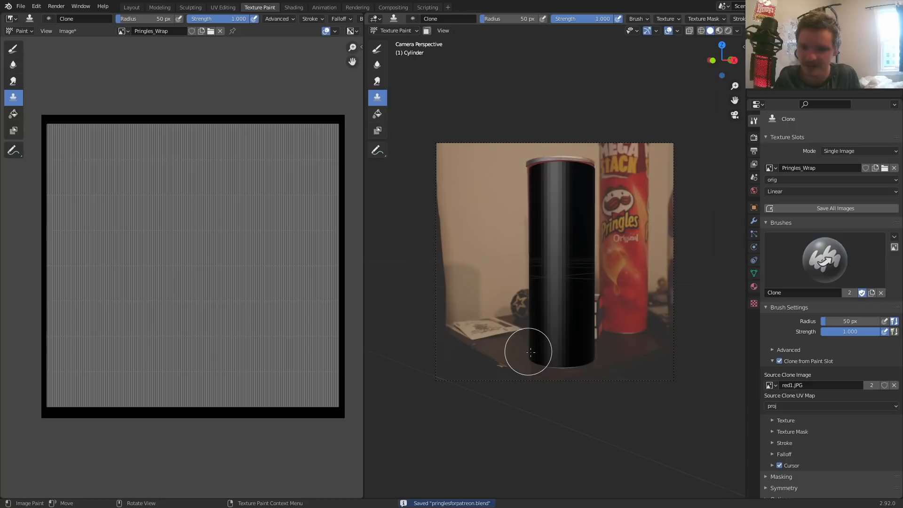
mouse_move(528, 347)
mouse_down()
mouse_move(574, 354)
mouse_move(581, 320)
mouse_move(587, 353)
mouse_move(572, 317)
mouse_move(537, 305)
mouse_move(567, 302)
mouse_move(548, 329)
mouse_move(625, 199)
mouse_move(600, 172)
mouse_move(524, 249)
mouse_move(599, 217)
mouse_move(577, 269)
mouse_up()
key(f)
click(595, 298)
Try a clone stroke across the upper back of the cylinder, and undo it
key(KP_0)
scroll(570, 241, up, 3)
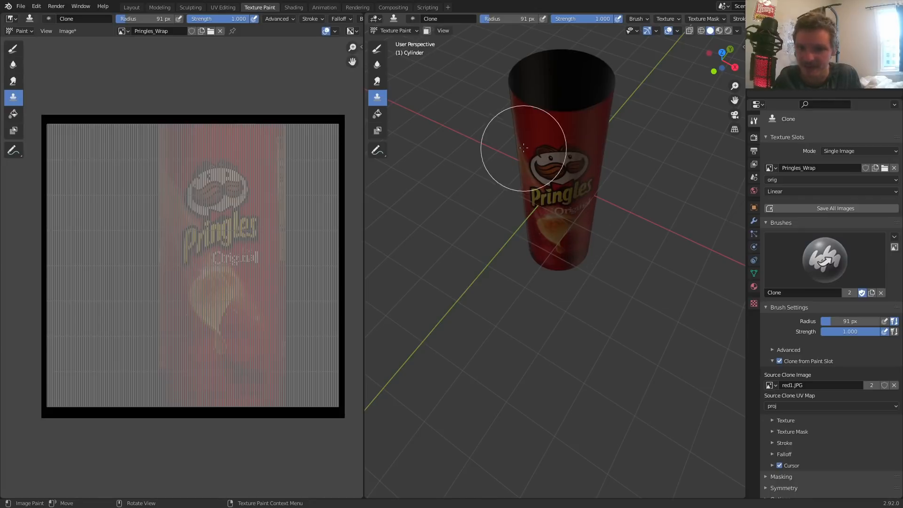
mouse_move(521, 151)
middle_down()
mouse_move(713, 136)
mouse_move(461, 61)
middle_up()
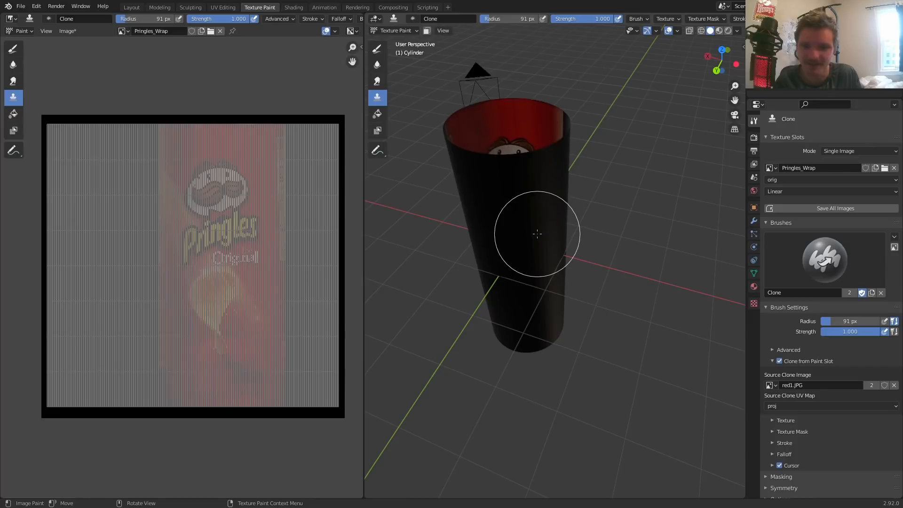
mouse_move(527, 233)
mouse_down()
mouse_move(511, 193)
mouse_move(510, 218)
mouse_move(572, 214)
mouse_move(544, 218)
mouse_move(554, 225)
mouse_up()
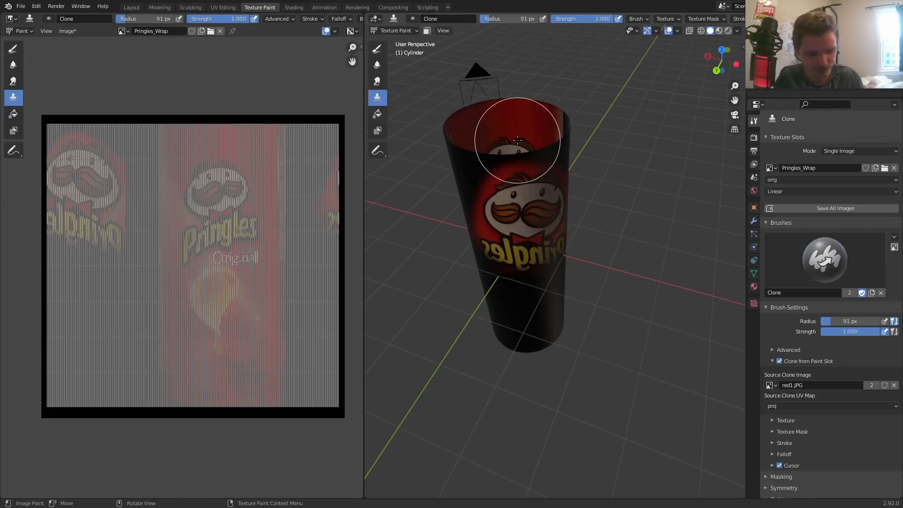
middle_drag(508, 158, 514, 182)
Switch to the Layout workspace, show the cylinder in solid shading and apply Shade Smooth to it
click(394, 32)
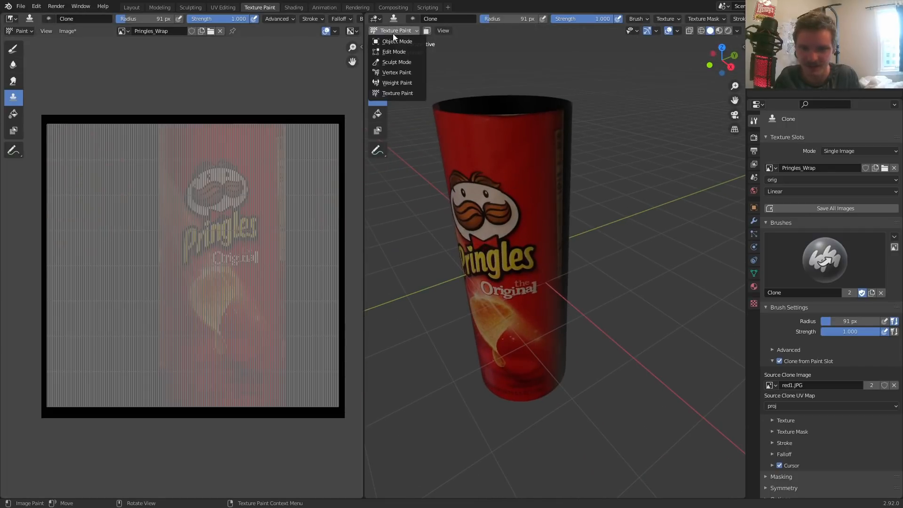
click(132, 7)
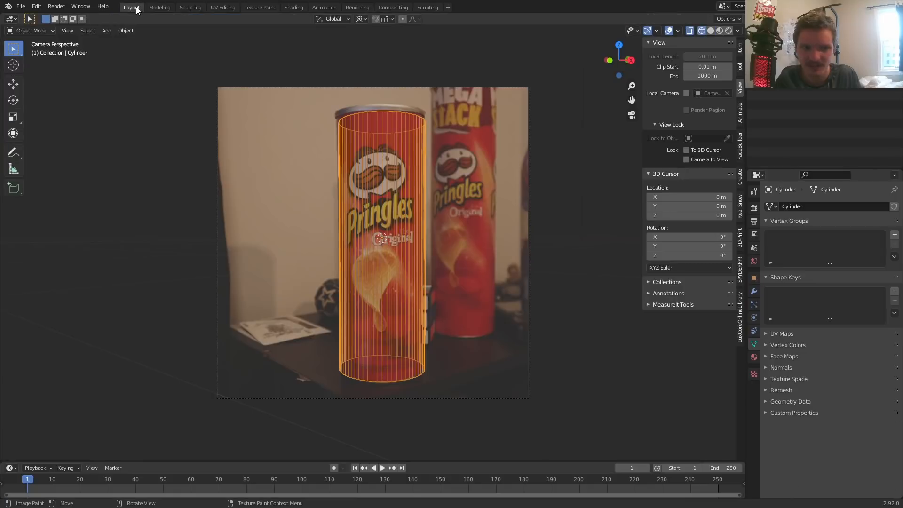
key(KP_0)
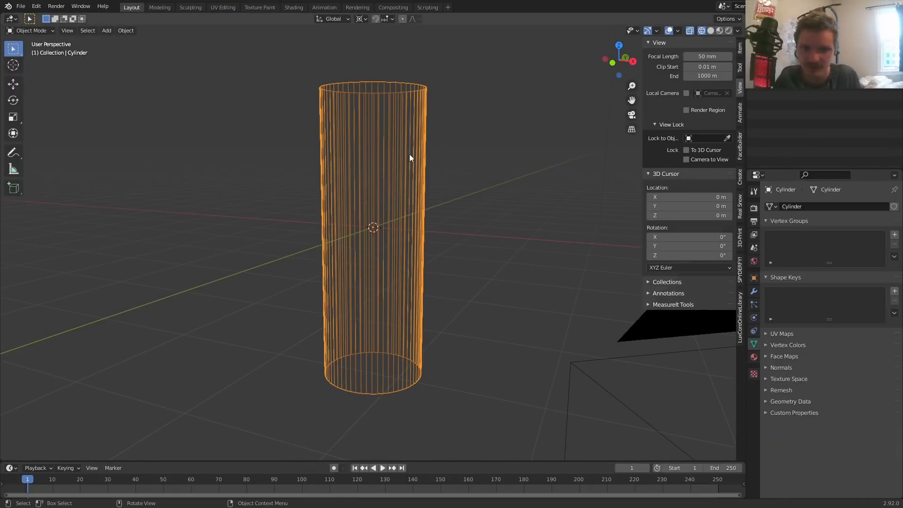
click(711, 30)
right_click(336, 136)
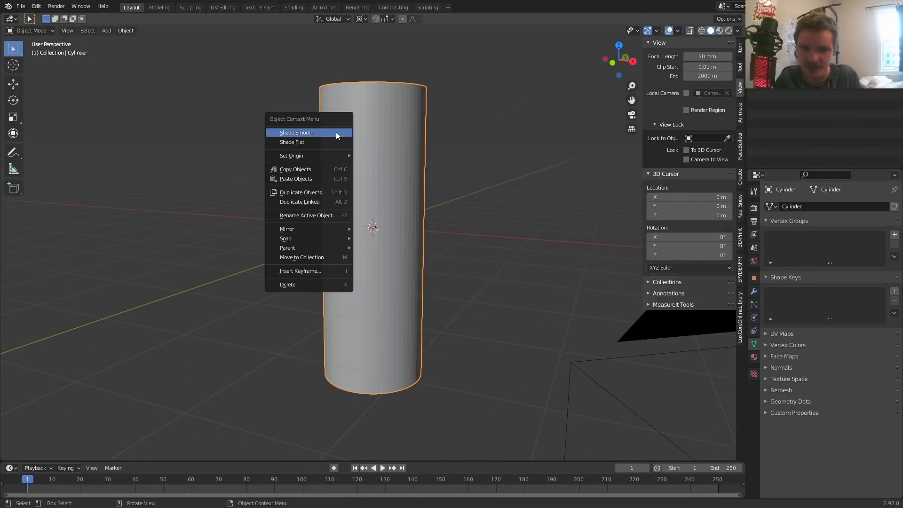
key(Escape)
scroll(356, 137, up, 1)
right_click(357, 137)
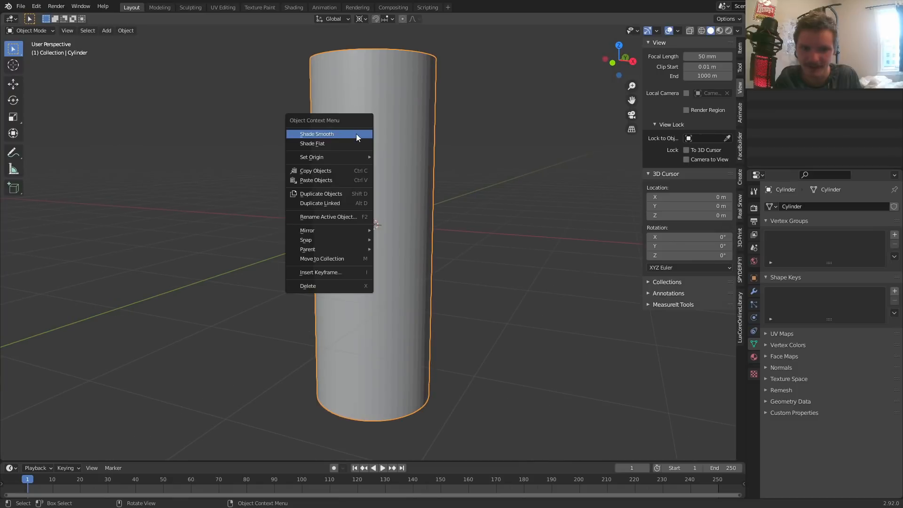
click(357, 135)
middle_drag(365, 135, 380, 156)
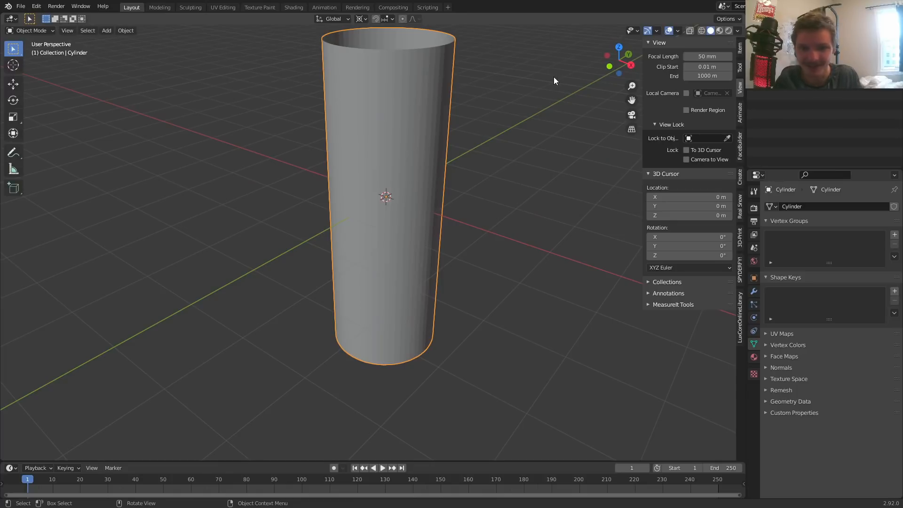
Set the Layout viewport to rendered shading and return to the Texture Paint workspace to view the painted can
click(729, 31)
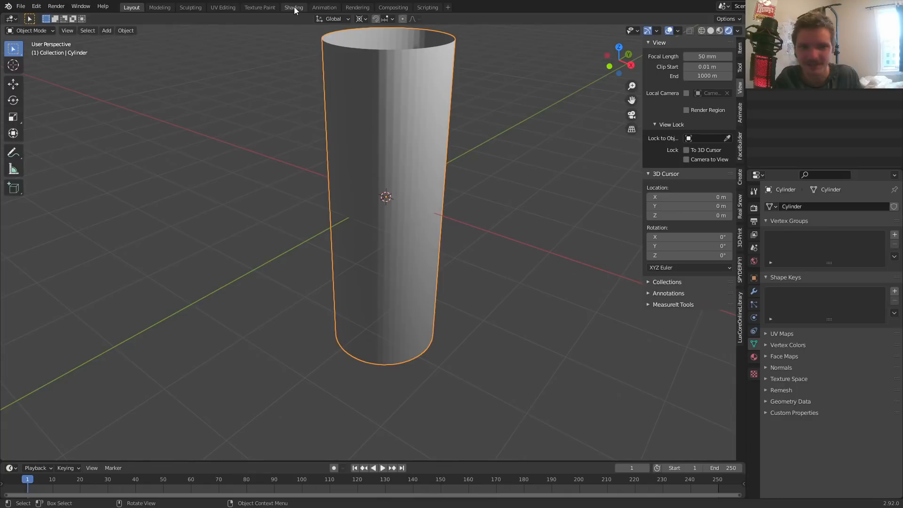
click(261, 8)
middle_drag(546, 205, 615, 181)
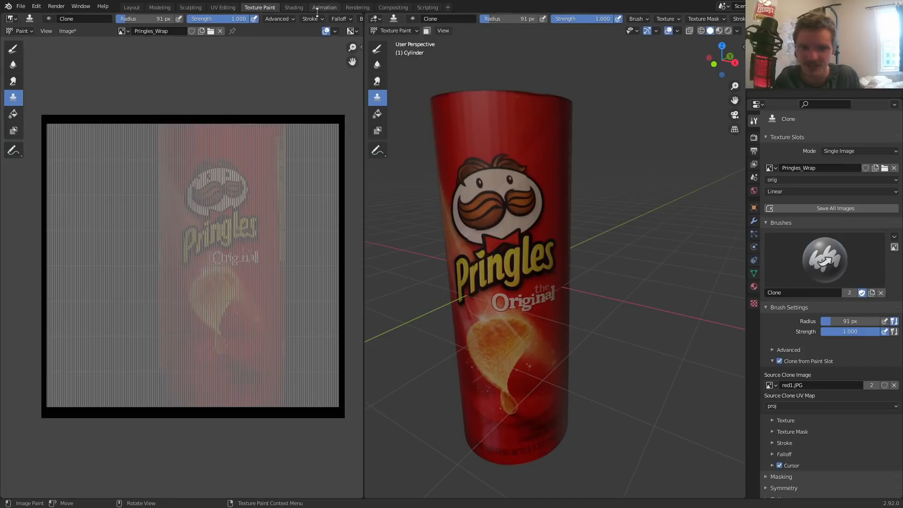
Switch to the Shading workspace and add an Image Texture node to the cylinder's material
click(294, 7)
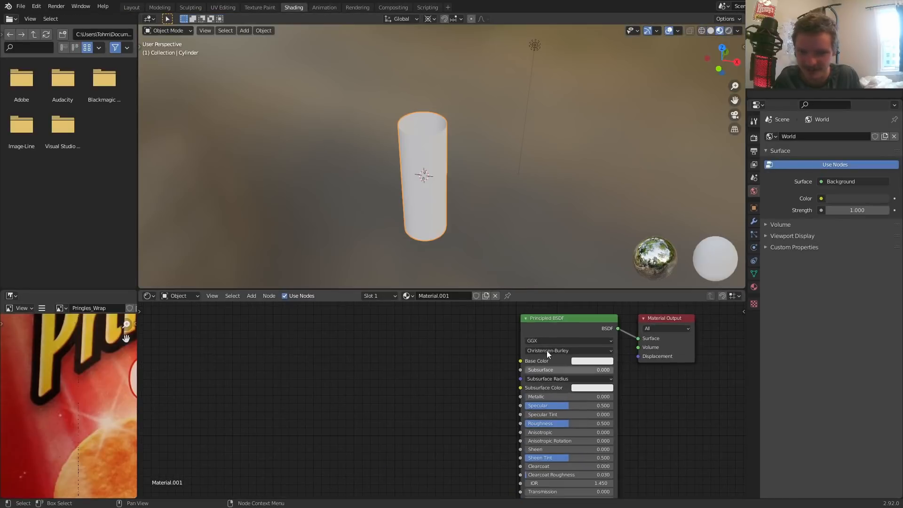
key(shift+a)
click(437, 317)
text(image)
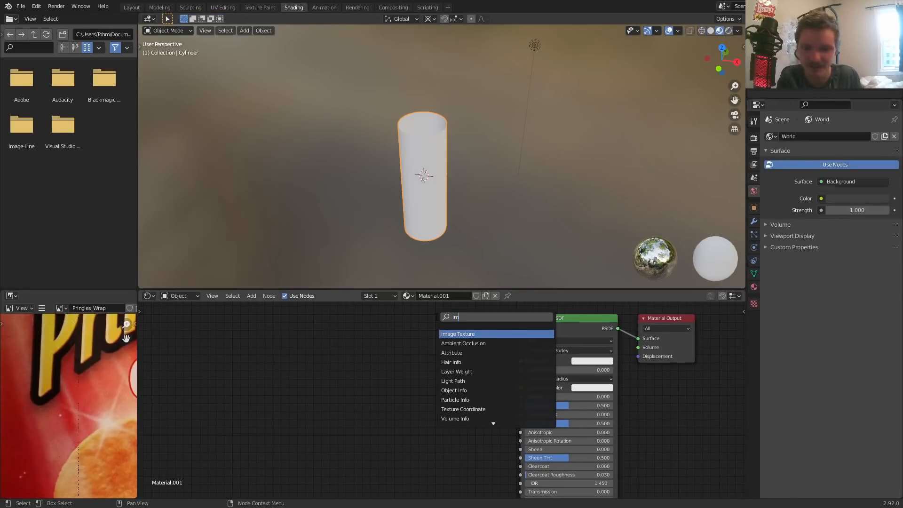
key(Return)
Assign the Pringles_Wrap image to the Image Texture node and connect its Color output to the Principled BSDF's Base Color
click(382, 359)
click(381, 359)
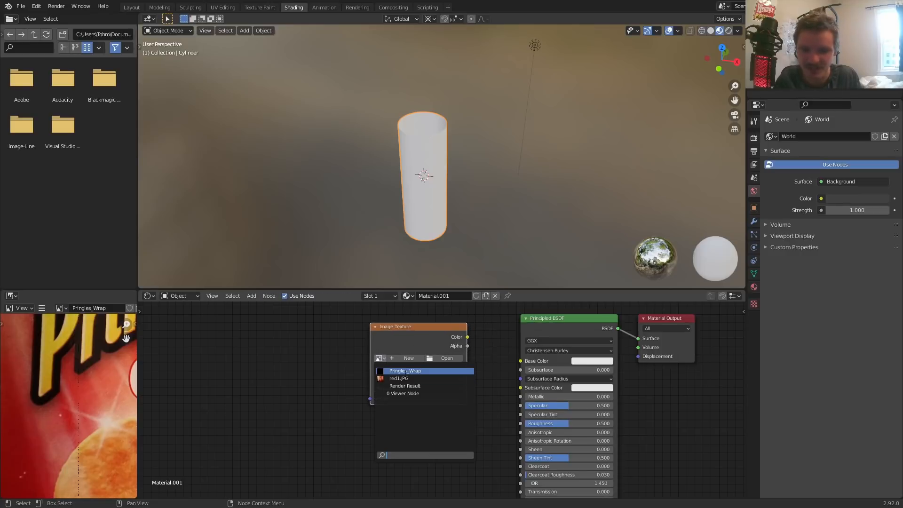
click(377, 367)
click(380, 359)
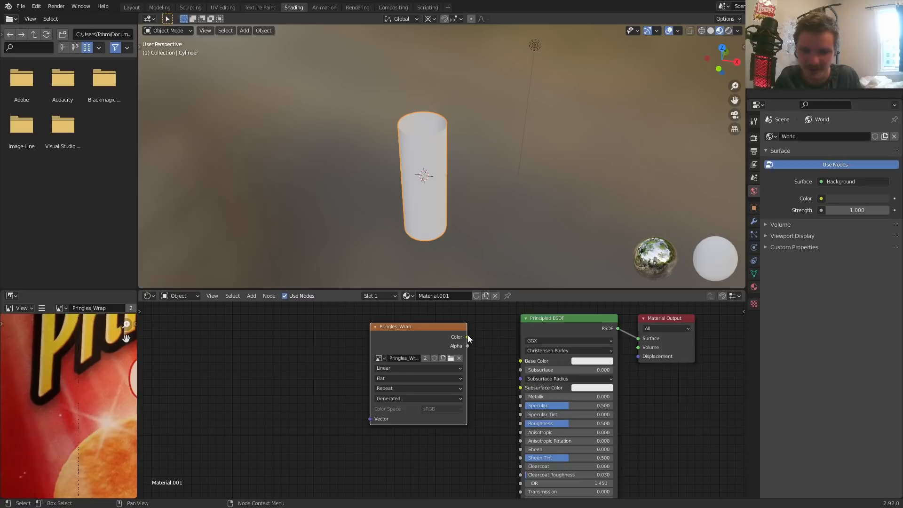
drag(468, 337, 520, 361)
mouse_move(436, 136)
middle_down()
mouse_move(416, 109)
mouse_move(498, 119)
mouse_move(451, 128)
middle_up()
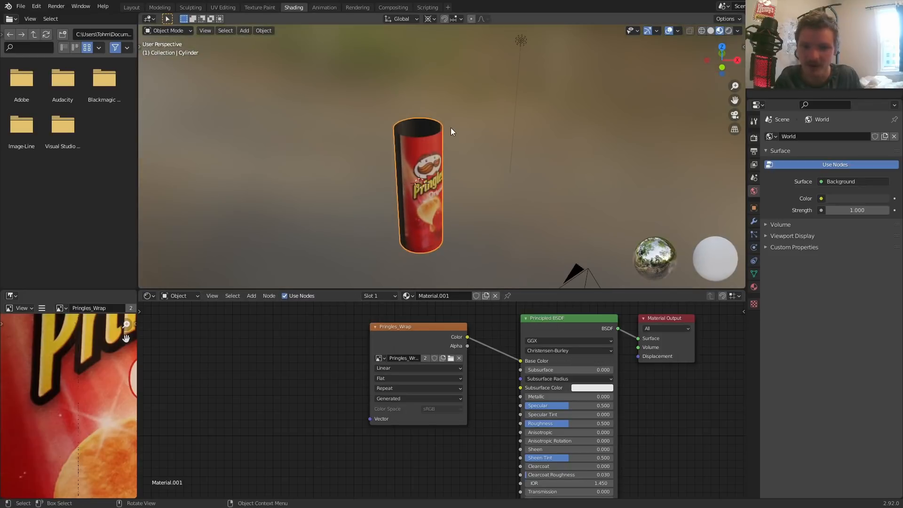
Return to the Texture Paint workspace and save the painted image as Pringles_Wrap.png in the Pringles folder
click(259, 7)
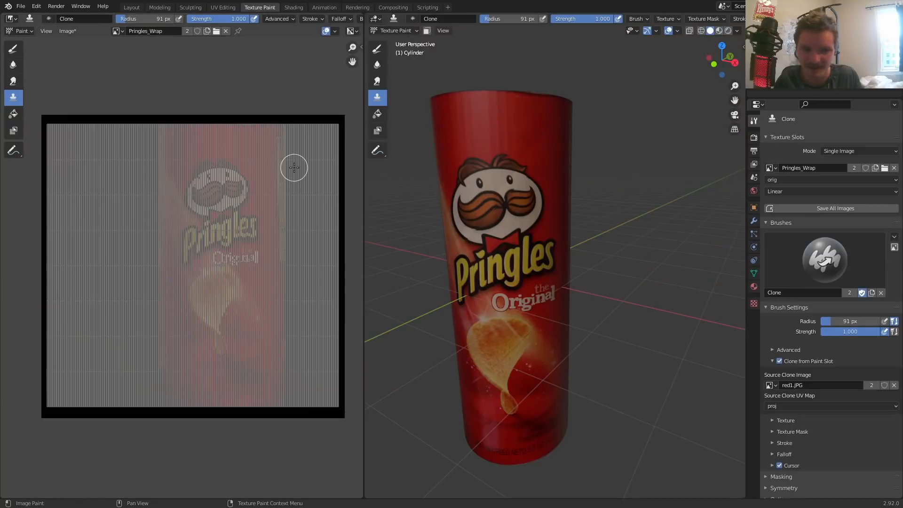
scroll(288, 153, up, 3)
key(ctrl+space)
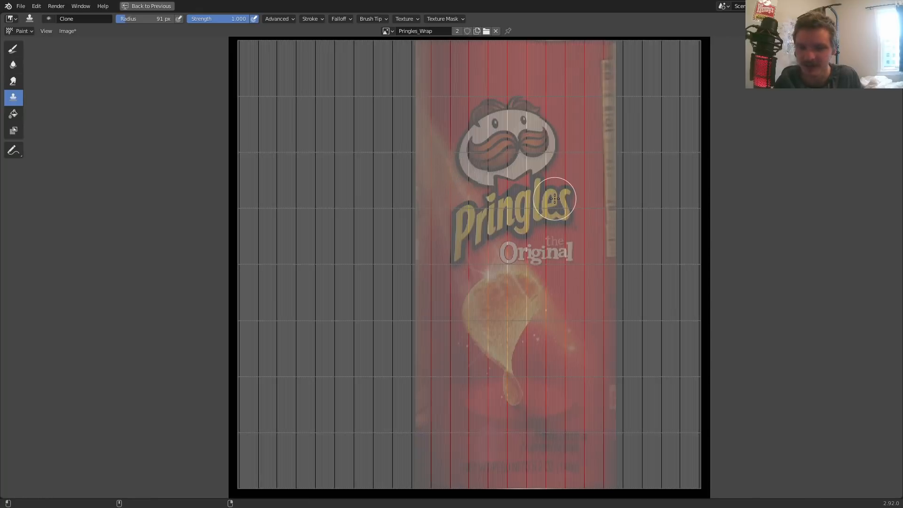
key(alt+s)
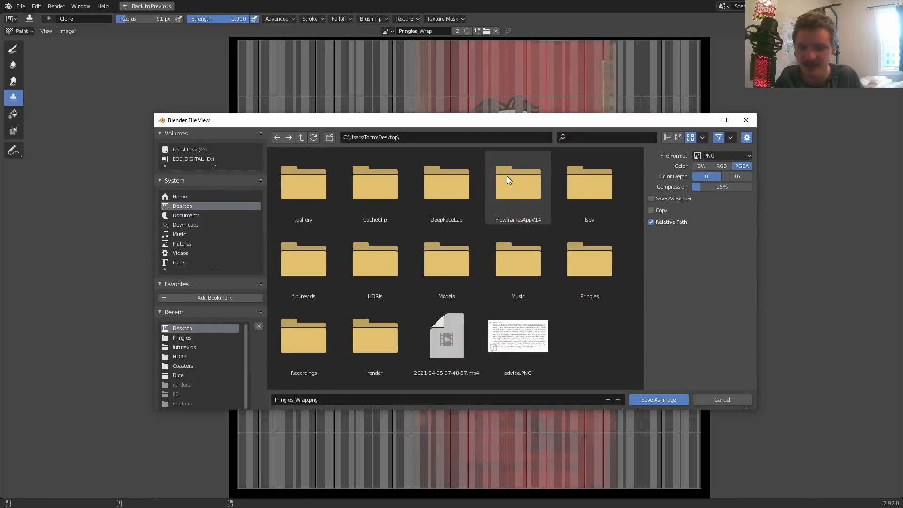
click(742, 396)
click(71, 31)
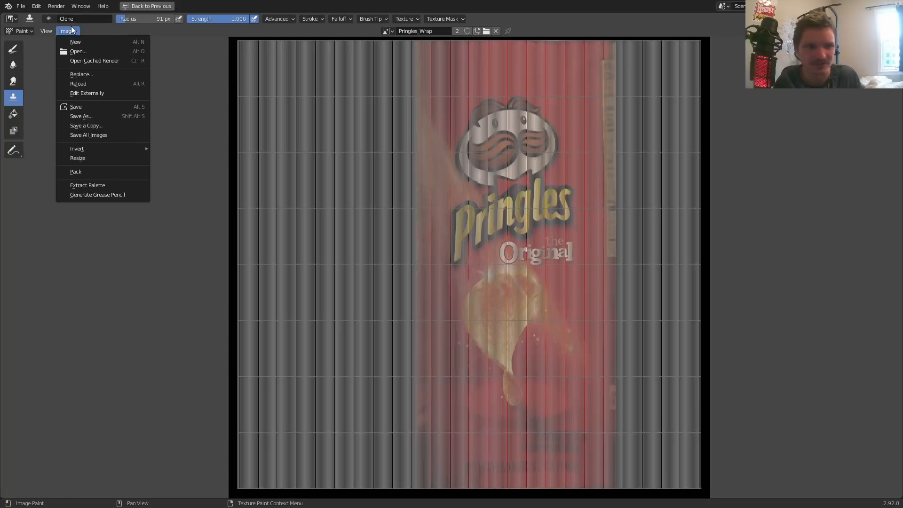
click(82, 116)
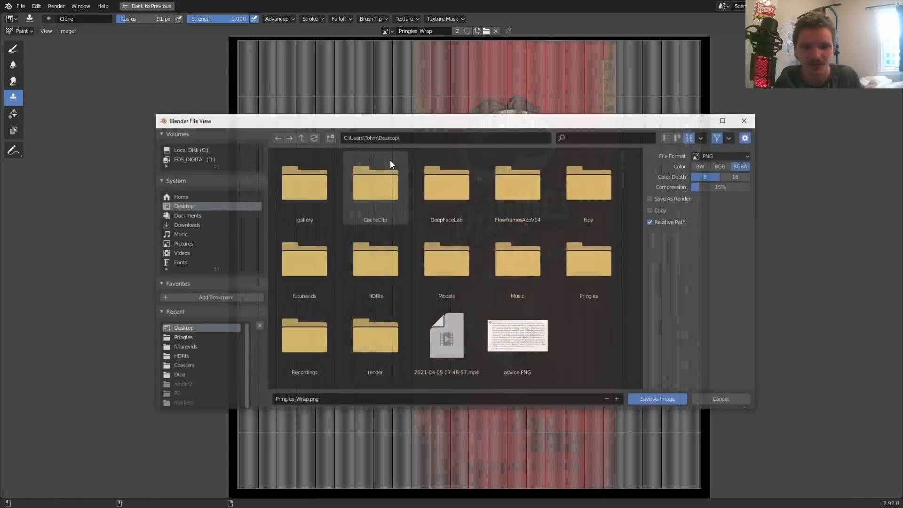
click(187, 339)
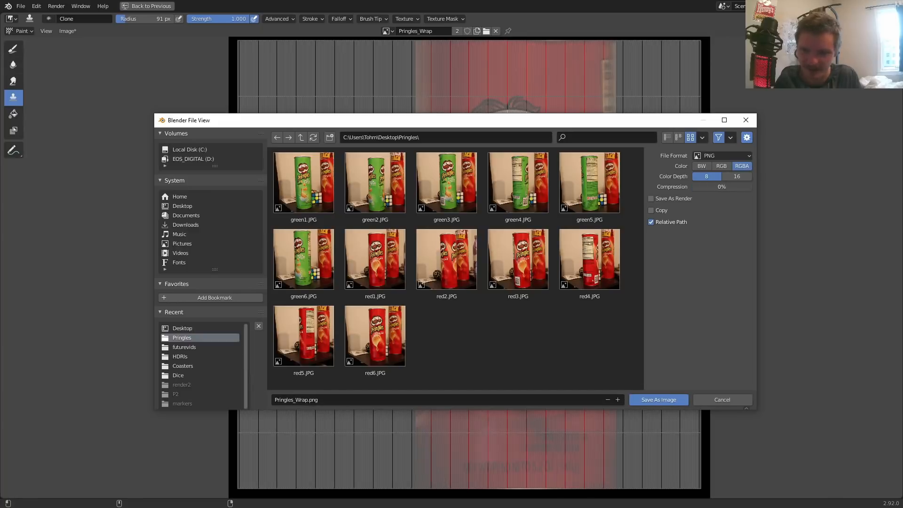
click(671, 401)
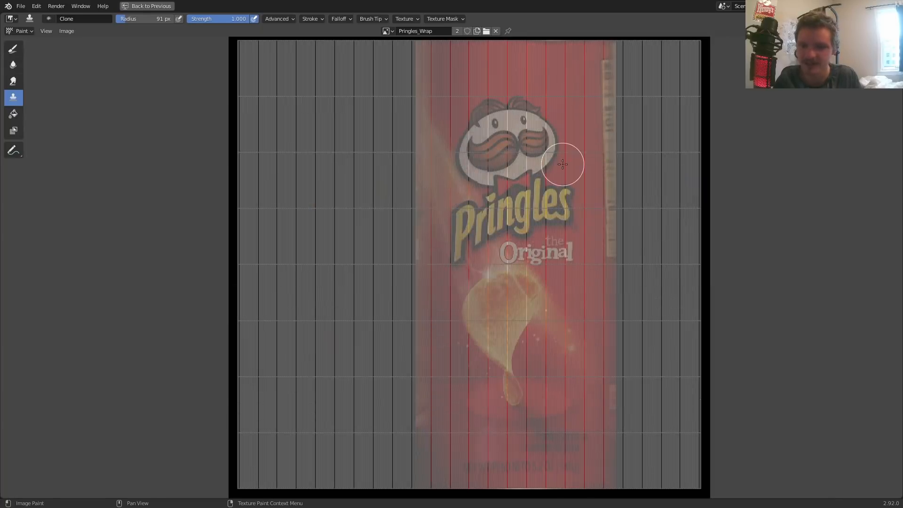
key(ctrl+space)
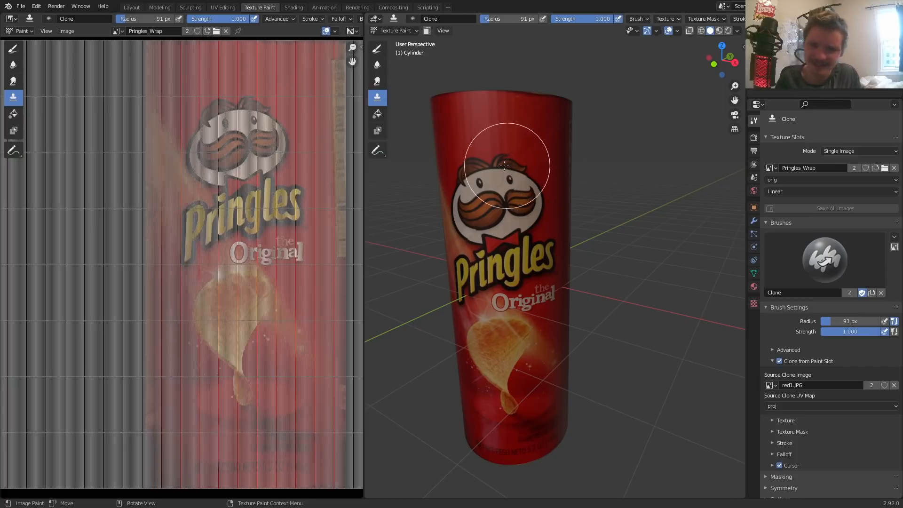
Switch to the Layout workspace, apply Shade Smooth to the cylinder and save the file
scroll(502, 166, down, 1)
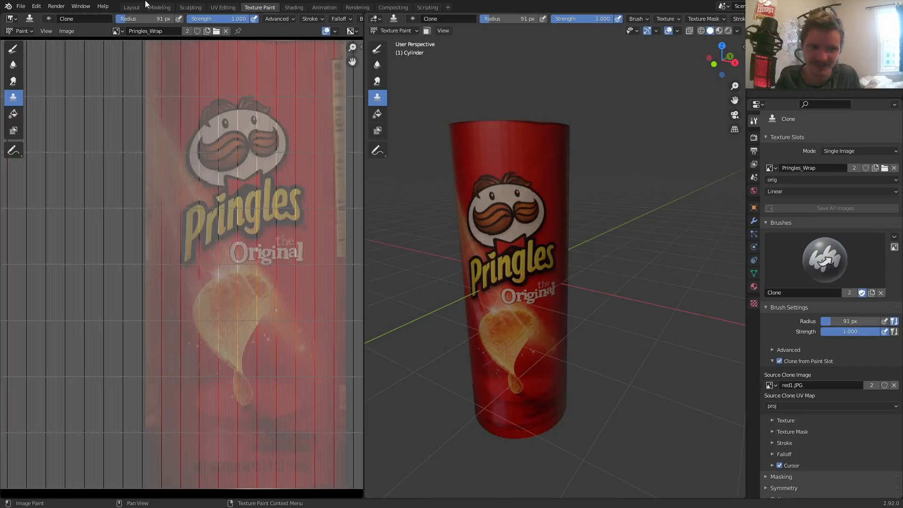
click(131, 7)
right_click(383, 127)
click(384, 128)
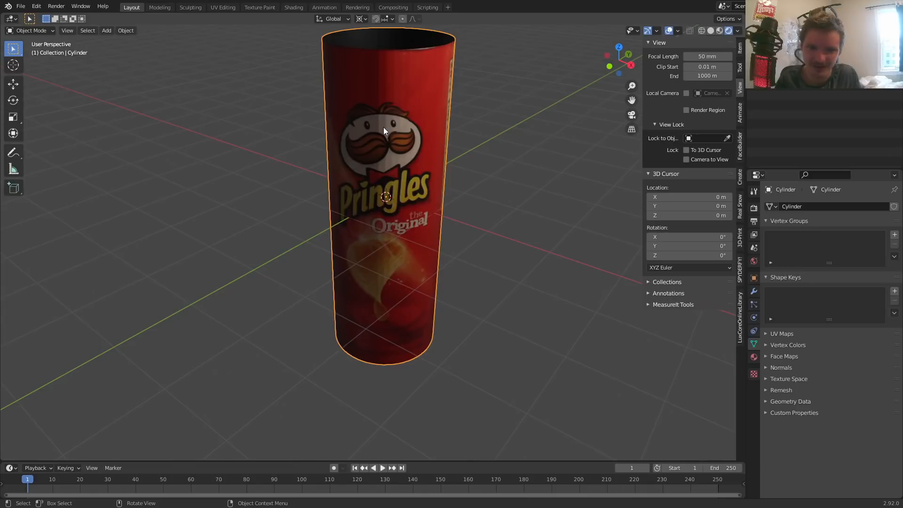
right_click(405, 98)
click(399, 98)
right_click(386, 80)
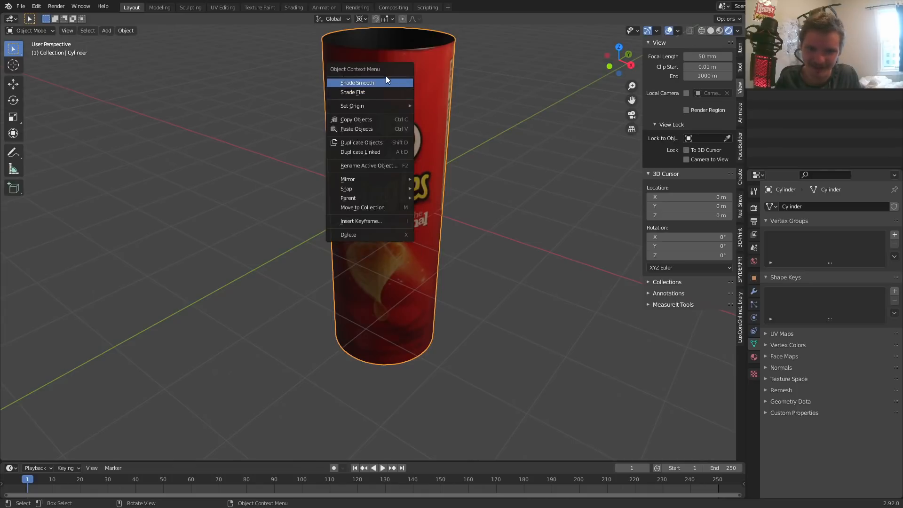
click(386, 81)
key(ctrl+s)
Look through the camera, select the camera and save the file
middle_drag(388, 82, 374, 180)
scroll(405, 163, up, 1)
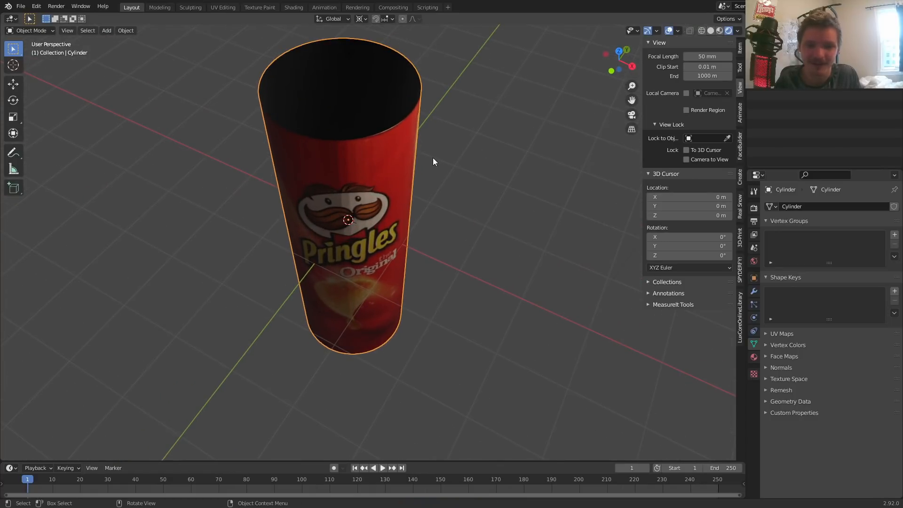
click(633, 113)
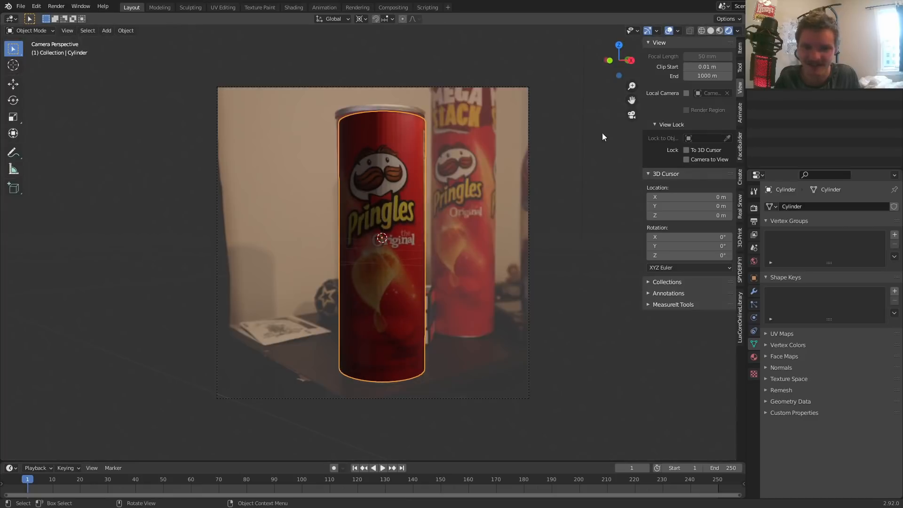
click(525, 177)
key(ctrl+s)
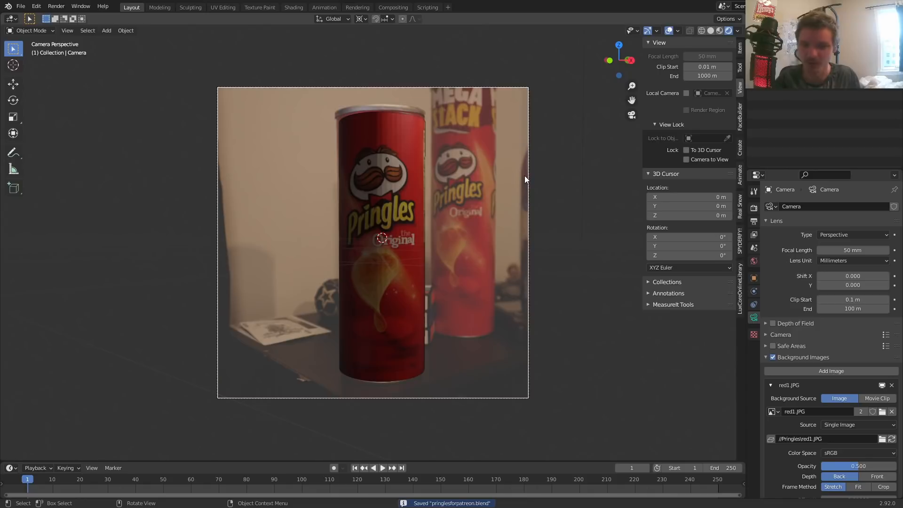
Show the viewport in material preview shading and replace the camera's background image with red2.JPG
scroll(390, 188, up, 1)
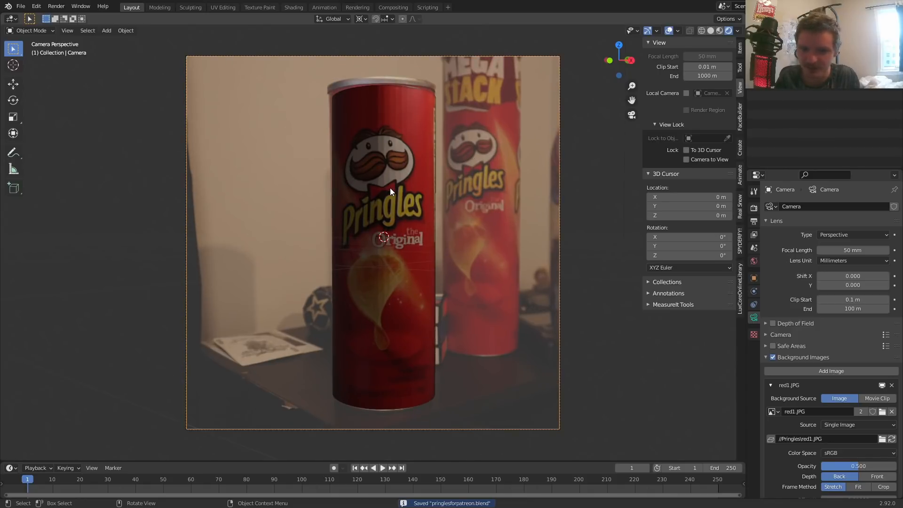
click(720, 30)
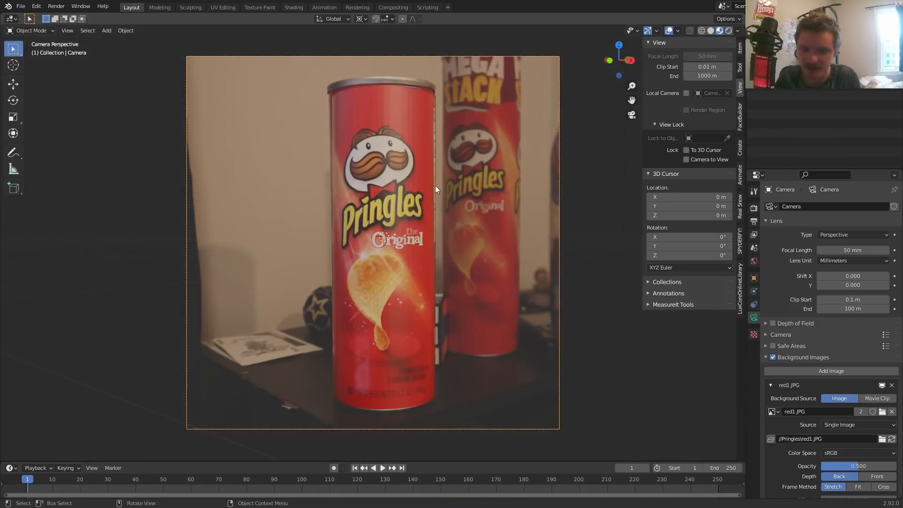
click(882, 412)
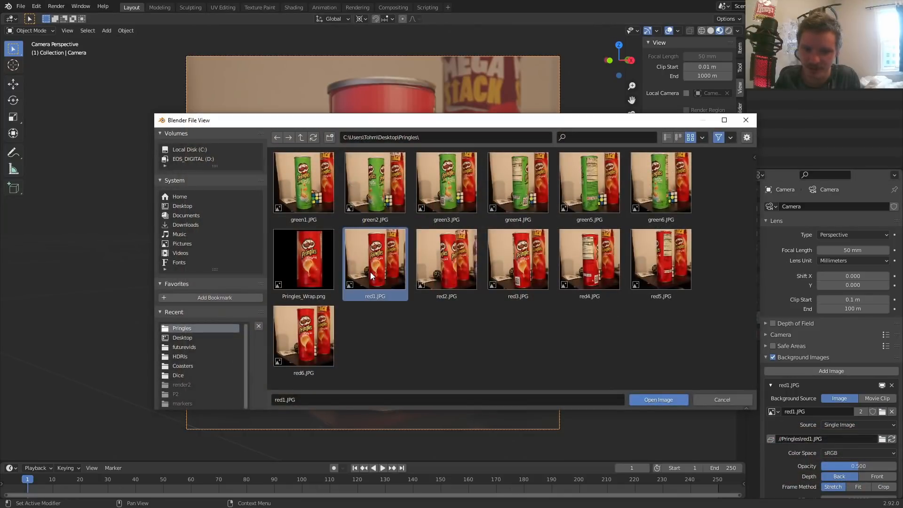
double_click(461, 256)
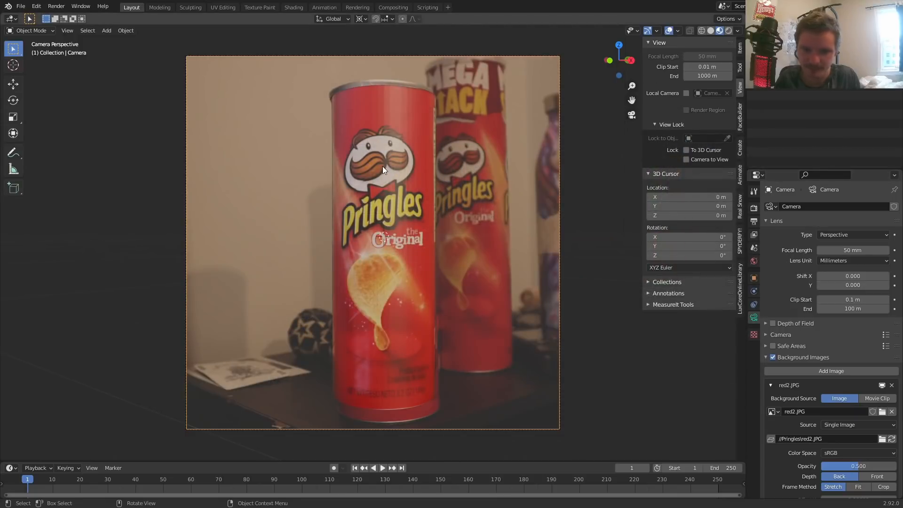
Try moving the cylinder away from the can in the background photo in camera view, and undo the move
middle_drag(382, 168, 411, 165)
click(633, 115)
click(414, 188)
key(g)
click(367, 163)
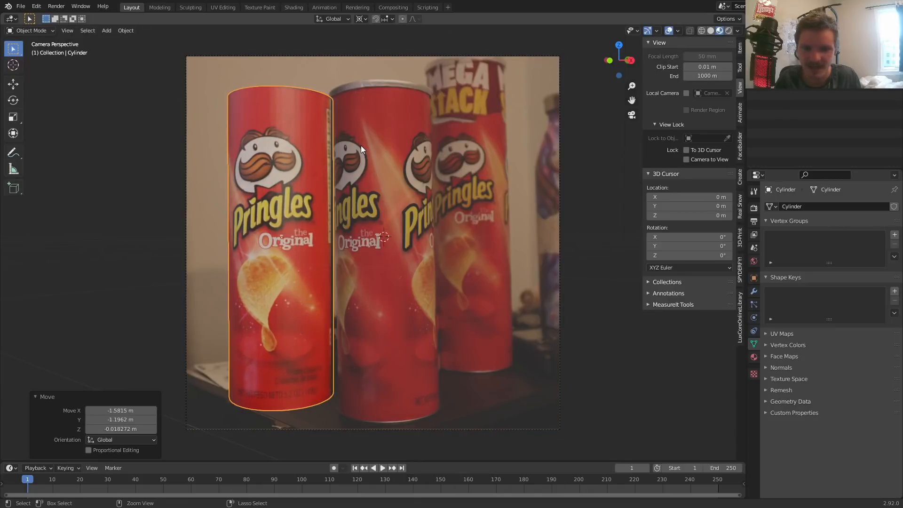
key(ctrl+z)
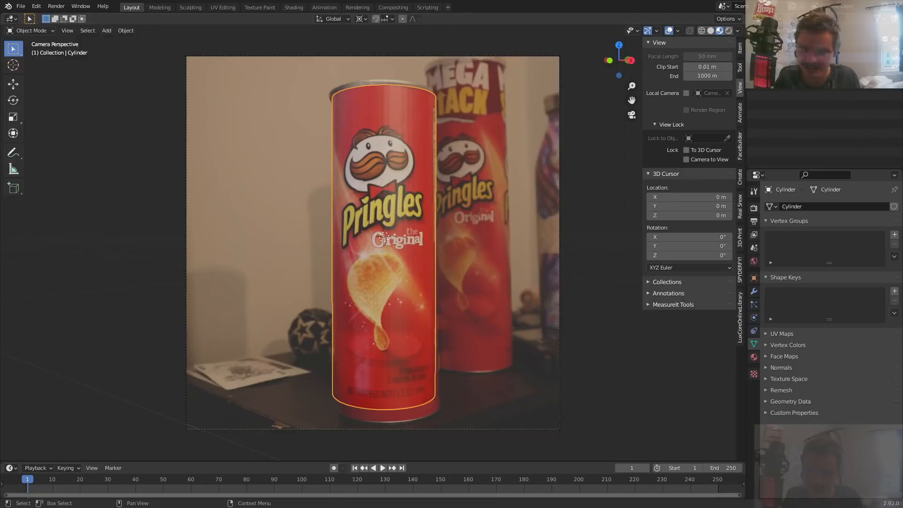
Select the camera and set its background image's depth to Front, keeping the opacity at 0.500
click(792, 49)
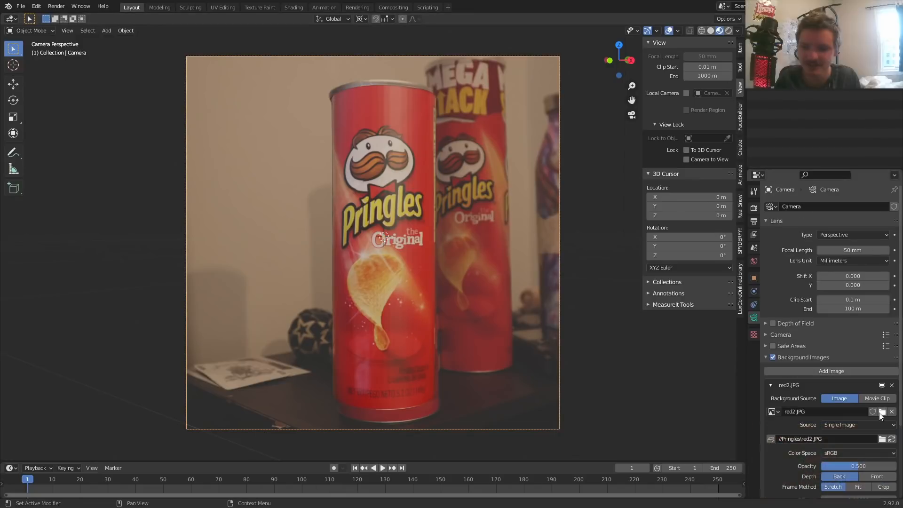
click(871, 478)
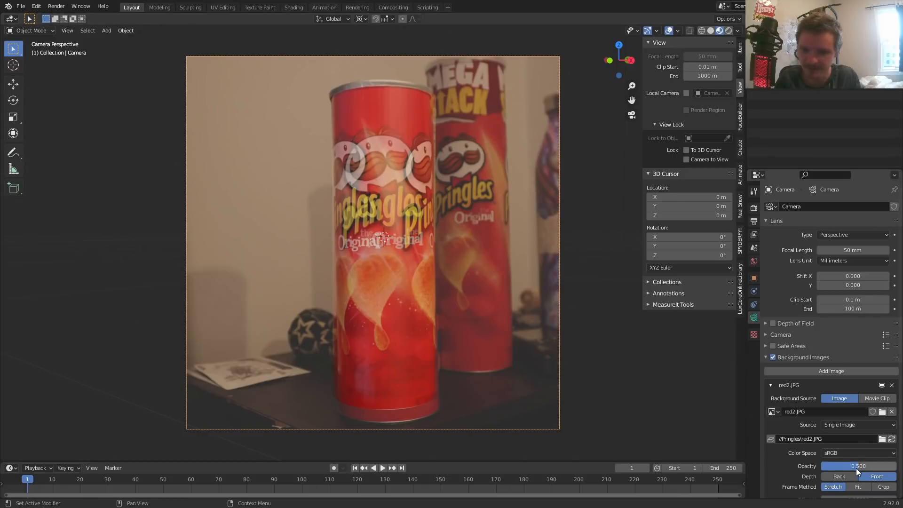
mouse_move(856, 467)
mouse_down()
mouse_move(823, 467)
mouse_move(857, 467)
mouse_move(862, 457)
mouse_up()
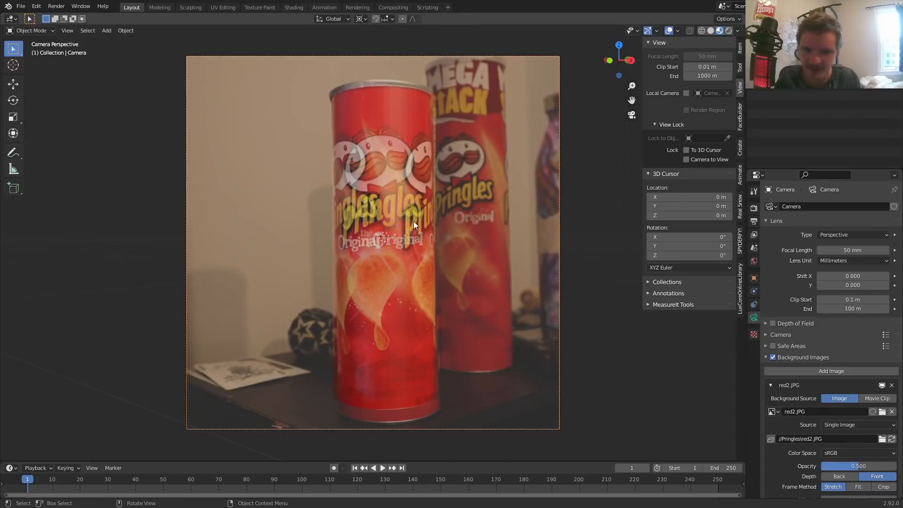
Rotate the cylinder about -51.1° around the global Z axis to line its label up with the red2.JPG photo
click(424, 214)
key(r)
key(z)
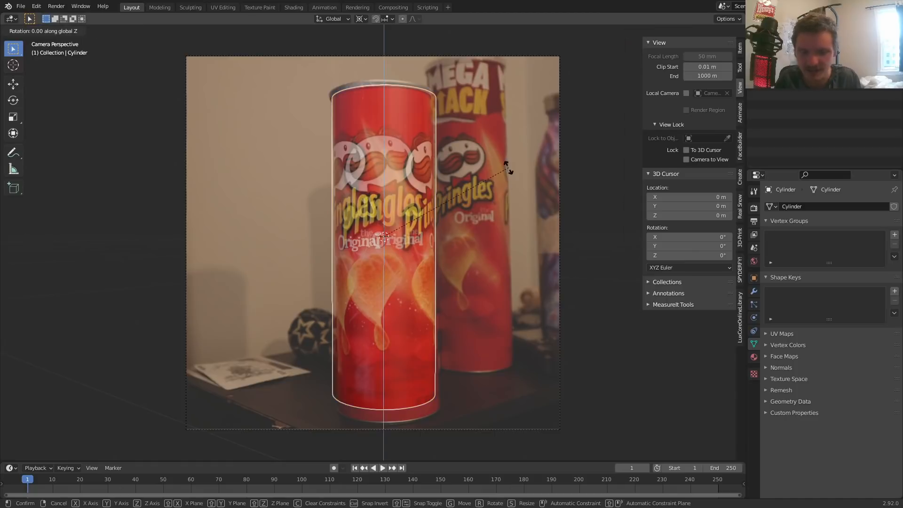
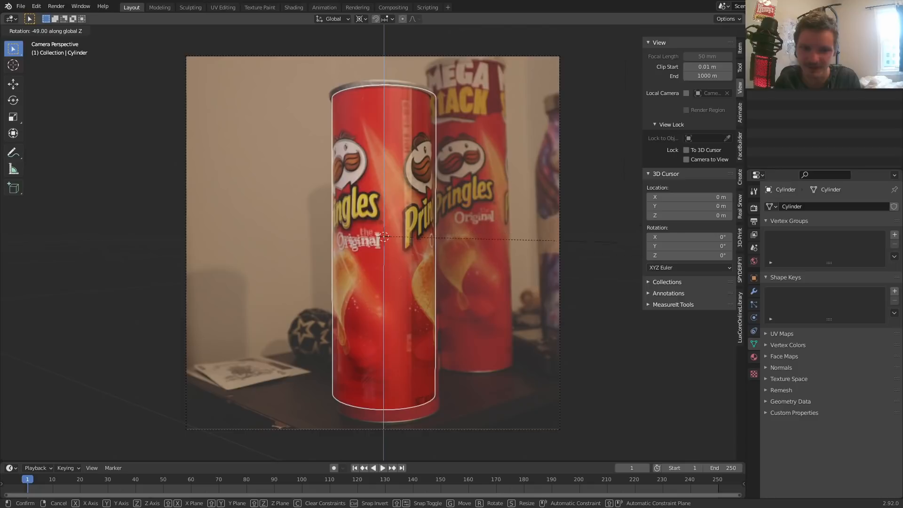
click(455, 382)
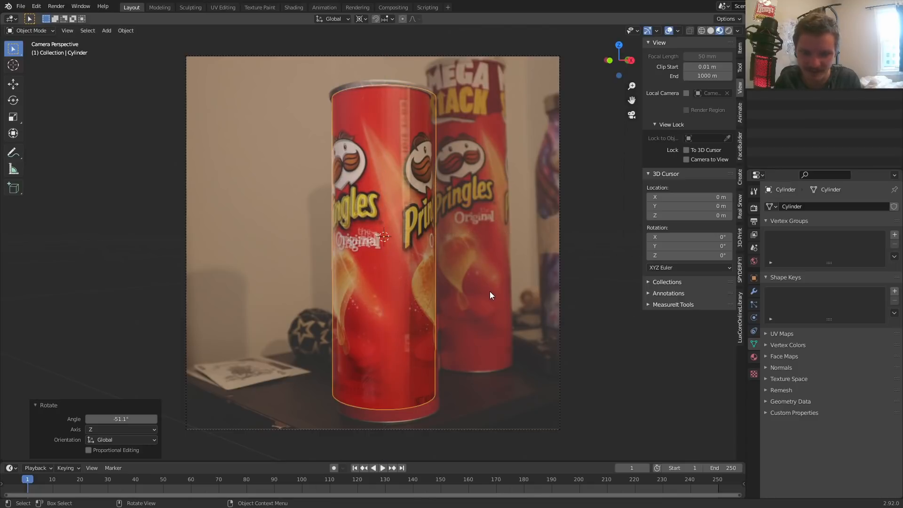
Select the camera, lock it to the view, and move it about -0.043, -0.030 and 0.104 m in X, Y and Z
click(566, 268)
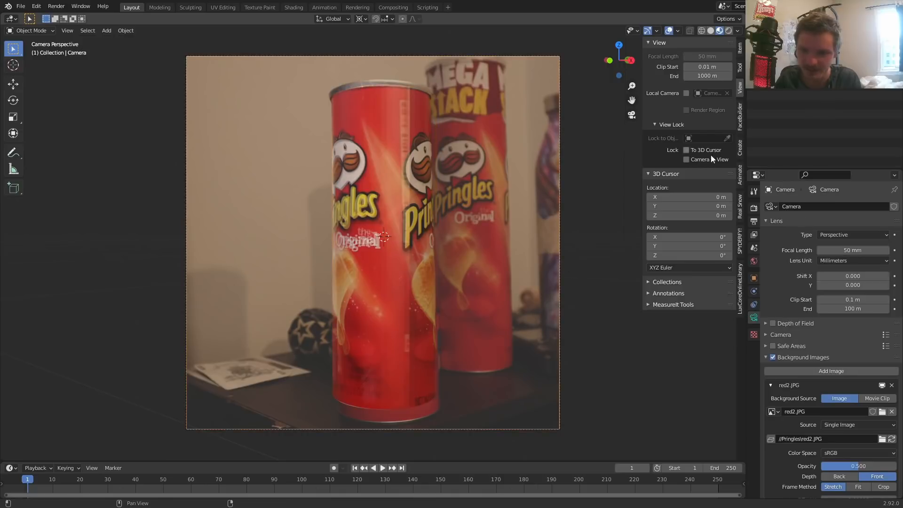
click(687, 160)
key(g)
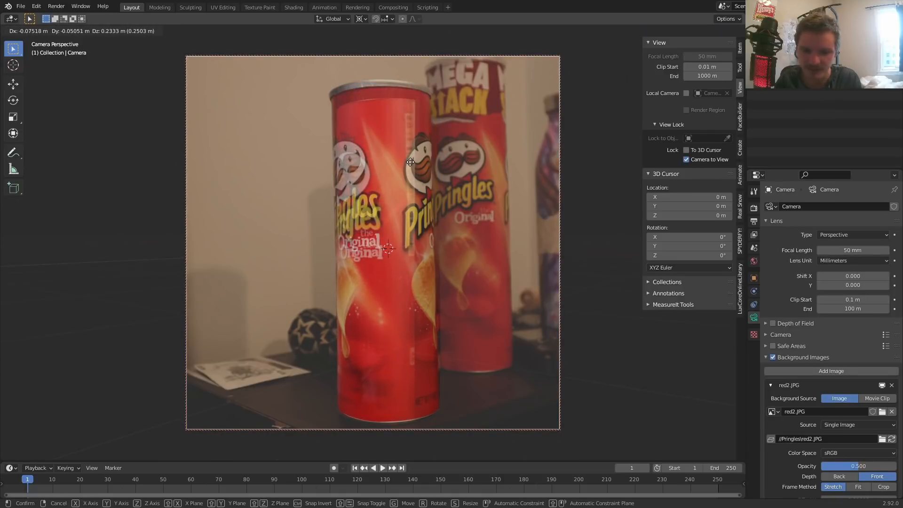
click(423, 206)
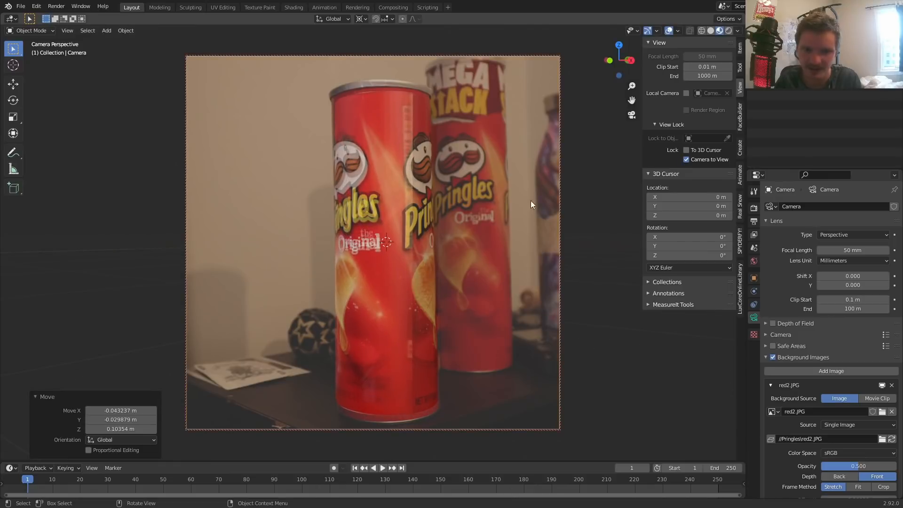
key(s)
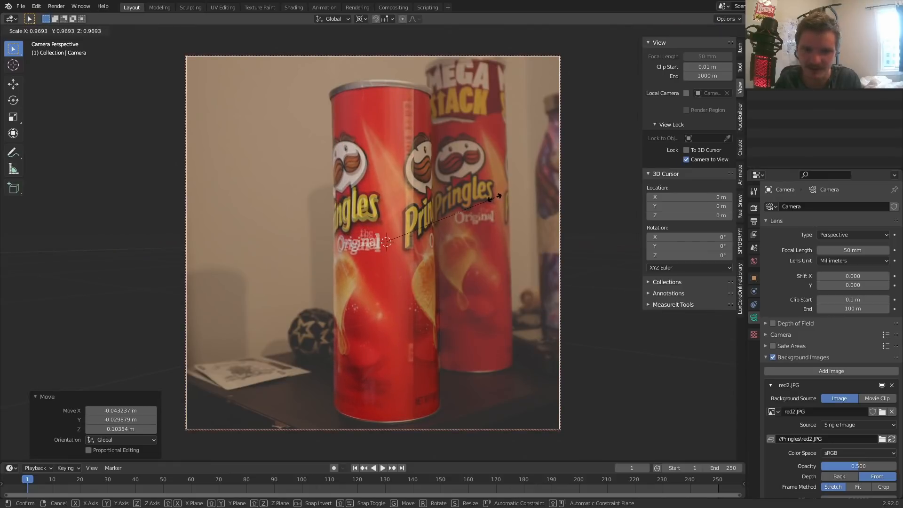
right_click(495, 197)
Select the cylinder and rotate it about -2.59° around the global Z axis to refine the label's alignment with the photo
click(405, 213)
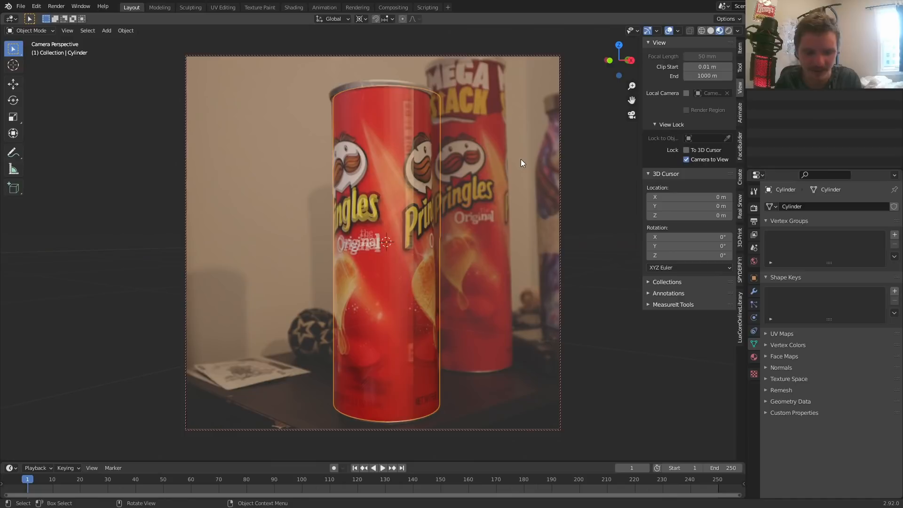
key(r)
key(y)
key(z)
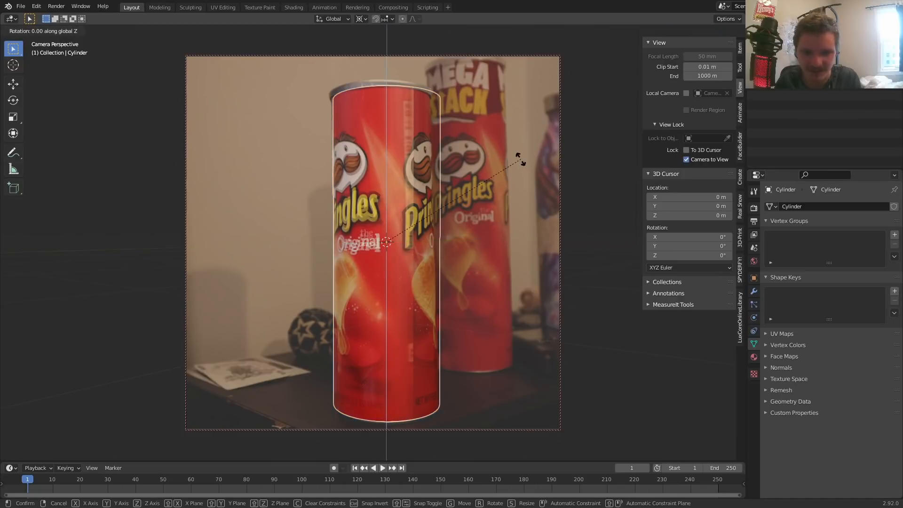
click(440, 297)
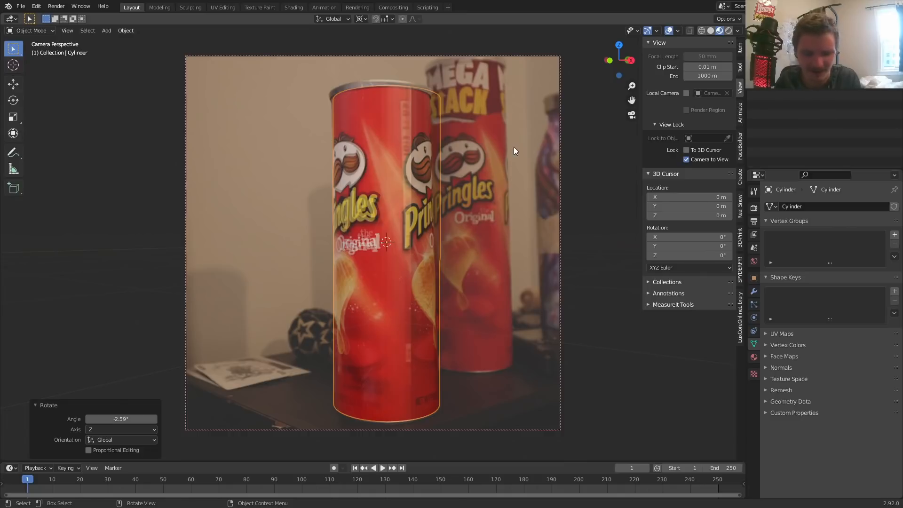
Rotate the cylinder a further 117° or so around global Z, matching its painted logo to the can's other logo in the photo
key(r)
key(z)
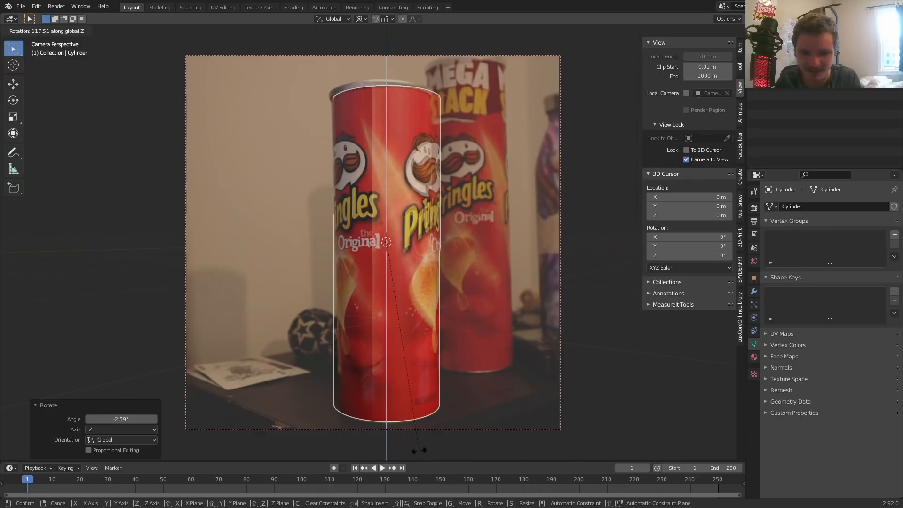
click(399, 431)
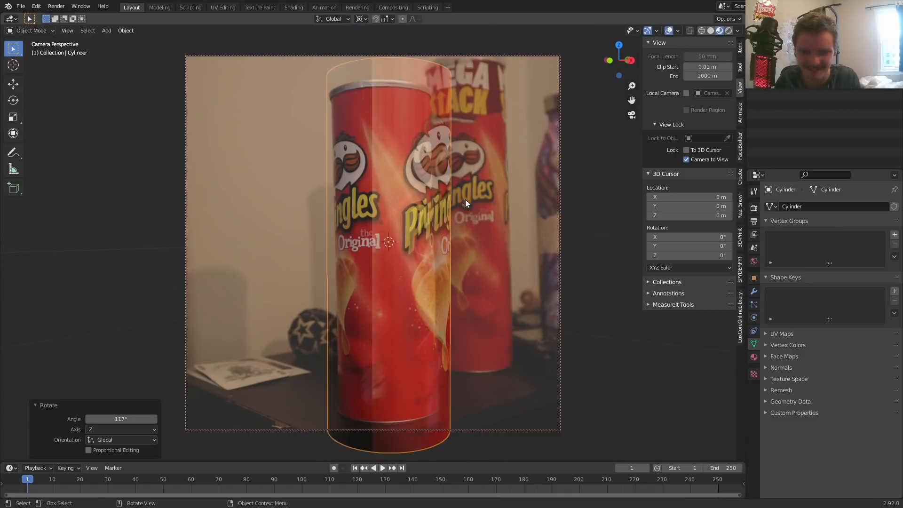
Scale the cylinder uniformly by about 0.904 and again by about 0.954 to fit the can in the photo
key(s)
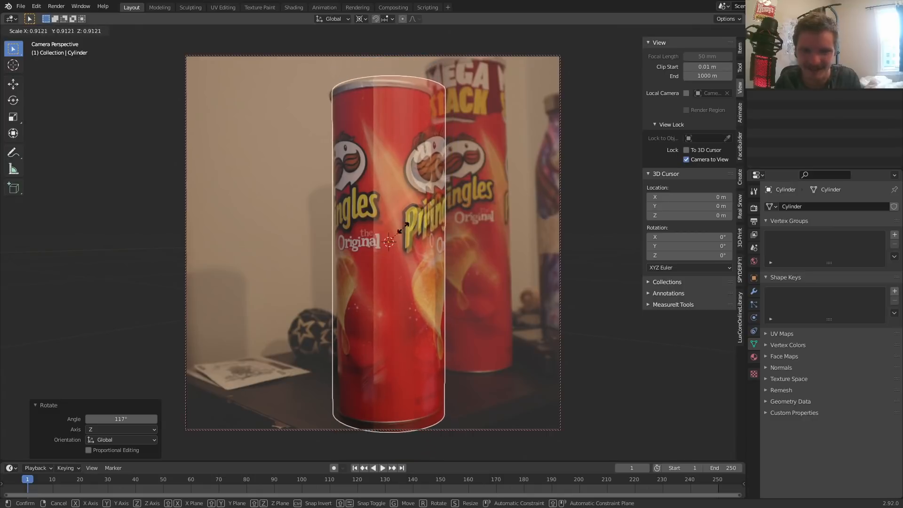
click(466, 207)
key(s)
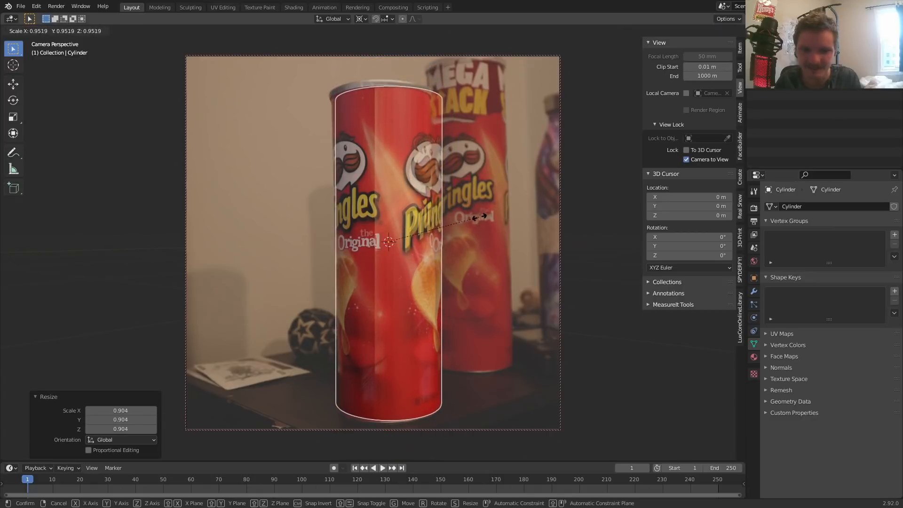
click(484, 220)
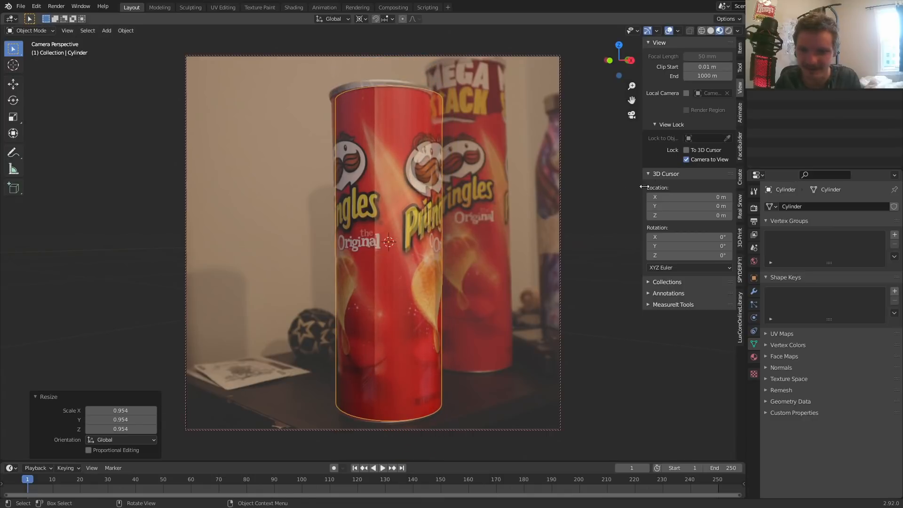
Unlock the camera from the view, check the cylinder's label against the photo in camera view, and save the file
click(687, 160)
middle_drag(642, 171, 516, 161)
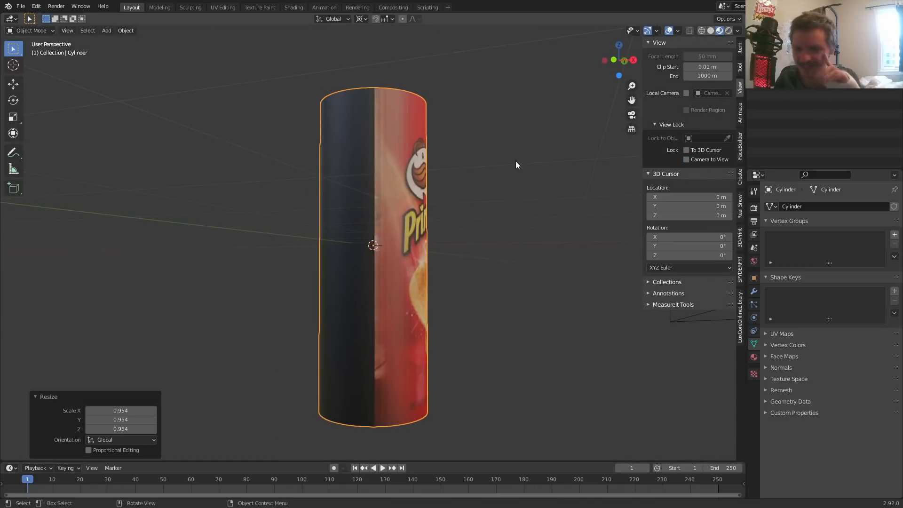
click(631, 114)
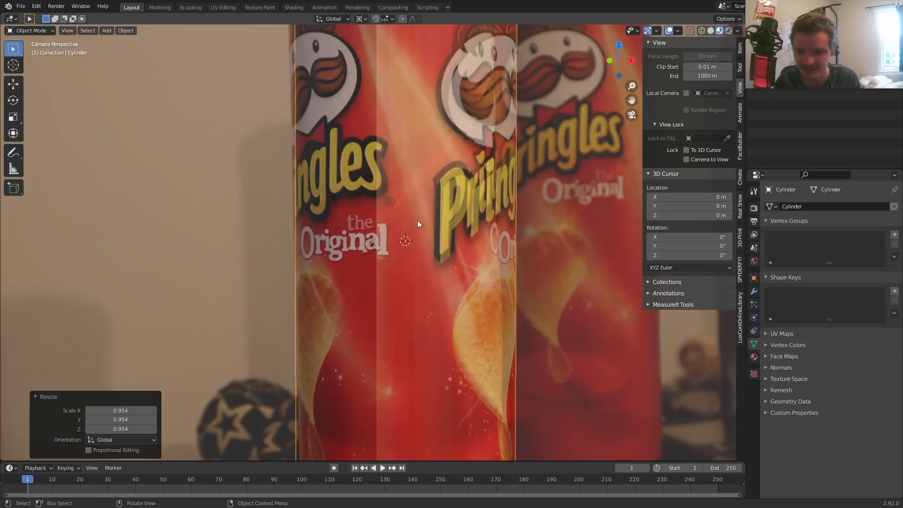
scroll(493, 181, up, 2)
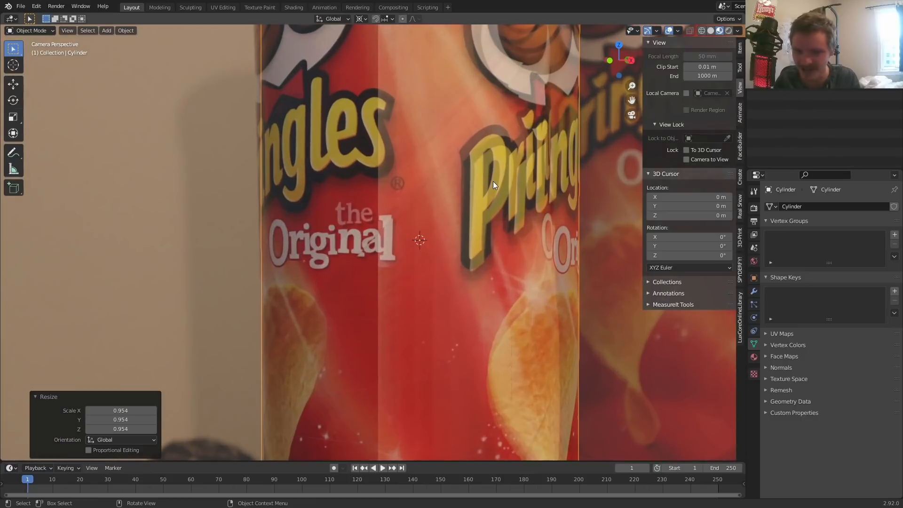
scroll(494, 180, down, 2)
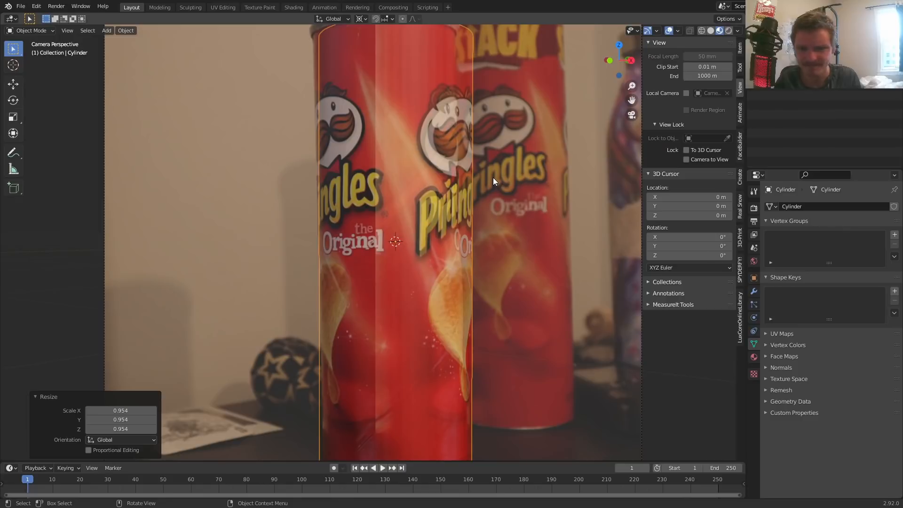
scroll(493, 181, down, 1)
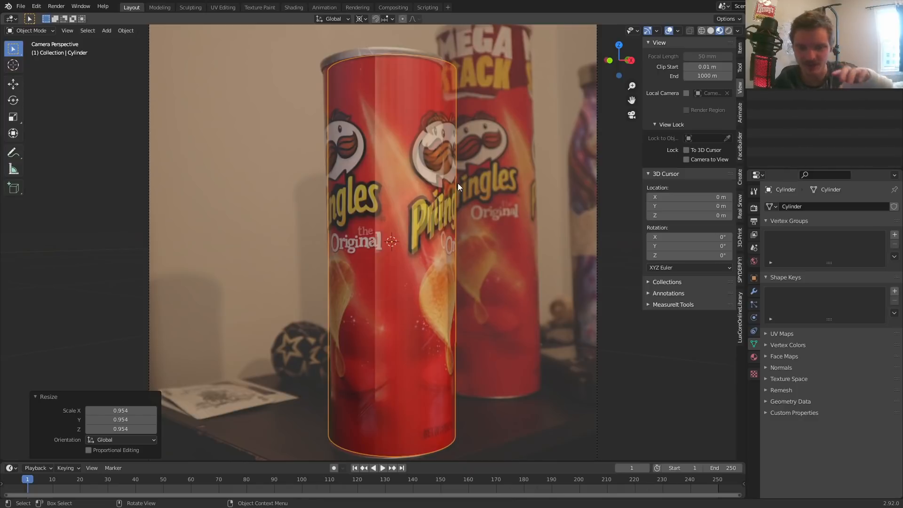
key(ctrl+s)
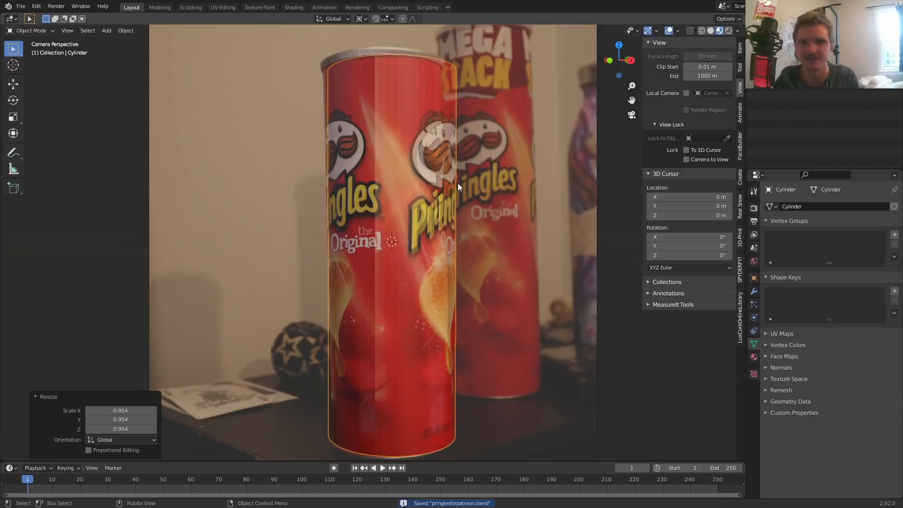
Project the cylinder's UVs from the camera view into the proj UV map and display red2.JPG behind them
click(223, 7)
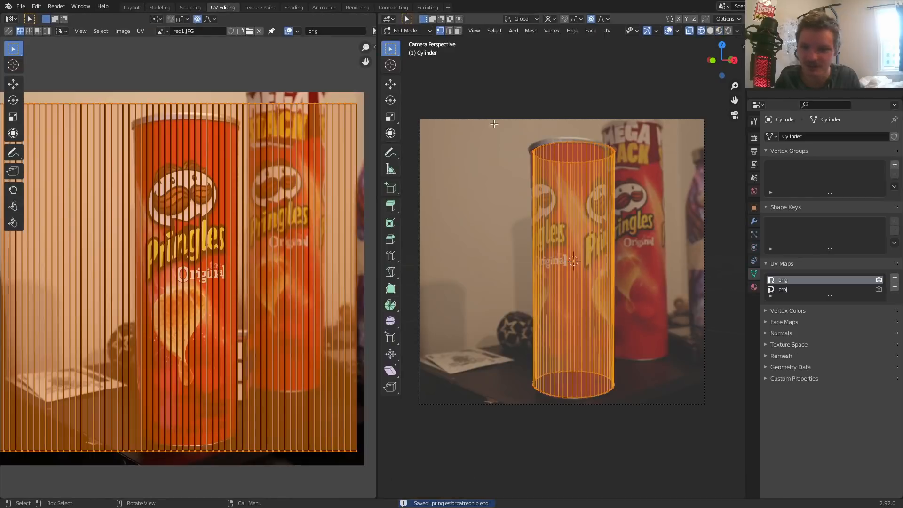
click(789, 290)
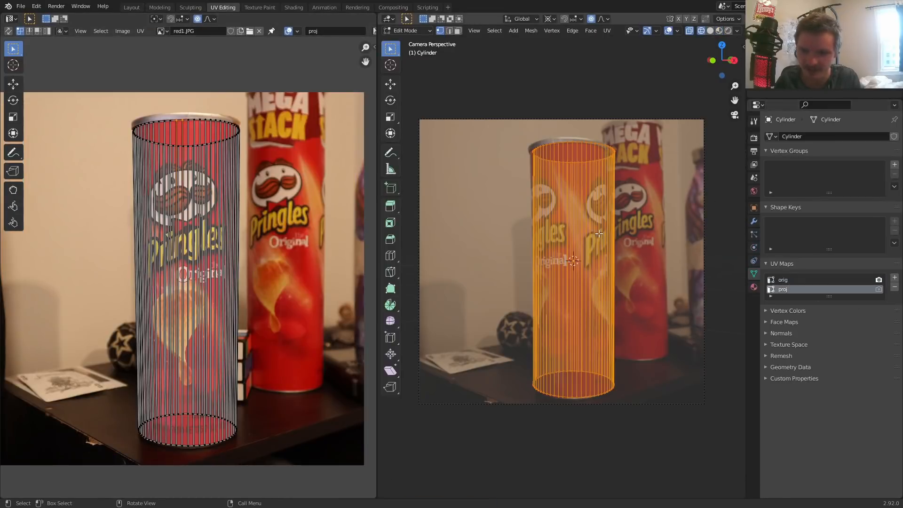
key(u)
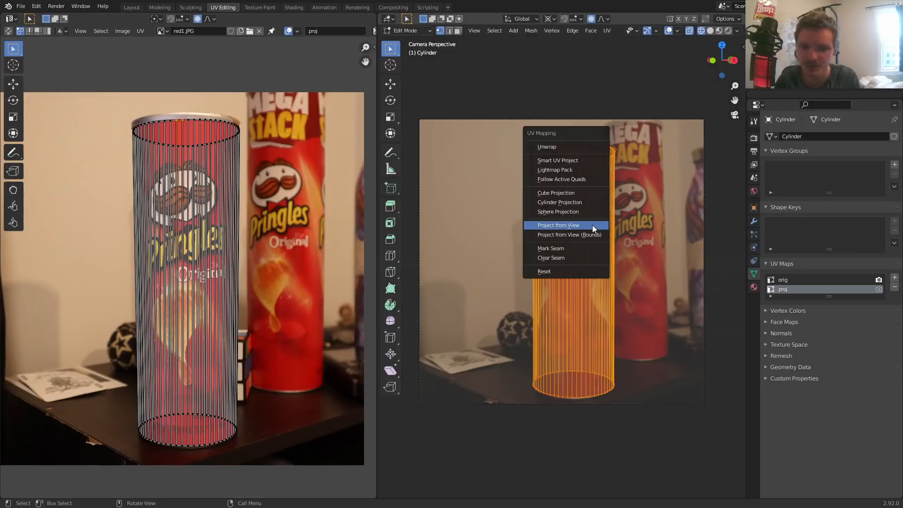
click(592, 225)
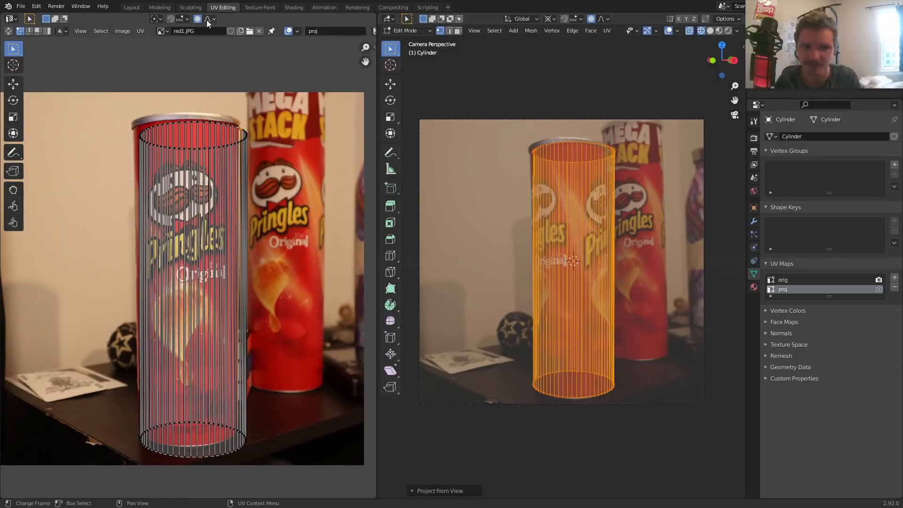
click(161, 32)
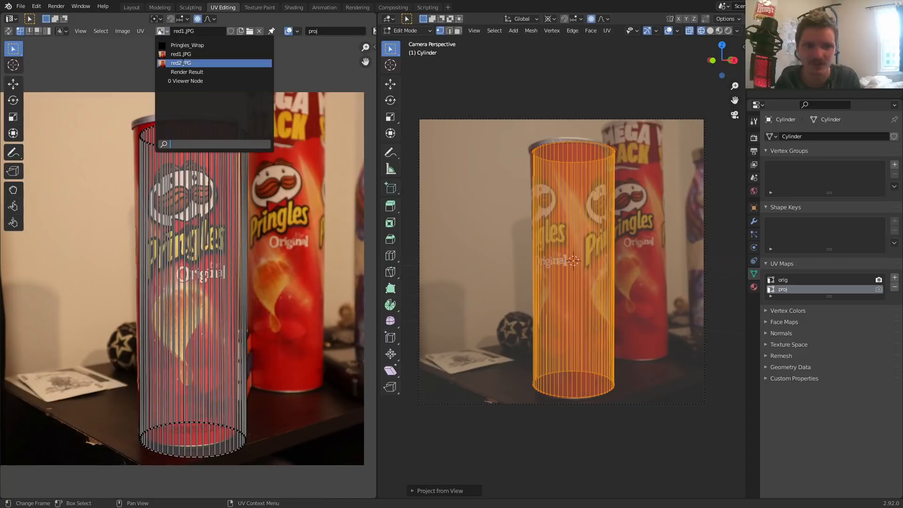
click(183, 63)
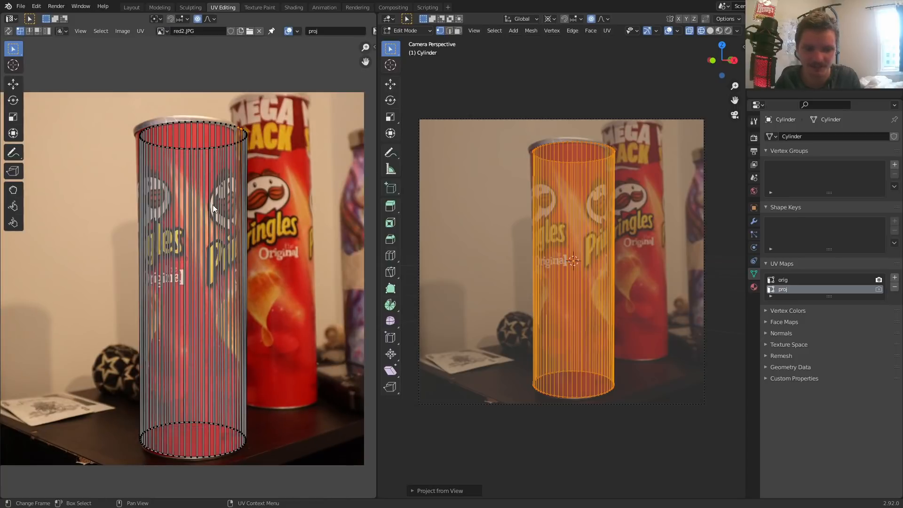
scroll(185, 128, up, 1)
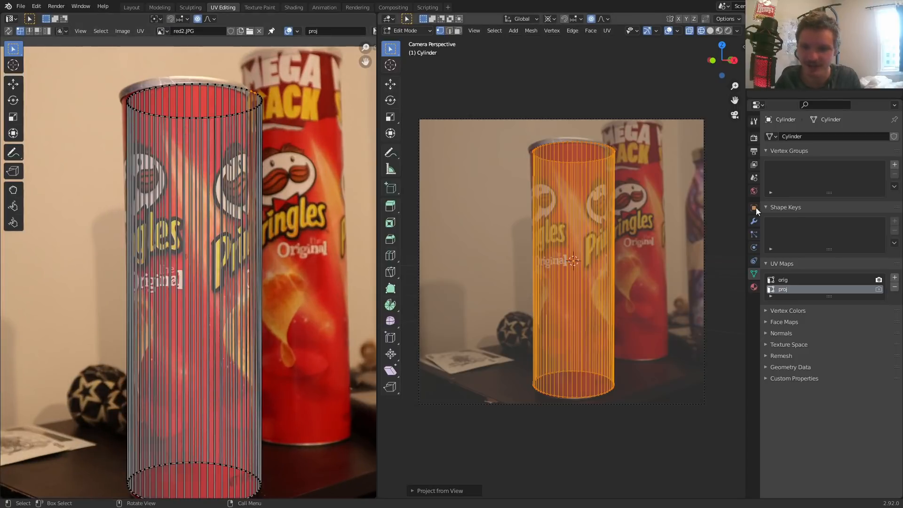
With the cylinder's modifier settings shown, save the file and maximize the UV editor
click(754, 222)
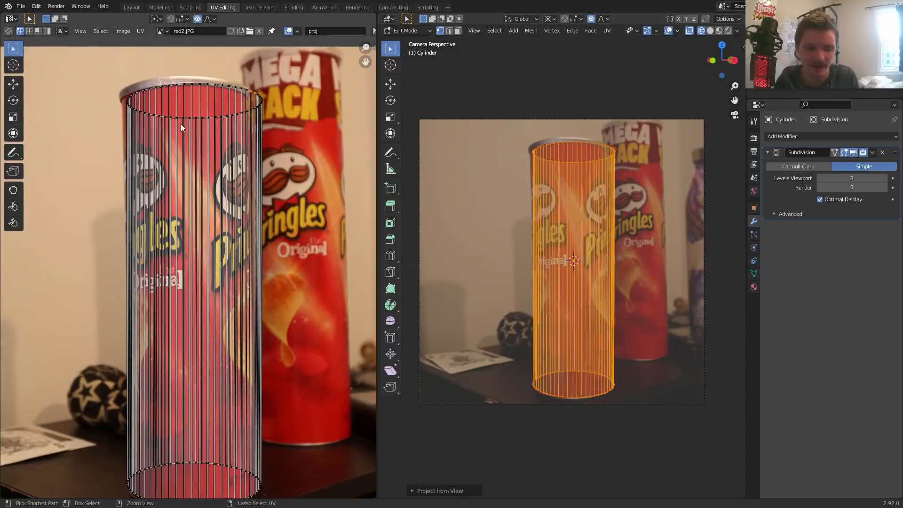
key(ctrl+s)
key(ctrl+space)
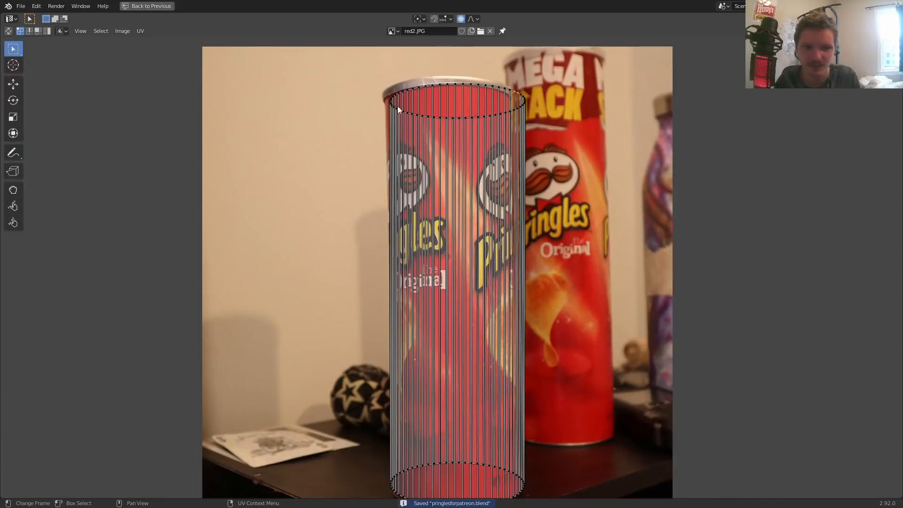
Select all the projected UVs and shift them slightly toward the can's left edge in red2.JPG
key(a)
scroll(546, 100, up, 3)
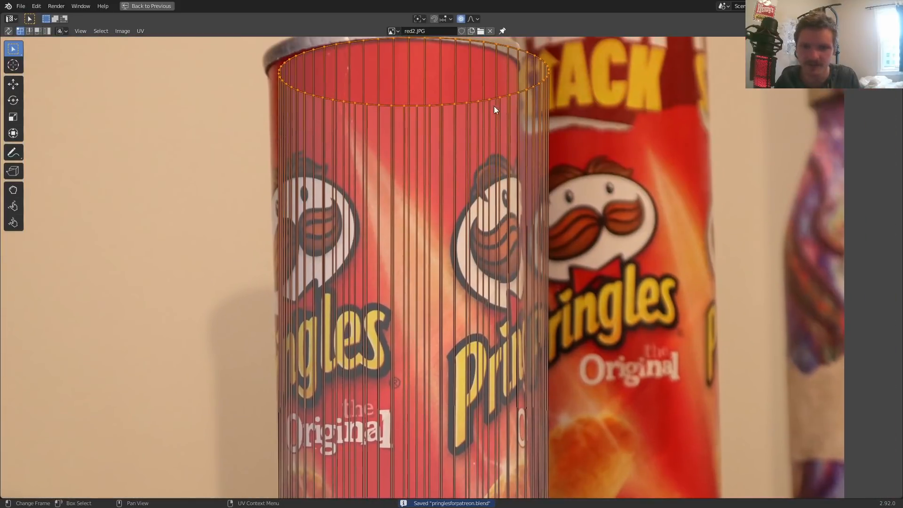
key(g)
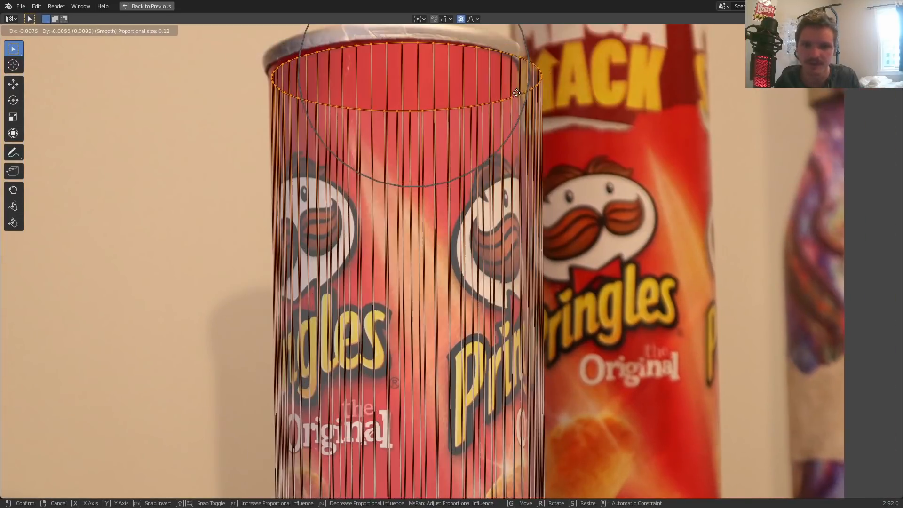
click(517, 96)
key(g)
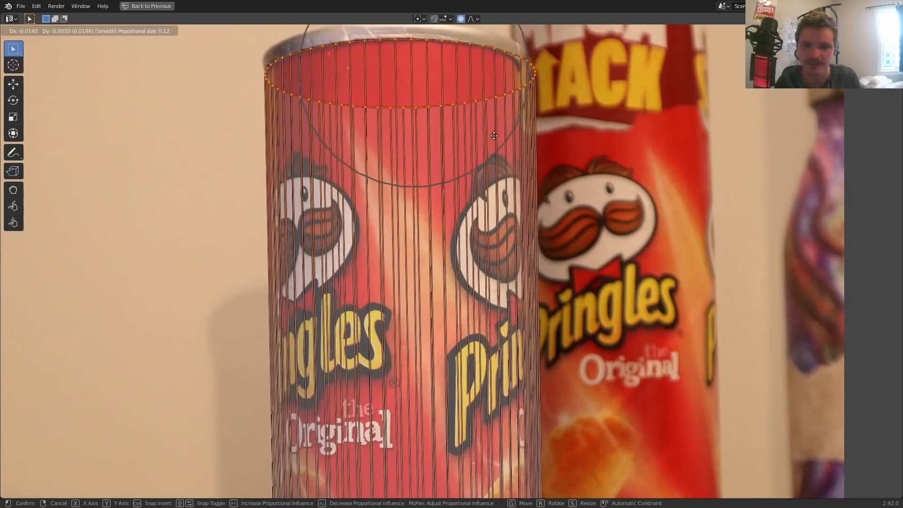
click(451, 137)
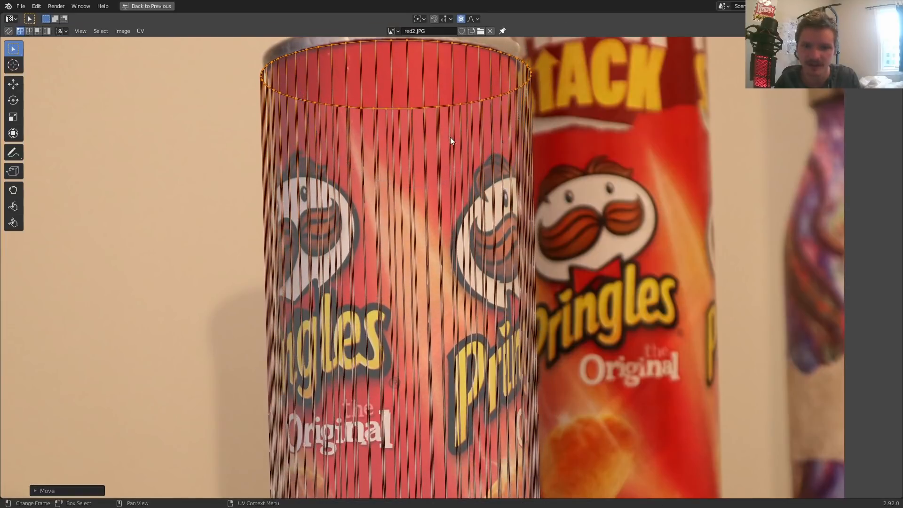
Scale the projected UVs down slightly to the can's width and reposition them under its metal rim
key(s)
click(459, 87)
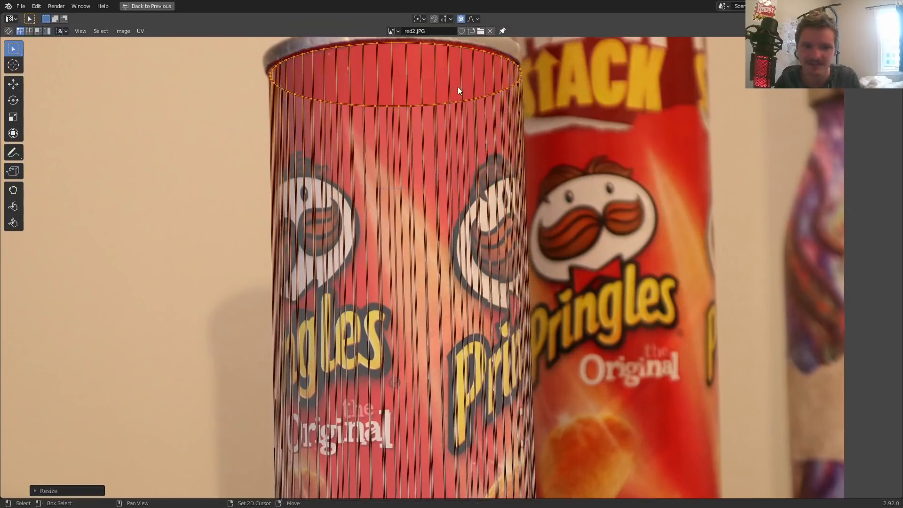
key(g)
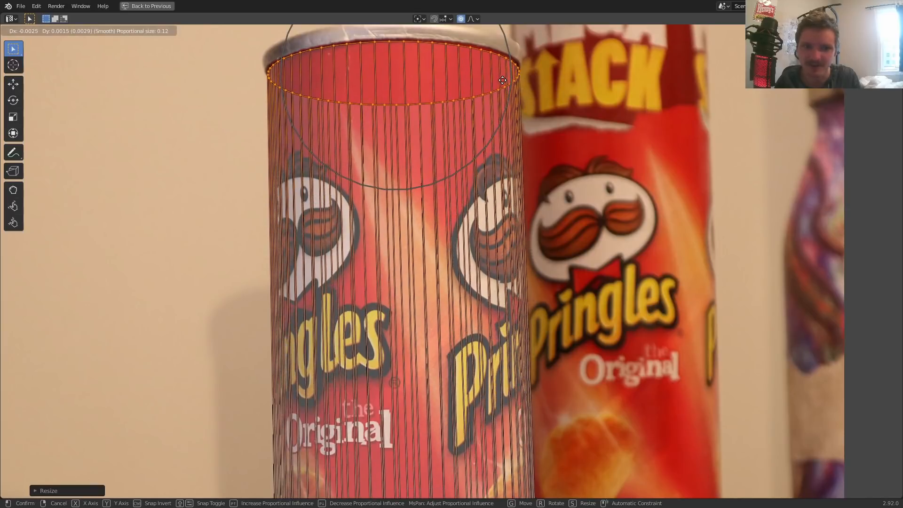
click(502, 80)
Finish moving the top ring of proj UVs so that it lines up under the can's metal rim
scroll(490, 122, down, 5)
scroll(439, 133, up, 8)
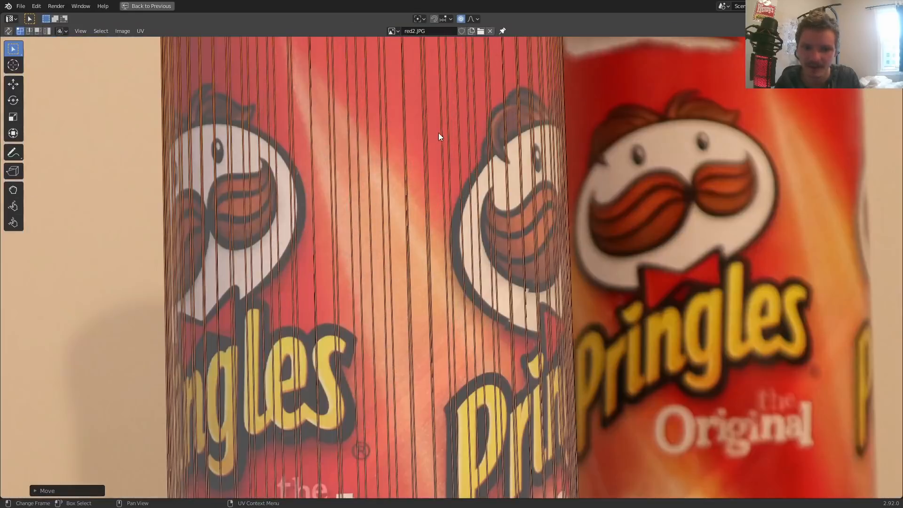
middle_drag(472, 256, 471, 310)
key(g)
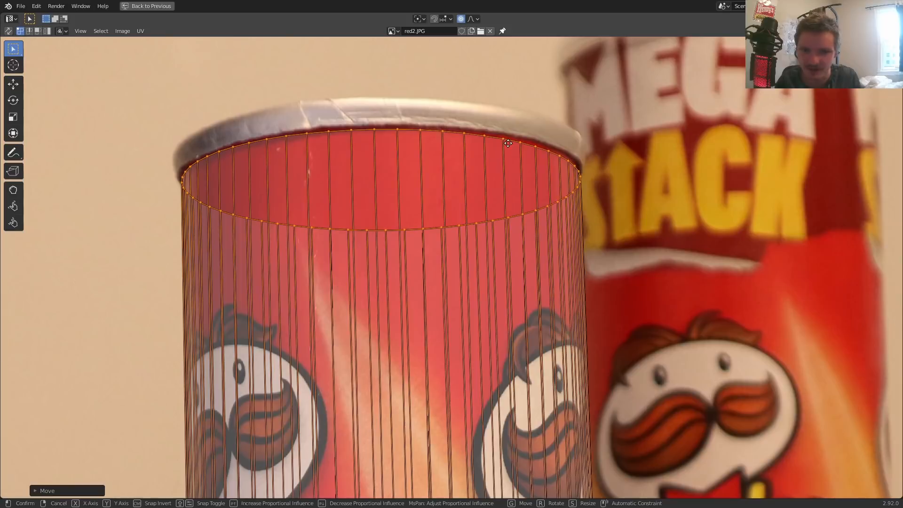
right_click(506, 140)
Nudge the UVs at the right end of the top ring to the rim's edge, using a proportional size of 0.07
drag(620, 197, 556, 148)
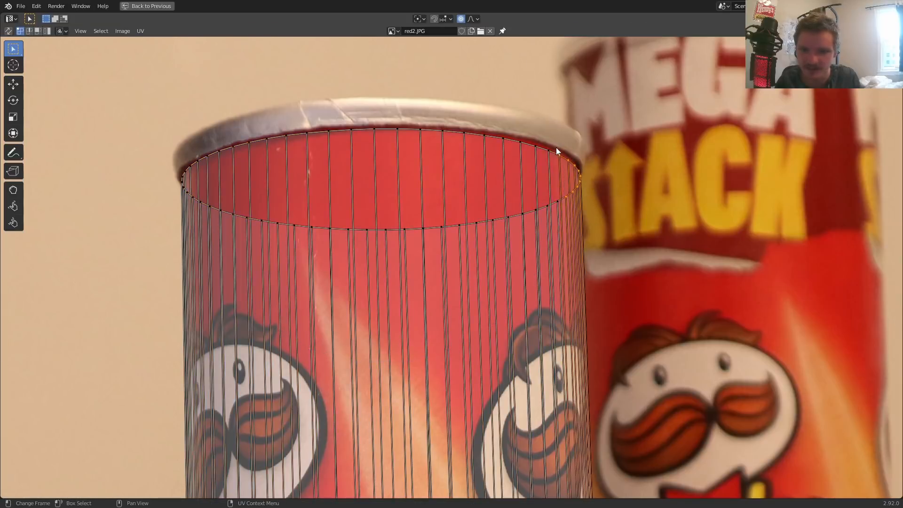
key(g)
scroll(593, 150, up, 4)
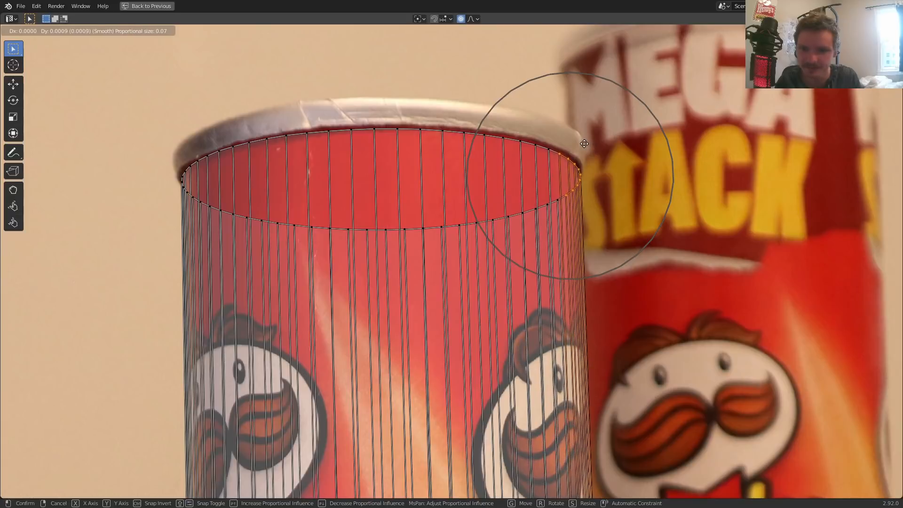
click(550, 148)
Pull the UVs at the right end of the bottom ring inward to the can's lower right edge in red2.JPG
scroll(550, 147, down, 6)
middle_drag(463, 320, 433, 128)
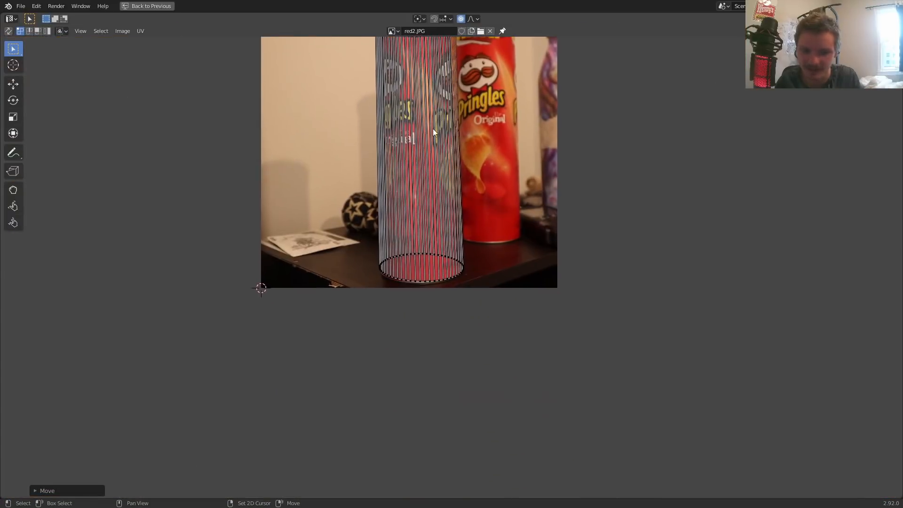
scroll(414, 162, up, 6)
scroll(485, 288, up, 3)
drag(587, 307, 524, 239)
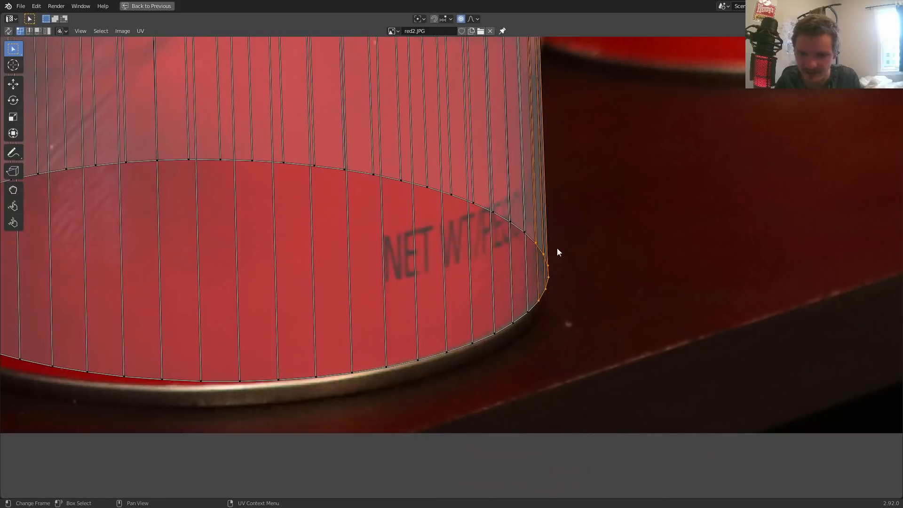
key(g)
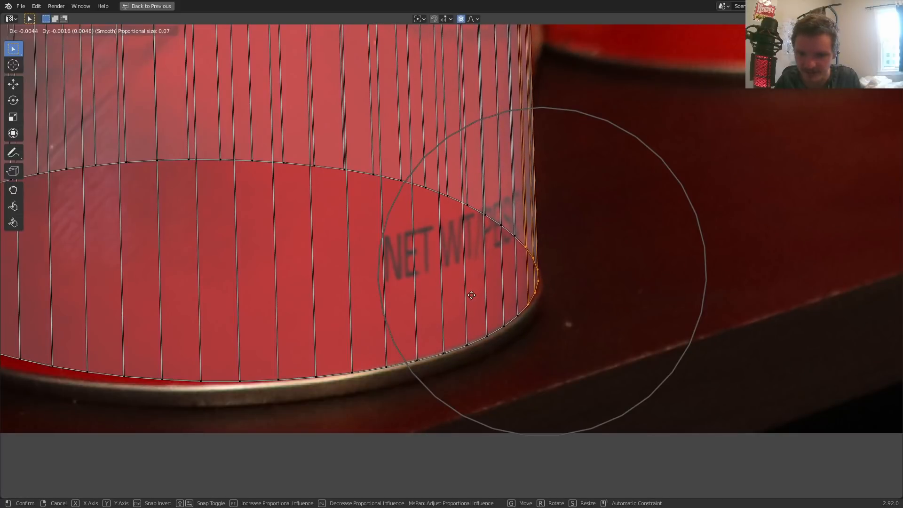
click(471, 295)
Move the UVs at the left end of the bottom ring inward and down onto the can's lower left edge
scroll(473, 277, down, 3)
scroll(264, 325, up, 4)
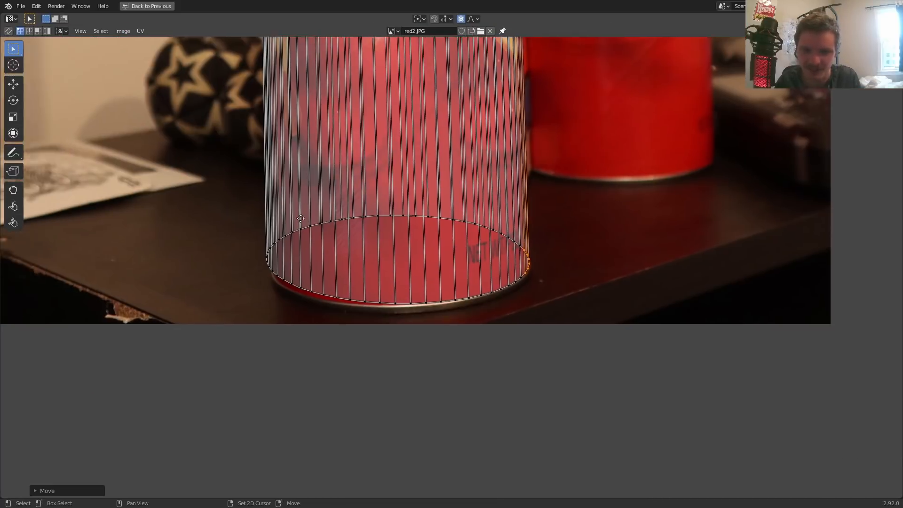
drag(169, 357, 259, 235)
key(g)
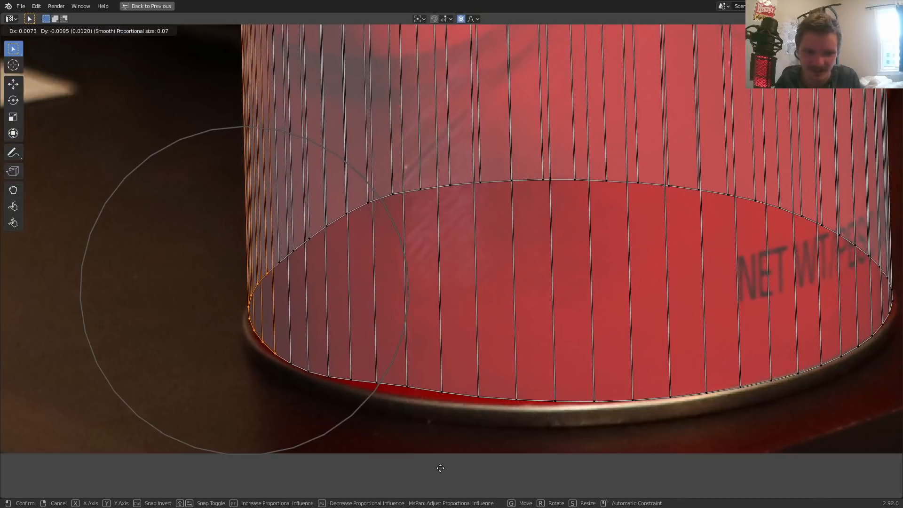
click(436, 449)
Lower the UVs on the front-left stretch of the bottom ring to the metal base, reducing the proportional size to 0.02
drag(344, 435, 456, 368)
key(g)
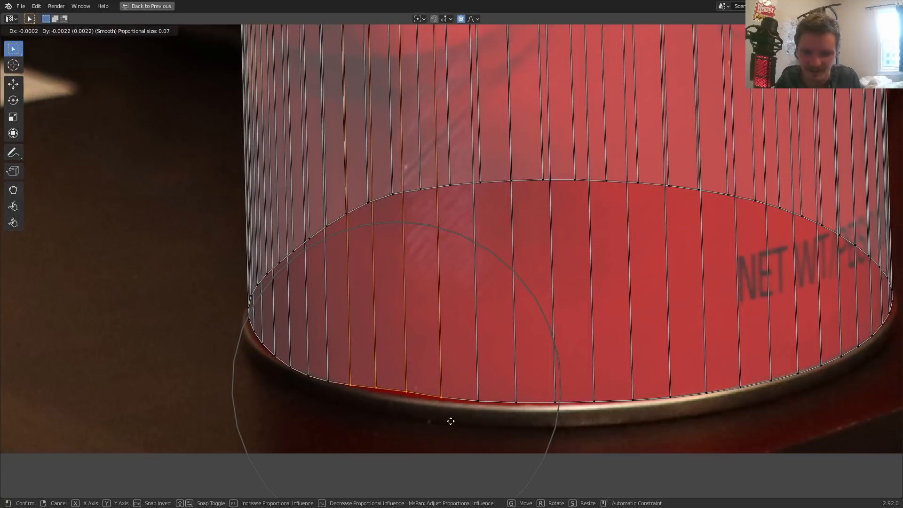
click(452, 411)
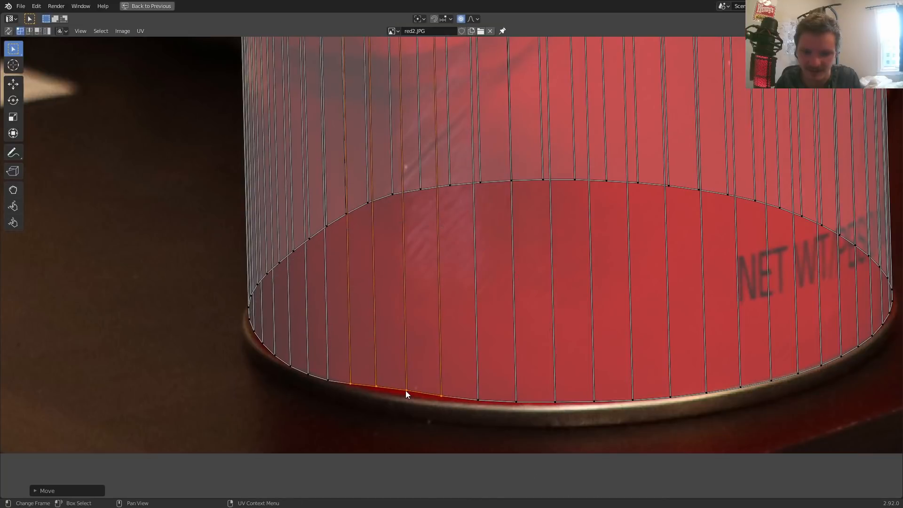
key(g)
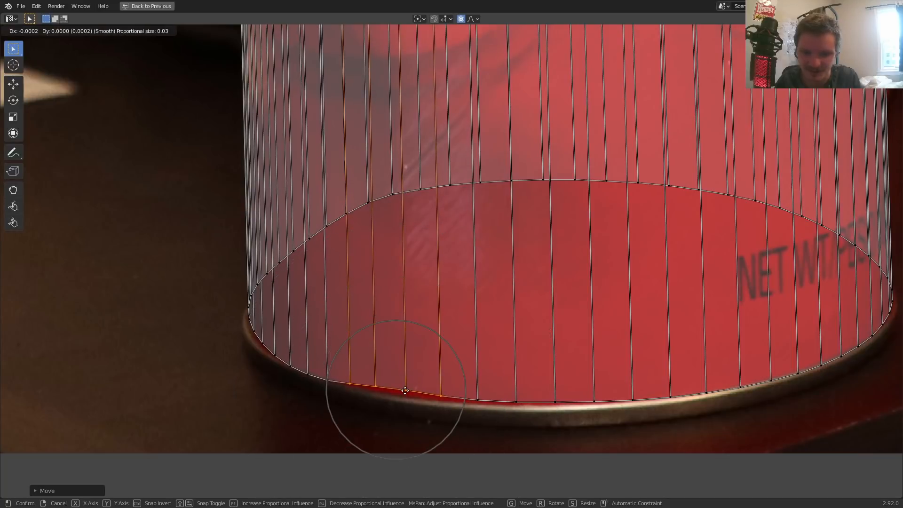
click(407, 414)
key(g)
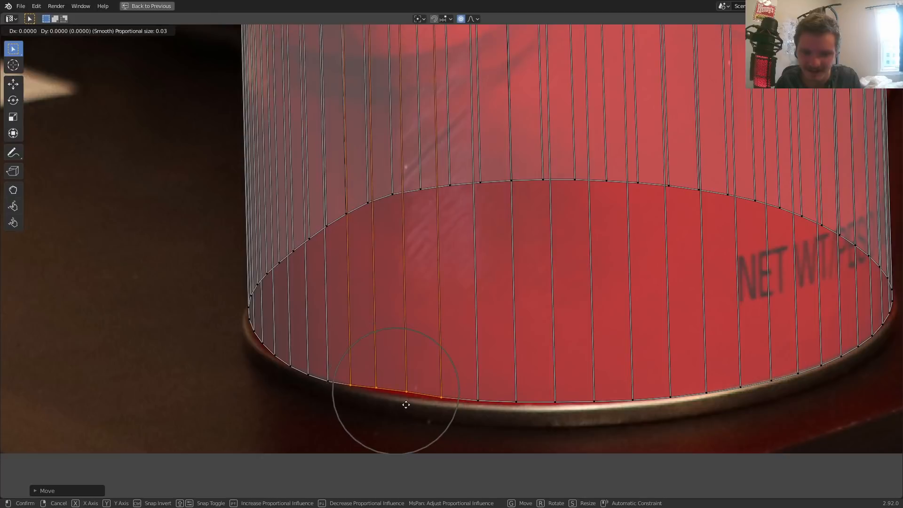
scroll(406, 405, up, 3)
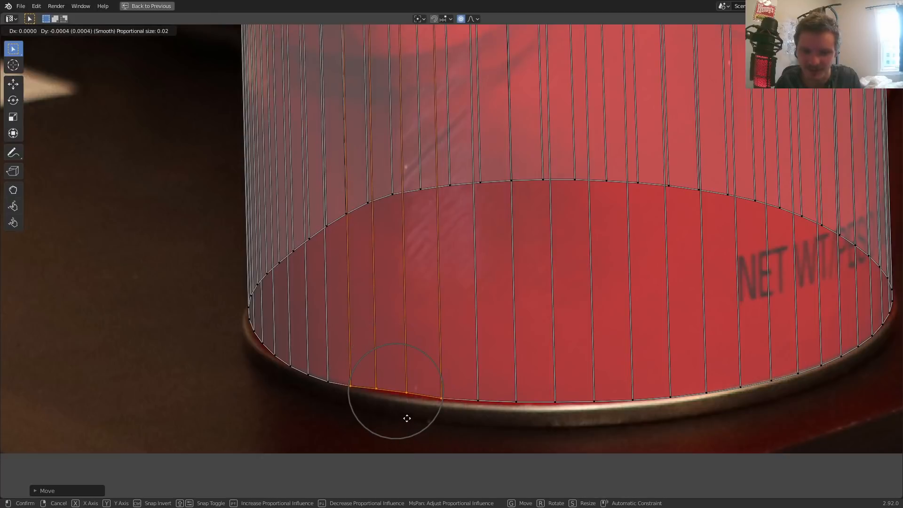
click(407, 418)
Nudge the two UVs at the bottom ring's left corner slightly downward to follow the curve of the can's base
drag(239, 361, 267, 313)
key(g)
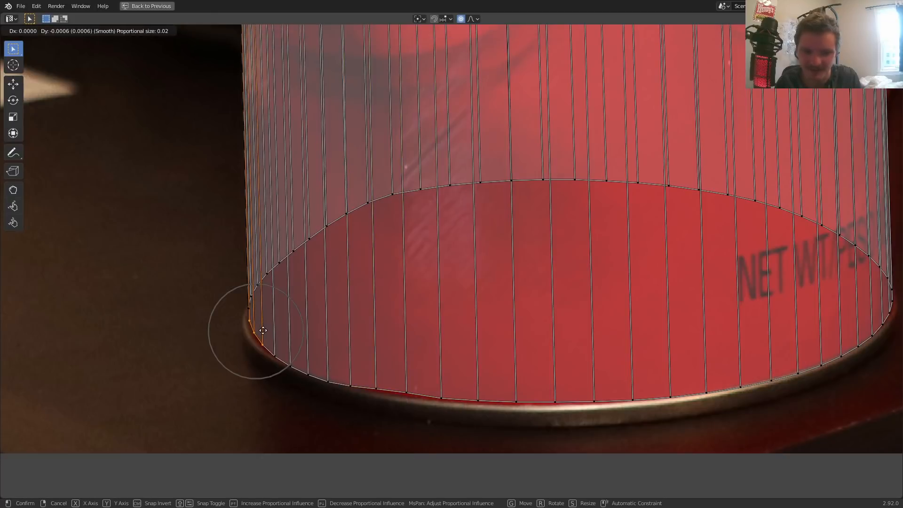
click(275, 330)
scroll(301, 326, down, 5)
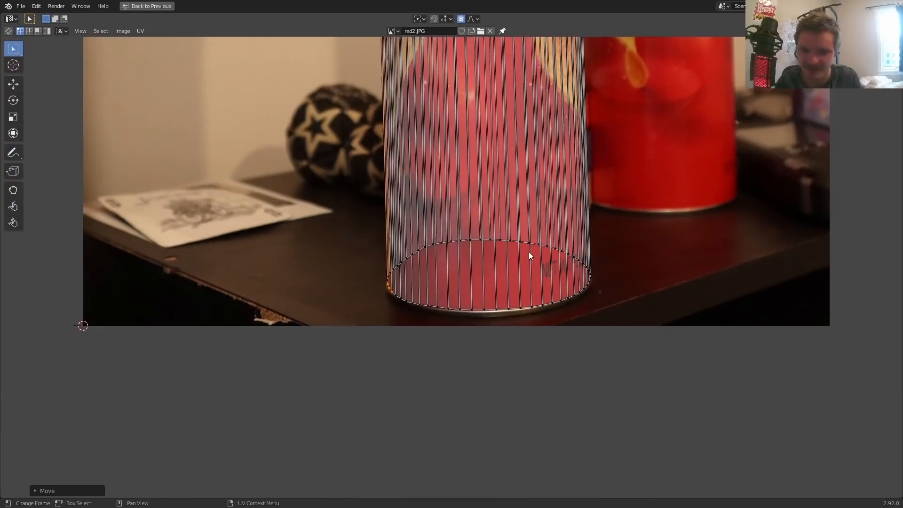
scroll(363, 232, up, 4)
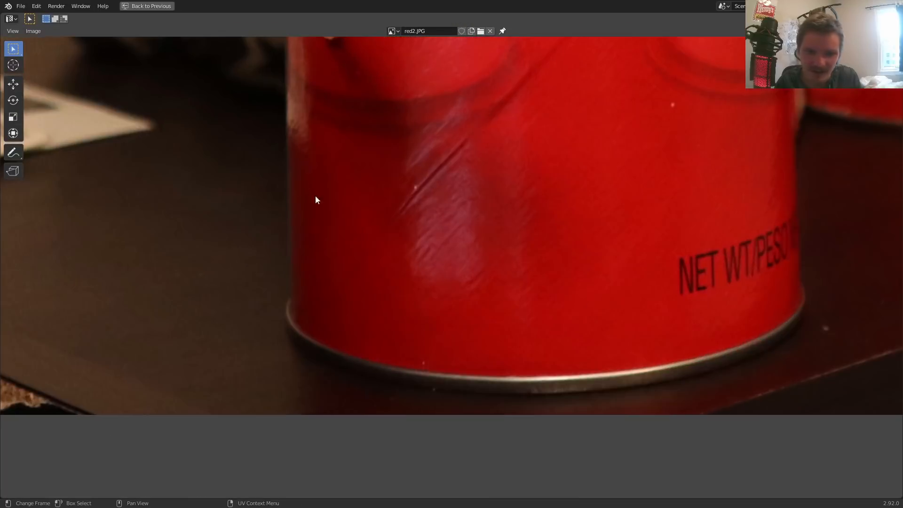
Restore the split layout and compare the cylinder's orig and proj UV maps in Edit Mode, ending on proj
key(Tab)
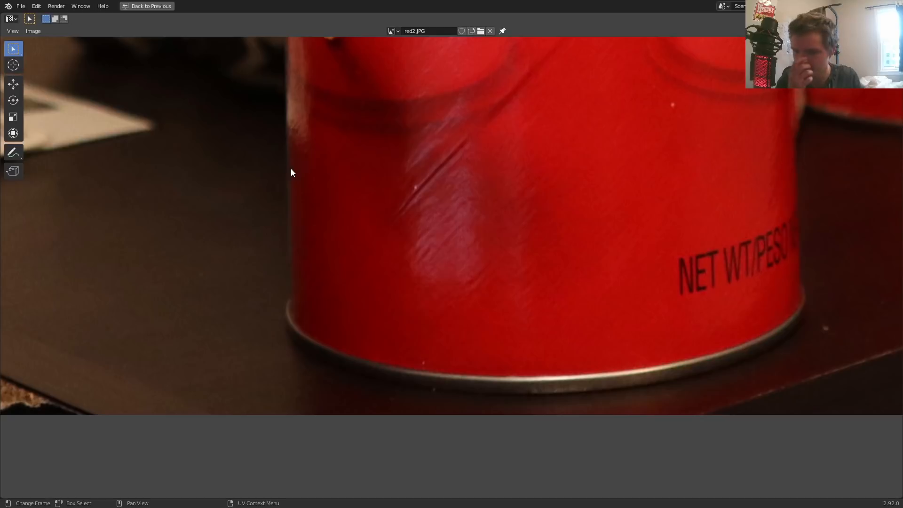
scroll(407, 168, down, 4)
key(ctrl+space)
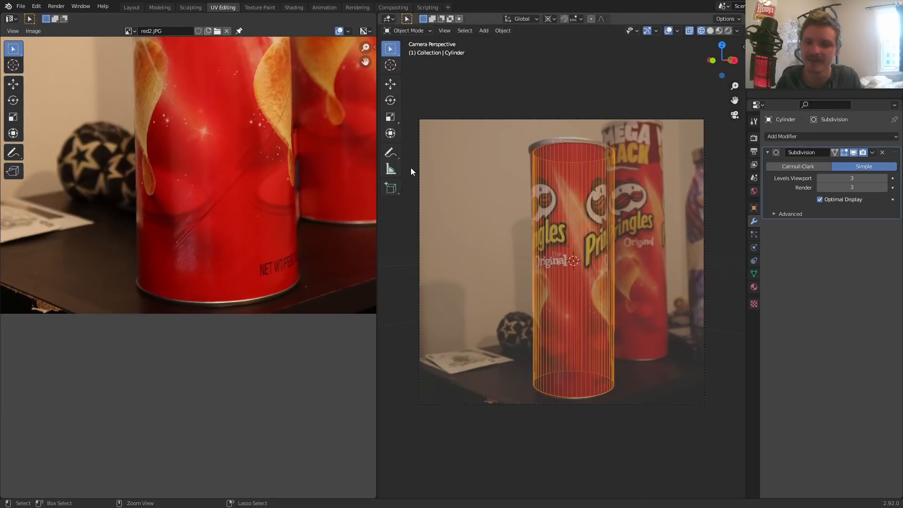
click(754, 274)
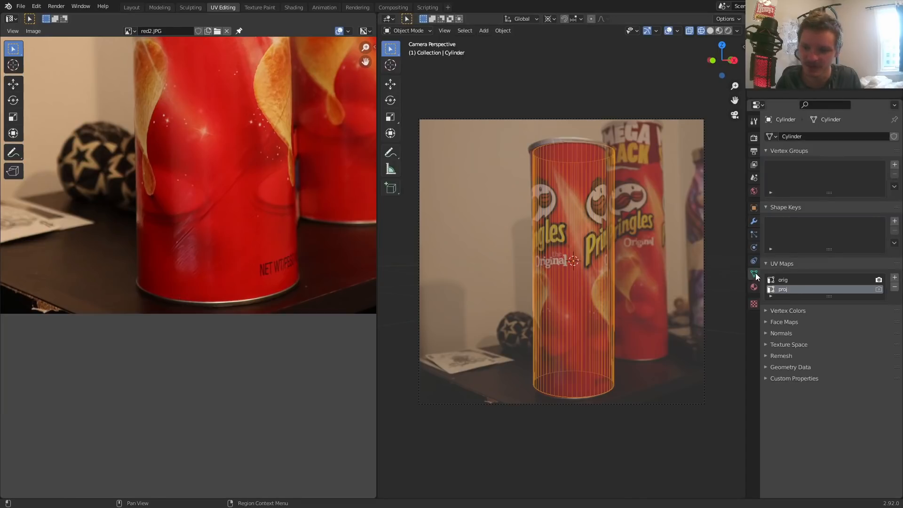
click(790, 279)
scroll(373, 189, down, 5)
key(Tab)
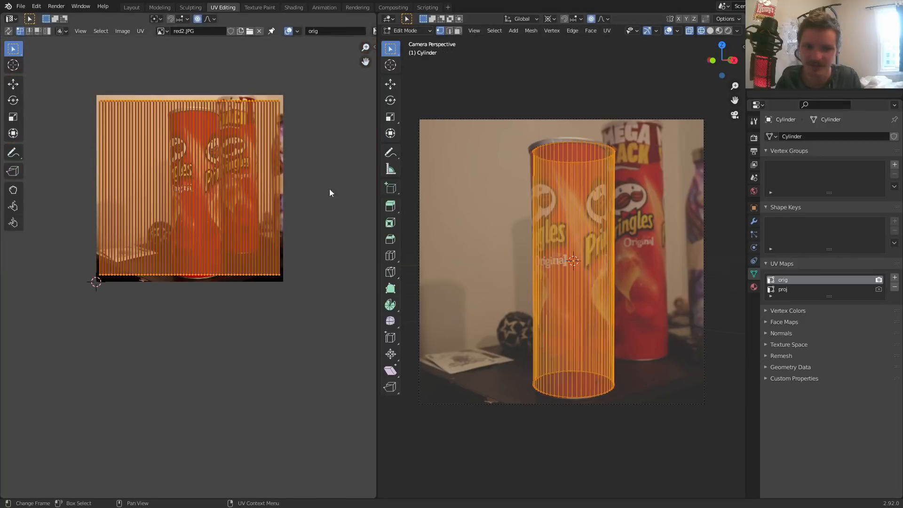
click(798, 292)
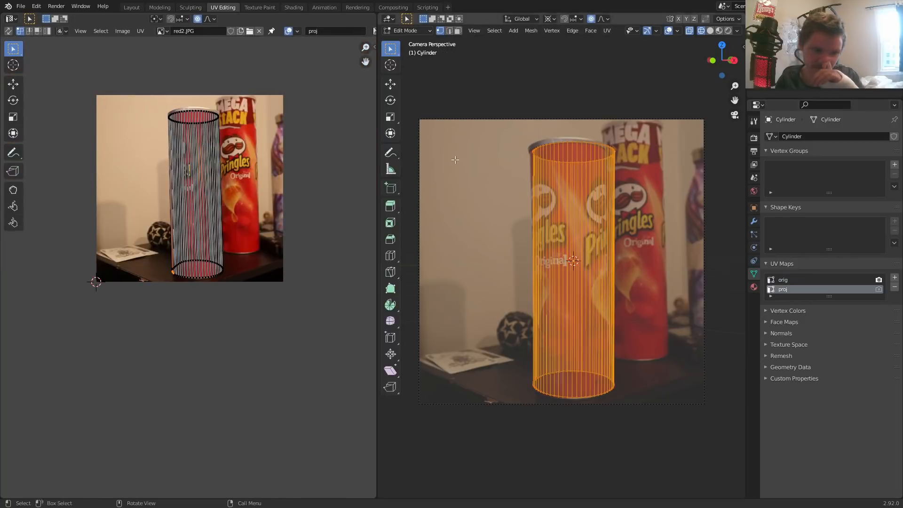
Check the proj UVs against red1.JPG, switch the image back to red2.JPG and save the file
click(162, 31)
click(183, 63)
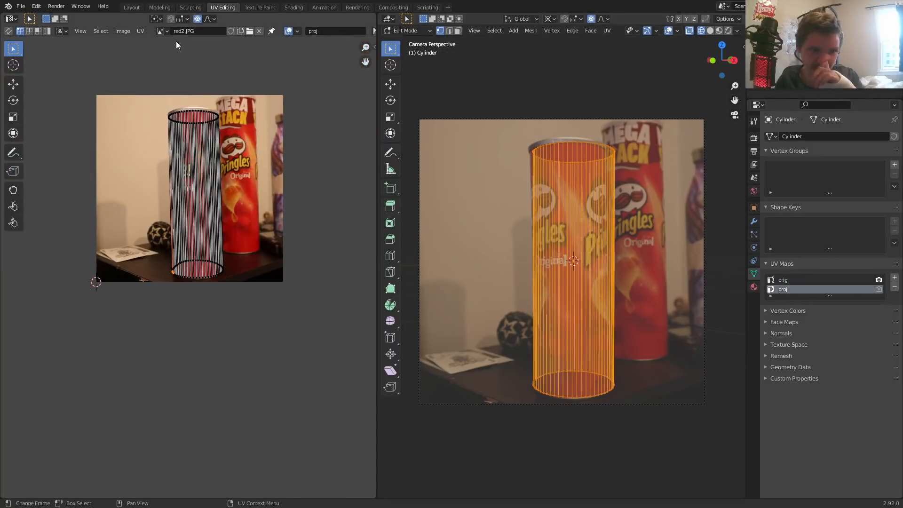
click(164, 32)
click(181, 55)
scroll(181, 51, up, 3)
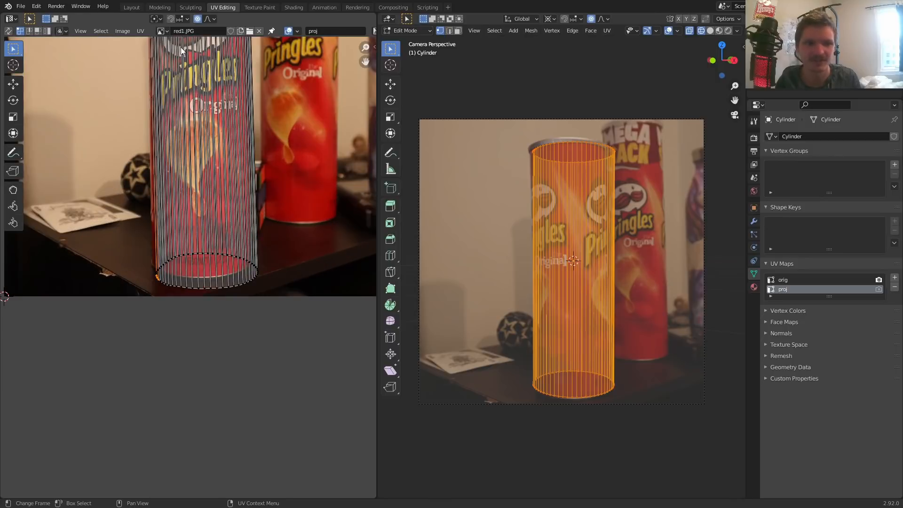
click(162, 31)
click(183, 63)
key(ctrl+s)
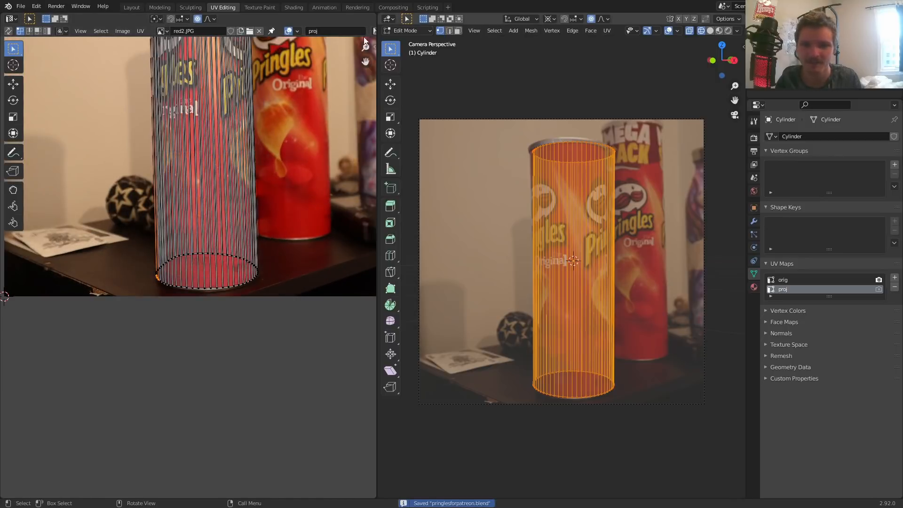
Switch to the Texture Paint workspace and set the UV map used for painting Pringles_Wrap to orig
click(267, 7)
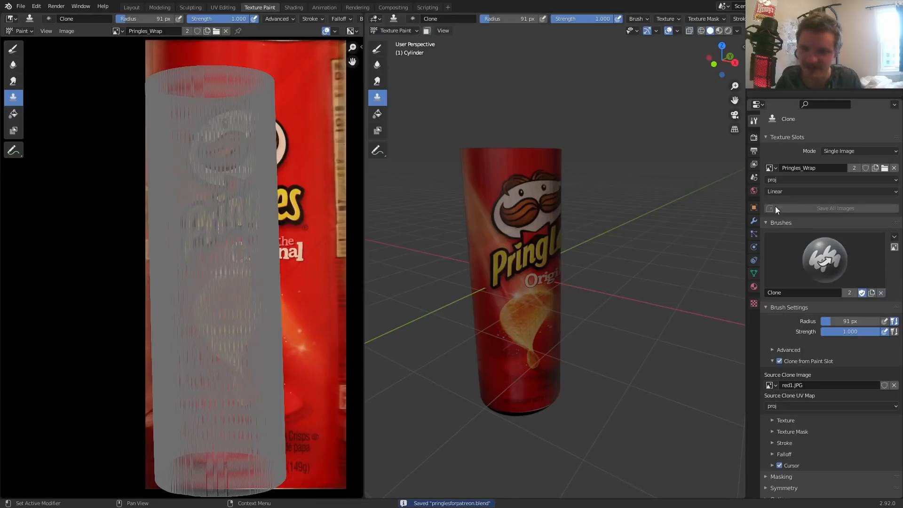
click(786, 179)
click(786, 191)
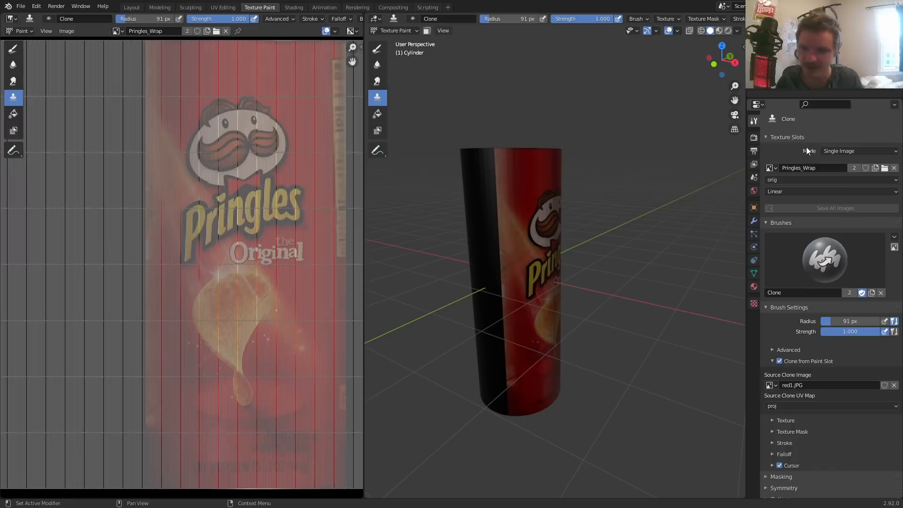
Set the Clone brush's source clone image to red2.JPG and save the file
scroll(812, 173, down, 5)
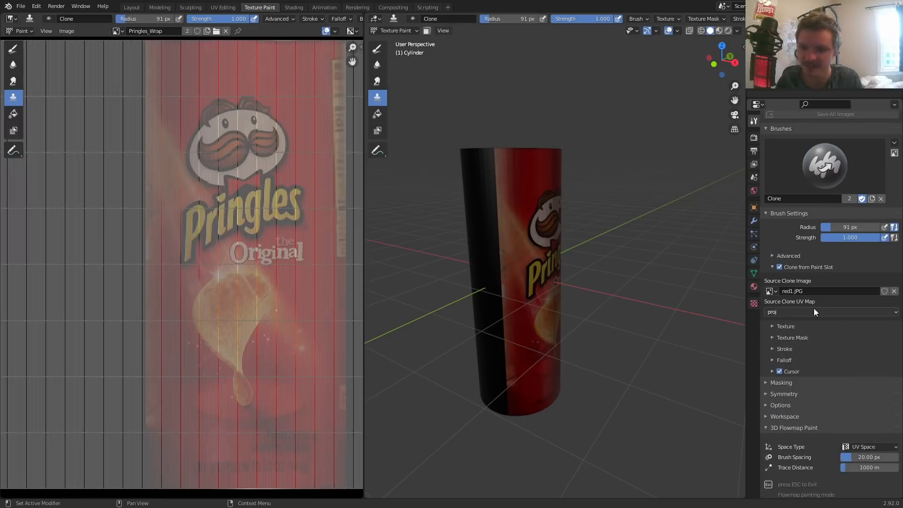
click(769, 292)
click(780, 321)
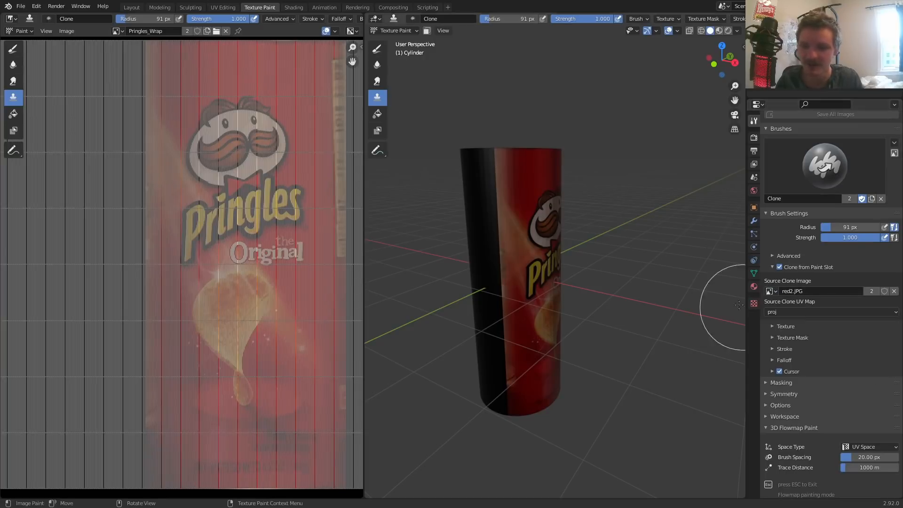
click(735, 115)
key(ctrl+s)
Try to clone red2.JPG over the can's unpainted side and the adjoining logo, and undo the painting
key(KP_0)
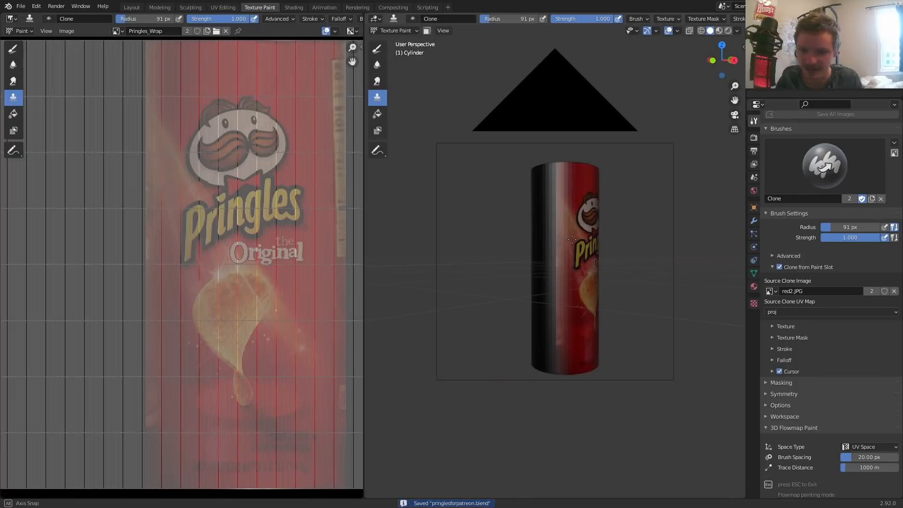
mouse_move(559, 346)
mouse_down()
mouse_move(580, 282)
mouse_move(554, 243)
mouse_move(552, 172)
mouse_up()
scroll(594, 219, up, 5)
middle_drag(593, 225, 685, 200)
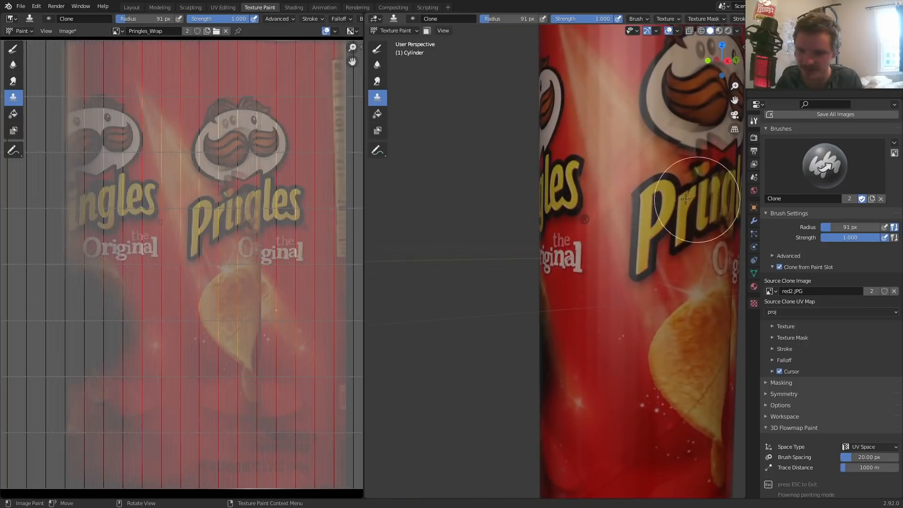
key(ctrl+z)
scroll(636, 194, down, 4)
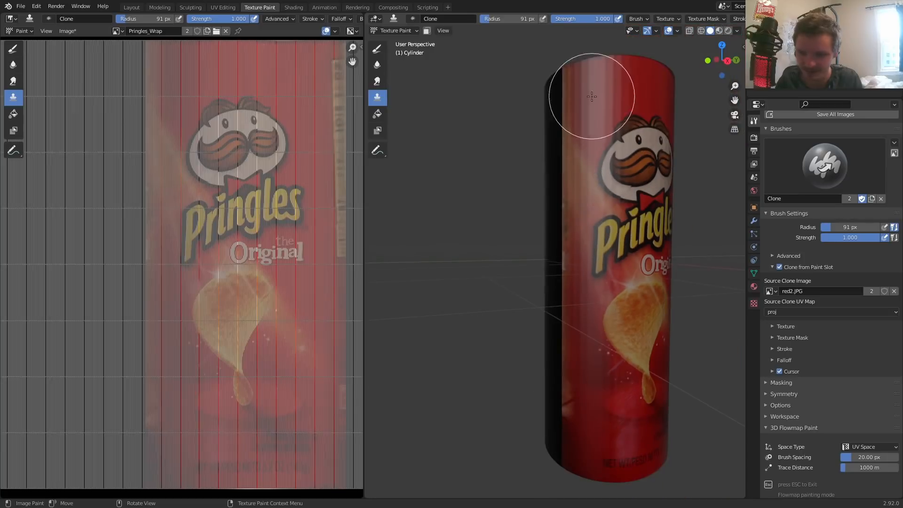
Clone red2.JPG over the can's black unpainted side, covering the second logo and chip from base to top
mouse_move(555, 240)
middle_down()
mouse_move(587, 283)
mouse_move(596, 277)
middle_up()
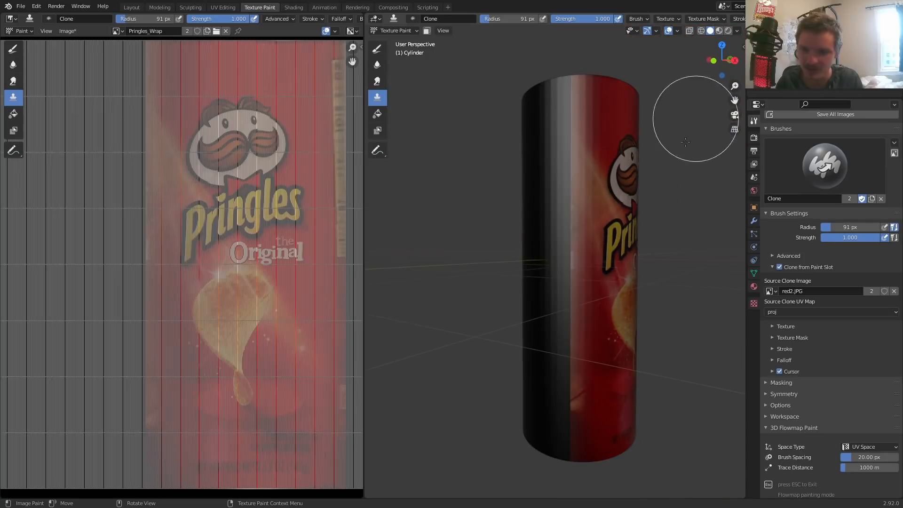
middle_drag(565, 316, 562, 295)
mouse_move(557, 339)
mouse_down()
mouse_move(566, 353)
mouse_move(573, 112)
mouse_up()
shift+middle_drag(574, 99, 569, 252)
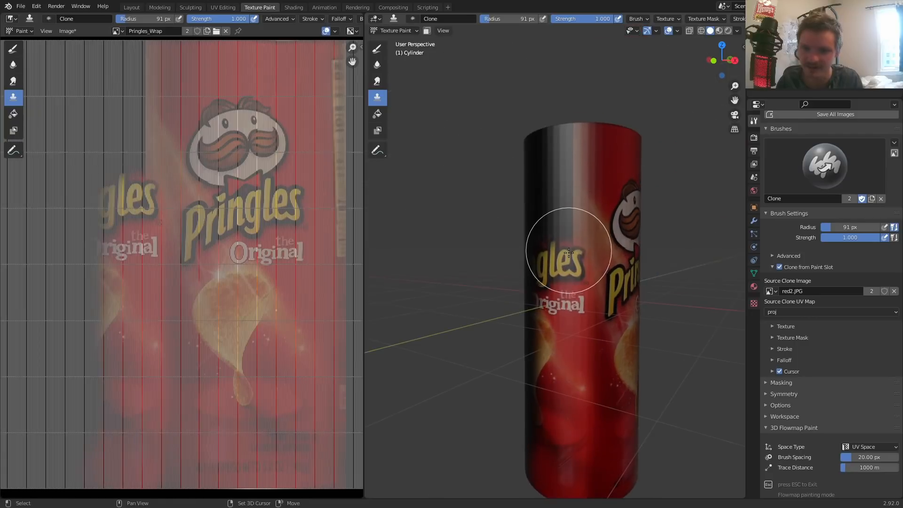
drag(568, 252, 571, 126)
middle_drag(560, 126, 600, 137)
drag(524, 140, 520, 210)
mouse_move(538, 370)
mouse_down()
mouse_move(518, 466)
mouse_move(504, 363)
mouse_move(520, 262)
mouse_up()
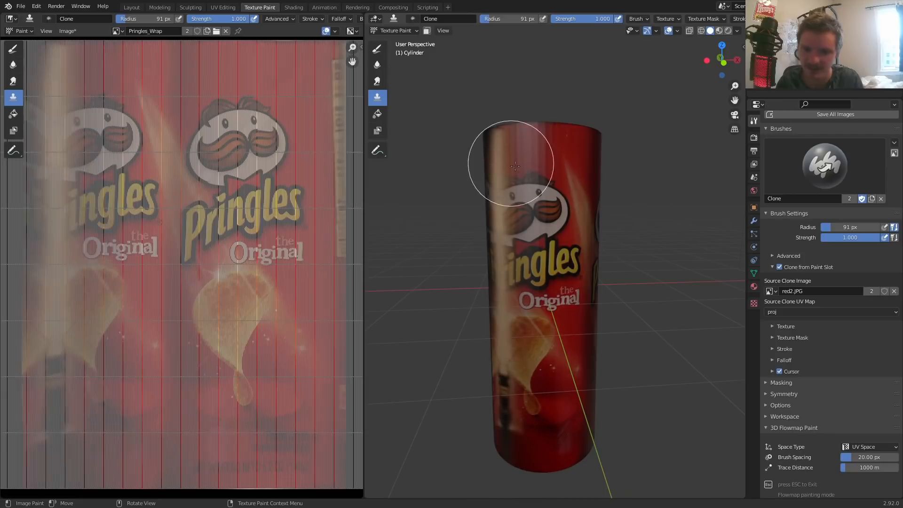
Examine the cloned label around the can, close up near the chips, and against the UV layout of Pringles_Wrap
middle_drag(519, 153, 555, 220)
middle_drag(541, 178, 443, 170)
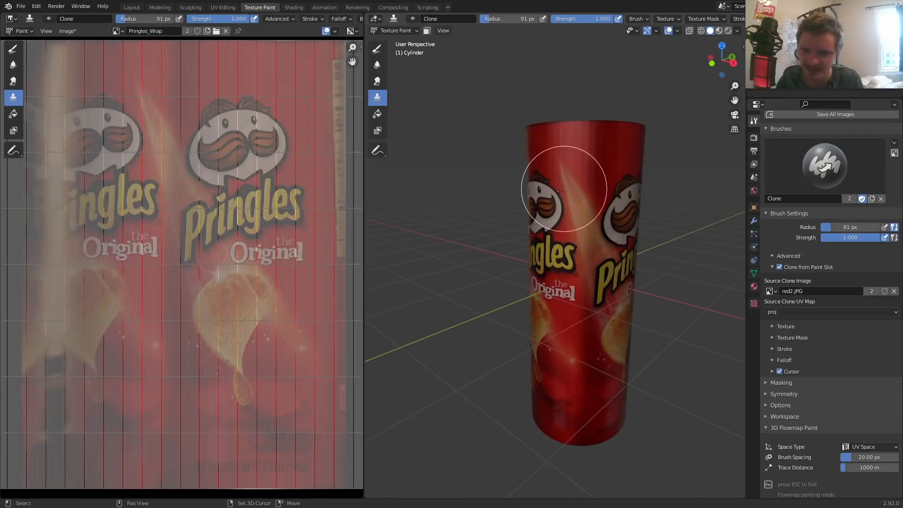
shift+middle_drag(611, 203, 519, 137)
scroll(517, 137, up, 3)
shift+middle_drag(416, 137, 518, 155)
scroll(518, 162, up, 1)
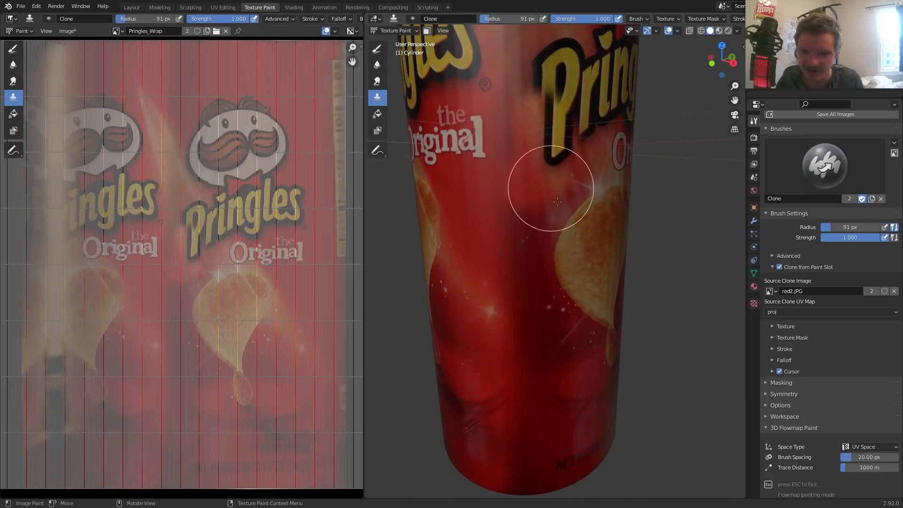
scroll(538, 134, down, 3)
mouse_move(521, 66)
shift+middle_down()
mouse_move(510, 117)
mouse_move(518, 104)
mouse_move(555, 155)
mouse_move(518, 148)
mouse_move(518, 198)
shift+middle_up()
scroll(518, 148, down, 3)
scroll(273, 202, down, 4)
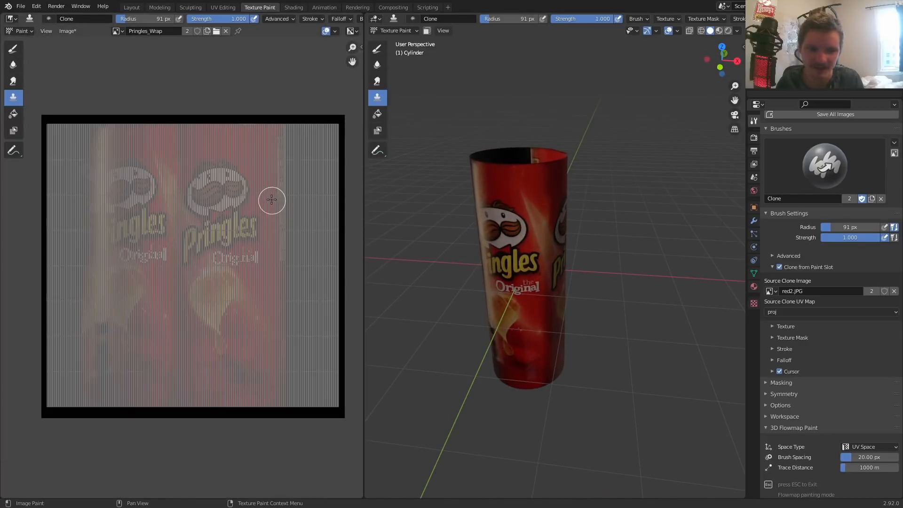
key(Tab)
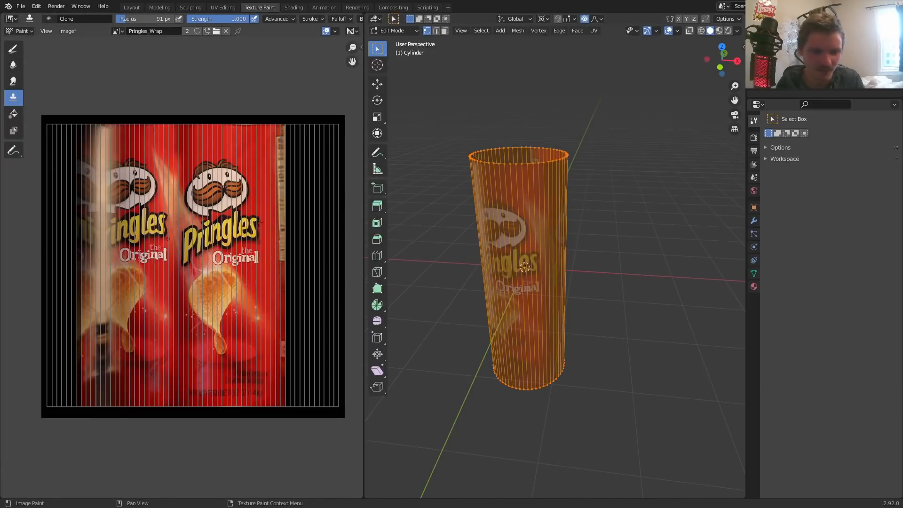
key(Tab)
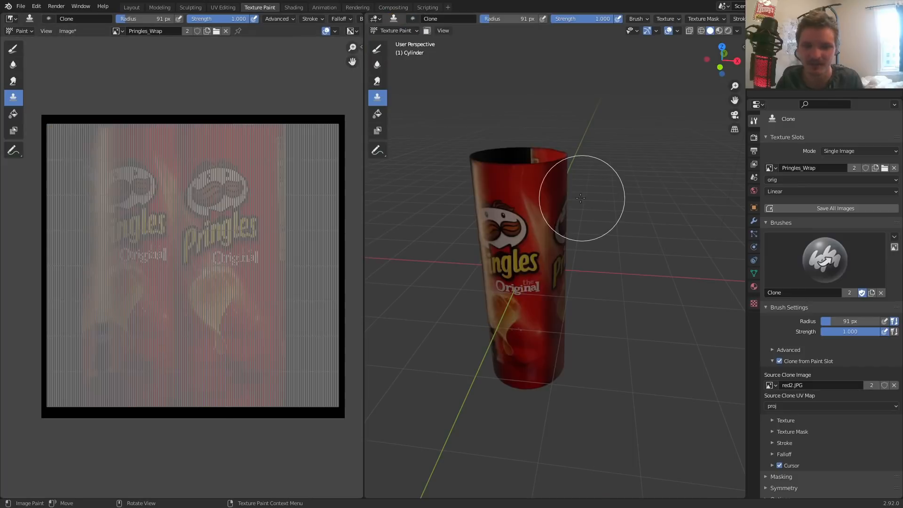
Save the file, then in the Layout workspace replace the camera's background image with red3.JPG
key(ctrl+s)
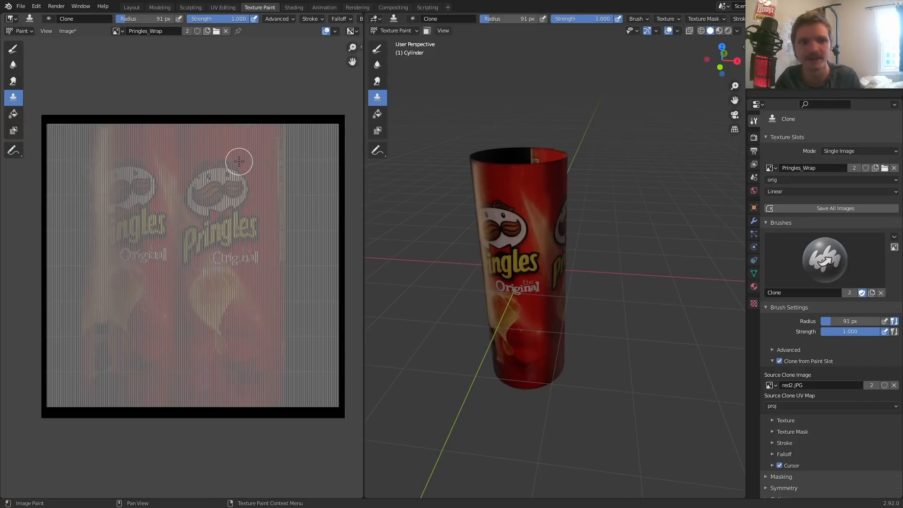
click(128, 8)
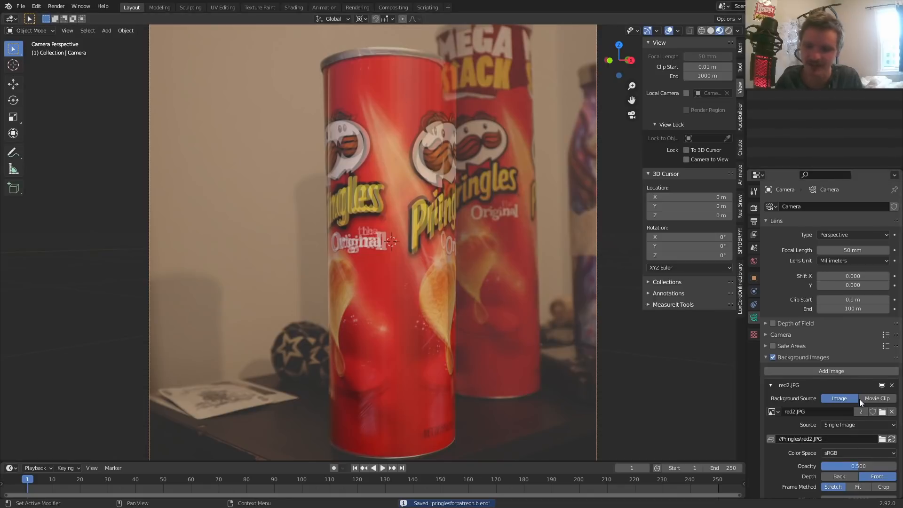
click(883, 412)
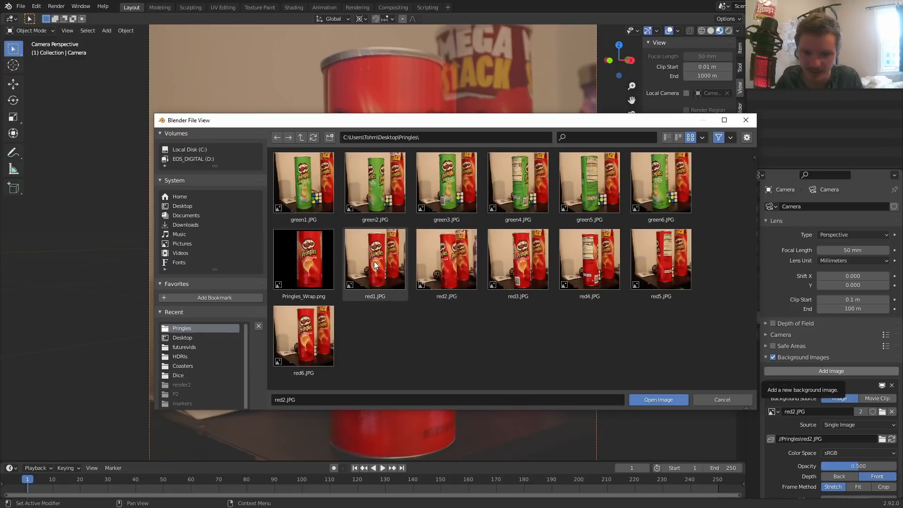
click(530, 267)
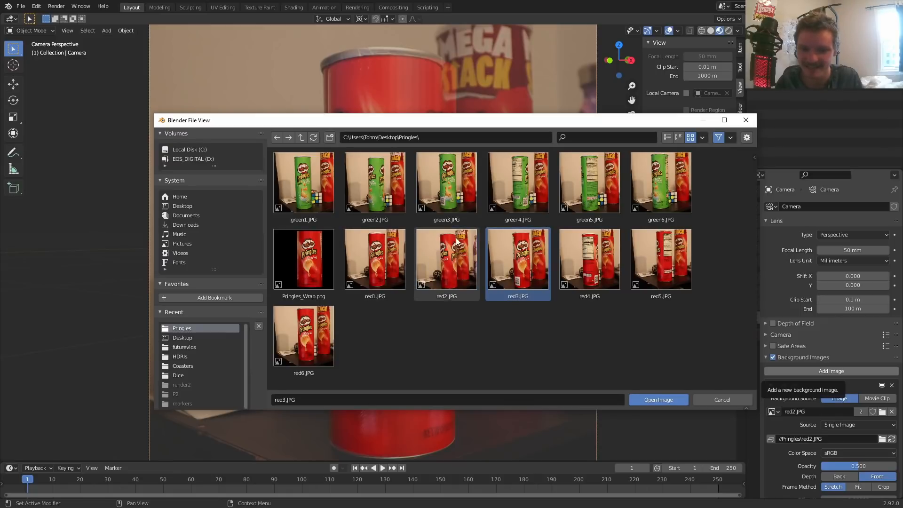
double_click(521, 254)
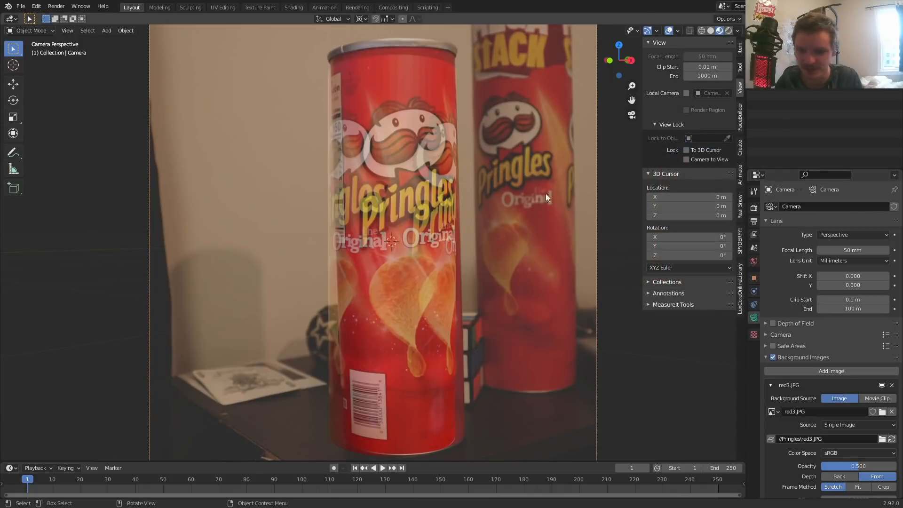
Rotate the cylinder about 71° around the global Z axis so its logo roughly matches the one in red3.JPG
click(436, 121)
scroll(442, 121, down, 1)
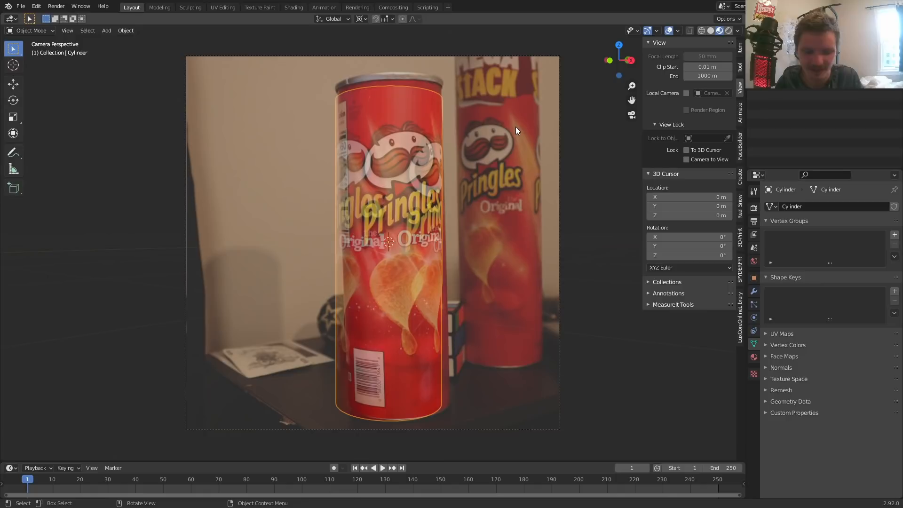
key(r)
key(z)
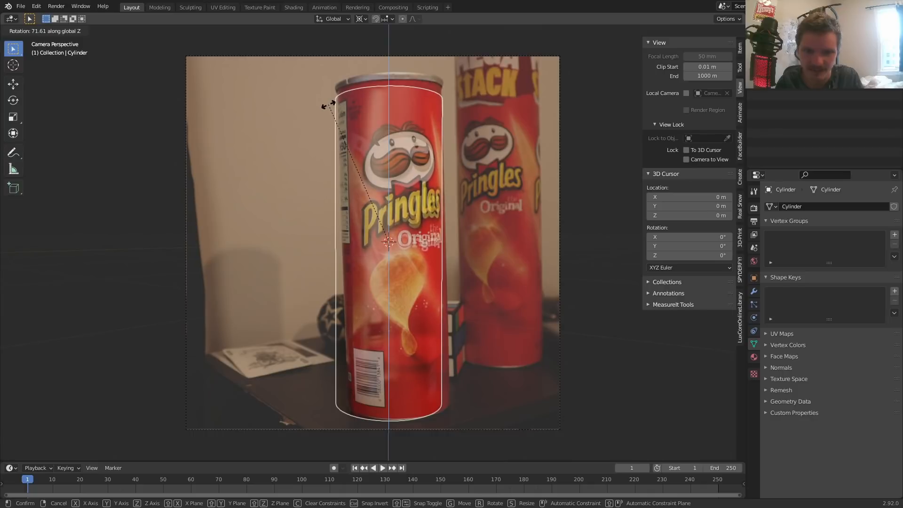
click(330, 104)
middle_drag(332, 105, 355, 134)
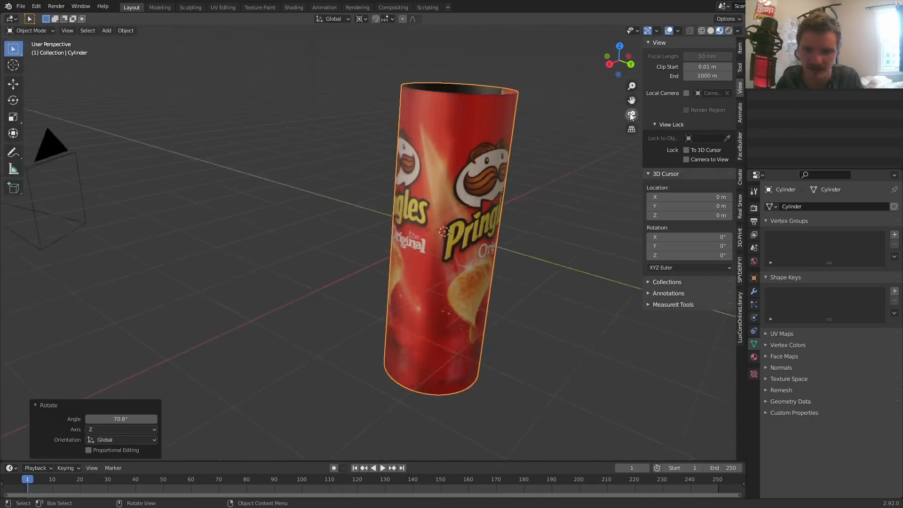
Fine-tune the cylinder's global Z rotation in camera view by about 0.97° and another 1.22° to match the photographed logo
key(KP_0)
key(r)
key(z)
click(468, 89)
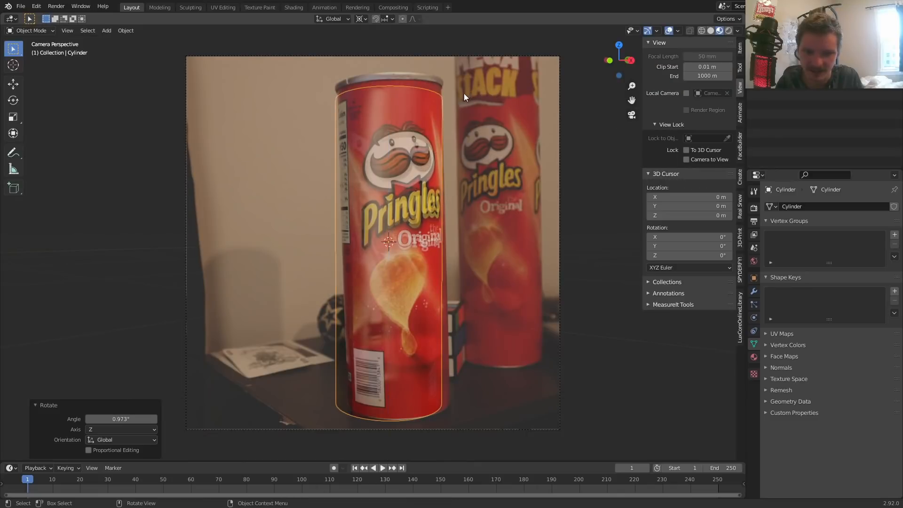
scroll(464, 93, up, 3)
key(r)
key(z)
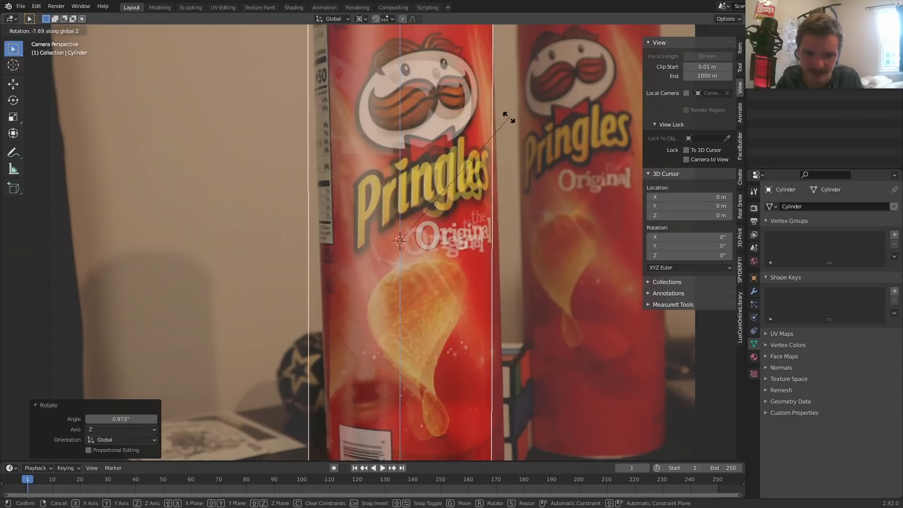
click(483, 111)
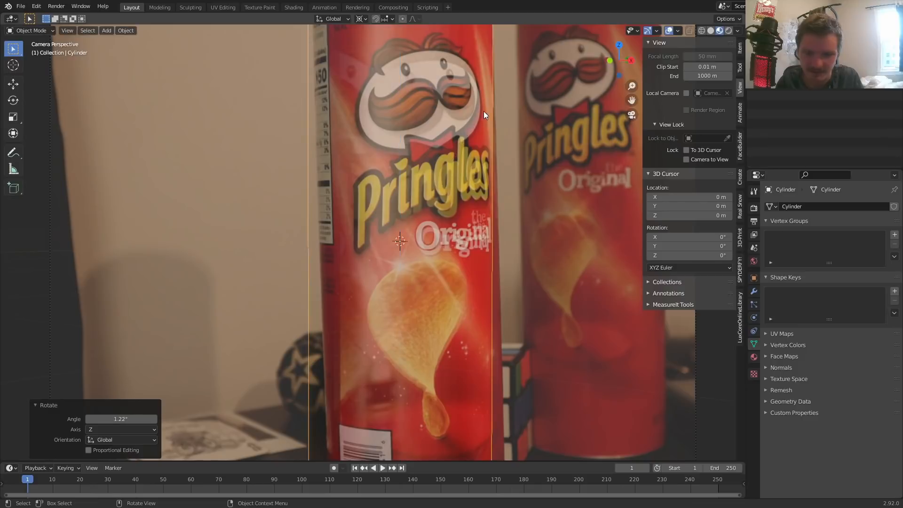
scroll(489, 118, down, 3)
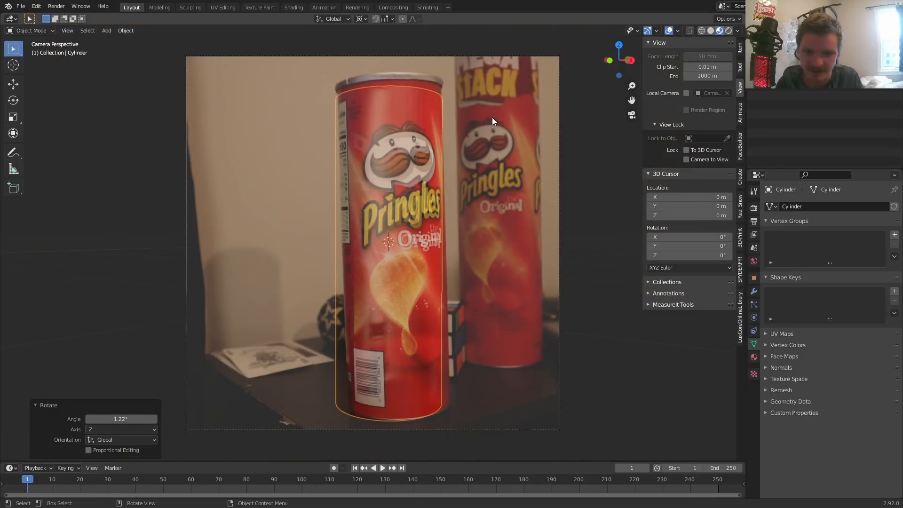
Enable Camera to View, move the cylinder to about X 0.113 m, Y 0.086 m, Z 0.028 m, and save the file
click(687, 159)
key(g)
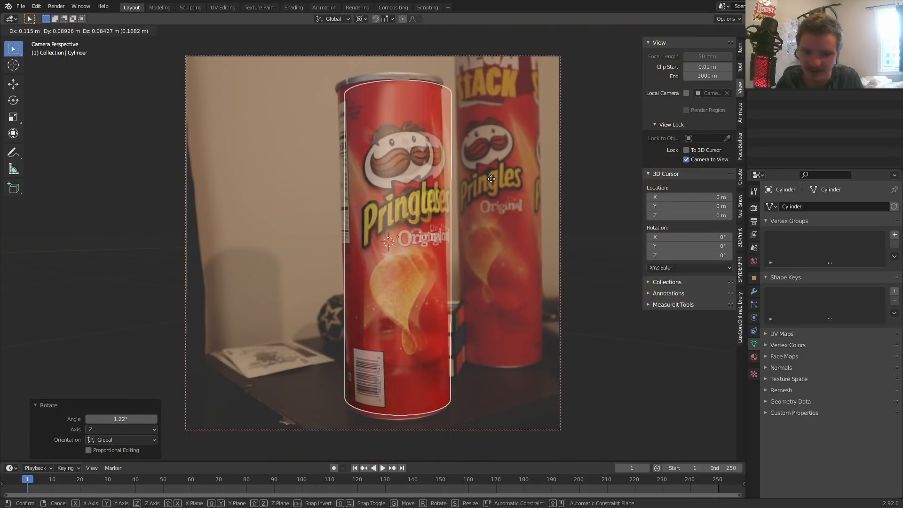
click(499, 183)
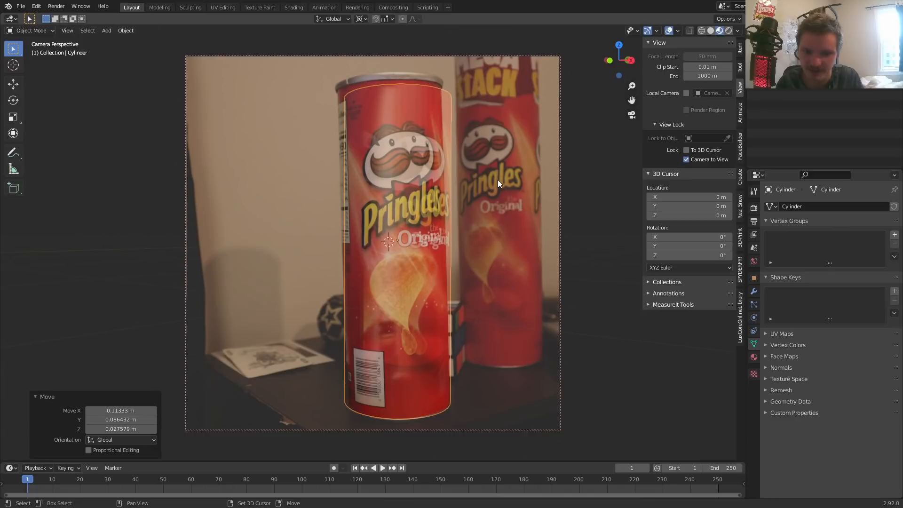
click(740, 48)
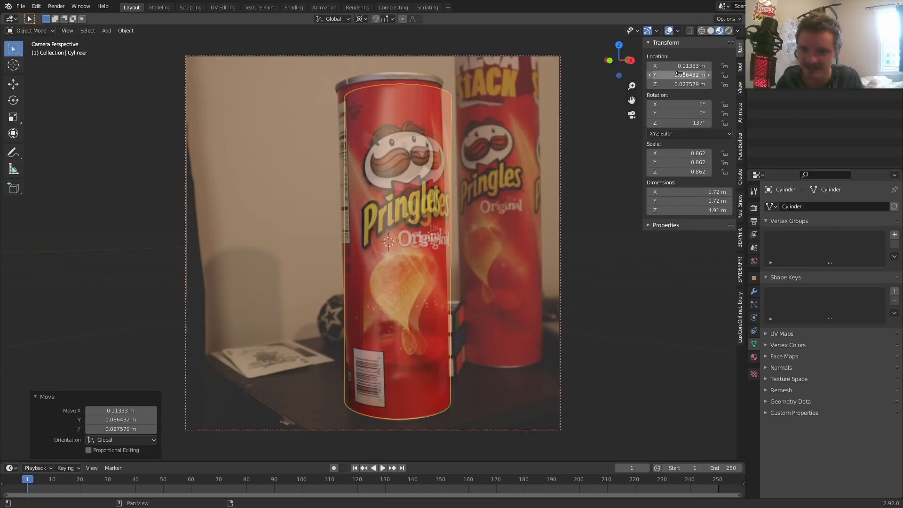
key(ctrl+s)
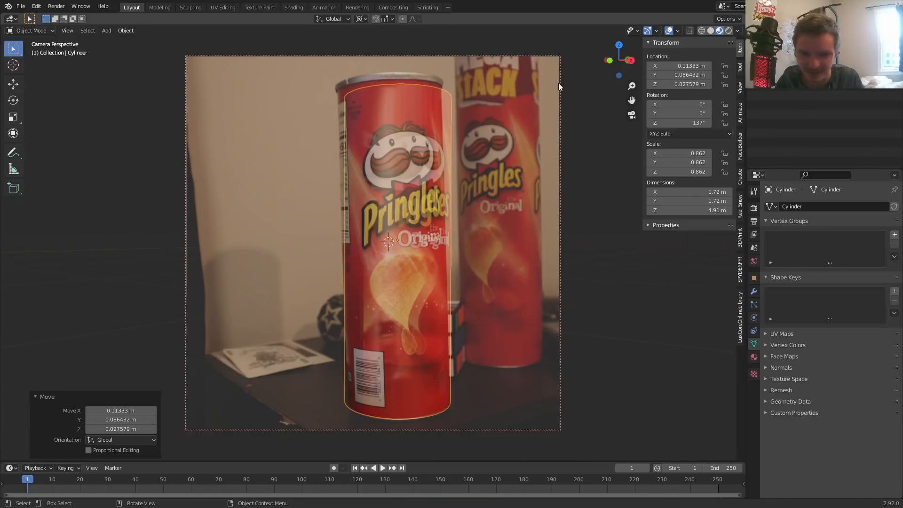
Tilt the cylinder about -1.19° and -1.07° in camera view and shift it to about X 0.075 m, Y 0.058 m, Z 0.056 m
key(r)
click(529, 78)
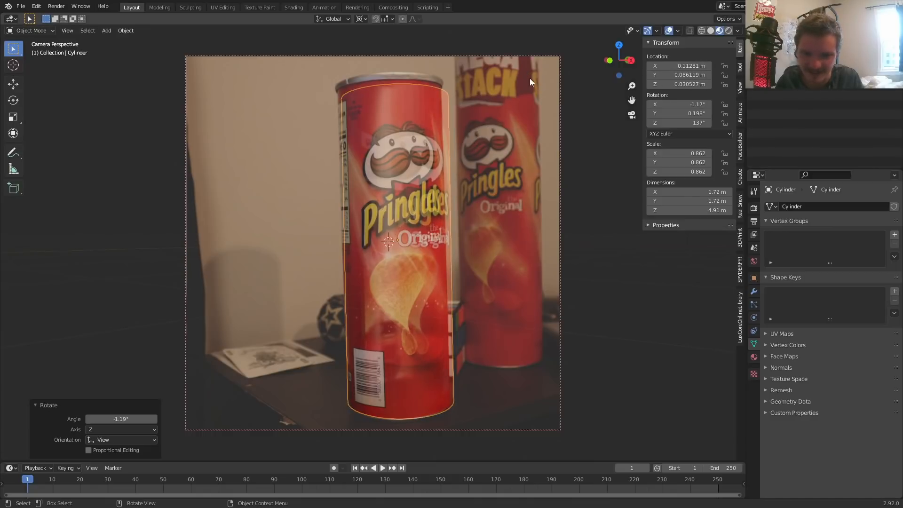
key(g)
click(521, 95)
key(r)
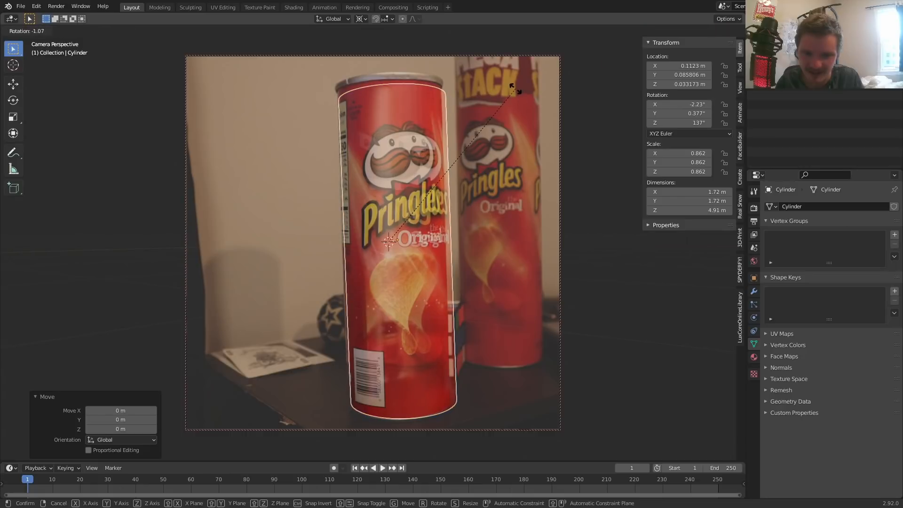
click(514, 88)
key(g)
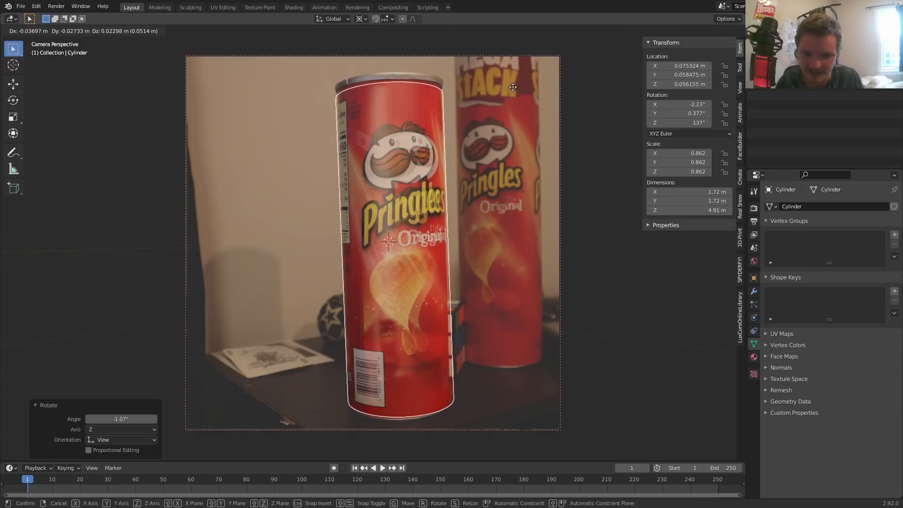
click(513, 87)
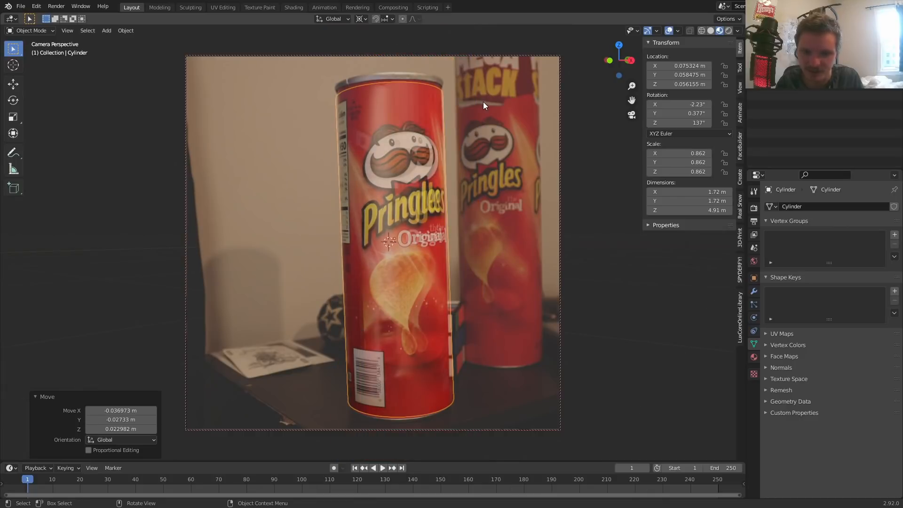
Set the transform orientation to Local and turn off Camera to View
click(347, 19)
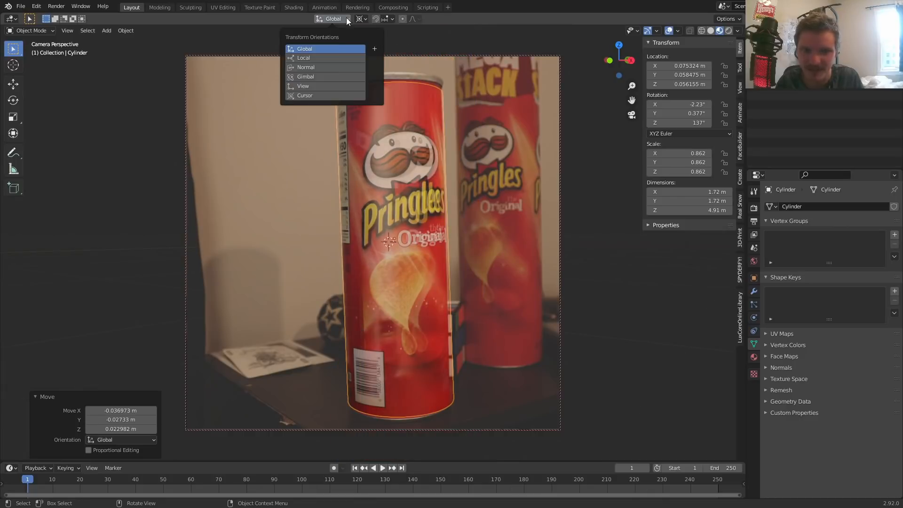
click(335, 55)
click(740, 88)
click(686, 159)
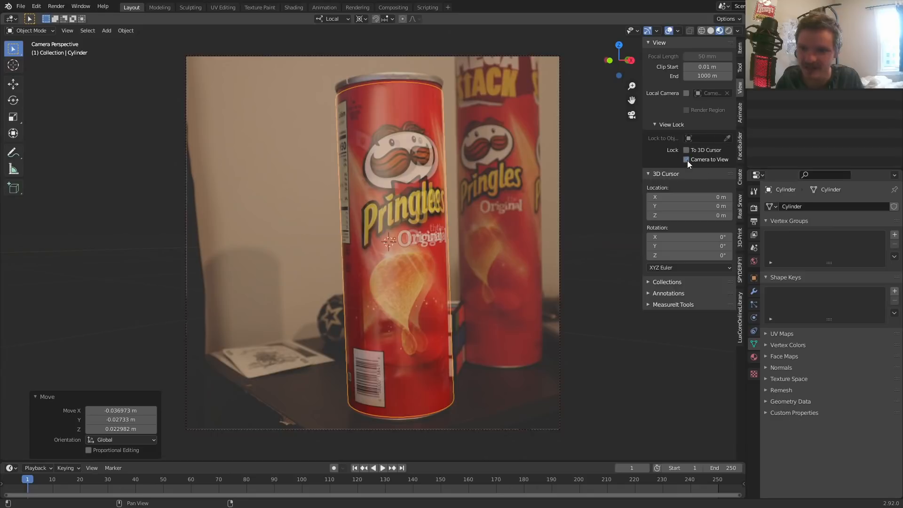
Try rotating the tilted cylinder around its local Z axis outside the camera view
key(KP_0)
key(r)
key(z)
key(z)
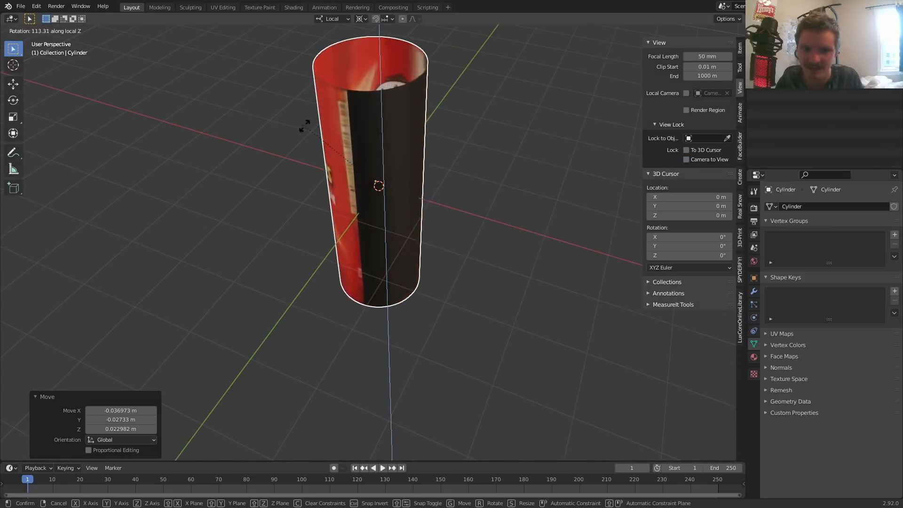
click(500, 125)
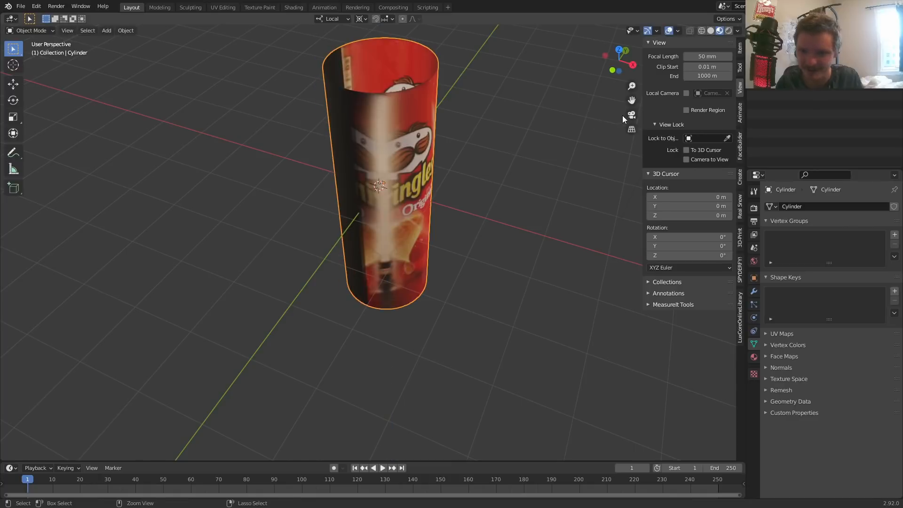
Rotate the cylinder about -6.1° around its local Z axis in camera view to align the logos, and save the file
click(632, 115)
key(r)
key(z)
key(z)
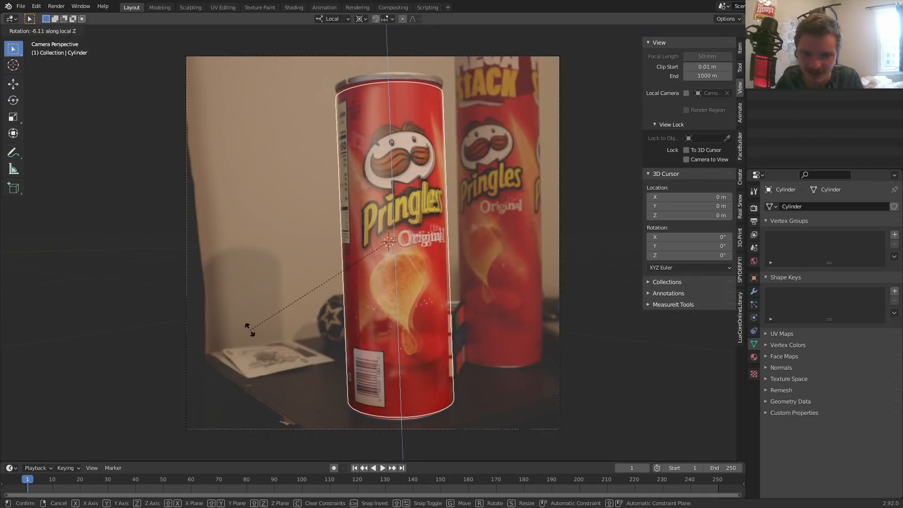
click(249, 328)
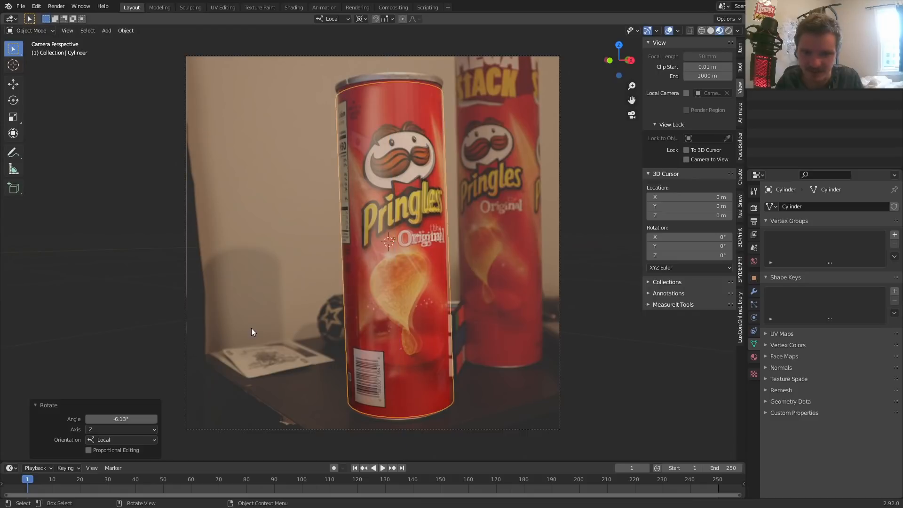
key(ctrl+s)
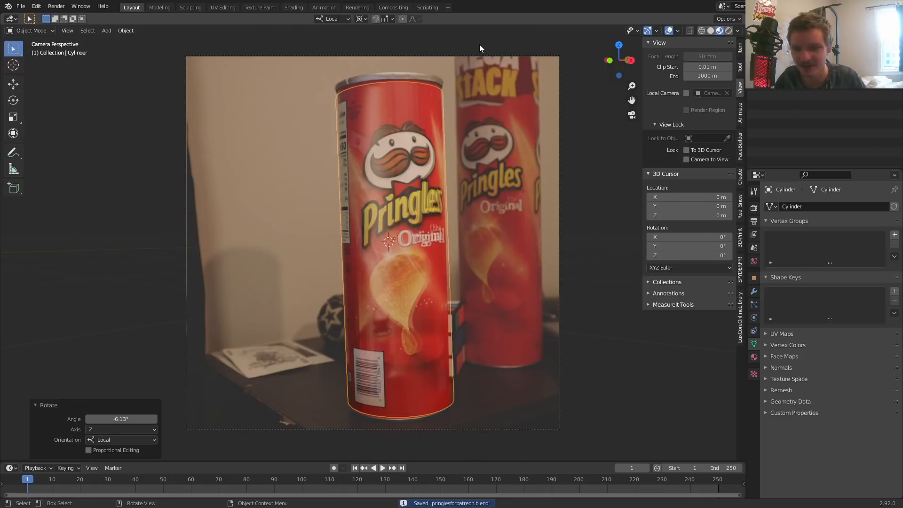
In the UV Editing workspace, make proj the active UV map and project the cylinder's UVs from the camera view
click(223, 7)
click(788, 288)
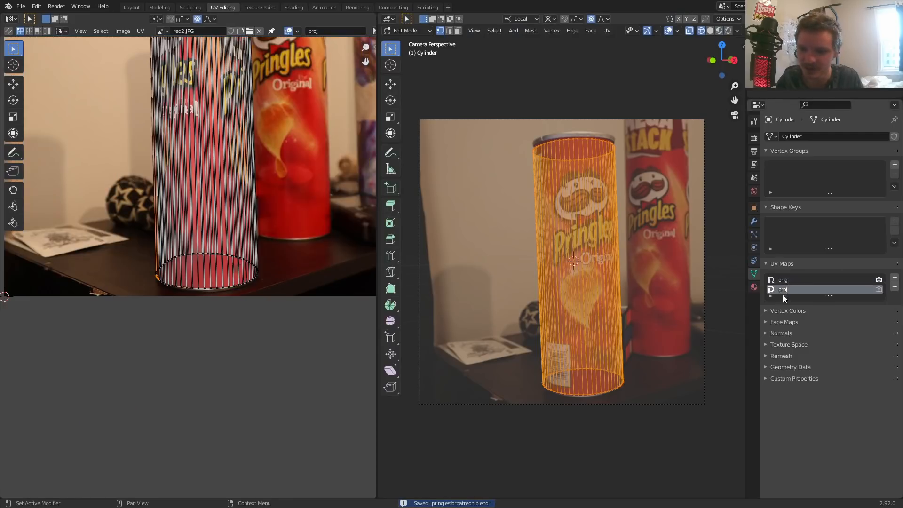
key(u)
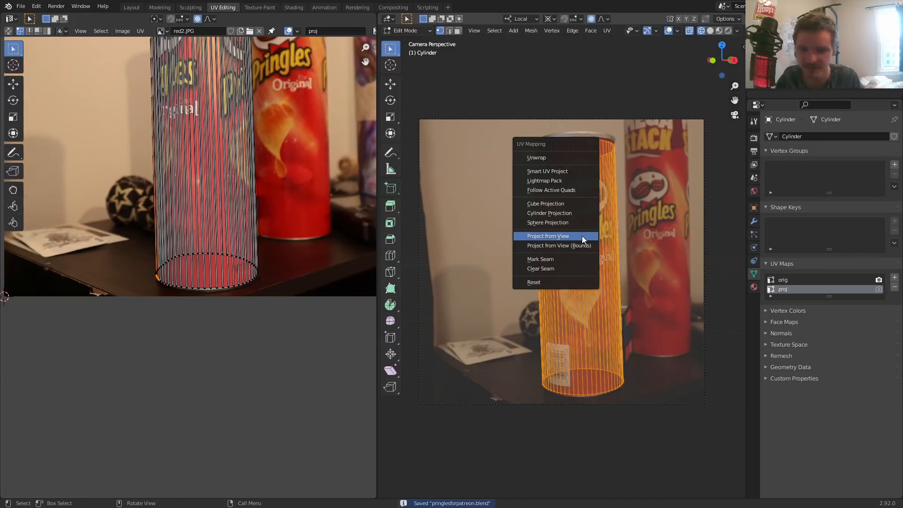
click(582, 236)
Display red3.JPG behind the projected UVs and maximize the UV editor
click(169, 29)
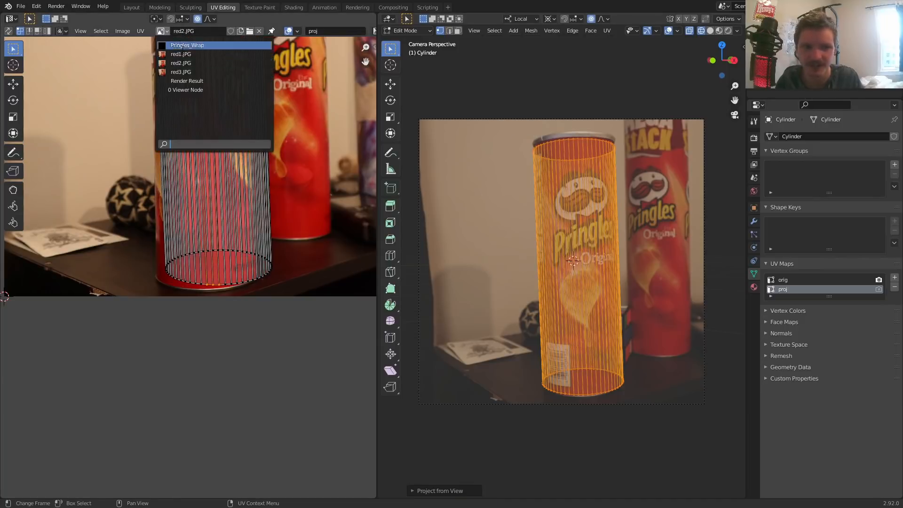
click(214, 72)
key(ctrl+space)
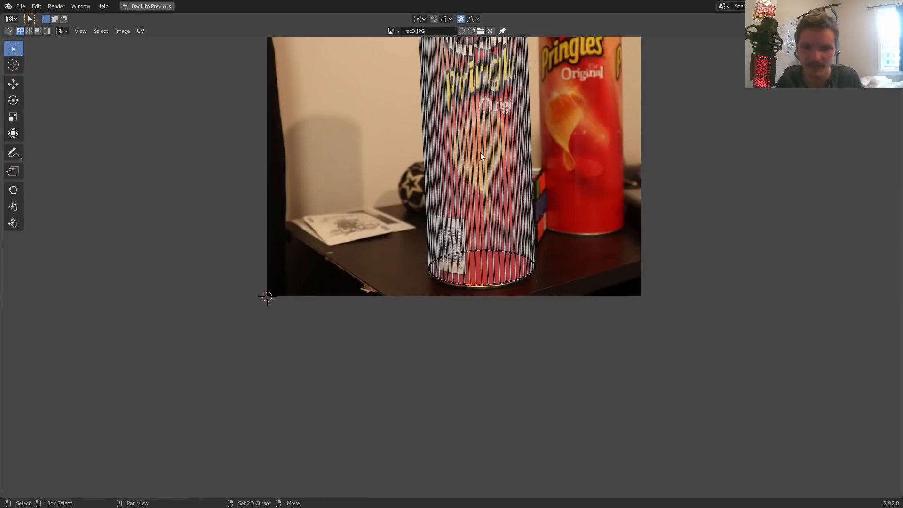
Move the UV ring of the can's upper end up so it meets the lower edge of the metal rim in the photo
middle_drag(481, 152, 430, 342)
scroll(417, 265, up, 4)
middle_drag(400, 225, 448, 438)
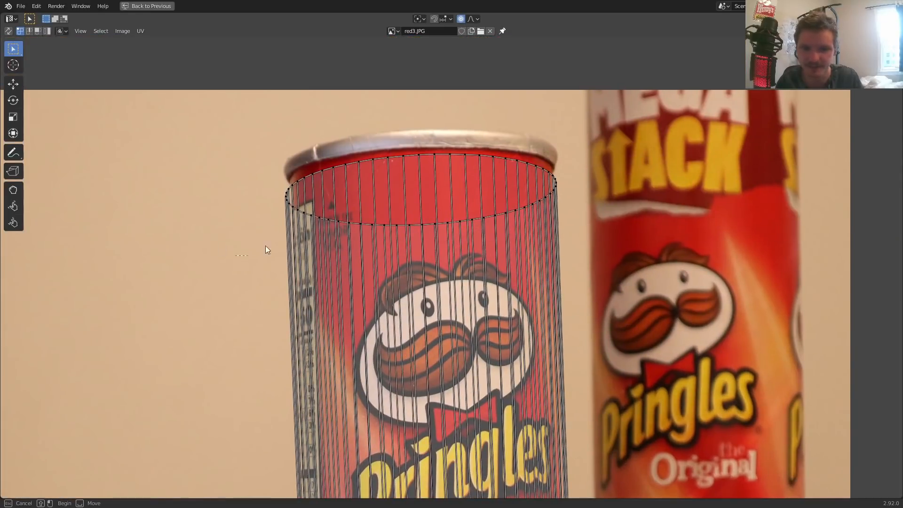
drag(266, 249, 670, 127)
key(g)
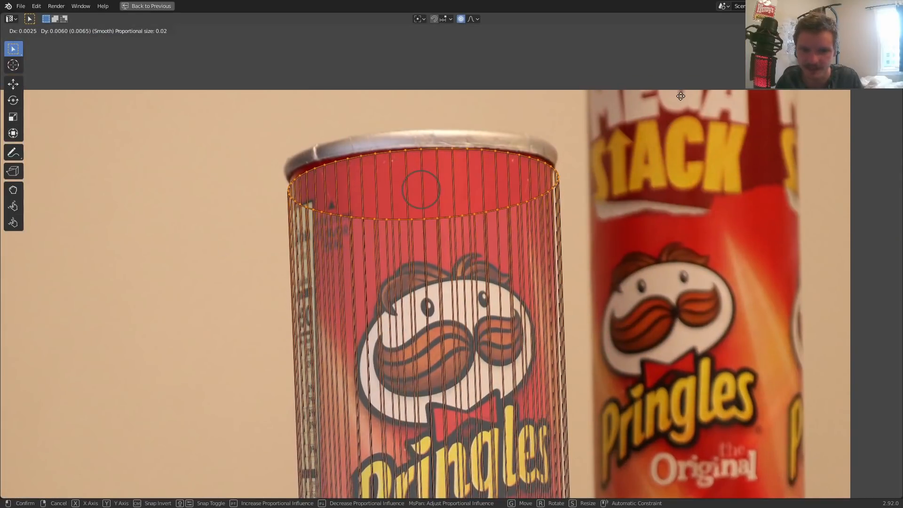
click(681, 100)
Pull the UVs at the right end of the upper ring inward to the can's edge, with a proportional size of 0.06
scroll(605, 149, up, 1)
drag(638, 182, 578, 123)
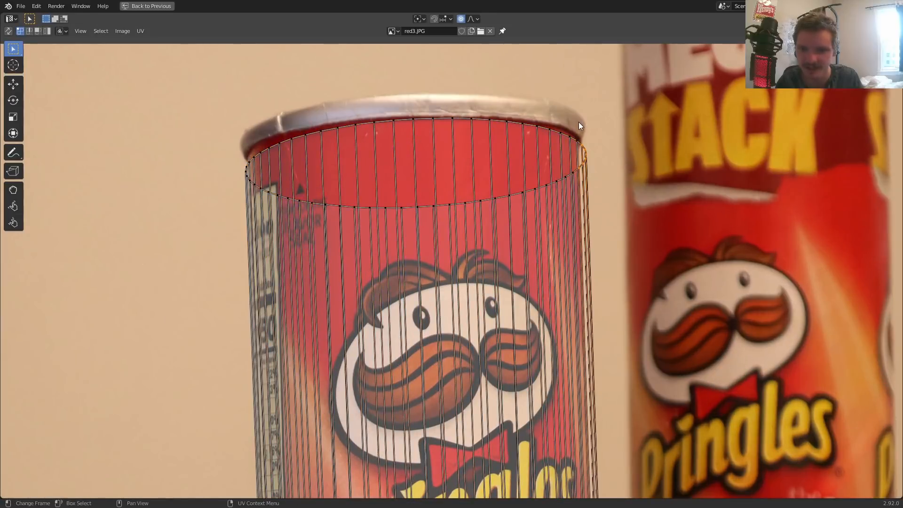
key(g)
click(571, 109)
key(ctrl+z)
key(g)
scroll(576, 113, down, 3)
scroll(576, 113, down, 7)
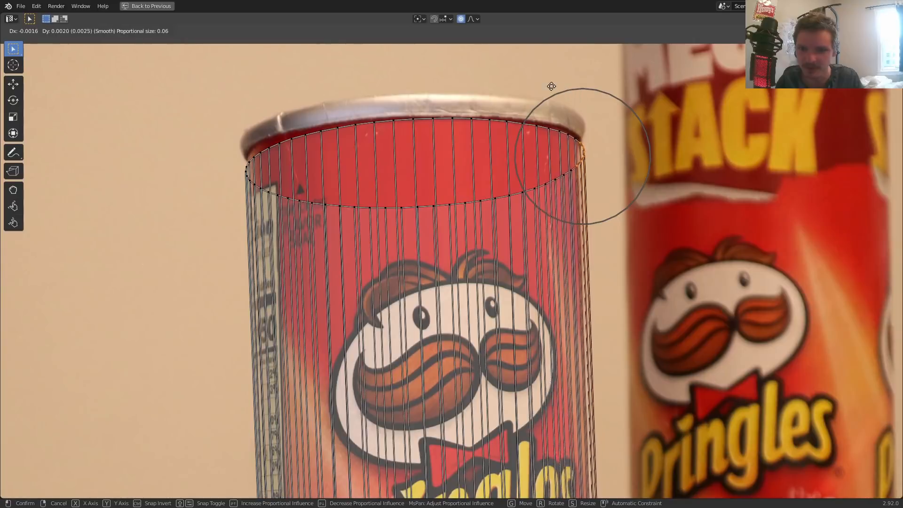
click(508, 63)
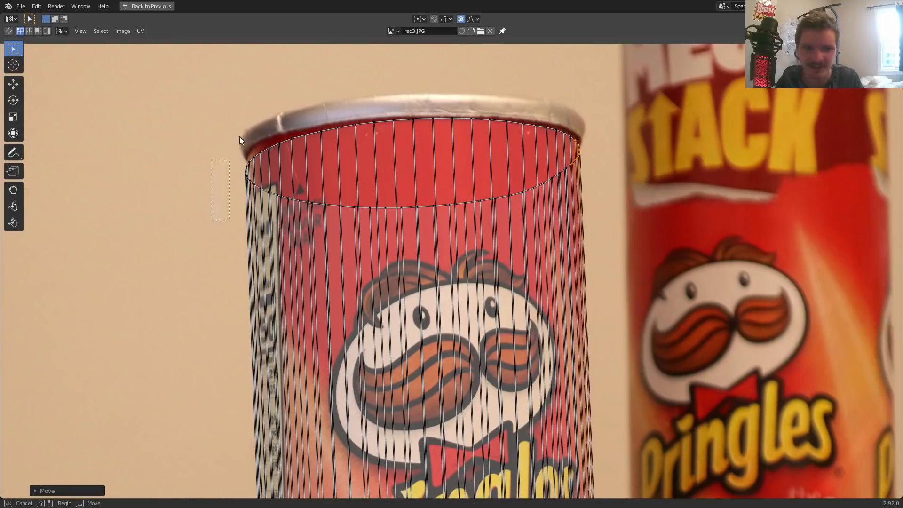
Move the UVs at the left end of the upper ring up to the rim, with a proportional size of 0.06
drag(239, 136, 258, 181)
key(g)
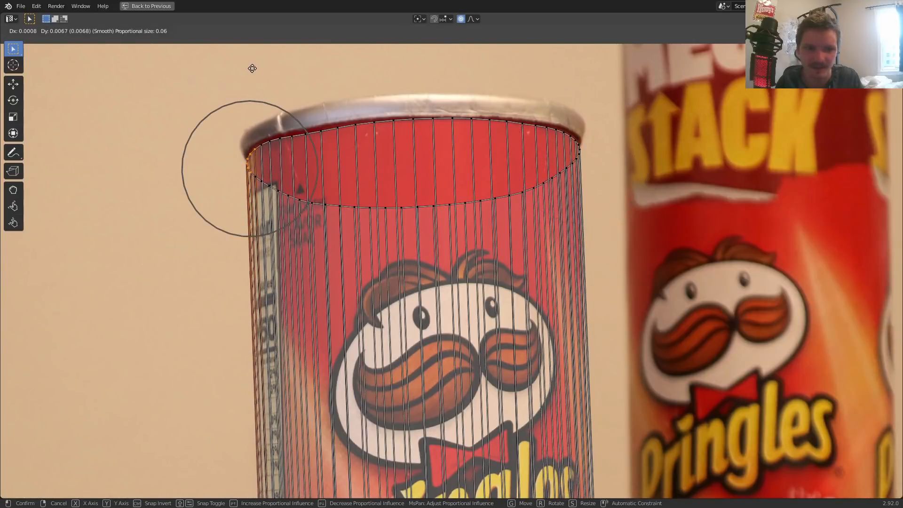
click(252, 69)
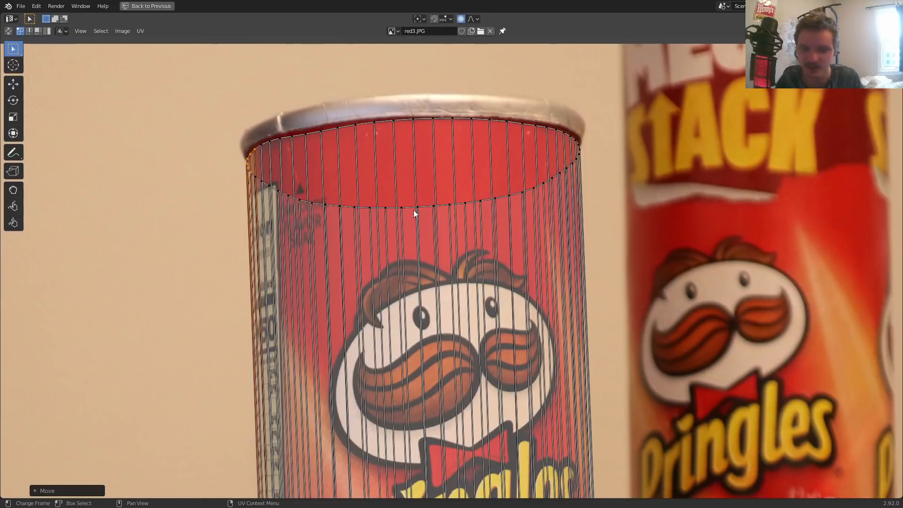
scroll(424, 217, down, 4)
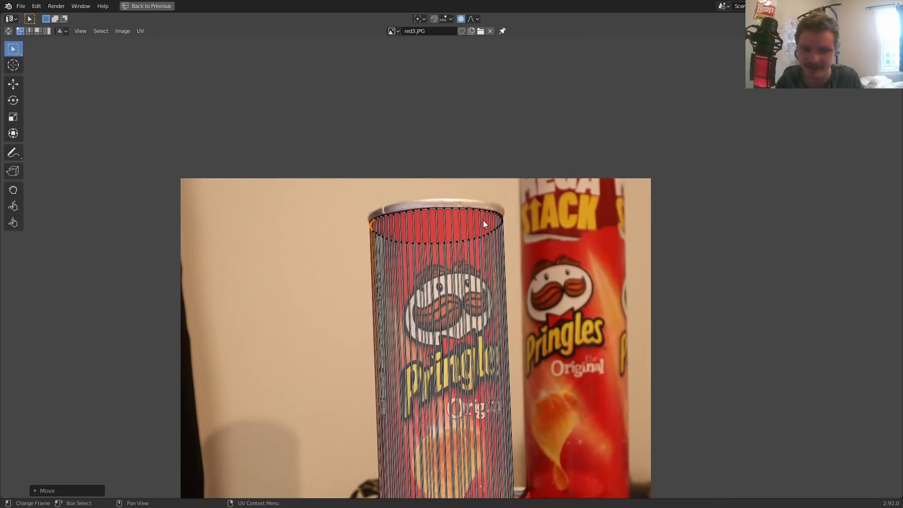
key(ctrl+space)
middle_drag(541, 197, 719, 160)
click(734, 115)
key(ctrl+space)
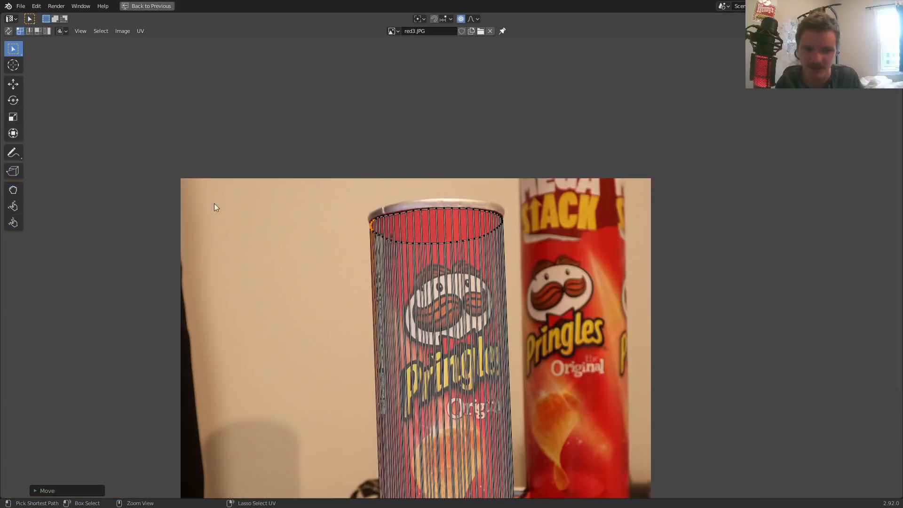
Nudge individual UVs along the left part of the upper ring's back edge up to the metal rim, with a proportional size of 0.03
scroll(214, 203, up, 4)
scroll(404, 187, up, 2)
middle_drag(237, 133, 387, 286)
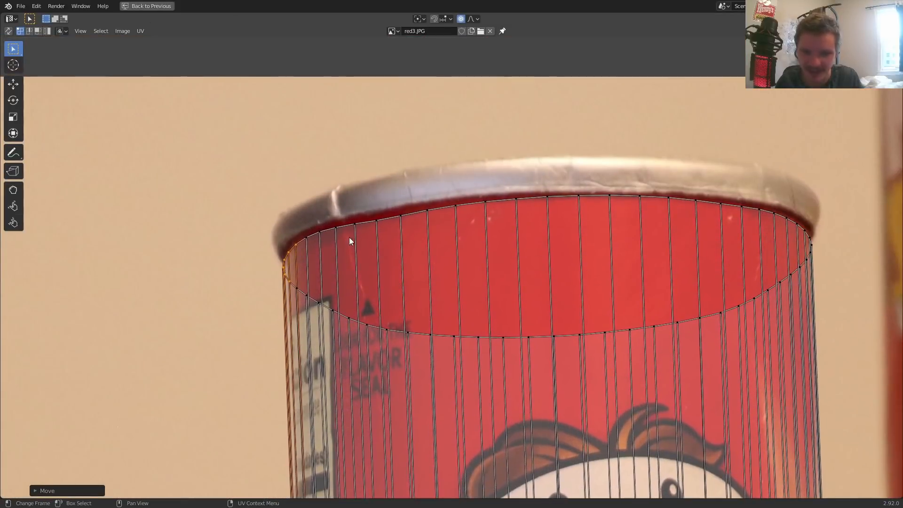
click(379, 216)
key(g)
scroll(386, 209, up, 11)
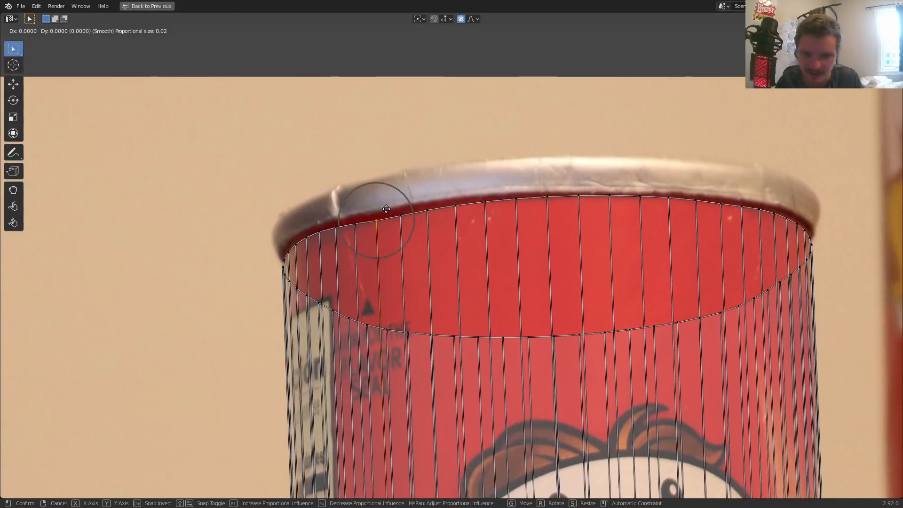
scroll(386, 205, down, 4)
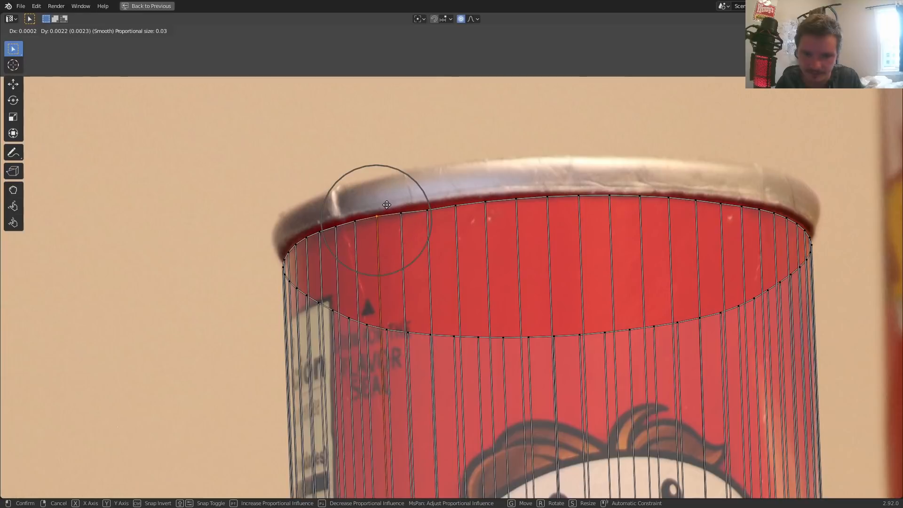
click(386, 205)
key(g)
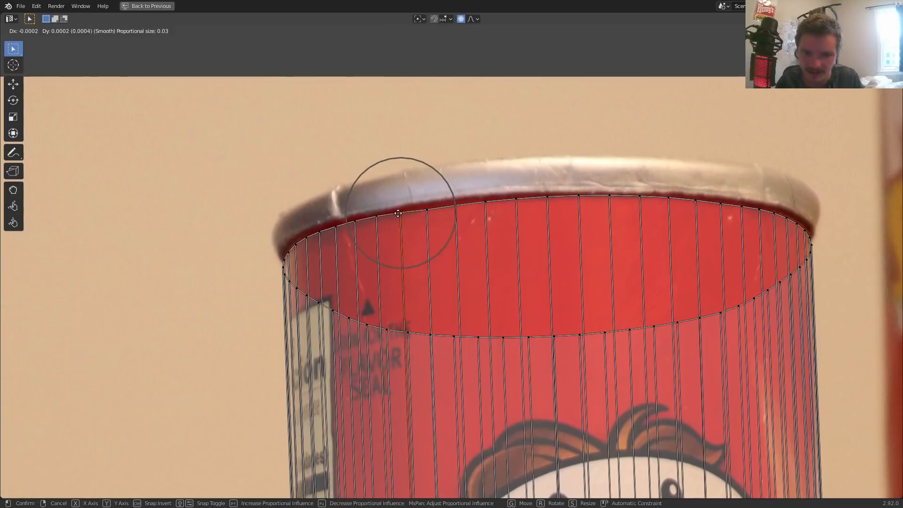
click(427, 216)
key(g)
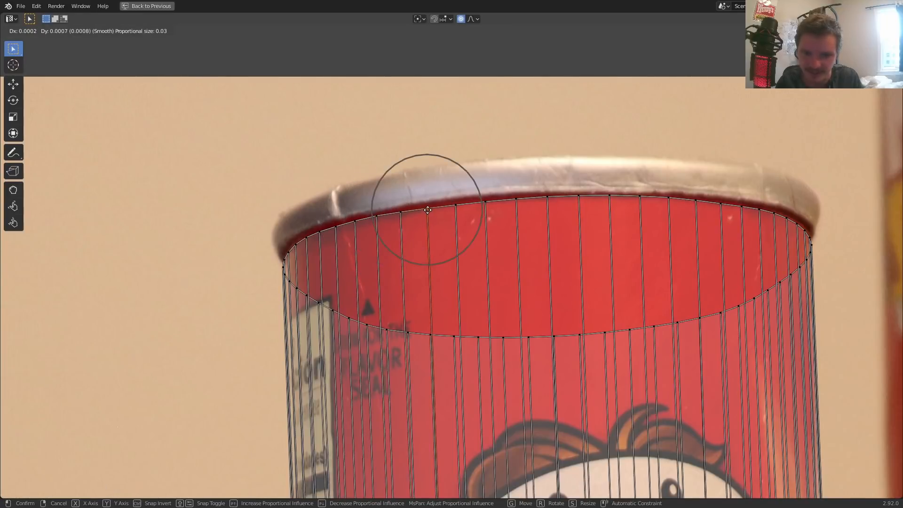
click(427, 213)
Fine-tune both outer ends of the upper UV ring to the can's silhouette, with a proportional size of 0.03
click(287, 258)
key(g)
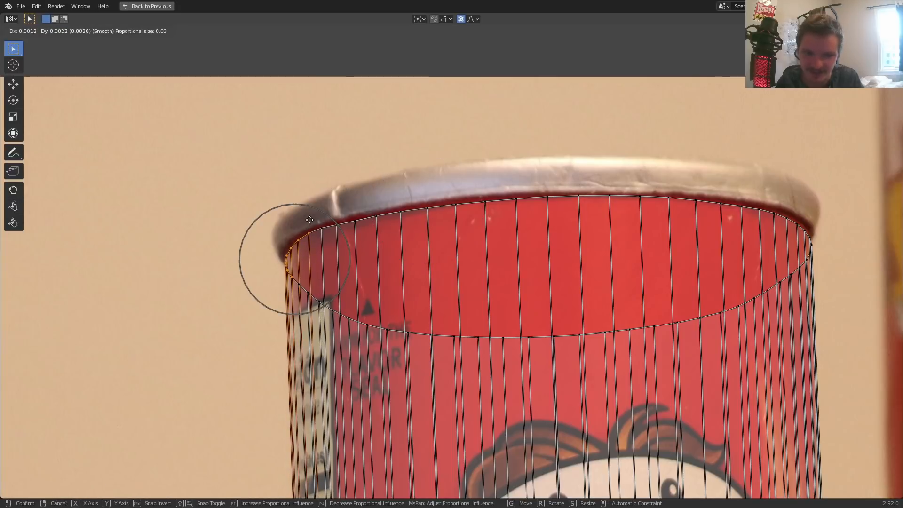
click(310, 220)
drag(820, 238, 823, 235)
key(g)
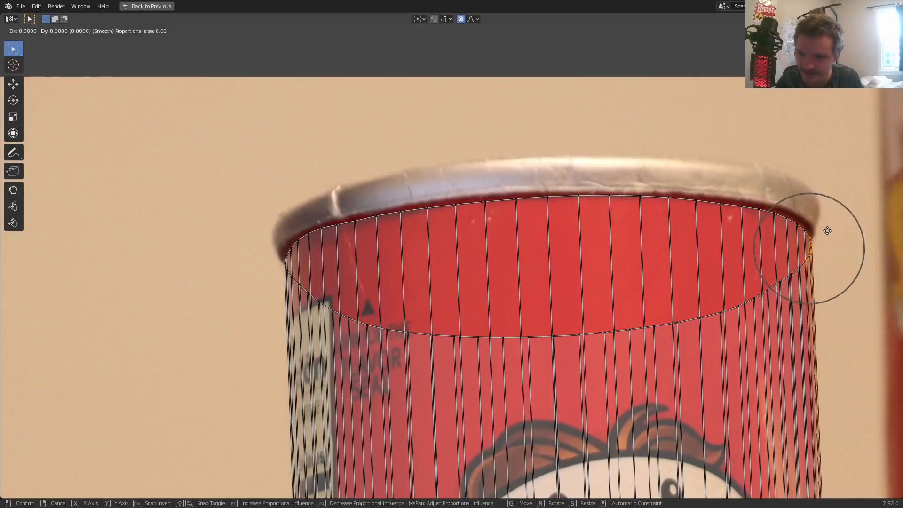
click(830, 220)
Select the UV ring at the can's base and move it slightly down and left onto the photographed base edge
scroll(662, 250, down, 6)
middle_drag(534, 355, 446, 139)
scroll(424, 160, up, 6)
middle_drag(379, 146, 400, 346)
scroll(394, 337, down, 1)
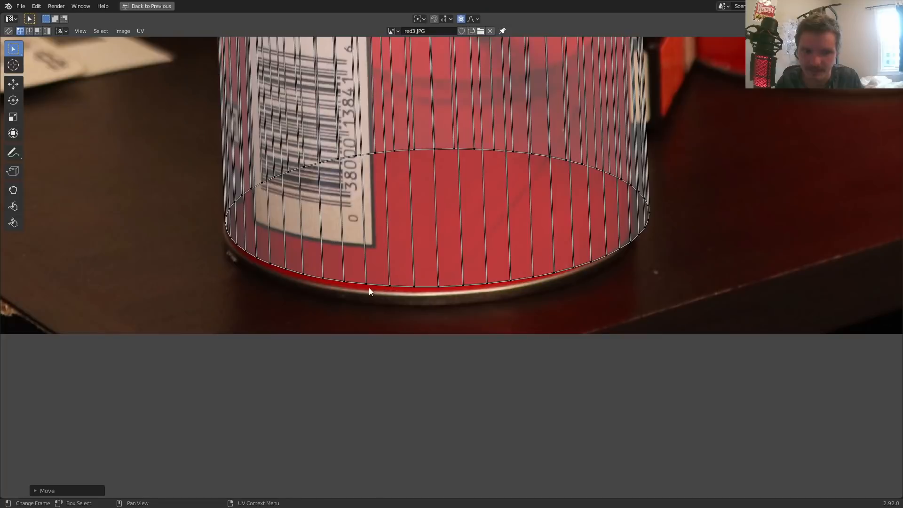
drag(152, 360, 801, 80)
key(g)
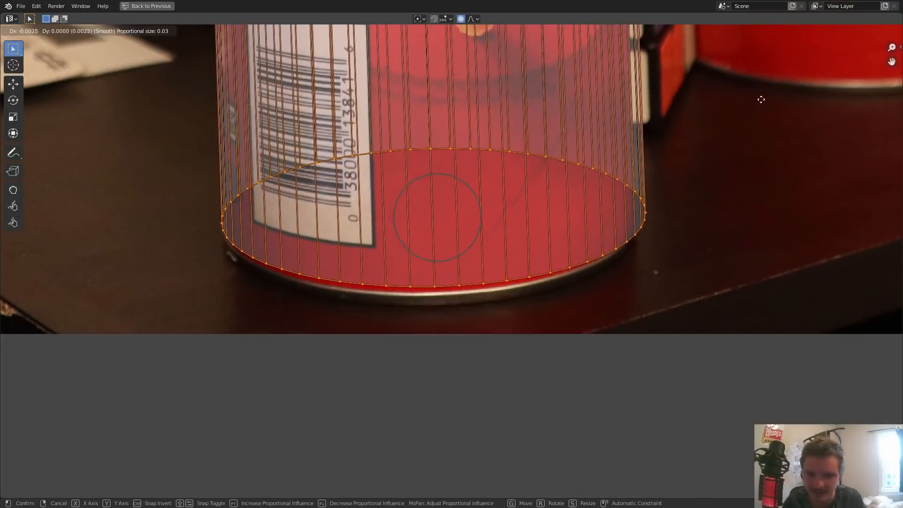
click(727, 85)
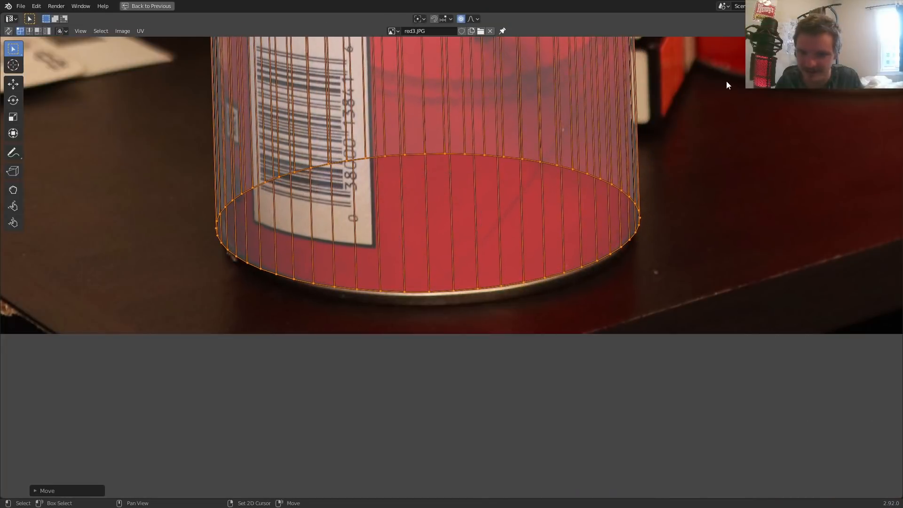
Pull the UVs at the right end of the base ring inward to the can's edge, with a proportional size of 0.03
middle_drag(691, 144, 498, 241)
drag(463, 354, 395, 263)
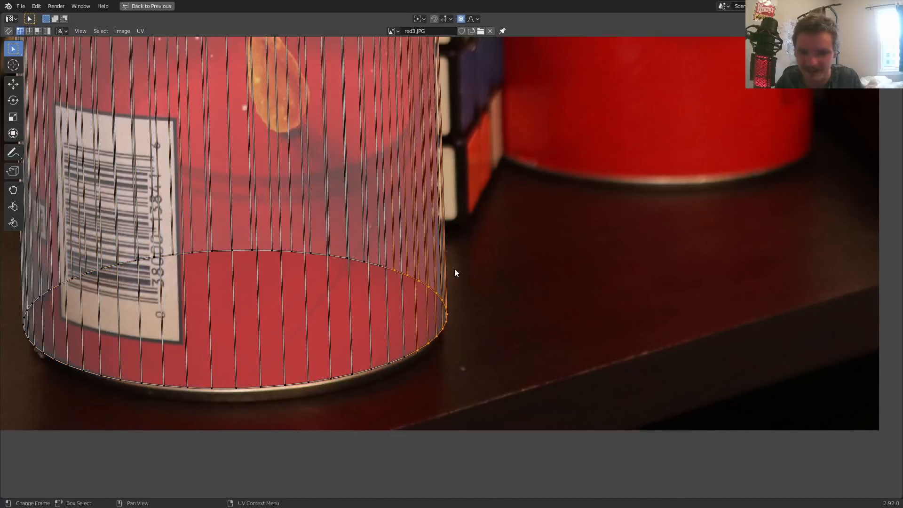
key(g)
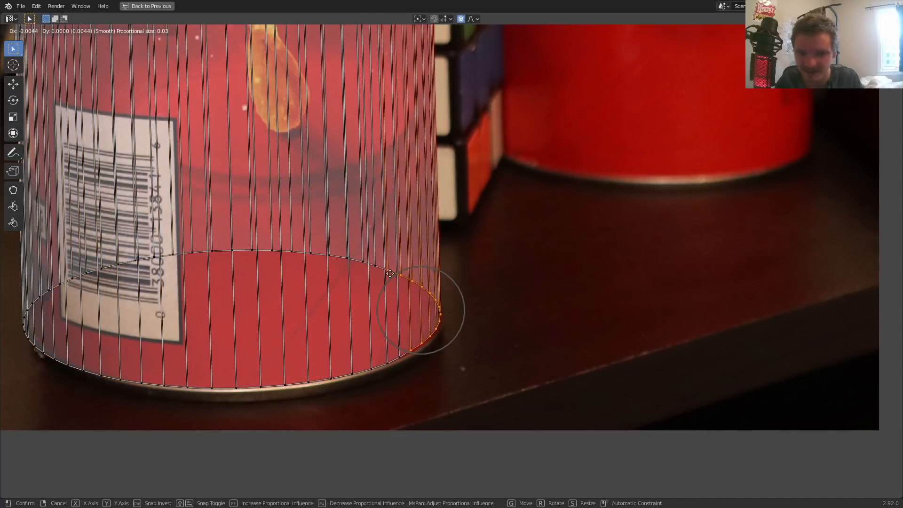
click(391, 273)
Pull the UVs at the left end of the base ring inward to the can's edge, with a proportional size of 0.04
ctrl+scroll(293, 290, left, 5)
scroll(293, 290, up, 2)
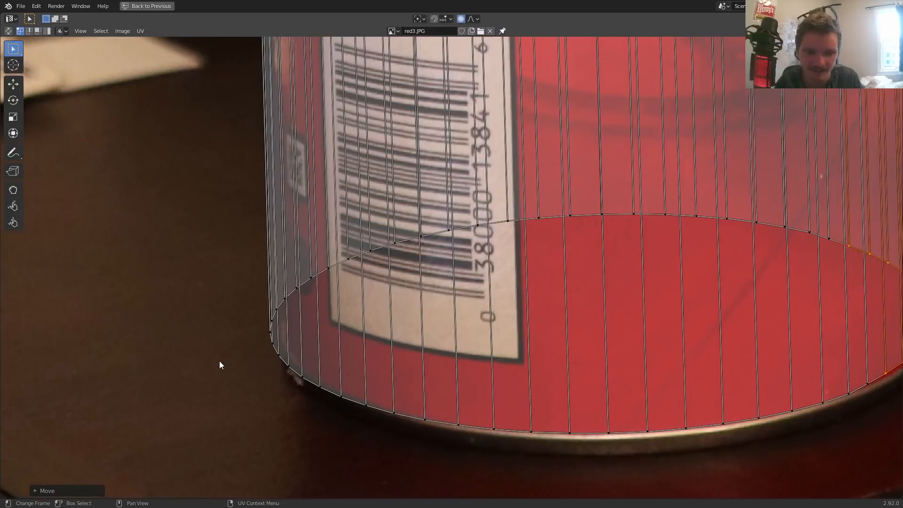
drag(219, 361, 291, 296)
key(g)
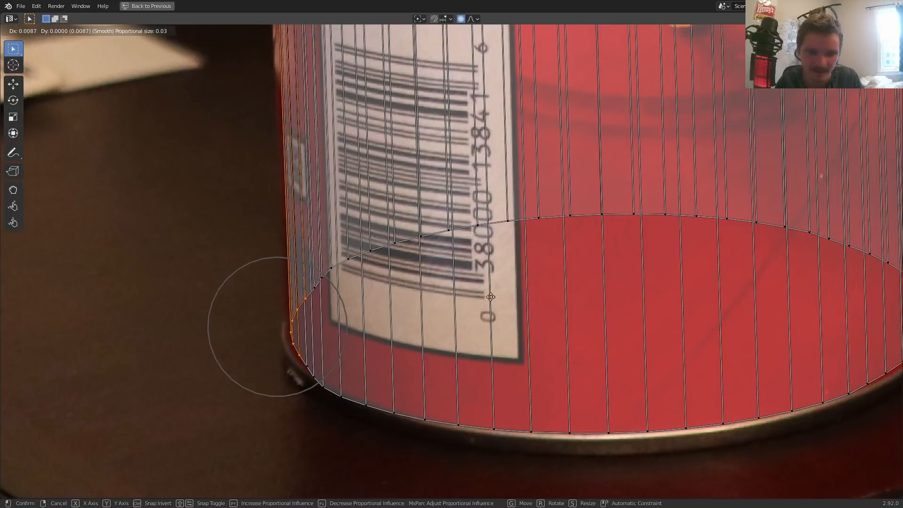
click(447, 298)
key(ctrl+z)
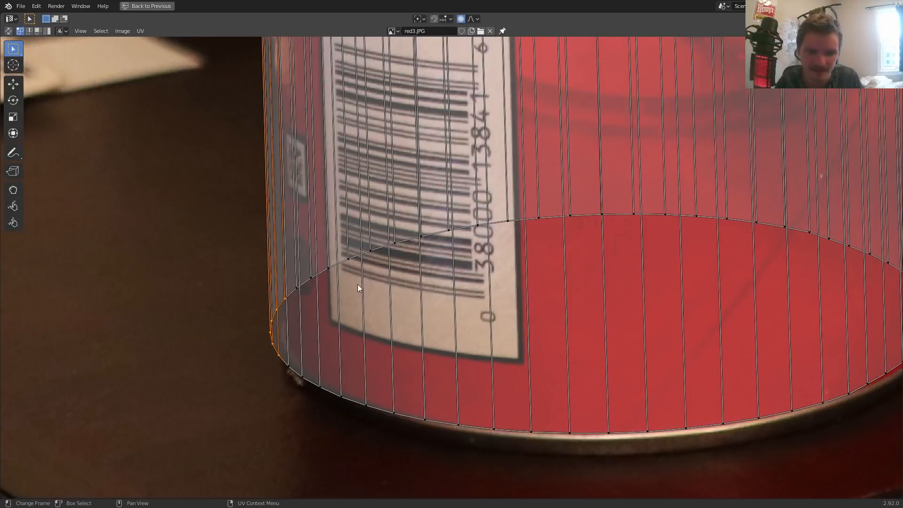
key(g)
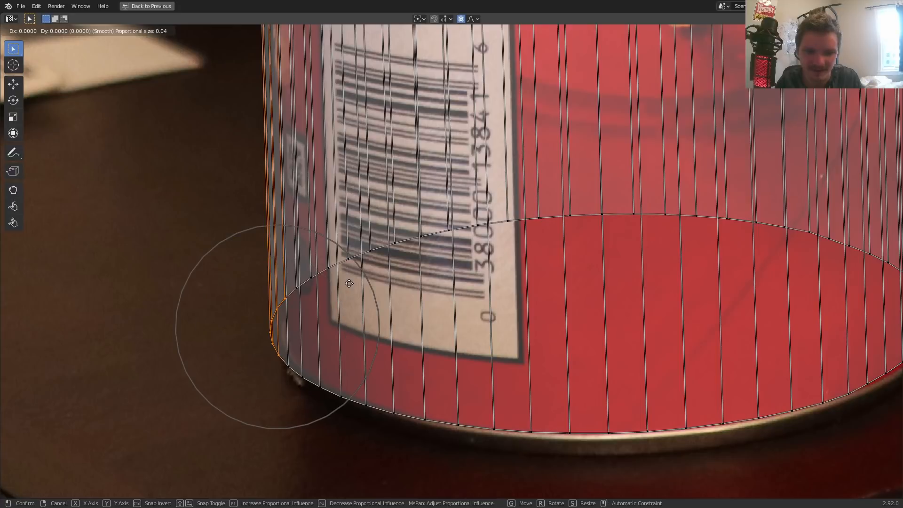
click(504, 277)
Save the file, put the cylinder in Object Mode and restore the split UV Editing layout
key(shift+F10)
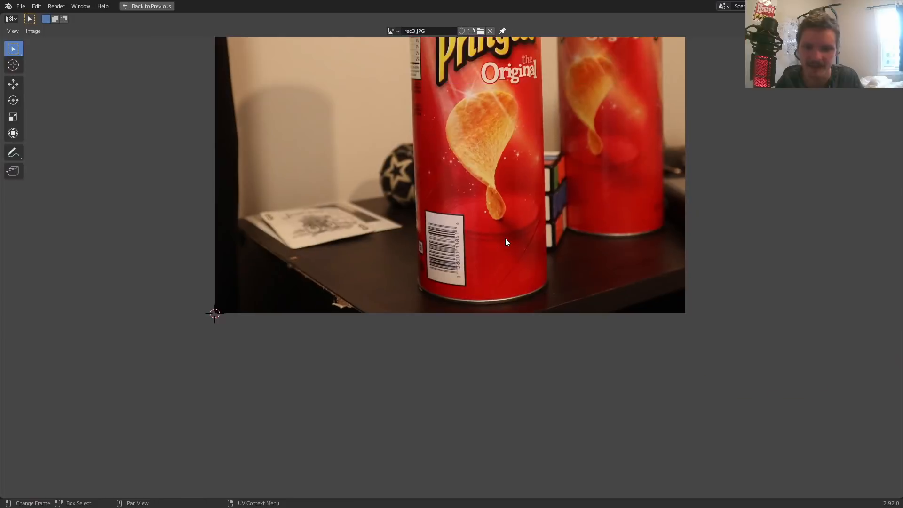
scroll(505, 238, down, 3)
key(ctrl+s)
middle_drag(458, 107, 408, 211)
key(Tab)
key(Tab)
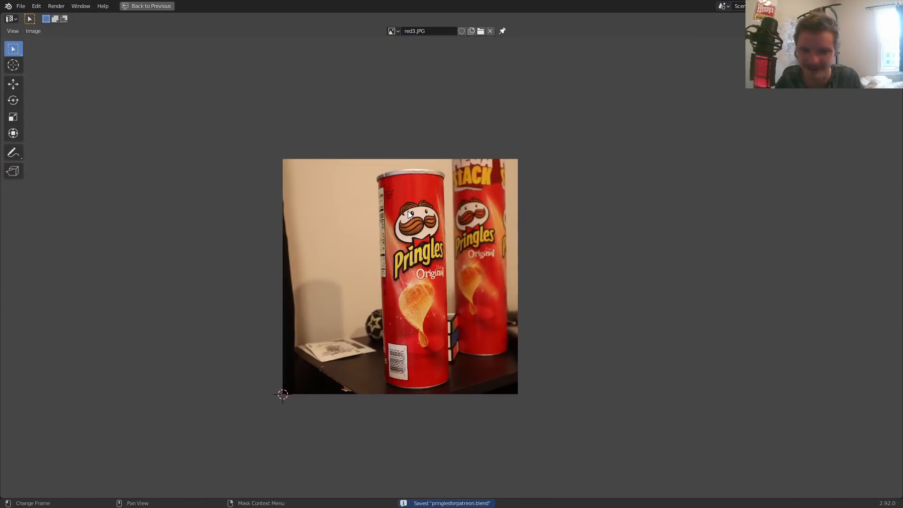
key(ctrl+space)
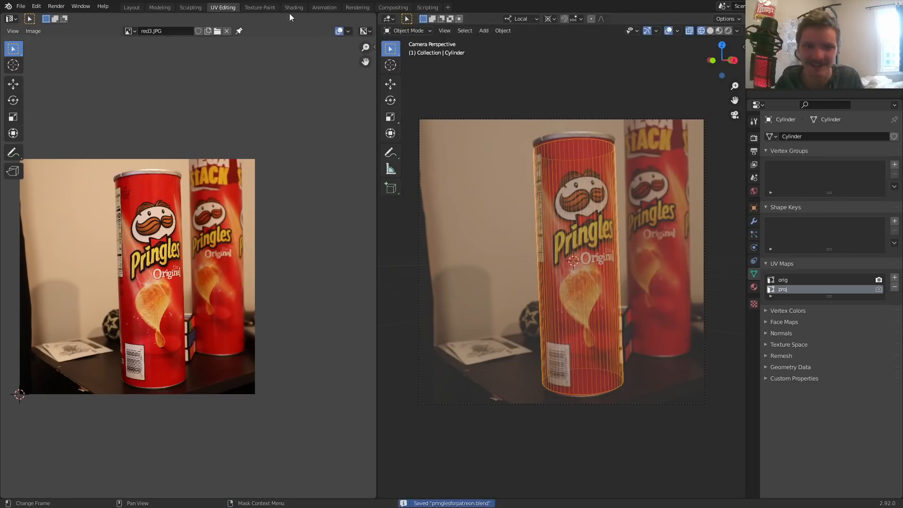
In the Texture Paint workspace, set the paint UV map to orig and the clone source image to red3.JPG, and save the file
click(272, 7)
click(789, 178)
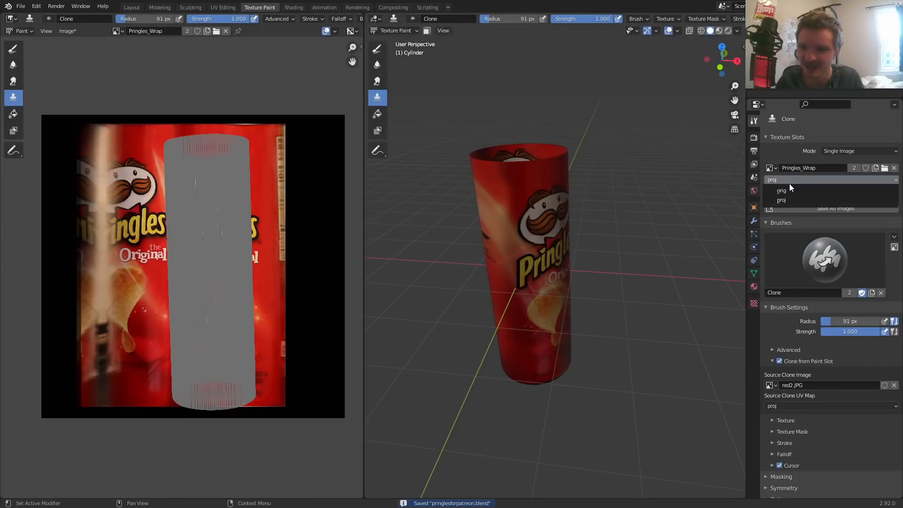
click(790, 188)
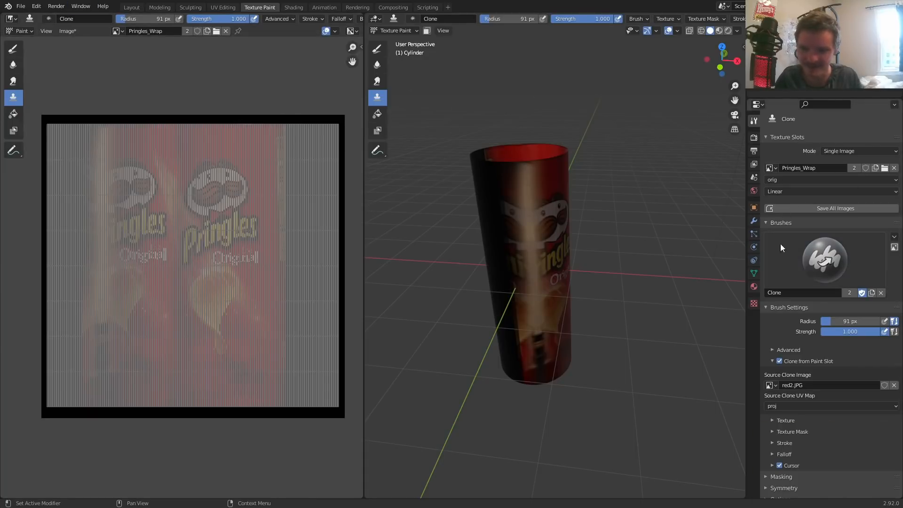
click(771, 385)
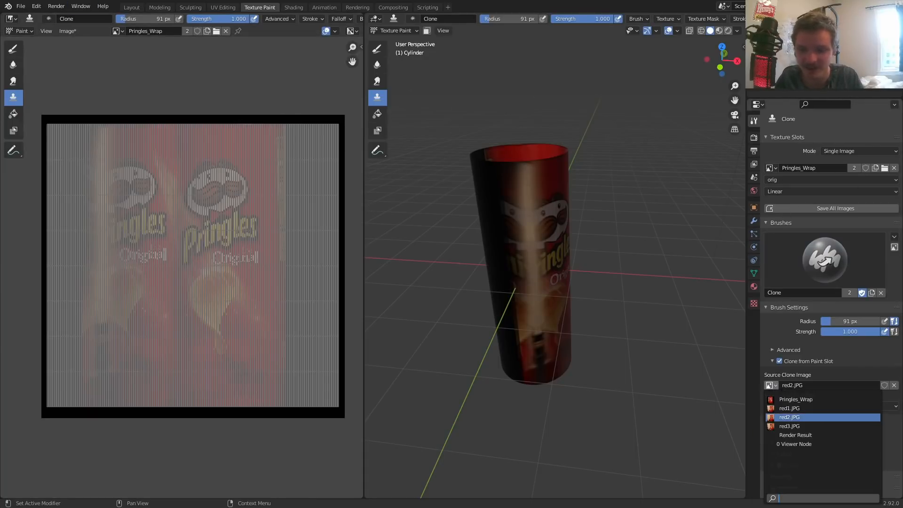
click(794, 426)
key(ctrl+s)
Try cloning the Pringles lettering, chip and barcode from red3.JPG onto the stretched strip of the can, and undo the strokes
key(KP_0)
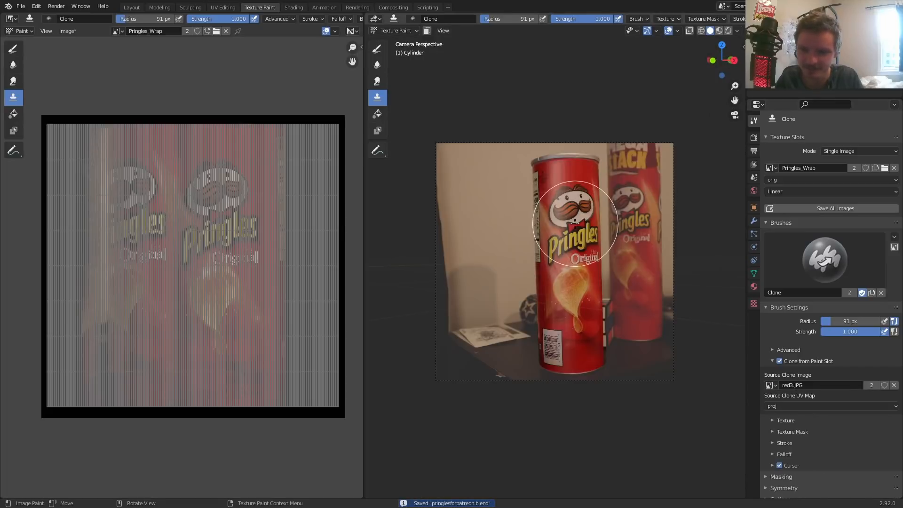
scroll(575, 224, up, 3)
middle_drag(564, 217, 571, 222)
scroll(571, 231, up, 4)
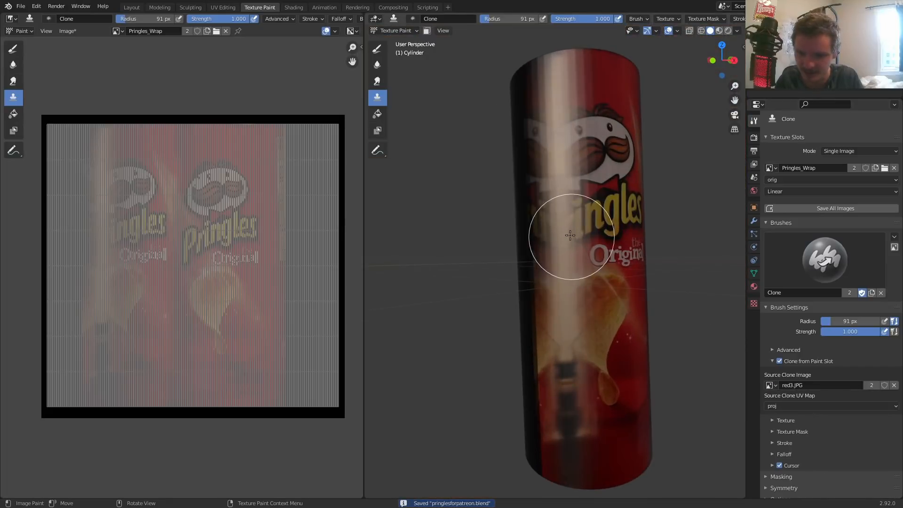
mouse_move(567, 231)
mouse_down()
mouse_move(574, 268)
mouse_move(548, 463)
mouse_move(560, 434)
mouse_move(565, 460)
mouse_move(599, 434)
mouse_move(595, 413)
mouse_move(605, 403)
mouse_move(569, 336)
mouse_move(589, 313)
mouse_move(627, 309)
mouse_move(599, 353)
mouse_move(615, 347)
mouse_up()
scroll(587, 443, up, 2)
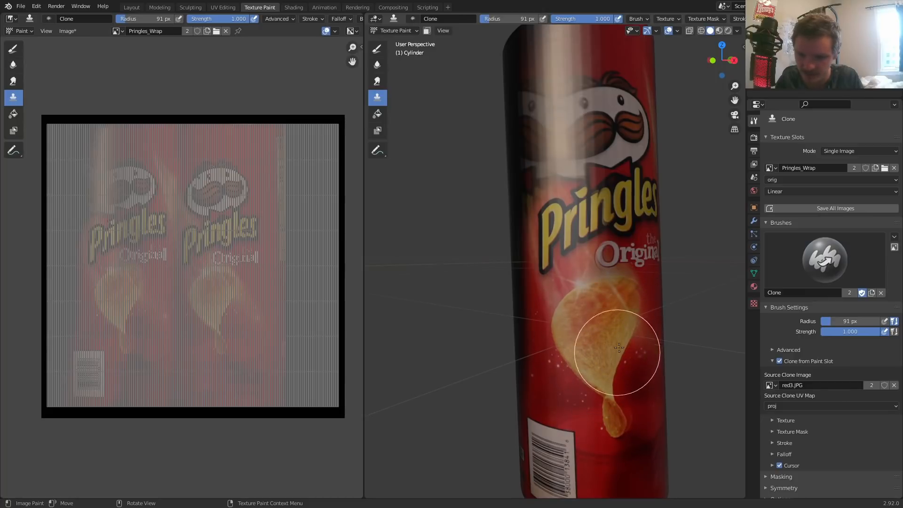
scroll(615, 347, up, 2)
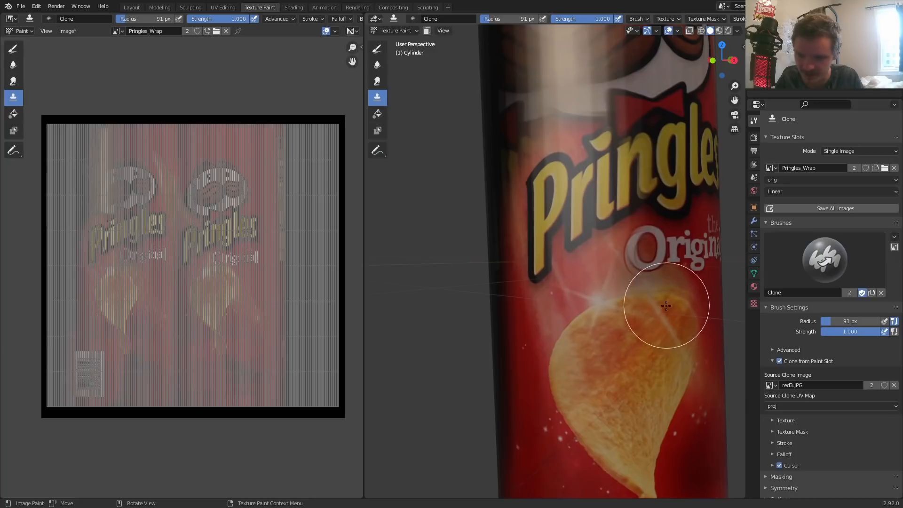
mouse_move(667, 305)
mouse_down()
mouse_move(649, 288)
mouse_move(617, 298)
mouse_move(575, 294)
mouse_up()
key(ctrl+z)
Clone the chip's upper edge, sides and tail from red3.JPG over the smeared area below the Original lettering
scroll(655, 260, up, 2)
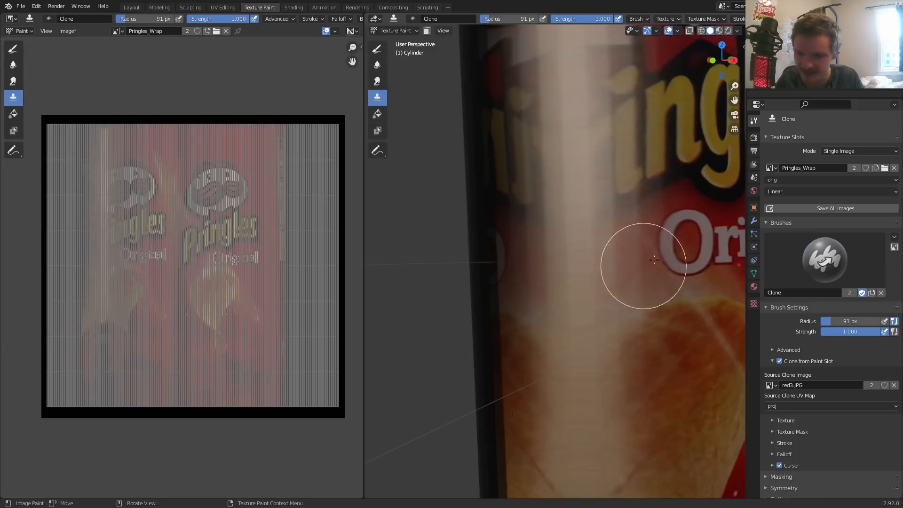
shift+middle_drag(655, 256, 551, 262)
mouse_move(551, 262)
mouse_down()
mouse_move(601, 276)
mouse_move(629, 322)
mouse_move(585, 312)
mouse_move(565, 333)
mouse_move(674, 328)
mouse_move(692, 388)
mouse_move(652, 428)
mouse_up()
scroll(629, 323, up, 1)
shift+middle_drag(652, 428, 607, 225)
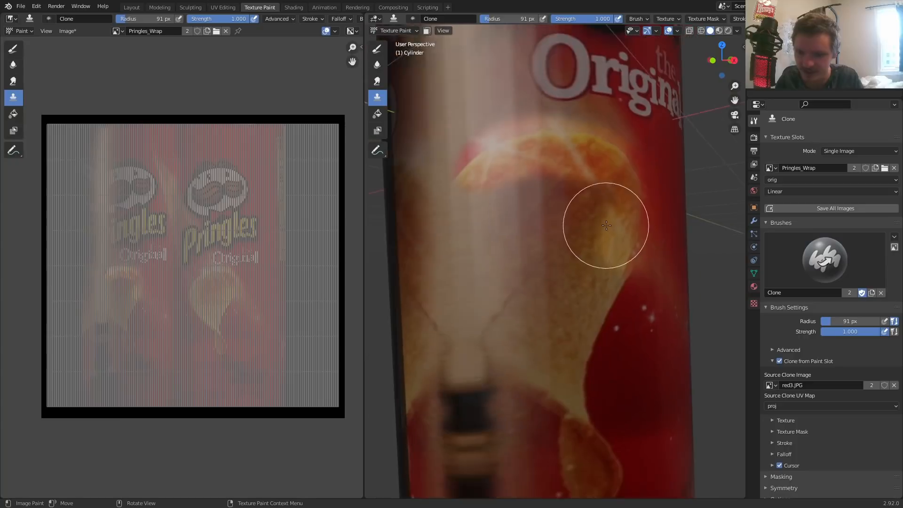
scroll(607, 226, down, 1)
mouse_move(607, 226)
mouse_down()
mouse_move(570, 352)
mouse_move(589, 467)
mouse_up()
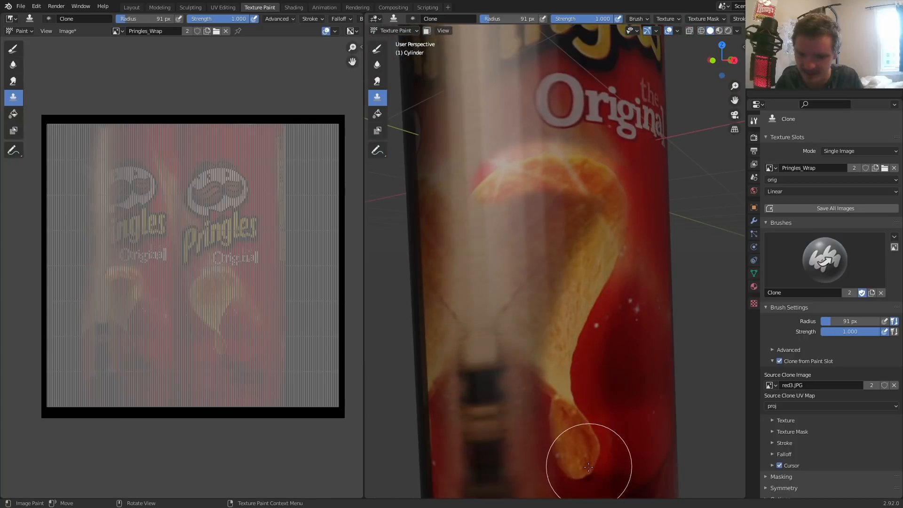
mouse_move(599, 437)
mouse_down()
mouse_move(531, 430)
mouse_move(484, 323)
mouse_move(447, 274)
mouse_move(486, 191)
mouse_up()
Clone the mascot, Pringles lettering, barcode and nutrition label from red3.JPG over the remaining stretched and black areas of the can
scroll(510, 191, down, 4)
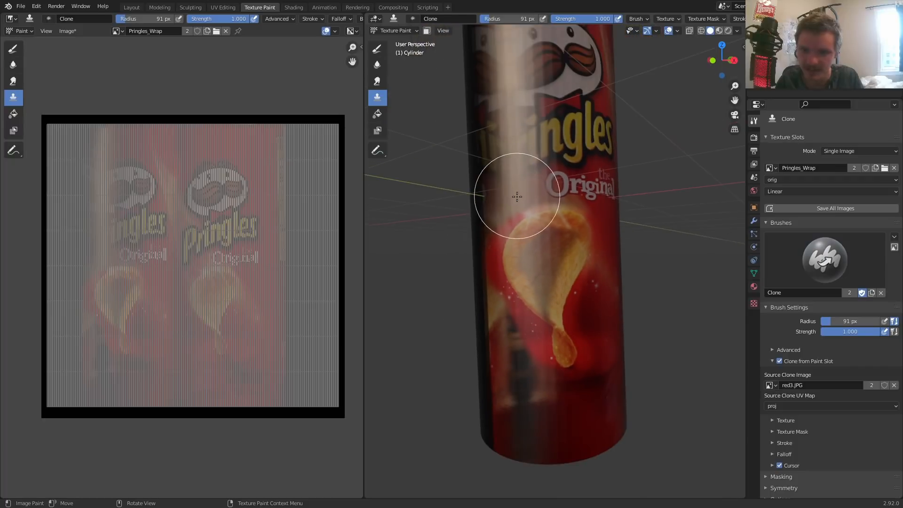
middle_drag(516, 242, 532, 275)
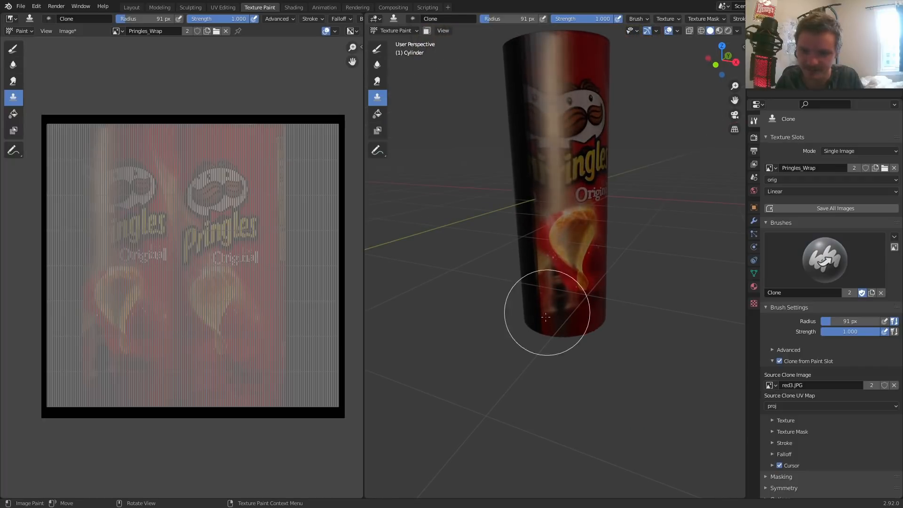
mouse_move(535, 281)
mouse_down()
mouse_move(530, 298)
mouse_move(520, 188)
mouse_move(542, 110)
mouse_move(546, 39)
mouse_move(504, 137)
mouse_move(510, 203)
mouse_up()
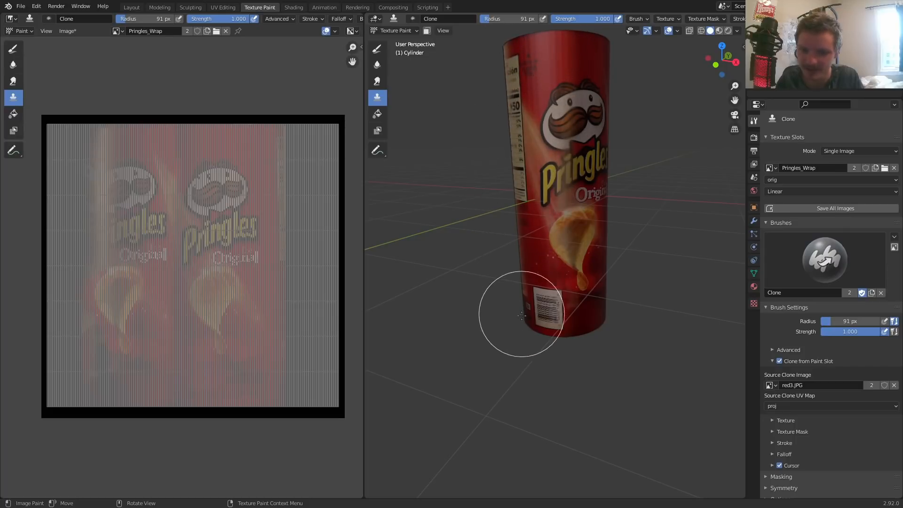
Clone red3.JPG over the top of the chip just below the Original lettering, and save the file
scroll(588, 193, up, 5)
middle_drag(520, 238, 476, 219)
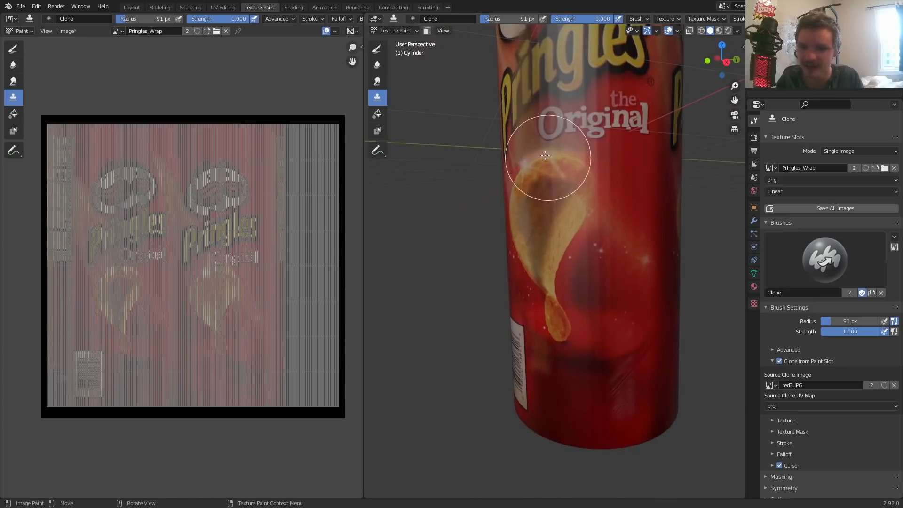
mouse_move(546, 159)
mouse_down()
mouse_move(544, 178)
mouse_move(577, 147)
mouse_up()
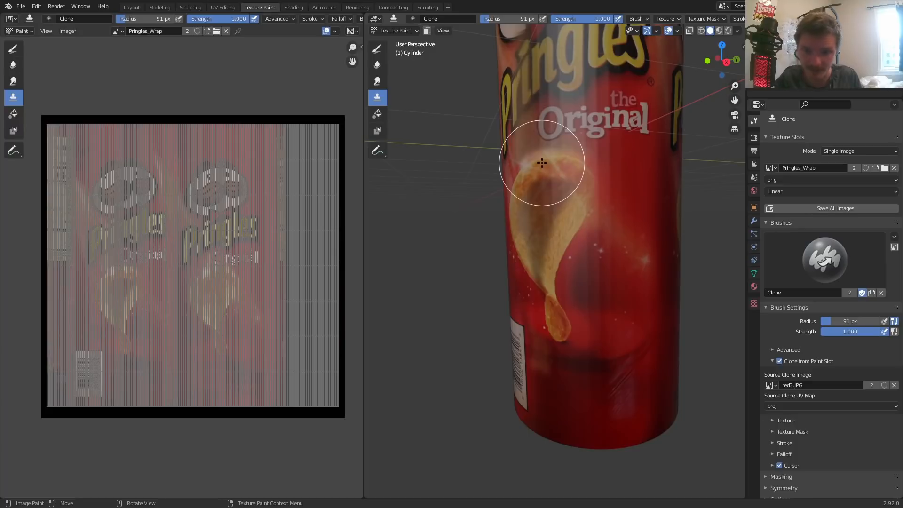
scroll(557, 157, up, 3)
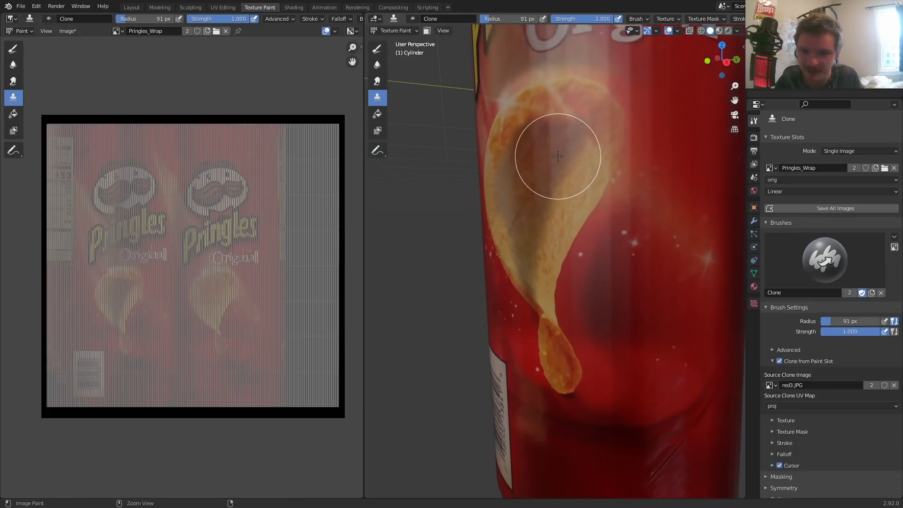
key(ctrl+s)
Set the Clone brush strength to 0.481 and blend red3.JPG into the chip's upper part and the area beneath the Original lettering
scroll(546, 160, up, 3)
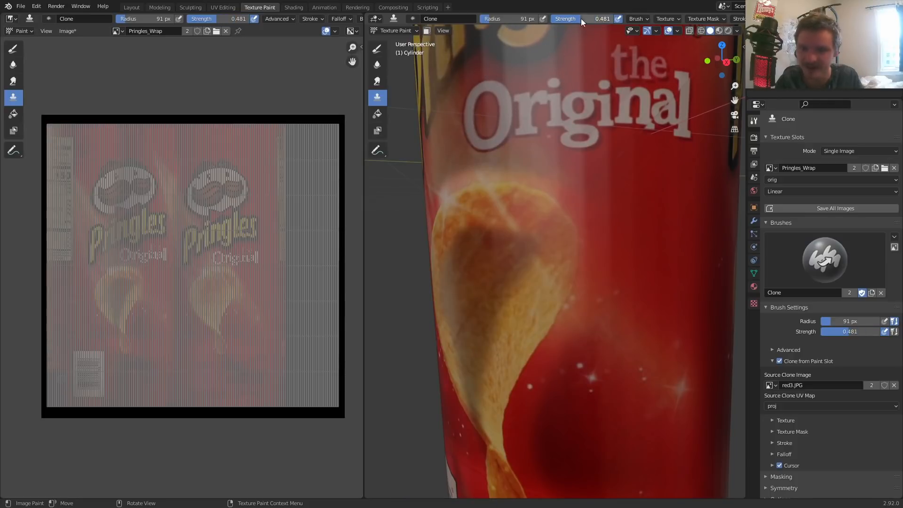
scroll(528, 177, up, 2)
shift+middle_drag(529, 178, 583, 210)
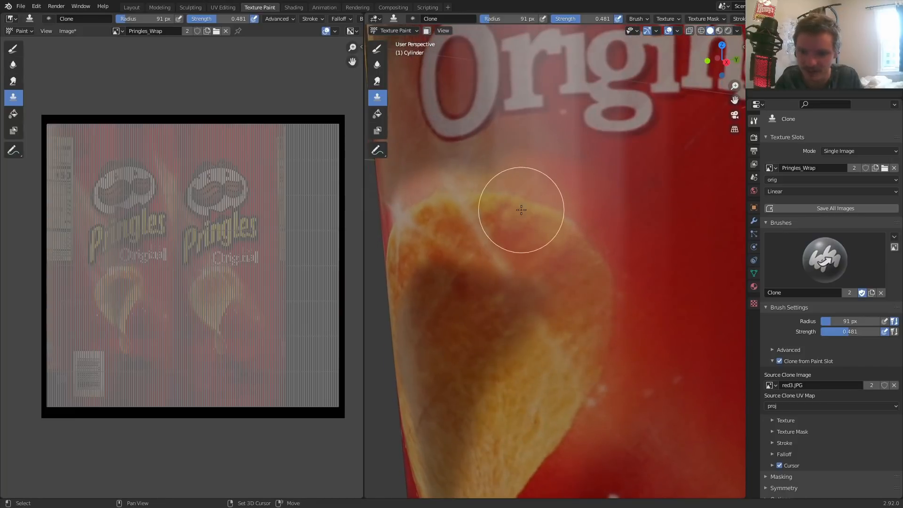
shift+middle_drag(518, 207, 595, 250)
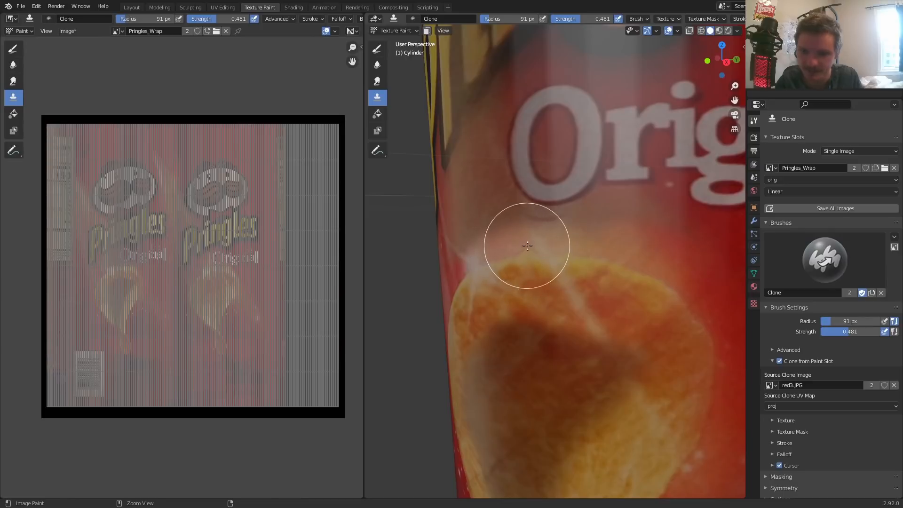
Examine the painted can from the chip and logo around to the nutrition label for texture flaws
scroll(583, 237, up, 2)
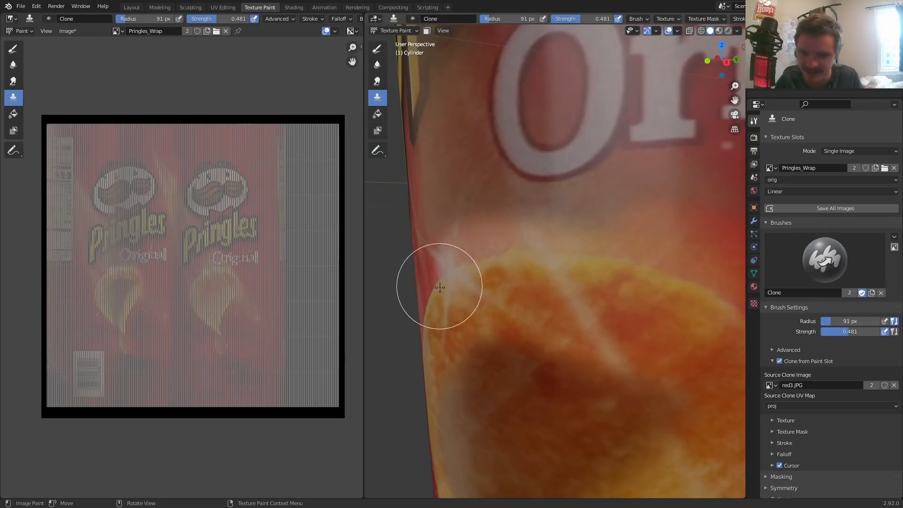
mouse_move(645, 259)
middle_down()
mouse_move(510, 297)
mouse_move(561, 236)
mouse_move(554, 175)
middle_up()
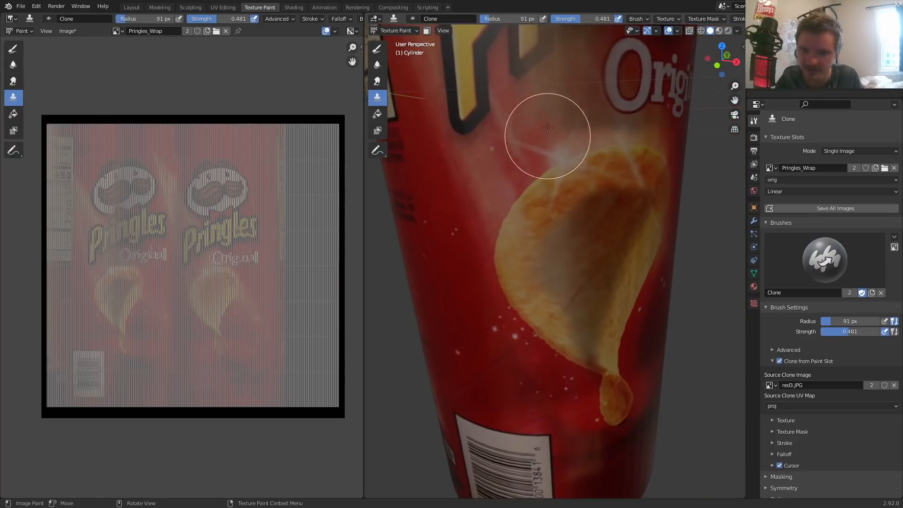
scroll(541, 92, down, 5)
scroll(555, 238, up, 3)
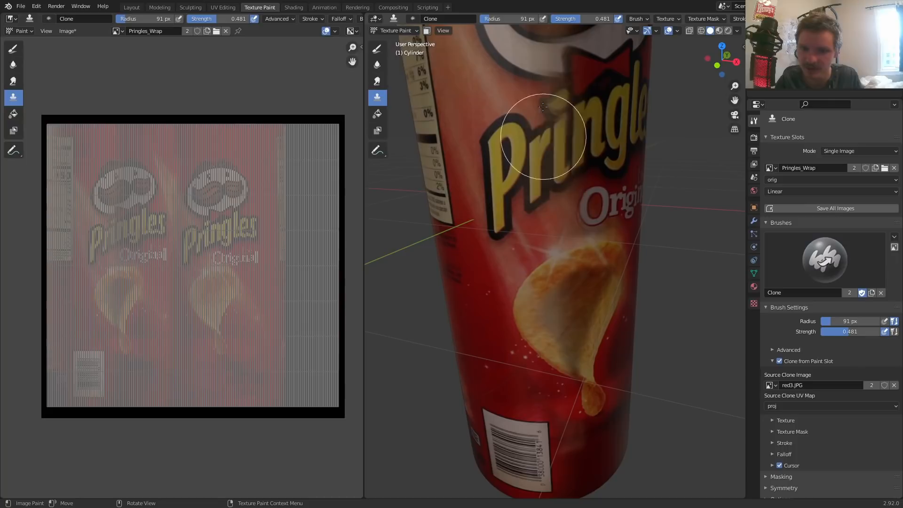
shift+middle_drag(514, 30, 540, 207)
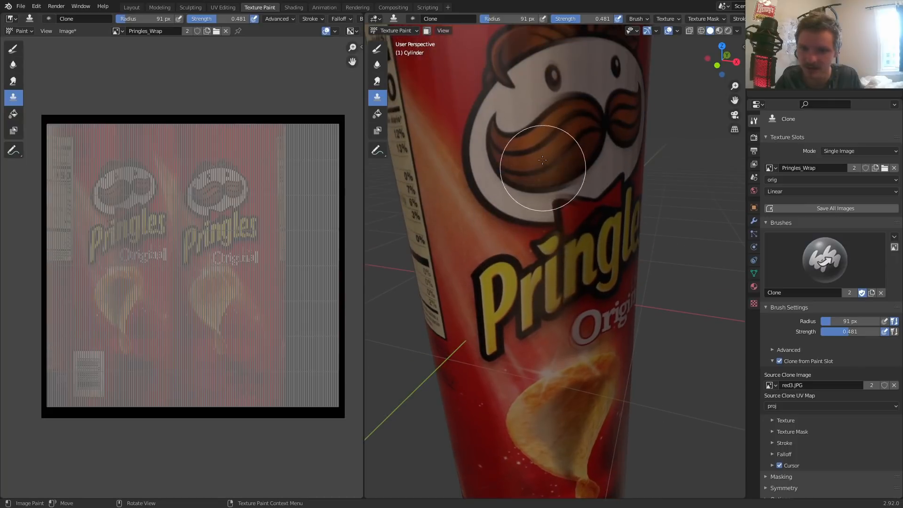
shift+middle_drag(440, 76, 490, 108)
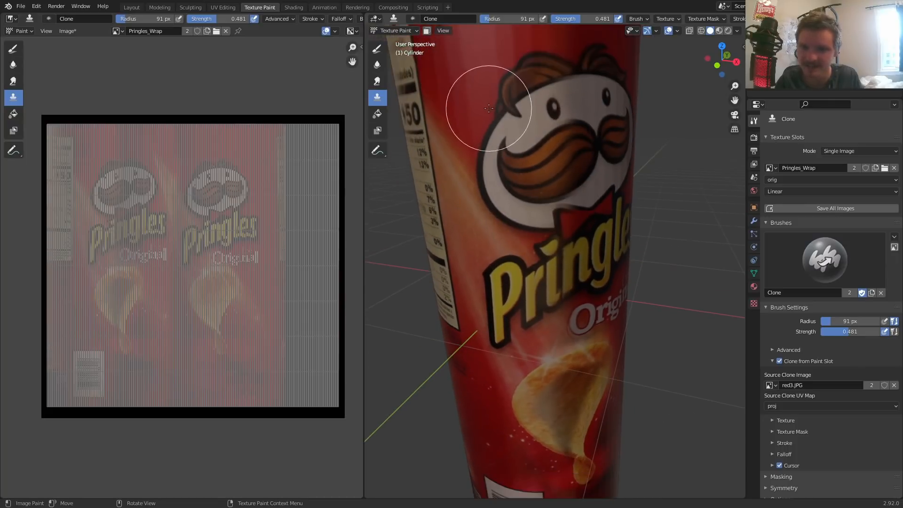
scroll(511, 66, down, 4)
middle_drag(544, 182, 379, 184)
middle_drag(528, 222, 424, 207)
Save the file and return to the camera view of the can in the Layout workspace
key(ctrl+s)
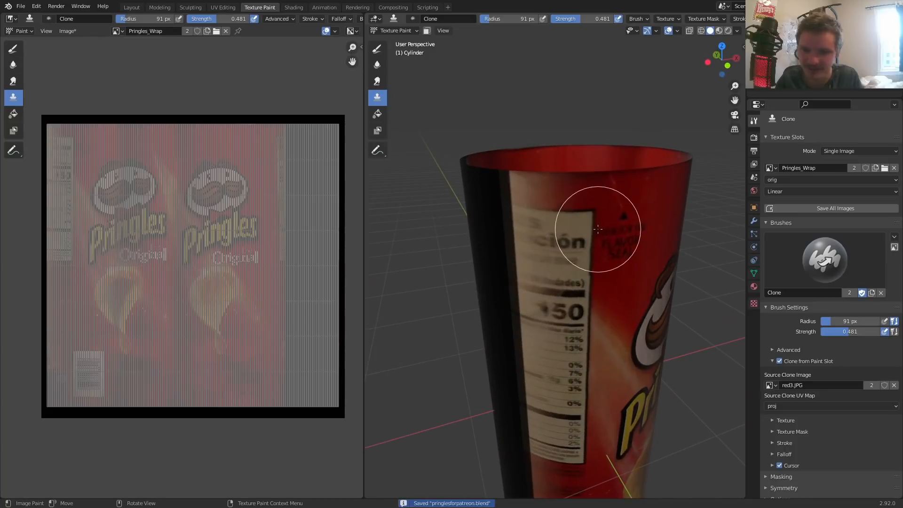
scroll(580, 239, down, 1)
scroll(581, 239, down, 2)
click(131, 7)
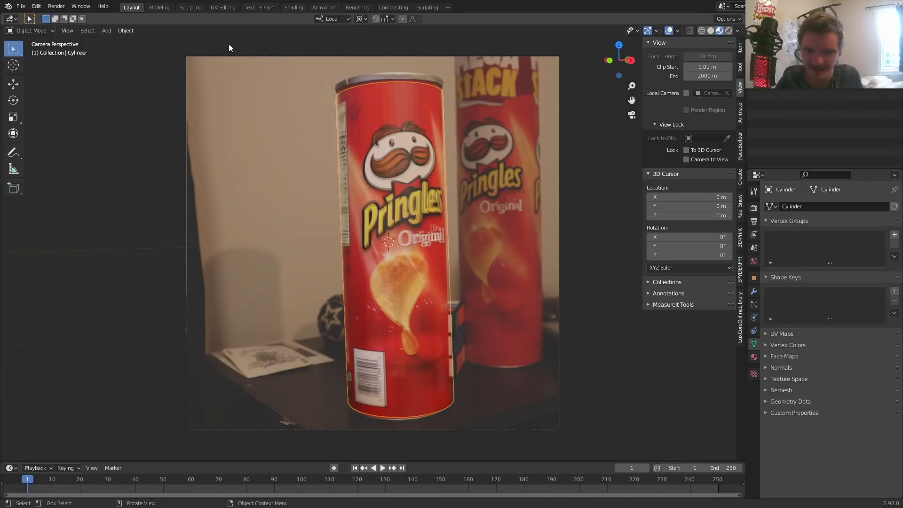
mouse_move(413, 142)
middle_down()
mouse_move(419, 194)
mouse_move(380, 146)
mouse_move(416, 202)
mouse_move(411, 105)
mouse_move(408, 129)
middle_up()
key(ctrl+s)
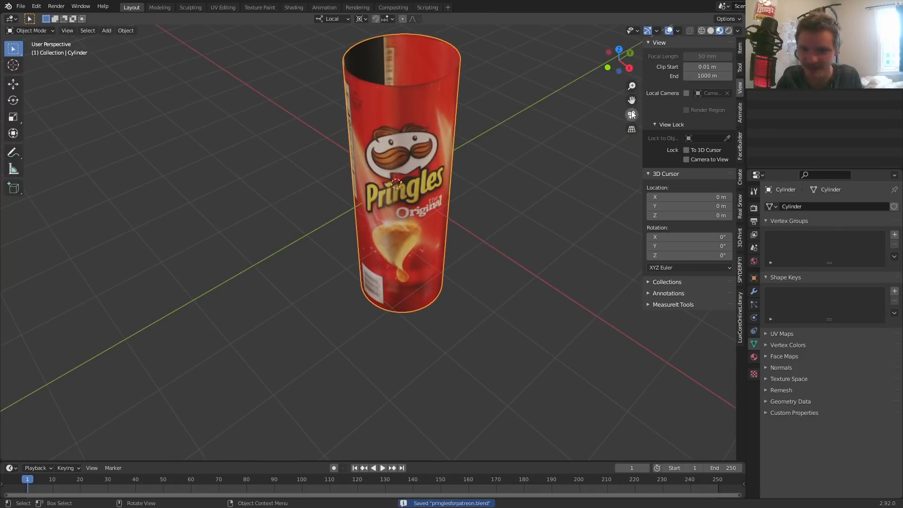
click(631, 112)
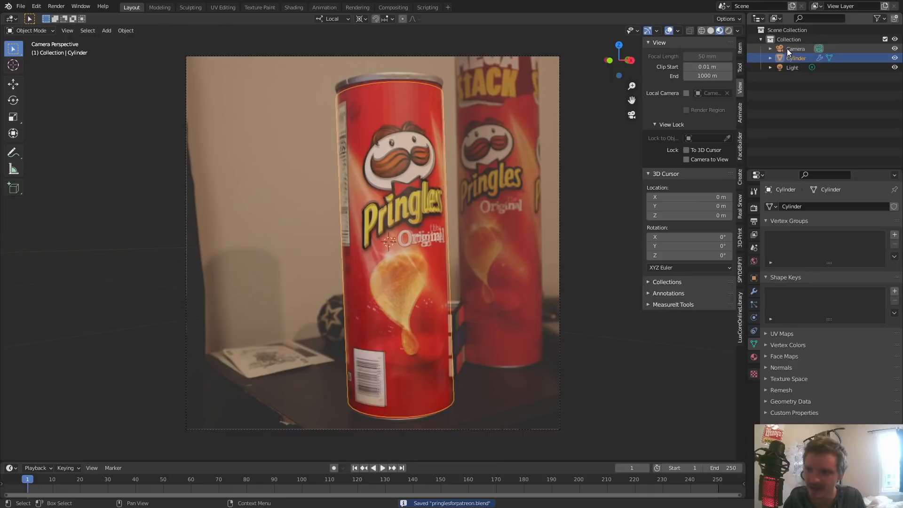
Replace the camera's background image with red4.JPG from the Pringles folder
click(790, 49)
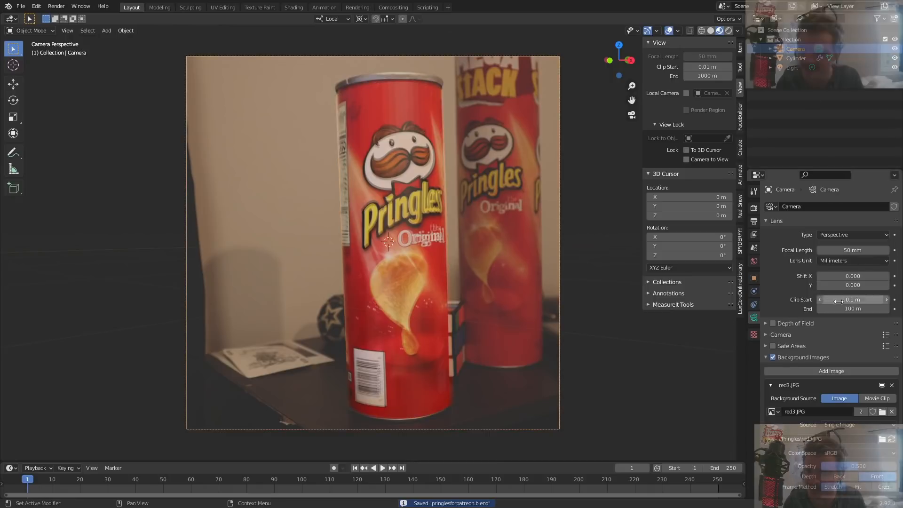
click(883, 412)
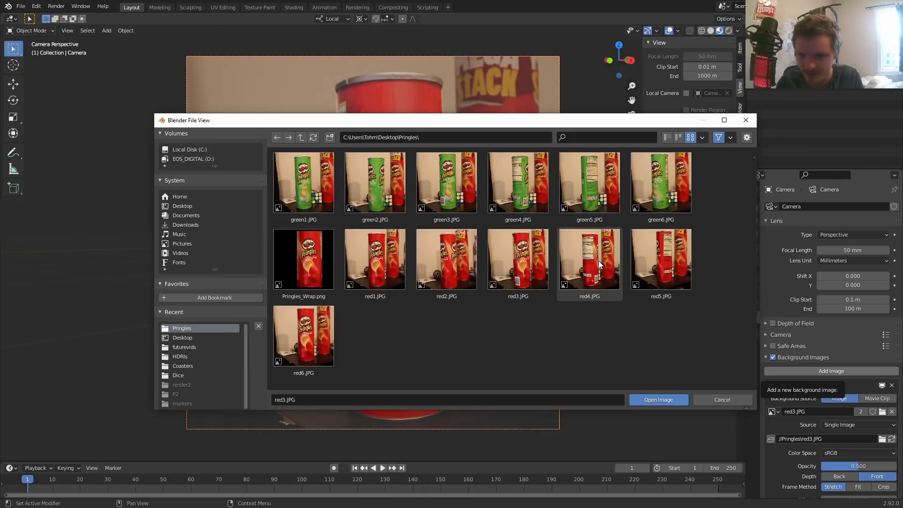
double_click(589, 248)
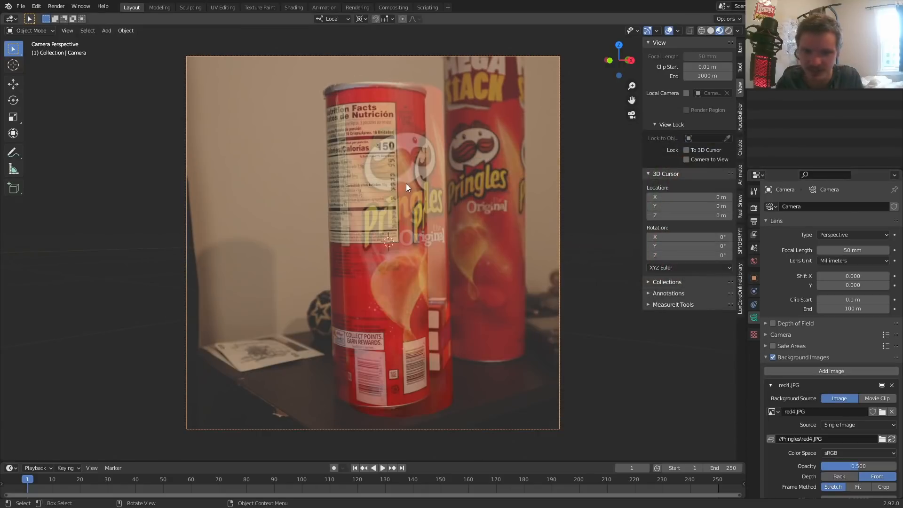
Move the cylinder over the can in the new photo and rotate it 68° around its local Z axis
click(406, 183)
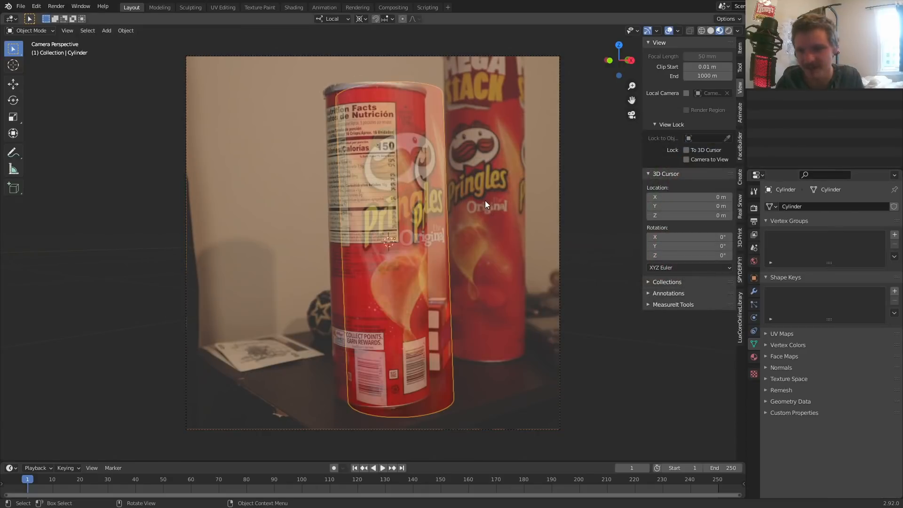
key(g)
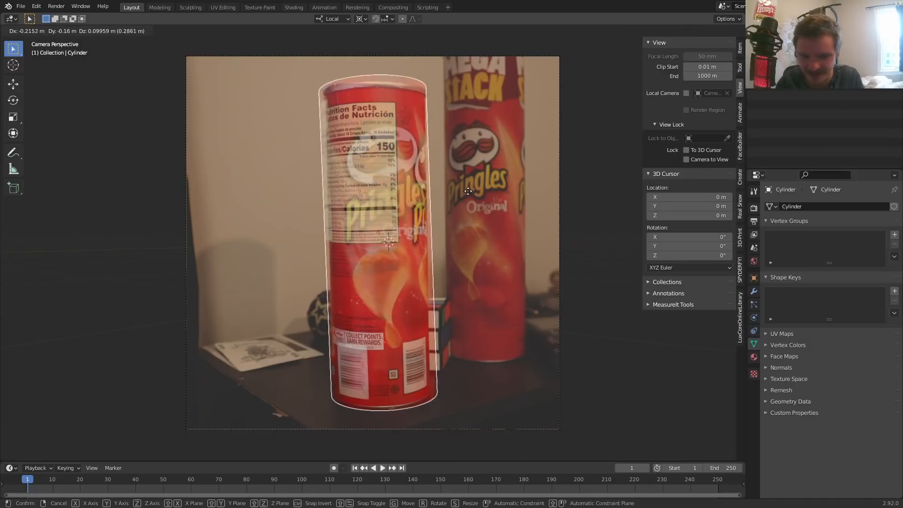
click(469, 194)
key(r)
key(z)
key(z)
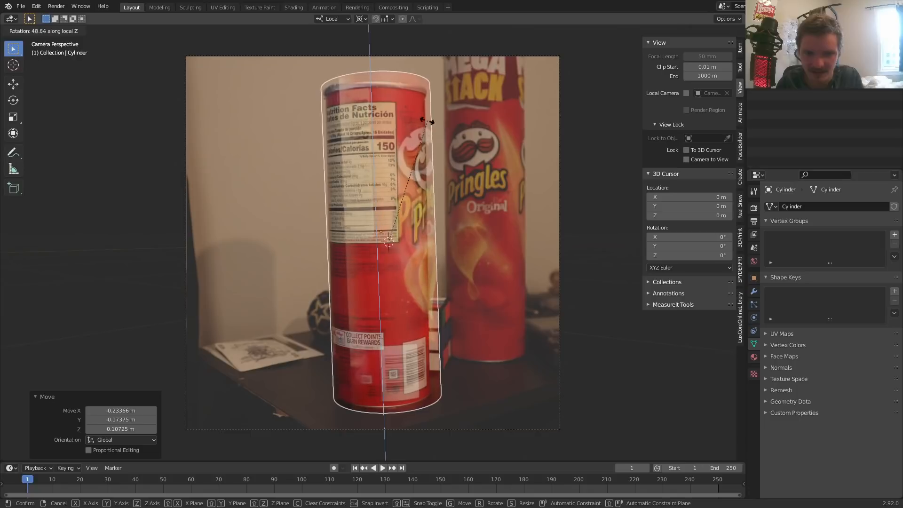
click(387, 82)
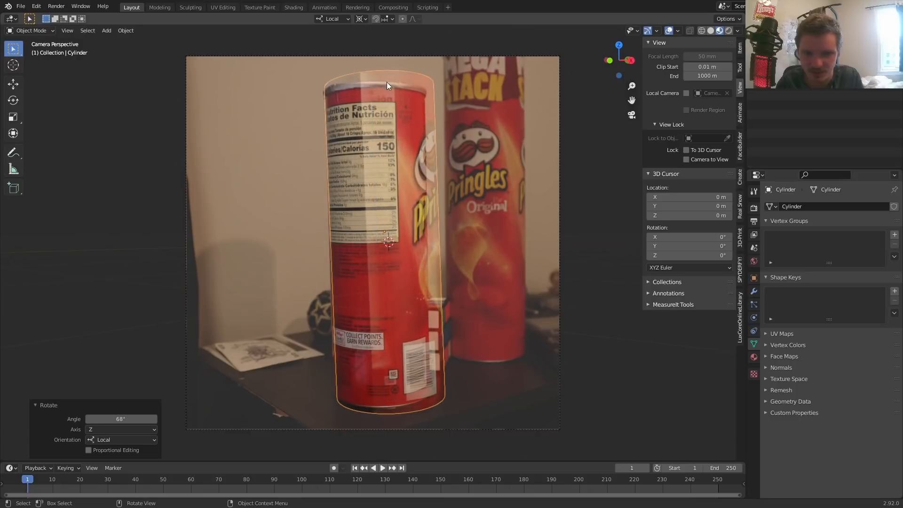
Scale the cylinder by about 0.943 and reposition it over the photographed can
key(s)
click(490, 149)
key(g)
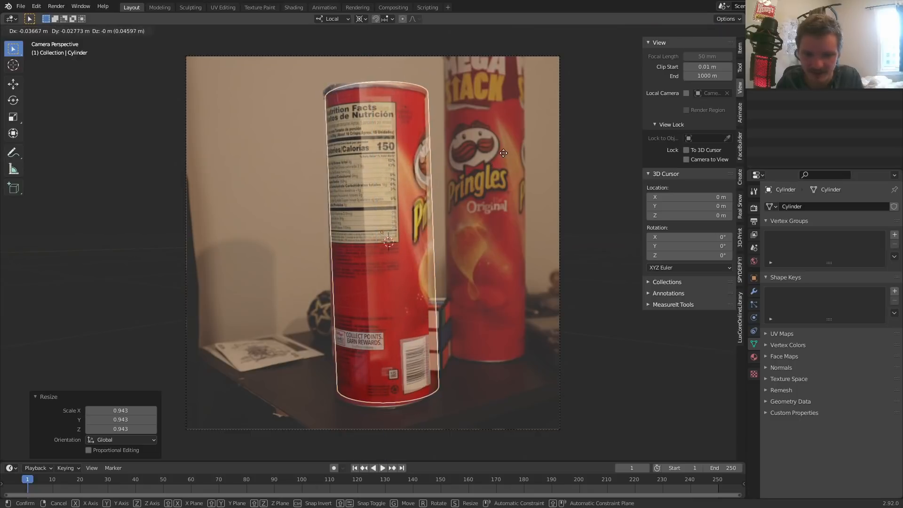
click(498, 155)
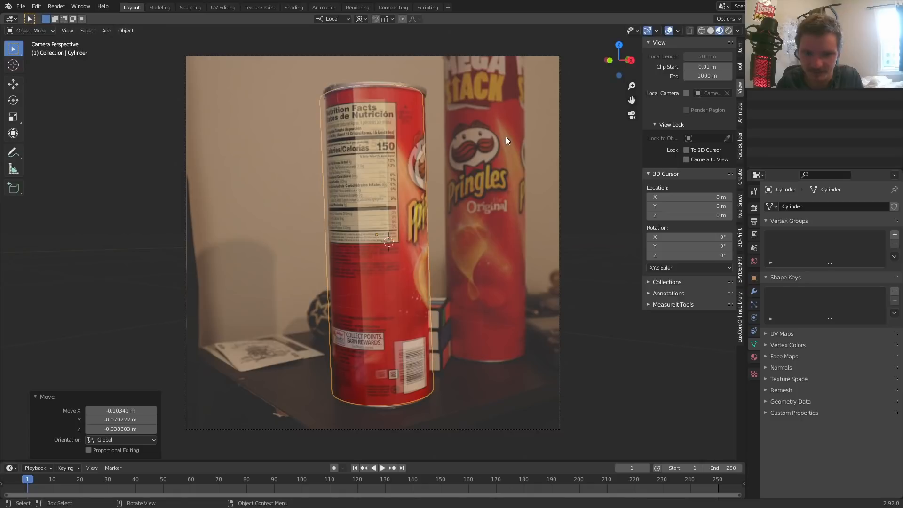
Tilt the cylinder about 0.7° in the view, nudge it onto the can's outline, and save the file
key(r)
click(527, 186)
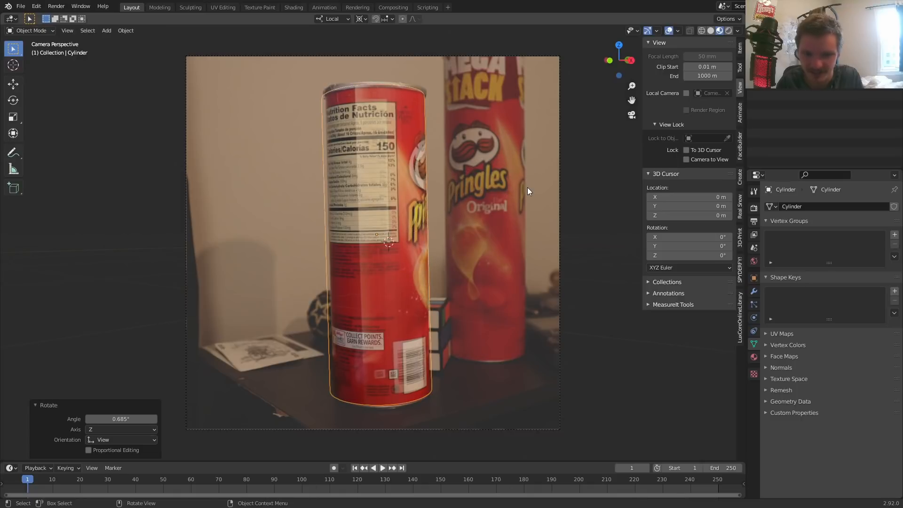
key(g)
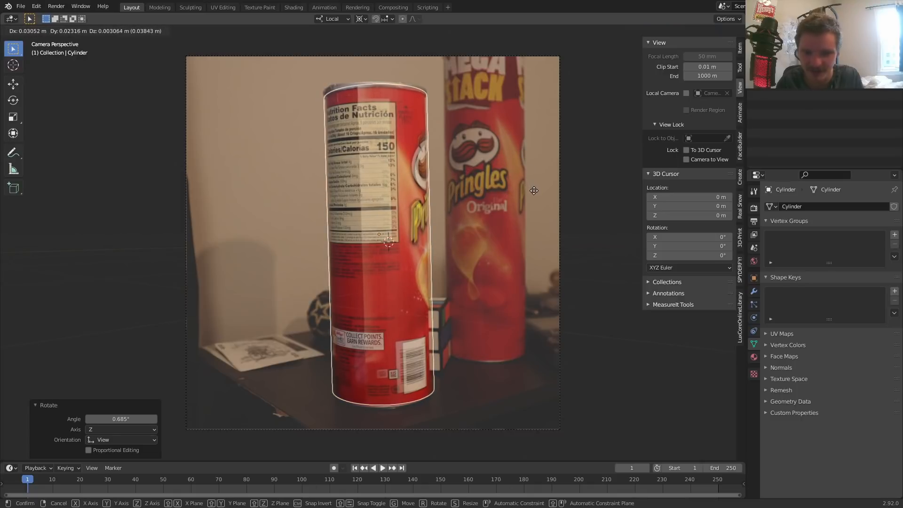
click(534, 190)
key(ctrl+s)
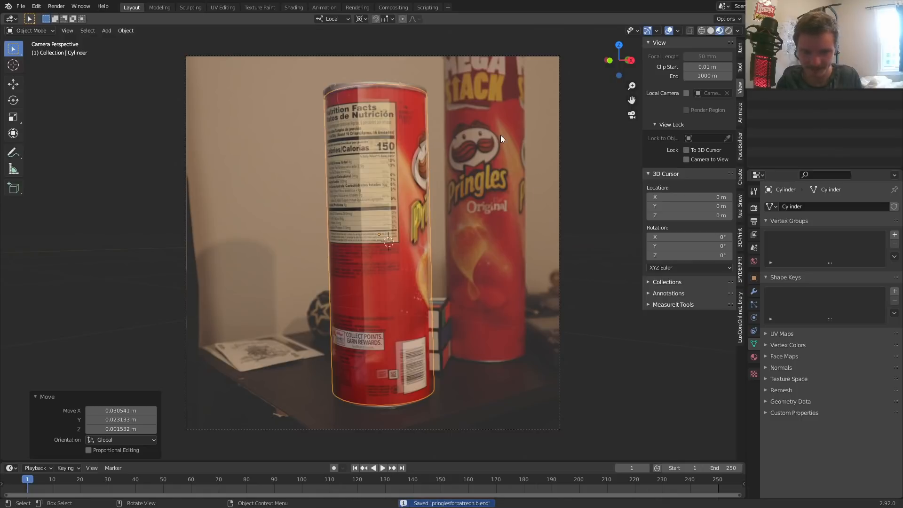
Rotate the cylinder 5° around its local Z axis to line up the label and barcode, and save the file
key(r)
key(z)
key(z)
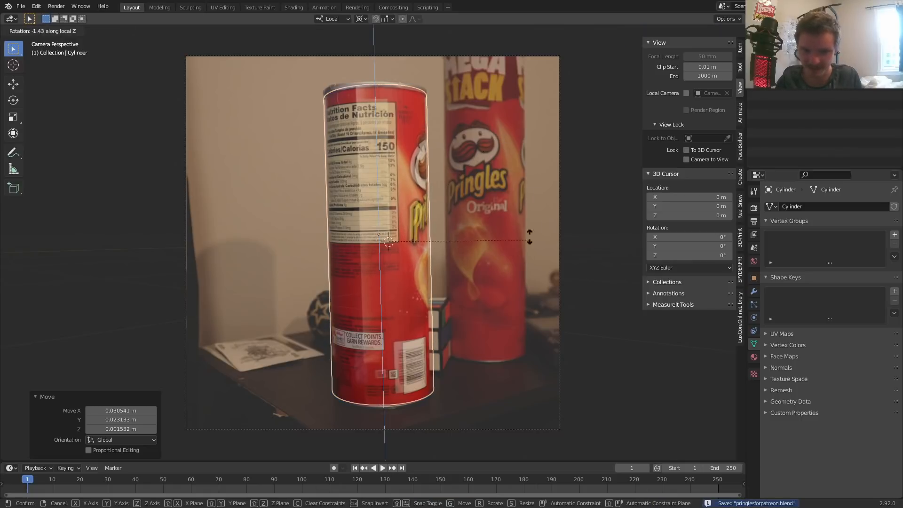
click(329, 256)
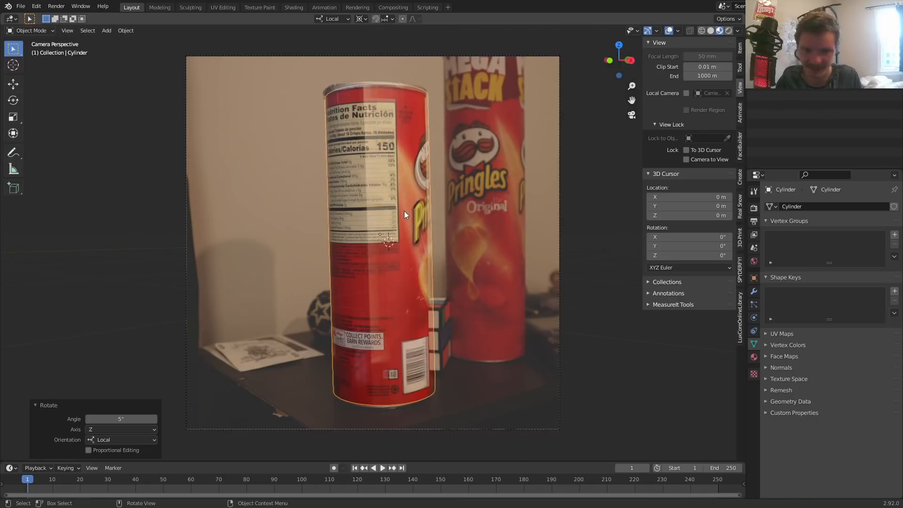
key(ctrl+s)
Project the cylinder's UVs from the camera view into the proj UV map
click(223, 7)
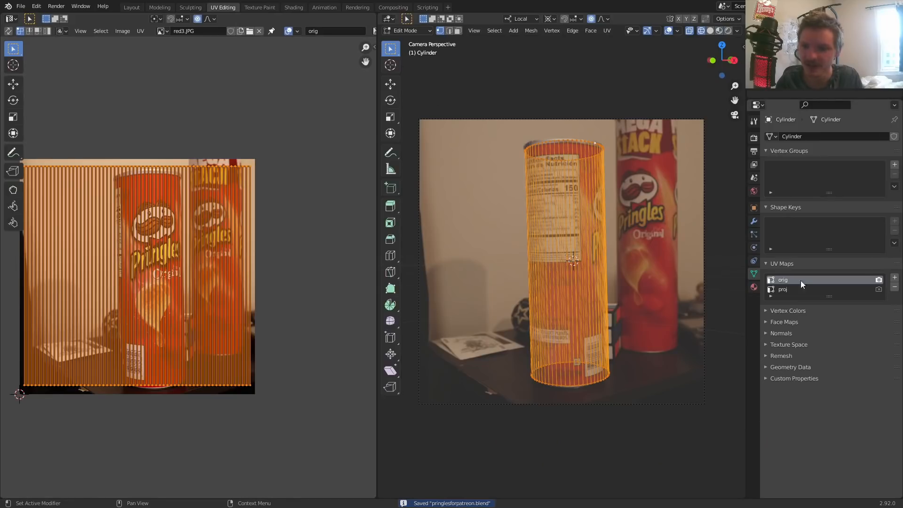
click(793, 291)
key(u)
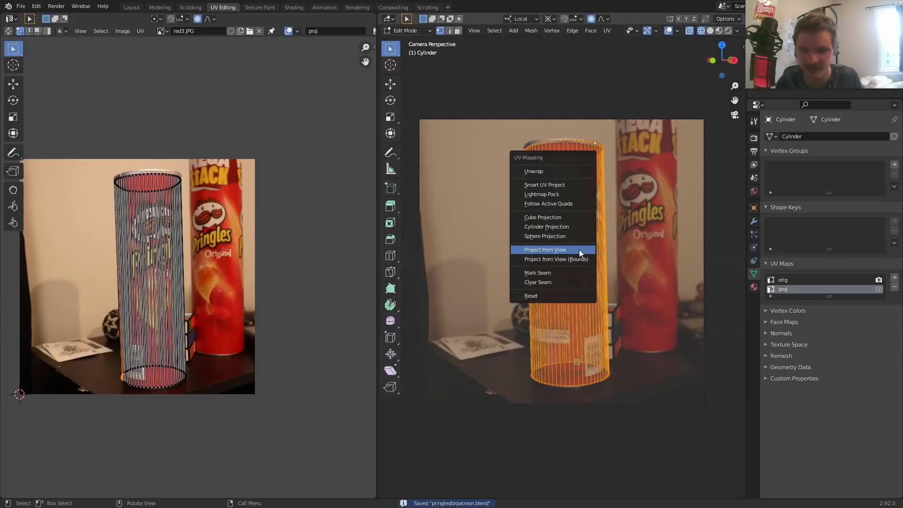
click(580, 249)
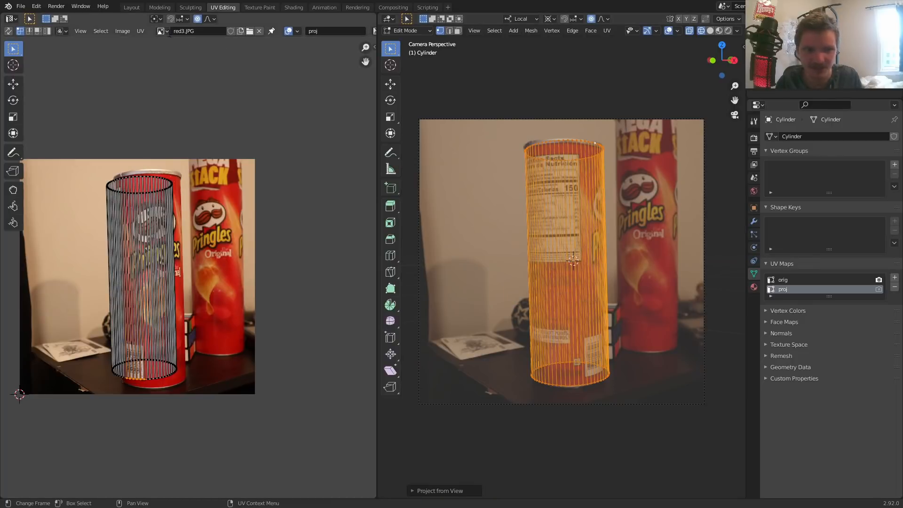
Show red4.JPG behind the UVs and maximize the UV editor
click(162, 31)
click(188, 81)
key(ctrl+space)
scroll(267, 151, up, 1)
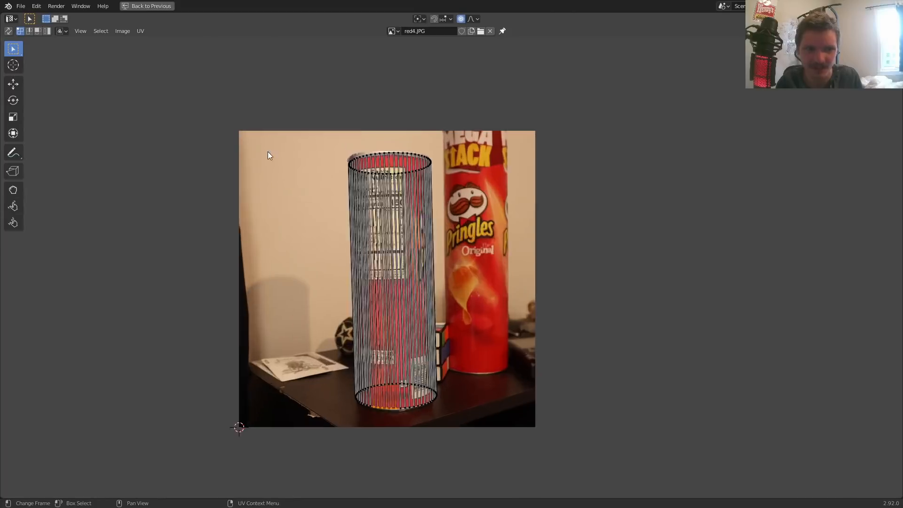
Shift the whole UV layout slightly down so its top edge sits below the can's metal rim
scroll(267, 151, up, 3)
middle_drag(338, 323, 363, 448)
scroll(364, 448, up, 3)
middle_drag(65, 170, 203, 259)
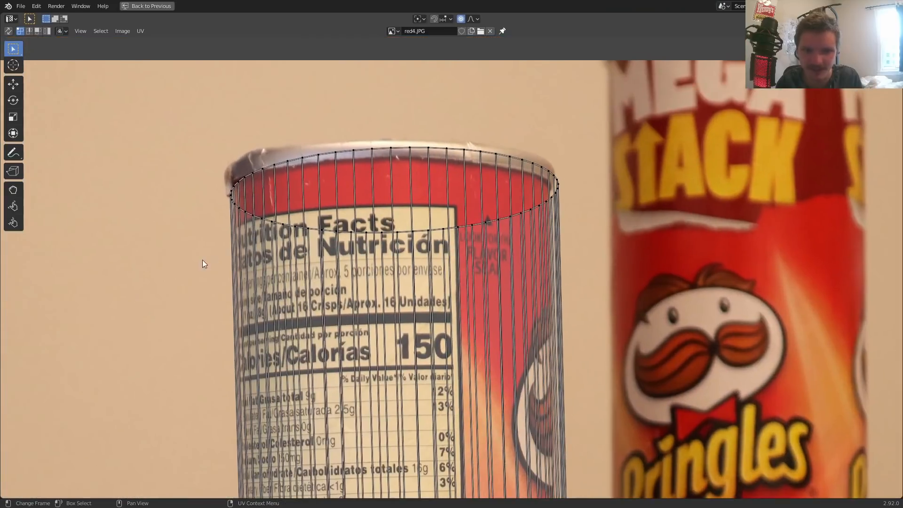
key(a)
key(g)
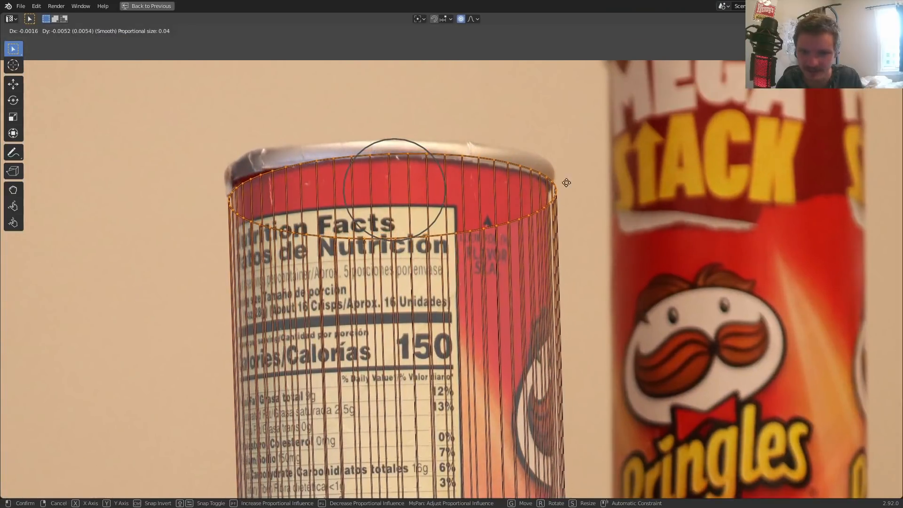
click(569, 224)
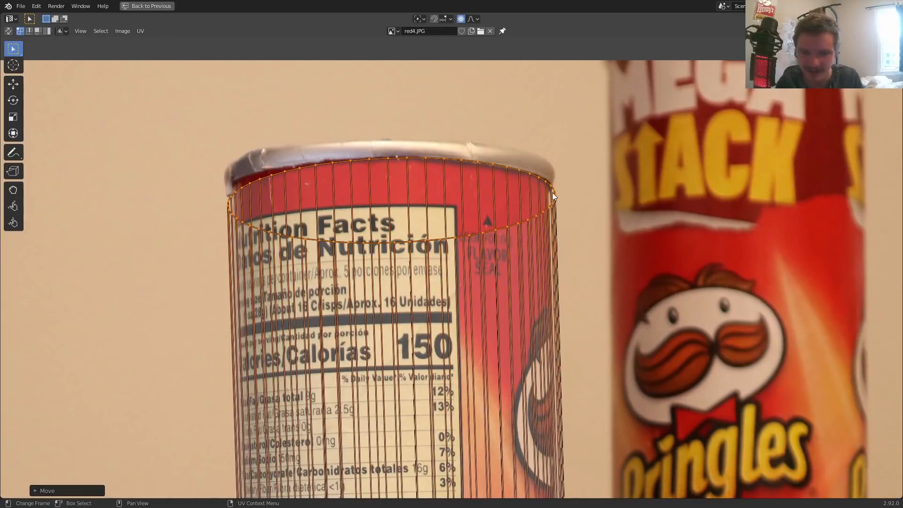
Move the UV vertices at the upper right edge slightly inward, using smooth proportional editing at size 0.05
scroll(553, 193, up, 1)
middle_drag(634, 165, 493, 224)
drag(439, 204, 438, 204)
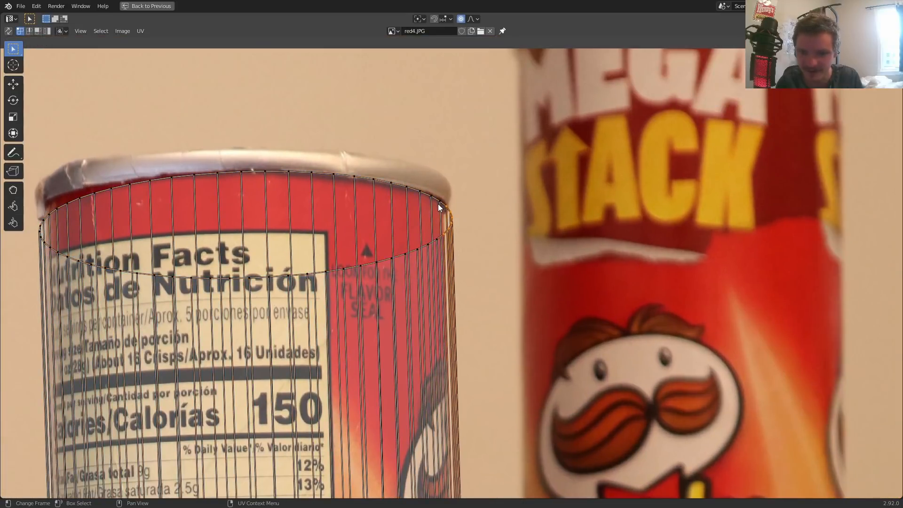
key(g)
scroll(435, 204, down, 2)
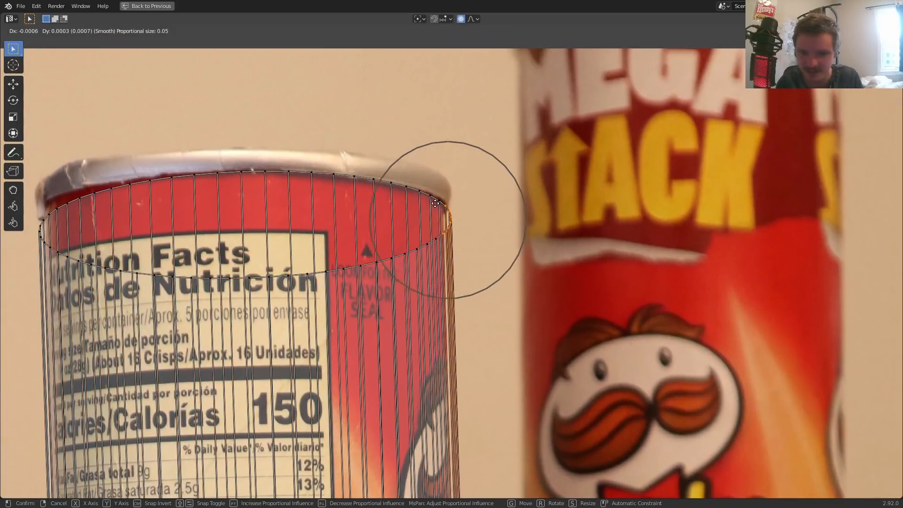
click(366, 202)
Move the UV vertices at the can's upper left edge slightly inward with smooth proportional editing at size 0.07
middle_drag(270, 187, 593, 179)
drag(297, 248, 378, 190)
key(g)
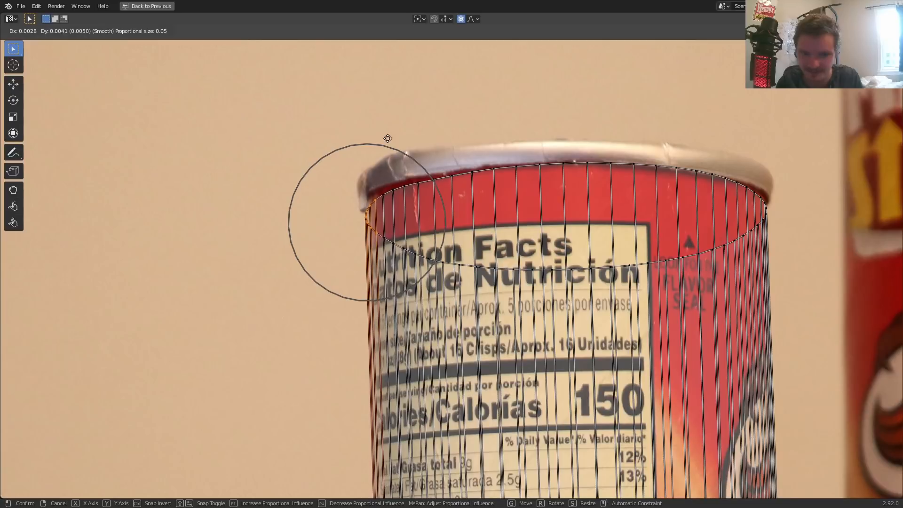
right_click(395, 103)
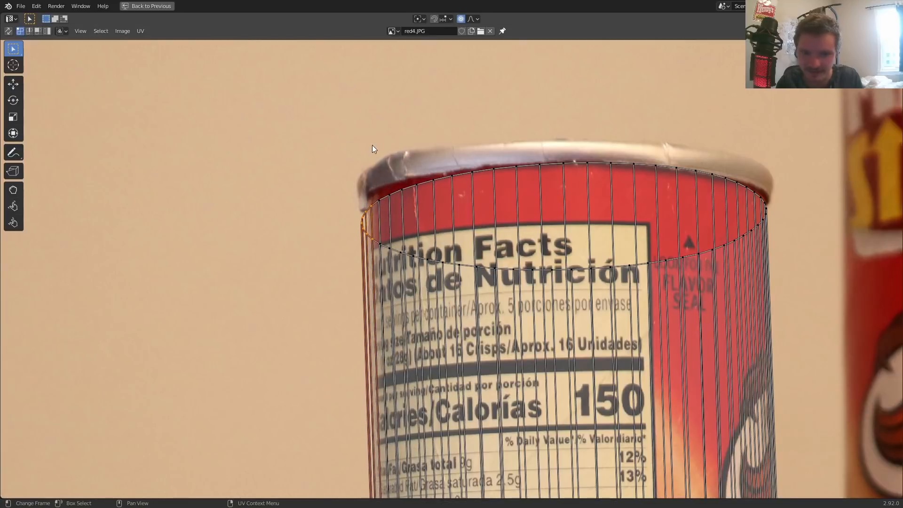
key(g)
scroll(372, 145, down, 3)
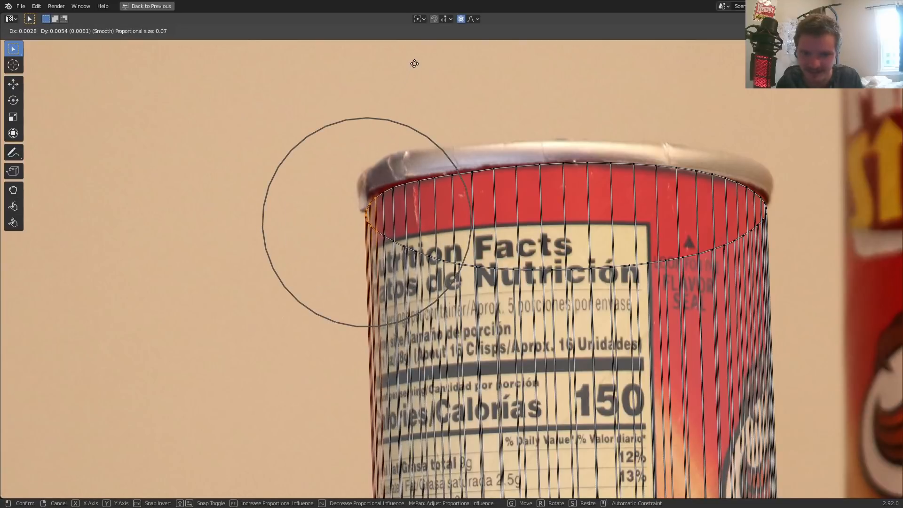
click(464, 116)
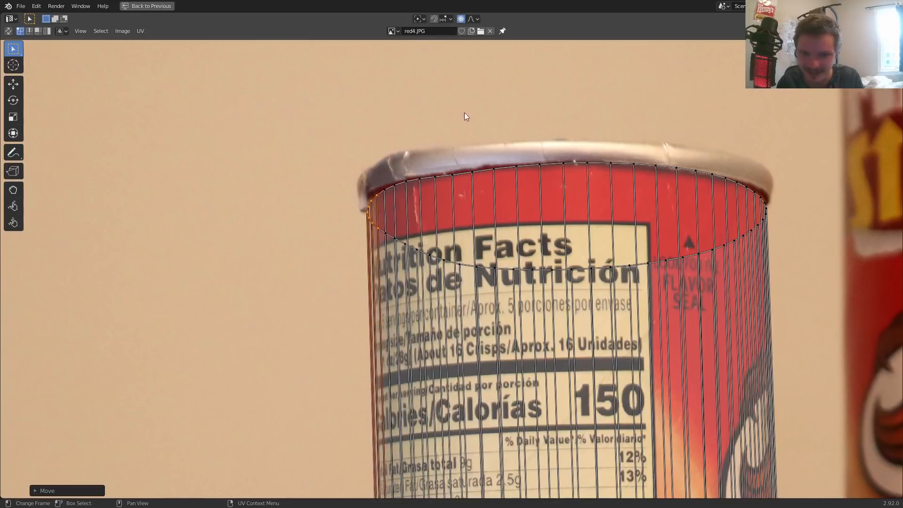
Nudge the UV vertices along the middle and right of the upper rim to follow the red label's top edge
click(754, 201)
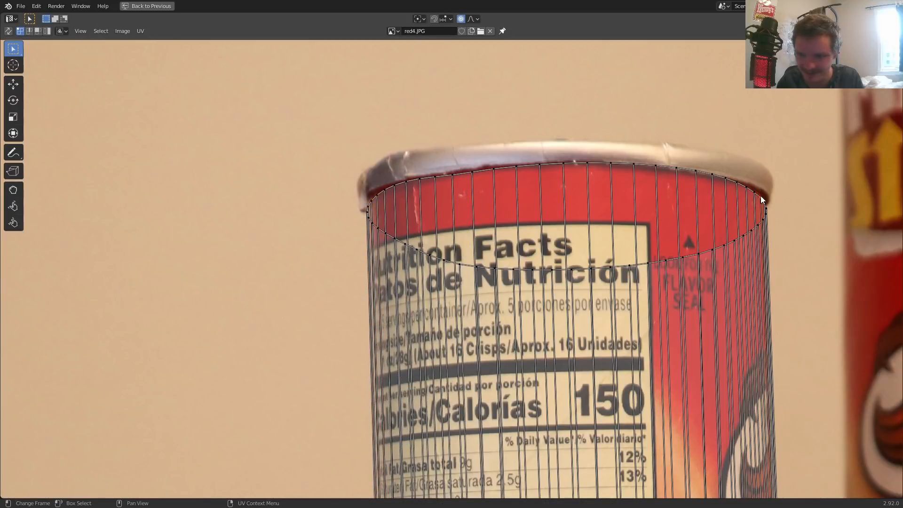
key(g)
click(753, 187)
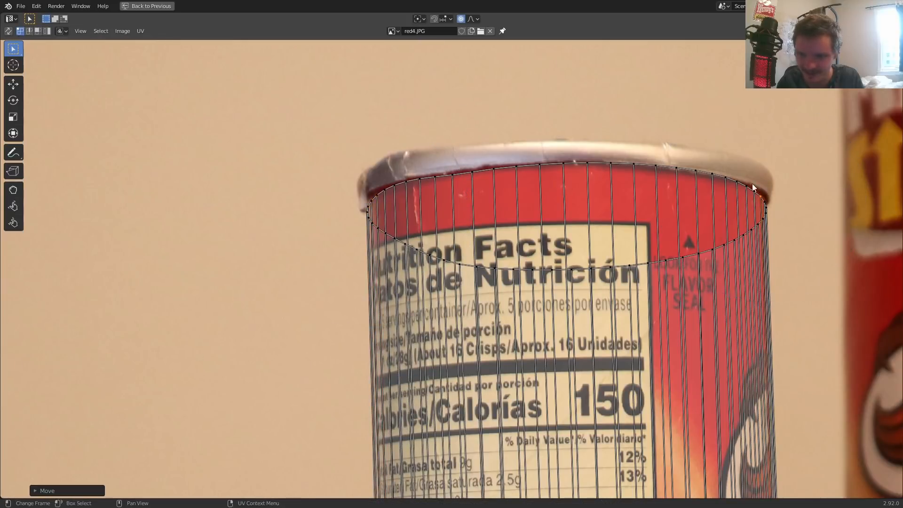
click(586, 163)
drag(592, 145, 592, 145)
key(g)
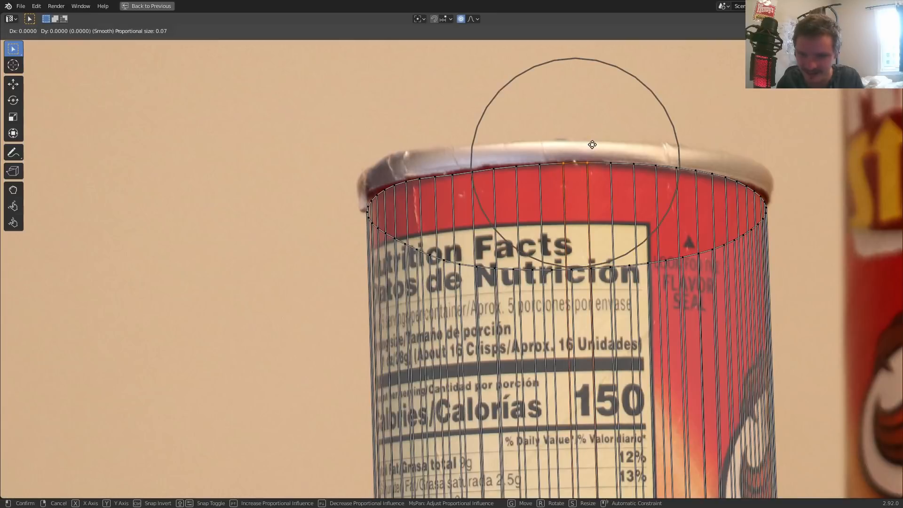
click(595, 165)
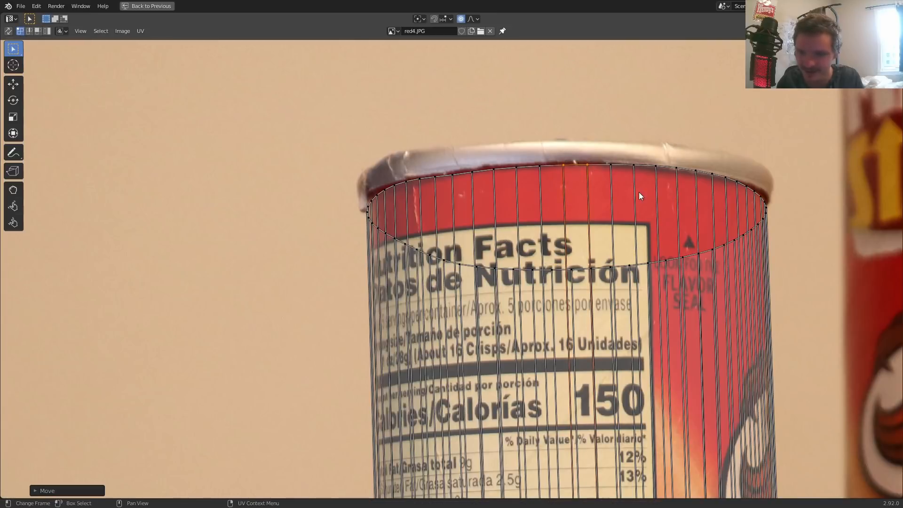
drag(639, 192, 681, 156)
key(g)
click(686, 188)
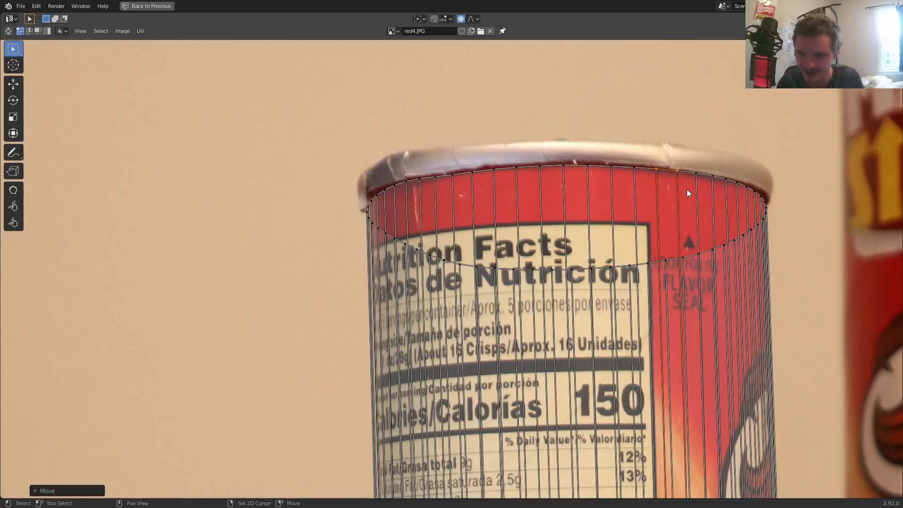
Fine-tune the UV vertices on the left part of the upper rim, reducing the proportional size to 0.04
click(381, 192)
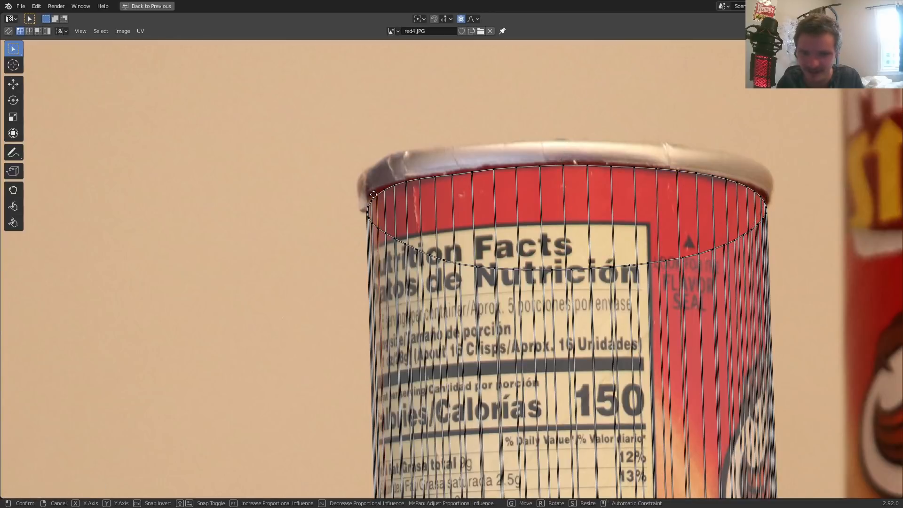
key(g)
click(370, 181)
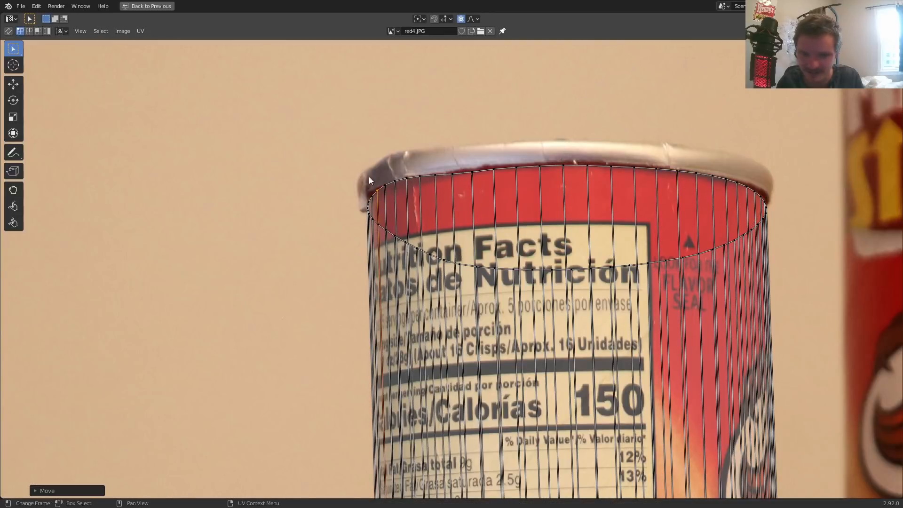
click(408, 178)
key(g)
scroll(409, 179, up, 5)
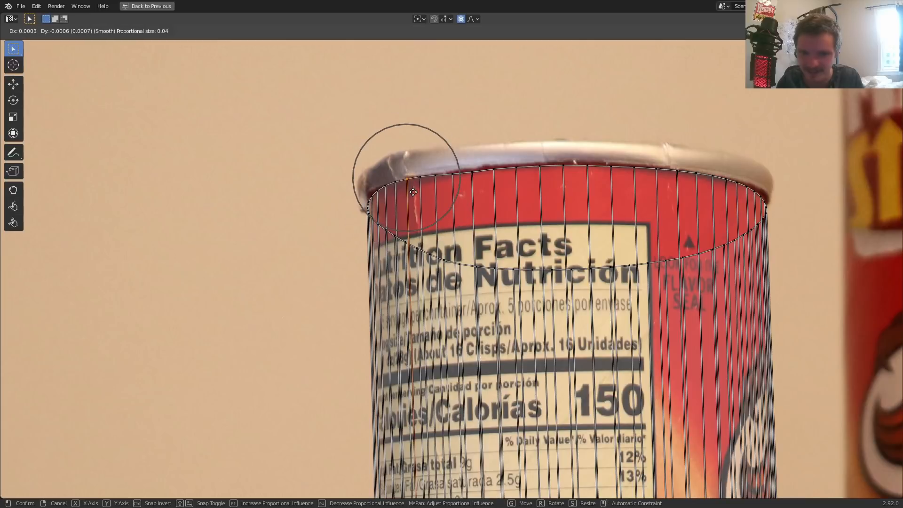
click(413, 191)
Move the UV vertices at the can's lower right edge inward onto the can's outline, using proportional size 0.06
scroll(446, 185, down, 5)
middle_drag(450, 186, 435, 230)
scroll(430, 235, up, 6)
scroll(430, 235, up, 2)
middle_drag(455, 179, 475, 335)
scroll(480, 292, down, 3)
scroll(490, 329, up, 2)
drag(556, 330, 485, 227)
key(g)
scroll(479, 223, down, 3)
scroll(479, 222, down, 1)
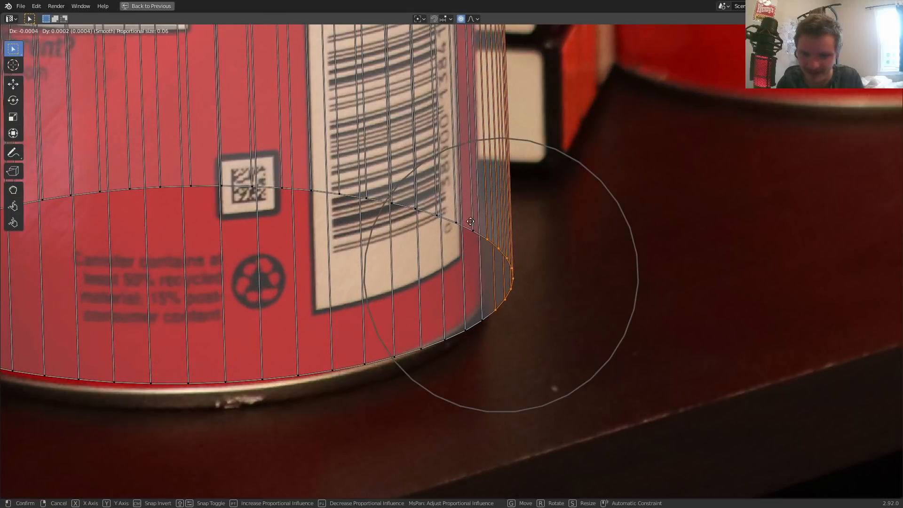
click(201, 281)
key(g)
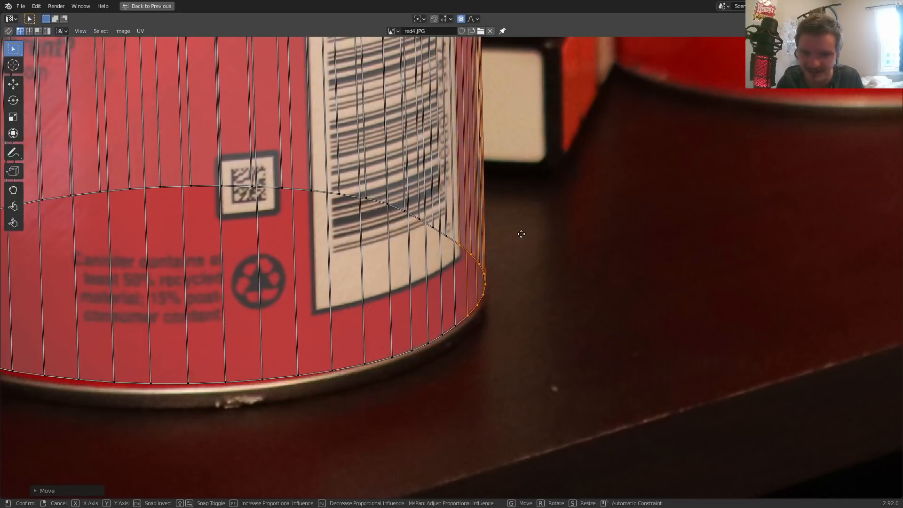
click(489, 263)
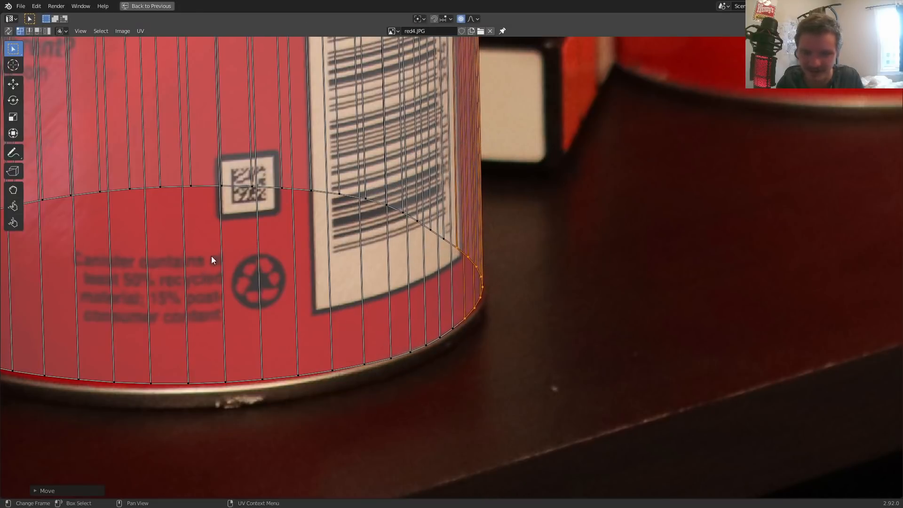
Move the UV vertices at the can's lower left edge inward to match the can's outline in the photo
middle_drag(211, 256, 618, 258)
drag(226, 334, 296, 261)
key(g)
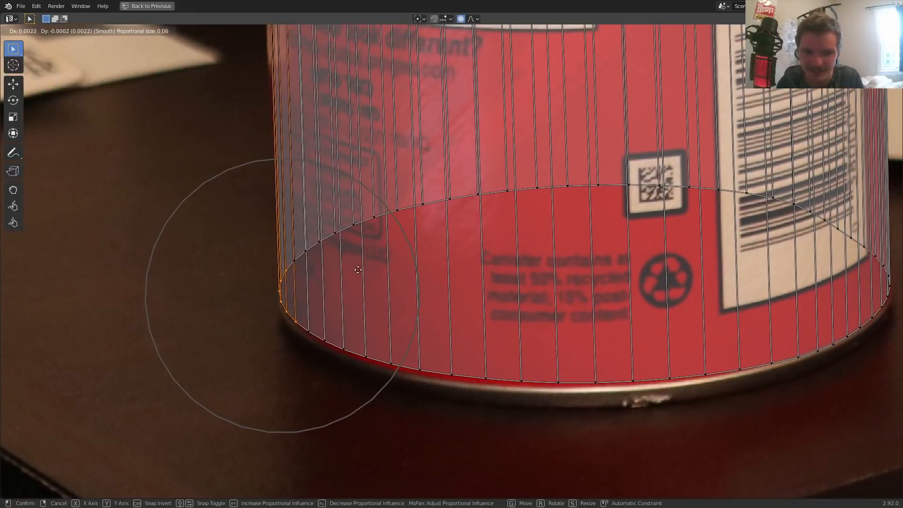
click(358, 276)
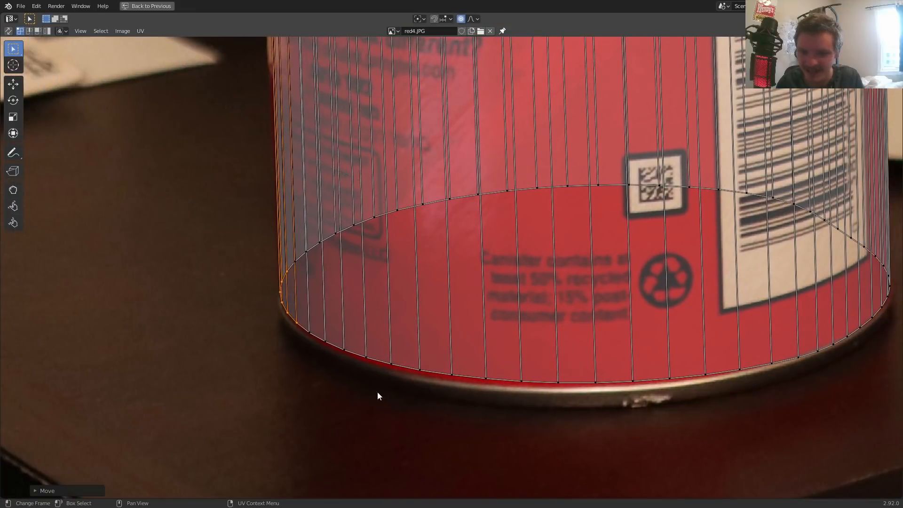
Nudge three groups of UV vertices along the bottom rim to follow the red label's lower edge
drag(378, 391, 476, 339)
key(g)
click(473, 366)
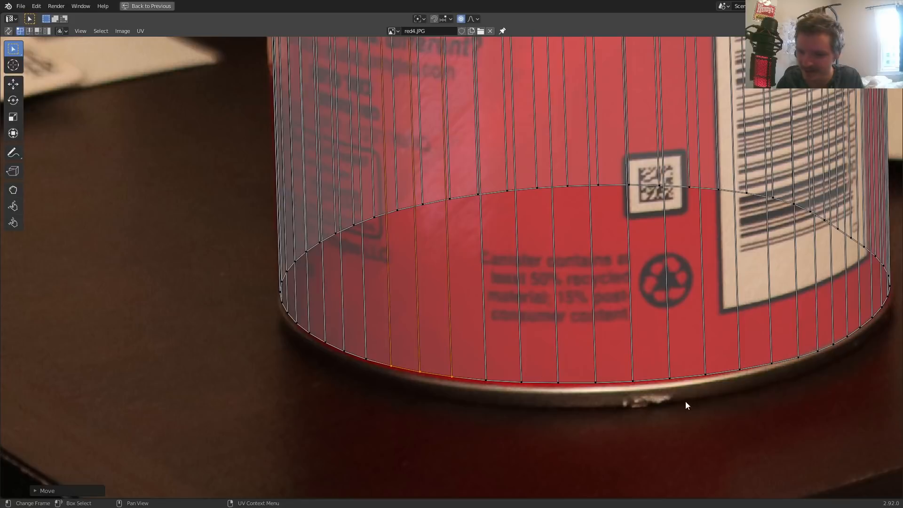
drag(686, 401, 726, 369)
key(g)
click(726, 380)
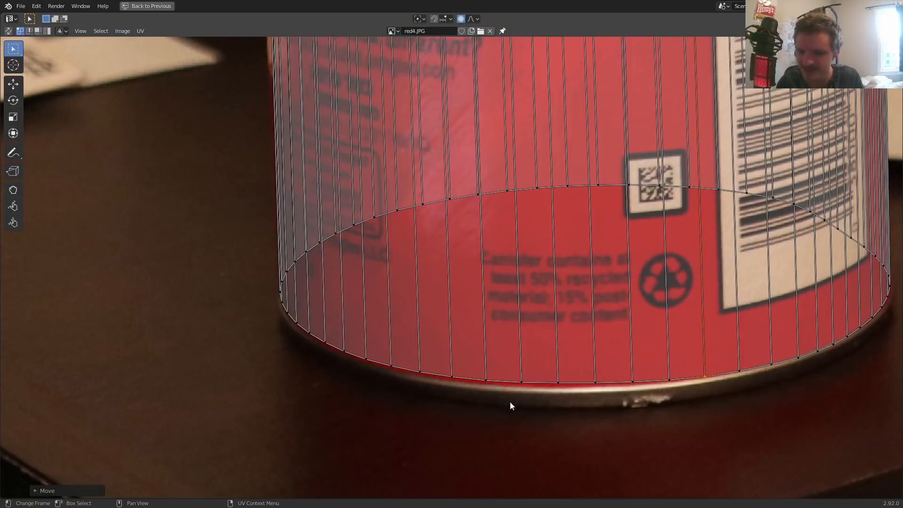
drag(511, 405, 545, 365)
key(g)
click(542, 382)
Save the file, leave the maximized UV editing, and switch to Texture Paint with orig as the painting UV map
scroll(506, 327, down, 8)
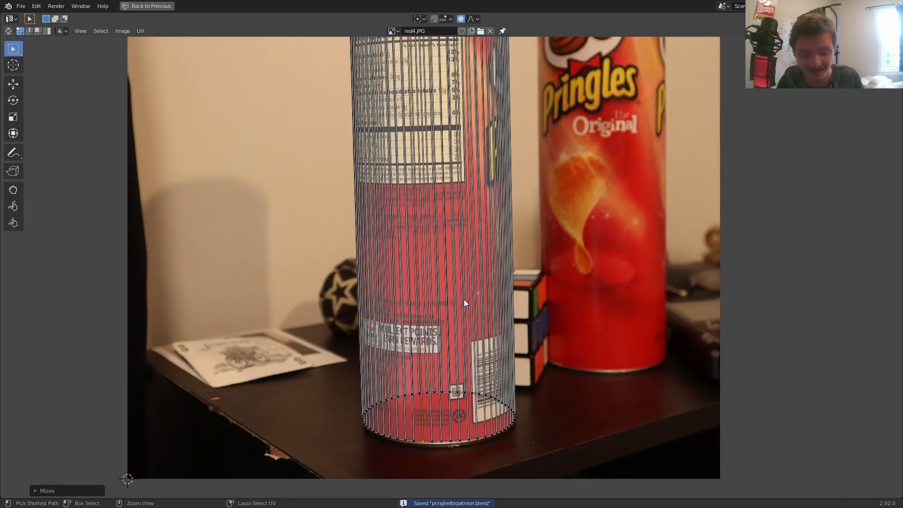
key(ctrl+space)
key(Tab)
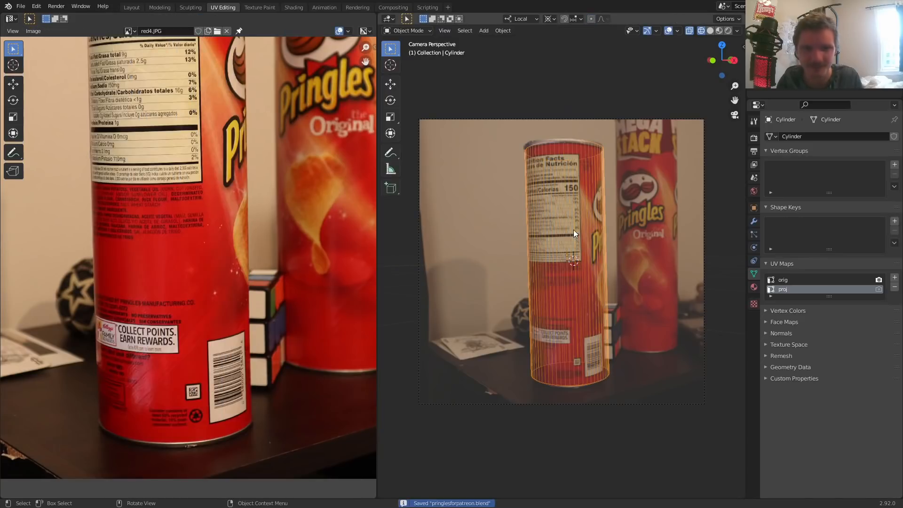
click(260, 7)
click(806, 180)
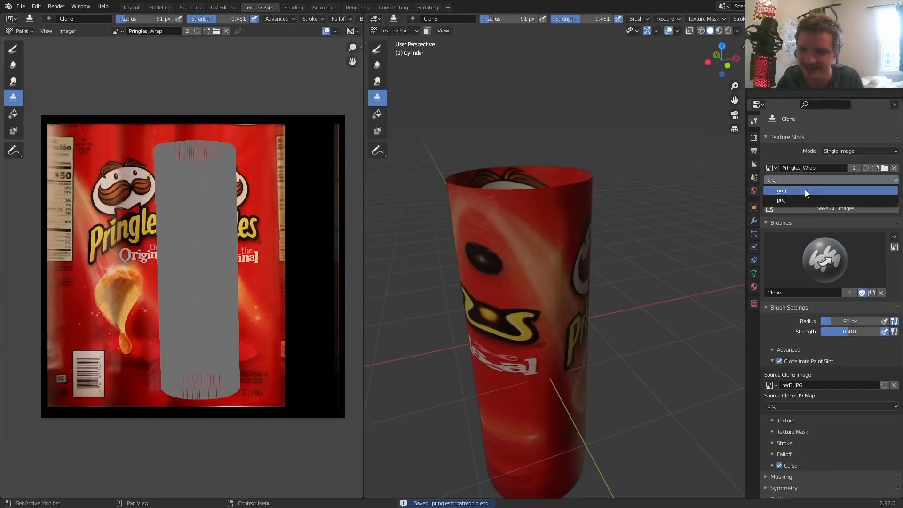
click(805, 189)
Set red4.JPG with the proj UV map as the clone source at brush strength 1.000, and save the file
click(792, 407)
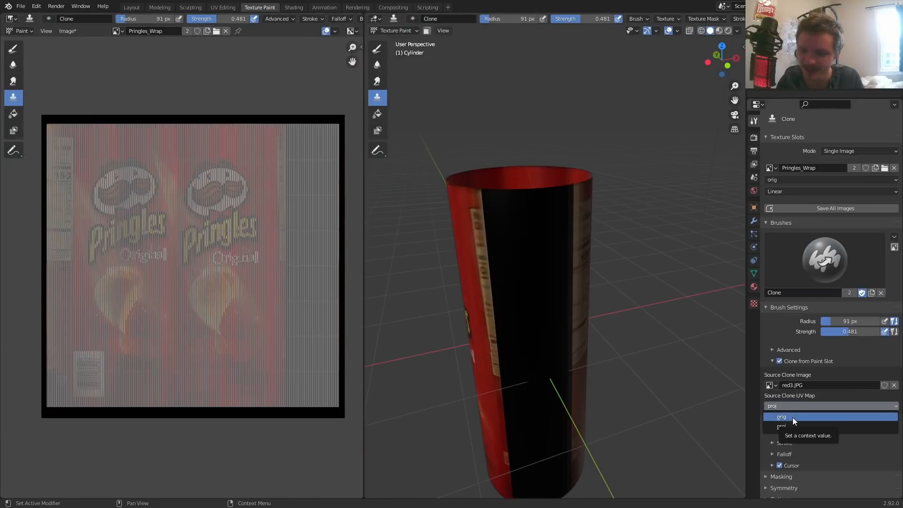
click(772, 385)
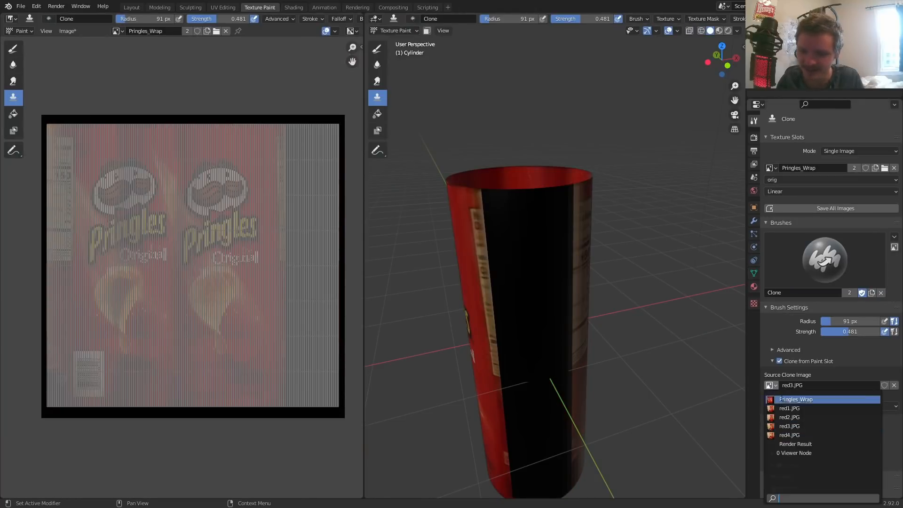
click(790, 436)
key(ctrl+s)
click(735, 115)
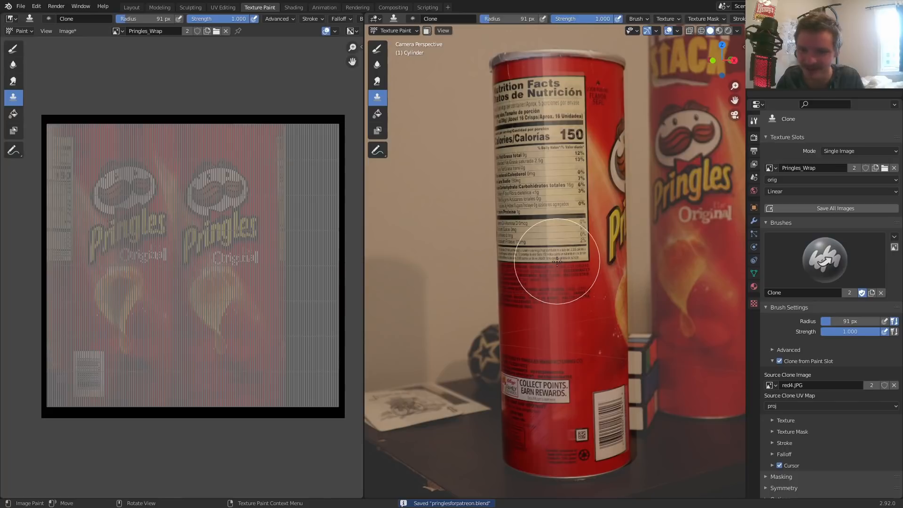
Clone-paint the nutrition facts side onto the can, covering the black strip from the label down to the lower edge
middle_drag(557, 262, 577, 225)
scroll(556, 254, up, 3)
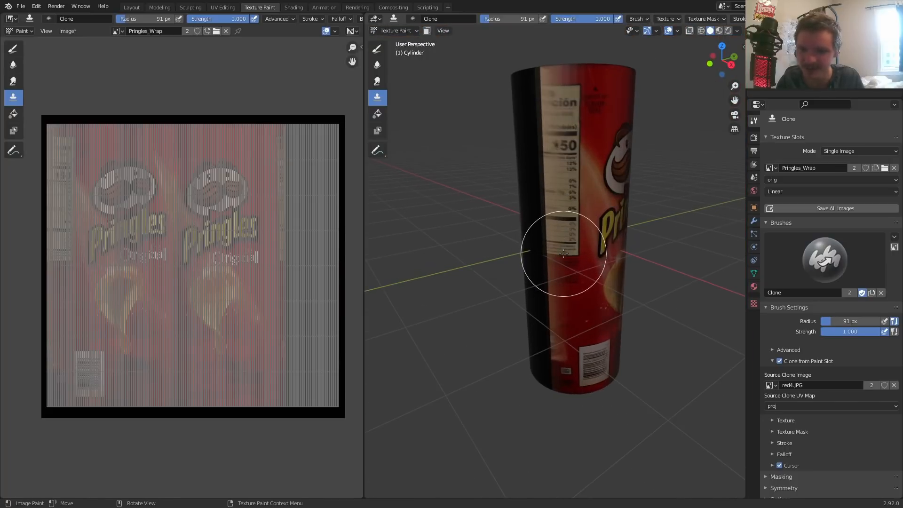
mouse_move(551, 250)
mouse_down()
mouse_move(569, 104)
mouse_move(541, 74)
mouse_move(522, 98)
mouse_move(532, 156)
mouse_move(533, 372)
mouse_up()
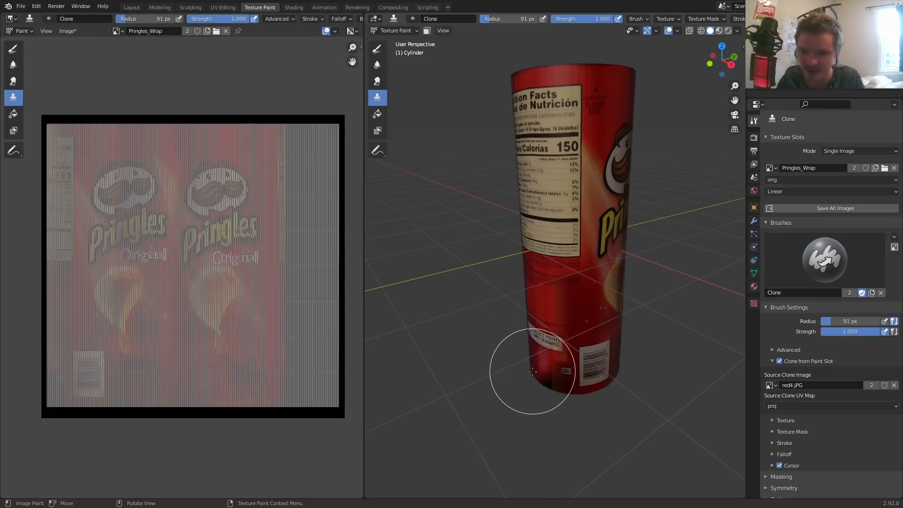
Clone-paint the small square code, the recycling text and the red area between the nutrition label and the barcode
mouse_move(548, 382)
middle_down()
mouse_move(575, 373)
mouse_move(568, 257)
middle_up()
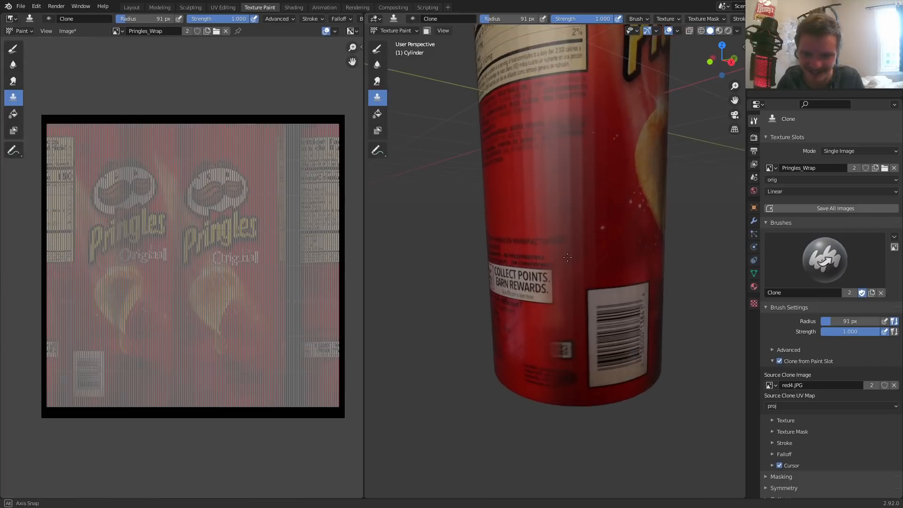
drag(561, 300, 559, 353)
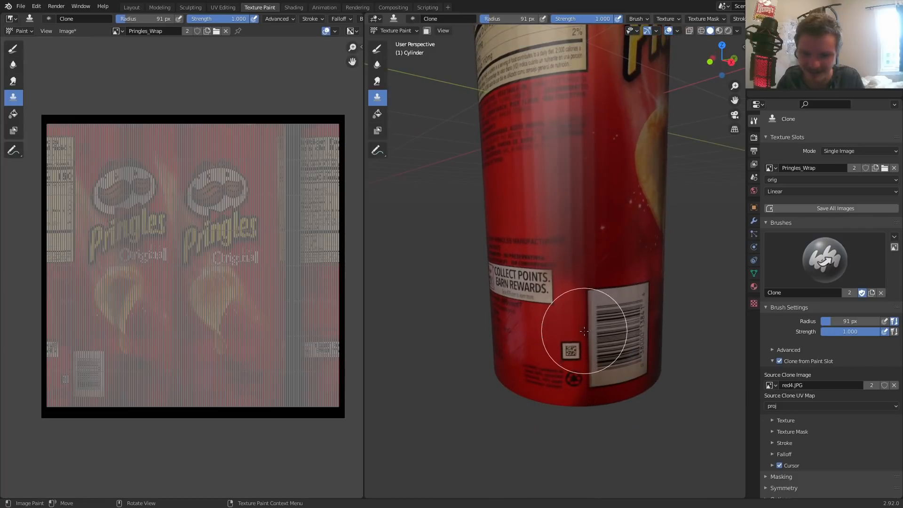
mouse_move(584, 331)
mouse_down()
mouse_move(588, 386)
mouse_move(605, 383)
mouse_move(622, 306)
mouse_move(573, 316)
mouse_move(582, 390)
mouse_up()
mouse_move(562, 251)
mouse_down()
mouse_move(549, 199)
mouse_move(556, 136)
mouse_up()
Blend the seam beside the nutrition label with the clone brush at strength 0.570, and save the file
middle_drag(541, 77, 564, 274)
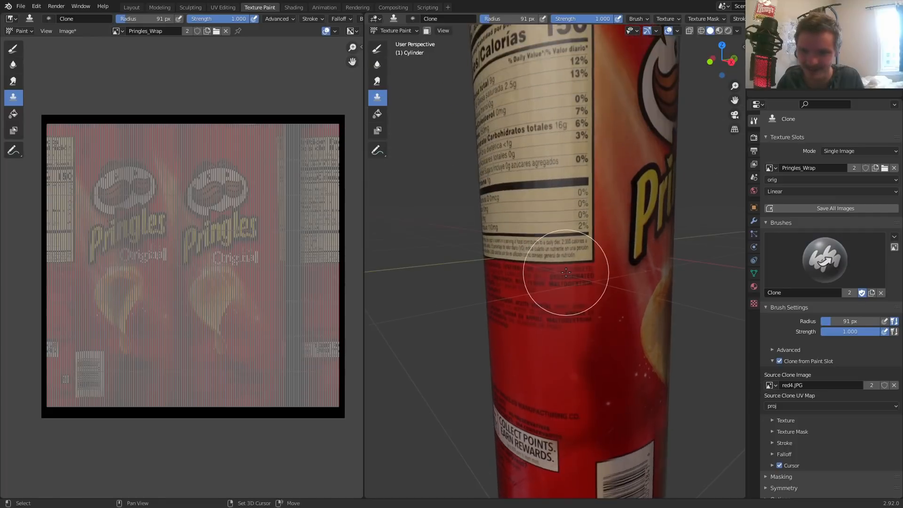
scroll(555, 165, down, 3)
shift+middle_drag(543, 134, 546, 173)
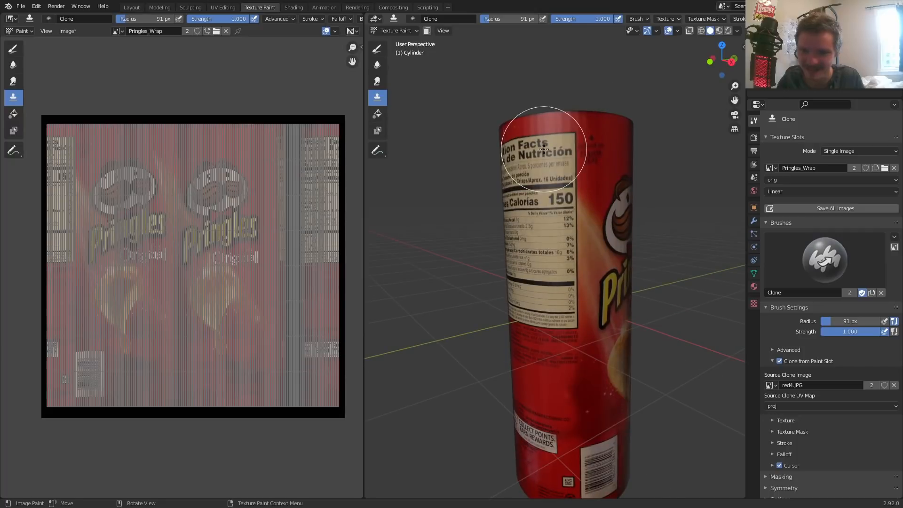
shift+middle_drag(529, 282, 524, 251)
scroll(526, 267, up, 4)
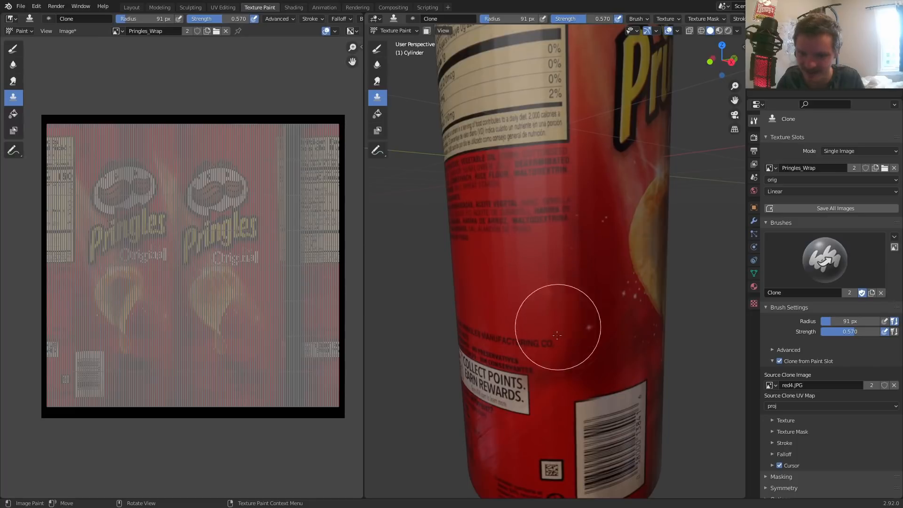
scroll(565, 160, down, 5)
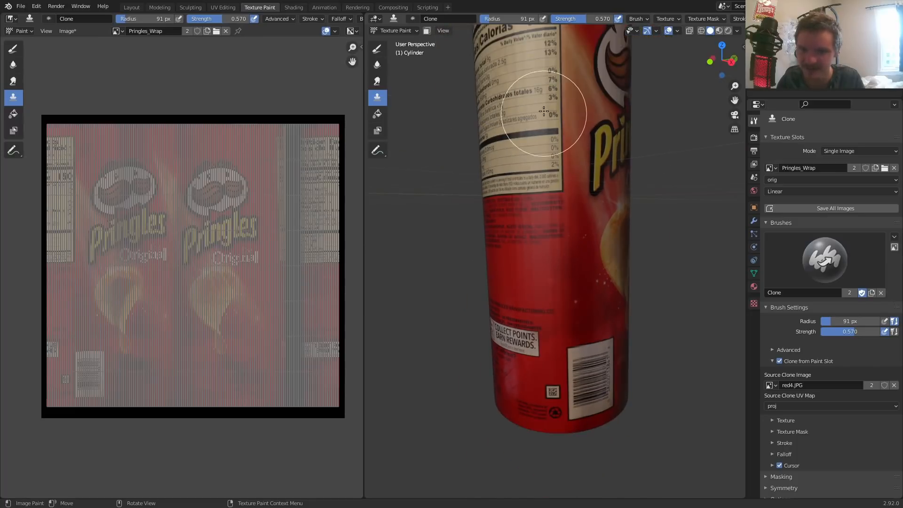
middle_drag(549, 171, 521, 196)
key(ctrl+s)
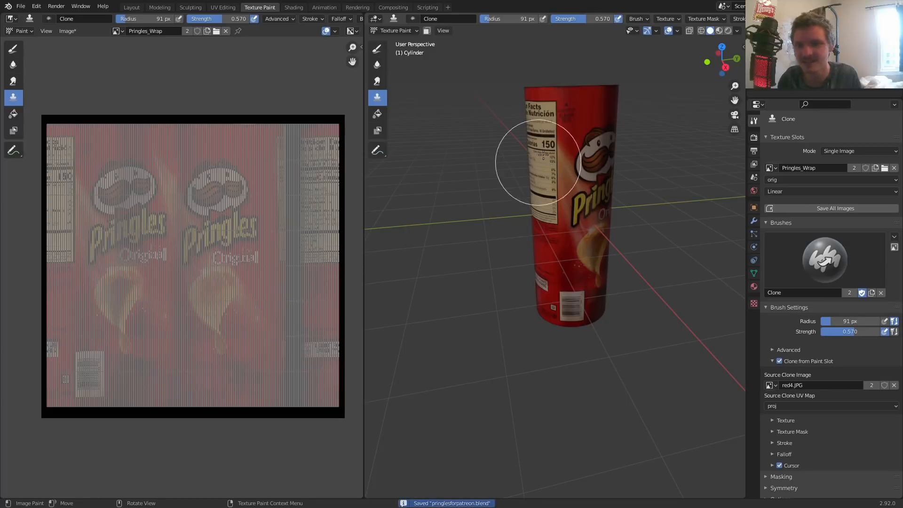
mouse_move(574, 151)
middle_down()
mouse_move(632, 166)
mouse_move(665, 189)
middle_up()
scroll(536, 194, up, 4)
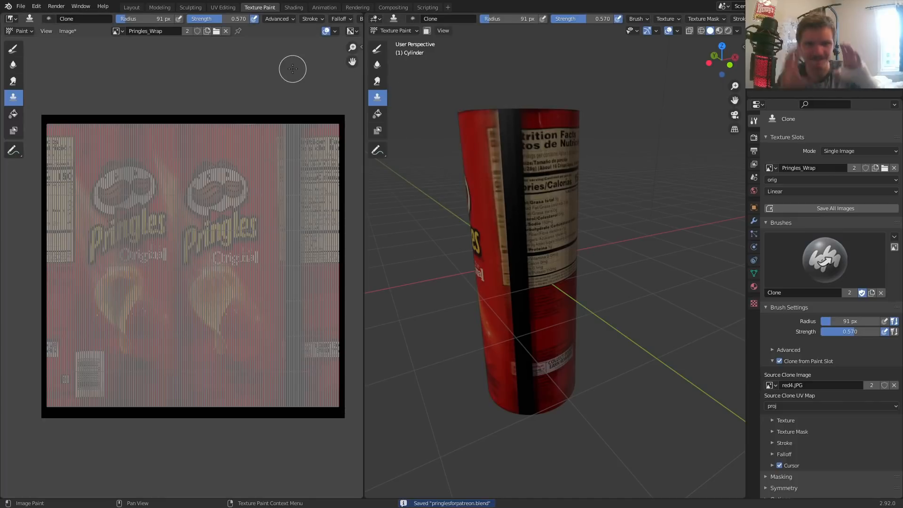
Replace the camera's background image with red5.JPG in the Layout workspace, and save the file
click(132, 7)
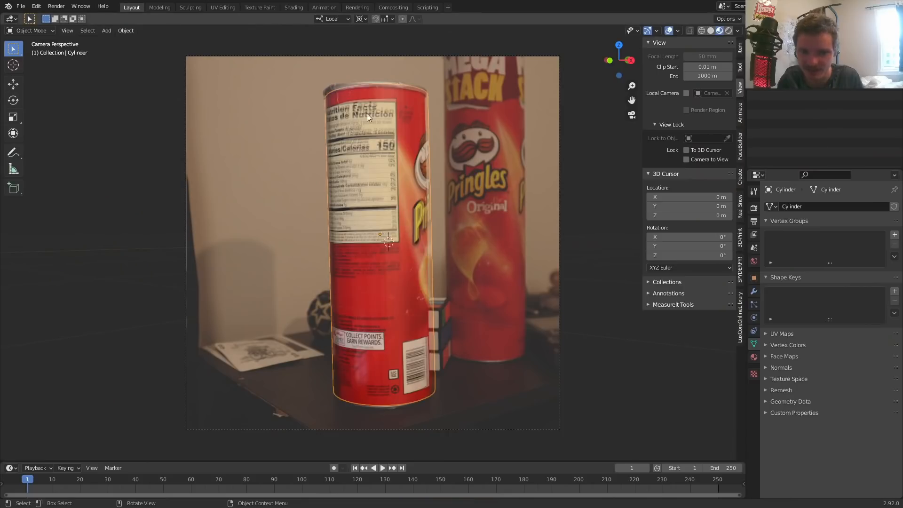
key(ctrl+s)
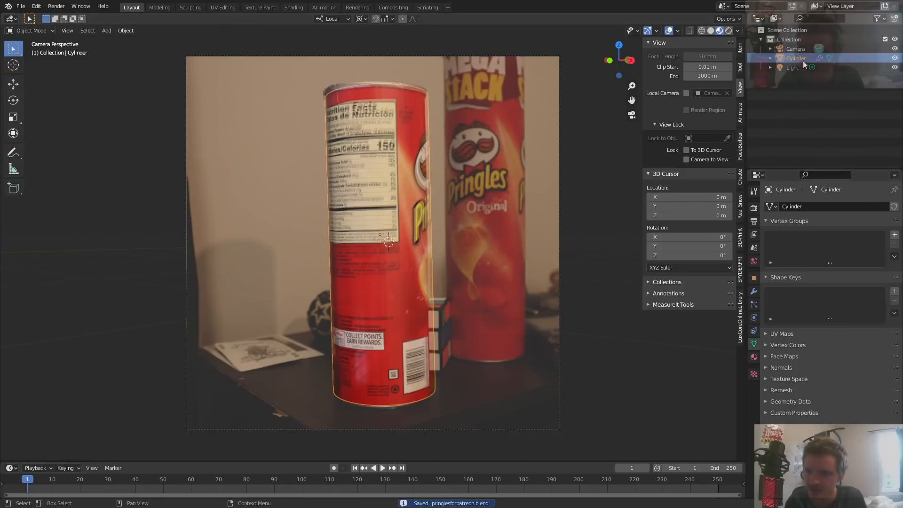
click(791, 49)
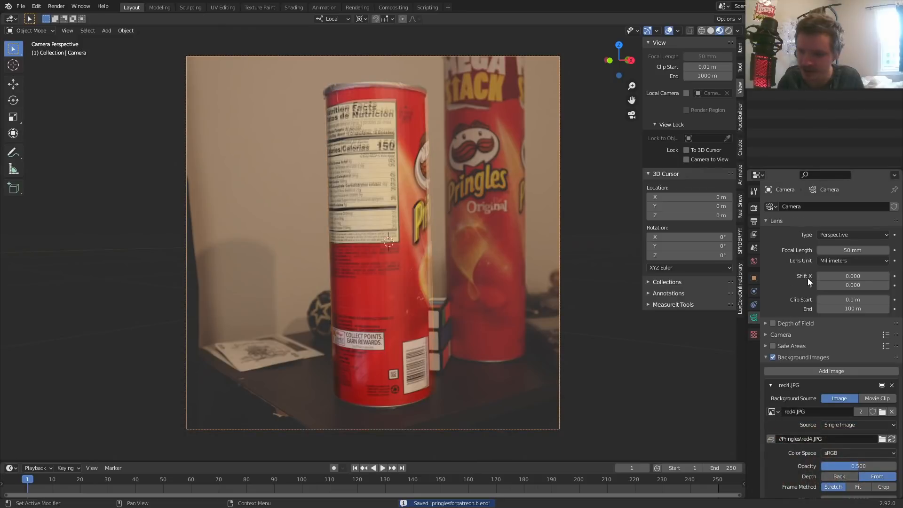
scroll(874, 394, down, 1)
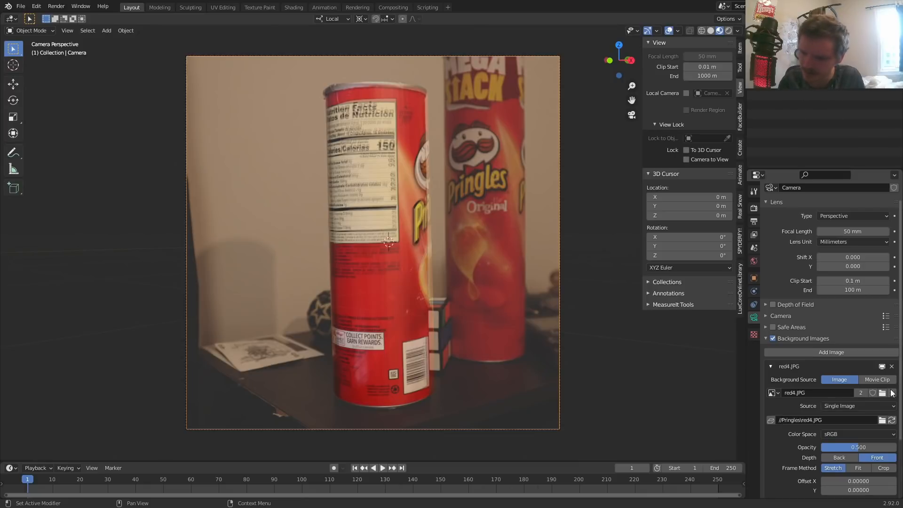
click(884, 394)
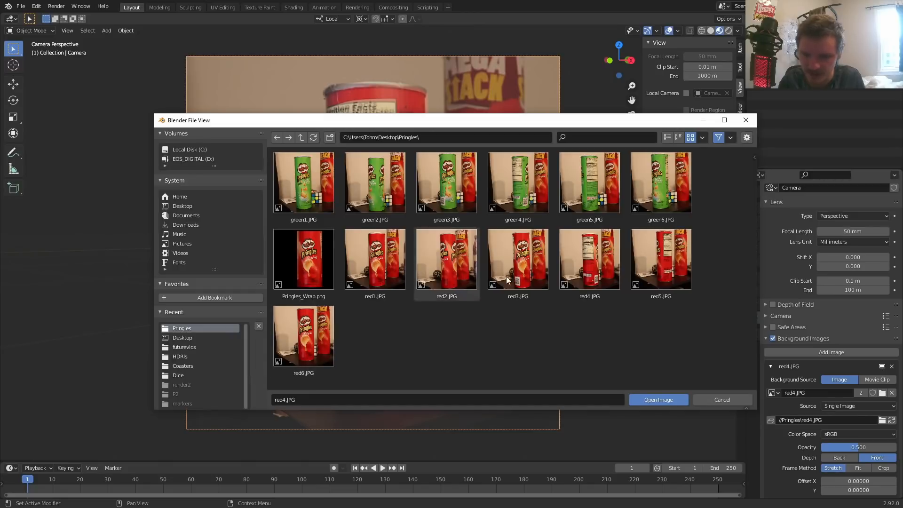
double_click(660, 255)
key(ctrl+s)
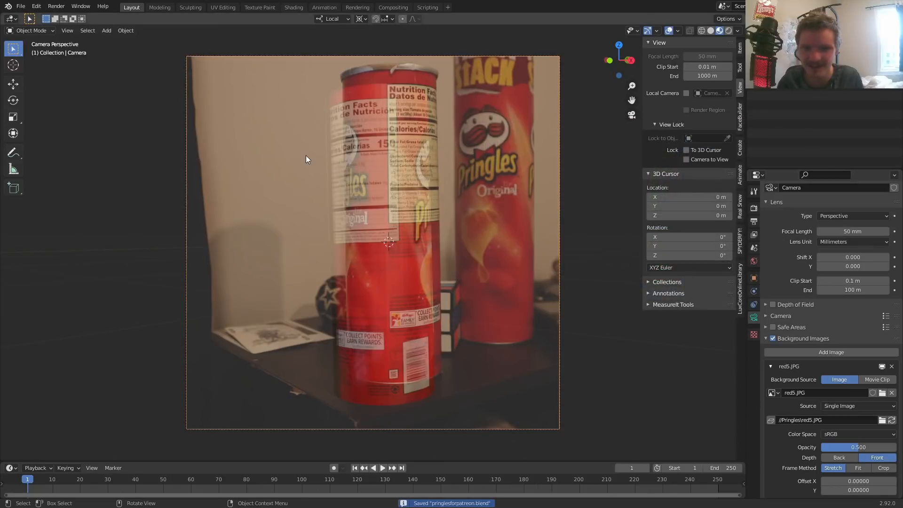
Move the cylinder over the can in the new photo and scale it by about 0.963 to fit the can's size
click(357, 152)
key(g)
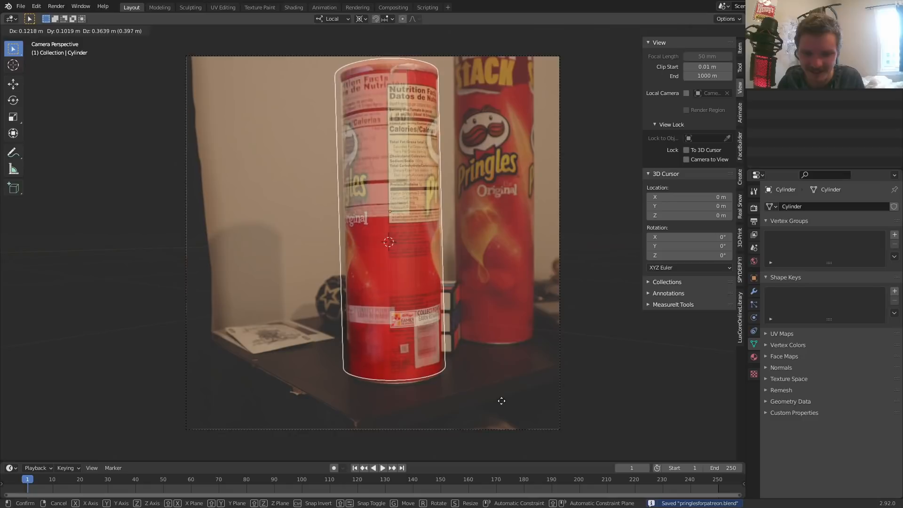
click(503, 428)
key(s)
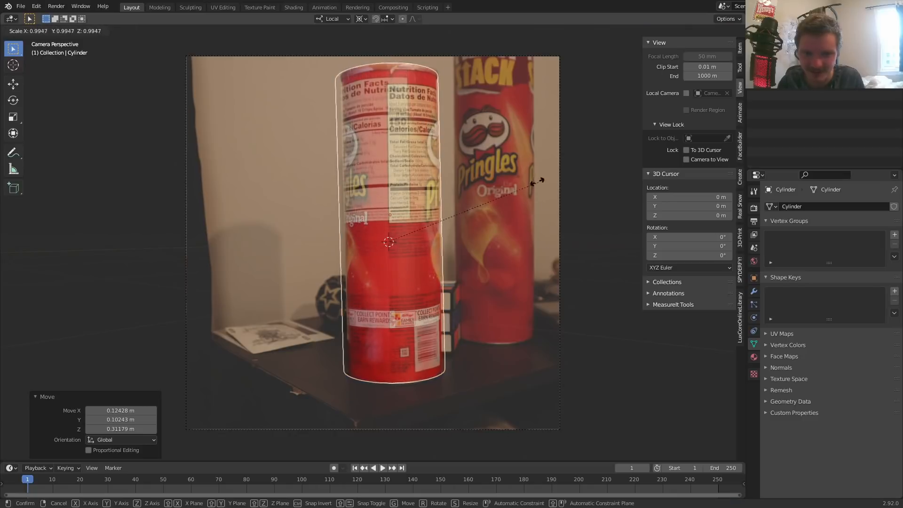
click(478, 175)
key(g)
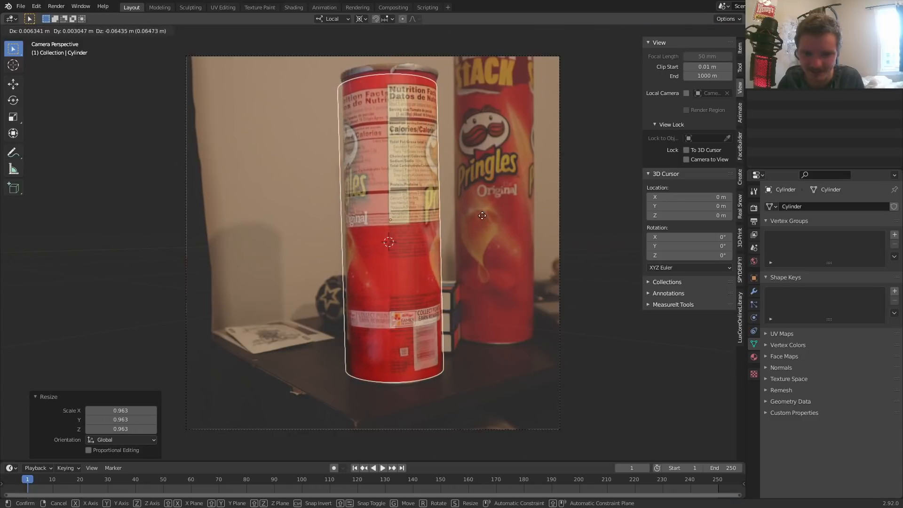
click(483, 198)
Rotate the cylinder about 37° around its local Z axis and shift it to fit the photographed can's outline
key(r)
key(z)
key(z)
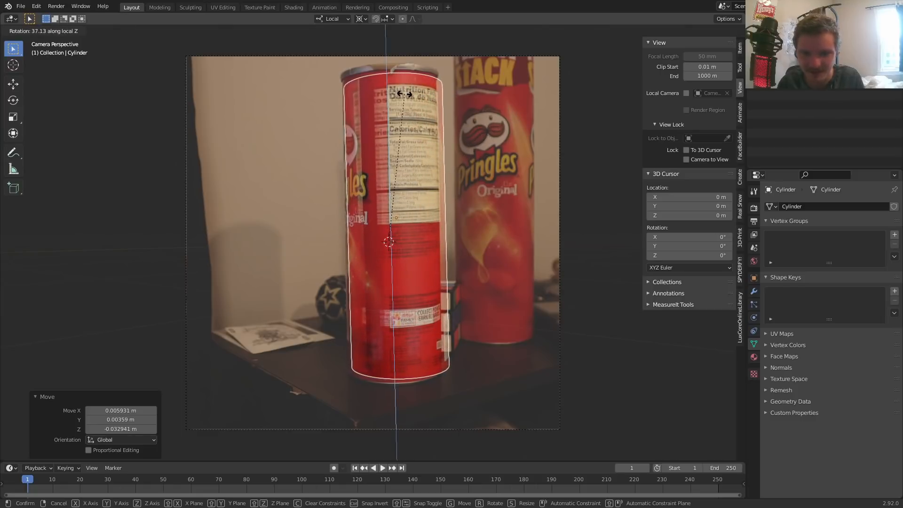
click(405, 94)
key(Home)
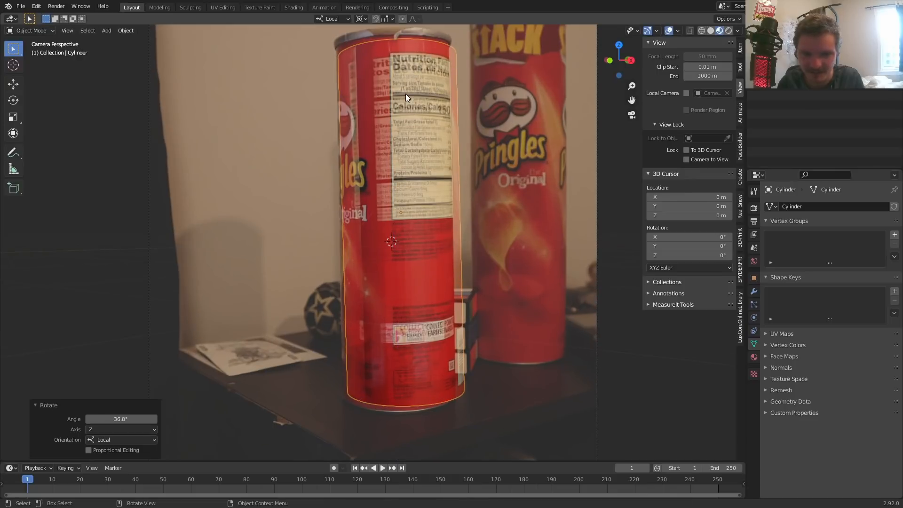
key(g)
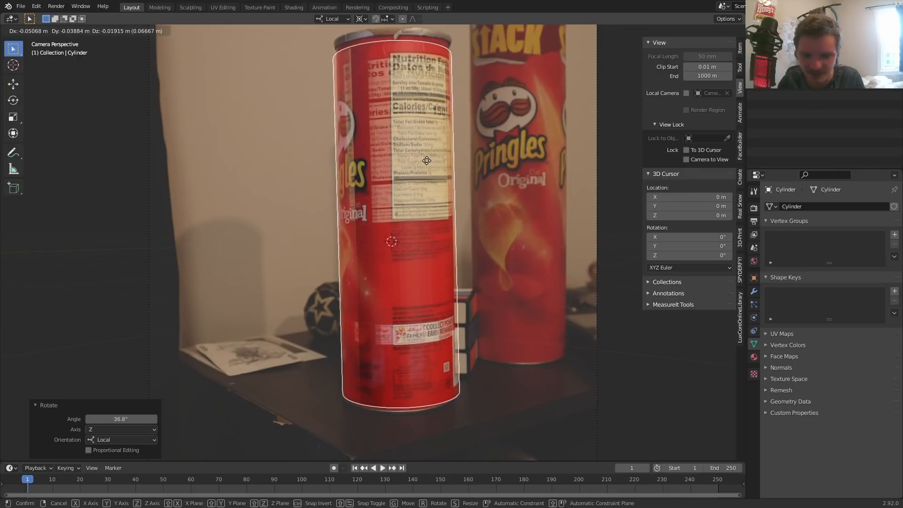
click(423, 172)
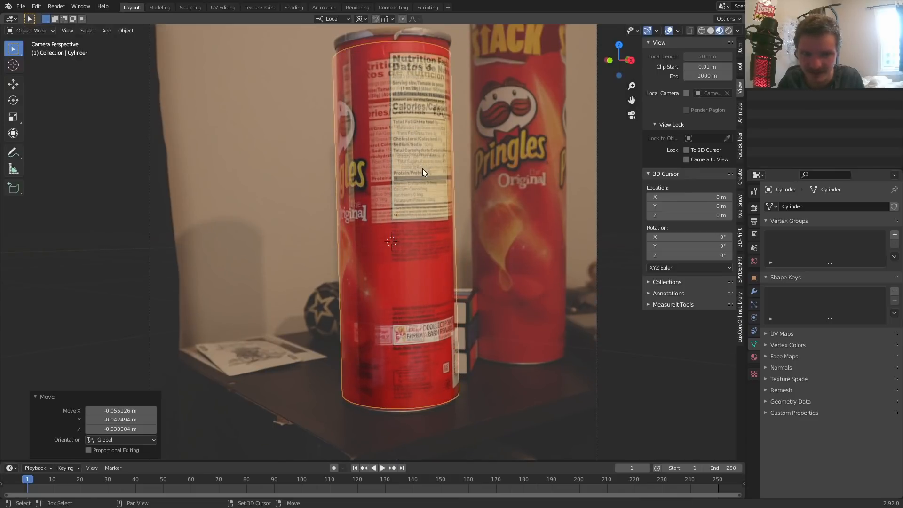
key(g)
click(492, 89)
Turn the cylinder about 19.3° around its local Z axis and fine-tune by about -0.6° to match the photo's nutrition label
key(r)
key(z)
key(z)
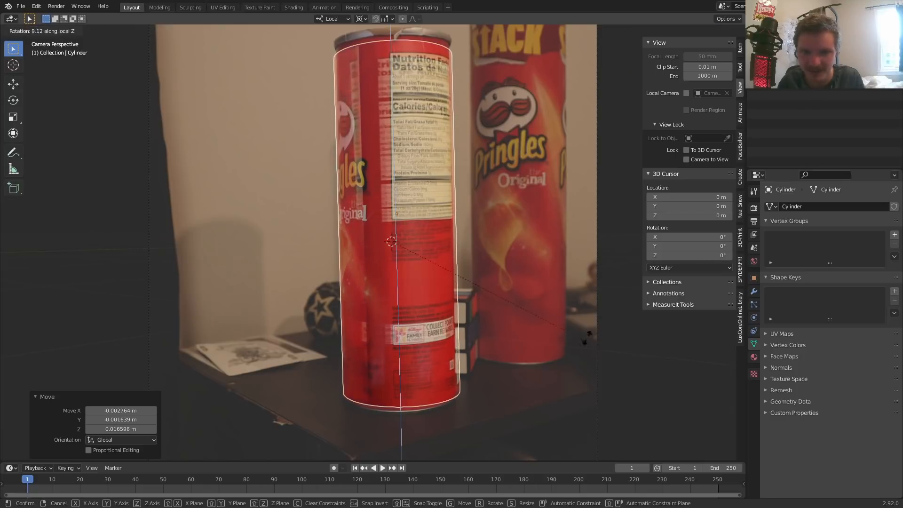
click(408, 329)
scroll(406, 72, up, 3)
shift+middle_drag(405, 48, 365, 320)
scroll(388, 232, up, 5)
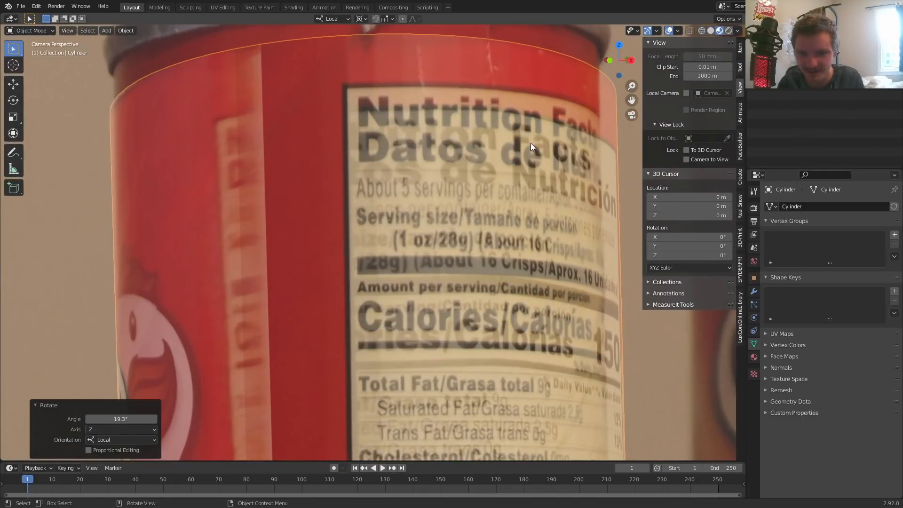
key(r)
key(z)
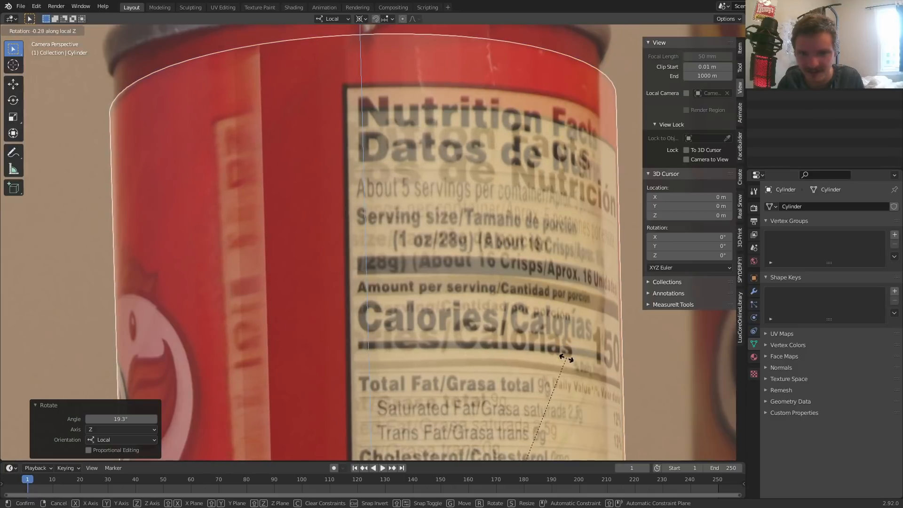
click(551, 268)
Nudge the cylinder upward and stretch it by about 1.016 along its local Z axis to match the can's height
scroll(487, 191, down, 3)
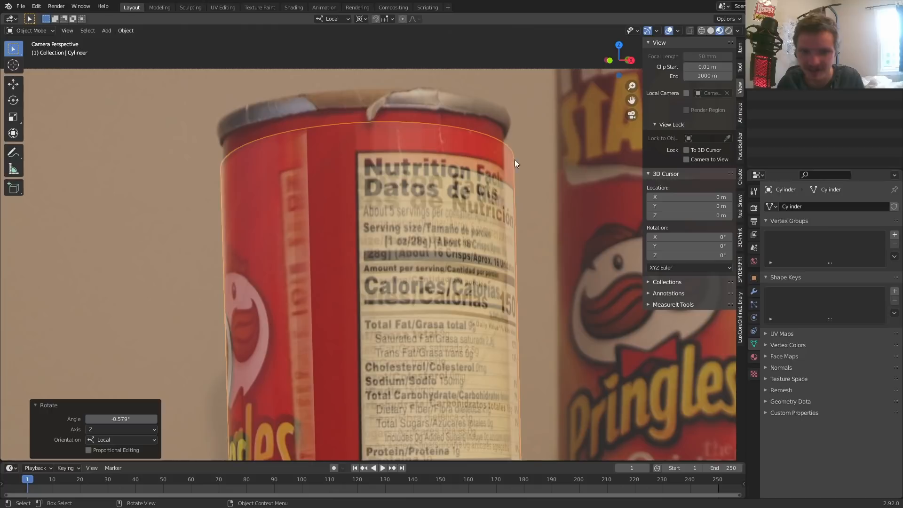
scroll(487, 181, down, 2)
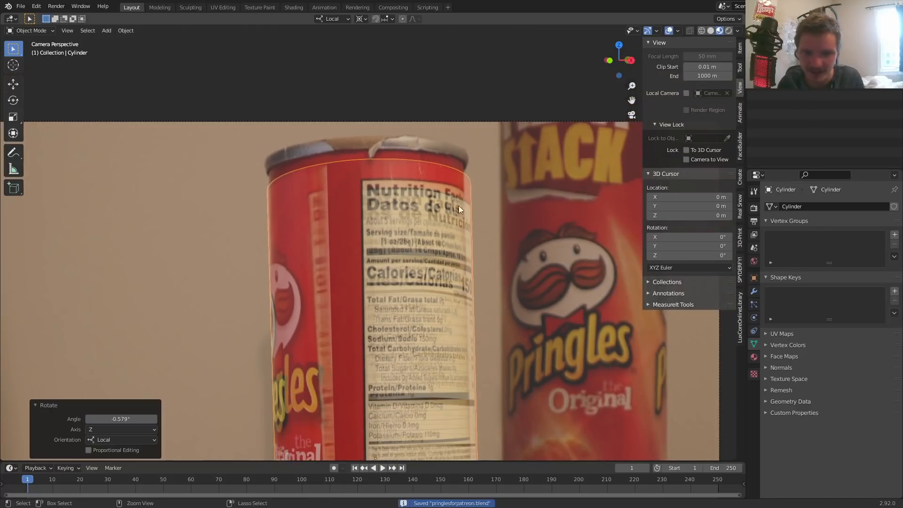
shift+middle_drag(459, 205, 432, 86)
scroll(404, 179, down, 3)
shift+middle_drag(389, 184, 385, 135)
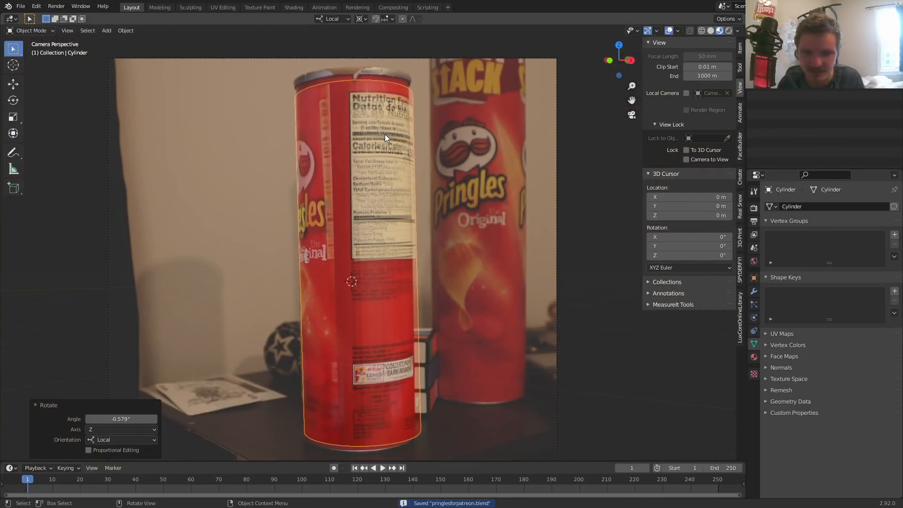
key(g)
click(450, 63)
key(s)
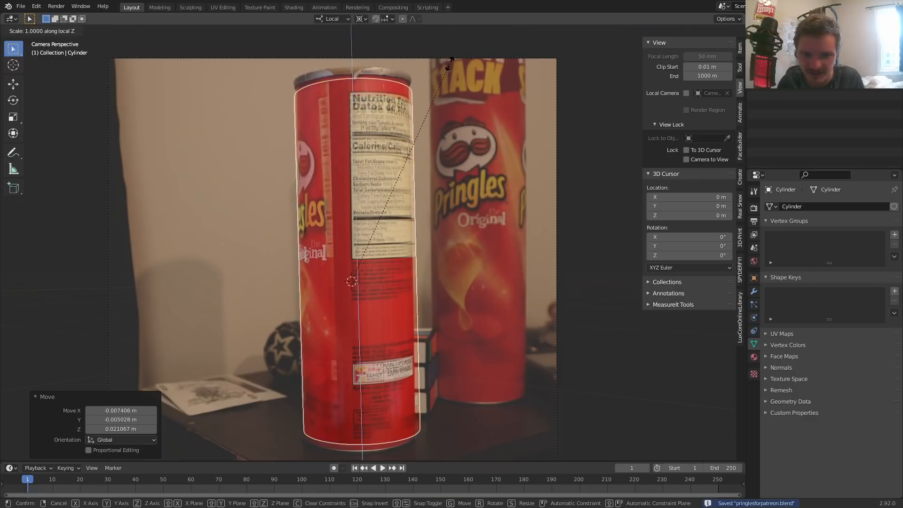
key(z)
key(z)
click(473, 31)
Lower the cylinder by about 0.024 m to realign it with the photographed can, and save the file
key(g)
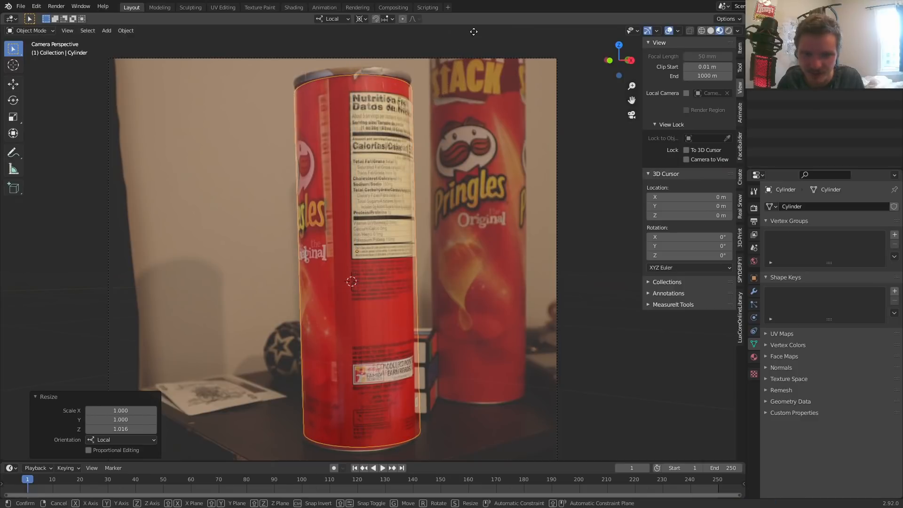
click(478, 53)
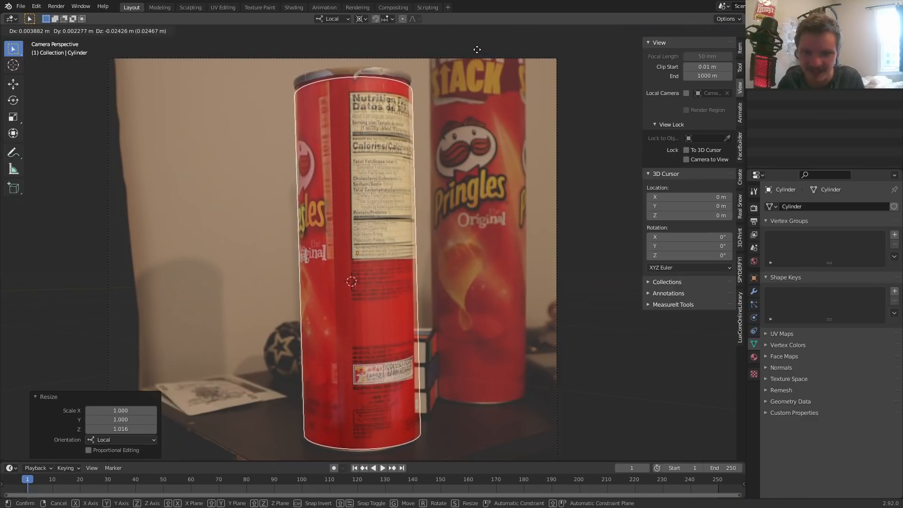
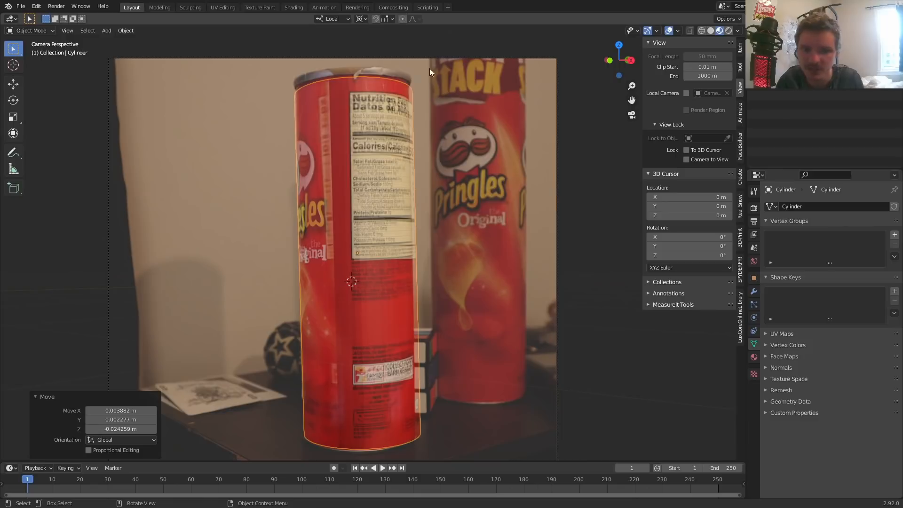
scroll(380, 76, up, 3)
key(ctrl+s)
Rotate the cylinder about 0.6° around its local Z axis to line up the left border of the nutrition label
shift+middle_drag(377, 67, 383, 210)
scroll(426, 125, up, 2)
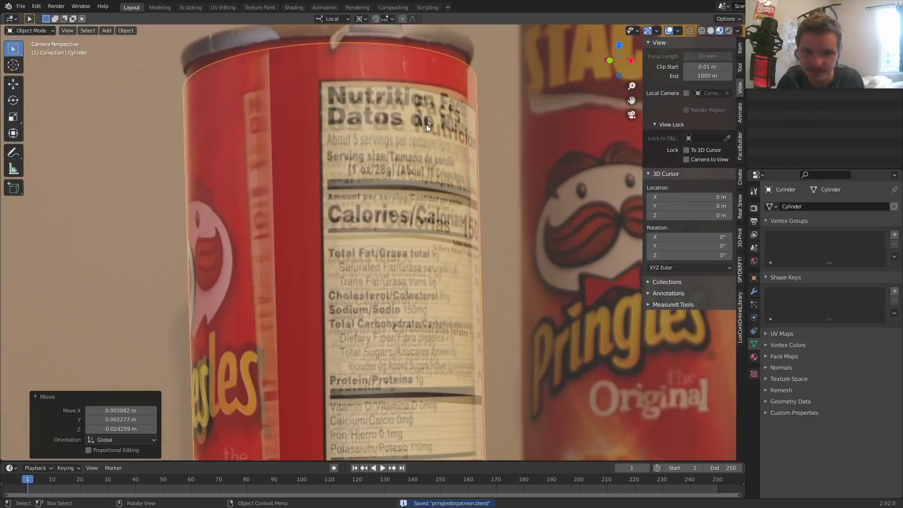
key(r)
key(z)
key(z)
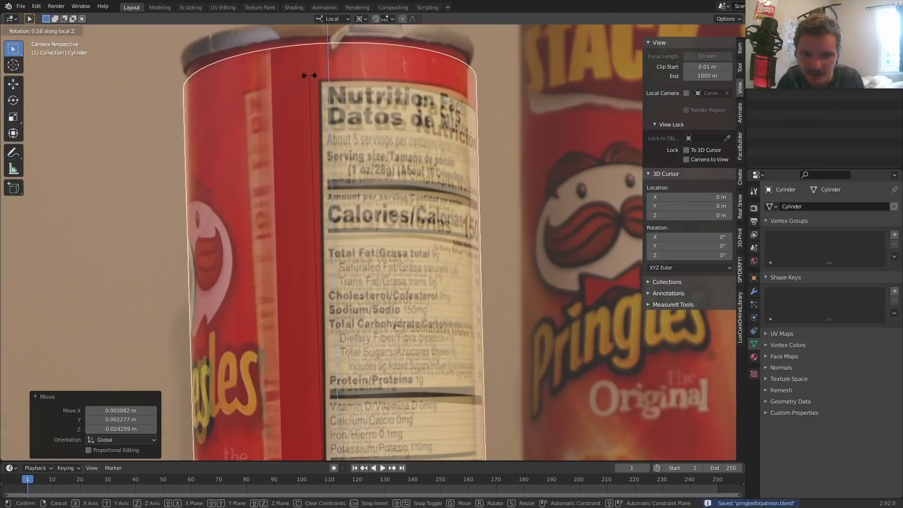
click(310, 76)
Raise the cylinder about 0.018 m, rotate it about -0.03° around local Z to refine the label text alignment, and save
key(g)
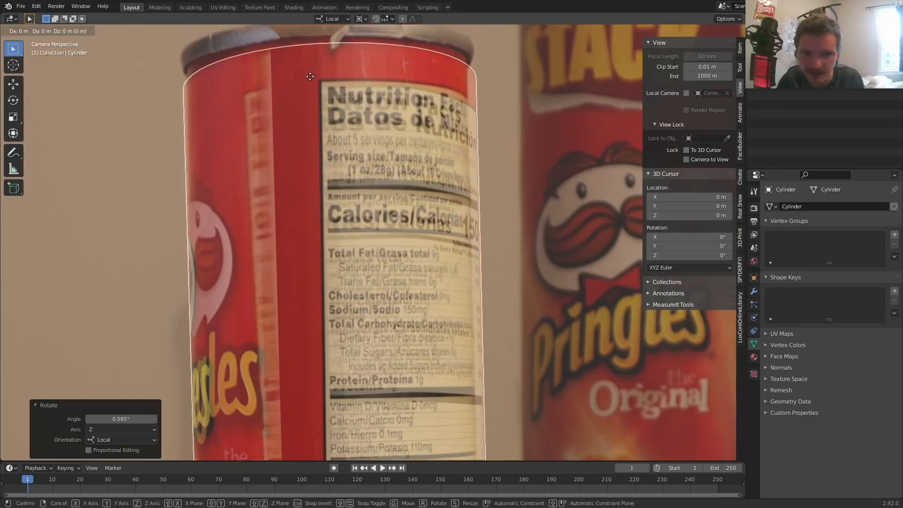
click(306, 44)
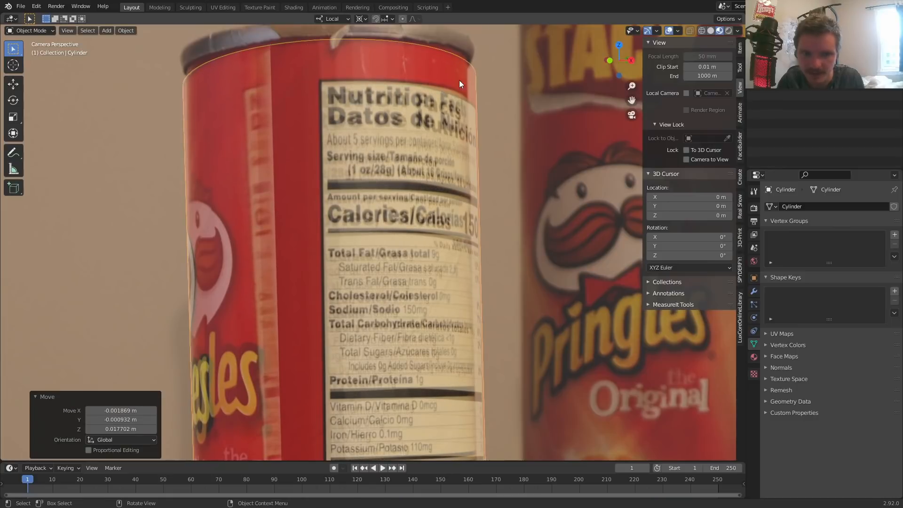
key(r)
key(z)
key(z)
click(467, 85)
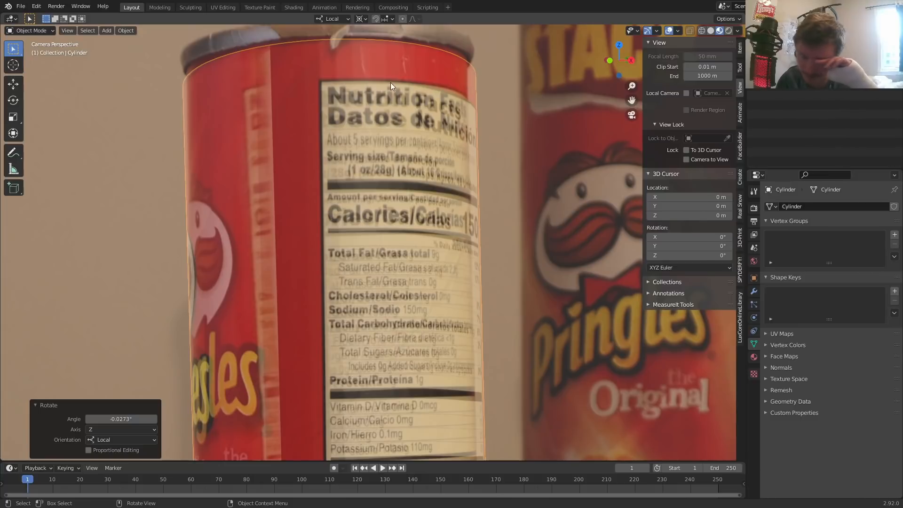
scroll(317, 125, down, 4)
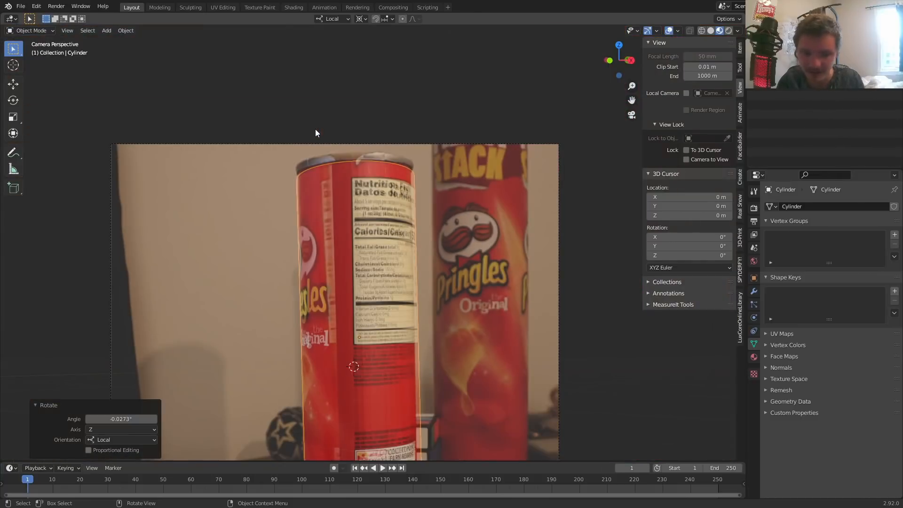
key(ctrl+s)
Try rotating the cylinder about 19.7° around its local Z axis to compare the logo with the photo, and undo the rotation
scroll(363, 202, up, 6)
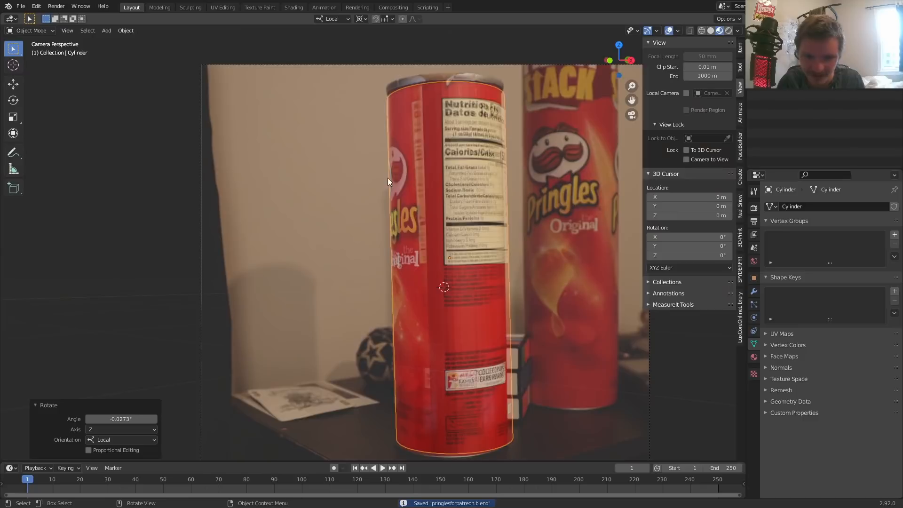
key(r)
key(z)
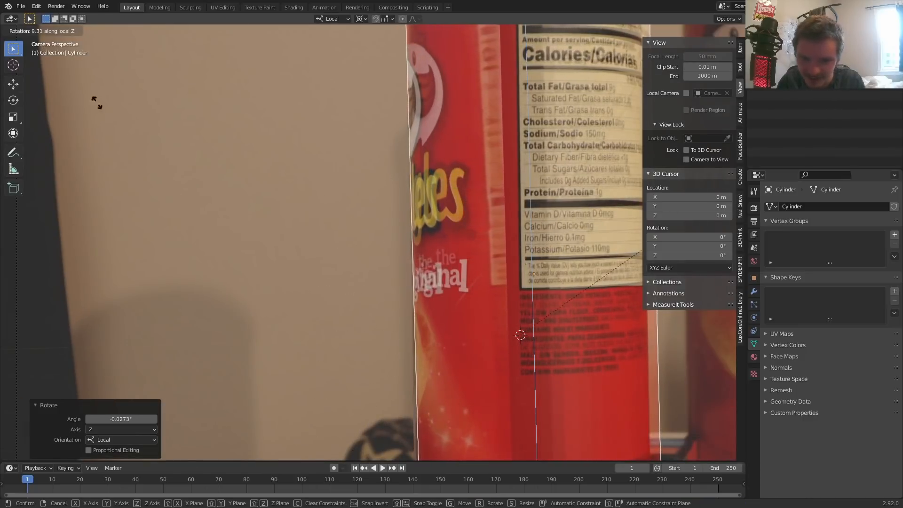
click(85, 405)
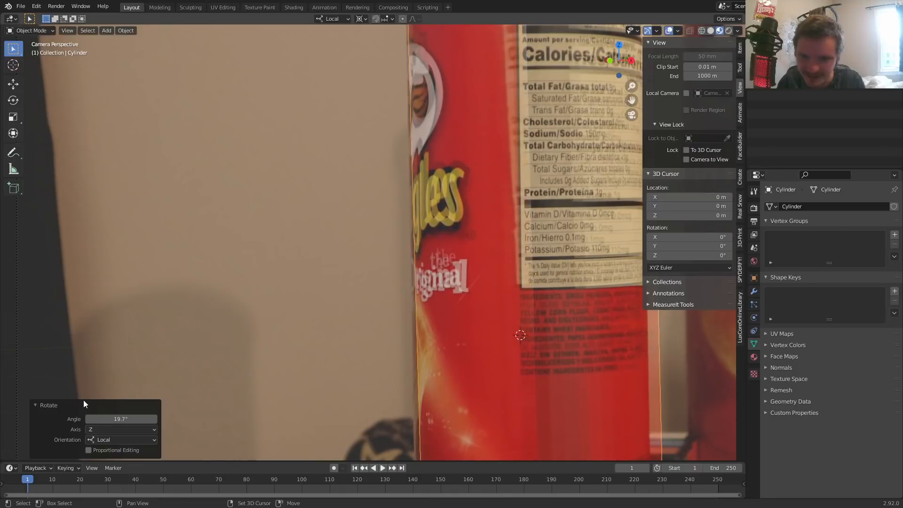
scroll(432, 194, down, 4)
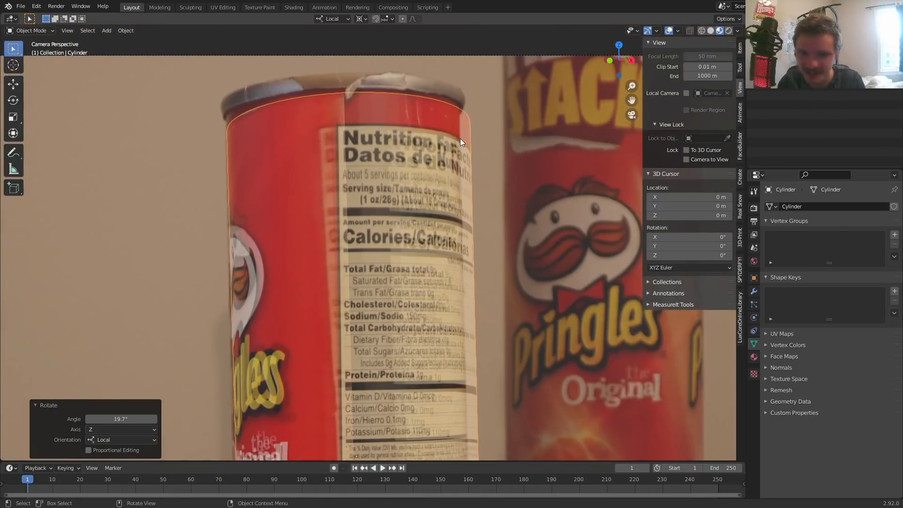
key(ctrl+z)
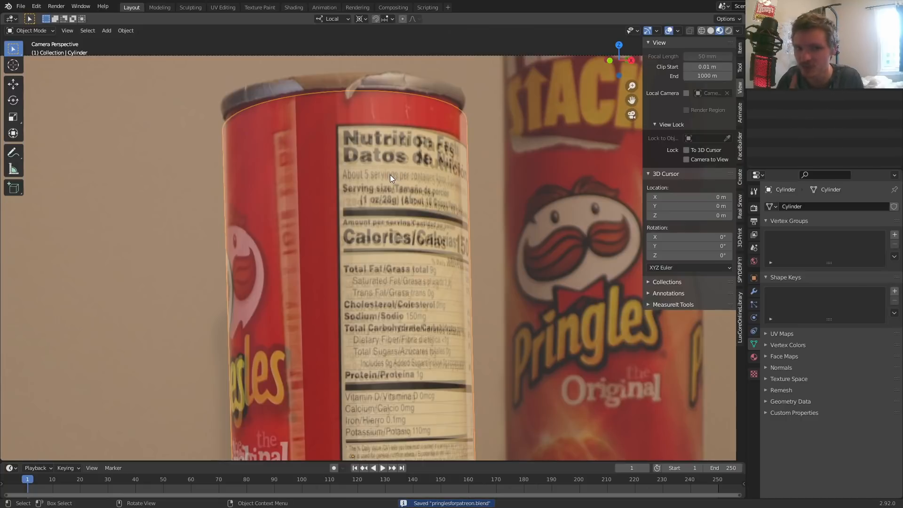
scroll(390, 177, down, 3)
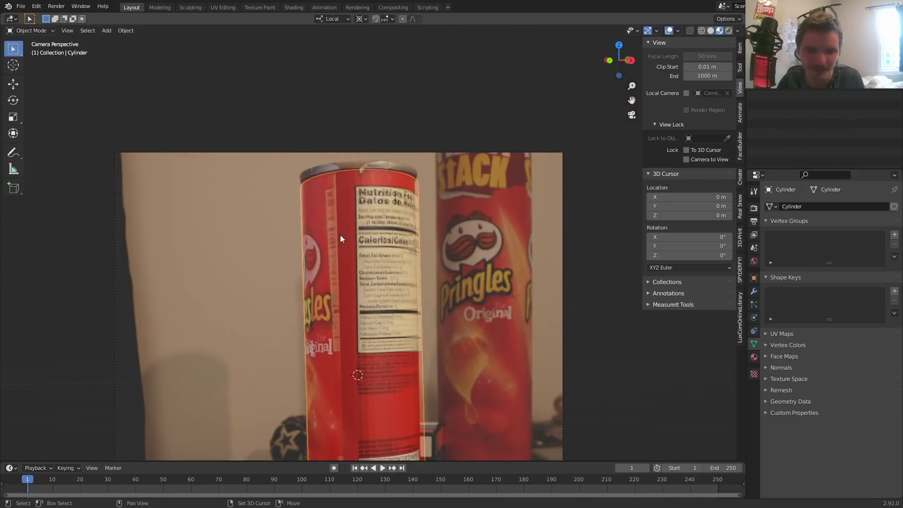
Project the cylinder's UVs from the camera view into the proj map and display red5.JPG behind them in the UV editor
shift+middle_drag(340, 236, 361, 137)
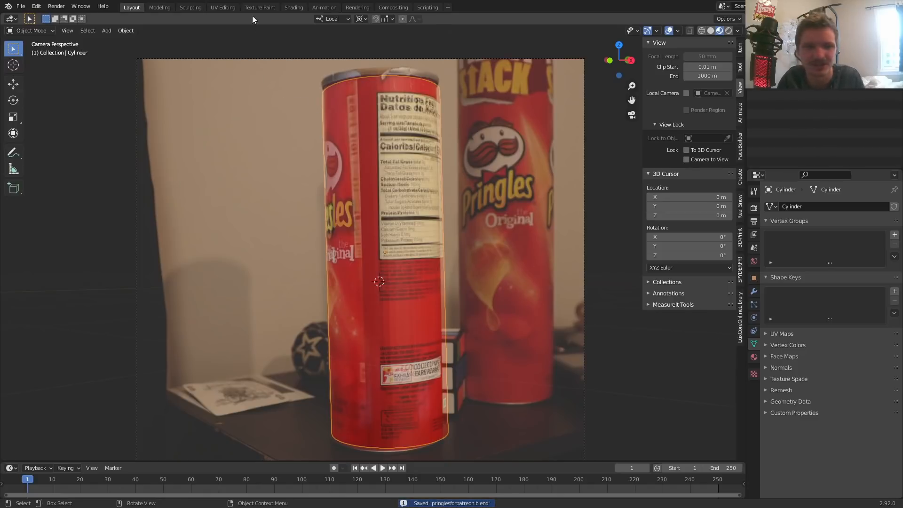
click(229, 7)
click(800, 288)
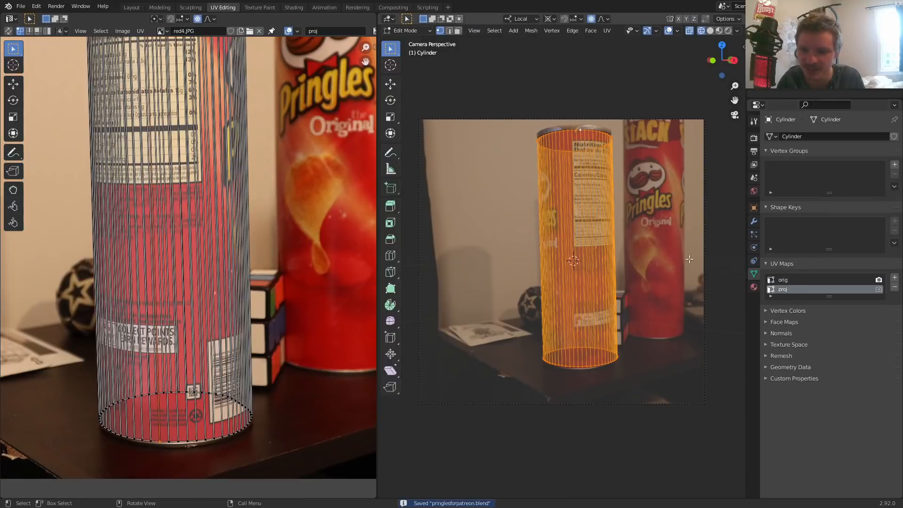
key(u)
click(606, 227)
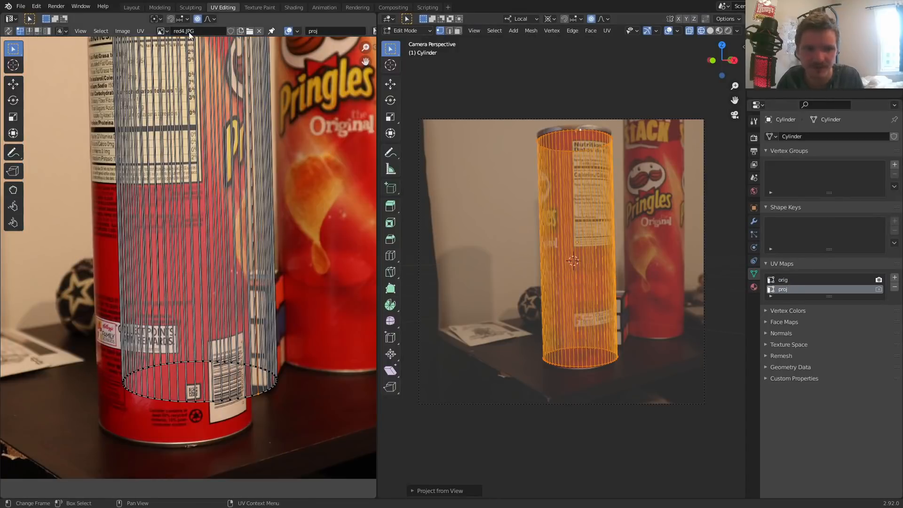
click(165, 31)
click(188, 91)
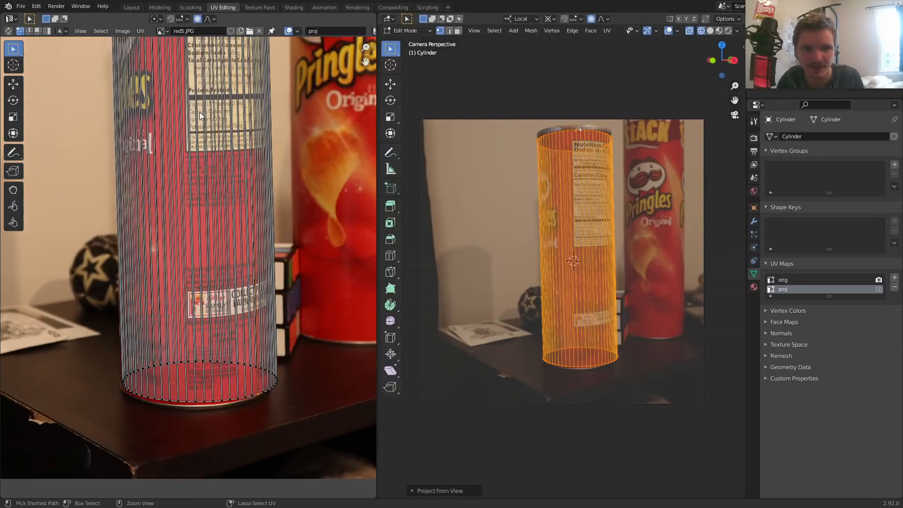
Move the cylinder's whole upper UV ring slightly up to the red edge just below the photographed can's metal rim
key(ctrl+space)
scroll(471, 188, up, 6)
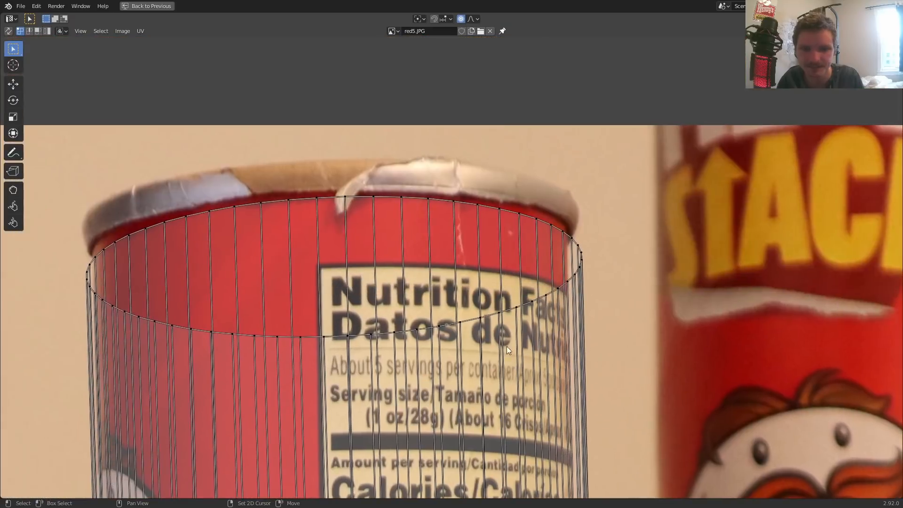
drag(55, 384, 663, 179)
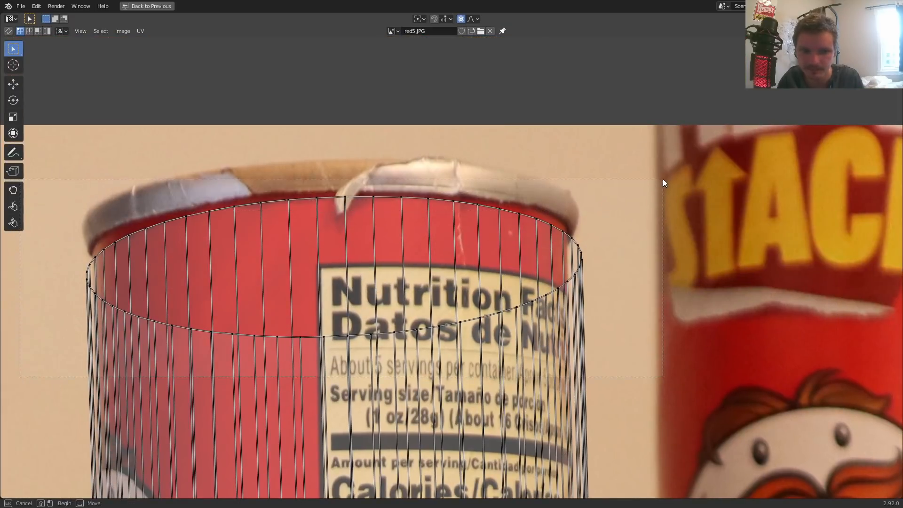
key(g)
click(659, 146)
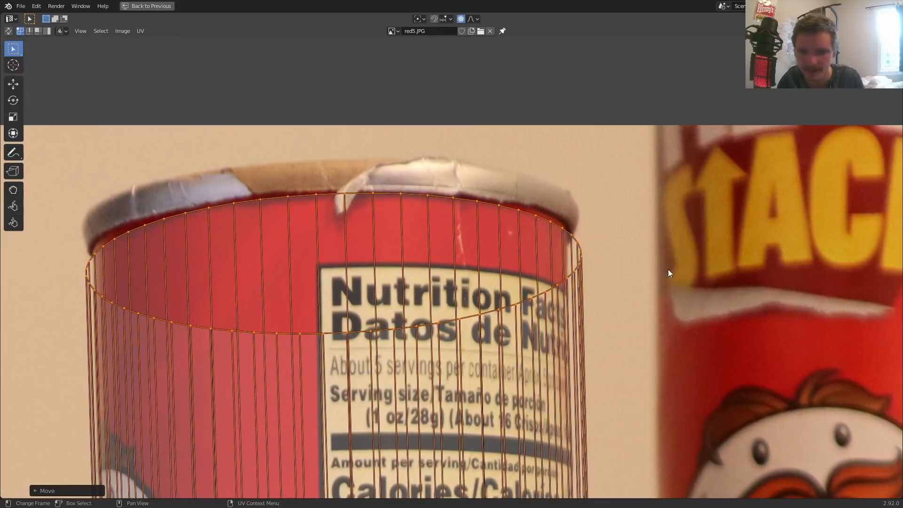
Pull the right end of the upper UV ring inward to the can's edge, redoing the move with a proportional size of 0.08
drag(576, 226, 575, 224)
key(g)
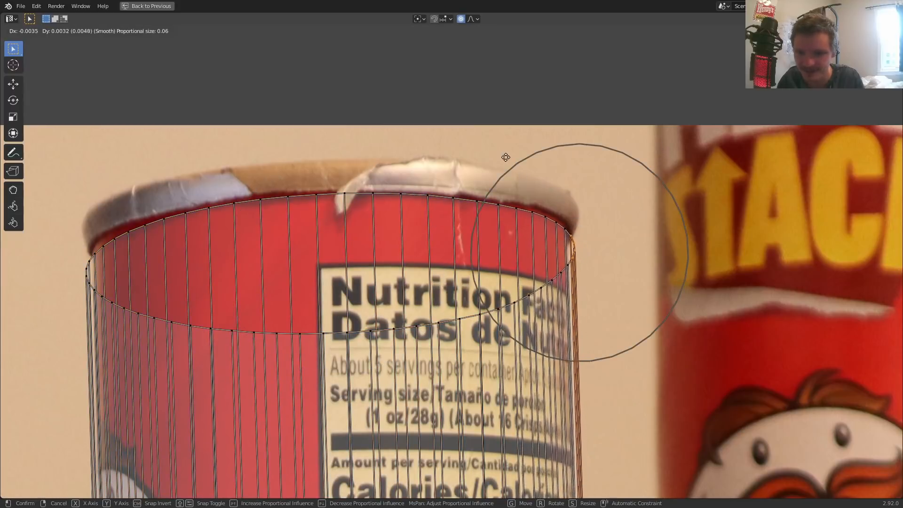
click(484, 147)
key(ctrl+z)
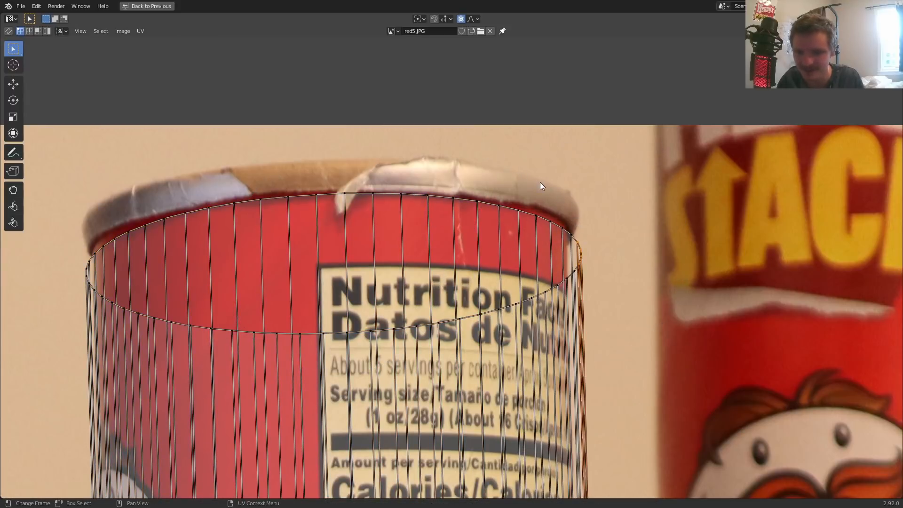
key(g)
scroll(494, 146, down, 2)
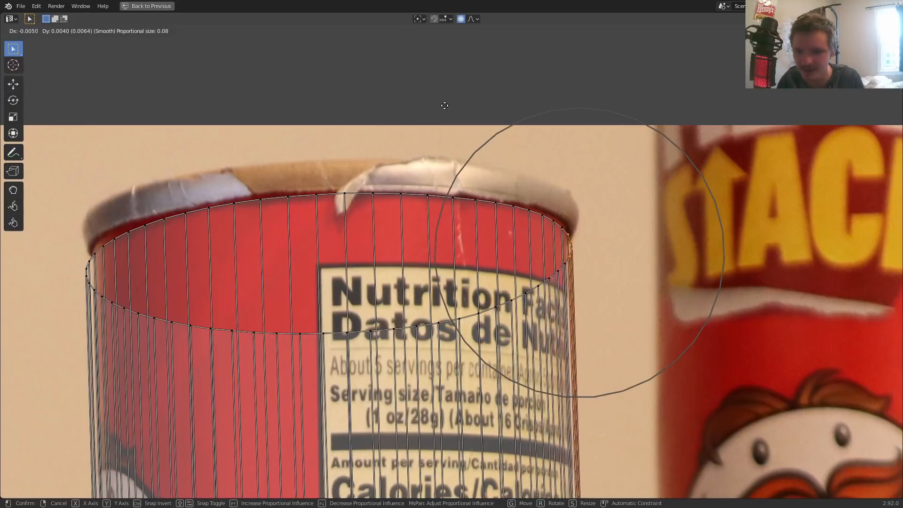
click(413, 88)
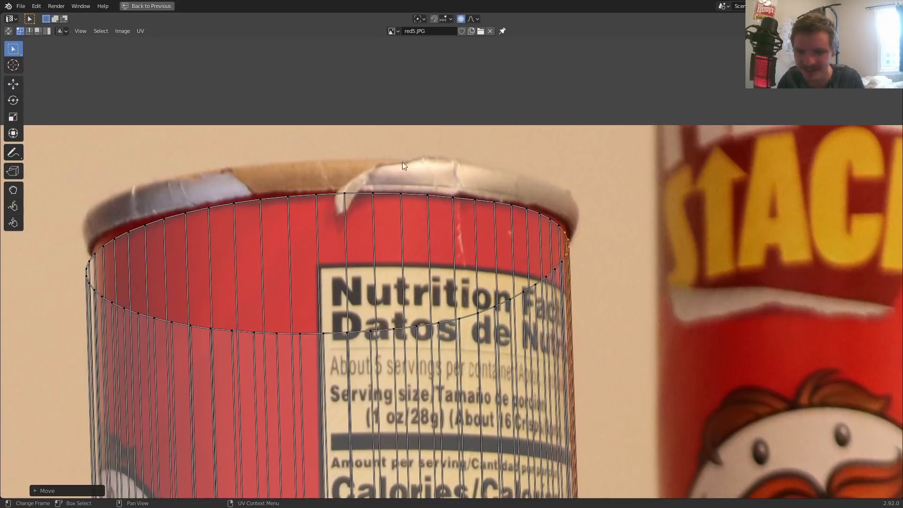
Pull the upper ring's left-end UVs inward to the can's edge and lower the upper-left vertex slightly with proportional size 0.05
drag(37, 325, 112, 213)
key(g)
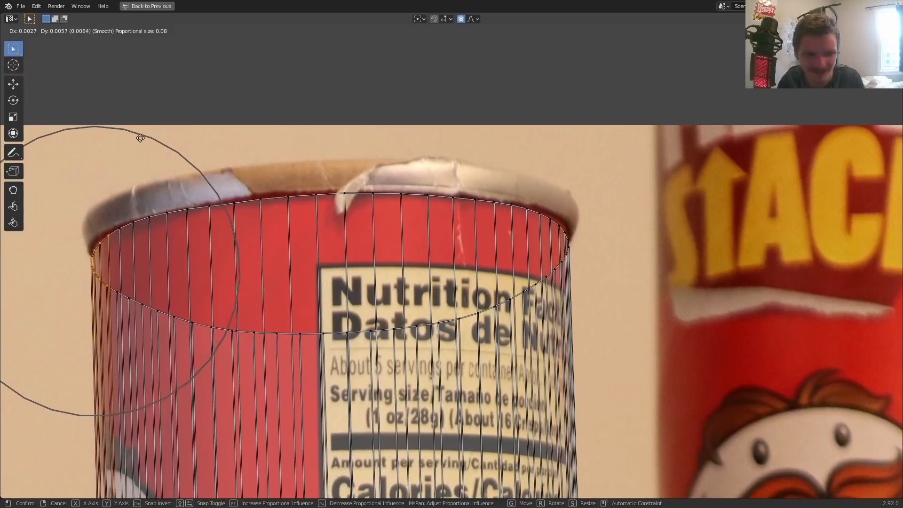
click(140, 137)
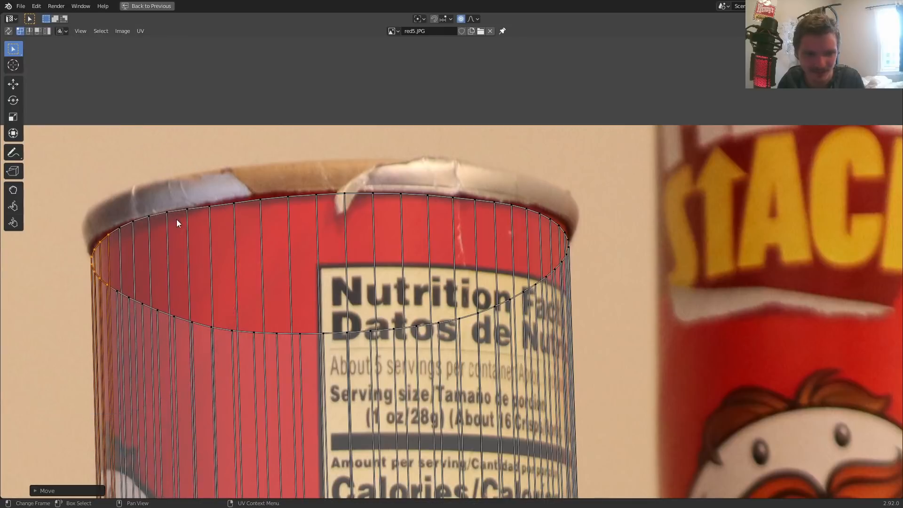
click(167, 211)
key(g)
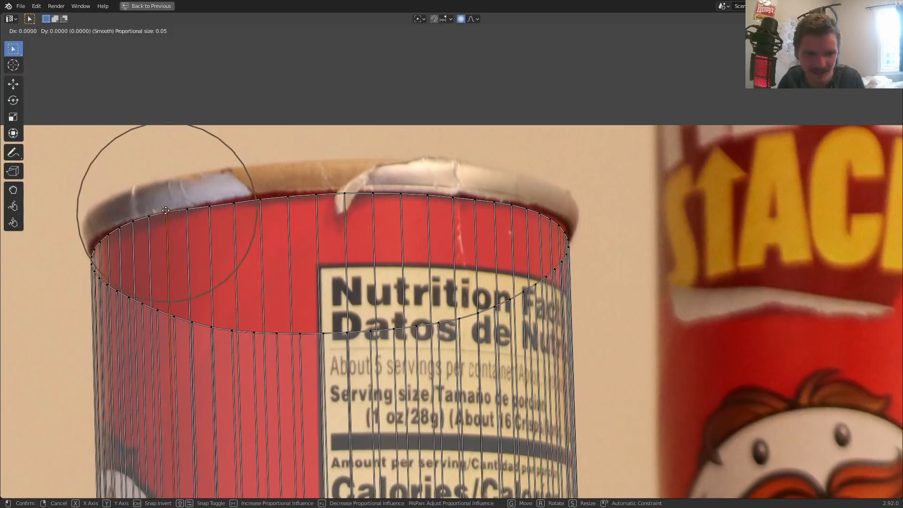
click(163, 224)
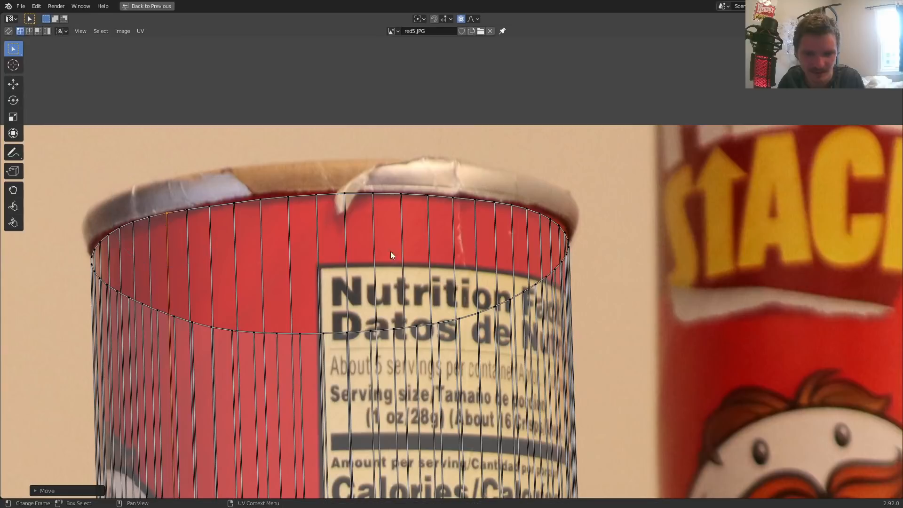
Nudge the right-end UVs of the upper ring slightly outward to refine their fit with the can's edge
click(561, 239)
key(g)
click(586, 186)
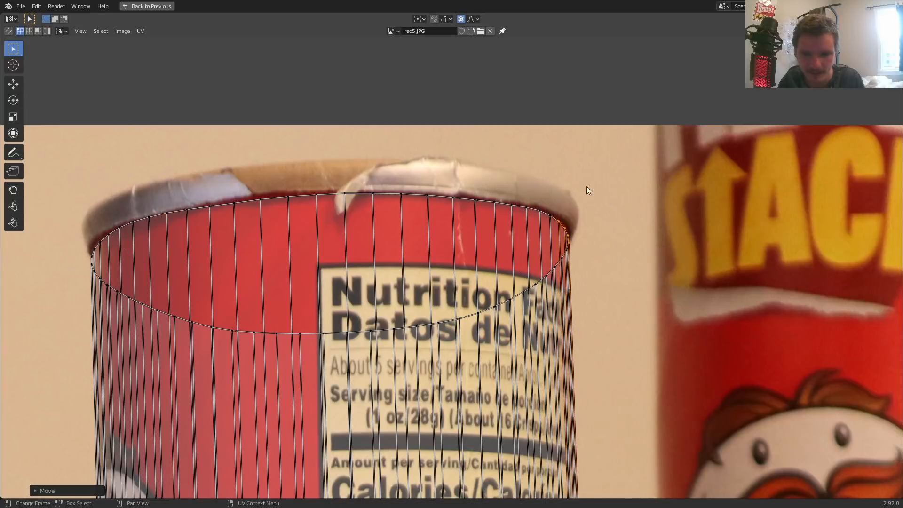
Select all UV vertices of the cylinder's lower ring at the base of the photographed can
scroll(397, 421, down, 6)
middle_drag(396, 422, 405, 226)
scroll(501, 241, up, 6)
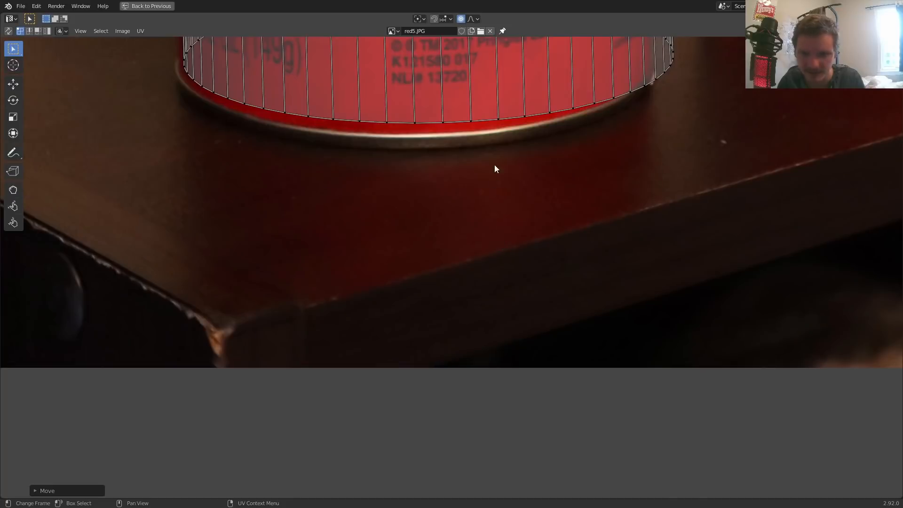
middle_drag(283, 134, 288, 319)
drag(67, 363, 774, 160)
key(g)
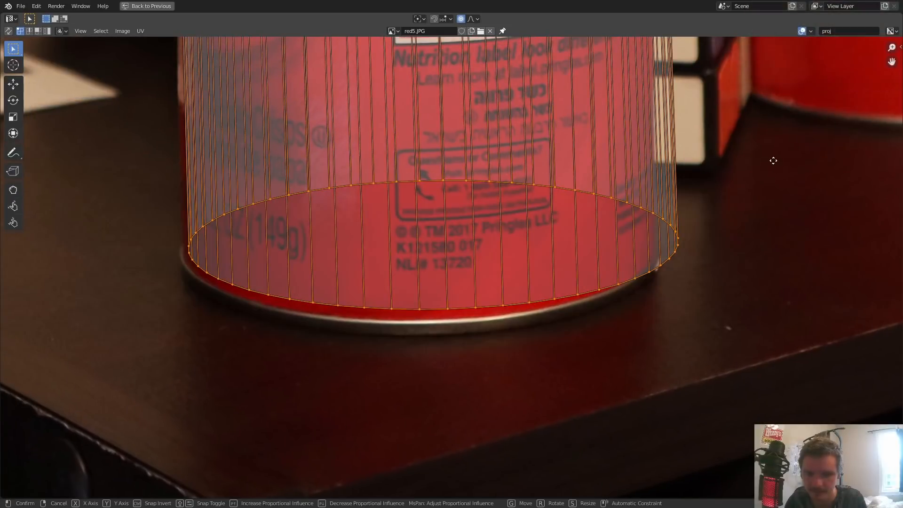
click(706, 202)
scroll(569, 231, down, 3)
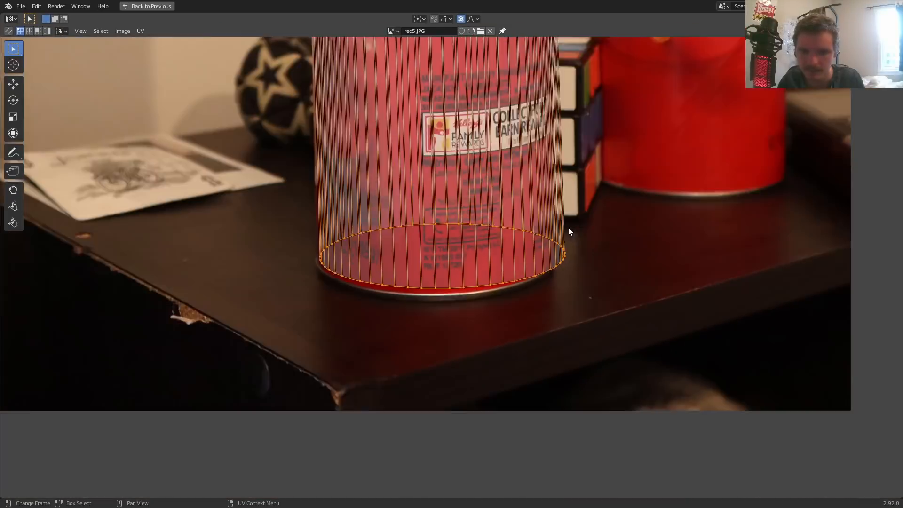
scroll(523, 233, down, 5)
key(g)
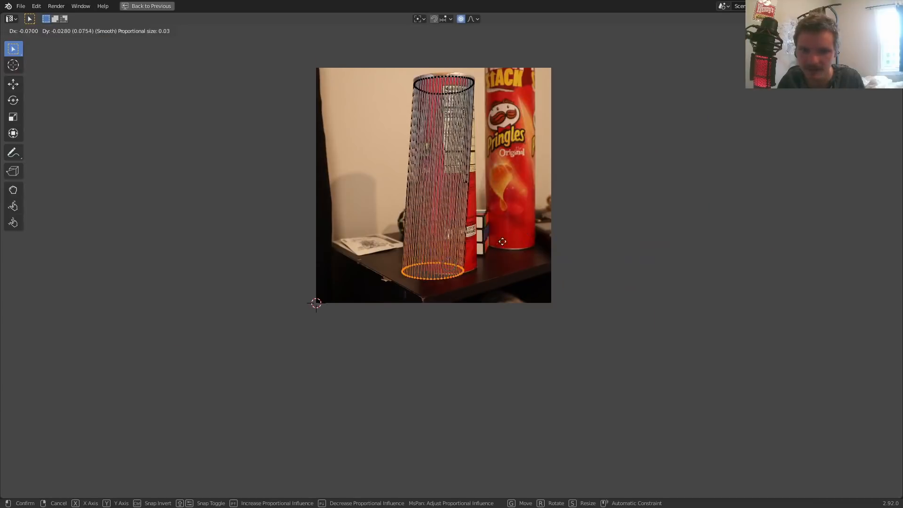
click(528, 252)
scroll(506, 262, up, 5)
Save the file and move the lower UV ring about -0.0035 in X and -0.0052 in Y onto the can's base edge
key(ctrl+s)
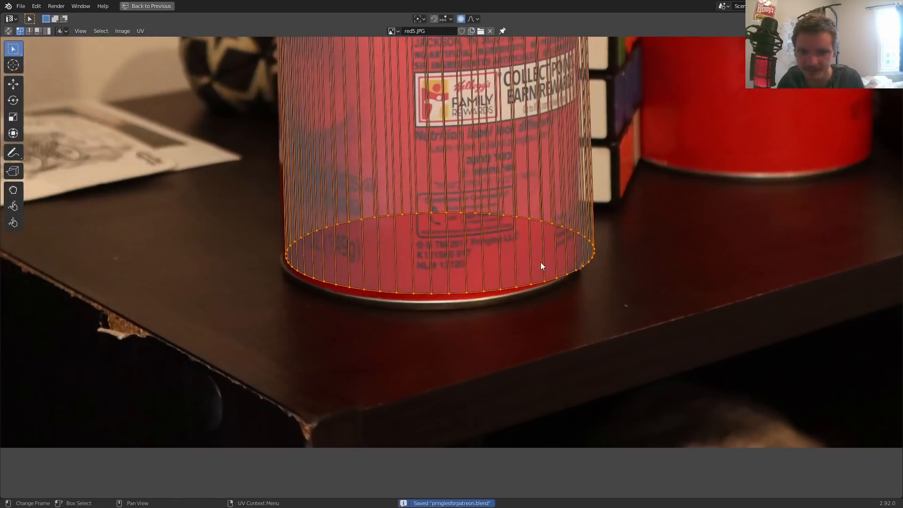
scroll(541, 266, up, 2)
key(g)
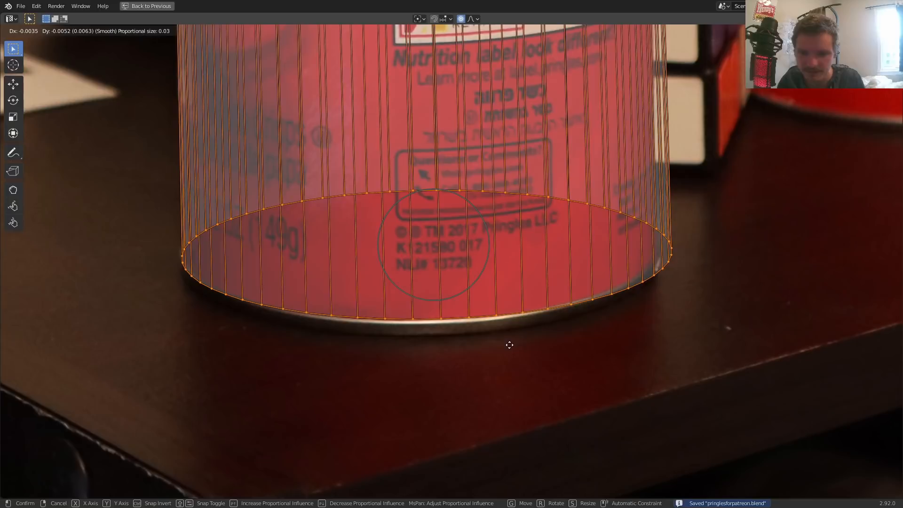
click(509, 345)
Pull the right end of the lower UV ring inward to the can's edge in two moves, using proportional size 0.04 for the second
drag(719, 286, 640, 217)
key(g)
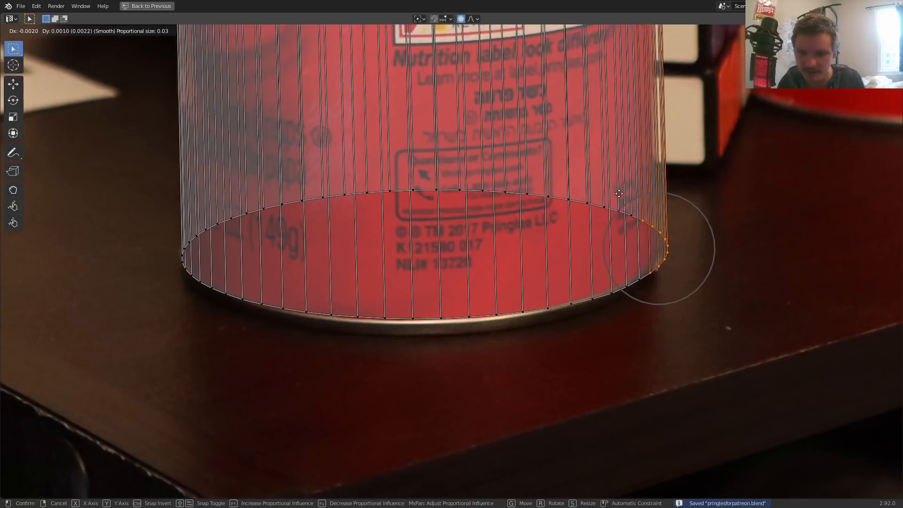
click(610, 194)
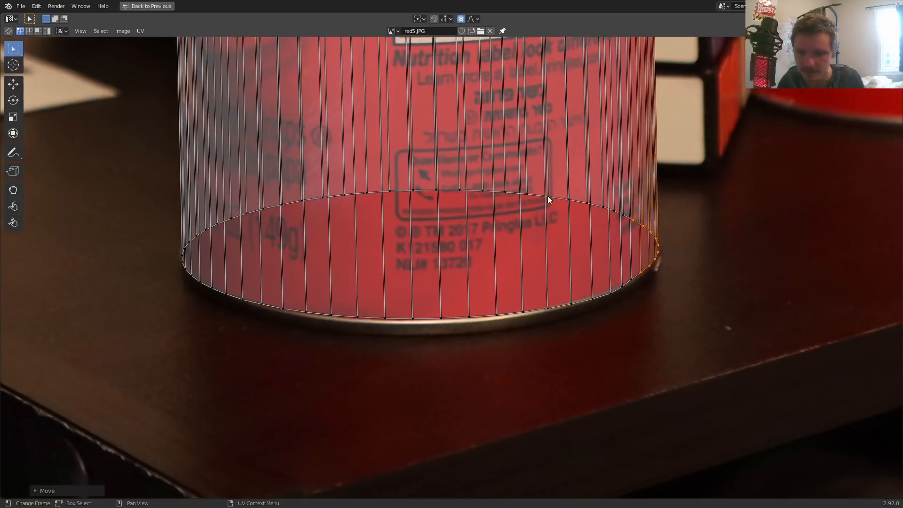
key(g)
scroll(529, 180, down, 4)
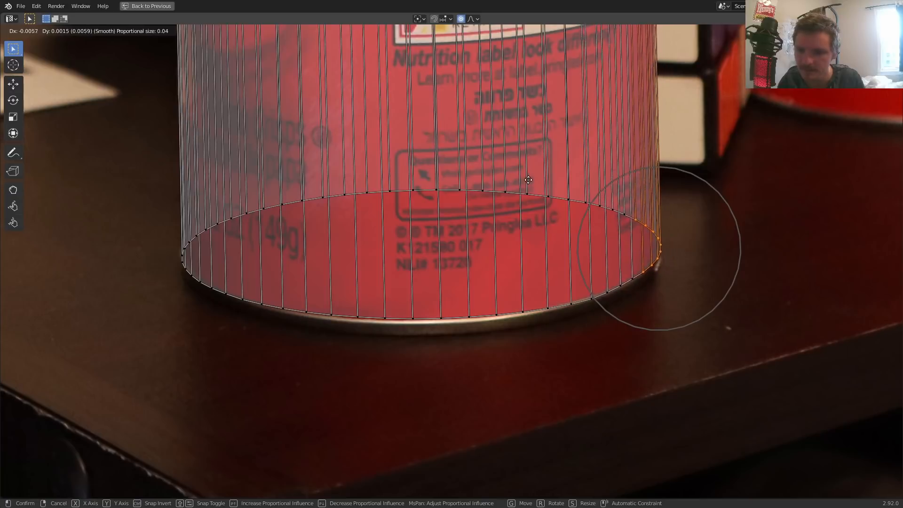
click(495, 180)
Nudge the lower ring's left-end UVs onto the can's edge, and return to Object Mode in the split UV layout
drag(133, 250, 222, 204)
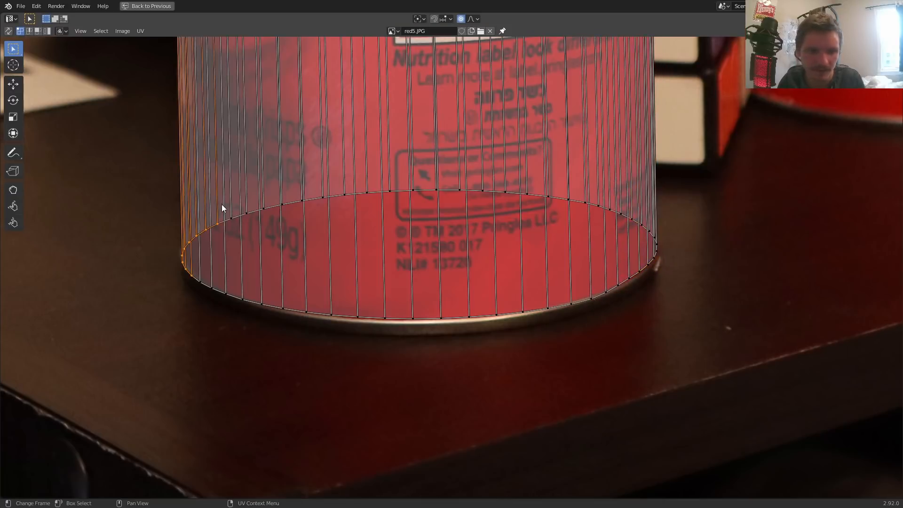
key(g)
click(233, 185)
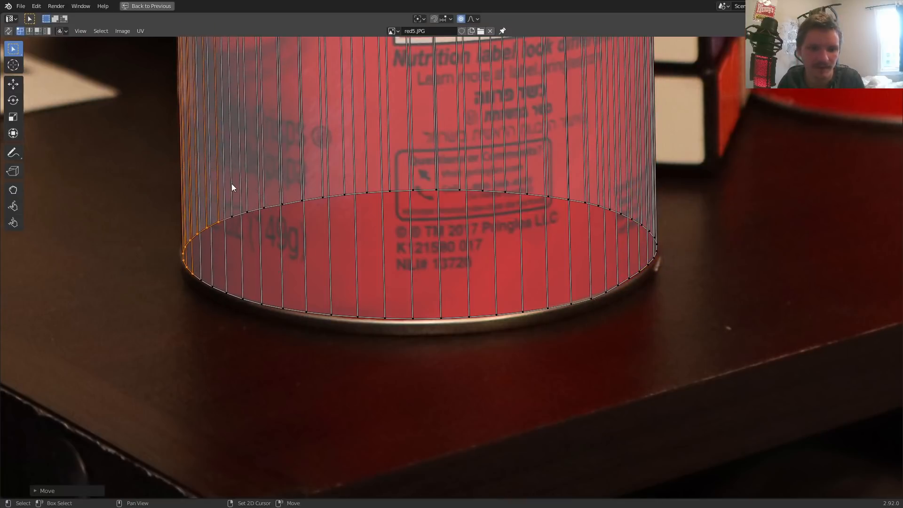
key(Tab)
key(Home)
key(ctrl+space)
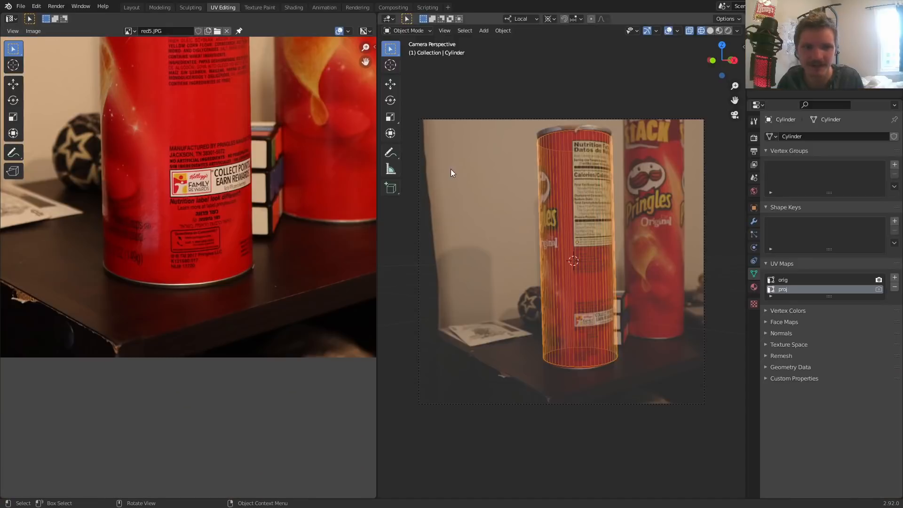
Set up texture painting with the orig UV map for Pringles_Wrap and red5.JPG as the clone source image, and save the file
shift+middle_drag(465, 150, 411, 139)
click(254, 6)
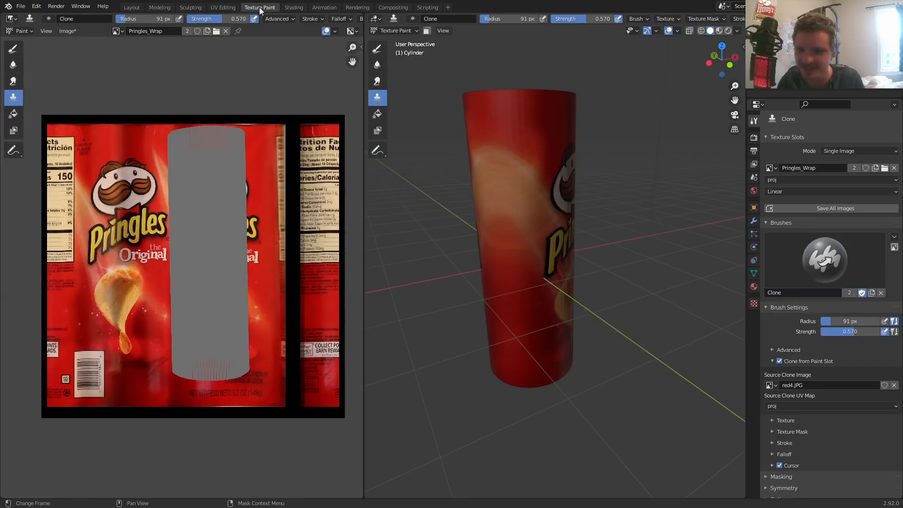
click(781, 178)
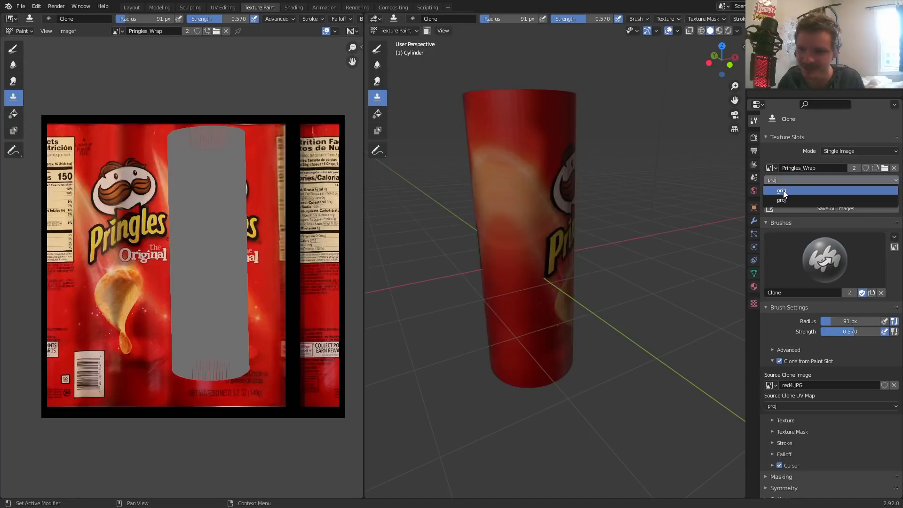
click(782, 191)
click(772, 385)
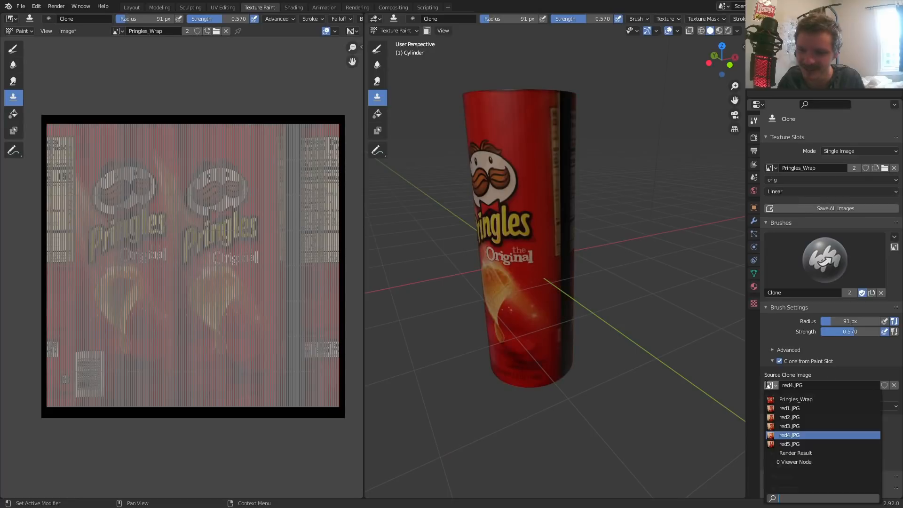
click(800, 445)
key(ctrl+s)
Set the clone brush strength to 1.000 and paint red over the black gap beside the lower part of the nutrition label
mouse_move(541, 193)
middle_down()
mouse_move(532, 170)
mouse_move(542, 119)
middle_up()
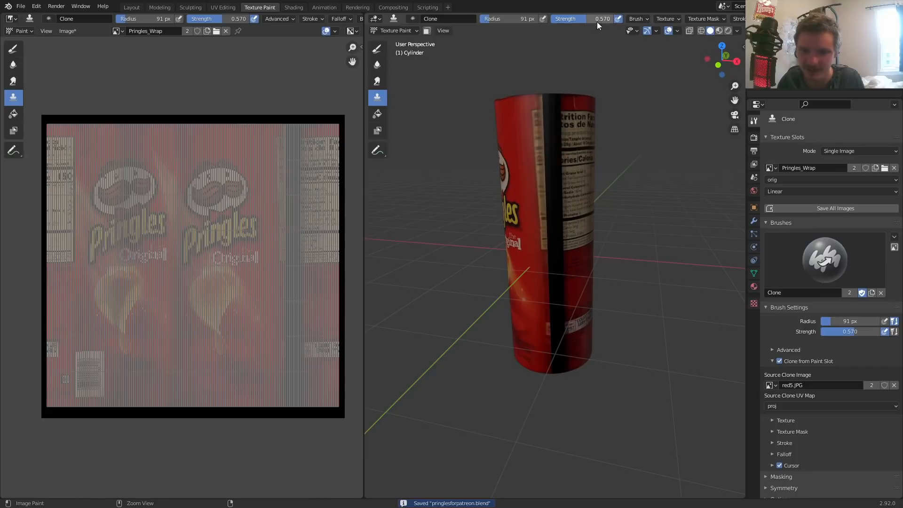
mouse_move(571, 179)
mouse_down()
mouse_move(536, 173)
mouse_move(554, 141)
mouse_move(538, 164)
mouse_up()
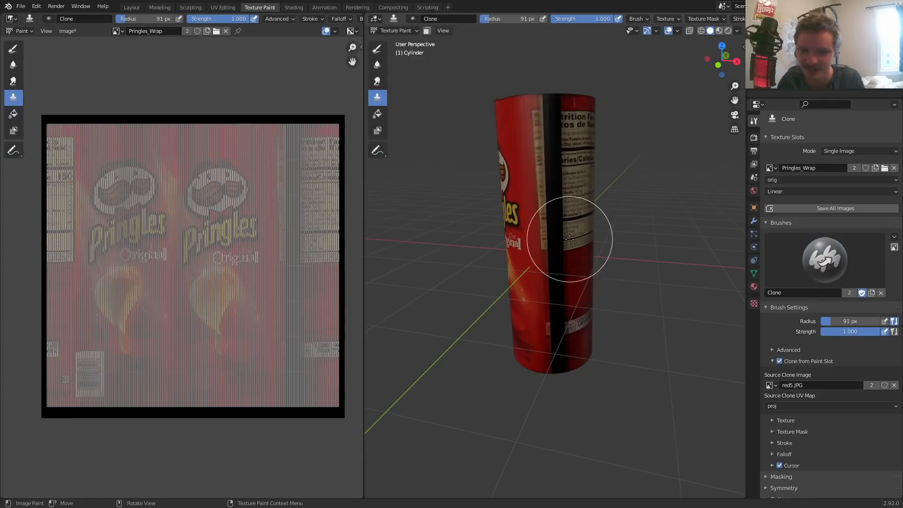
scroll(570, 239, up, 3)
mouse_move(560, 246)
mouse_down()
mouse_move(538, 243)
mouse_move(563, 218)
mouse_move(572, 106)
mouse_up()
key(ctrl+z)
scroll(546, 247, up, 2)
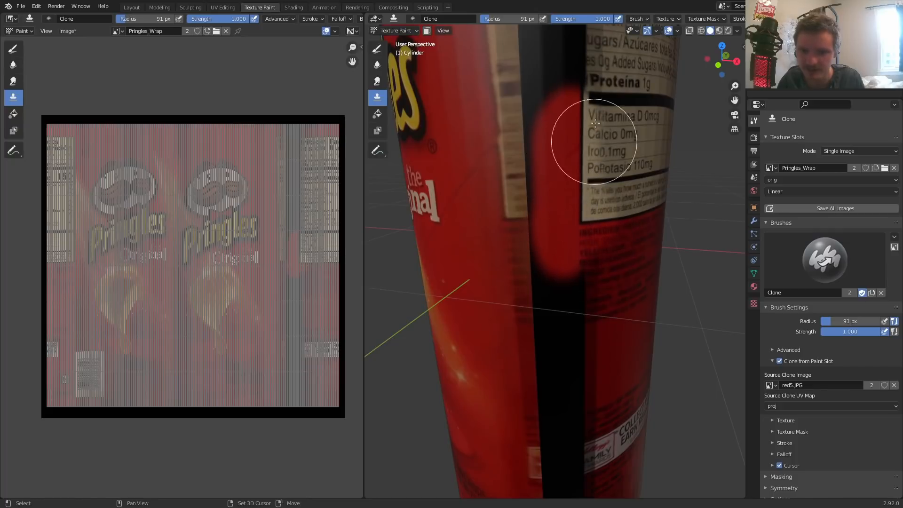
shift+middle_drag(591, 141, 558, 282)
drag(539, 164, 535, 108)
shift+middle_drag(535, 108, 529, 307)
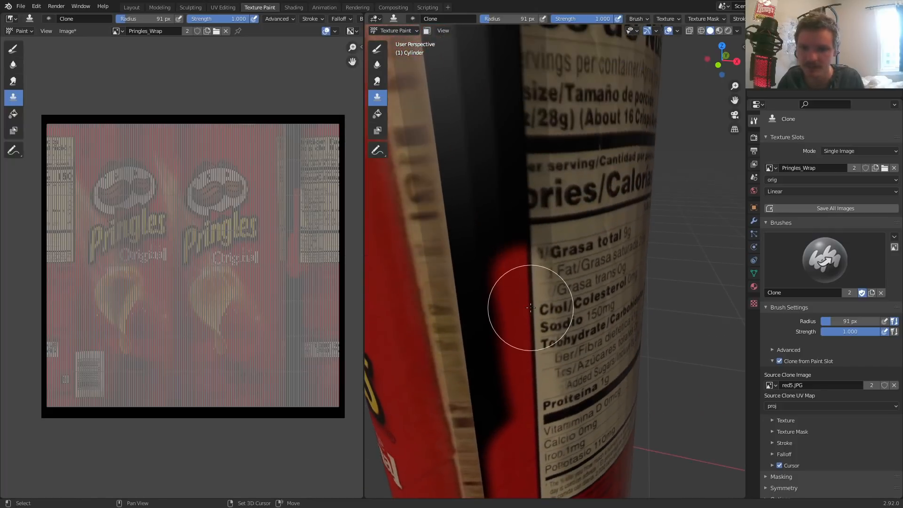
Clone-paint the edge of the black gap along the upper nutrition label, continuing up across the can's rim
drag(530, 280, 512, 99)
shift+middle_drag(512, 99, 504, 312)
drag(504, 313, 499, 61)
shift+middle_drag(474, 82, 611, 135)
mouse_move(623, 143)
mouse_down()
mouse_move(560, 111)
mouse_move(628, 113)
mouse_up()
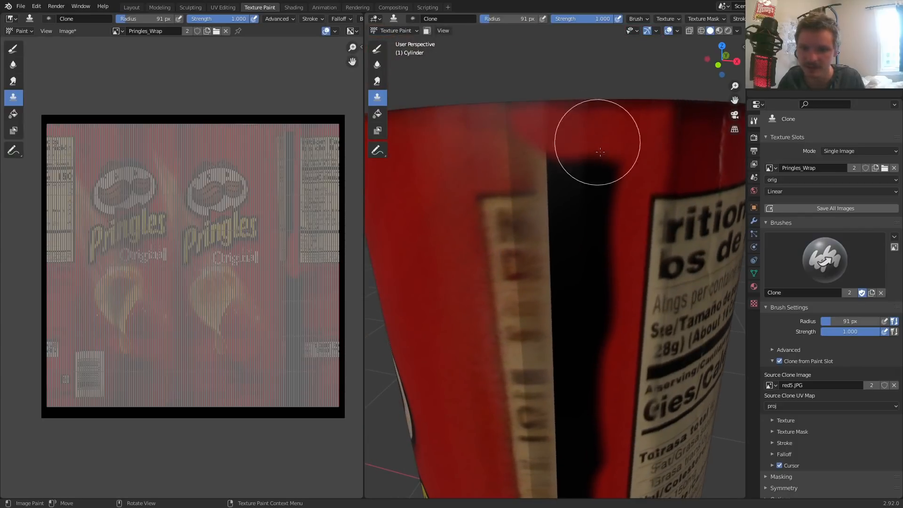
Fill the black gap downward from the rim with cloned red, beside the upper half of the nutrition label
mouse_move(600, 151)
mouse_down()
mouse_move(549, 161)
mouse_move(598, 230)
mouse_up()
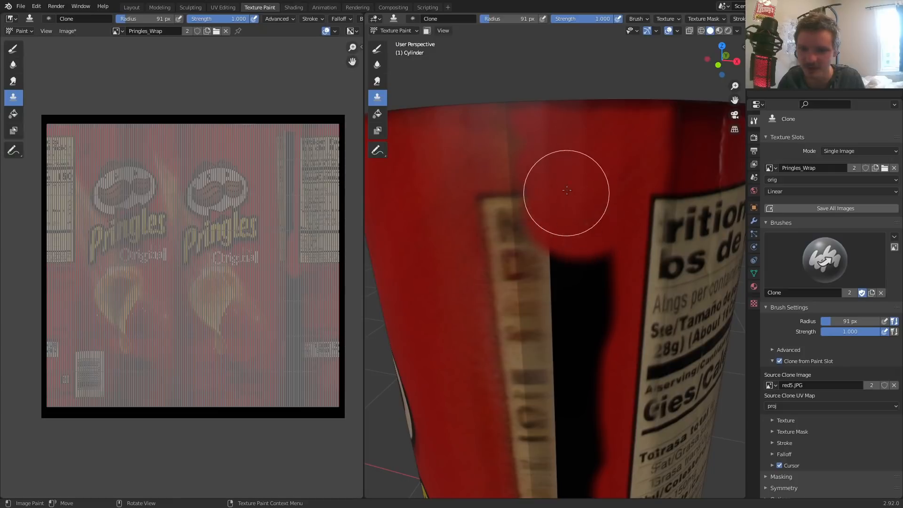
drag(567, 190, 598, 267)
drag(597, 305, 587, 408)
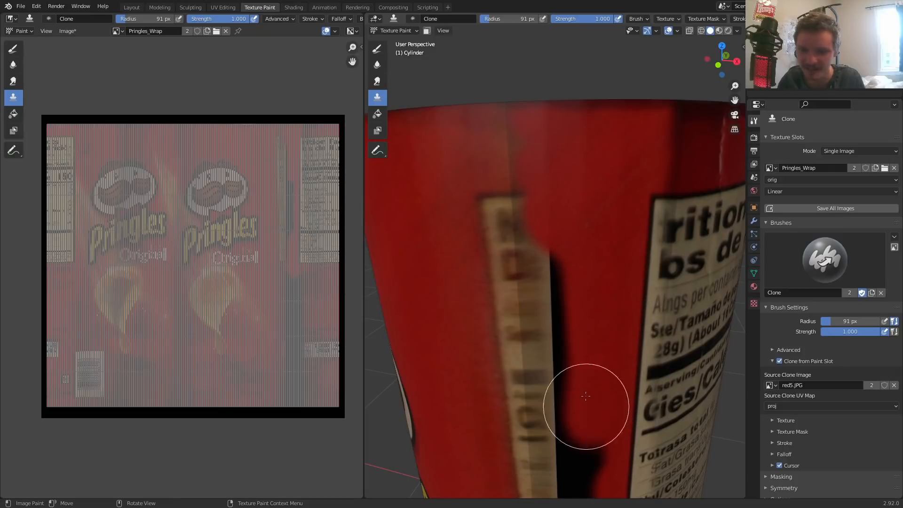
scroll(596, 400, down, 3)
shift+middle_drag(600, 383, 570, 319)
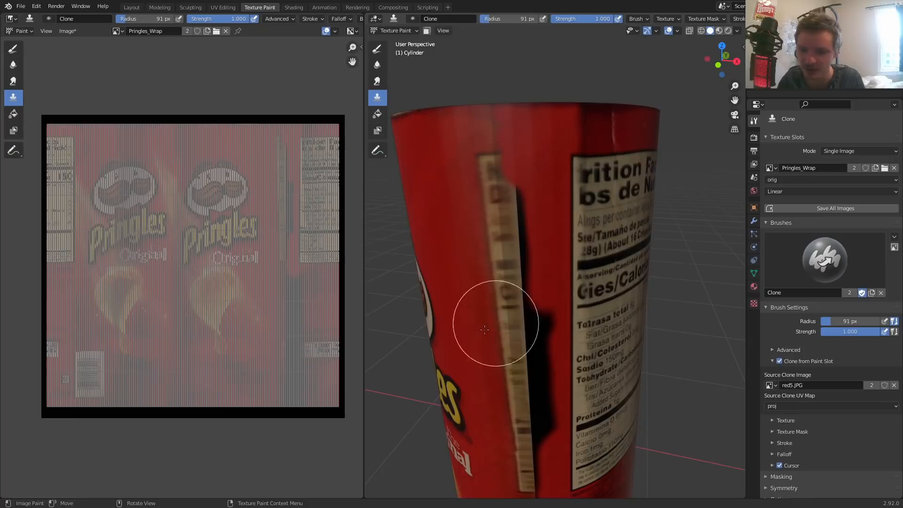
Clone-paint the remaining black gap from the middle of the nutrition label down to the can's base
shift+middle_drag(477, 321, 447, 149)
mouse_move(511, 125)
mouse_down()
mouse_move(524, 184)
mouse_move(537, 435)
mouse_up()
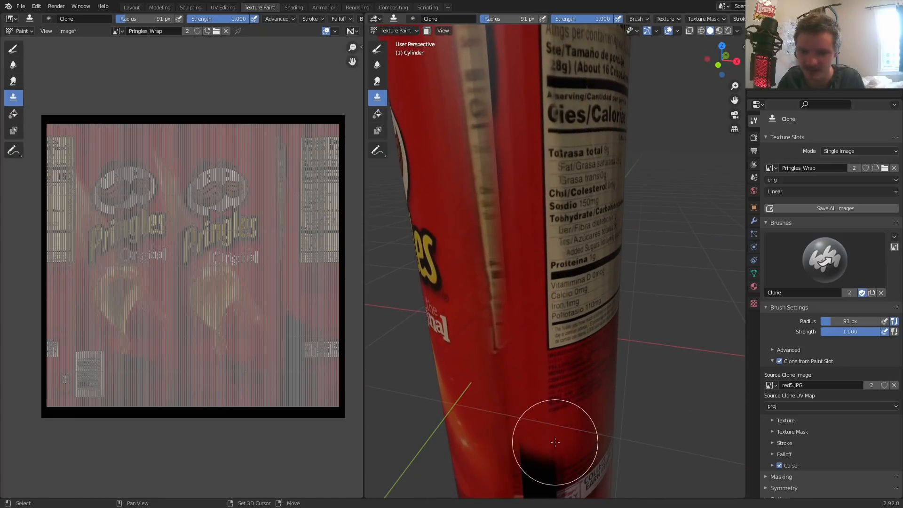
shift+middle_drag(554, 439, 534, 222)
drag(535, 221, 535, 353)
drag(527, 397, 515, 199)
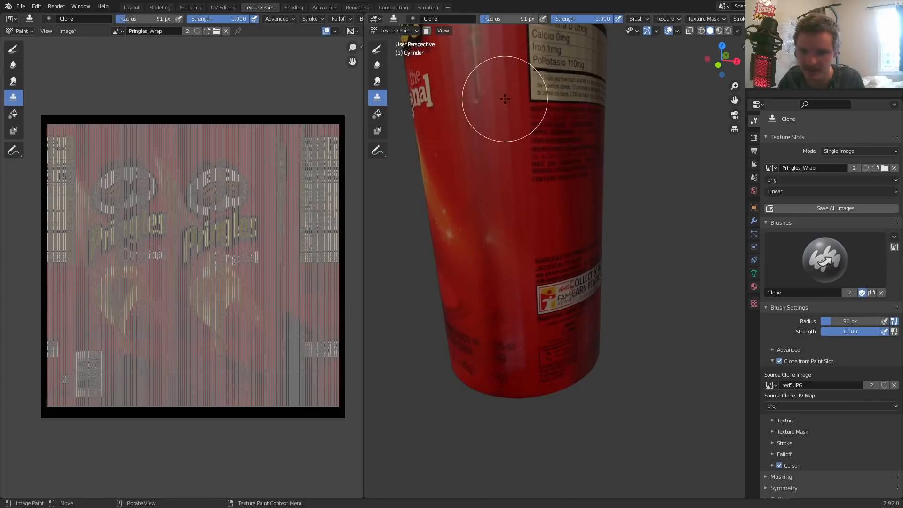
Clone-paint upward over the stretched label strip to the left of the nutrition label, from the lower can to the rim
shift+middle_drag(505, 99, 516, 238)
mouse_move(517, 238)
mouse_down()
mouse_move(508, 178)
mouse_move(523, 113)
mouse_up()
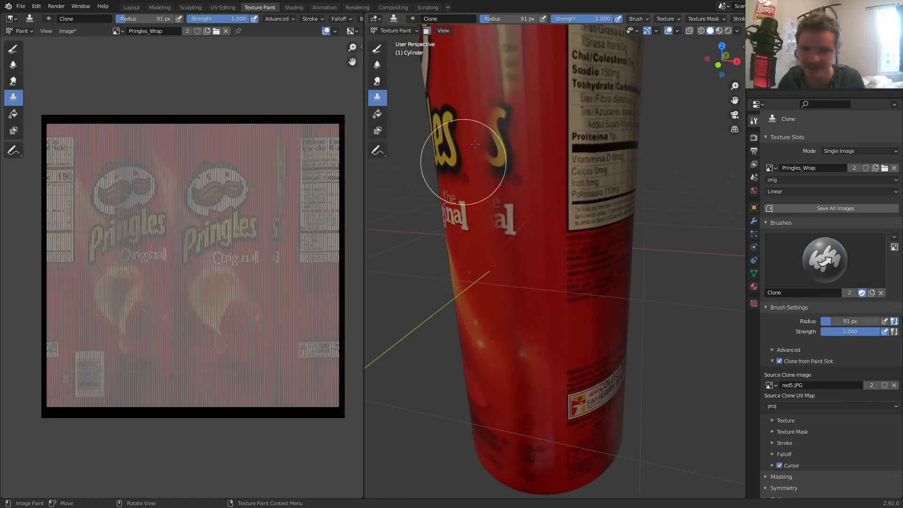
shift+middle_drag(504, 123, 544, 268)
drag(545, 268, 550, 113)
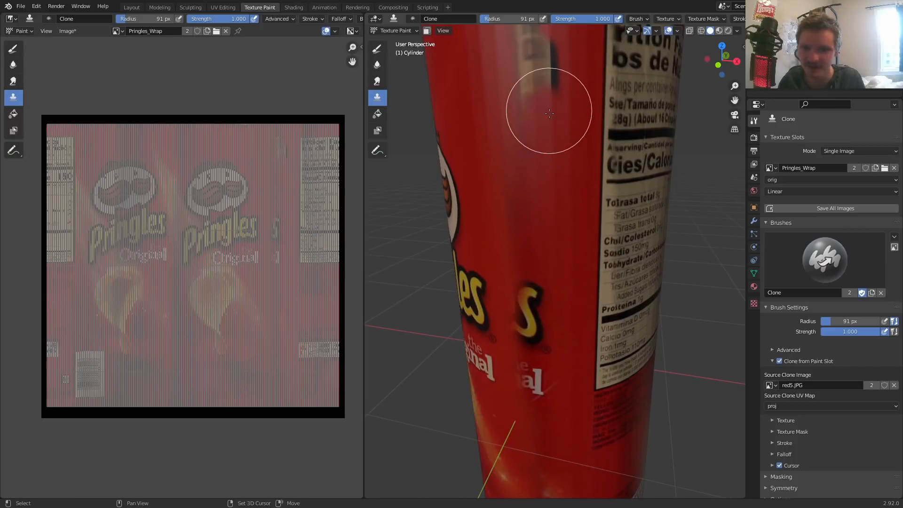
shift+middle_drag(549, 113, 545, 303)
drag(545, 303, 543, 153)
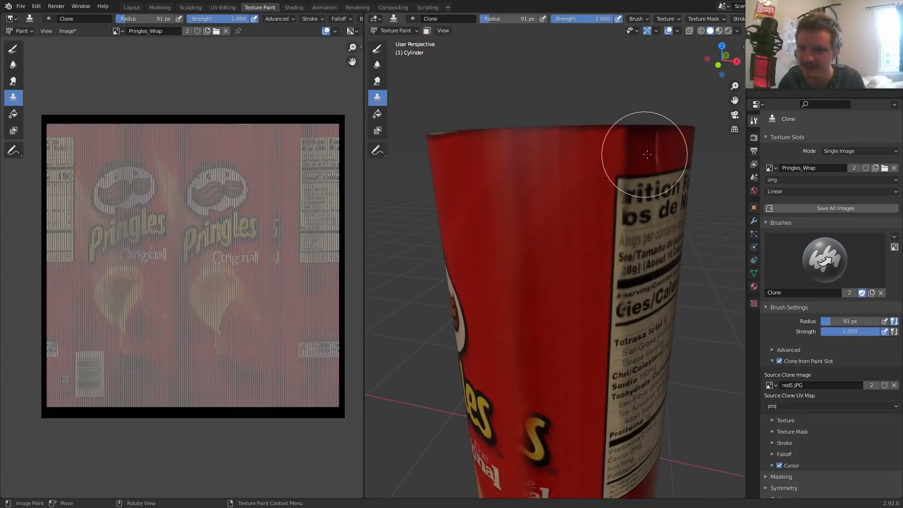
Undo a test stroke above the nutrition label and clone-paint over the dark patch along the rim from a new angle
drag(645, 144, 634, 138)
key(ctrl+z)
shift+middle_drag(647, 270, 559, 218)
mouse_move(571, 113)
shift+middle_down()
mouse_move(597, 285)
mouse_move(554, 242)
shift+middle_up()
drag(555, 243, 629, 240)
Clone-paint the start of the nutrition label's two heading lines and the red area just above them
scroll(574, 243, up, 1)
scroll(573, 242, up, 1)
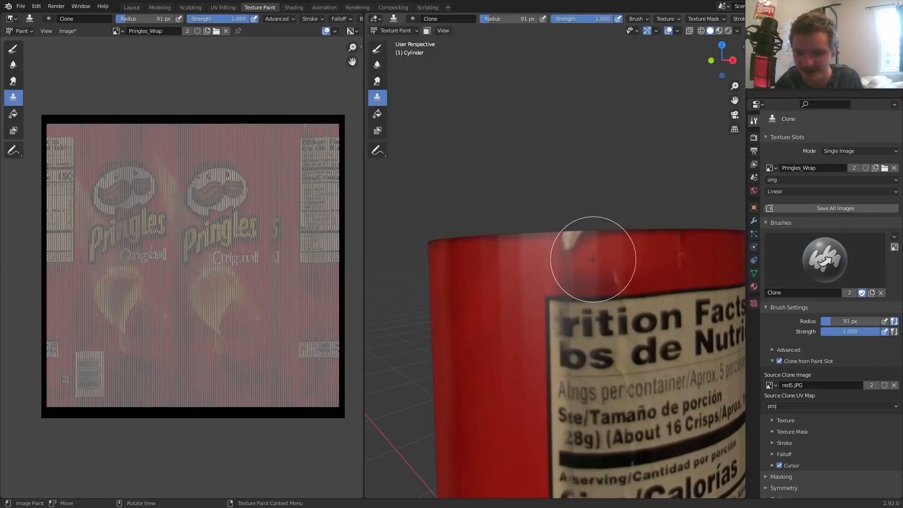
mouse_move(591, 258)
mouse_down()
mouse_move(555, 303)
mouse_move(555, 346)
mouse_move(604, 316)
mouse_move(593, 319)
mouse_up()
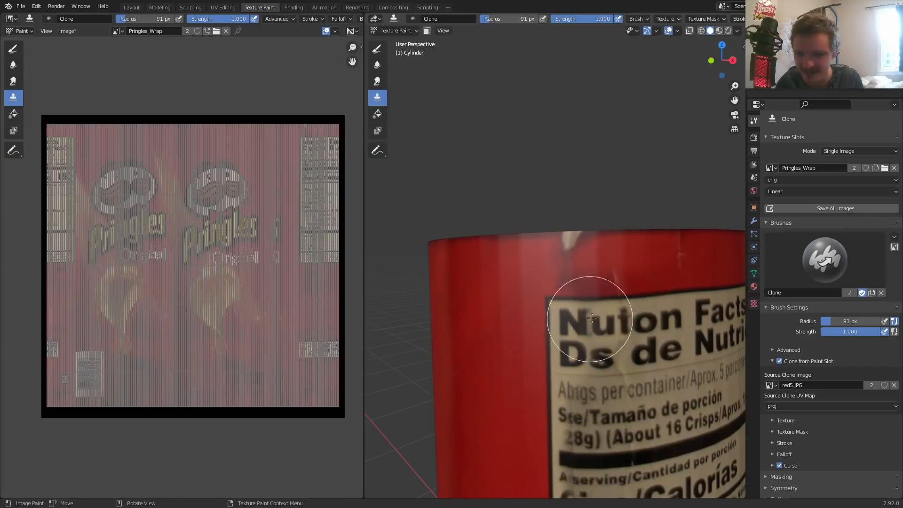
drag(604, 374, 584, 361)
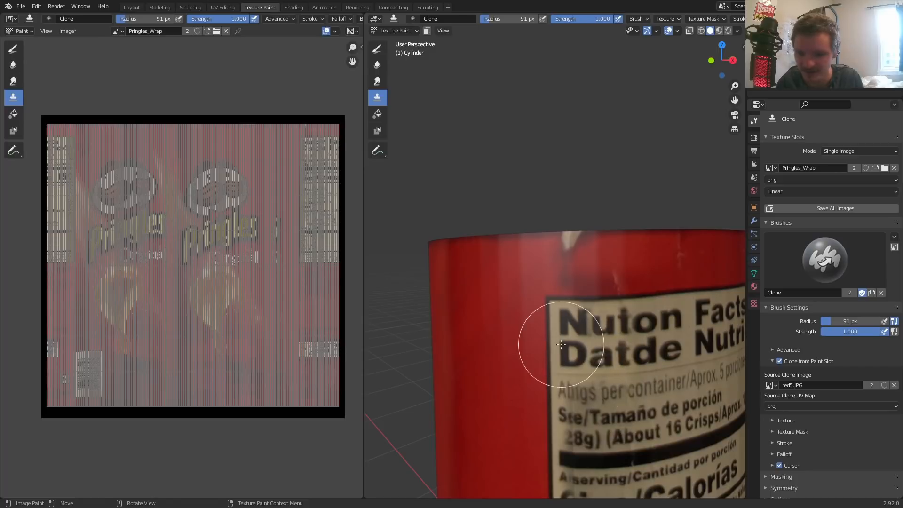
scroll(562, 344, down, 1)
shift+middle_drag(610, 355, 614, 268)
scroll(607, 271, up, 2)
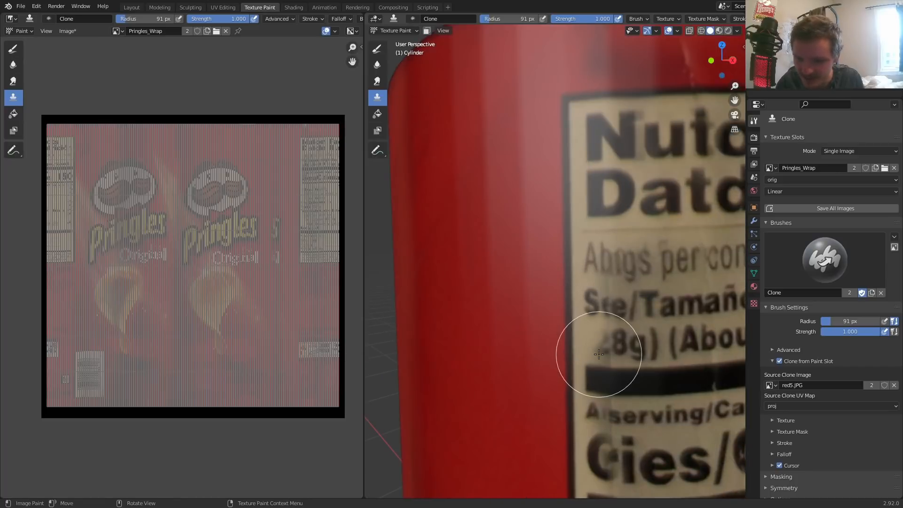
mouse_move(599, 353)
mouse_down()
mouse_move(606, 338)
mouse_move(631, 359)
mouse_move(660, 344)
mouse_up()
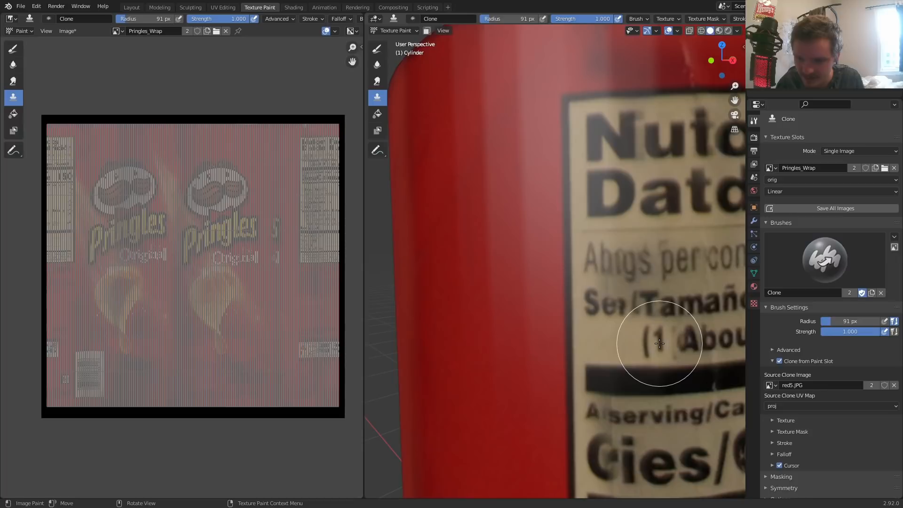
key(ctrl+z)
key(ctrl+z)
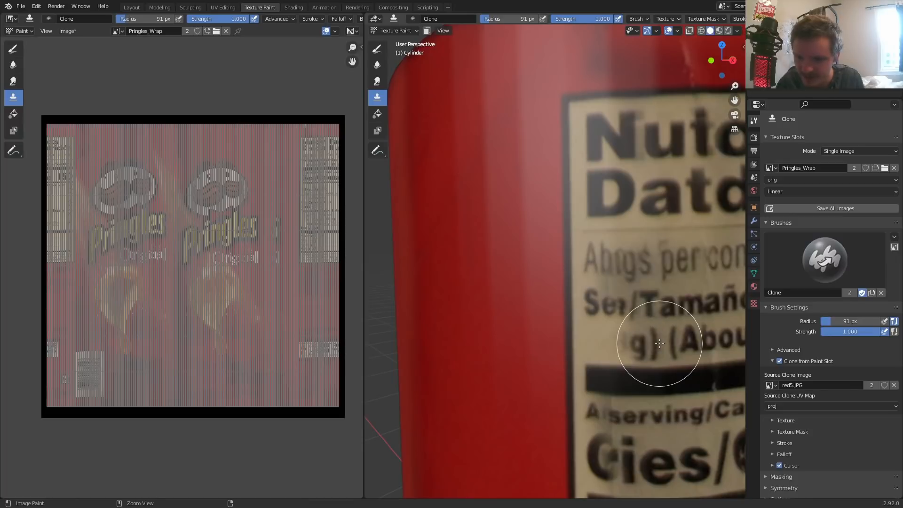
key(ctrl+z)
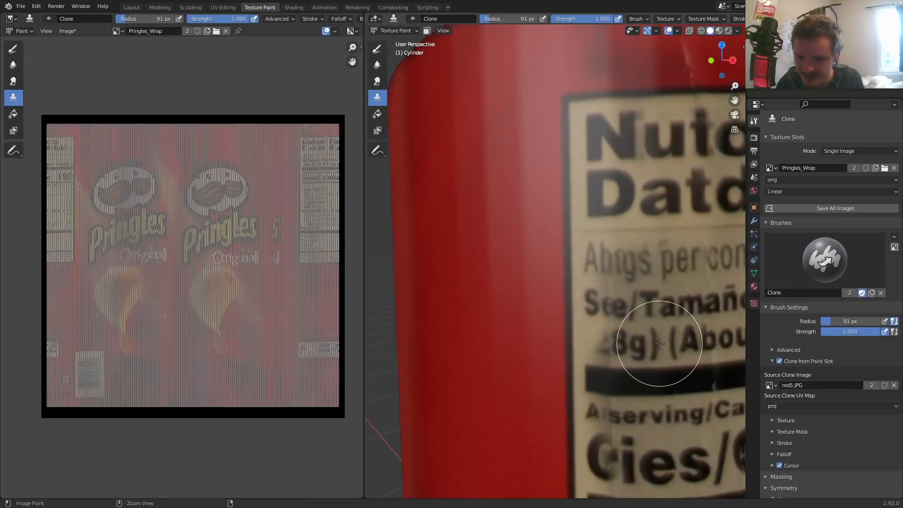
Save the file and clone-paint the start of the nutrition label's lines from saturated fat down to total carbohydrate
key(ctrl+s)
scroll(626, 330, down, 6)
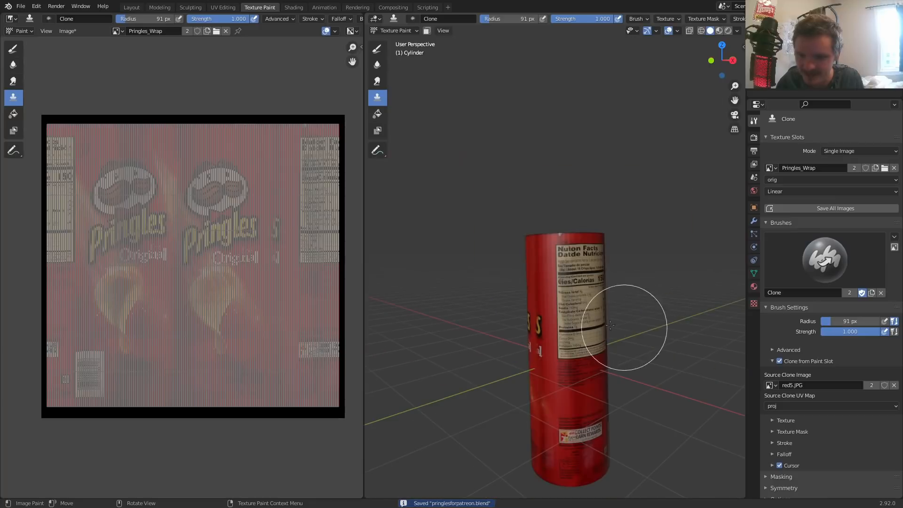
scroll(584, 273, up, 7)
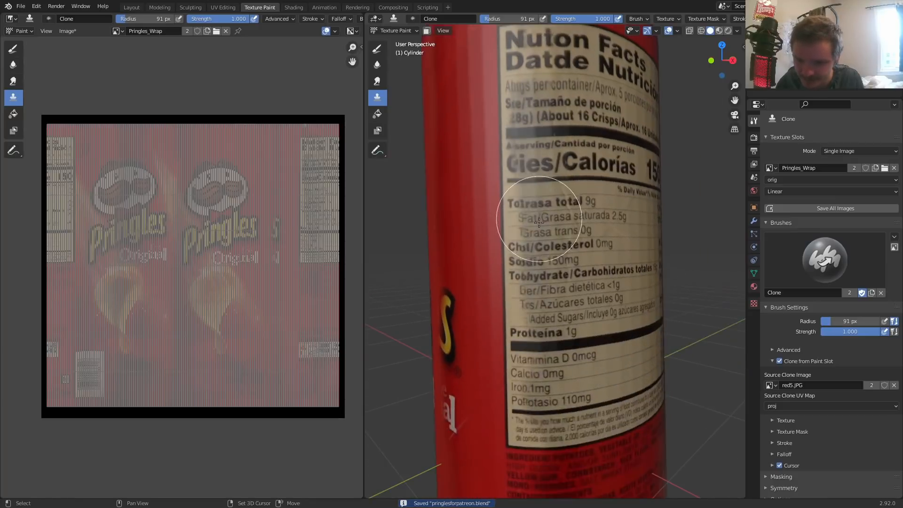
drag(532, 223, 540, 262)
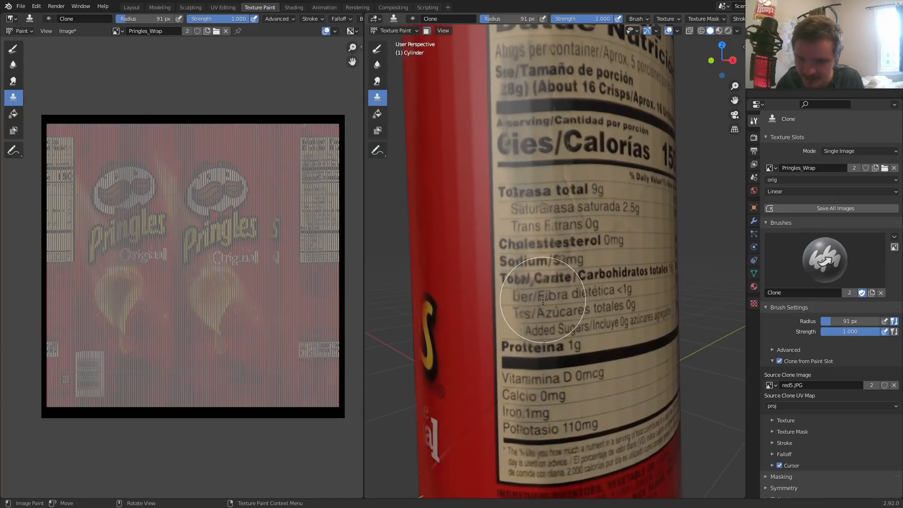
Clone-paint the lower nutrition label, ingredients and manufacturer text, and the Kellogg's Family Rewards box onto the can
shift+middle_drag(554, 379, 540, 282)
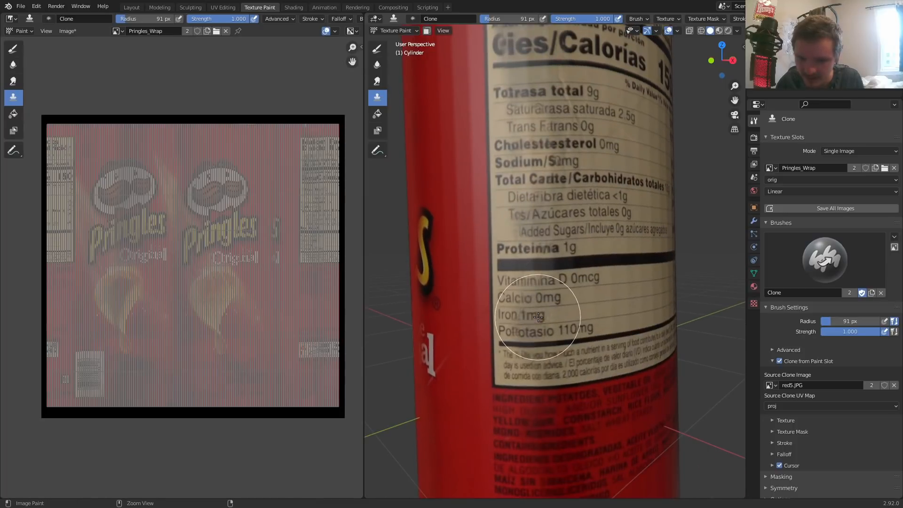
ctrl+scroll(538, 317, down, 5)
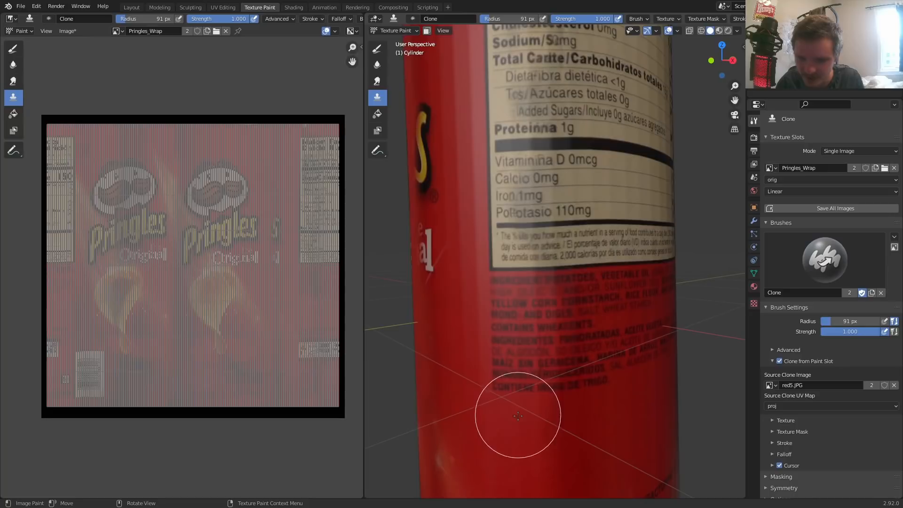
ctrl+scroll(512, 322, down, 5)
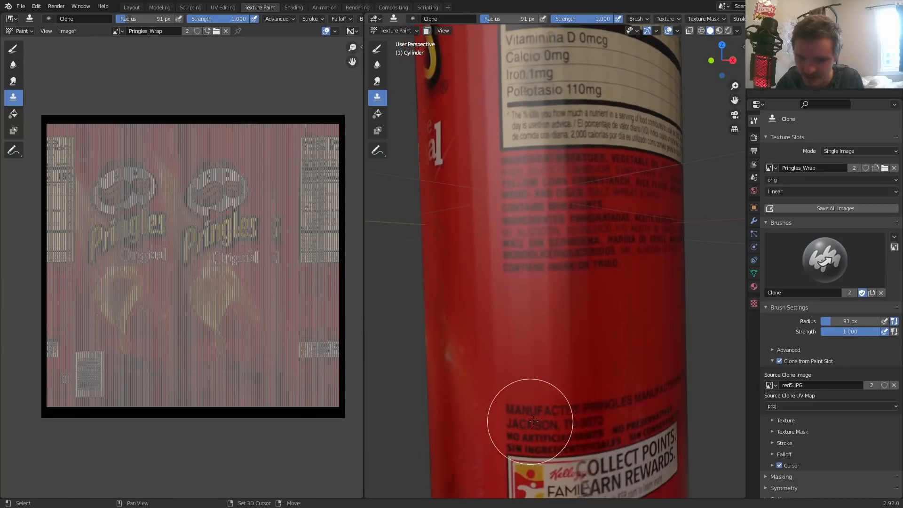
shift+middle_drag(520, 420, 498, 235)
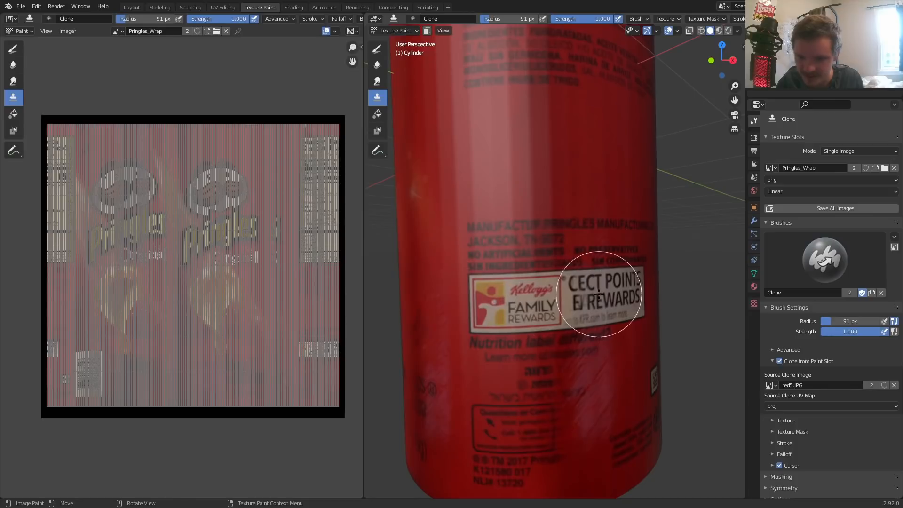
Clone-paint the small text and contact box below the Family Rewards box down to the base, and save the file
scroll(599, 289, down, 8)
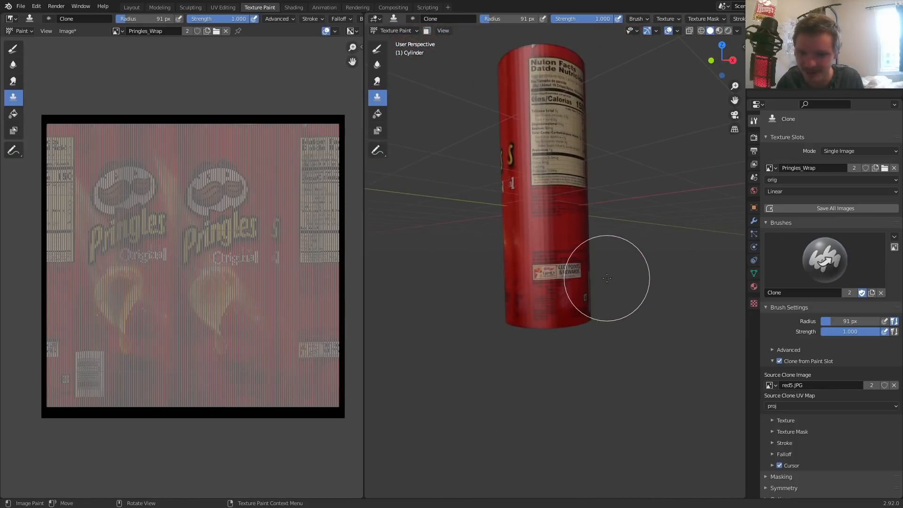
middle_drag(586, 249, 568, 330)
scroll(568, 330, up, 5)
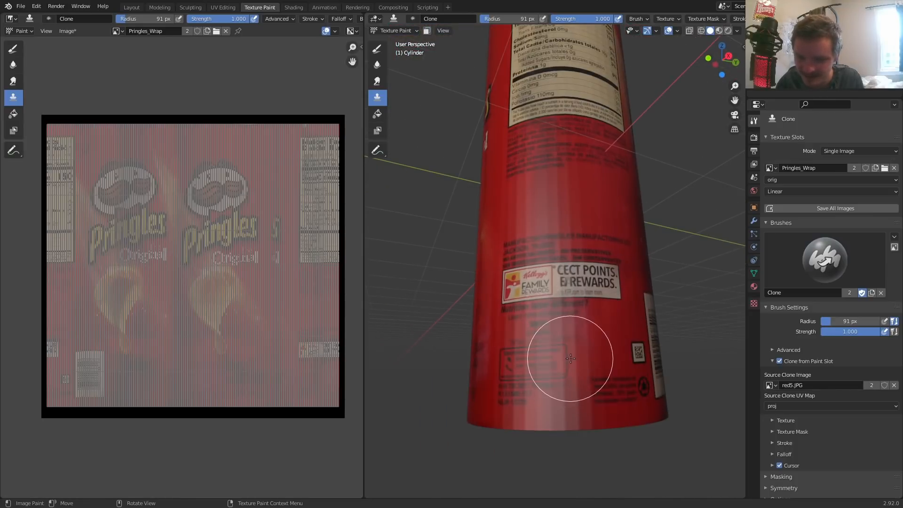
scroll(605, 341, up, 2)
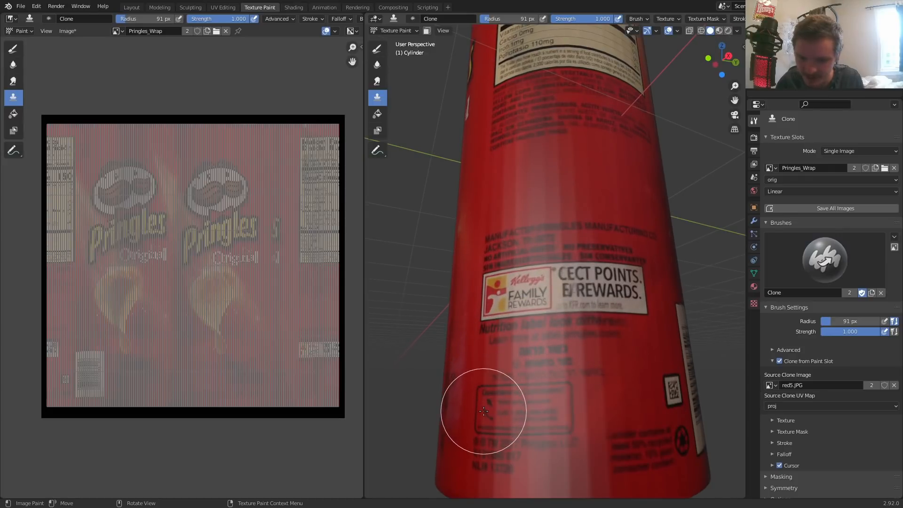
key(ctrl+s)
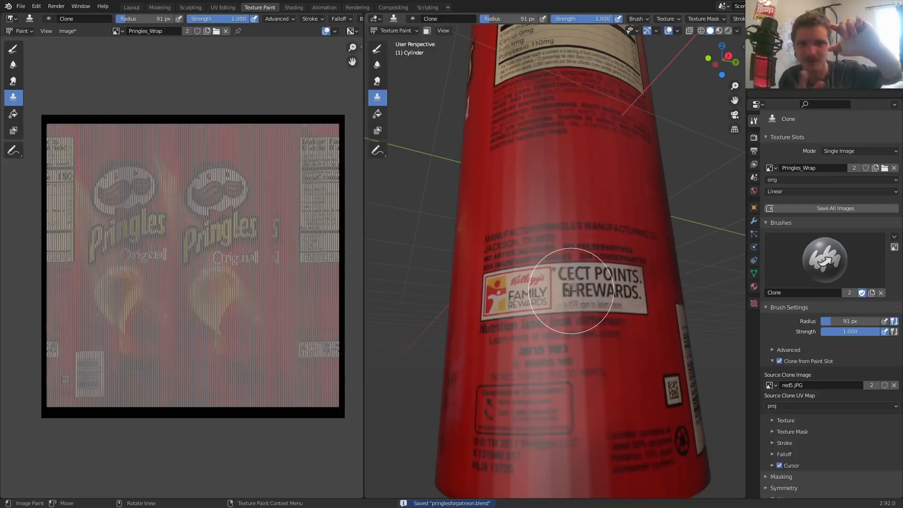
Inspect the painted nutrition label and rim from several angles, and enter Edit Mode on the can
shift+middle_drag(548, 91, 560, 246)
scroll(552, 172, down, 6)
scroll(531, 169, up, 4)
shift+middle_drag(528, 157, 539, 292)
scroll(539, 228, up, 4)
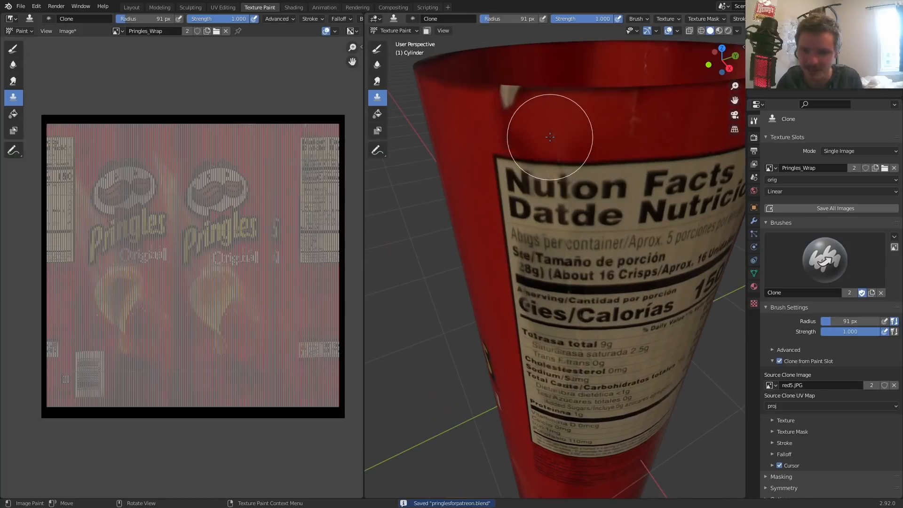
scroll(619, 151, down, 1)
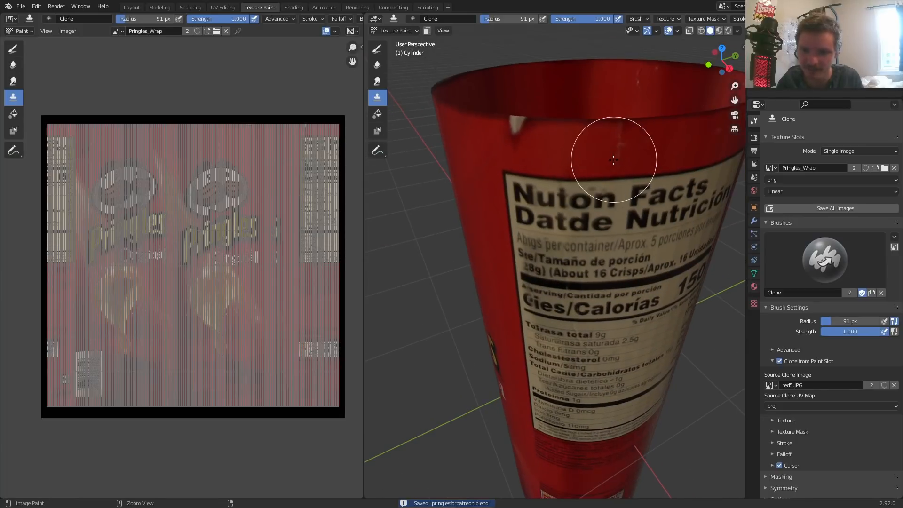
scroll(603, 168, down, 3)
middle_drag(557, 288, 471, 225)
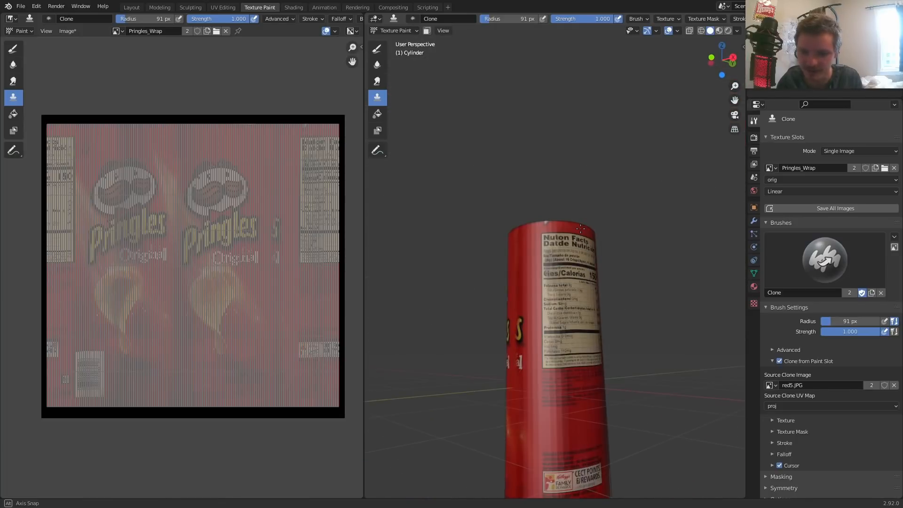
key(Tab)
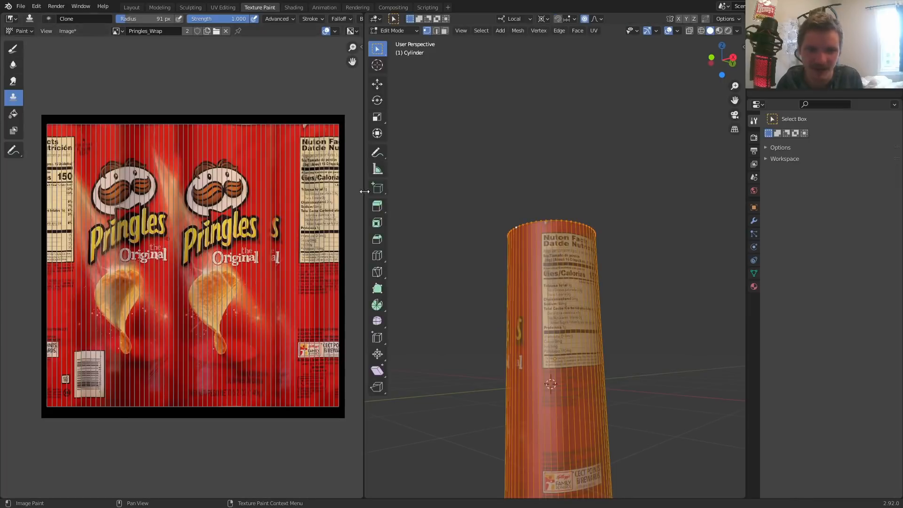
Examine the stray lettering on the wrap texture enlarged, return the can to Texture Paint mode, and save the file
key(ctrl+space)
scroll(454, 203, up, 2)
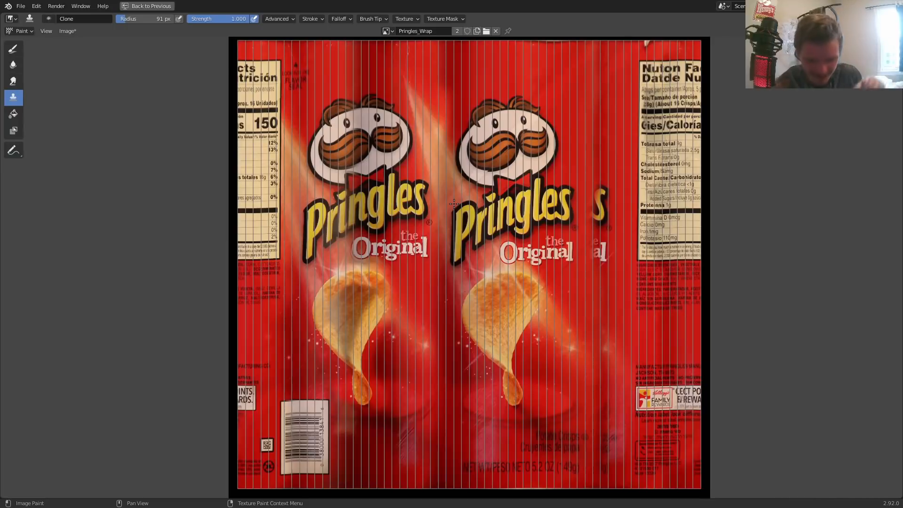
scroll(454, 204, up, 4)
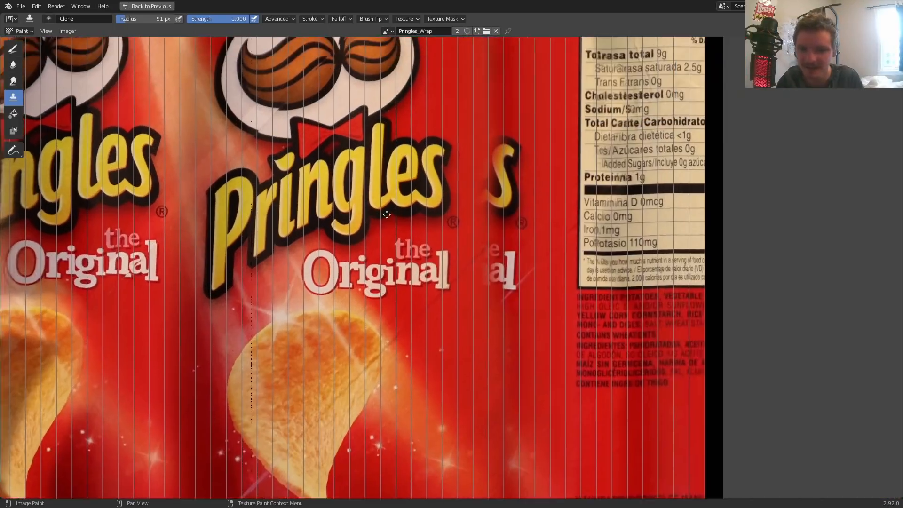
key(ctrl+space)
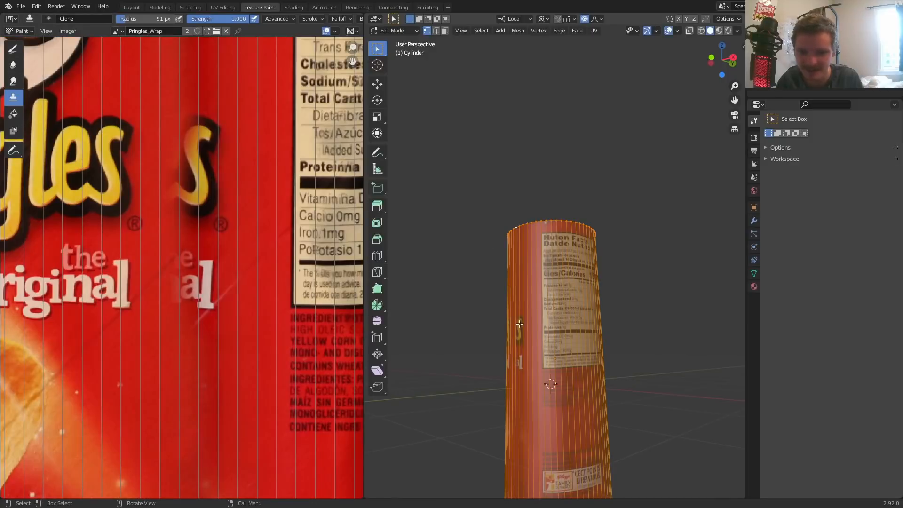
key(Tab)
middle_drag(521, 305, 585, 340)
scroll(505, 301, up, 4)
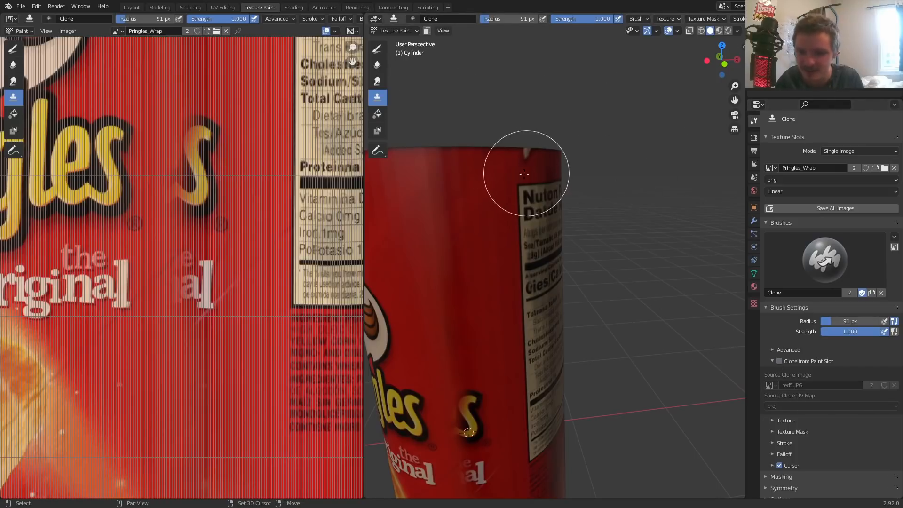
middle_drag(537, 171, 551, 76)
key(ctrl+s)
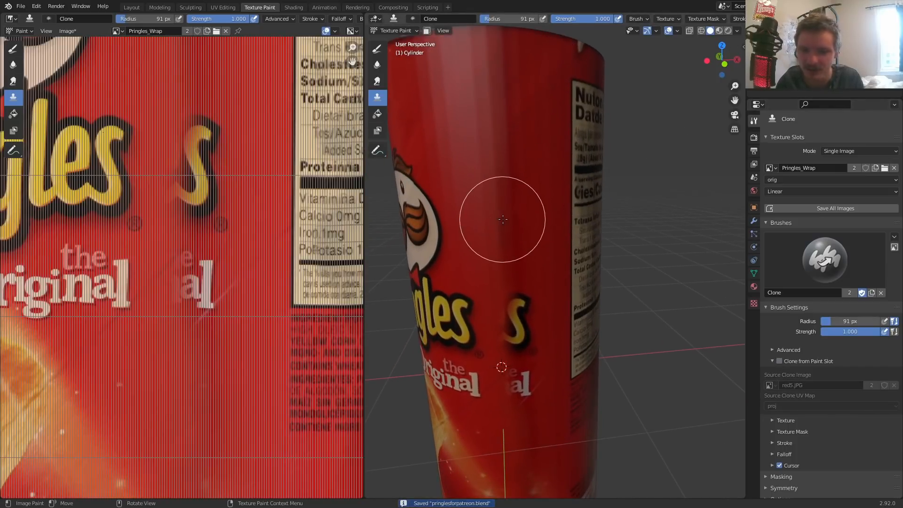
Clone-paint plain red over the stray "s" and "al" lettering between the front logo and the nutrition label
scroll(503, 219, up, 2)
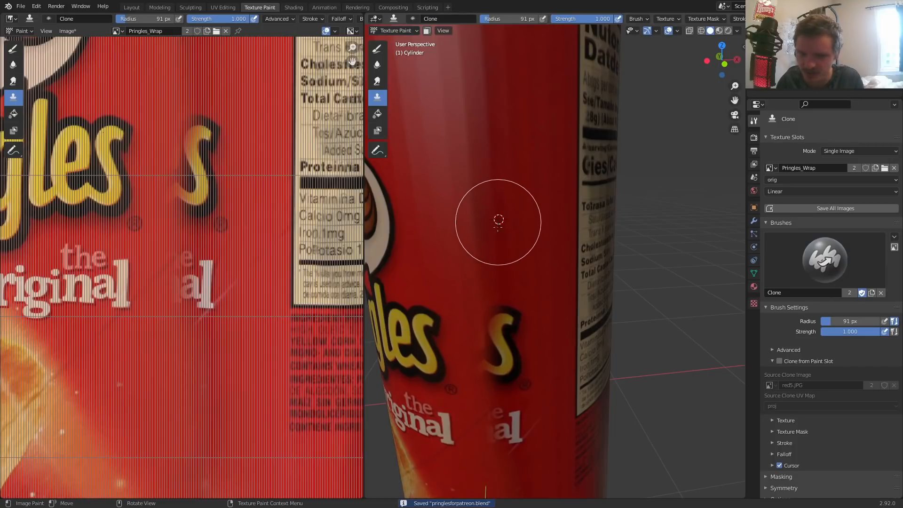
mouse_move(504, 323)
mouse_down()
mouse_move(506, 332)
mouse_move(510, 285)
mouse_up()
key(ctrl+z)
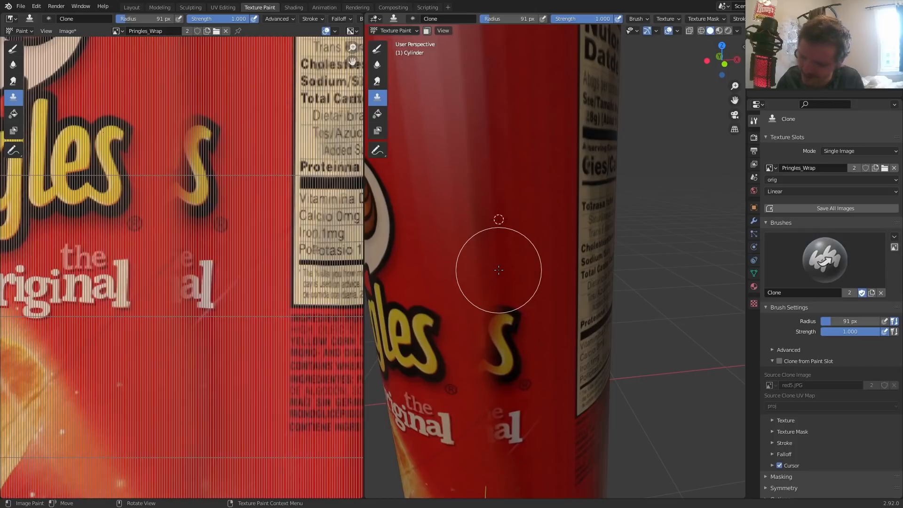
middle_drag(497, 246, 497, 221)
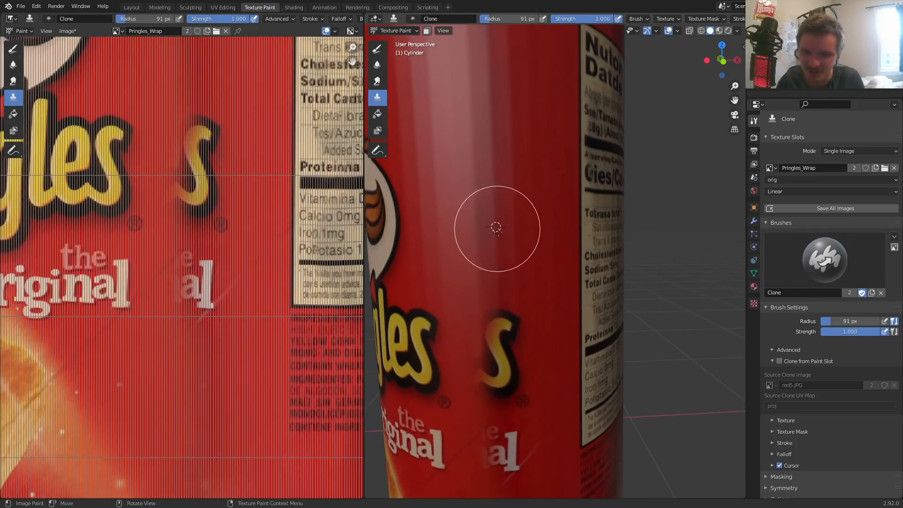
mouse_move(526, 319)
mouse_down()
mouse_move(500, 337)
mouse_move(509, 403)
mouse_up()
middle_drag(488, 375, 484, 298)
ctrl+click(489, 345)
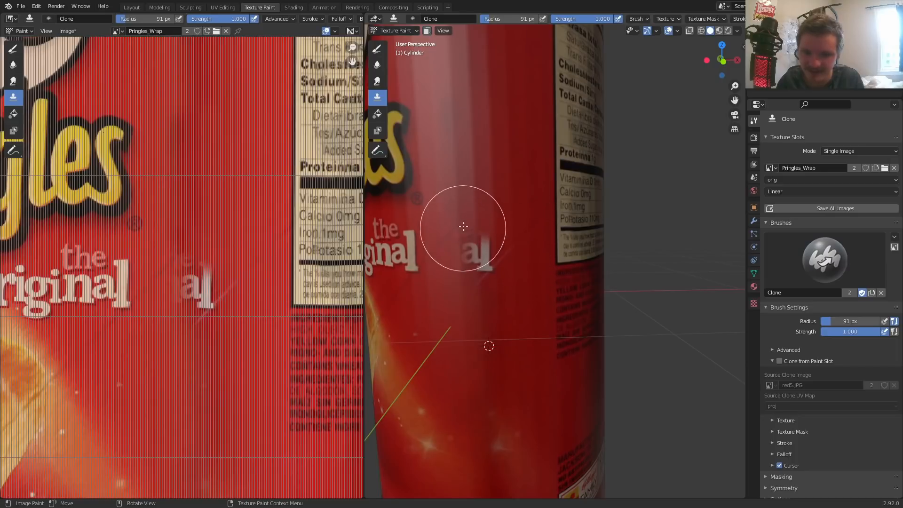
mouse_move(475, 238)
mouse_down()
mouse_move(482, 244)
mouse_move(454, 258)
mouse_up()
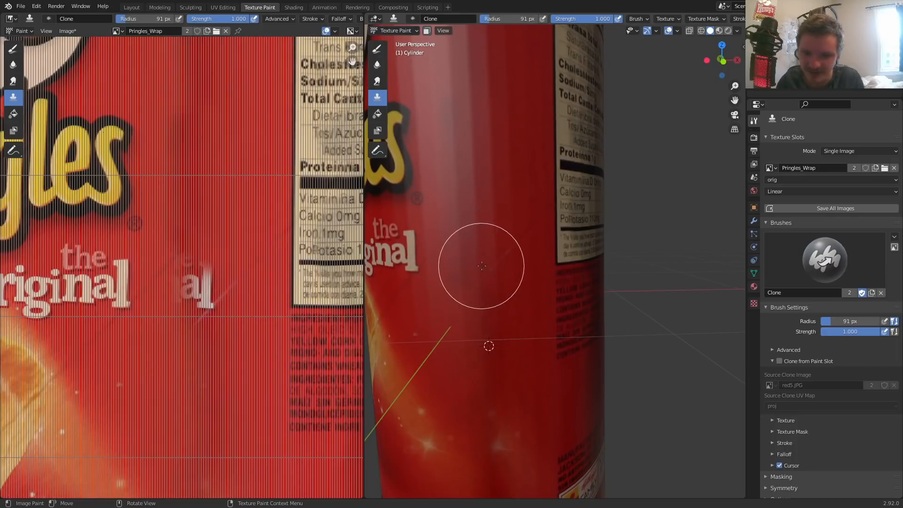
Set the clone brush strength to 0.556 and blend plain red over the stray sparkle and purple glare down to the can's base
scroll(570, 204, down, 5)
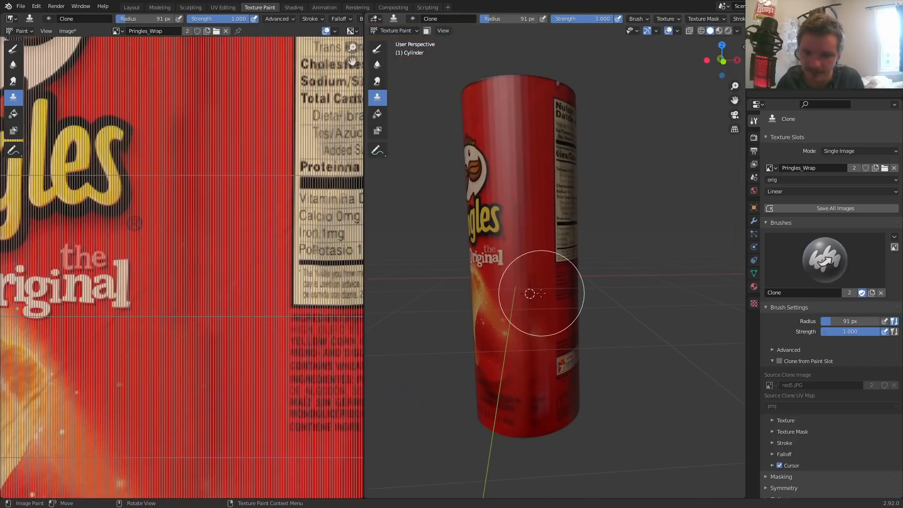
ctrl+middle_drag(541, 294, 524, 125)
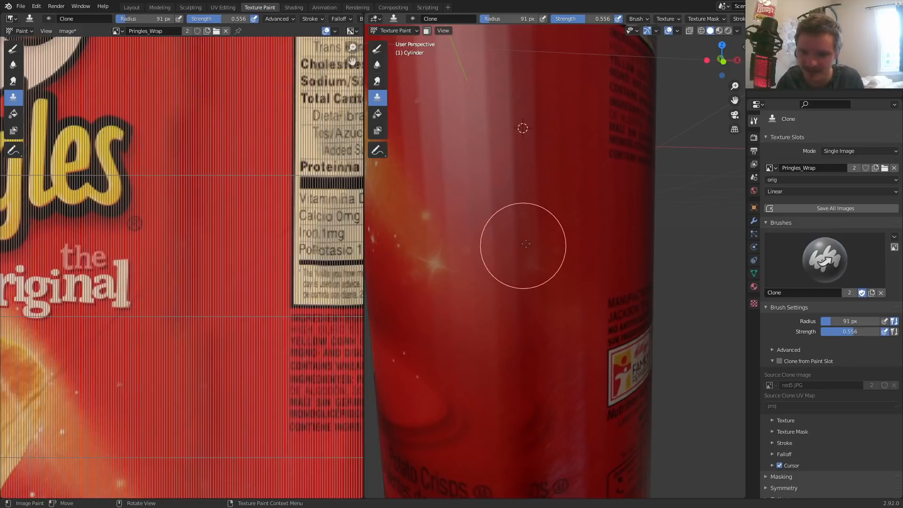
ctrl+click(571, 188)
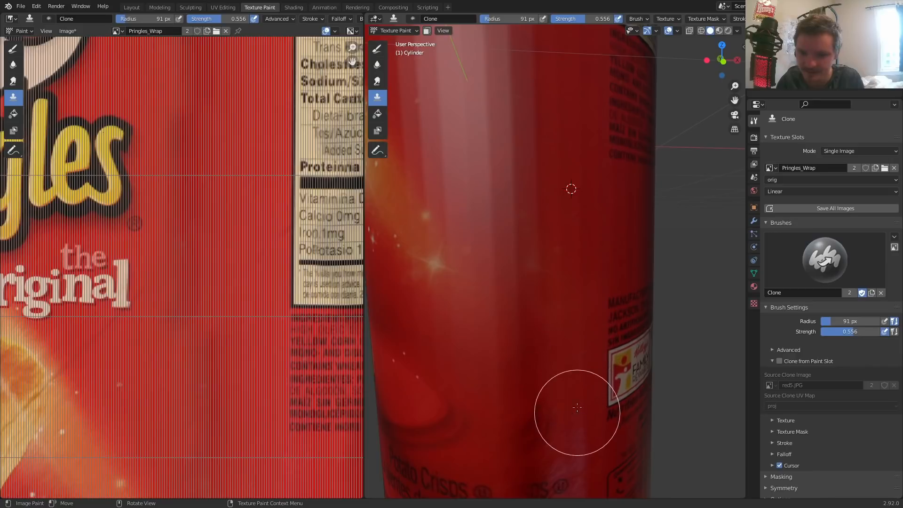
shift+middle_drag(578, 407, 522, 238)
scroll(542, 220, up, 1)
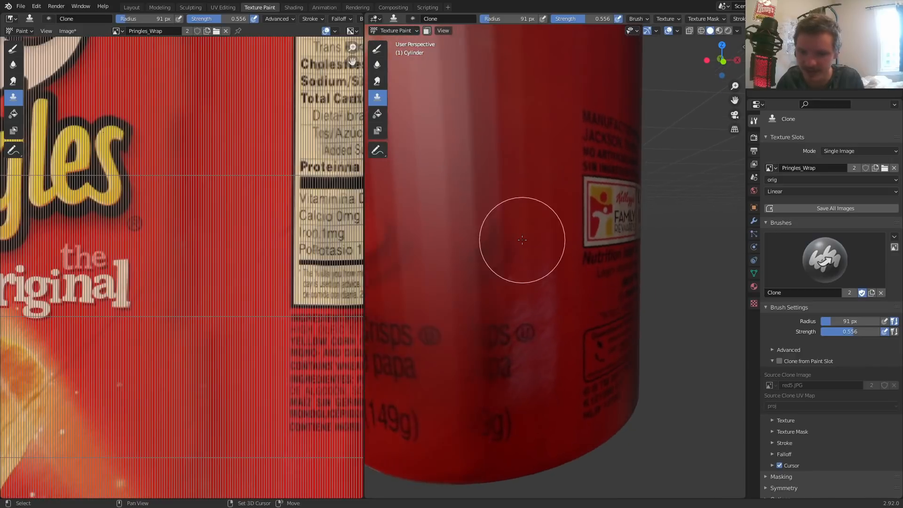
ctrl+click(528, 143)
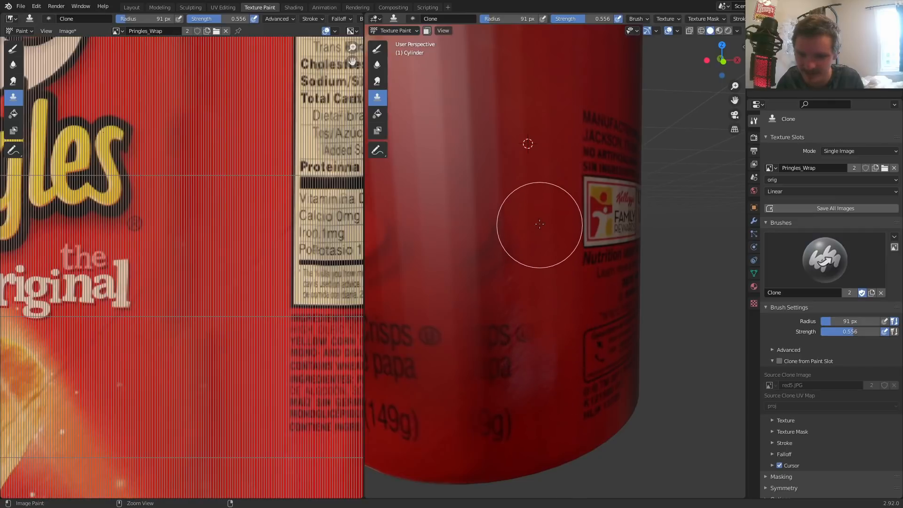
shift+middle_drag(540, 323, 526, 192)
scroll(530, 250, up, 3)
ctrl+click(510, 345)
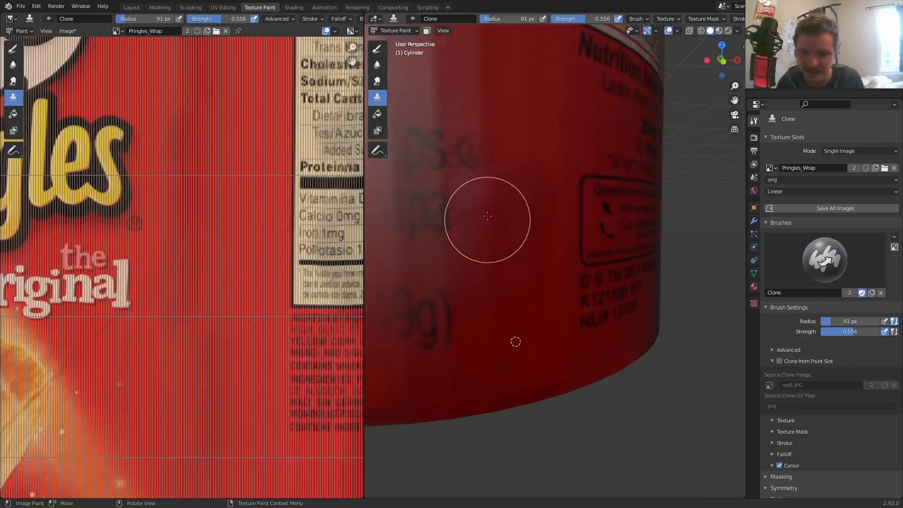
Switch the viewport to Material Preview shading, check the can from several sides, and save the file
scroll(593, 246, down, 8)
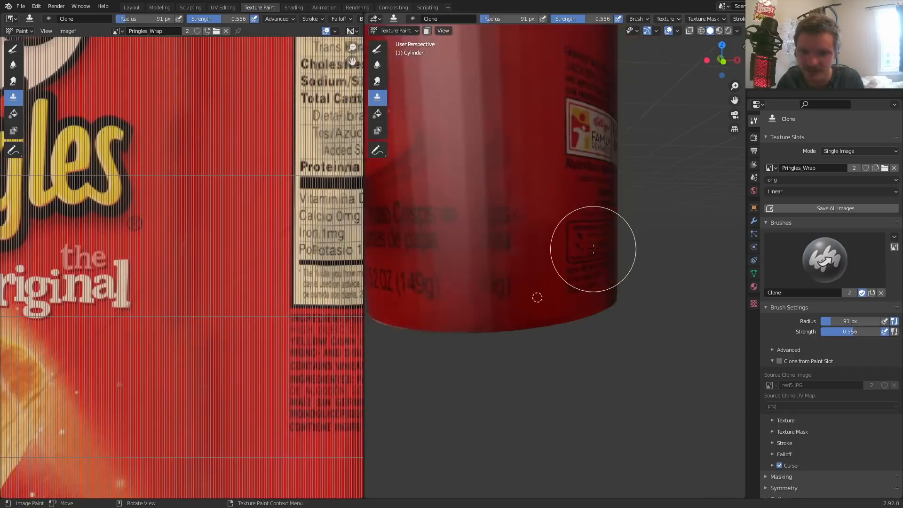
middle_drag(601, 178, 687, 70)
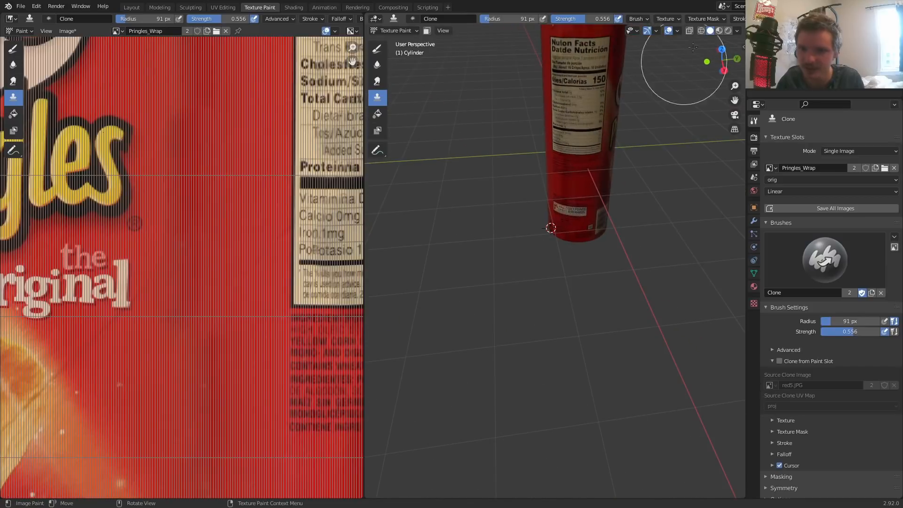
click(720, 31)
mouse_move(549, 111)
middle_down()
mouse_move(468, 178)
mouse_move(476, 194)
mouse_move(541, 186)
mouse_move(480, 179)
mouse_move(656, 202)
middle_up()
scroll(715, 182, up, 2)
middle_drag(716, 182, 558, 192)
scroll(566, 186, up, 3)
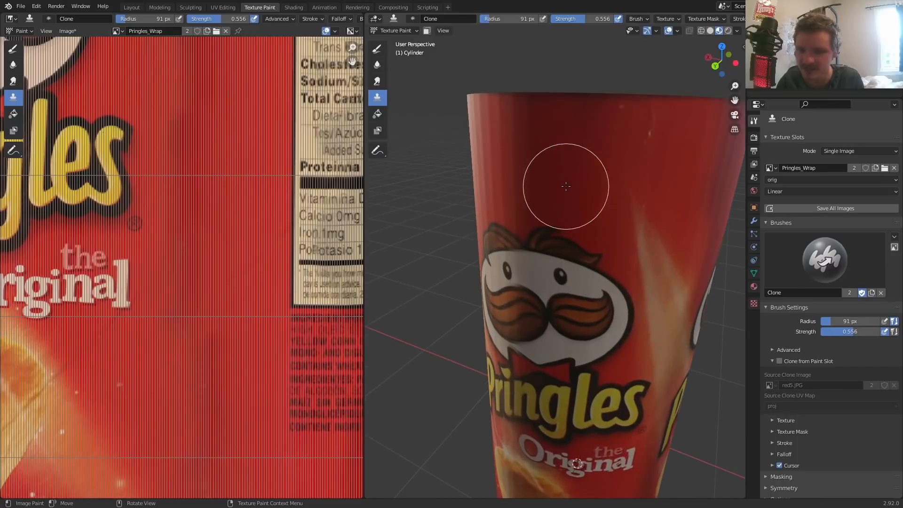
key(ctrl+s)
middle_drag(544, 162, 567, 161)
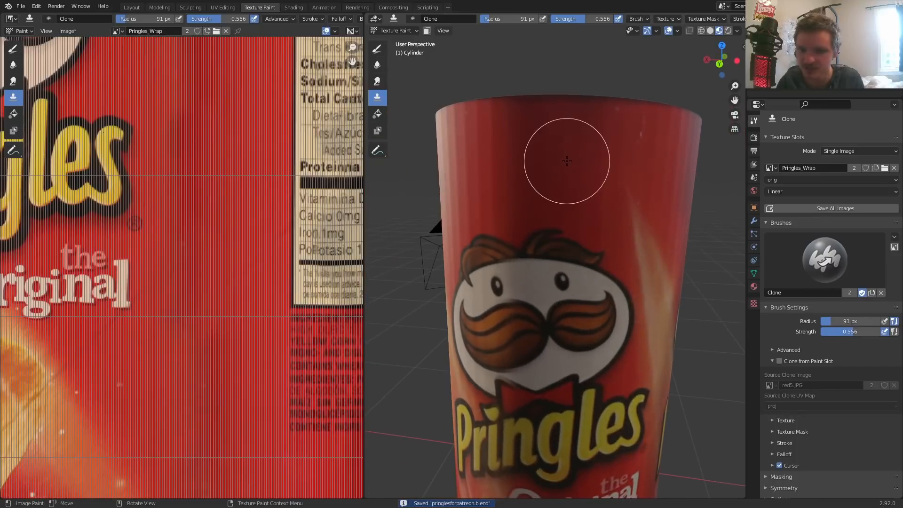
scroll(567, 161, down, 4)
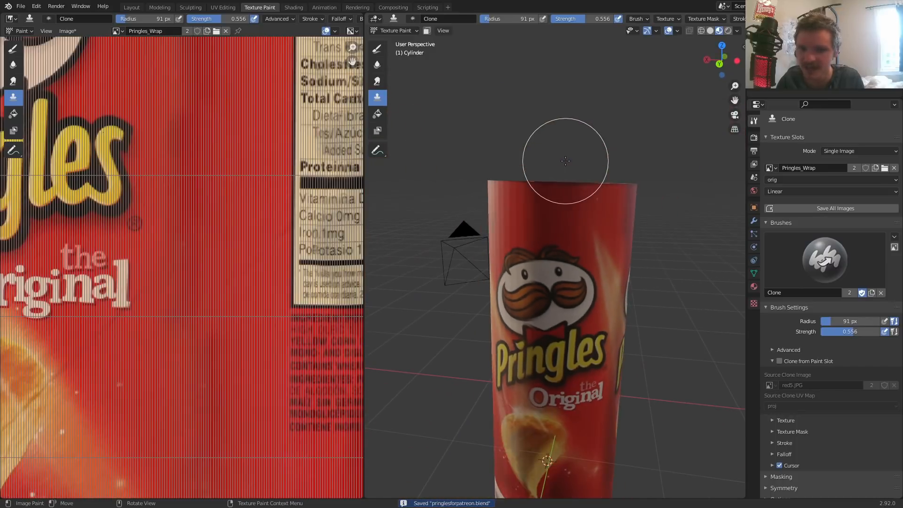
Go to the Layout workspace and remove the Subdivision modifier from the can
click(131, 8)
middle_drag(382, 164, 421, 171)
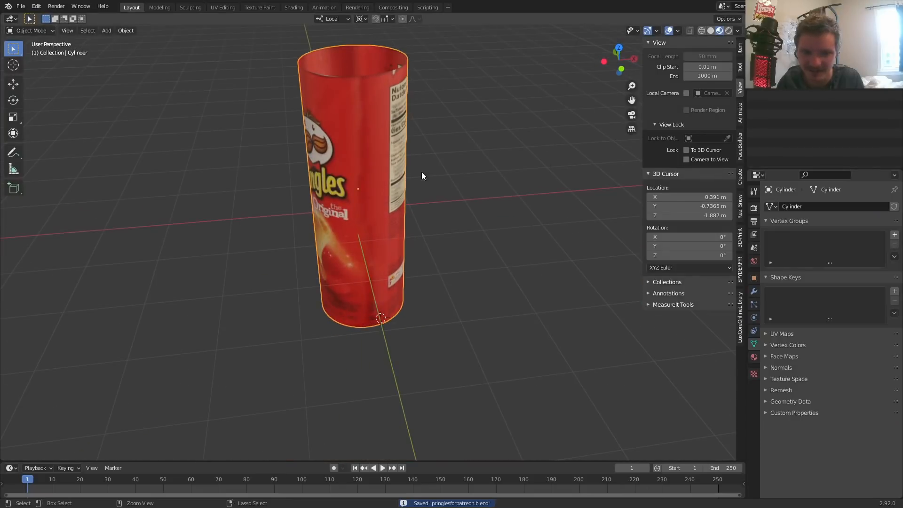
scroll(367, 126, up, 5)
click(754, 291)
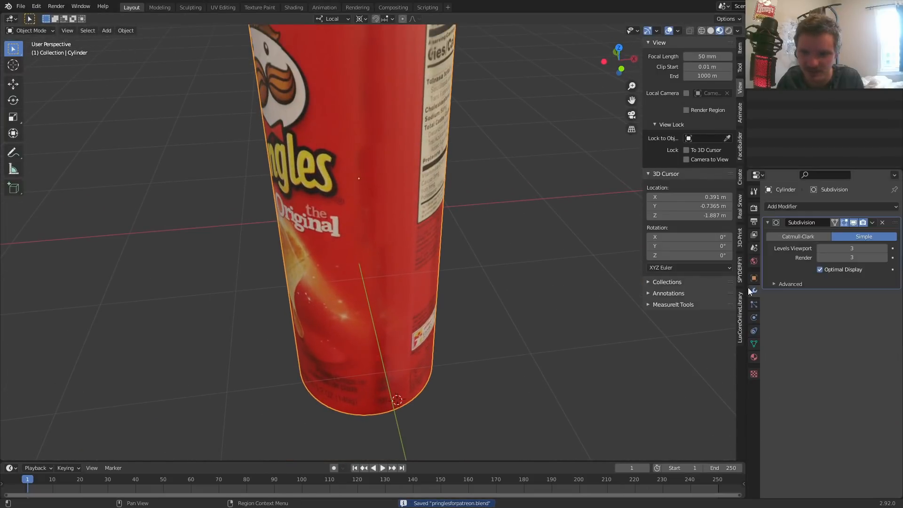
click(883, 222)
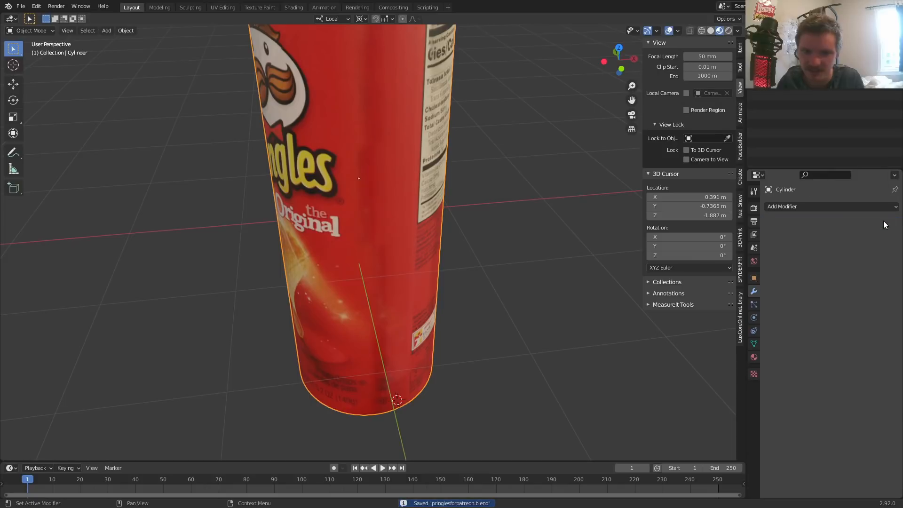
Try flat shading on the can, set it back to Shade Smooth, and check the whole can
middle_drag(471, 162, 460, 263)
right_click(404, 181)
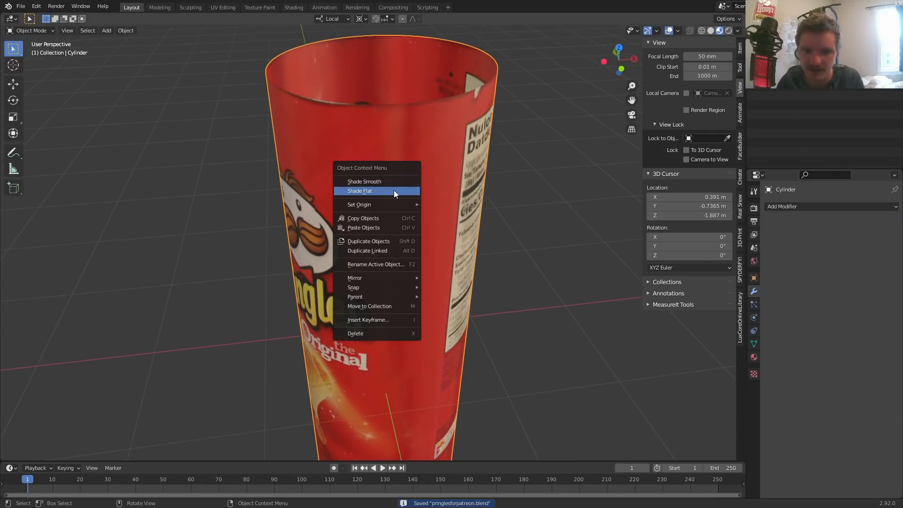
click(393, 190)
right_click(385, 162)
click(377, 153)
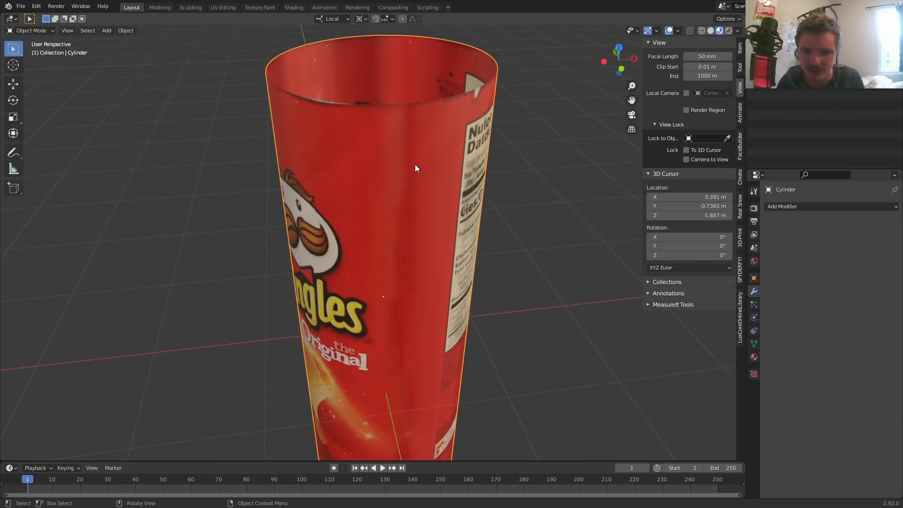
scroll(415, 165, down, 3)
scroll(355, 193, down, 2)
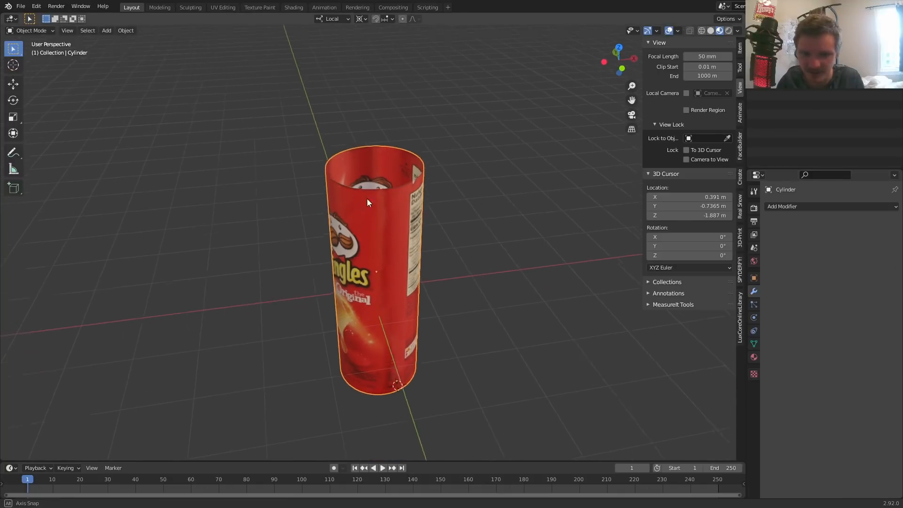
mouse_move(367, 198)
middle_down()
mouse_move(430, 181)
mouse_move(428, 172)
mouse_move(293, 178)
mouse_move(345, 181)
mouse_move(372, 110)
middle_up()
Return to texture painting, save the file, and clone-paint red over the dark band below the rim between the logos at 0.356 strength
click(254, 8)
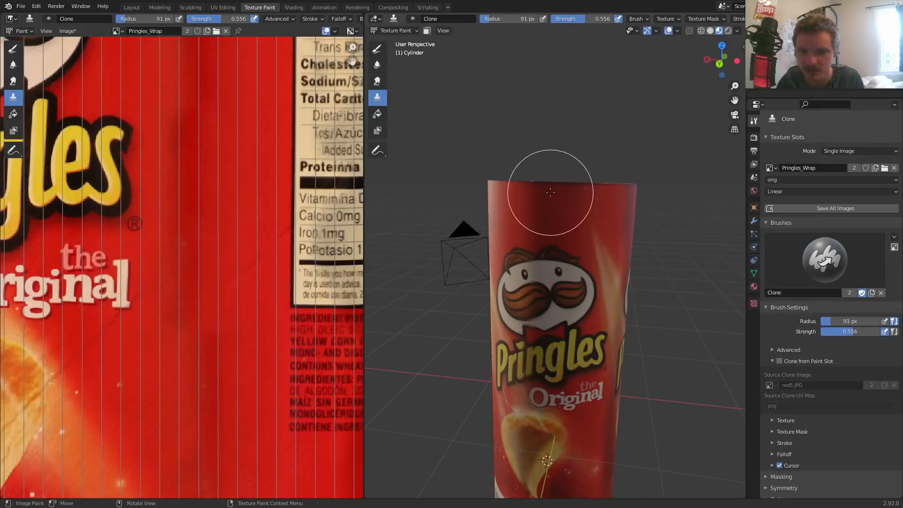
scroll(548, 191, up, 3)
key(ctrl+s)
middle_drag(652, 76, 549, 176)
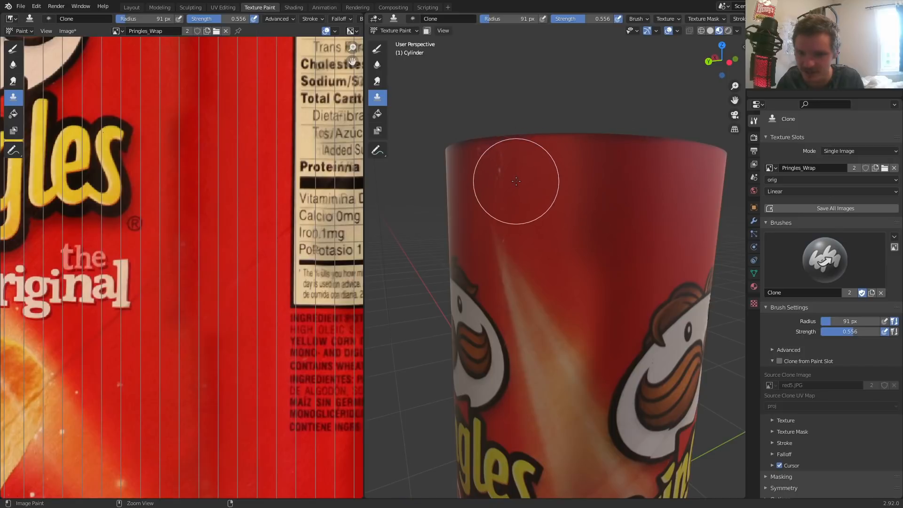
scroll(523, 186, up, 1)
ctrl+click(527, 162)
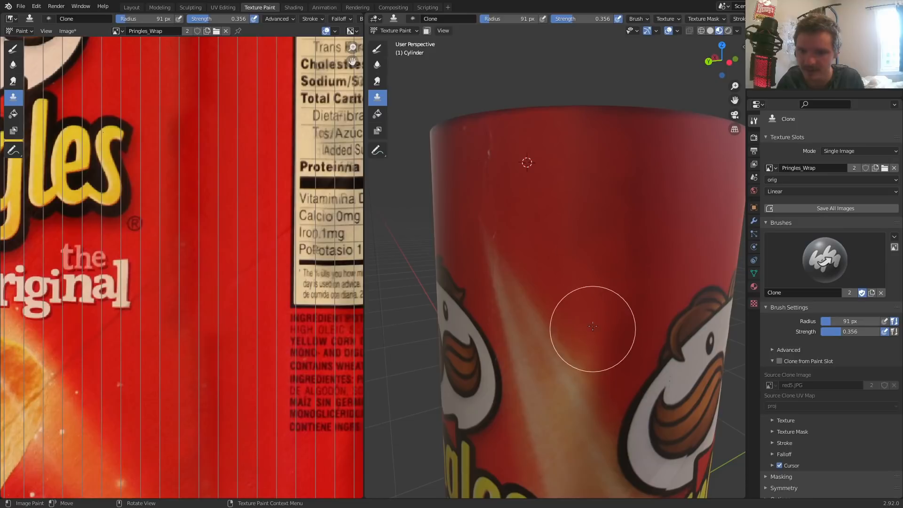
middle_drag(593, 326, 520, 237)
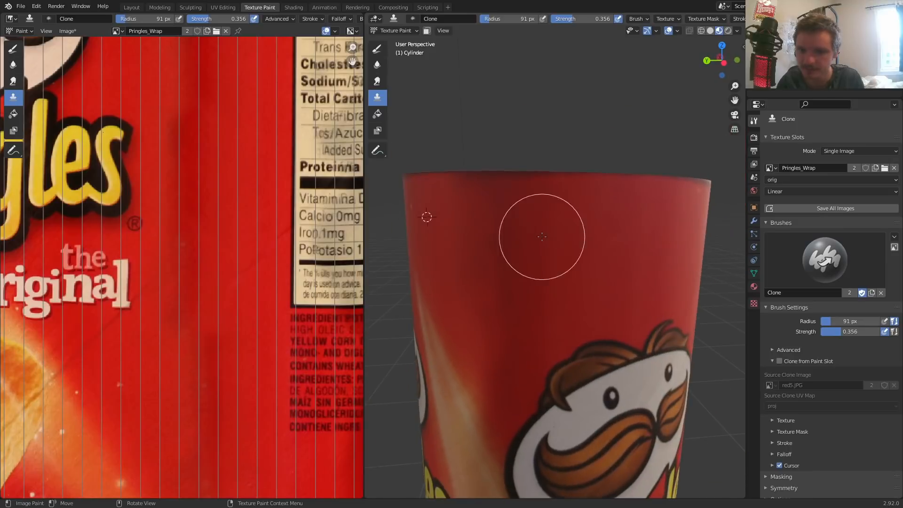
ctrl+click(612, 221)
Clone-paint red over the dark band on the can's upper side between the logo and the nutrition label at 0.356 strength
scroll(519, 352, down, 6)
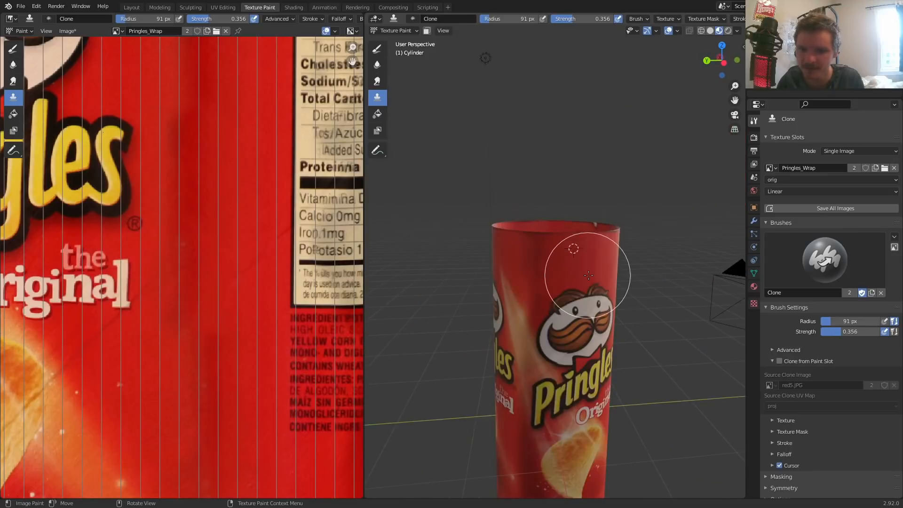
middle_drag(555, 282, 484, 293)
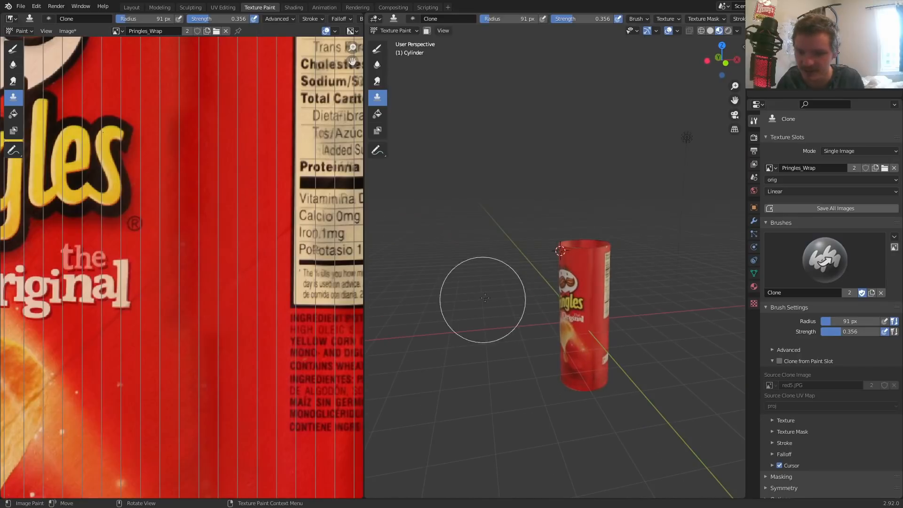
scroll(605, 242, up, 8)
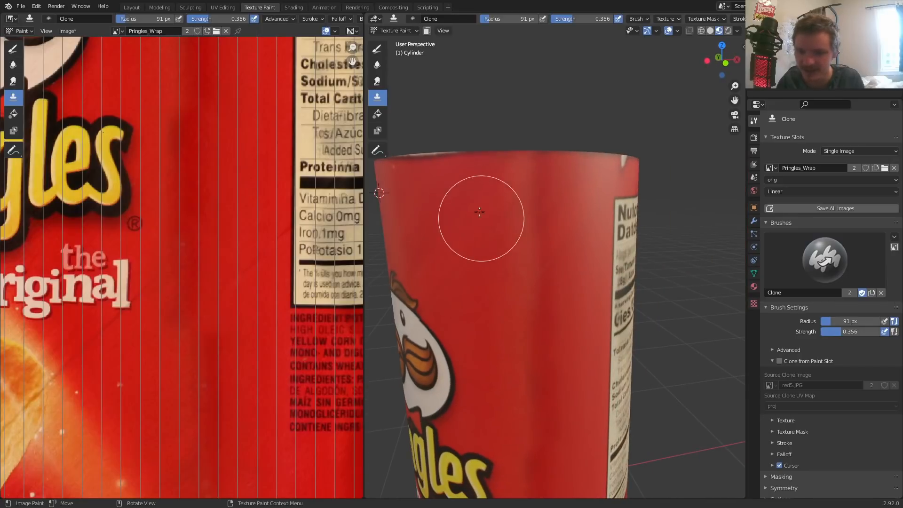
ctrl+click(434, 203)
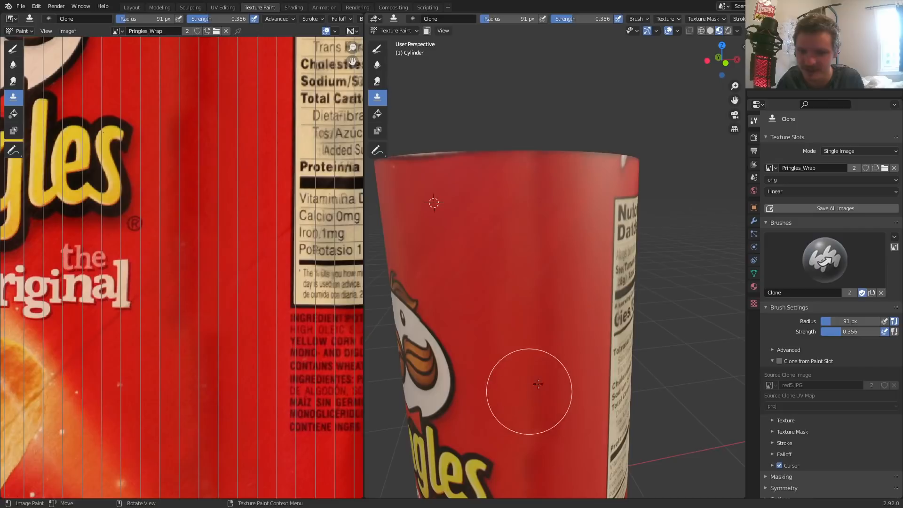
shift+middle_drag(538, 384, 551, 169)
middle_drag(580, 208, 544, 203)
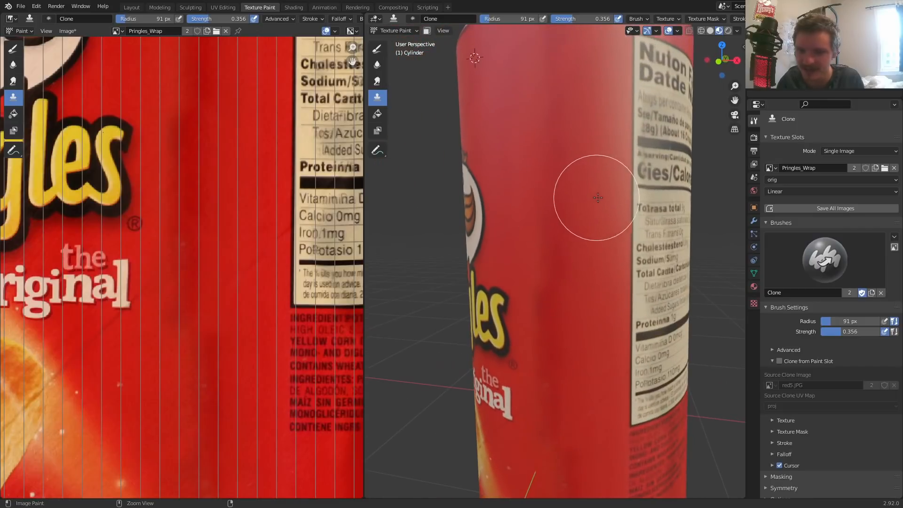
scroll(509, 178, up, 1)
ctrl+click(607, 169)
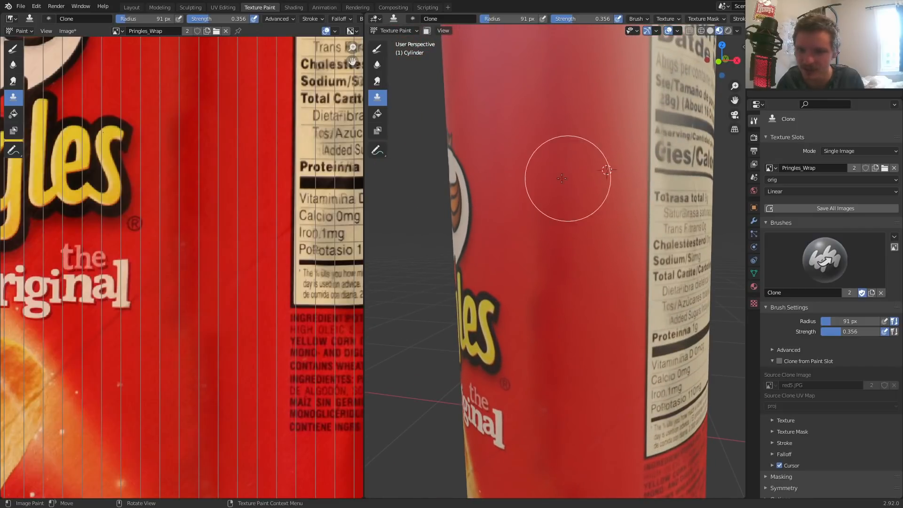
Continue clone-painting clean red down the dark band beside the lower nutrition label and the ingredients text
shift+middle_drag(545, 360, 512, 182)
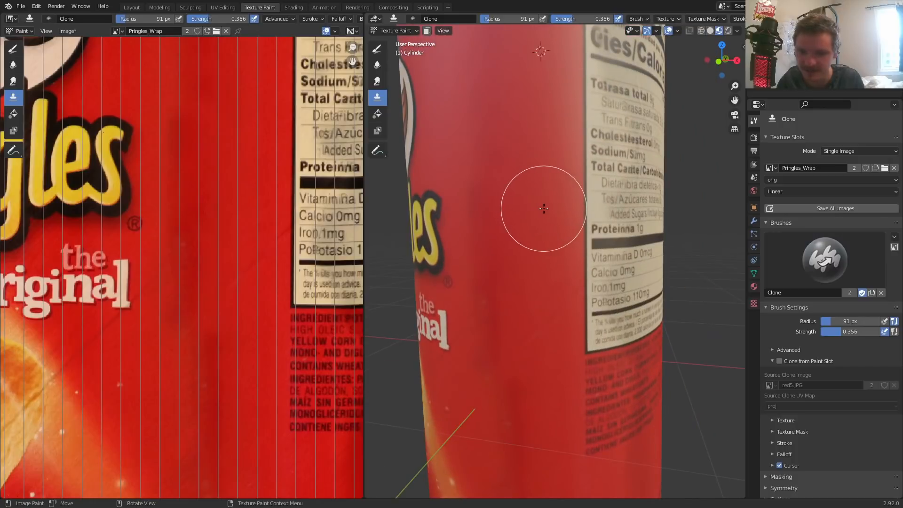
mouse_move(495, 359)
middle_down()
mouse_move(514, 208)
mouse_move(528, 301)
middle_up()
scroll(551, 278, up, 2)
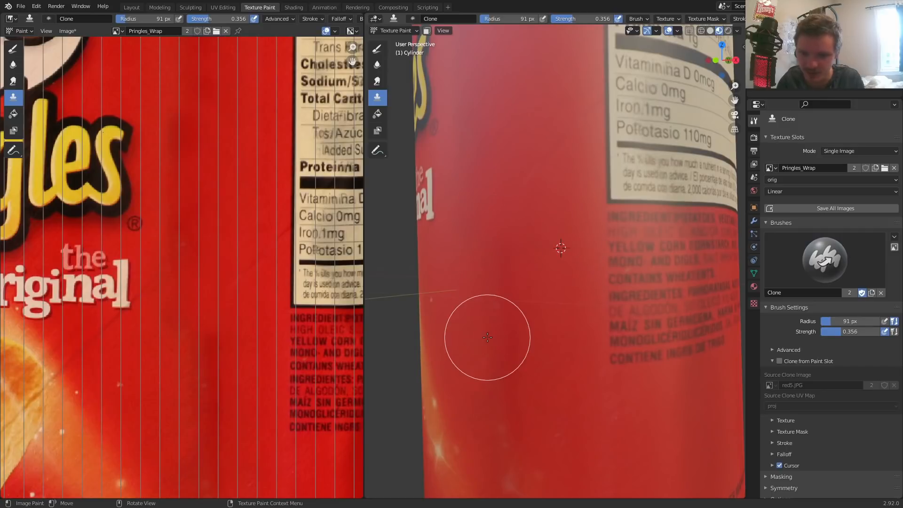
ctrl+click(562, 266)
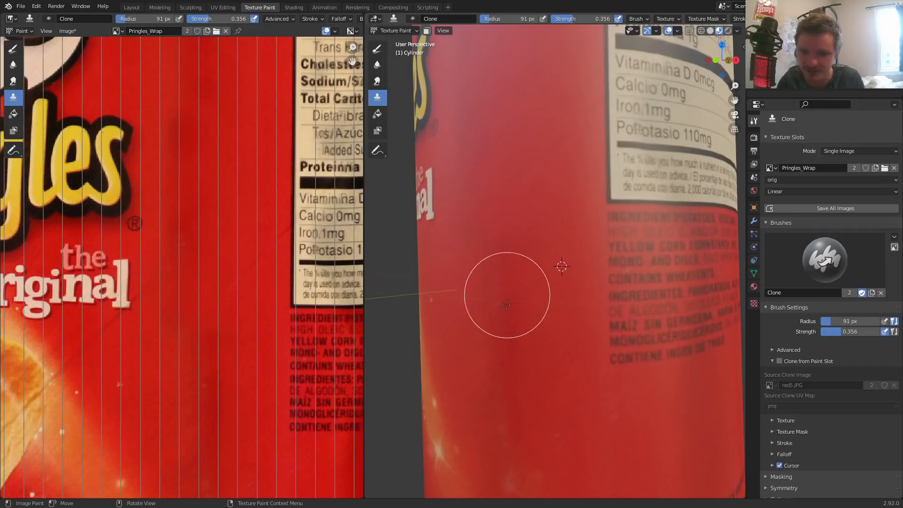
scroll(521, 339, down, 3)
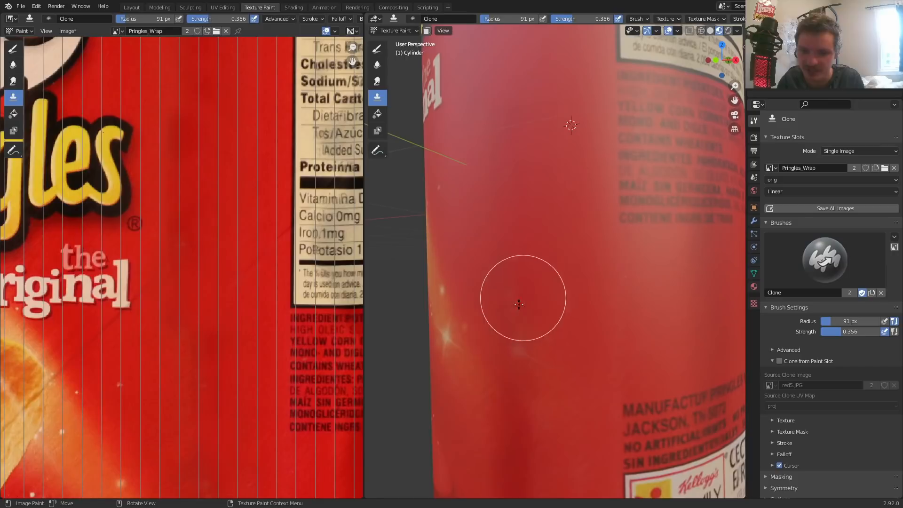
scroll(545, 208, up, 5)
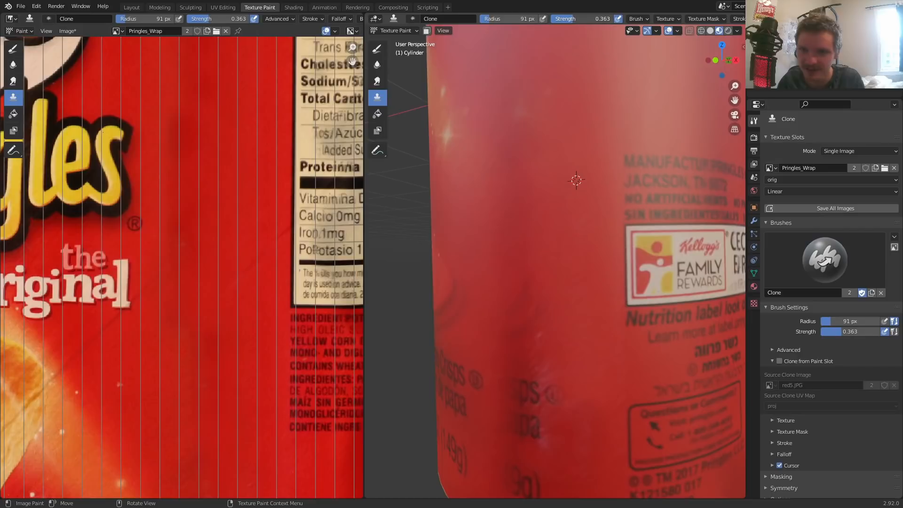
Set the Clone brush strength to 0.600 and clone red over the dark area above the stray lettering near the can's base
scroll(447, 294, down, 2)
middle_drag(390, 284, 442, 287)
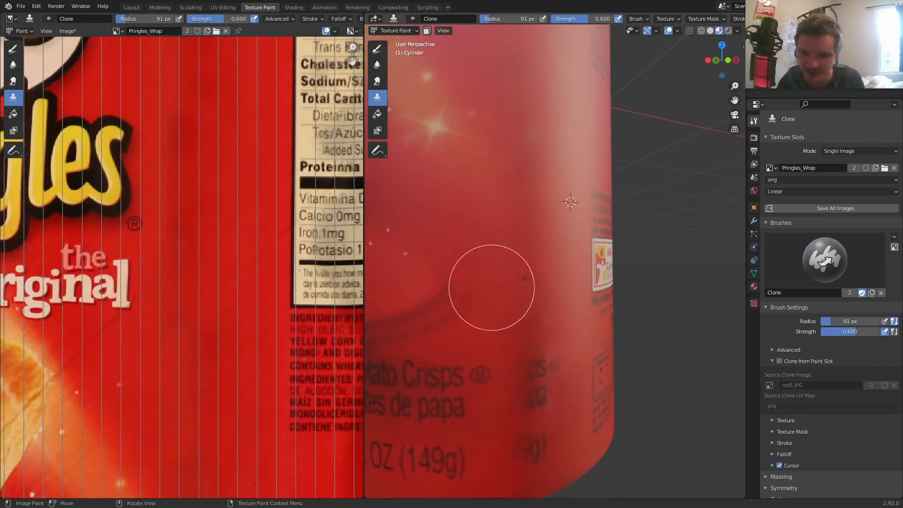
scroll(527, 275, up, 2)
ctrl+click(453, 243)
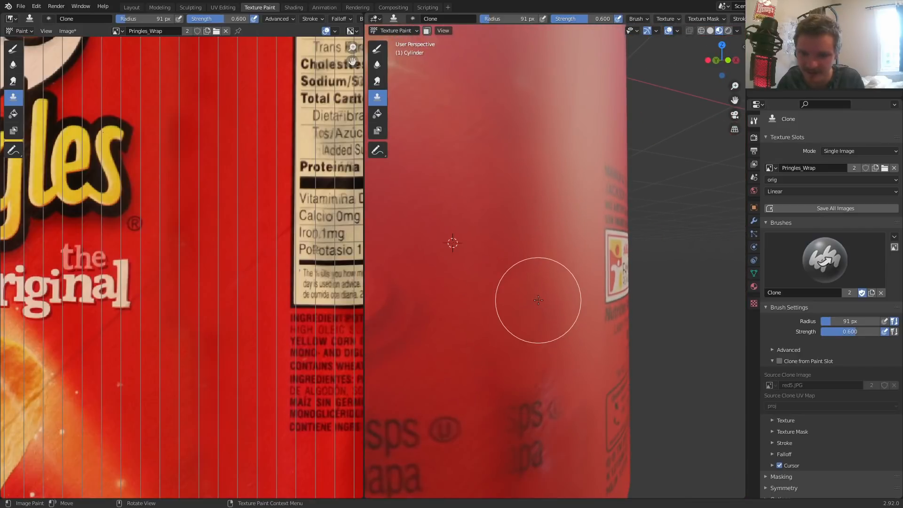
scroll(532, 218, down, 4)
scroll(515, 216, up, 4)
Raise the Clone brush strength to 1.000 and paint out the stray duplicate ends of the "Crisps" and "papa" lettering
mouse_move(532, 281)
shift+middle_down()
mouse_move(522, 216)
mouse_move(494, 185)
mouse_move(482, 189)
shift+middle_up()
ctrl+click(561, 154)
mouse_move(580, 289)
mouse_down()
mouse_move(557, 358)
mouse_move(534, 262)
mouse_up()
shift+middle_drag(583, 314, 529, 202)
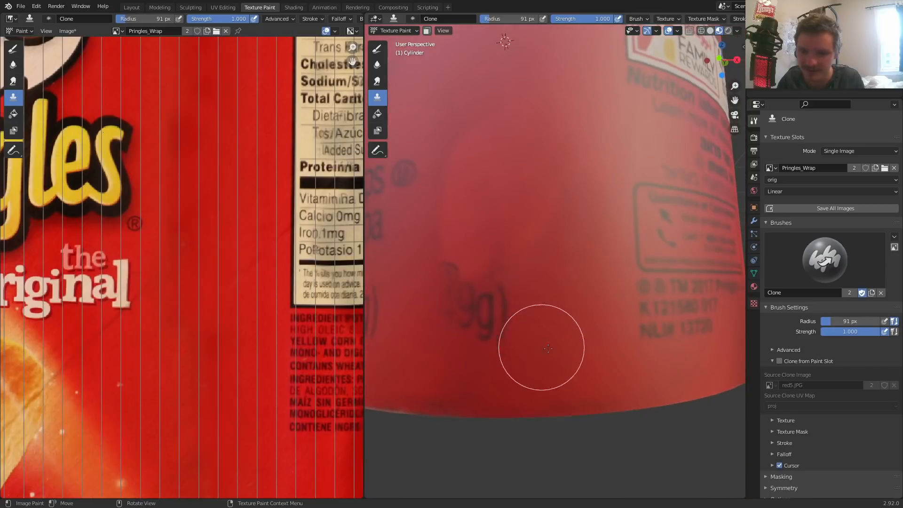
Clone-paint red over the stray "49g)" fragment near the bottom edge and blend the area beside the real net weight text
ctrl+click(572, 351)
drag(501, 295, 466, 279)
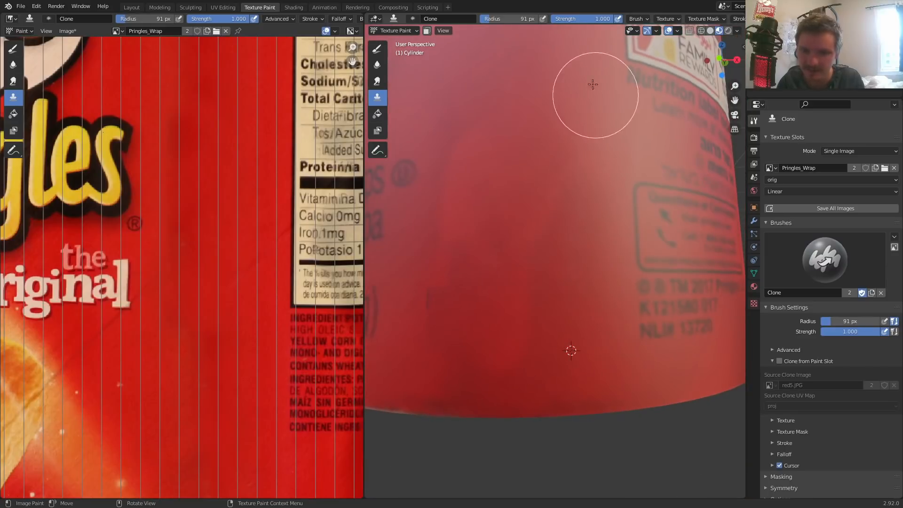
mouse_move(433, 209)
shift+middle_down()
mouse_move(532, 182)
mouse_move(555, 207)
shift+middle_up()
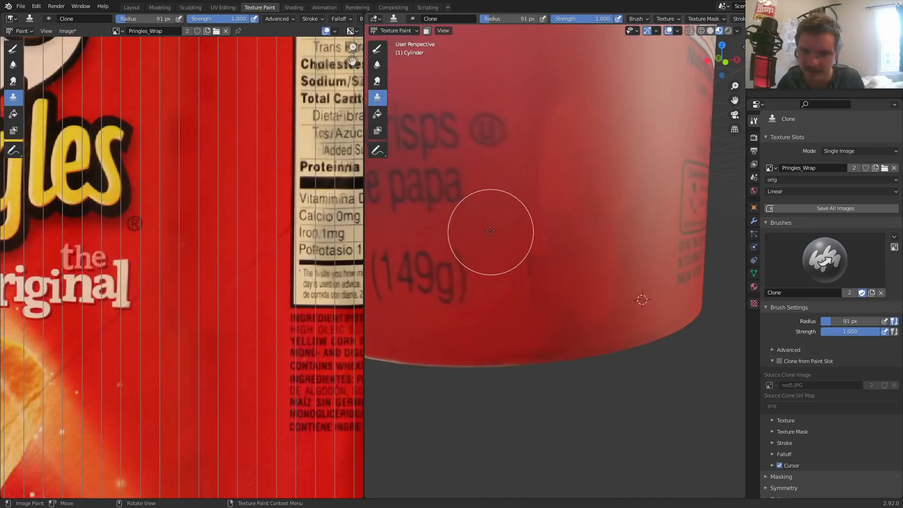
scroll(480, 228, up, 2)
ctrl+click(462, 216)
scroll(523, 273, down, 2)
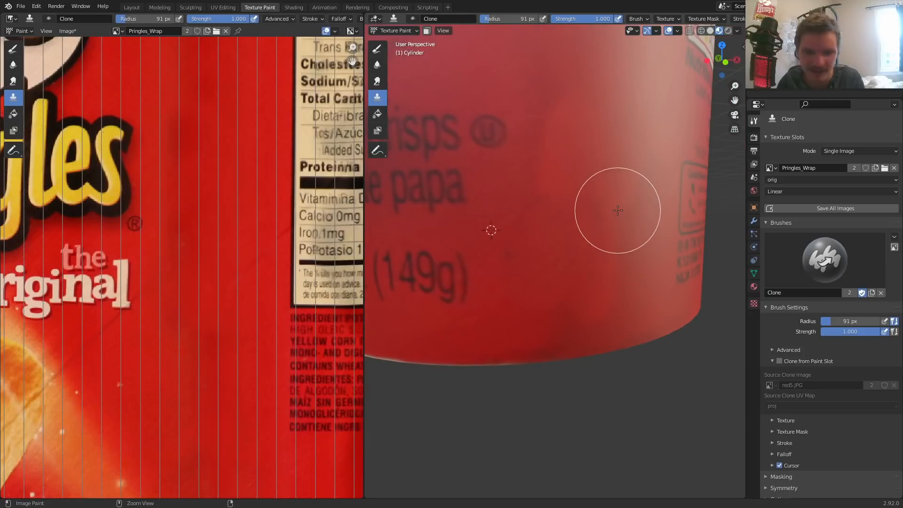
Save the Blender file and look over the whole can from several sides
key(ctrl+s)
scroll(583, 159, down, 6)
middle_drag(584, 158, 571, 202)
key(ctrl+s)
scroll(570, 154, down, 2)
middle_drag(569, 154, 484, 198)
scroll(484, 197, down, 2)
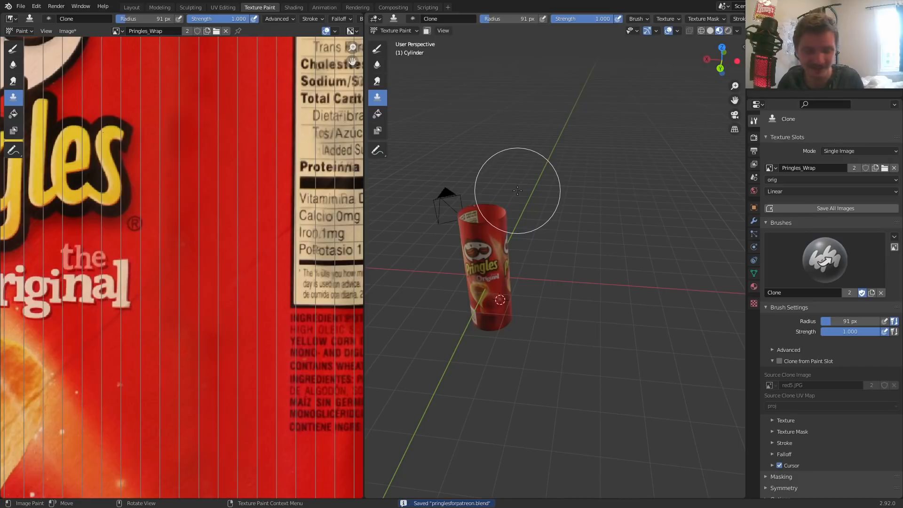
Save the painted texture as Pringles_Wrap.png in the Pringles folder, overwriting the existing image
scroll(212, 210, down, 5)
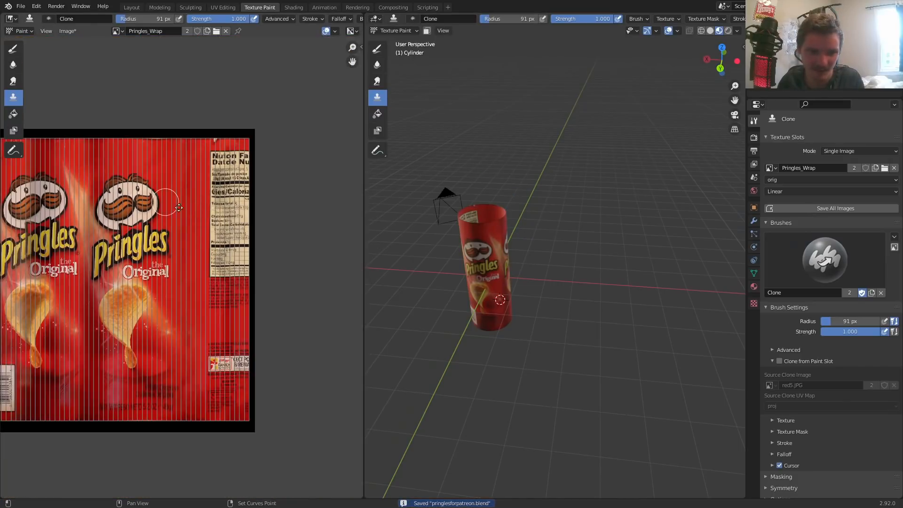
middle_drag(169, 202, 297, 196)
key(shift+alt+s)
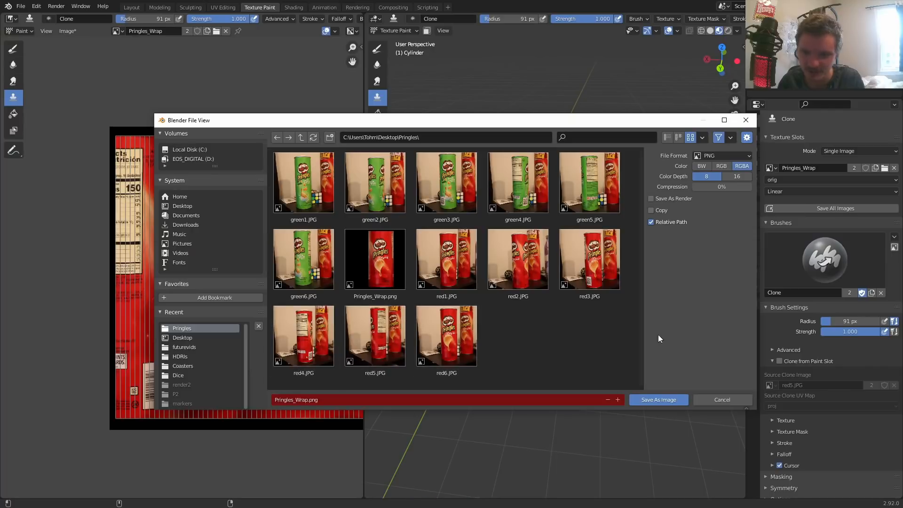
click(659, 400)
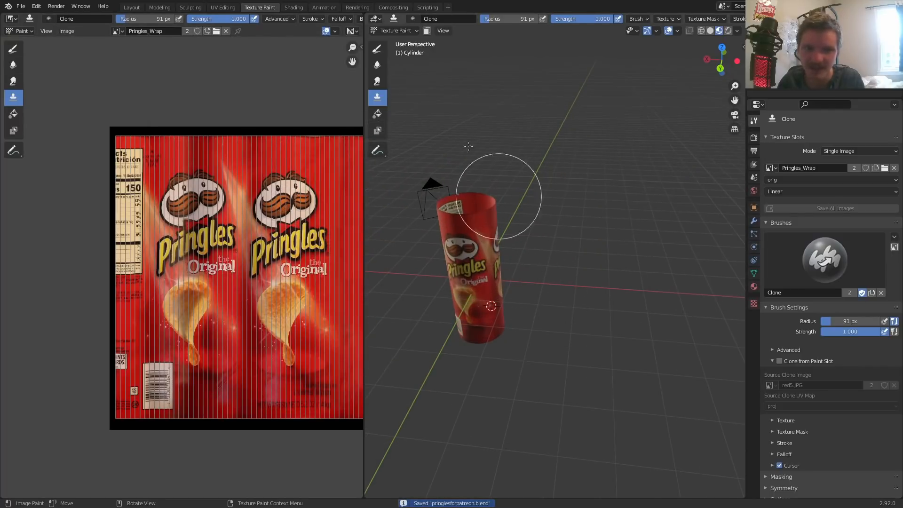
In the Shading workspace, unlink the image texture node's image and load the saved Pringles_Wrap.png from the Pringles folder
click(294, 7)
scroll(461, 341, up, 2)
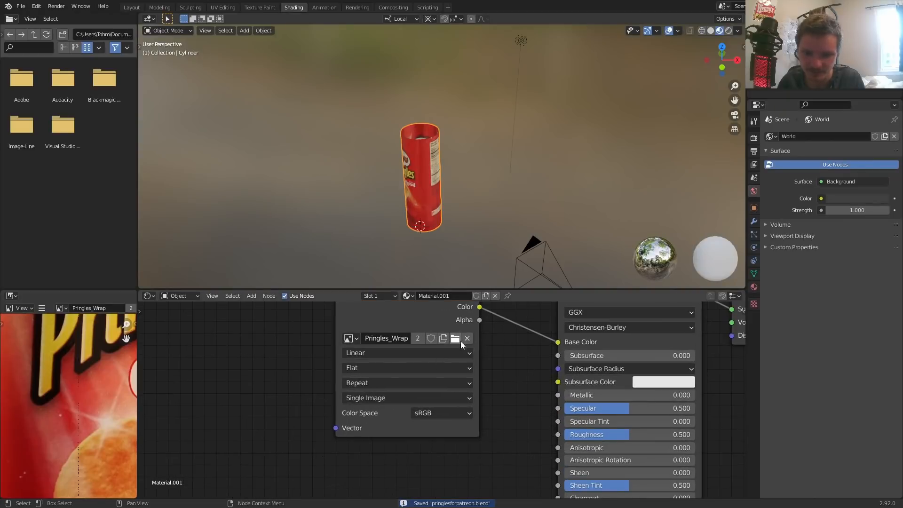
click(467, 338)
click(433, 338)
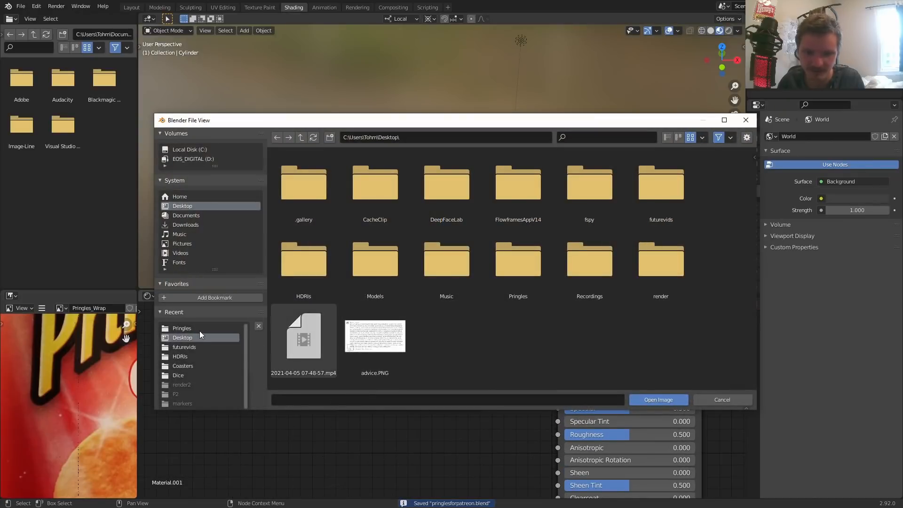
click(188, 330)
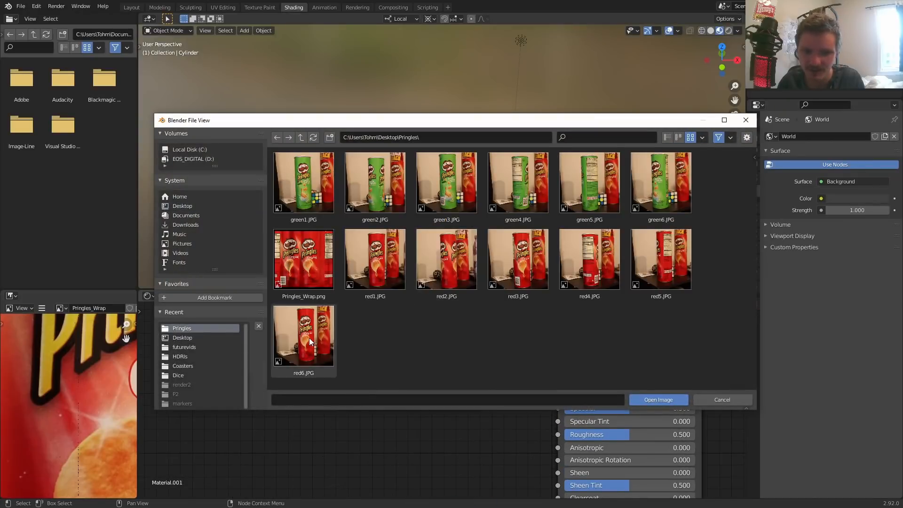
double_click(307, 267)
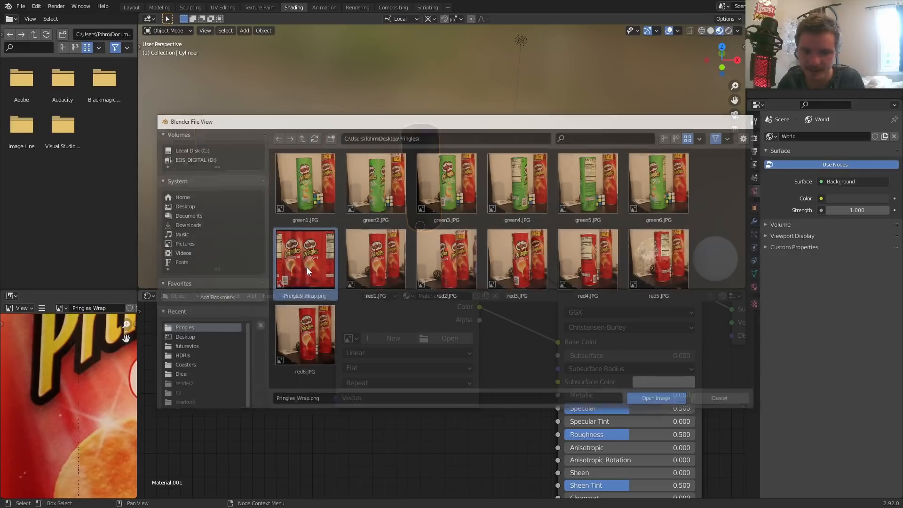
Try adding a Bump node with the wrap texture's Color feeding its Height input
scroll(387, 199, up, 4)
shift+middle_drag(383, 150, 545, 116)
middle_drag(428, 352, 529, 372)
drag(453, 324, 297, 356)
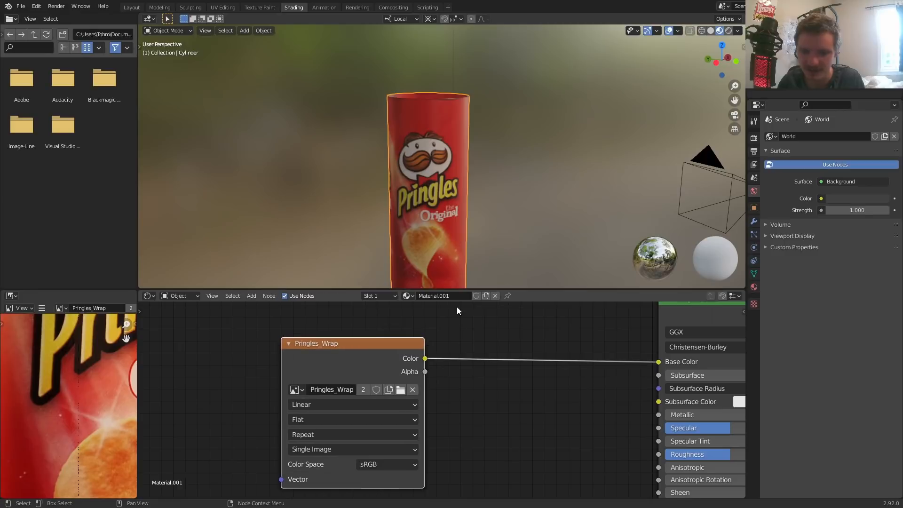
key(shift+a)
click(458, 308)
text(bump)
key(Return)
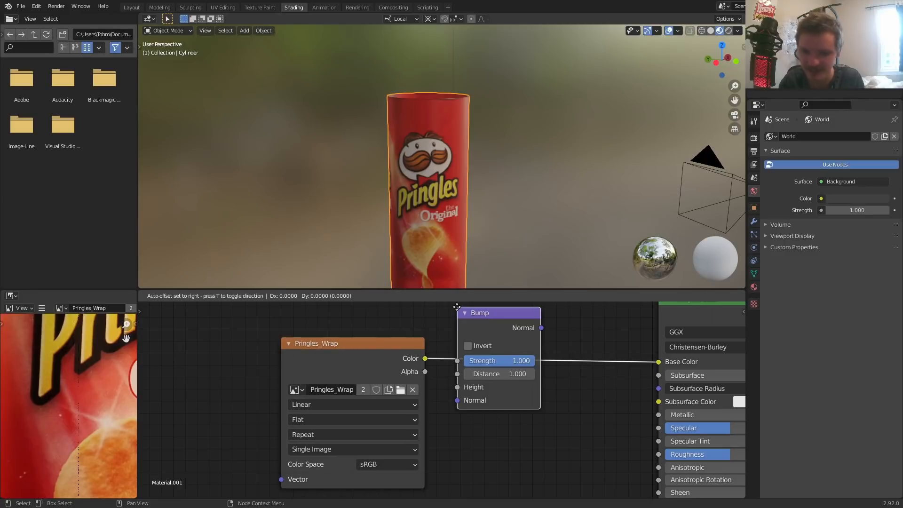
click(541, 414)
drag(425, 359, 501, 478)
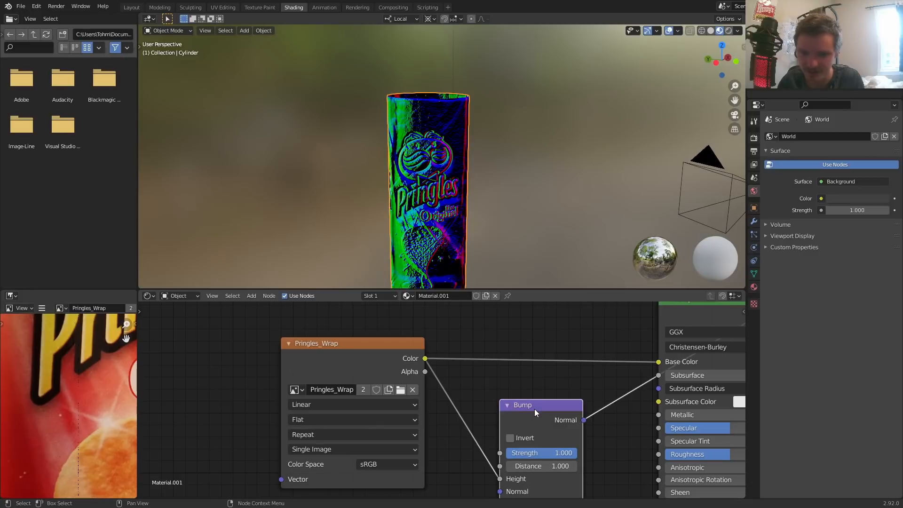
Delete the Bump node and reconnect the Principled BSDF to the Material Output
key(x)
drag(383, 345, 452, 335)
middle_drag(672, 363, 385, 377)
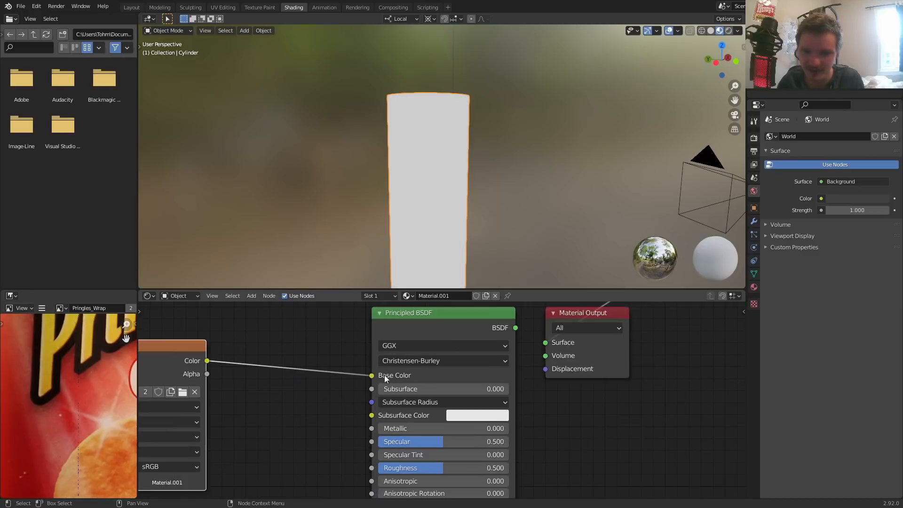
ctrl+shift+click(481, 335)
Return to the Layout workspace, save the file, and view the front of the can
click(135, 7)
key(ctrl+s)
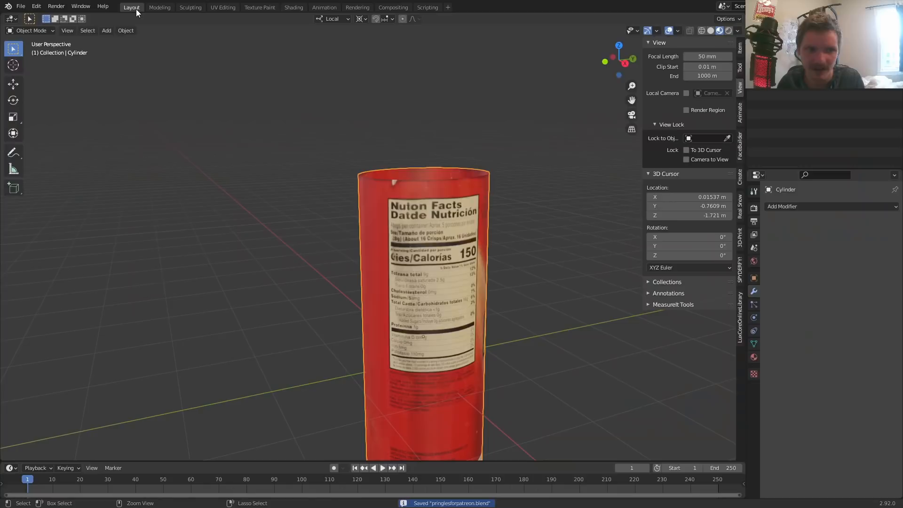
scroll(436, 194, down, 3)
mouse_move(393, 245)
middle_down()
mouse_move(519, 261)
mouse_move(457, 264)
middle_up()
scroll(454, 263, up, 5)
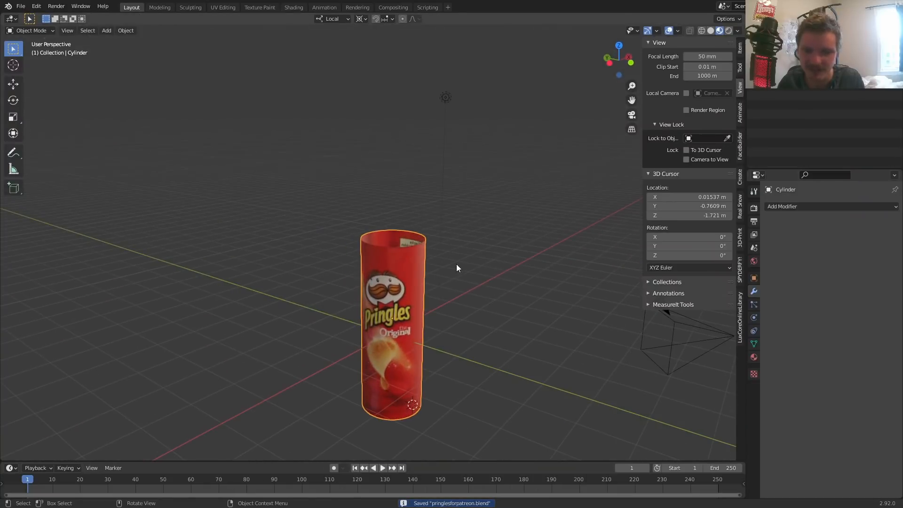
shift+middle_drag(412, 293, 352, 173)
middle_drag(352, 173, 348, 151)
scroll(355, 158, down, 2)
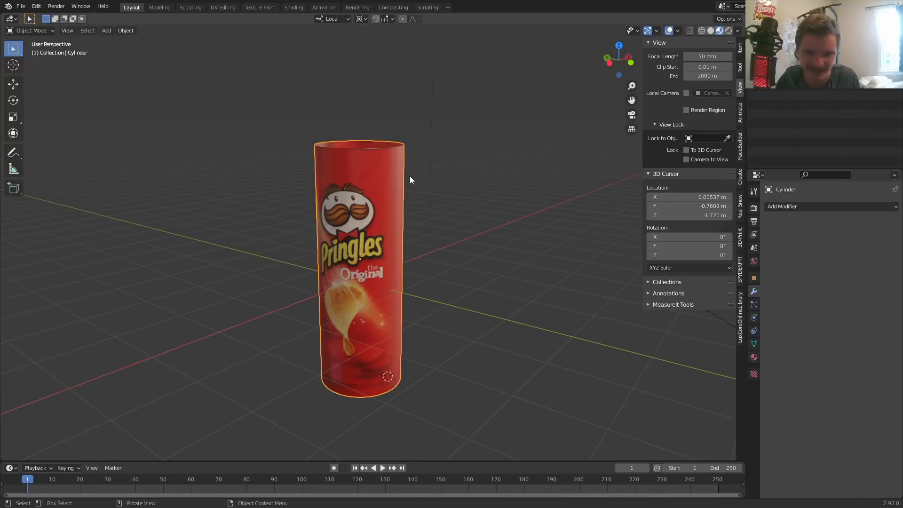
Stretch the can along its local Z axis by a factor of 1.092
key(s)
key(z)
key(z)
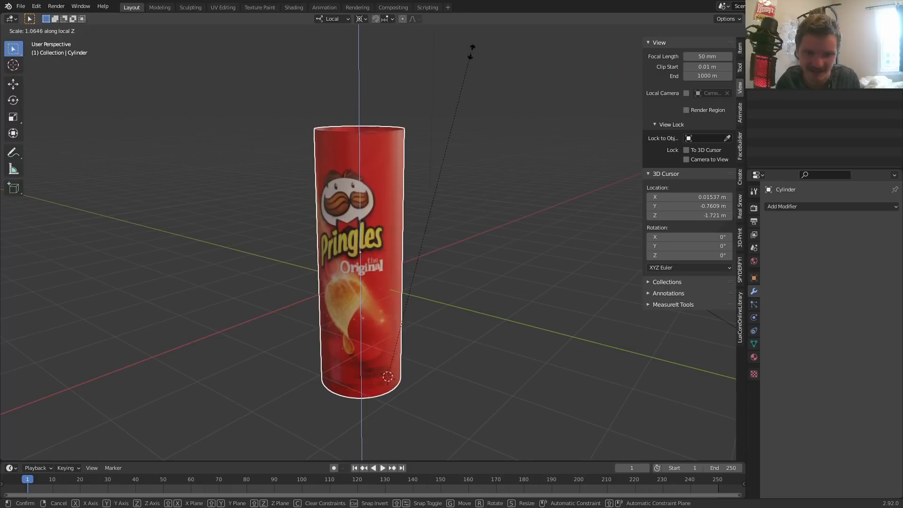
click(499, 437)
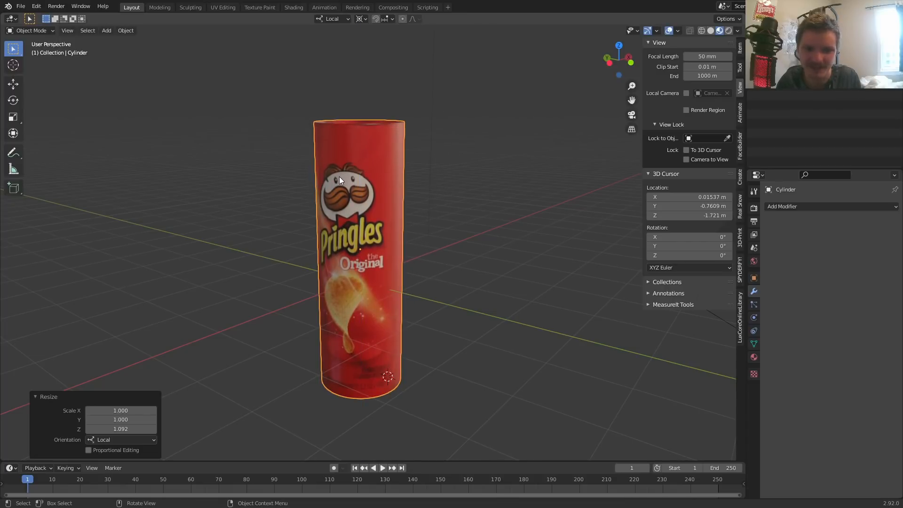
Set the transform pivot point to Median Point
click(360, 19)
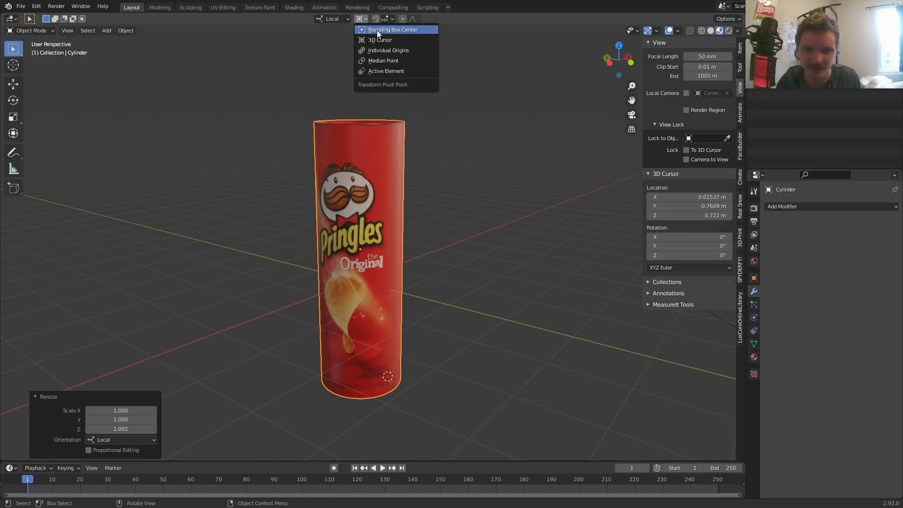
click(392, 60)
key(s)
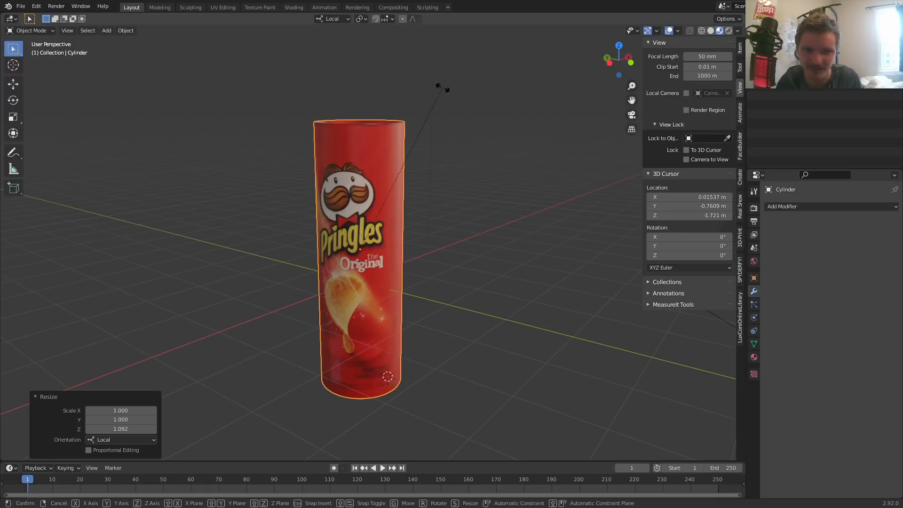
key(Escape)
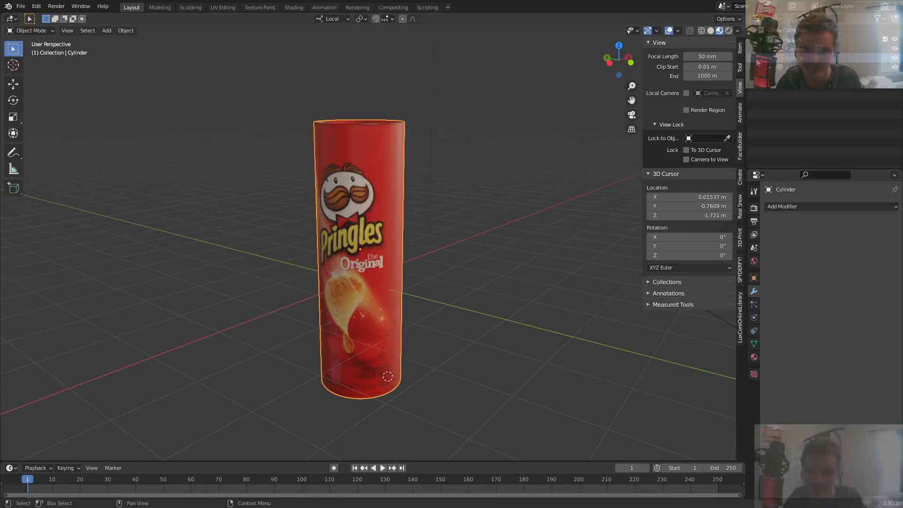
Set the can's location to 0 m and its rotation to 0° on all three axes
click(740, 47)
click(699, 67)
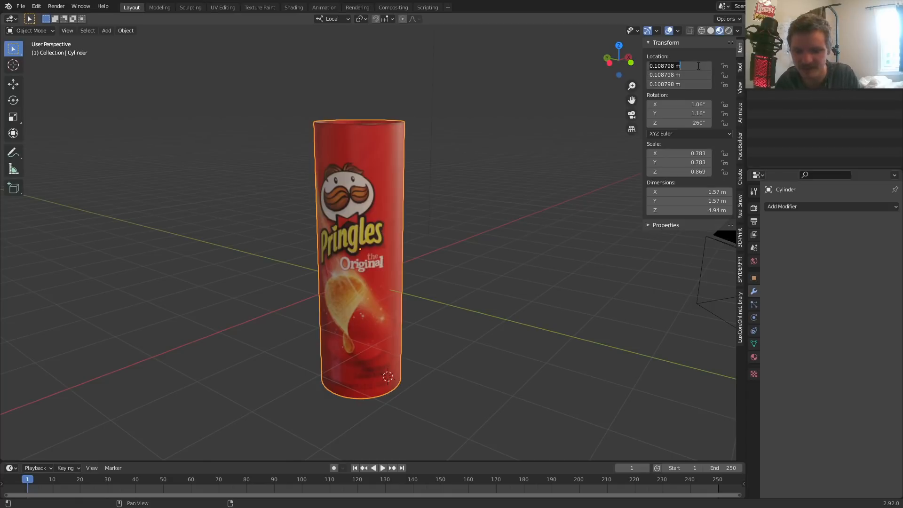
text(0)
key(Return)
drag(692, 104, 694, 115)
text(0)
key(Return)
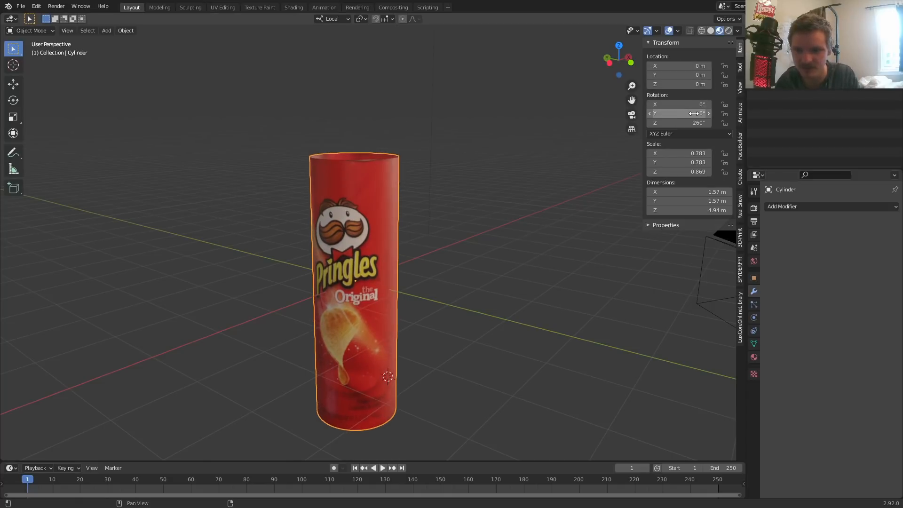
click(695, 124)
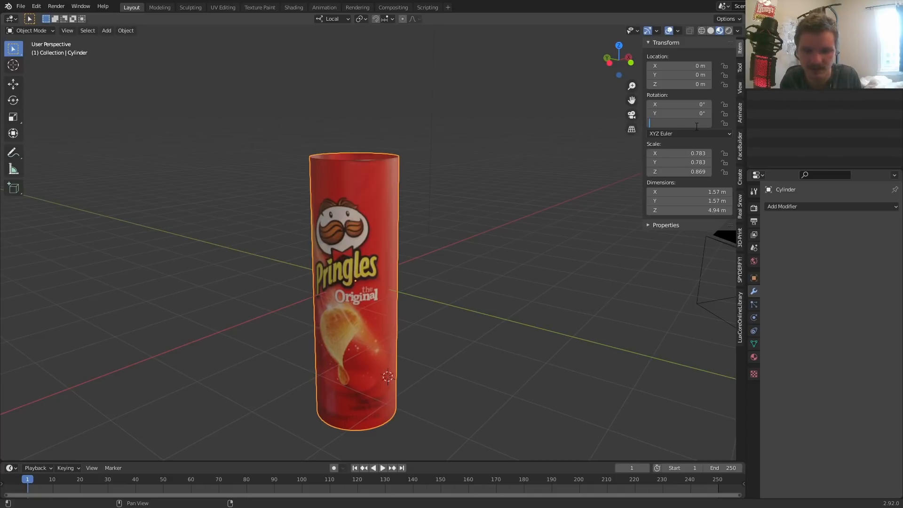
text(0)
key(Return)
Stretch the can along its local Z axis by a factor of 1.058 and save the file
middle_drag(338, 224, 345, 205)
key(s)
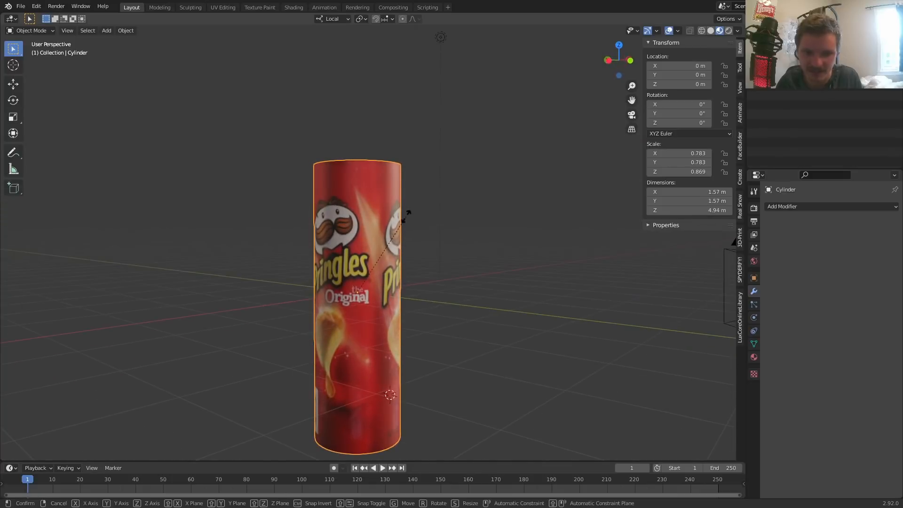
key(z)
click(444, 172)
scroll(407, 197, down, 2)
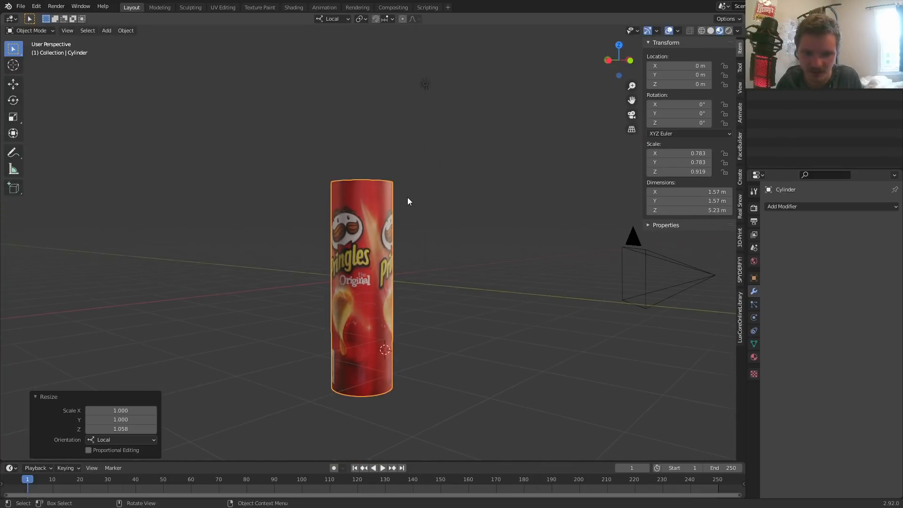
key(ctrl+s)
middle_drag(407, 198, 435, 236)
scroll(435, 235, up, 2)
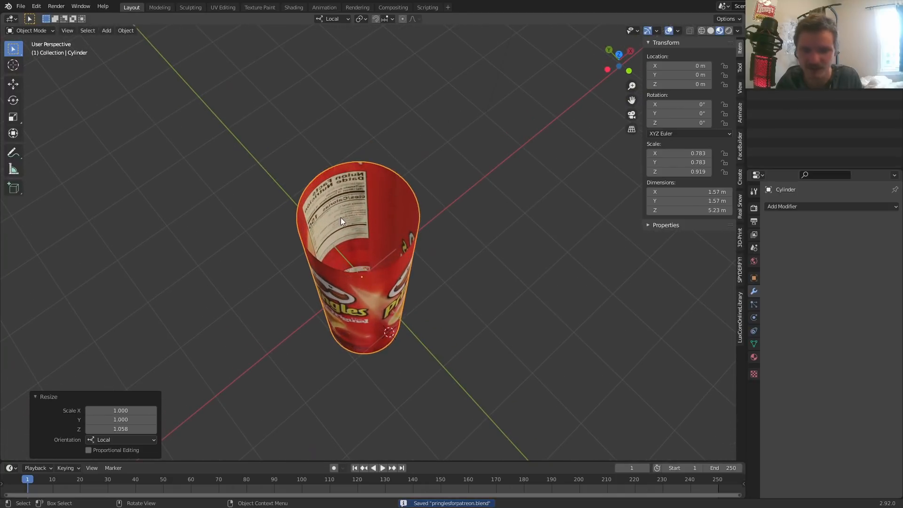
middle_drag(396, 207, 371, 153)
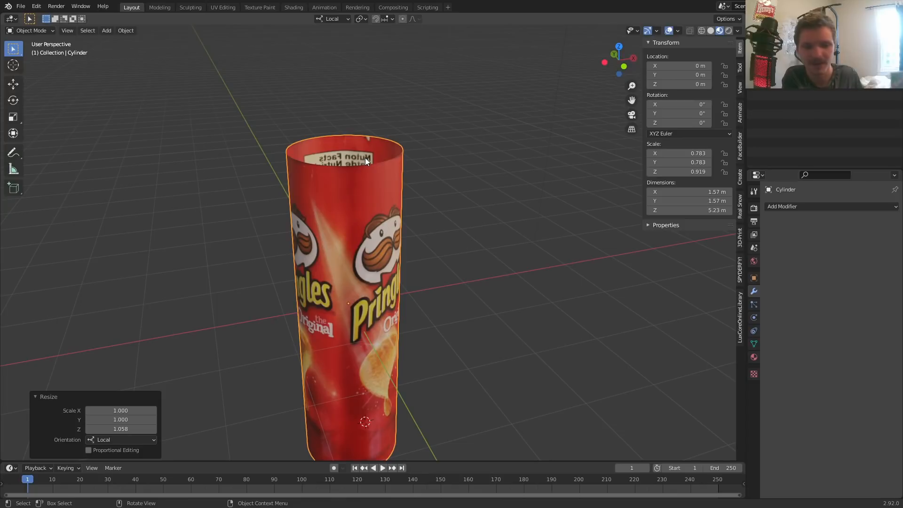
key(ctrl+s)
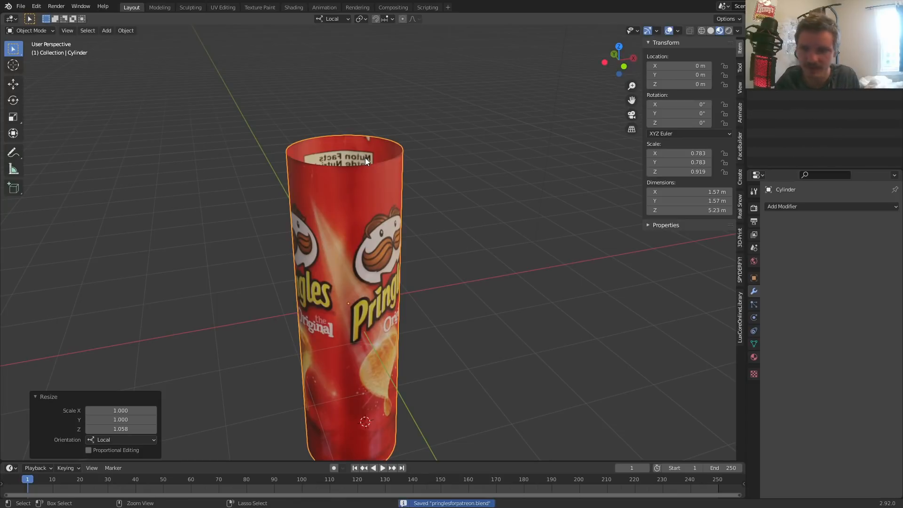
Rename the Cylinder object to pringles and delete the Light from the scene
double_click(803, 57)
text(pr)
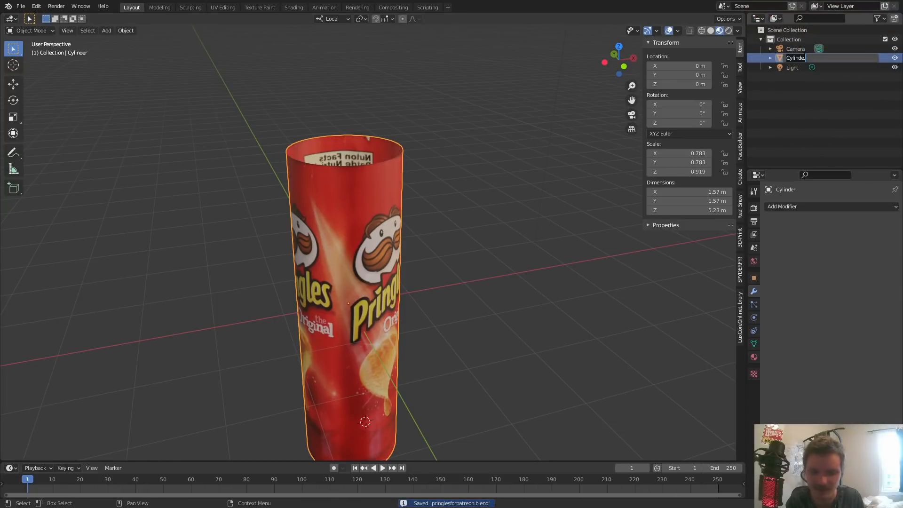
text(ingles)
key(Return)
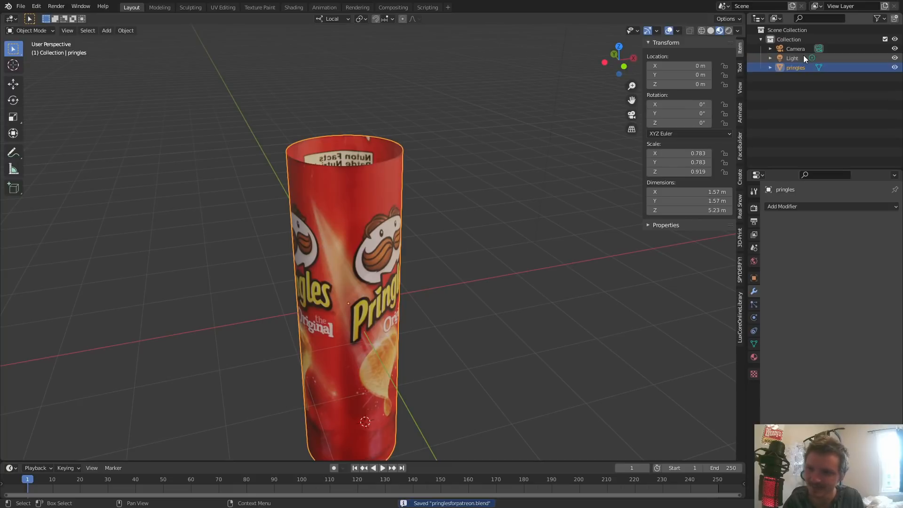
click(804, 56)
key(x)
Select the can, enter Edit Mode on it, and save the file
scroll(362, 277, down, 3)
shift+middle_drag(359, 320, 373, 230)
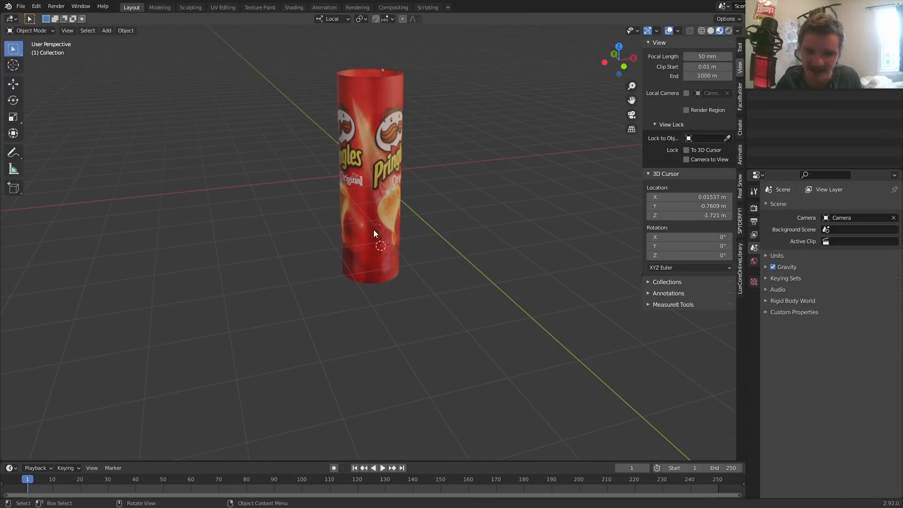
click(374, 231)
scroll(374, 231, up, 4)
key(Tab)
key(ctrl+s)
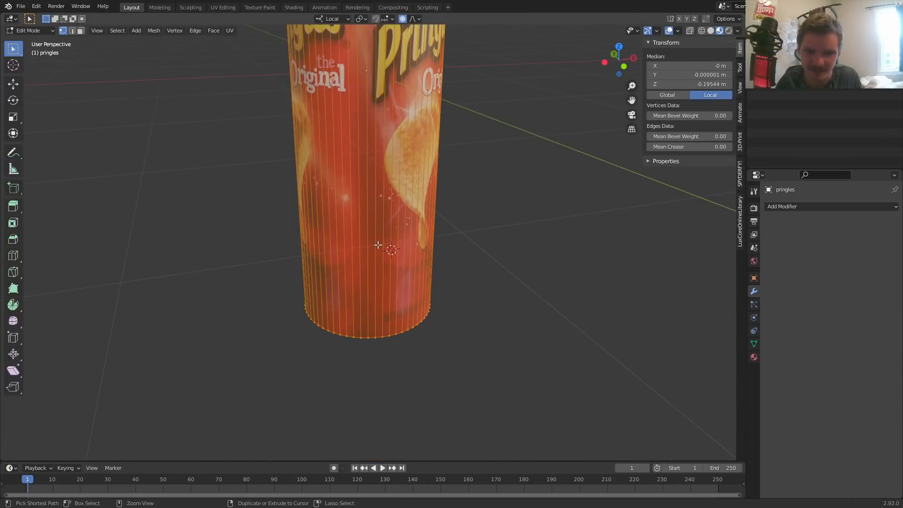
Rename the can's material to wrapping_patreon in the Shading workspace
scroll(327, 55, up, 2)
click(294, 7)
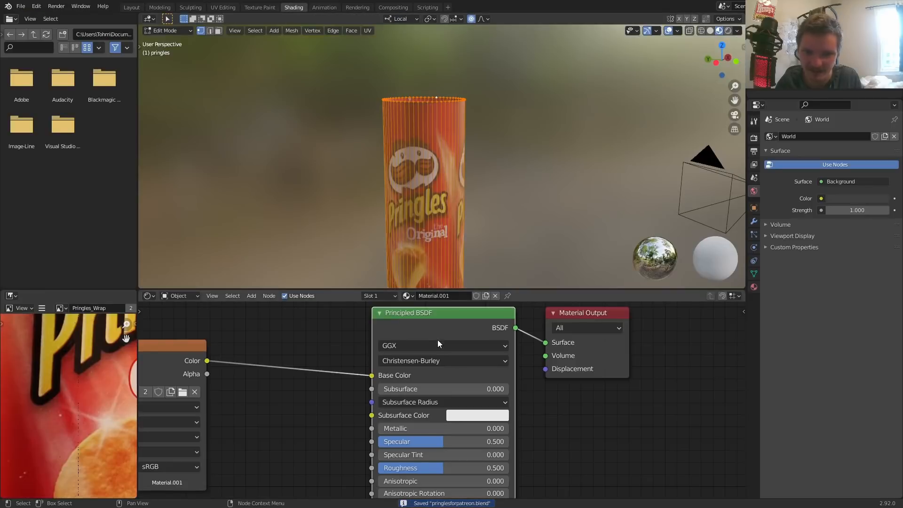
double_click(434, 296)
text(wra)
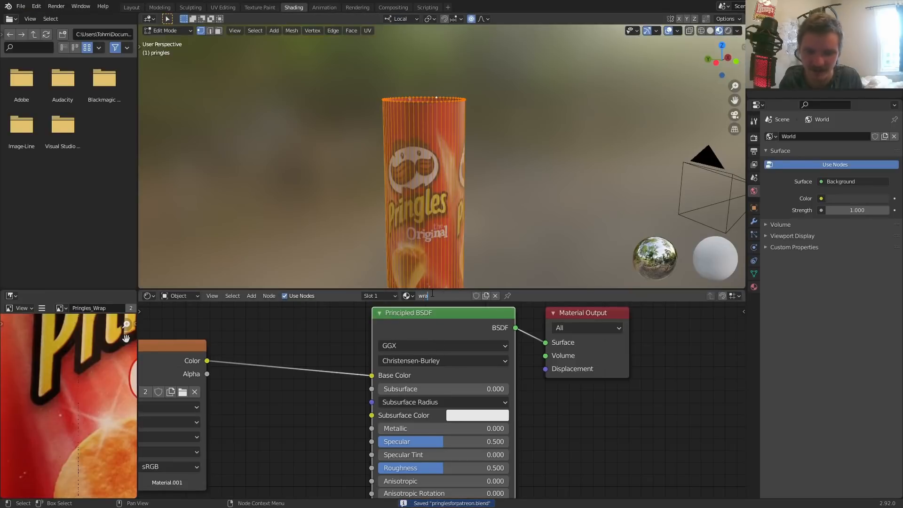
text(pping)
key(Return)
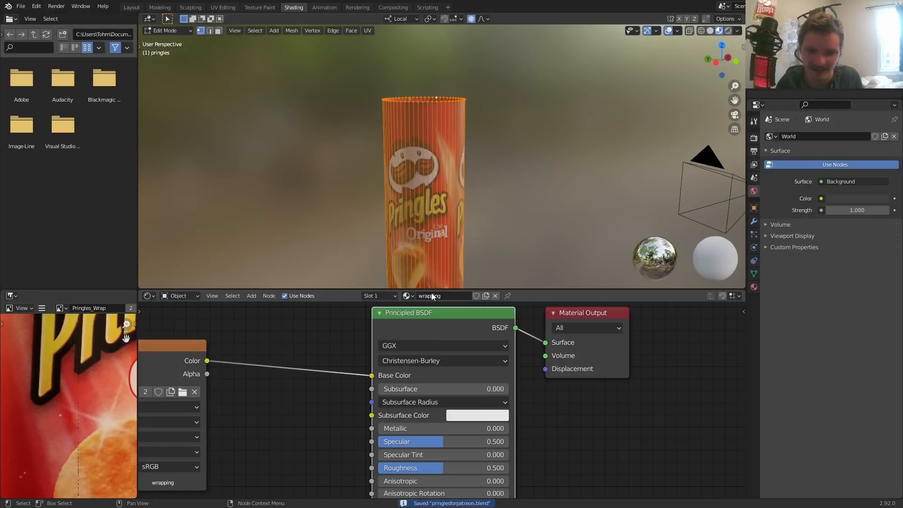
text(_p)
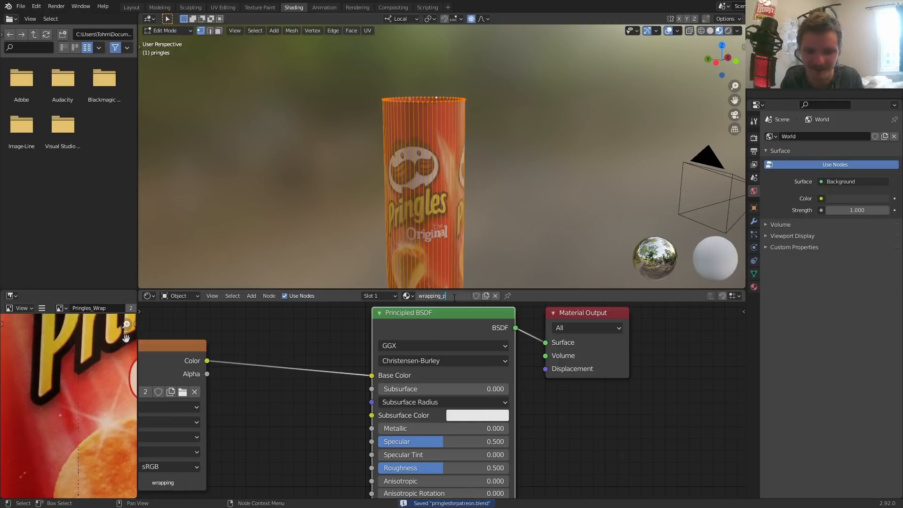
text(atreon)
key(Return)
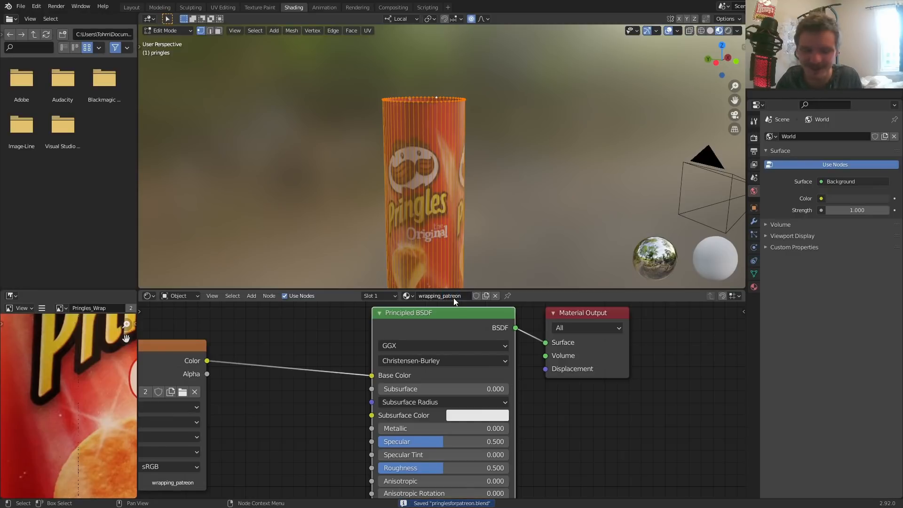
Return to the Layout workspace and save the file
click(131, 7)
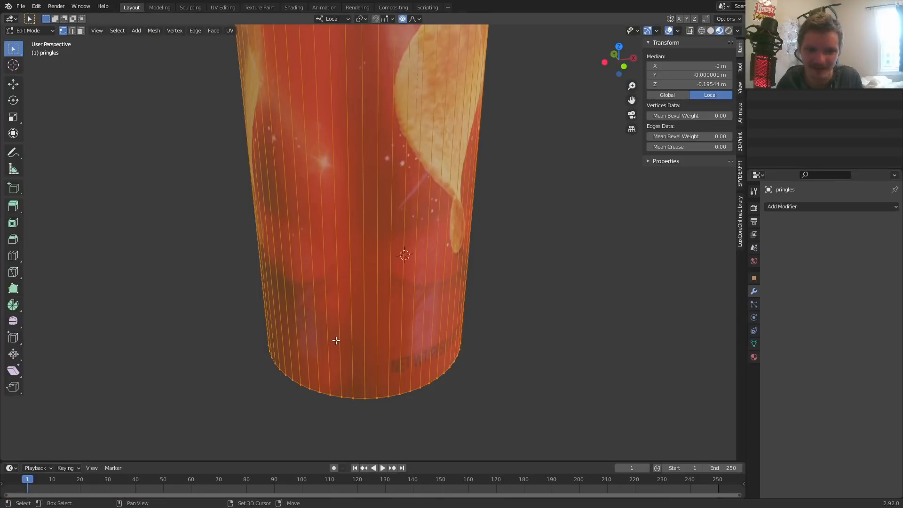
key(ctrl+s)
scroll(321, 239, up, 1)
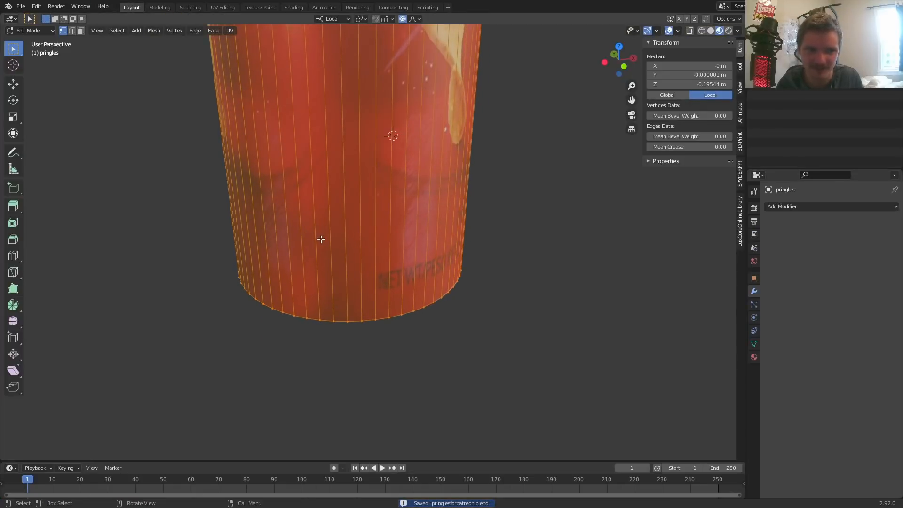
Select the can's open bottom edge loop, fill it with a face, and save the file
key(3)
key(2)
middle_drag(355, 302, 363, 211)
alt+click(340, 311)
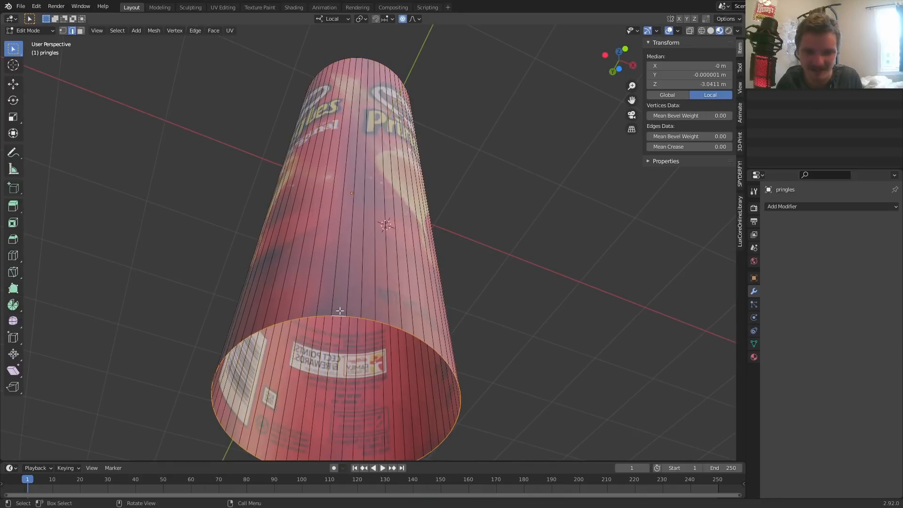
key(f)
key(Tab)
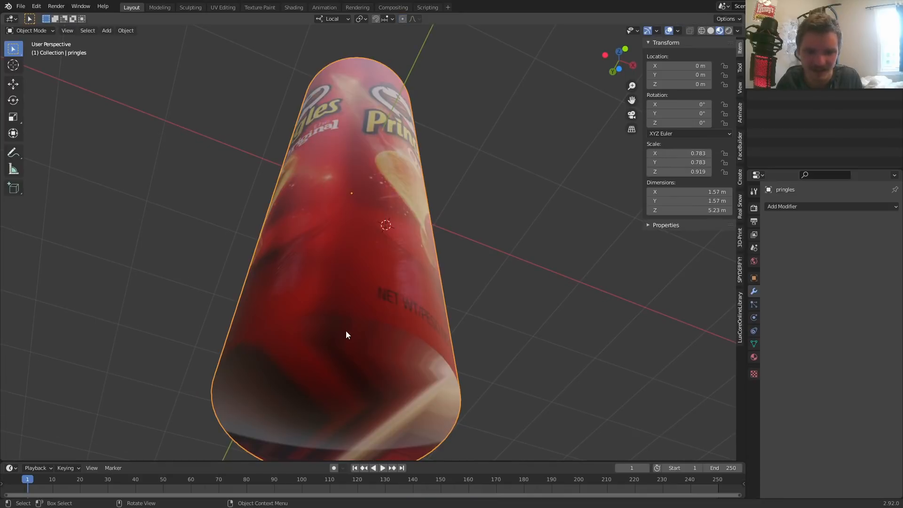
key(Tab)
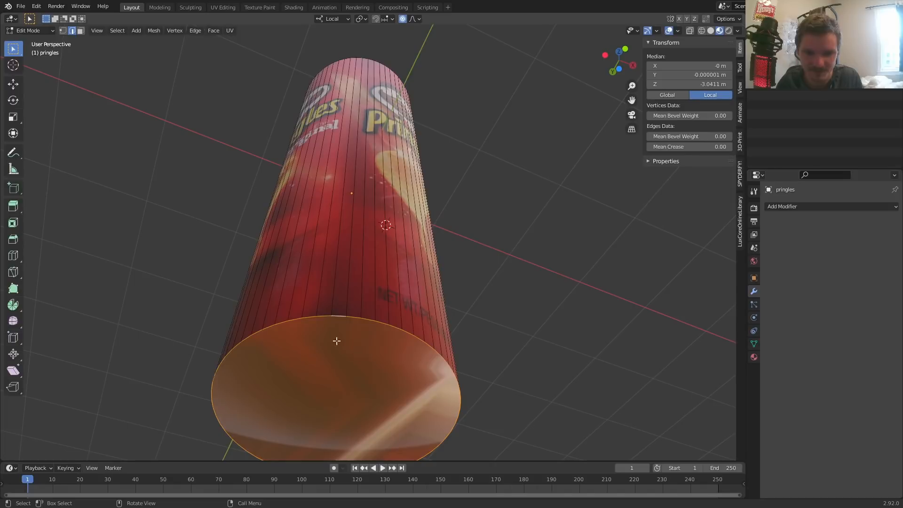
shift+middle_drag(387, 281, 413, 188)
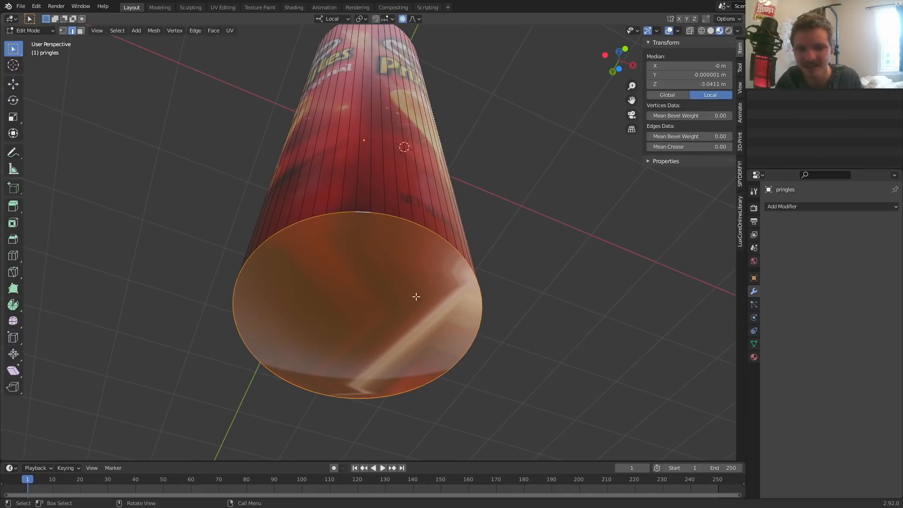
key(Tab)
key(Tab)
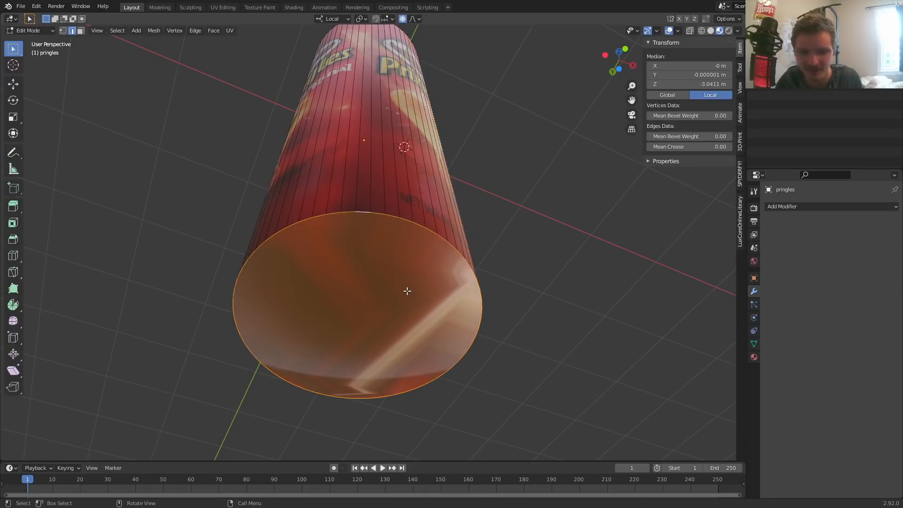
scroll(407, 291, up, 2)
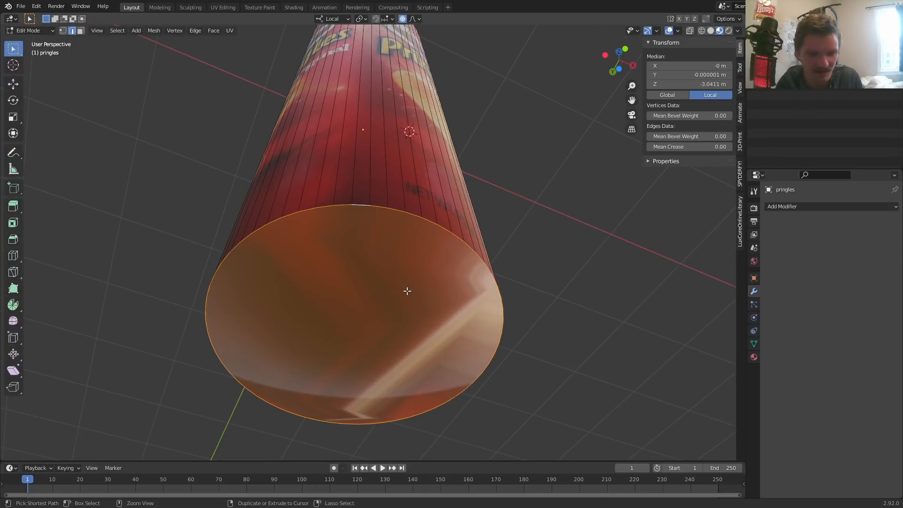
key(ctrl+s)
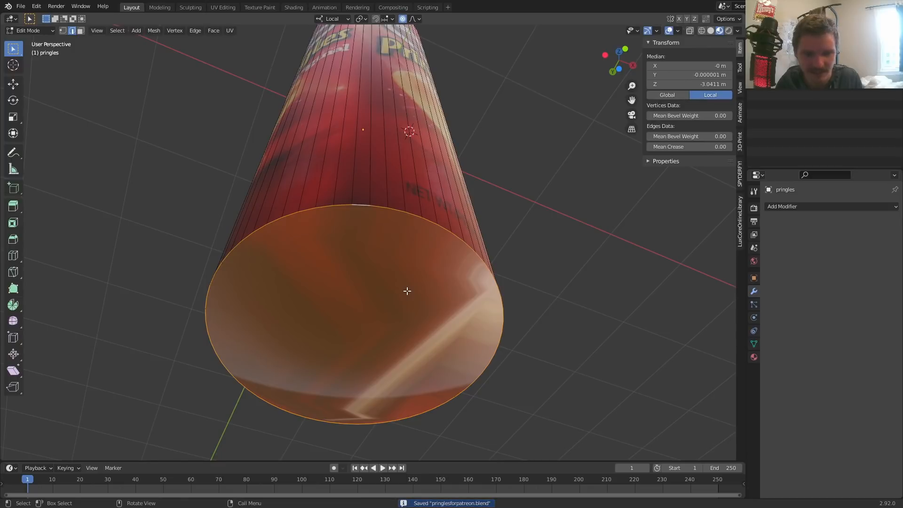
Extrude the can's bottom face downward about 0.088 m along its local Z axis
key(3)
click(394, 287)
scroll(385, 280, up, 1)
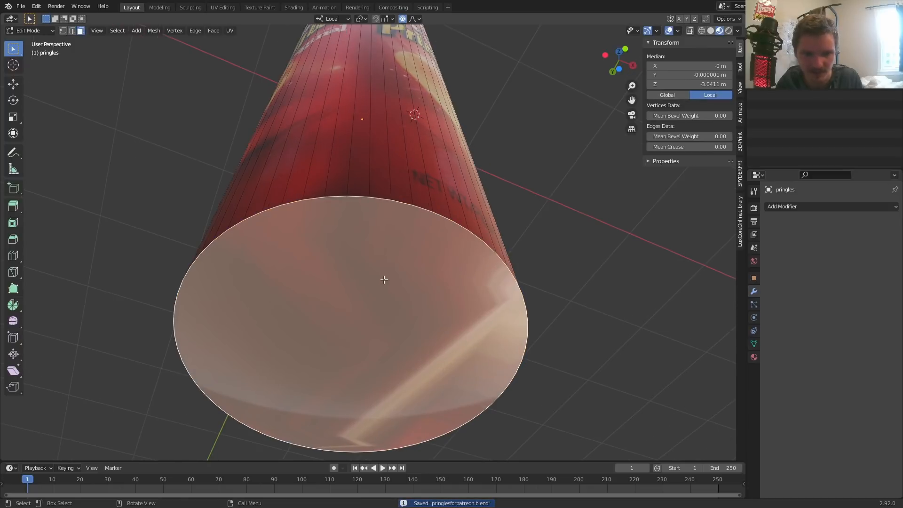
key(e)
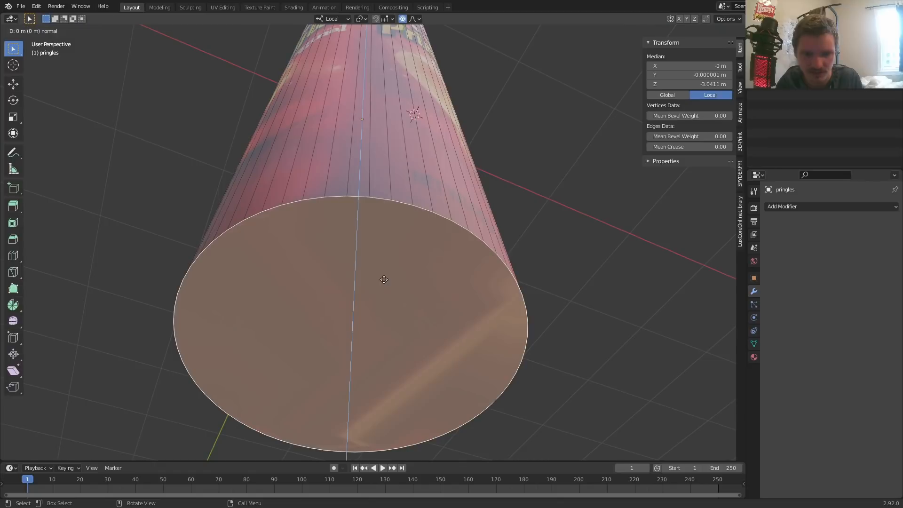
key(z)
key(z)
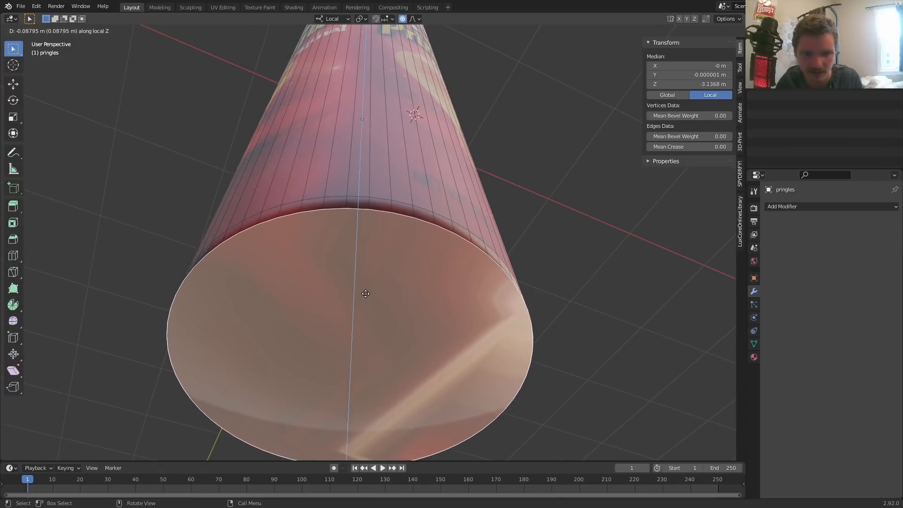
click(328, 225)
Move the extruded bottom face back up about 0.061 m along local Z to thin the bottom rim
middle_drag(327, 225, 376, 202)
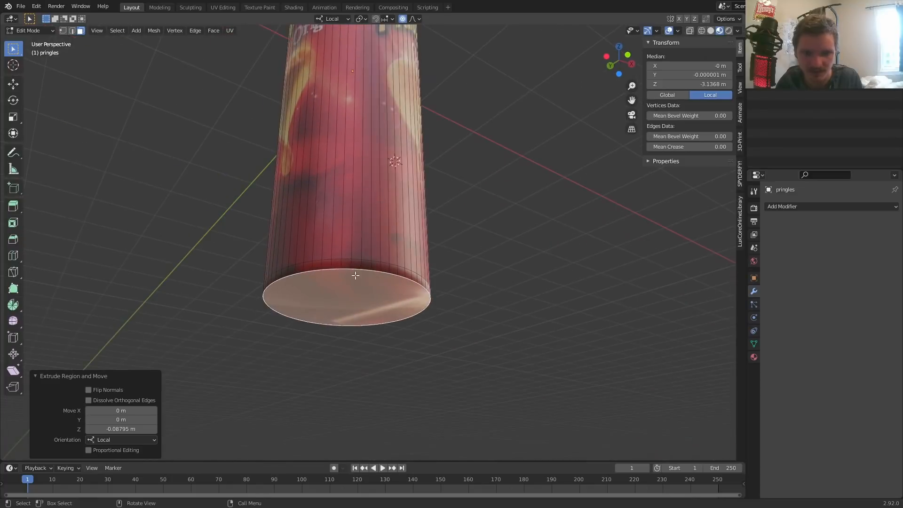
scroll(355, 276, up, 4)
key(g)
key(z)
key(z)
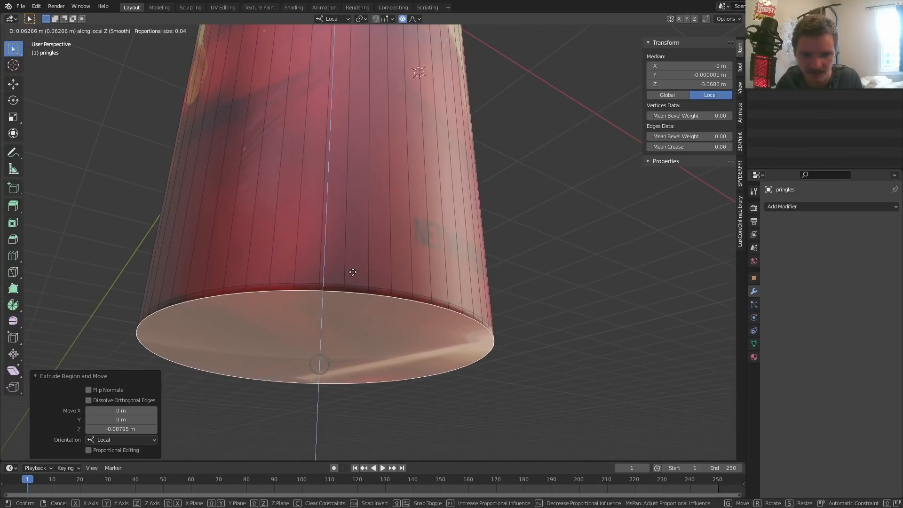
click(354, 274)
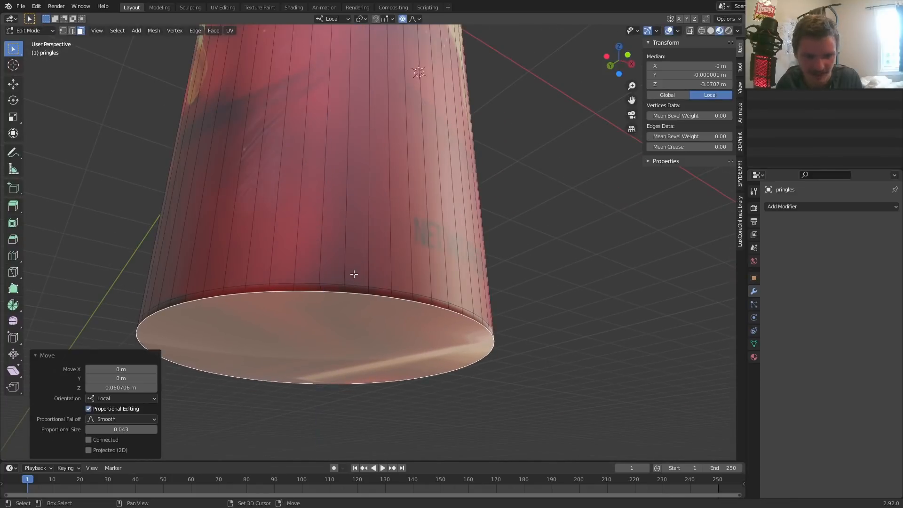
Inset the can's bottom face by about 0.029 m
key(i)
click(579, 272)
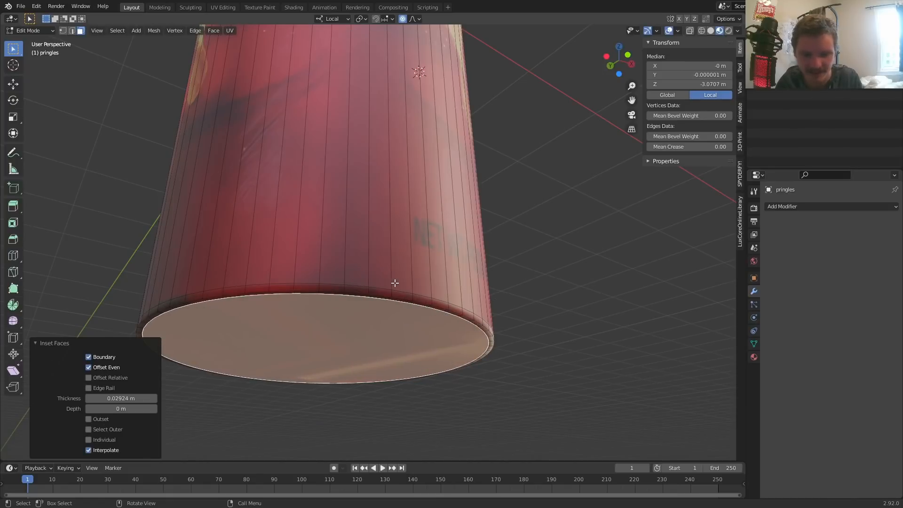
scroll(415, 215, up, 2)
middle_drag(415, 215, 427, 198)
Extrude the inset bottom face about 0.01 m into the can to form a raised rim, and save the file
key(e)
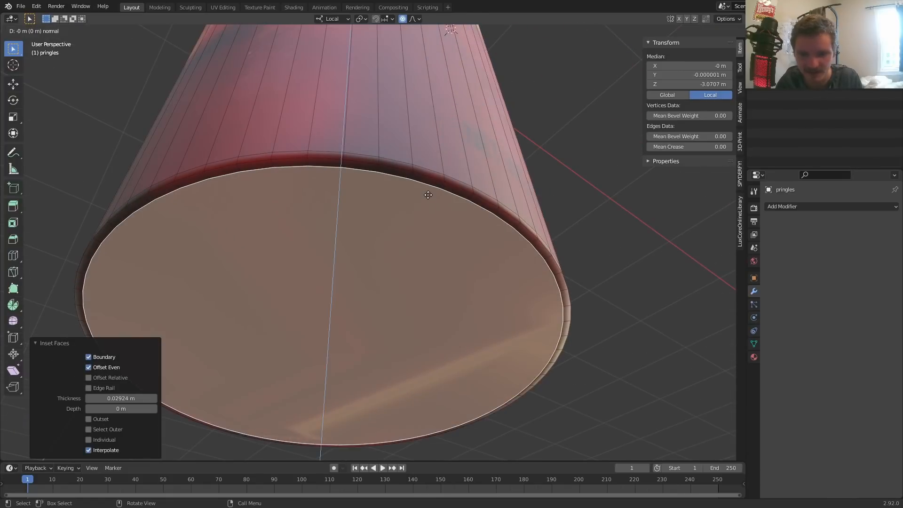
click(429, 197)
key(Tab)
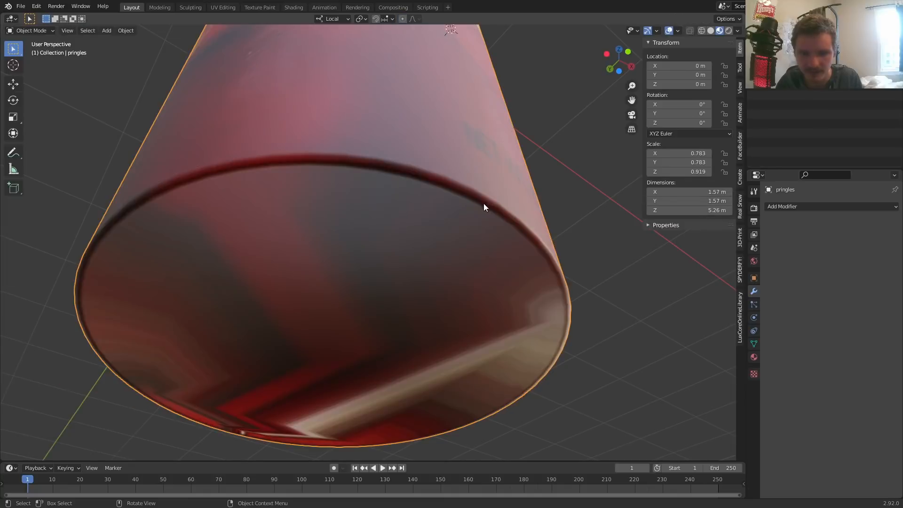
middle_drag(484, 202, 403, 247)
key(Tab)
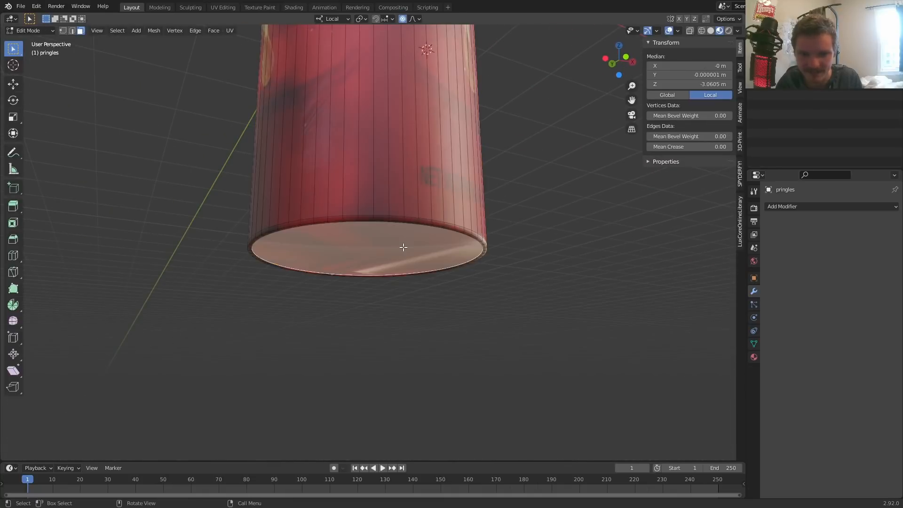
scroll(400, 238, up, 3)
key(ctrl+s)
scroll(401, 239, up, 3)
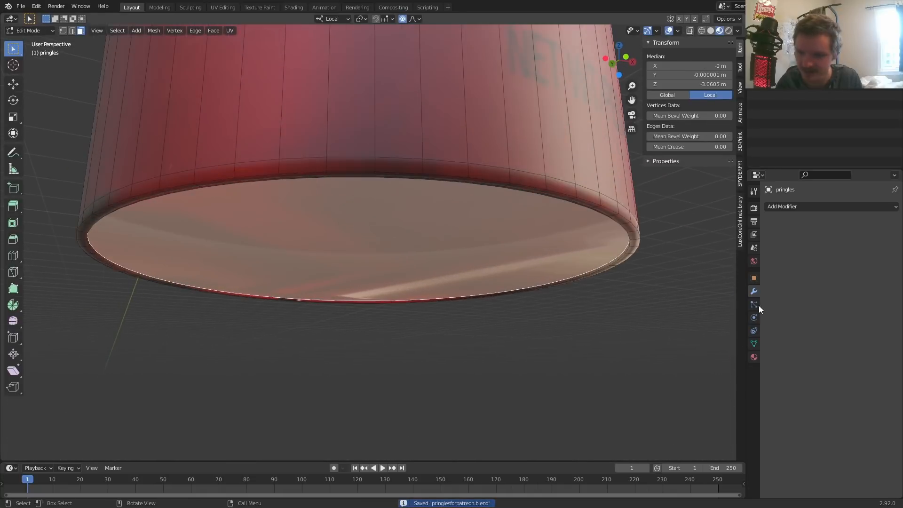
Add a second material slot to the can with a new material named "metal"
click(754, 357)
click(895, 206)
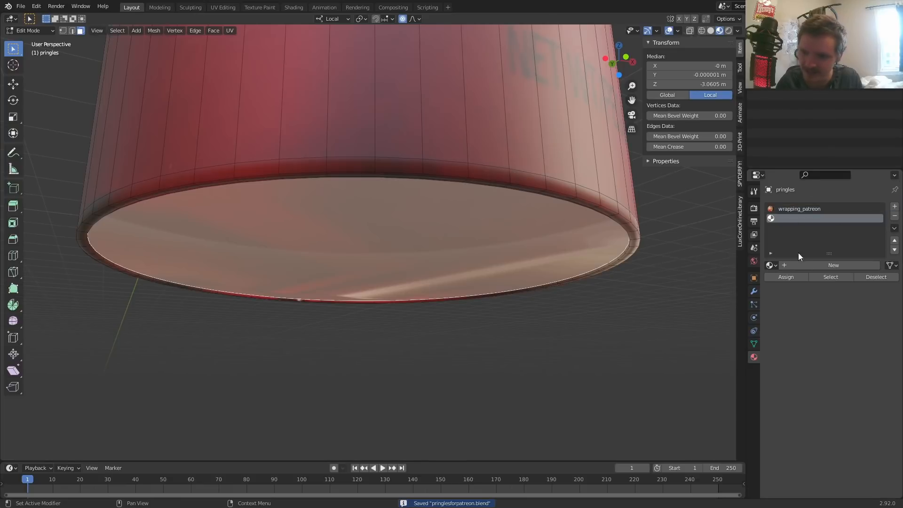
click(814, 265)
click(815, 262)
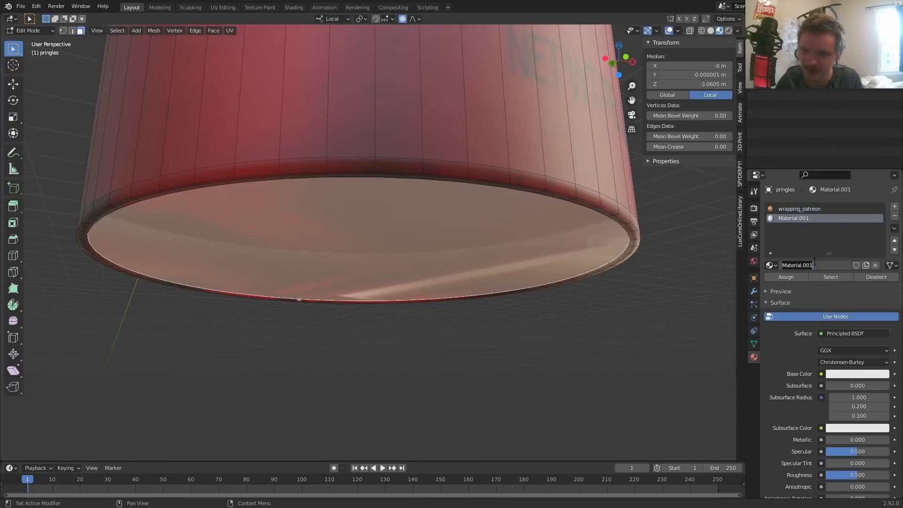
key(Return)
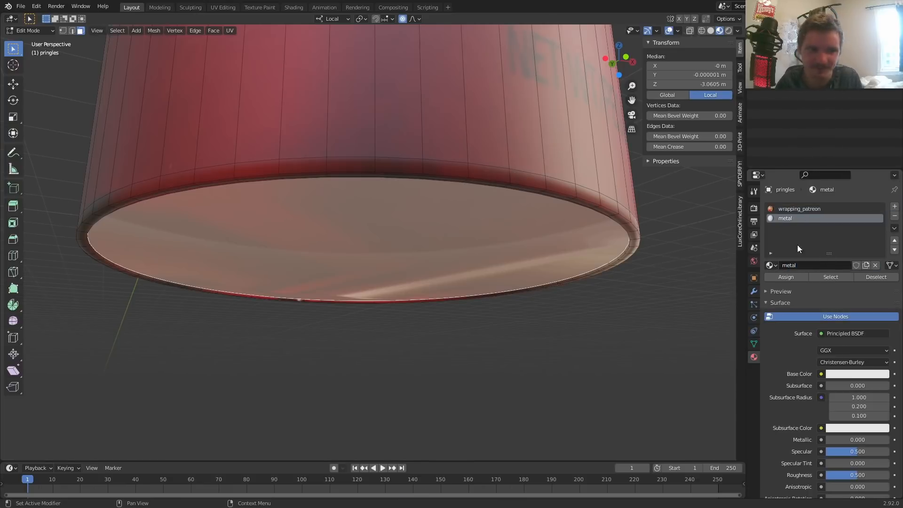
Select the bottom face, grow the selection to include the surrounding rim faces, and assign the metal material to them
click(463, 312)
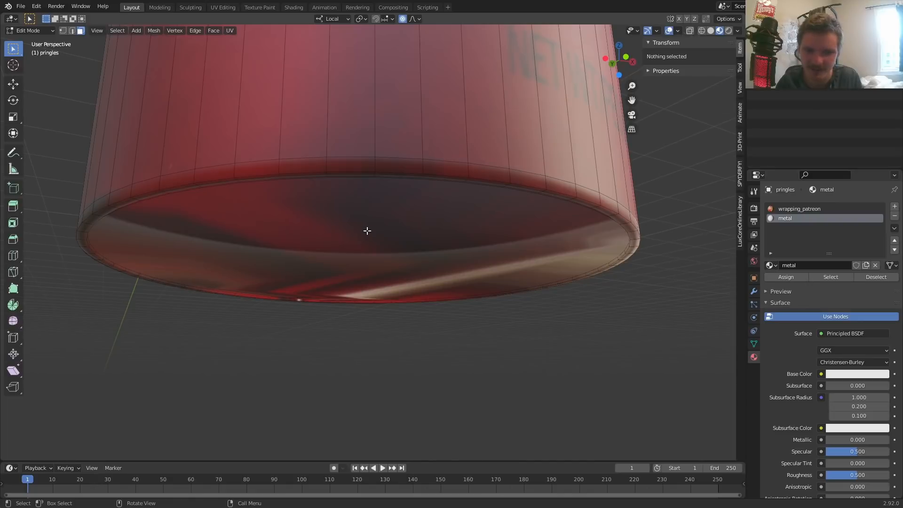
click(339, 229)
middle_drag(348, 237, 364, 218)
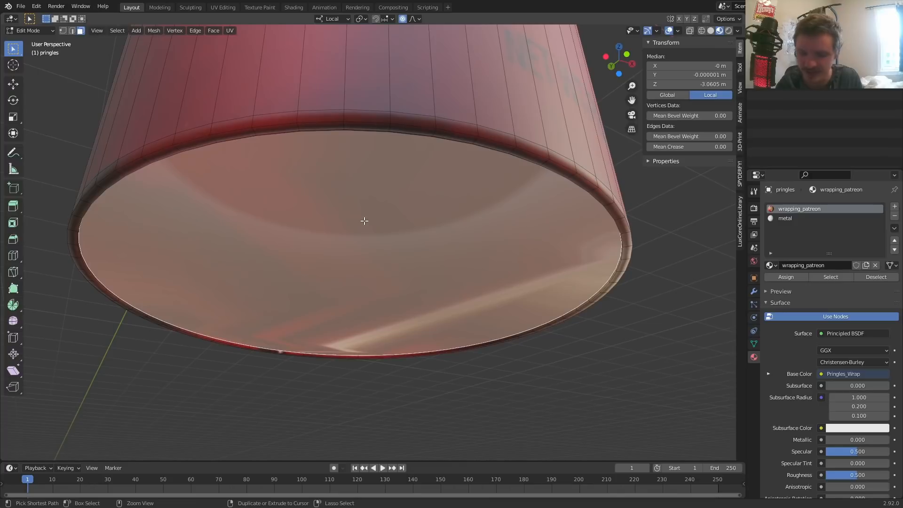
key(ctrl+KP_Add)
key(ctrl+KP_Add)
key(ctrl+KP_Add)
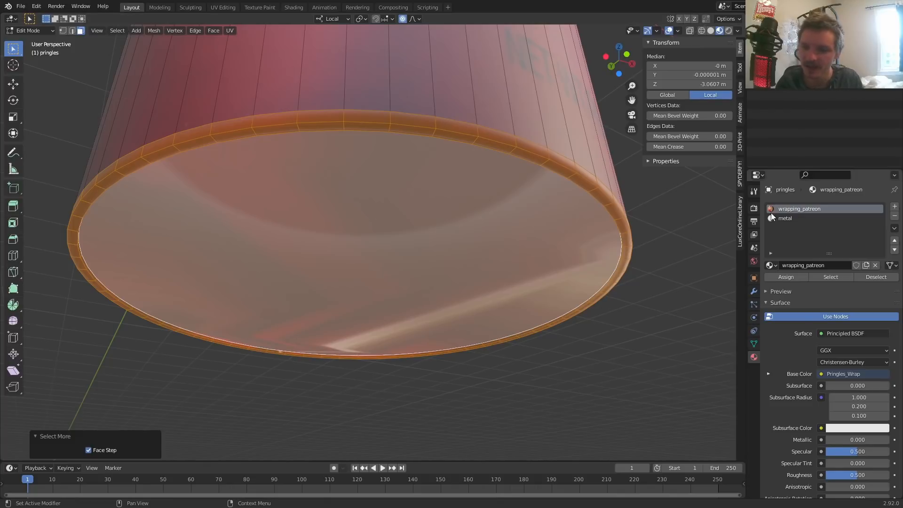
click(784, 218)
click(787, 277)
key(alt+a)
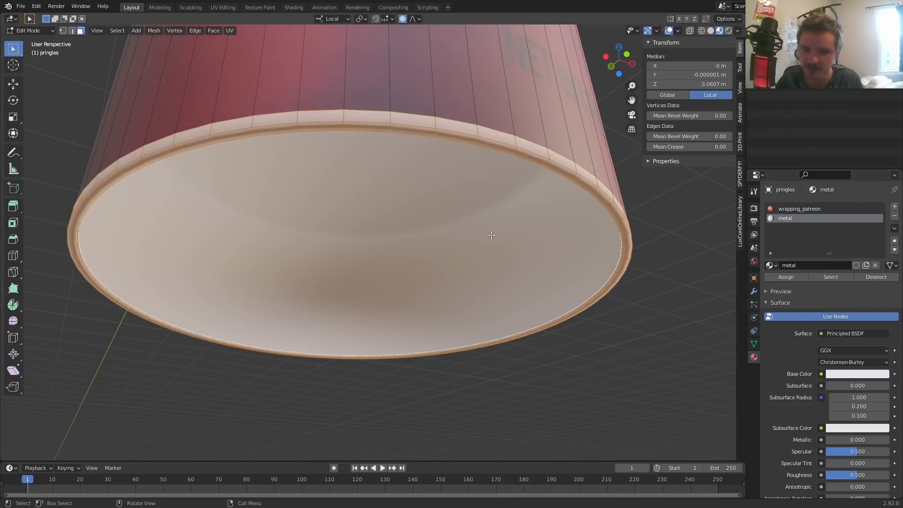
Inspect the metal bottom and rim of the can from several angles
key(Tab)
scroll(393, 183, down, 8)
middle_drag(393, 185, 405, 231)
scroll(351, 236, up, 6)
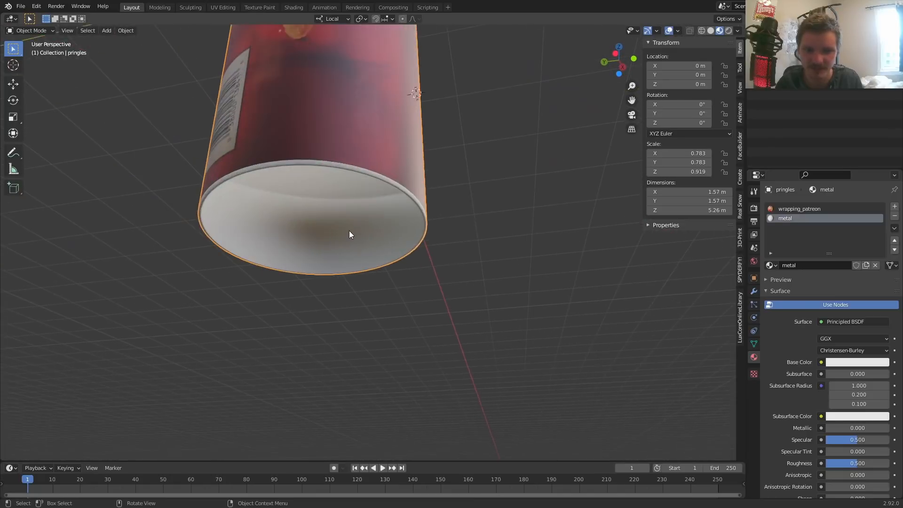
key(Tab)
scroll(313, 187, down, 8)
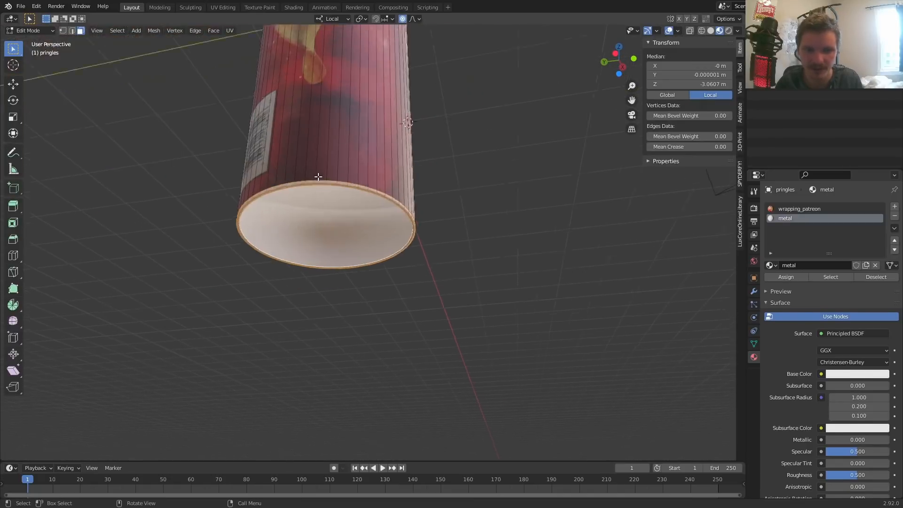
middle_drag(347, 179, 348, 100)
key(Tab)
key(Tab)
Select the can's ring of side faces, hide it to isolate the metal bottom, and reveal it again
alt+click(348, 101)
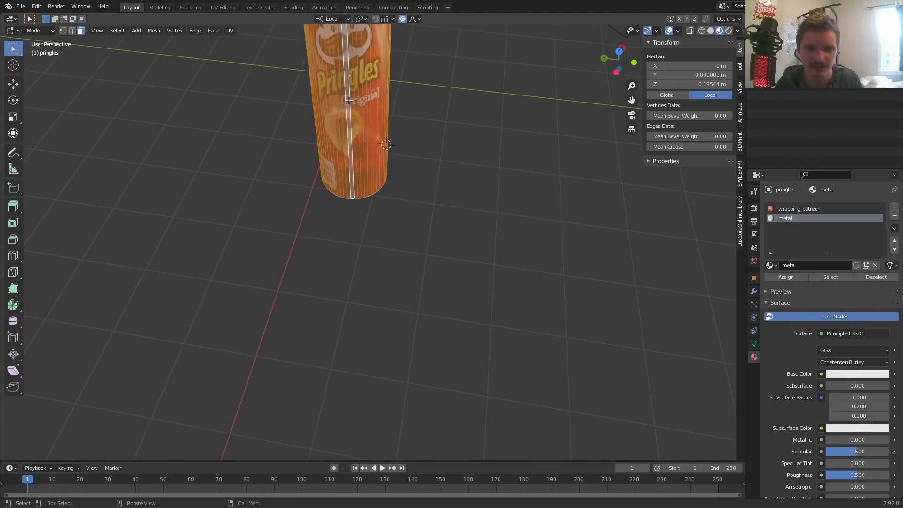
key(h)
scroll(318, 118, up, 4)
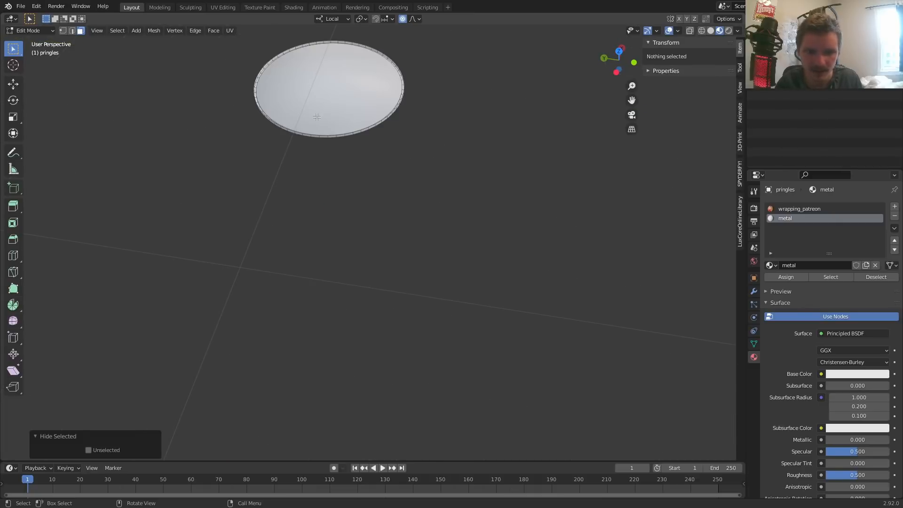
key(alt+h)
key(Tab)
Enable Auto Smooth at 30° in the can mesh's normals settings
middle_drag(317, 123, 389, 224)
scroll(389, 221, up, 2)
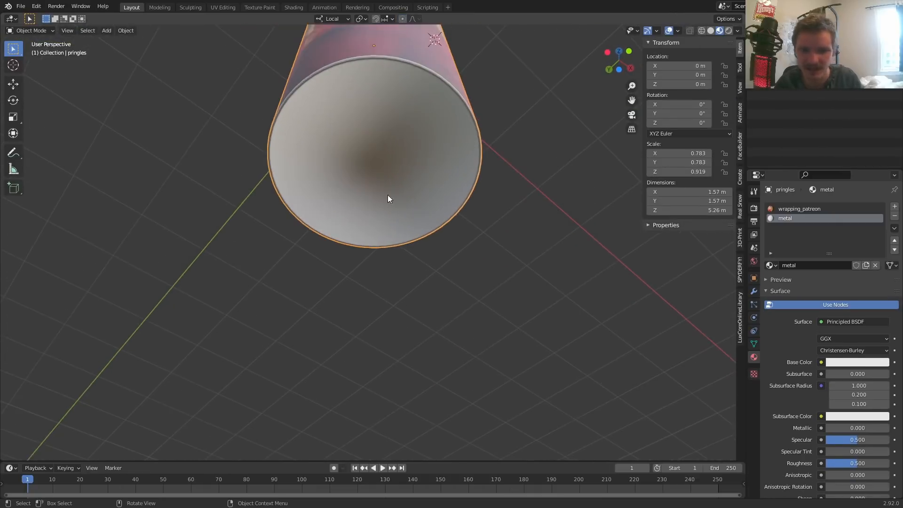
click(755, 344)
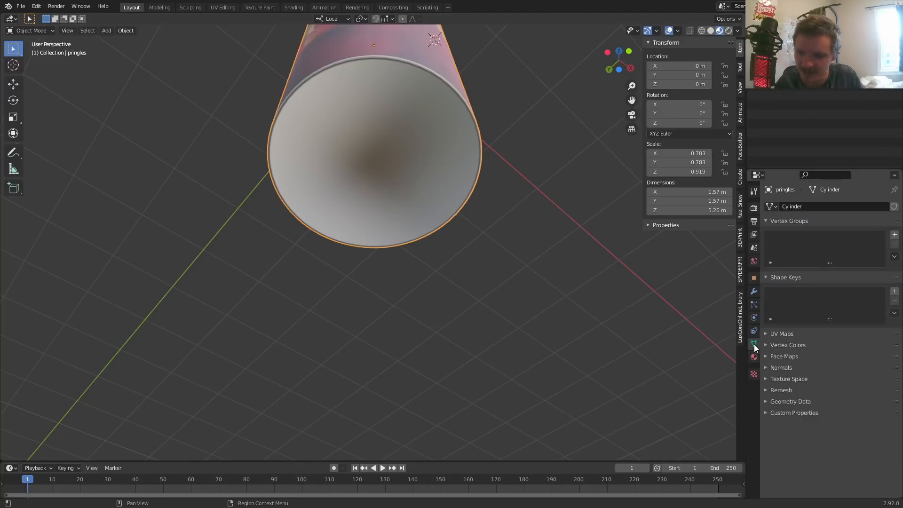
click(782, 368)
click(820, 381)
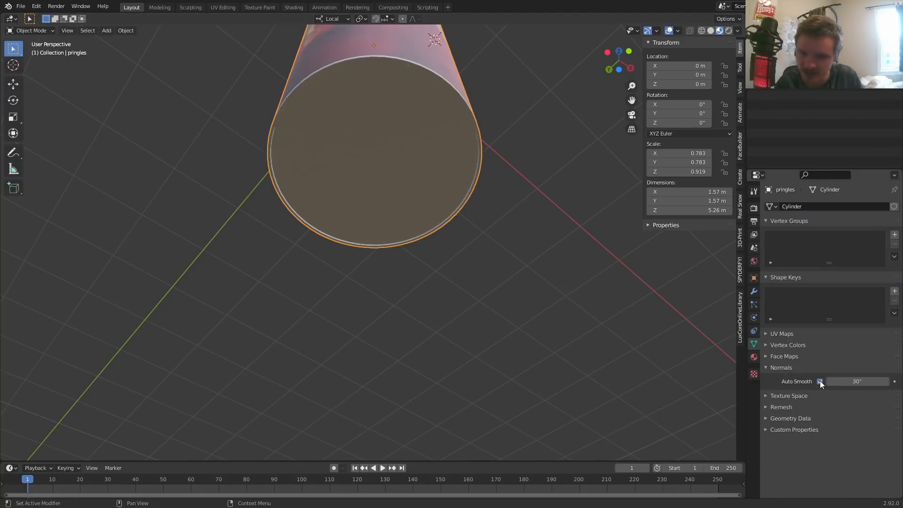
Check the can's shading from the base up to the open top and save the file
scroll(409, 195, down, 4)
middle_drag(393, 188, 389, 237)
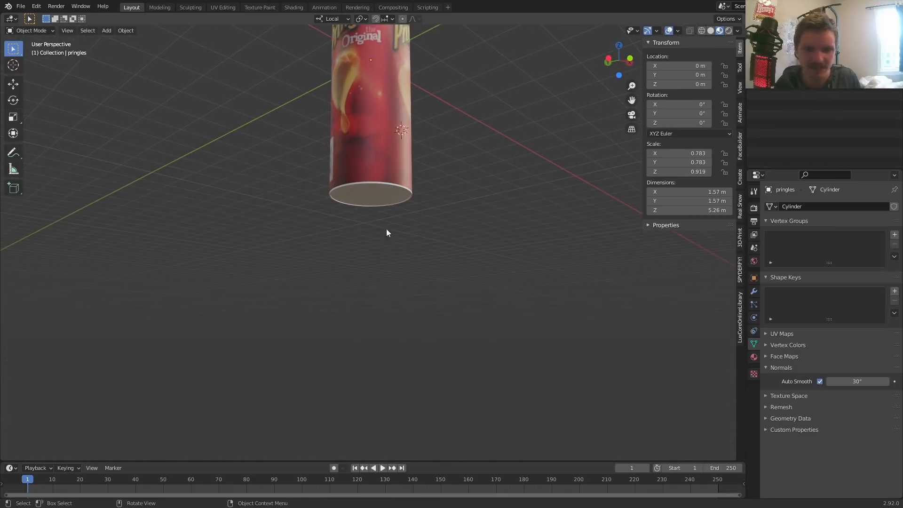
click(374, 194)
scroll(375, 195, up, 1)
key(Tab)
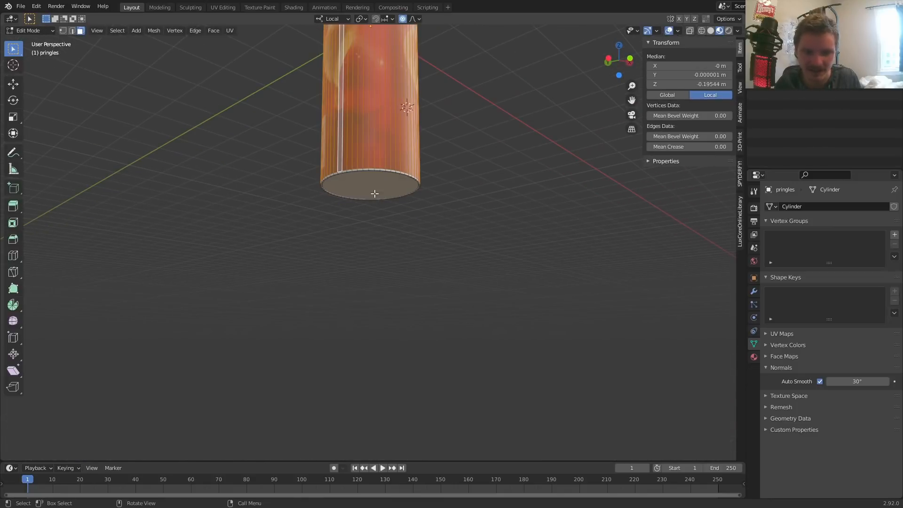
key(Tab)
shift+middle_drag(374, 184, 391, 280)
shift+middle_drag(381, 68, 366, 281)
key(Tab)
scroll(371, 194, up, 5)
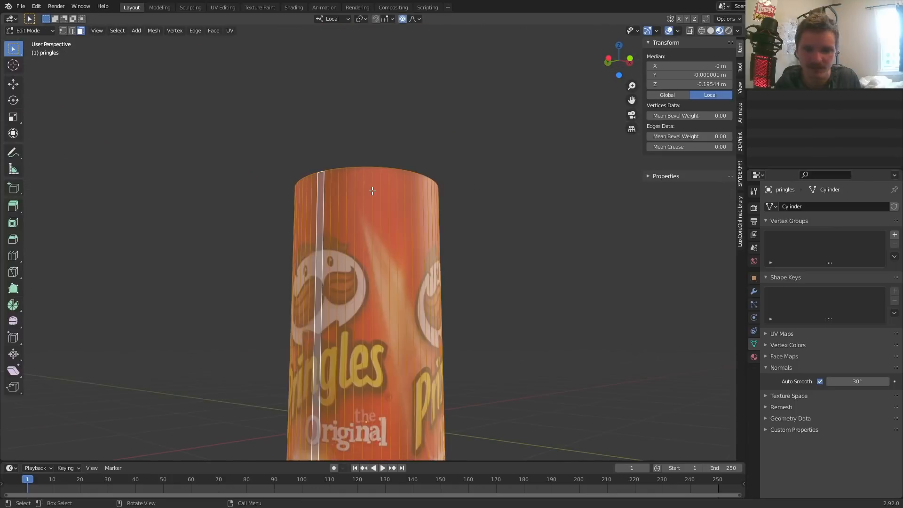
key(ctrl+s)
scroll(381, 215, down, 5)
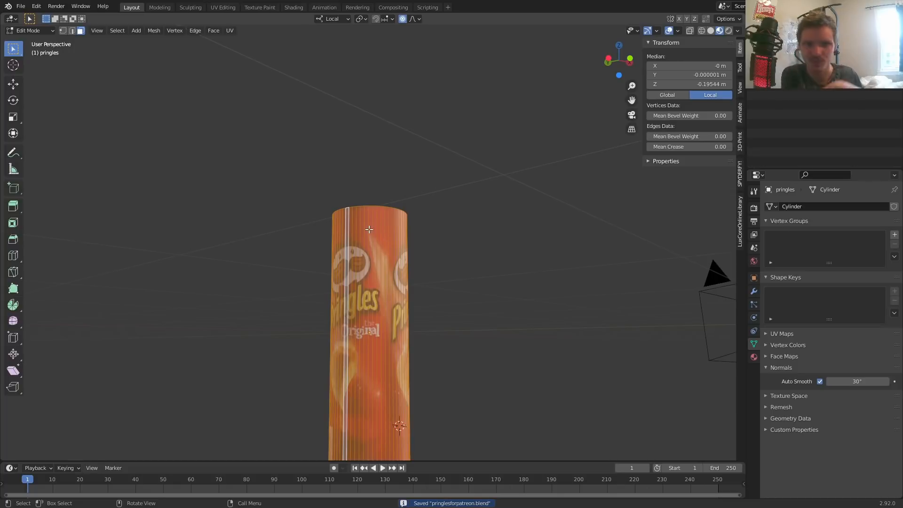
Select the can's open top edge loop and extrude it upward about 0.045 m along local Z
scroll(371, 225, up, 4)
scroll(348, 222, down, 1)
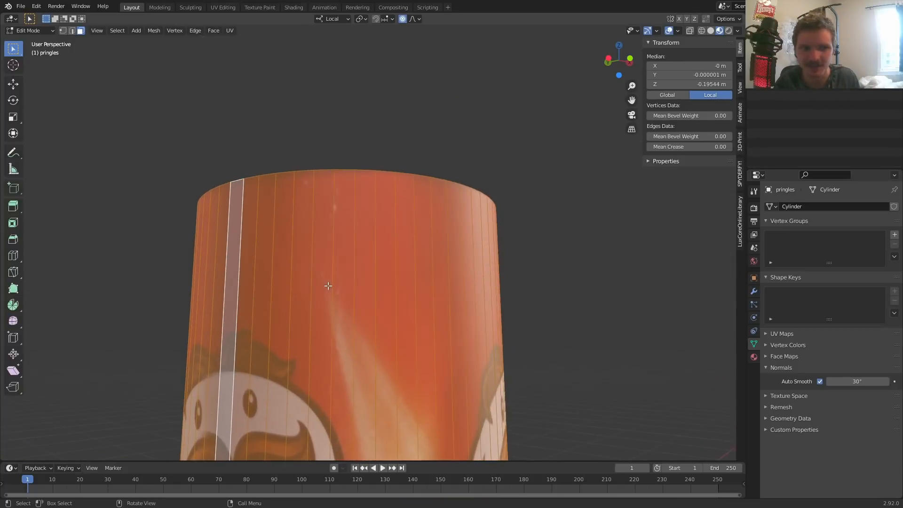
scroll(331, 215, up, 2)
key(2)
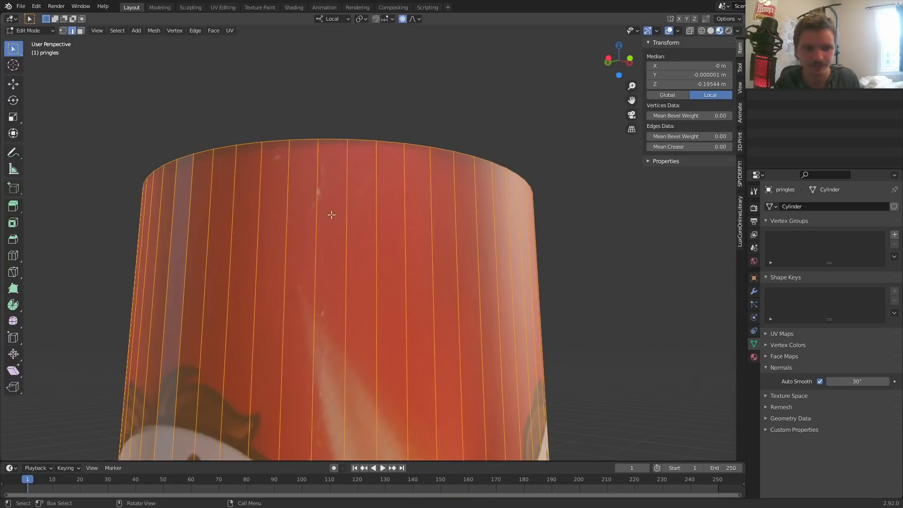
alt+click(335, 140)
middle_drag(345, 151, 353, 165)
key(g)
key(z)
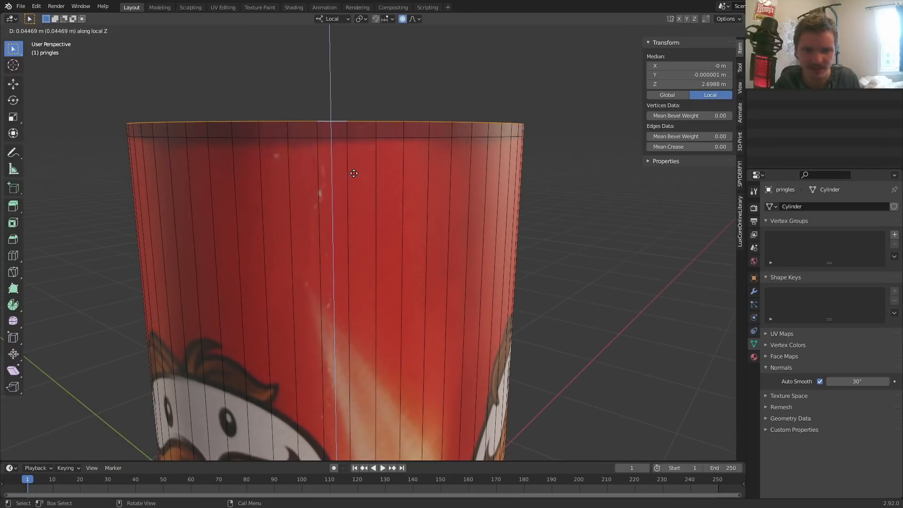
click(354, 173)
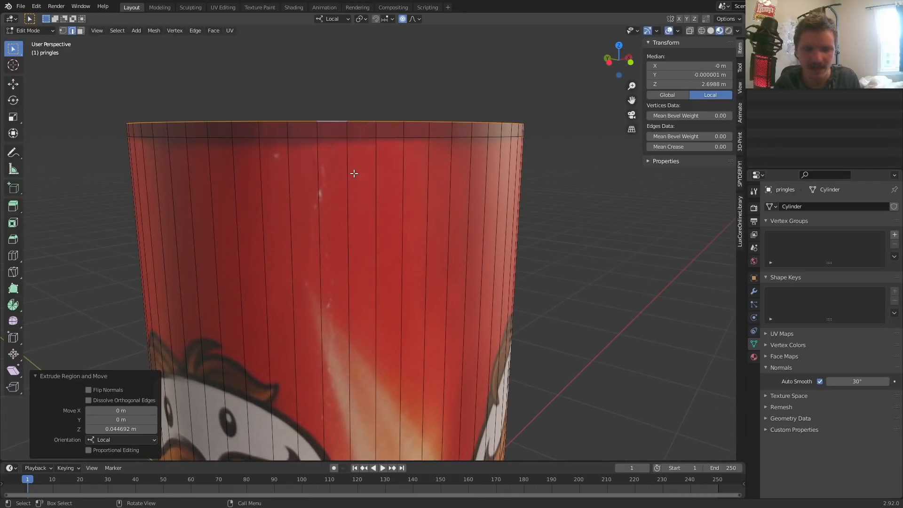
Select the full ring of narrow faces around the can's top edge
alt+click(360, 134)
scroll(360, 133, up, 2)
key(3)
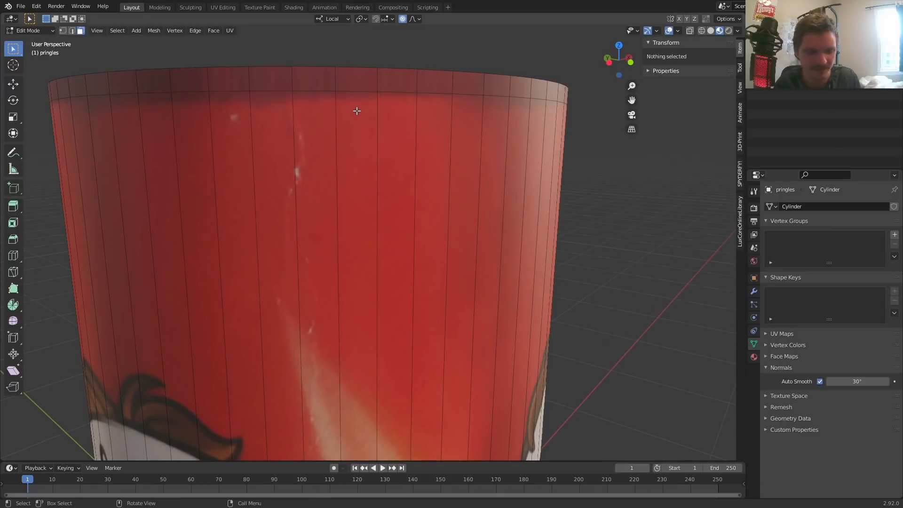
alt+click(357, 83)
alt+click(383, 87)
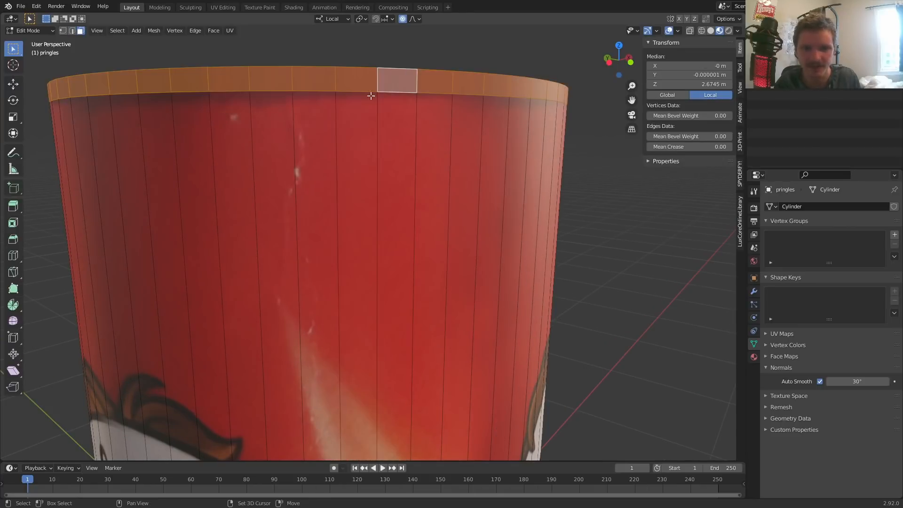
Try to extrude the top face ring about 0.207 m with a regular region extrude, and undo it
middle_drag(383, 87, 410, 189)
key(e)
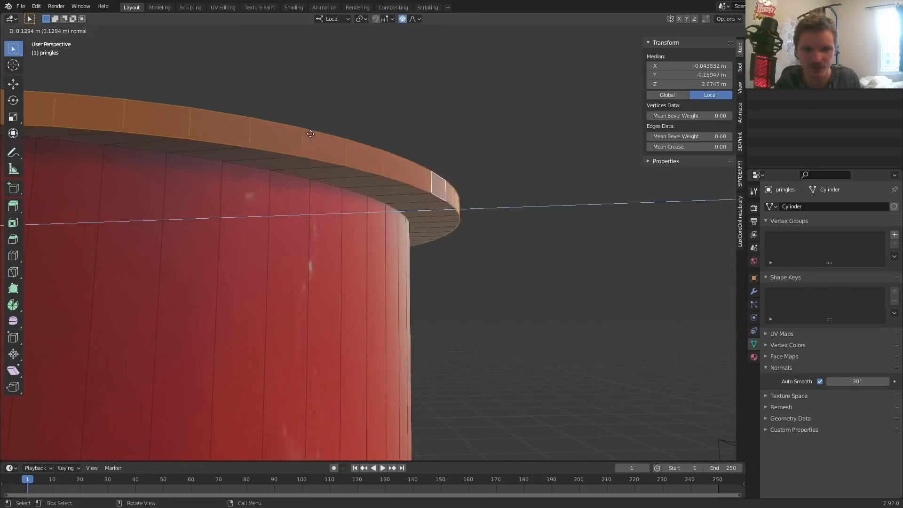
click(367, 157)
middle_drag(367, 158, 242, 228)
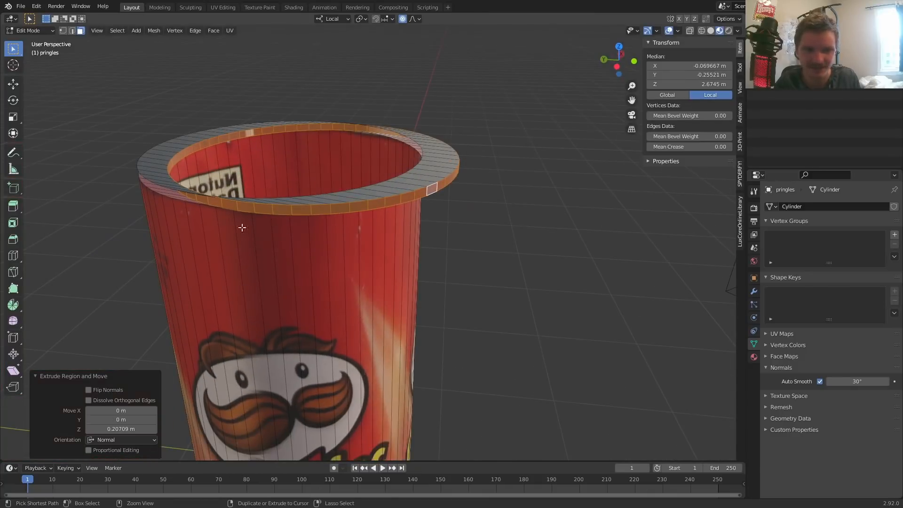
key(ctrl+z)
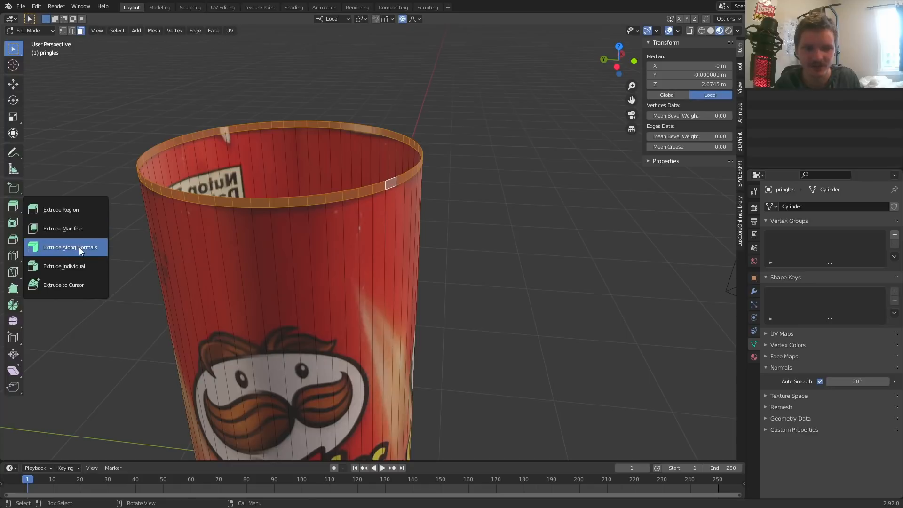
Extrude the top face ring outward along its normals by about 0.0244 m to form the upper rim
click(66, 248)
scroll(379, 162, up, 5)
middle_drag(264, 65, 200, 211)
drag(200, 219, 210, 215)
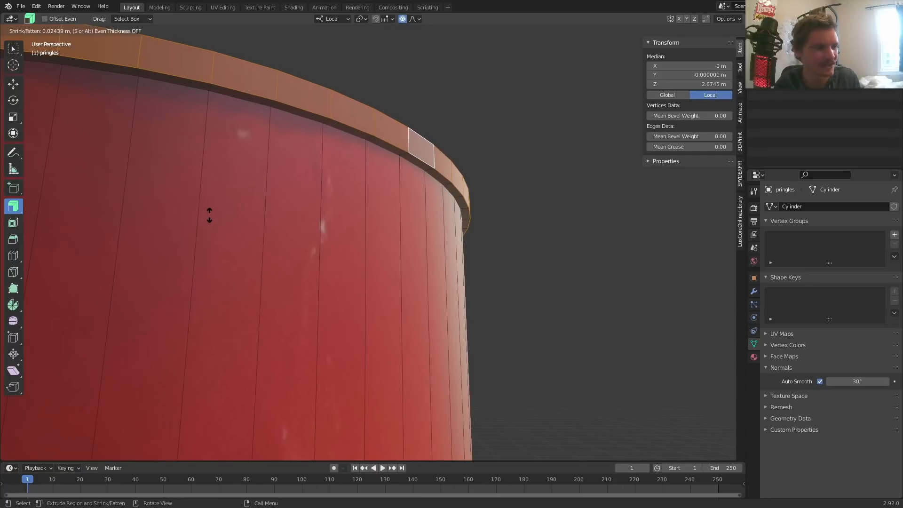
drag(210, 215, 210, 215)
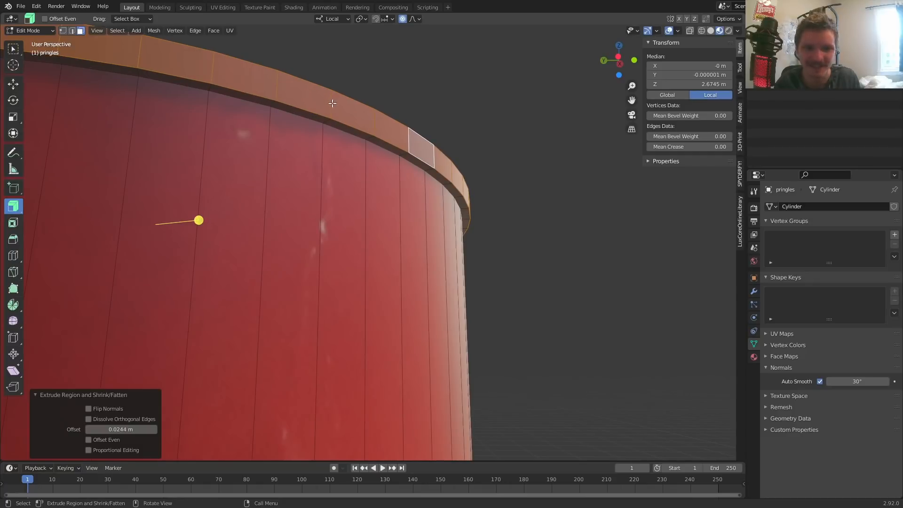
middle_drag(333, 103, 365, 221)
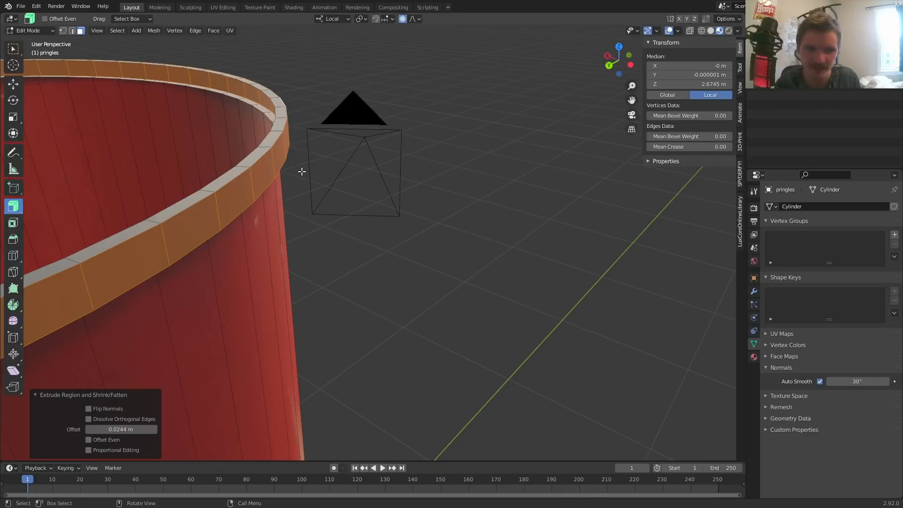
Select the two inner edge loops of the can's top rim, try filling them with a face, and undo the fill
key(2)
shift+middle_drag(276, 128, 337, 210)
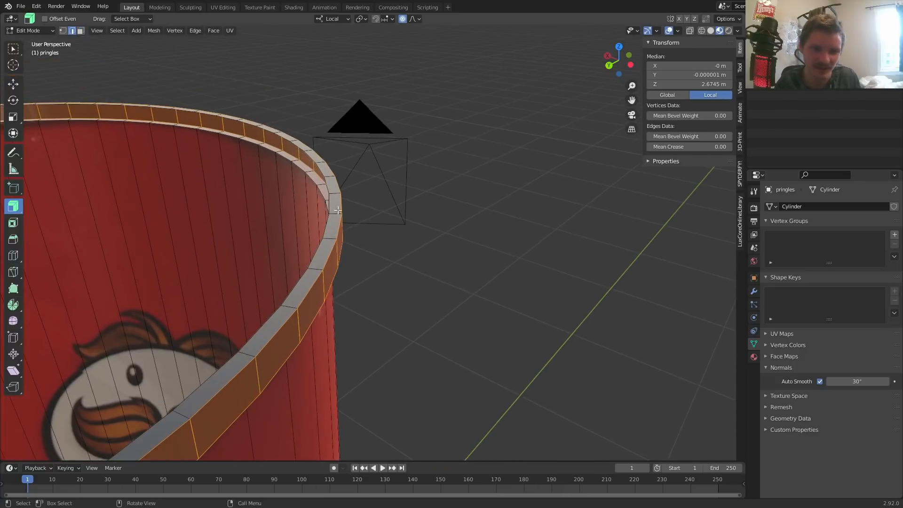
alt+click(312, 158)
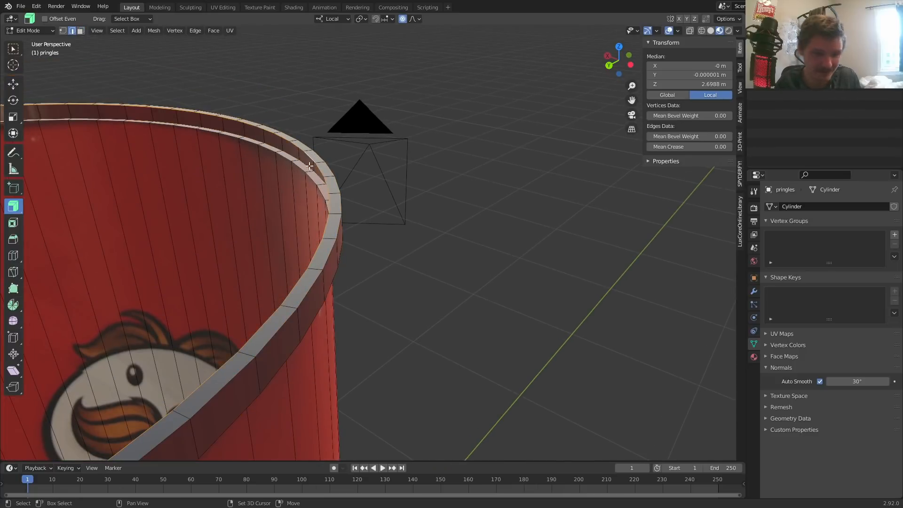
middle_drag(305, 171, 329, 188)
key(f)
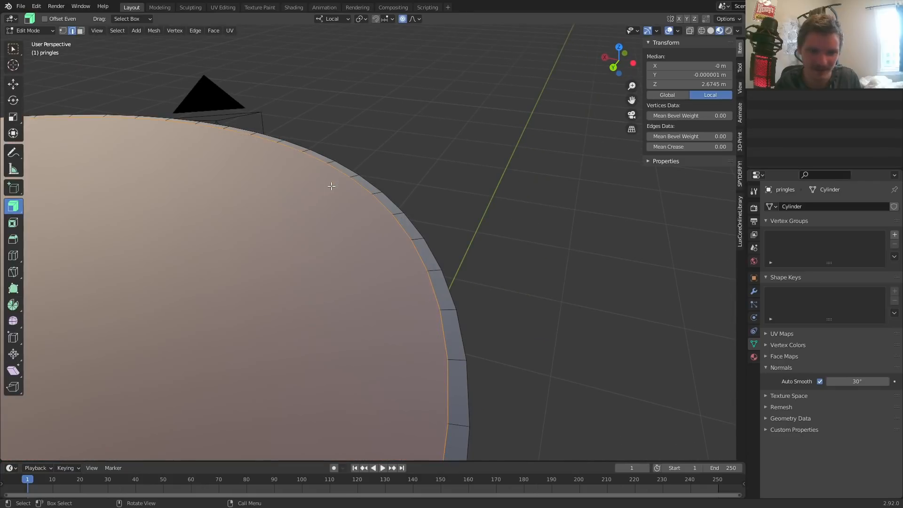
key(ctrl+z)
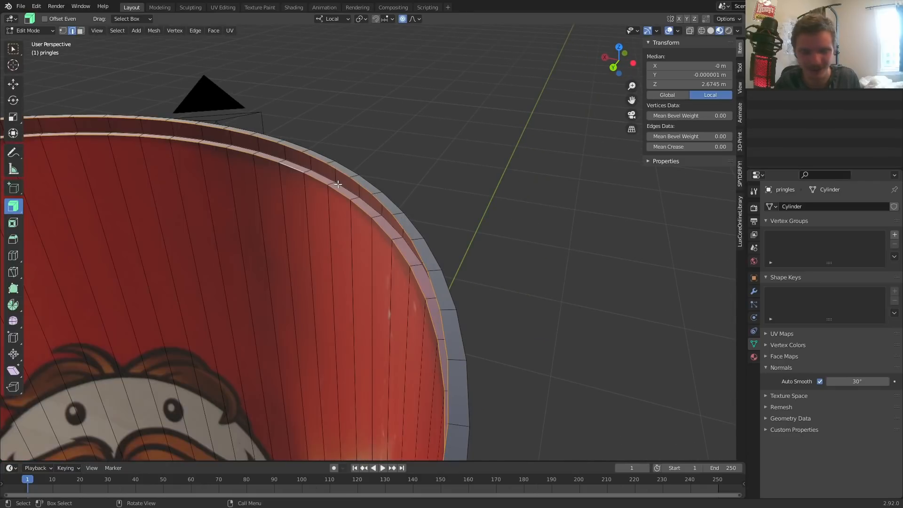
Bridge the rim's two inner edge loops to close its inside wall, and check the rim in Object Mode
key(F3)
text(bridge)
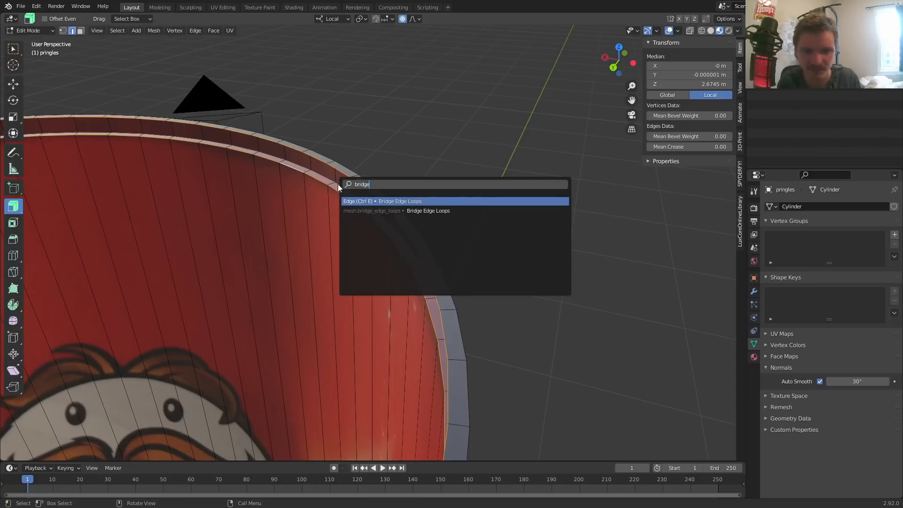
key(Return)
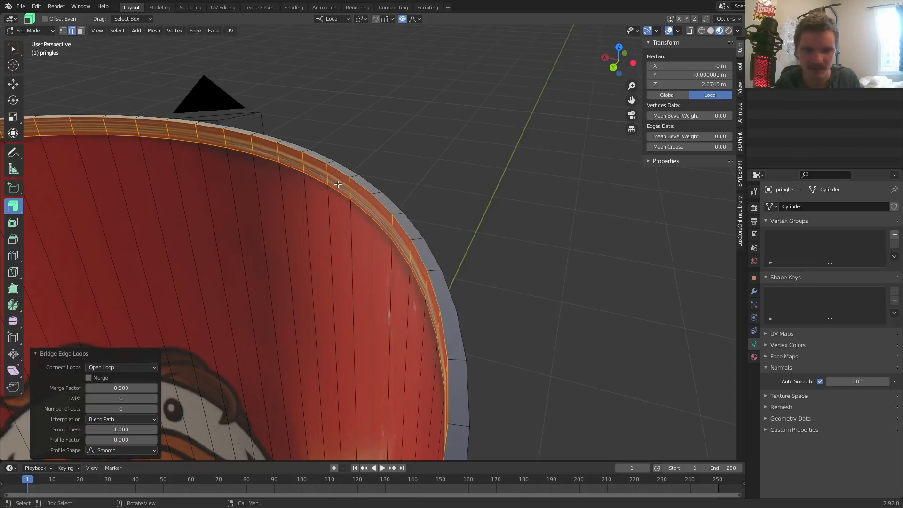
key(Tab)
middle_drag(365, 179, 318, 191)
key(Tab)
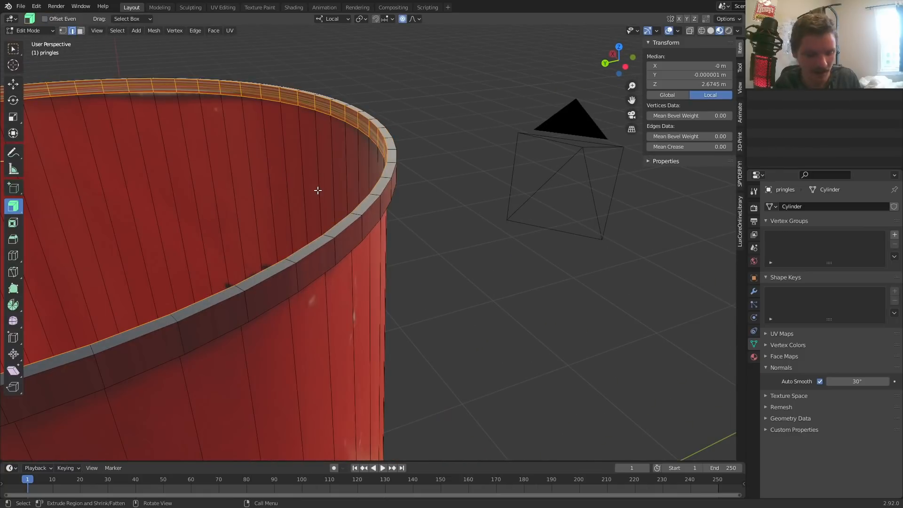
Bevel the rim's lower outer, upper outer and upper inner edge loops by about 0.006 m with 3 segments
alt+click(325, 254)
alt+click(317, 275)
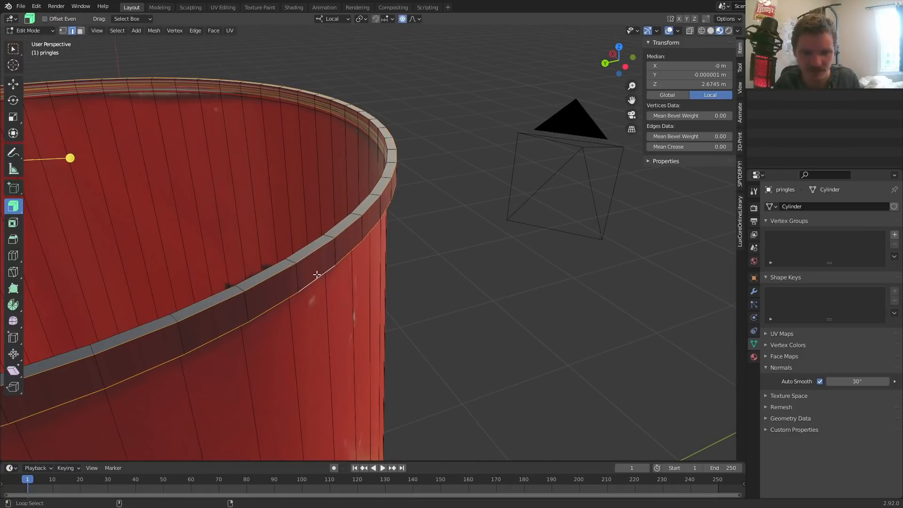
alt+click(296, 251)
middle_drag(308, 258, 294, 273)
key(ctrl+b)
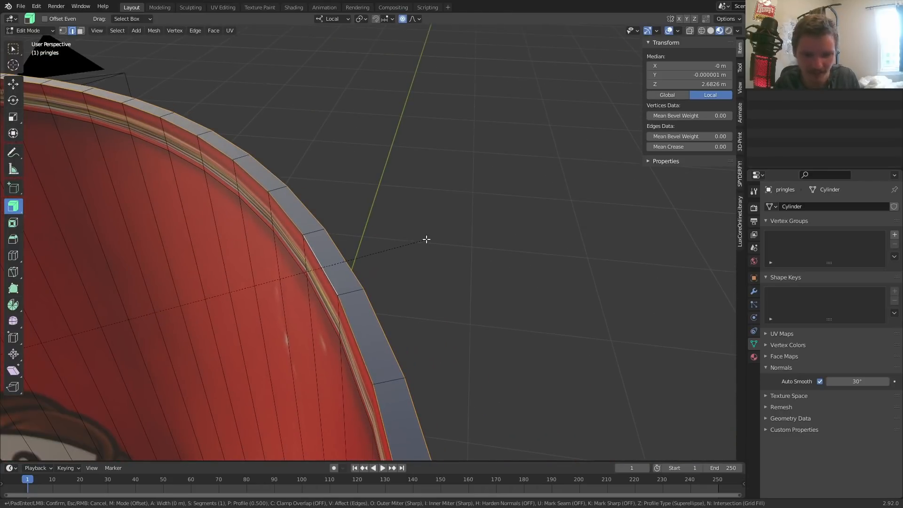
scroll(443, 230, up, 1)
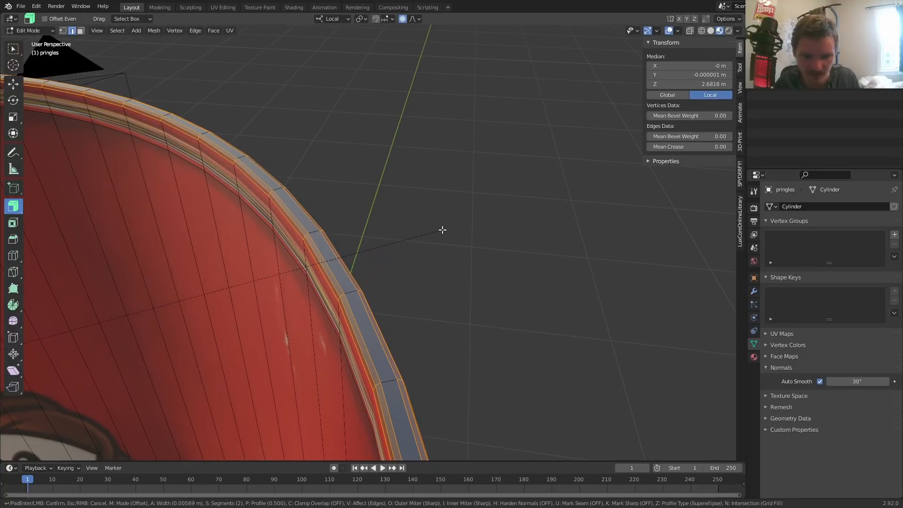
scroll(443, 230, up, 1)
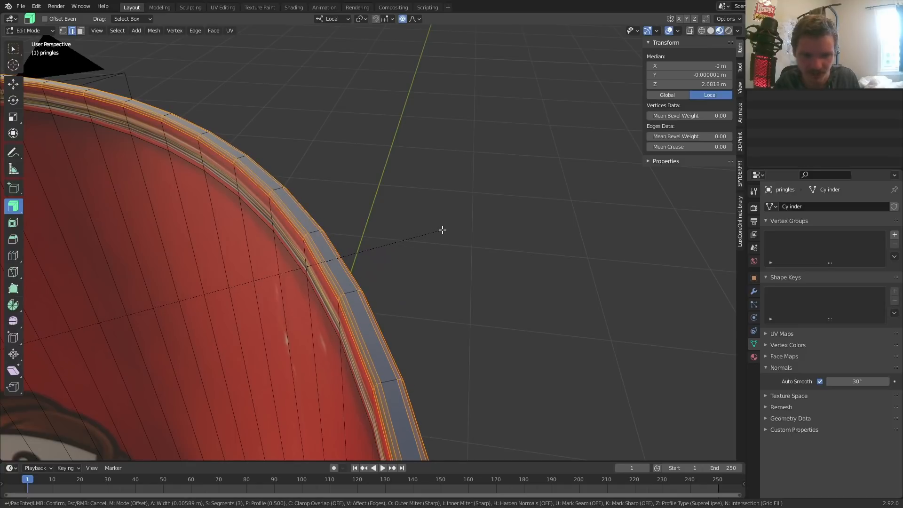
click(442, 230)
Select the rim's outer face ring and grow the selection to take in the adjoining bevel faces
middle_drag(438, 236, 328, 260)
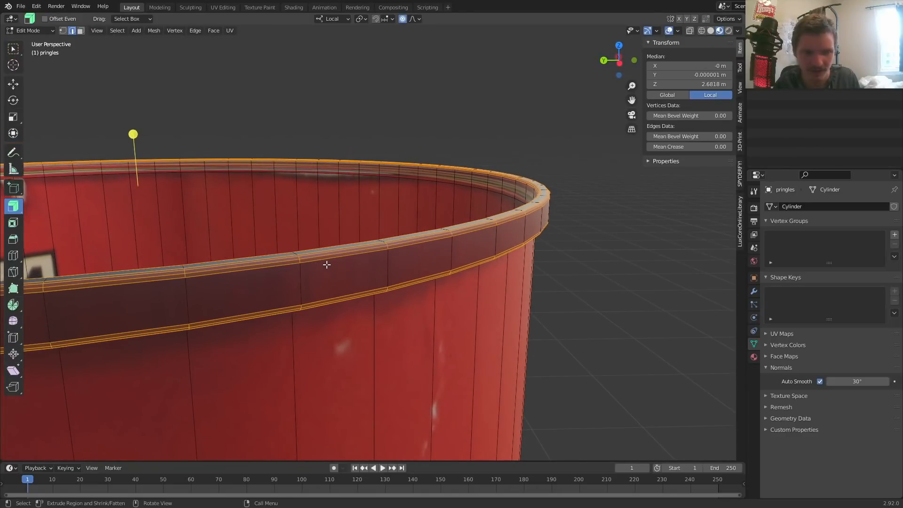
key(3)
alt+click(303, 281)
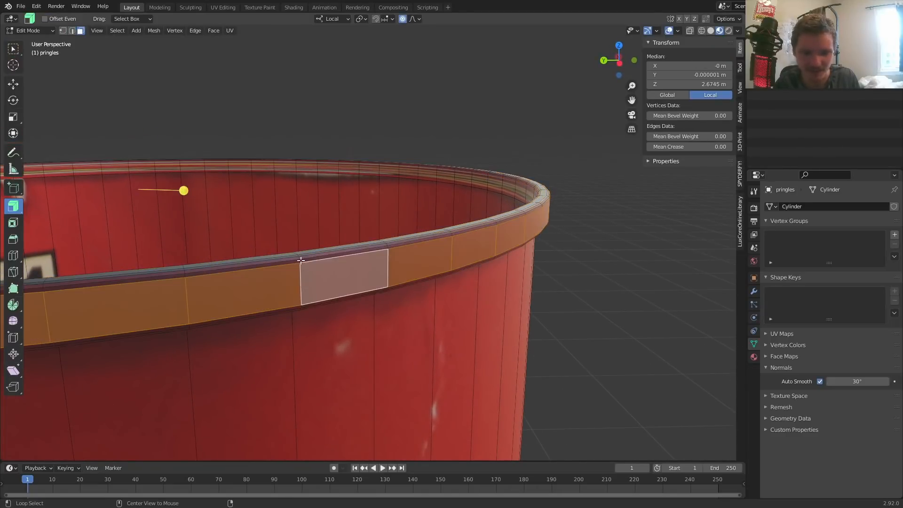
middle_drag(302, 255, 325, 196)
key(ctrl+KP_Add)
key(ctrl+KP_Add)
key(ctrl+KP_Add)
key(ctrl+KP_Add)
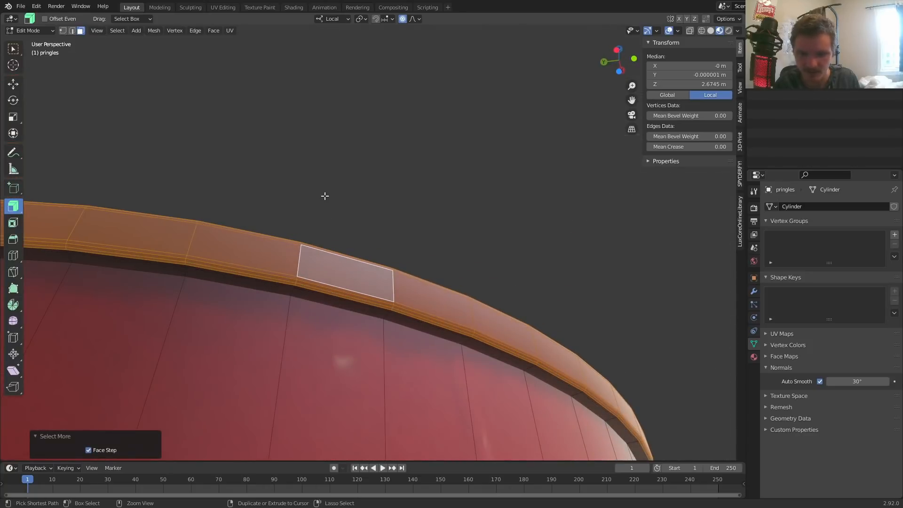
Add the remaining face rings on the rim's inner side and top to the selection
middle_drag(315, 240, 258, 309)
shift+click(255, 298)
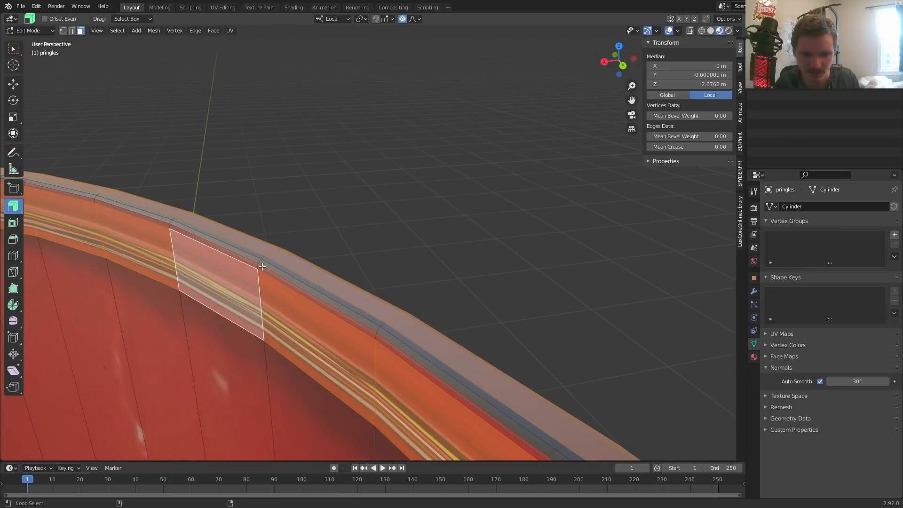
alt+shift+click(259, 266)
alt+shift+click(258, 260)
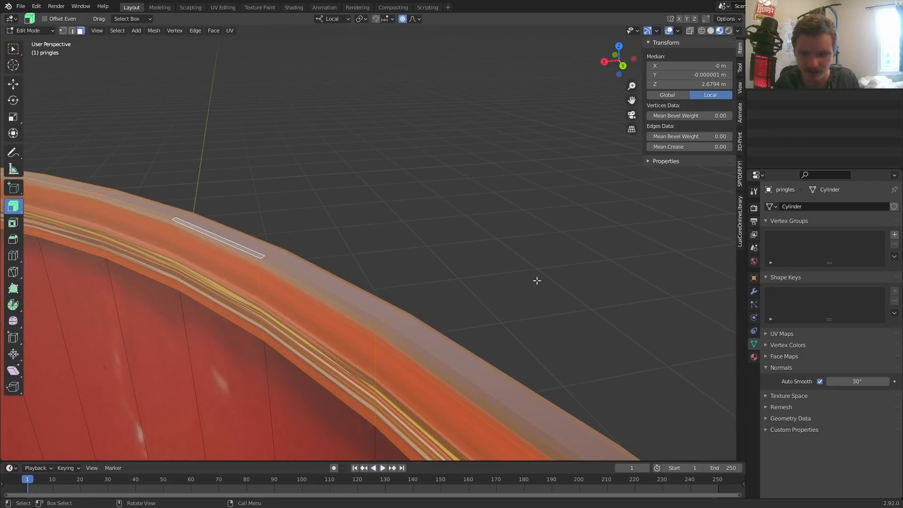
Assign the metal material to the selected rim faces and return to Object Mode
click(754, 357)
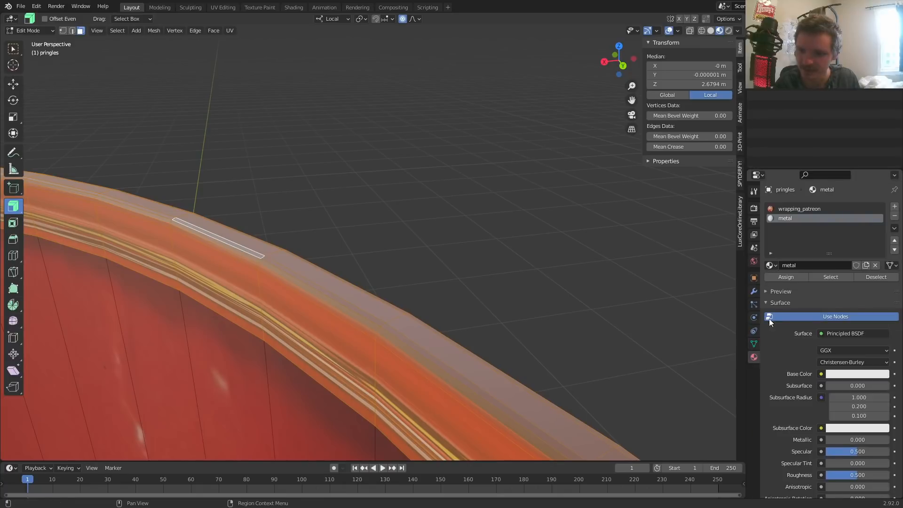
click(779, 276)
key(Tab)
scroll(323, 254, down, 4)
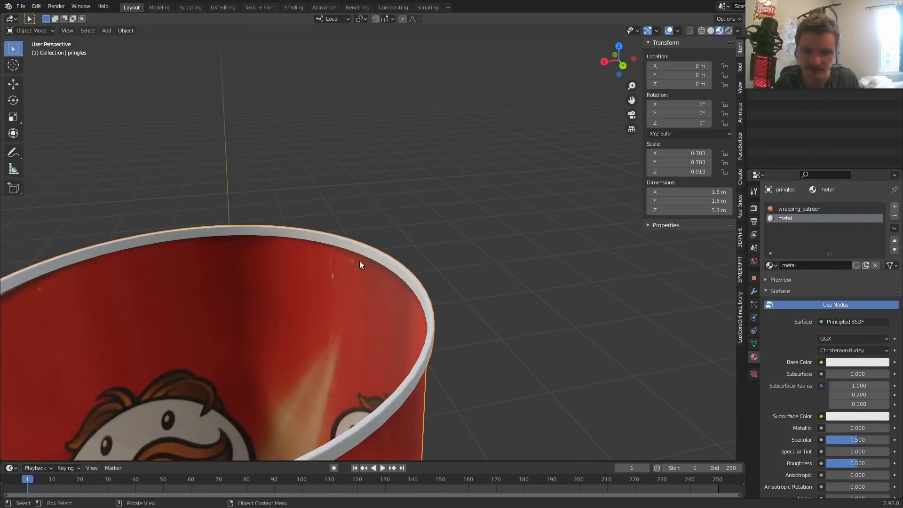
Check the whole can with its finished rim and save the file
middle_drag(360, 265, 292, 262)
scroll(226, 256, down, 5)
middle_drag(226, 256, 372, 311)
key(ctrl+s)
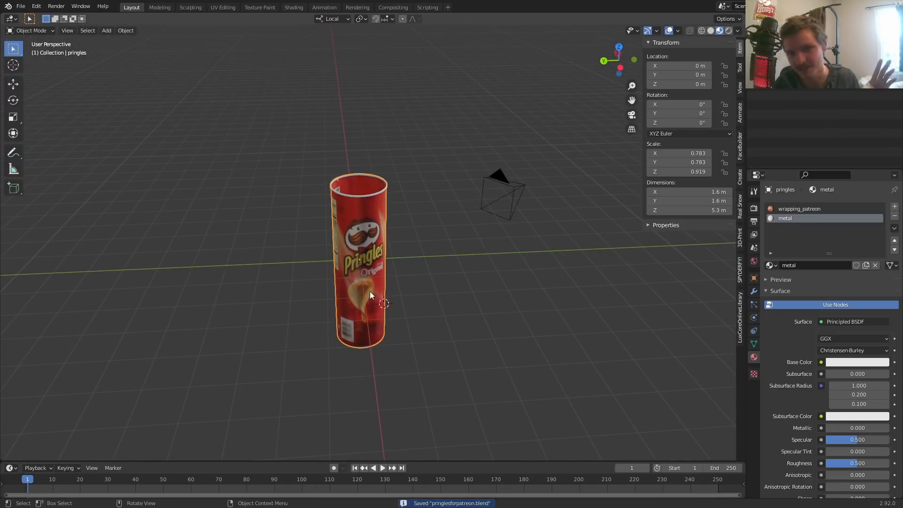
Switch to the Shading workspace and show the can's open top from above
scroll(369, 162, up, 3)
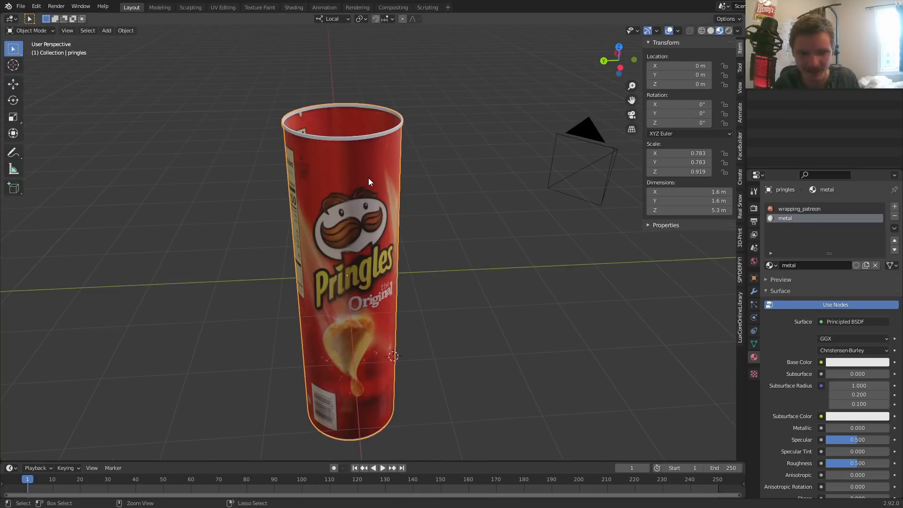
click(294, 7)
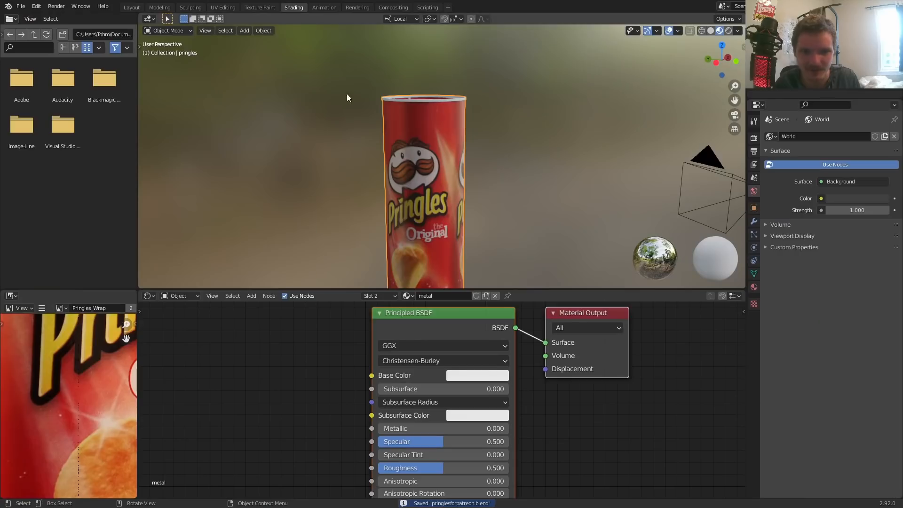
scroll(400, 163, up, 2)
middle_drag(393, 126, 388, 177)
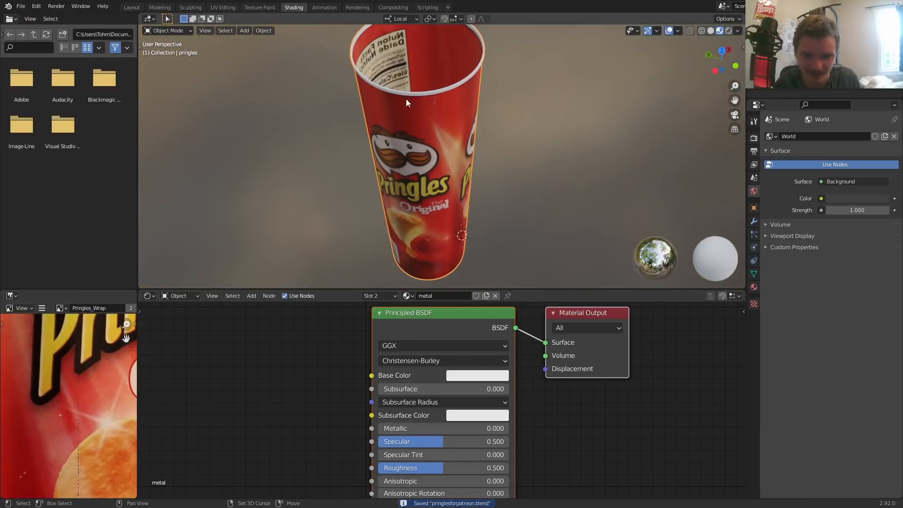
middle_drag(406, 99, 405, 123)
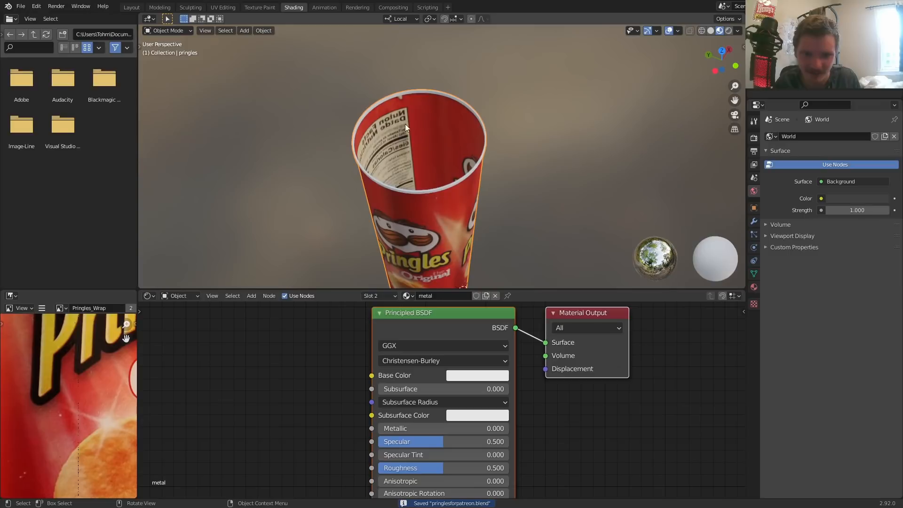
Leave window fullscreen, switch to OBS, and activate Scene 2
key(q)
click(422, 144)
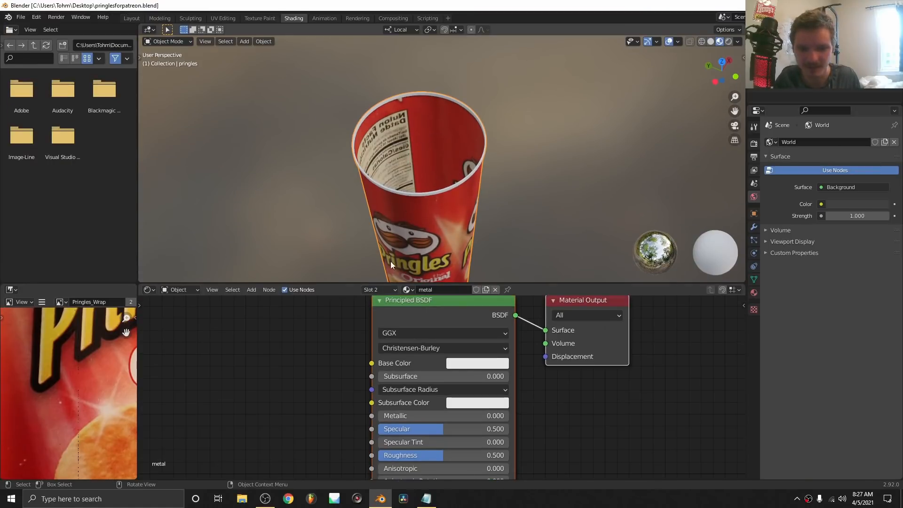
click(265, 498)
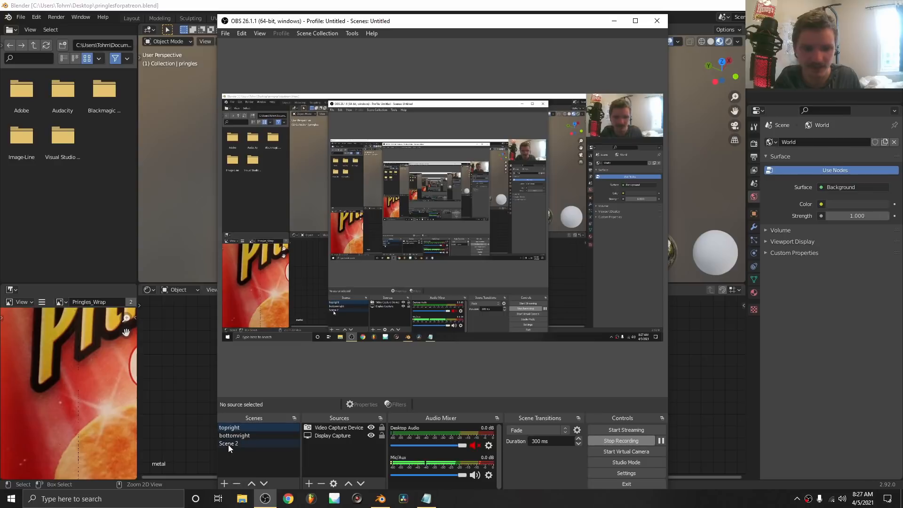
click(228, 446)
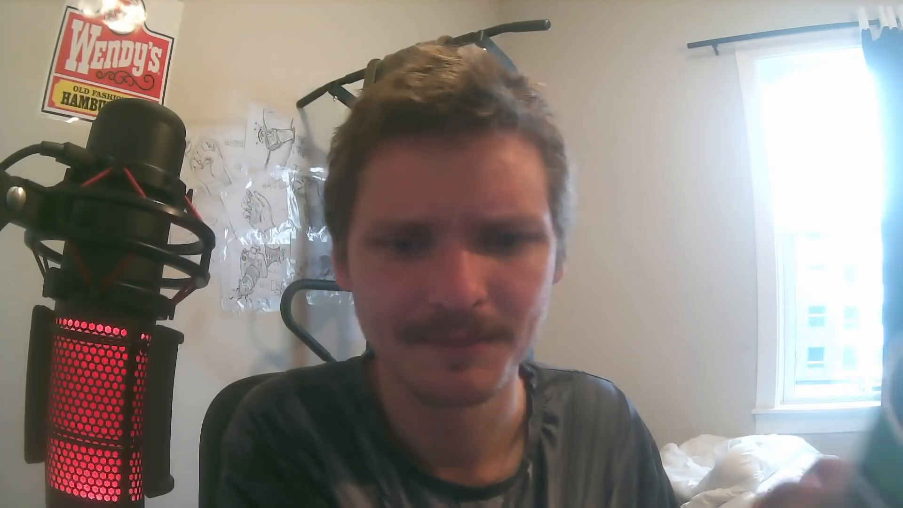
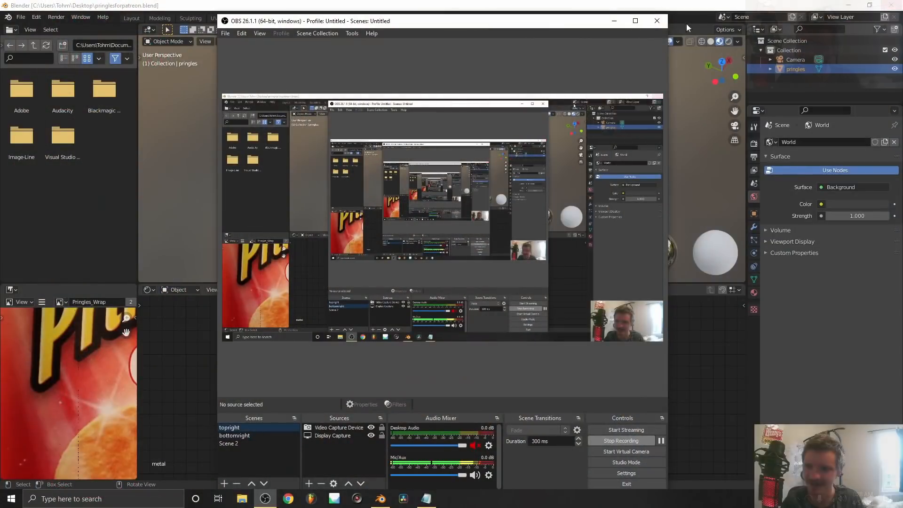
Minimize OBS and put the Blender window back into fullscreen
click(614, 21)
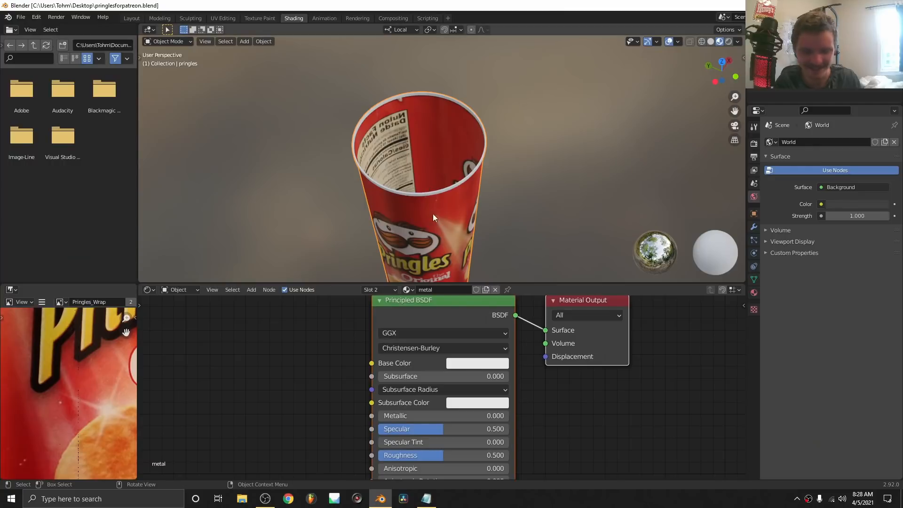
key(q)
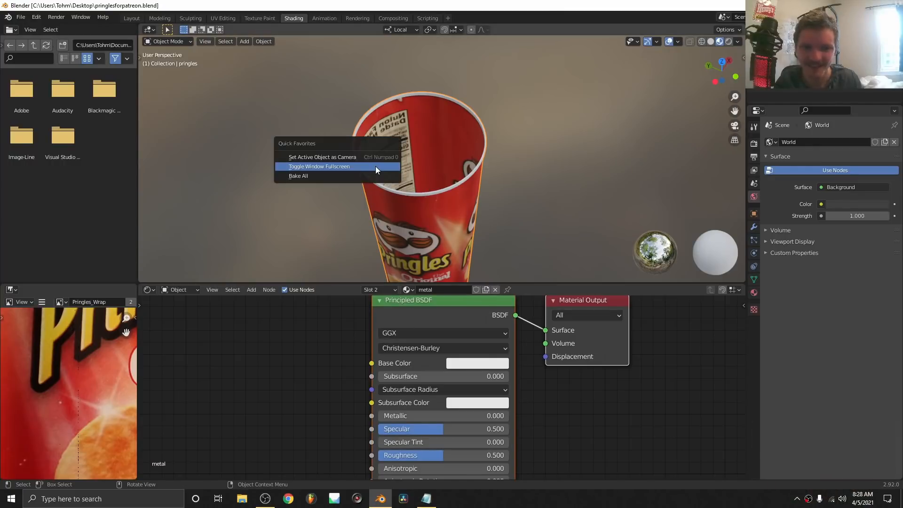
click(375, 170)
Enter Edit Mode, clear the selection, and select the full ring of tall side faces around the can
scroll(376, 175, up, 3)
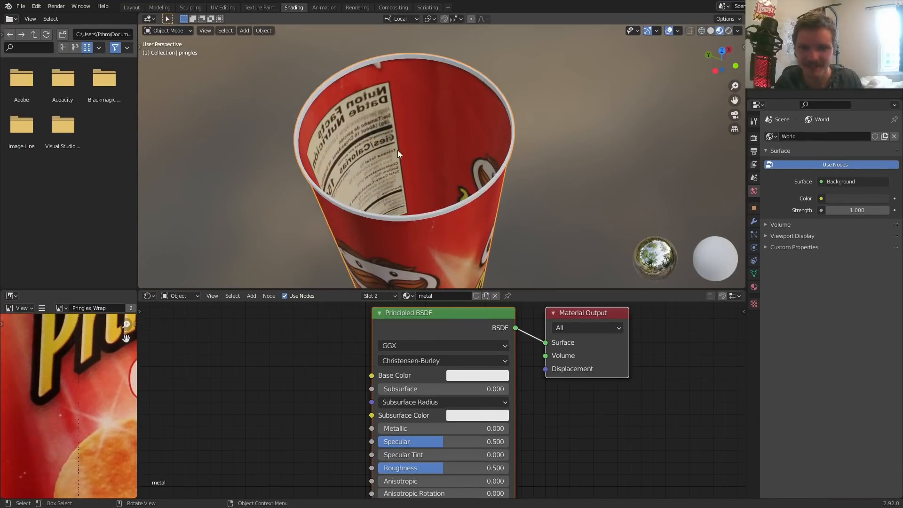
key(Tab)
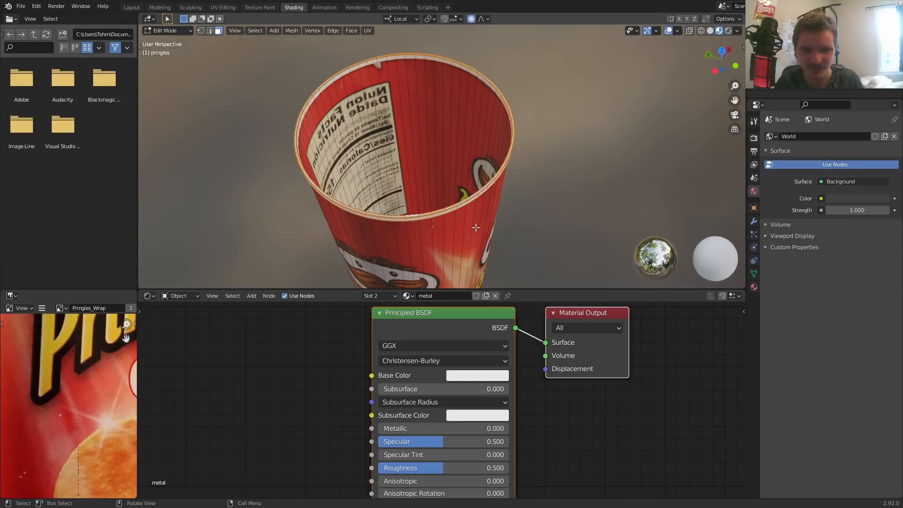
scroll(545, 231, down, 4)
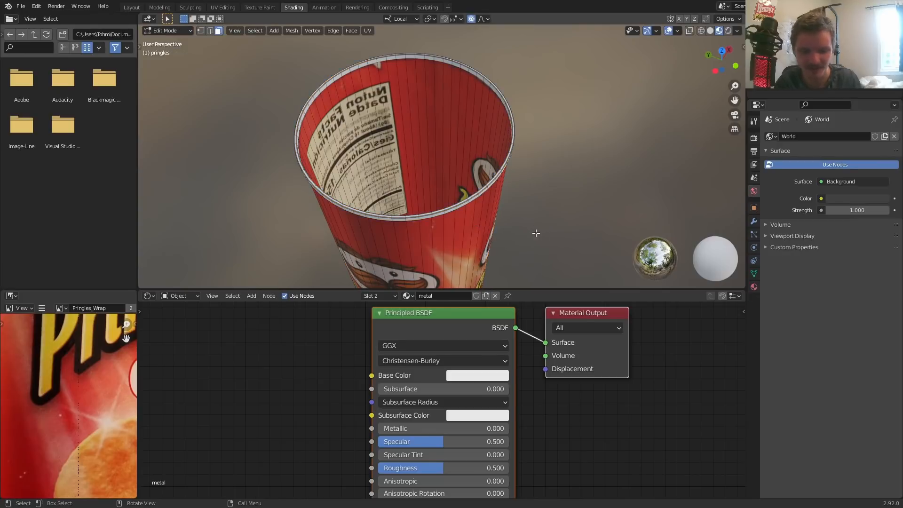
key(a)
key(alt+a)
alt+click(431, 223)
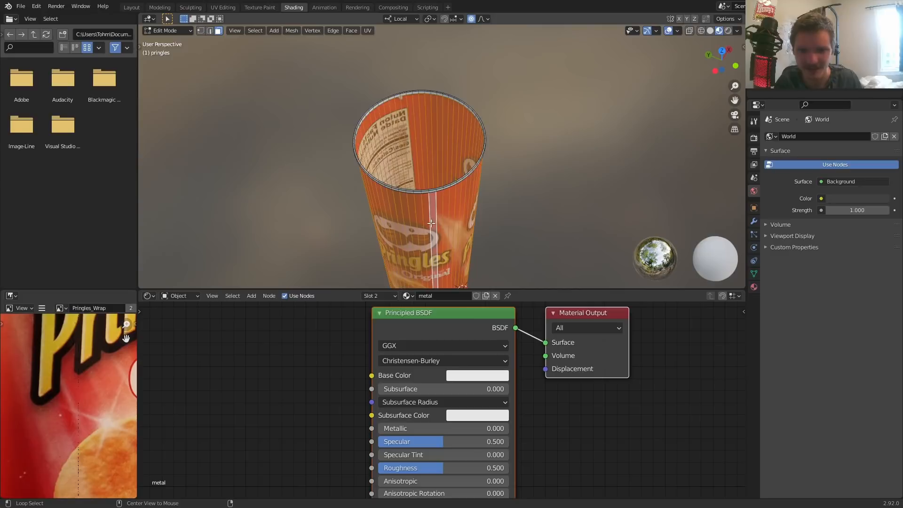
Try to extrude the can's side faces along their normals, and undo it
scroll(429, 197, up, 2)
key(e)
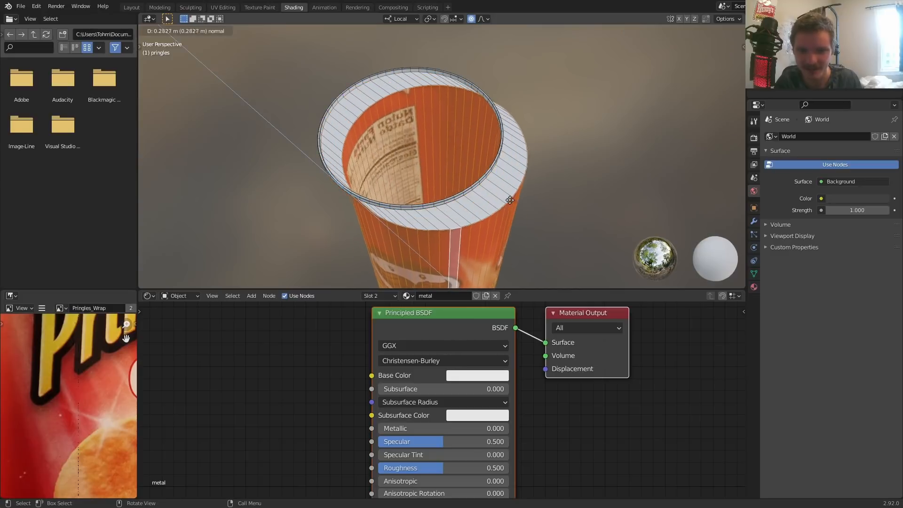
right_click(404, 190)
key(ctrl+z)
middle_drag(436, 227, 403, 142)
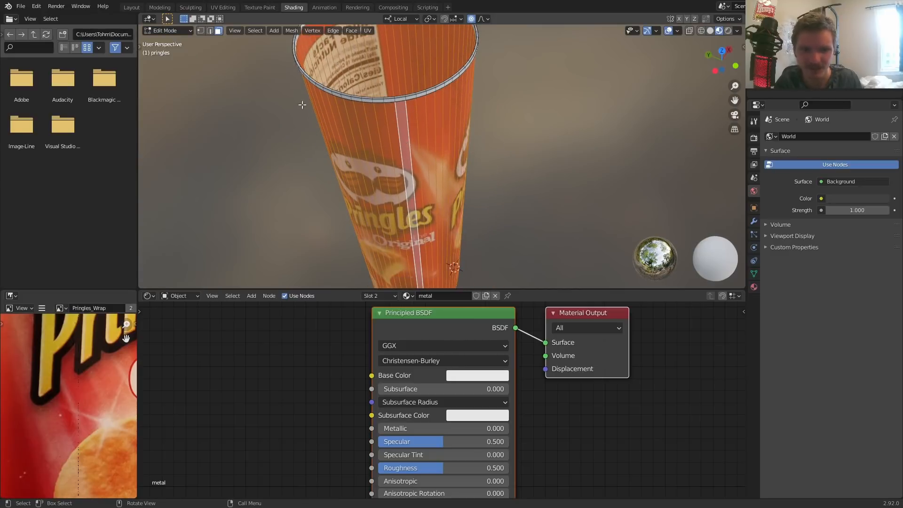
Try extruding the selected side faces with the Extrude Region and Shrink/Fatten tool, and undo it
key(t)
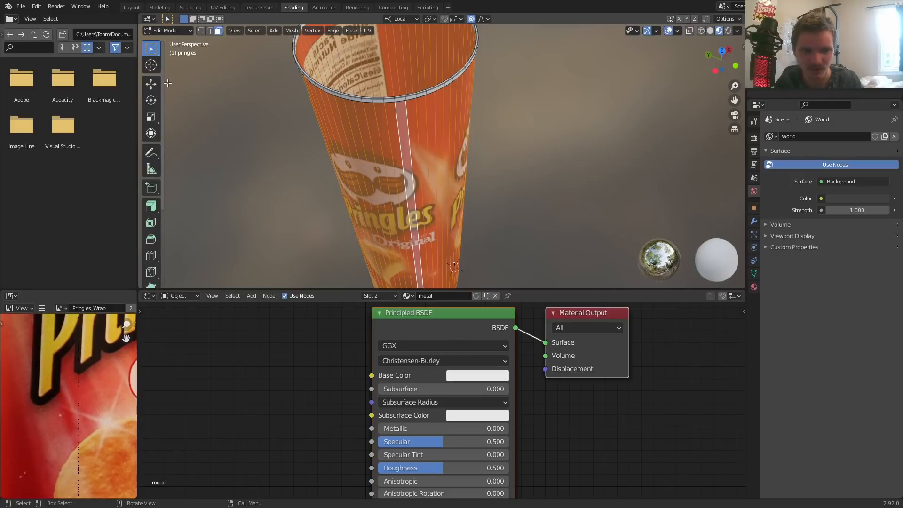
click(152, 209)
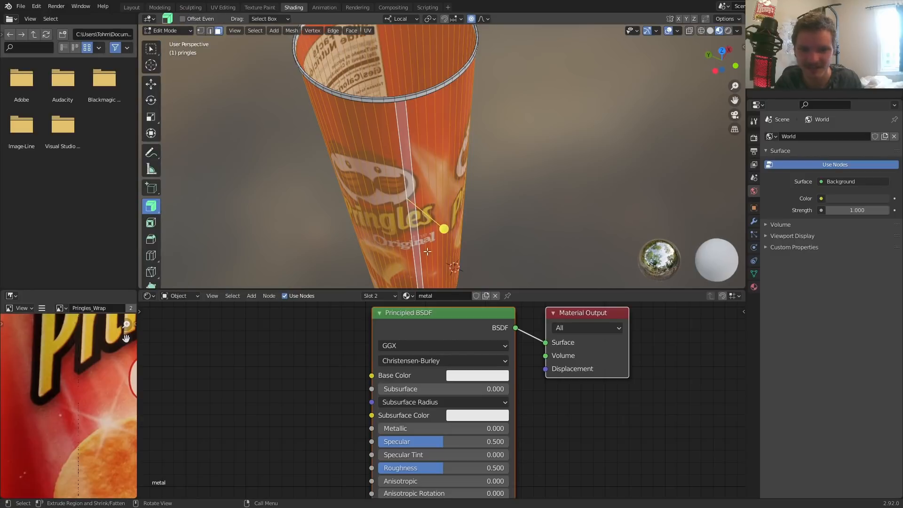
drag(445, 231, 469, 233)
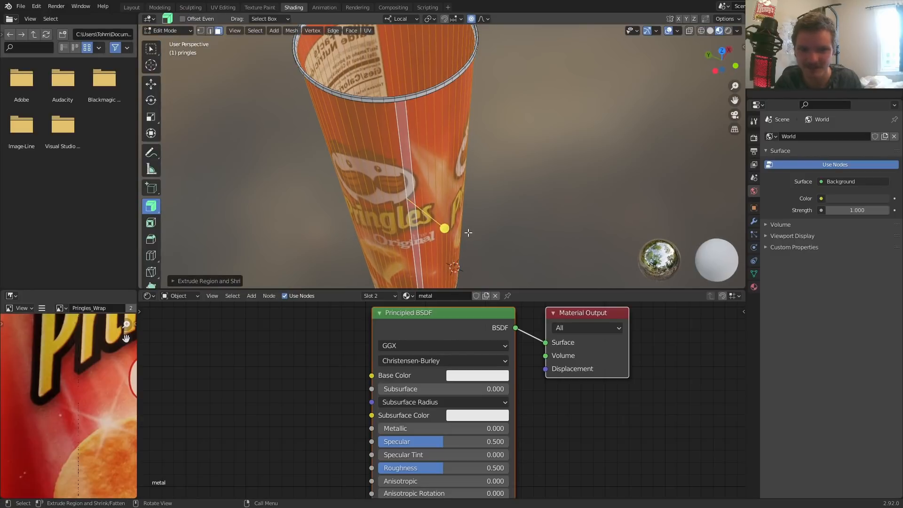
key(ctrl+z)
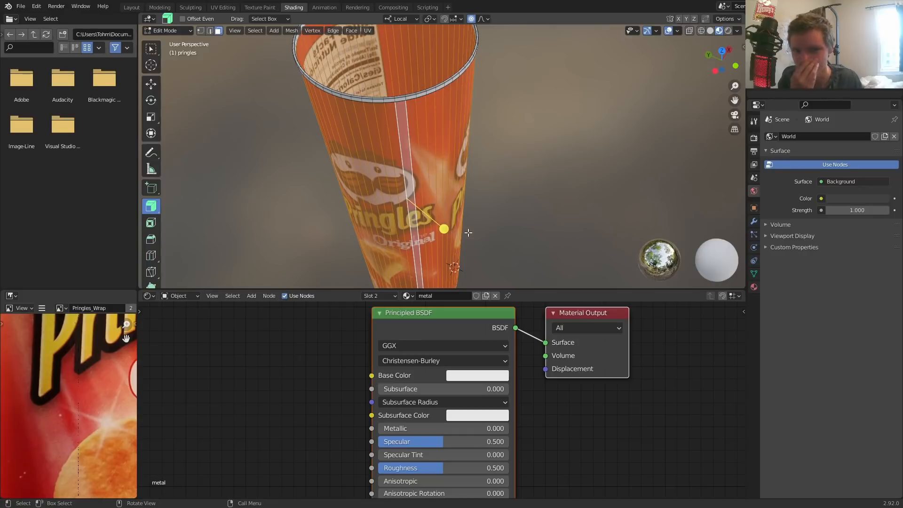
Return to Object Mode with the can's wrapping_patreon material active and save the file
key(Tab)
middle_drag(428, 193, 453, 236)
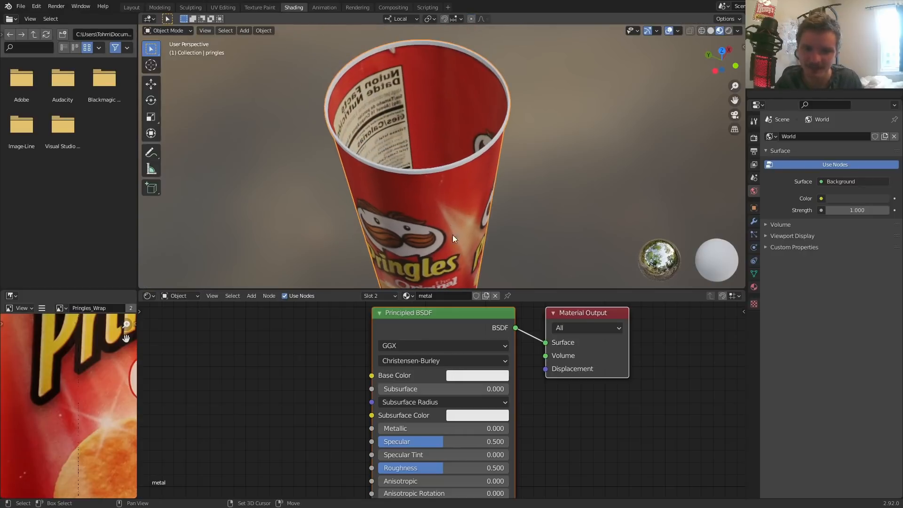
click(755, 287)
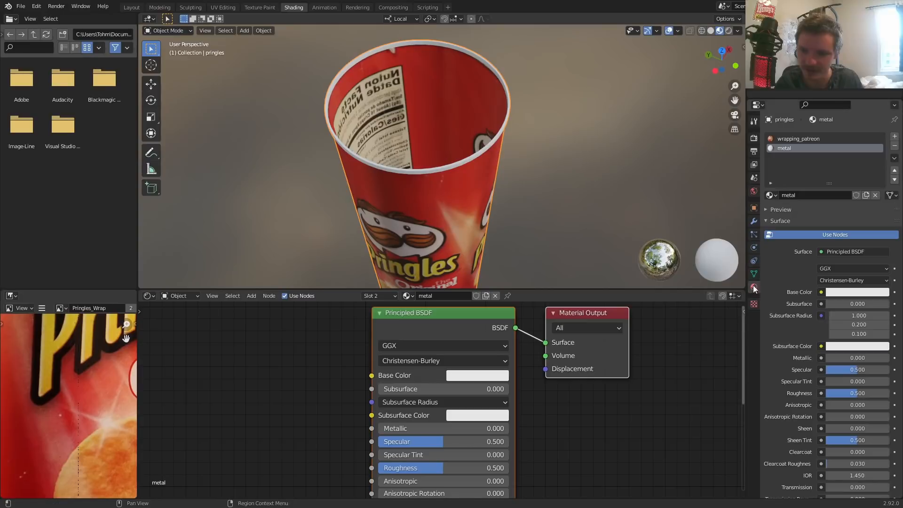
click(785, 140)
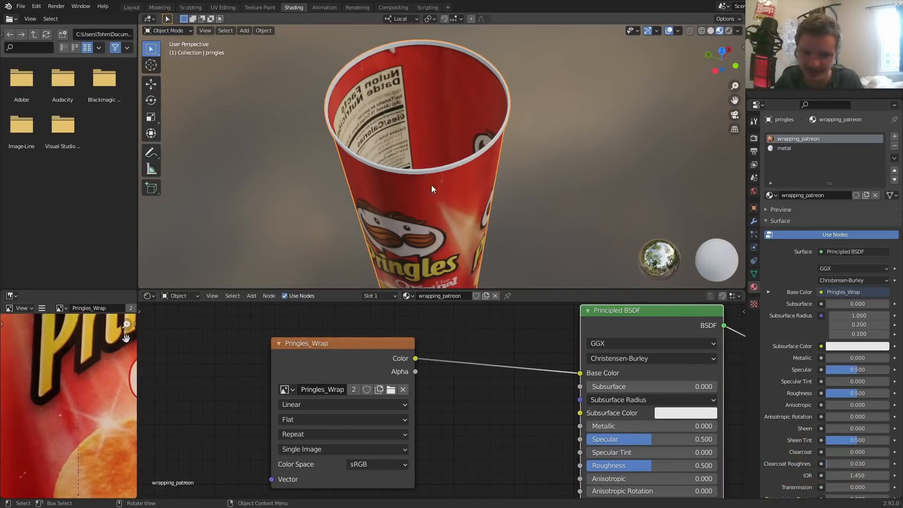
scroll(426, 163, down, 3)
middle_drag(421, 158, 425, 151)
key(ctrl+s)
Add a Geometry node beside the Pringles_Wrap texture node in the wrapping_patreon material
middle_drag(324, 324, 465, 365)
key(shift+a)
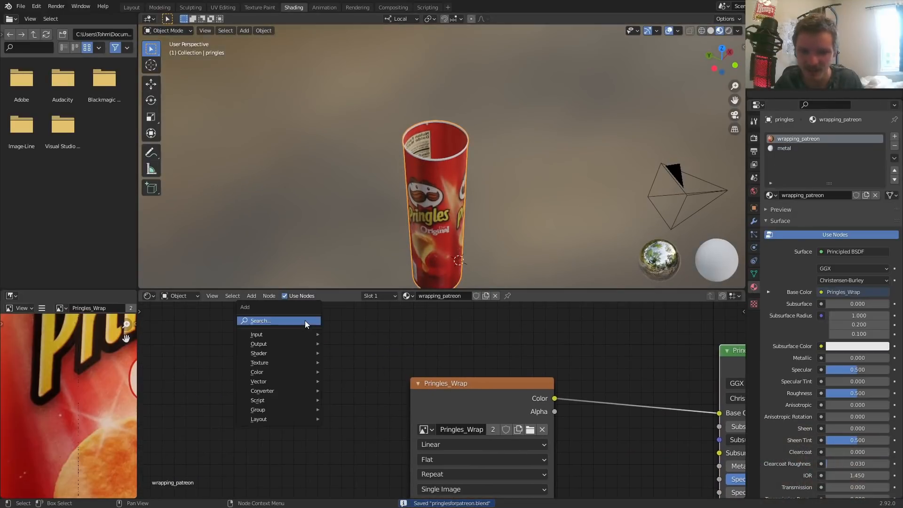
click(307, 321)
text(geo)
key(Return)
click(297, 341)
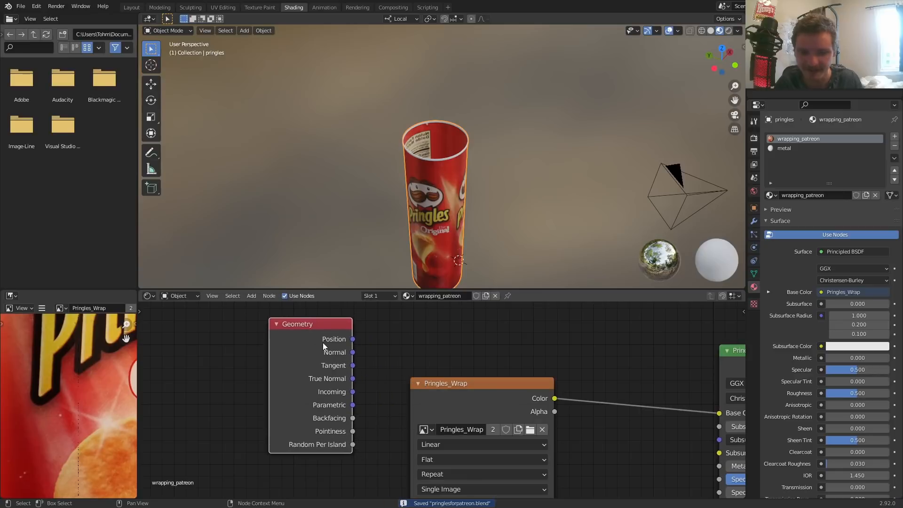
Preview the Geometry node's outputs one by one up to Backfacing on the can, and delete the node
ctrl+shift+click(329, 349)
ctrl+shift+click(329, 348)
ctrl+shift+click(329, 348)
ctrl+shift+click(329, 348)
ctrl+shift+click(330, 348)
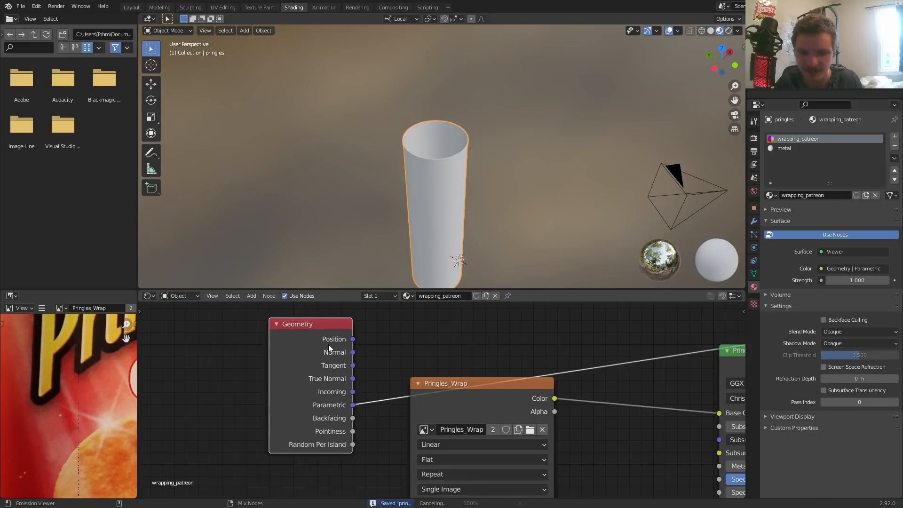
ctrl+shift+click(330, 348)
ctrl+shift+click(329, 349)
middle_drag(452, 202, 453, 150)
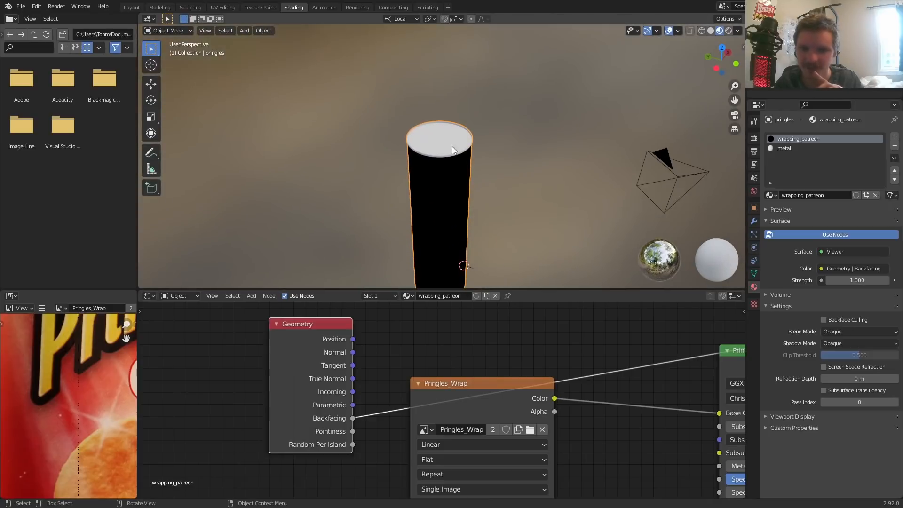
scroll(449, 175, down, 4)
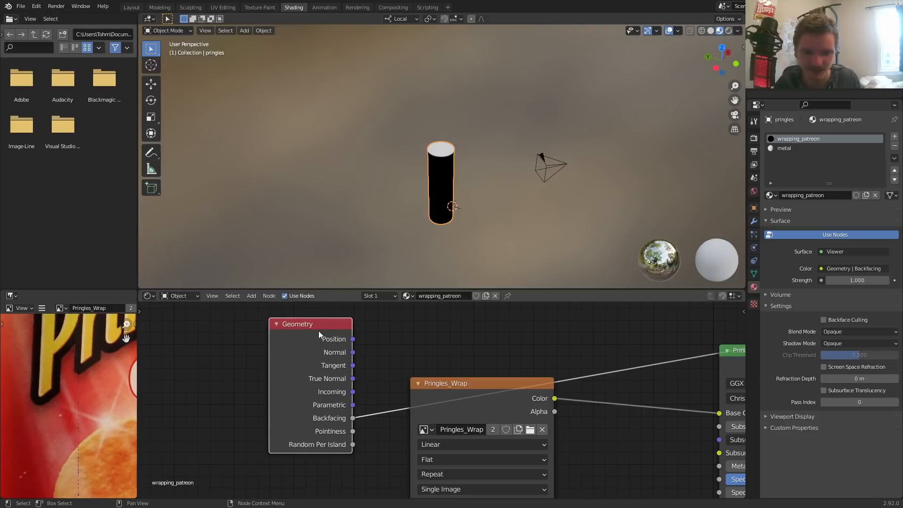
key(x)
Add a plane and move it along its local X axis to sit in front of the can's base
key(shift+a)
mouse_move(377, 119)
click(470, 124)
key(g)
key(x)
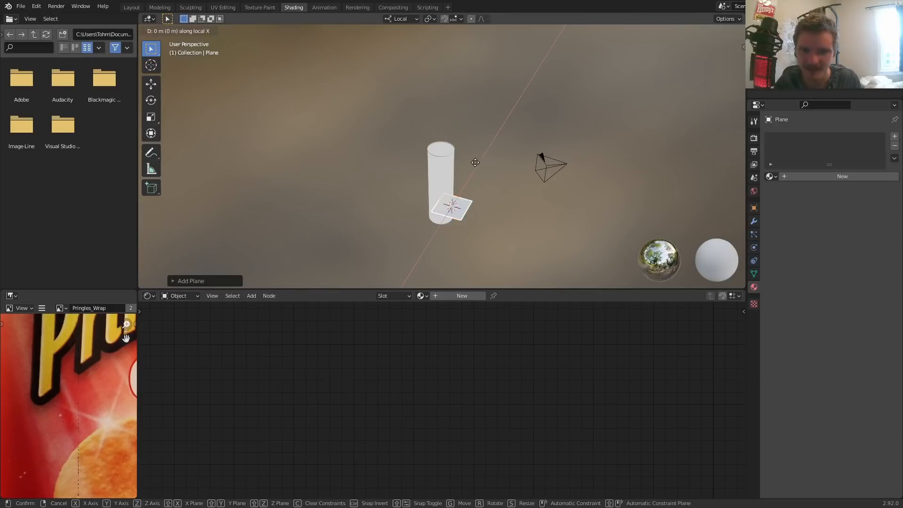
click(397, 163)
scroll(446, 235, up, 4)
shift+middle_drag(427, 261, 443, 102)
scroll(453, 257, up, 3)
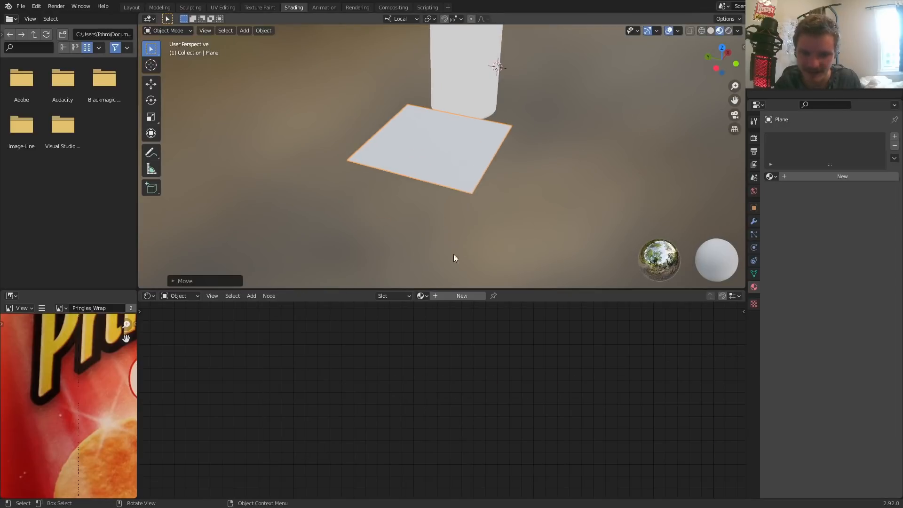
Create a new material on the plane and set its base color to red
click(462, 296)
scroll(448, 167, up, 1)
key(Home)
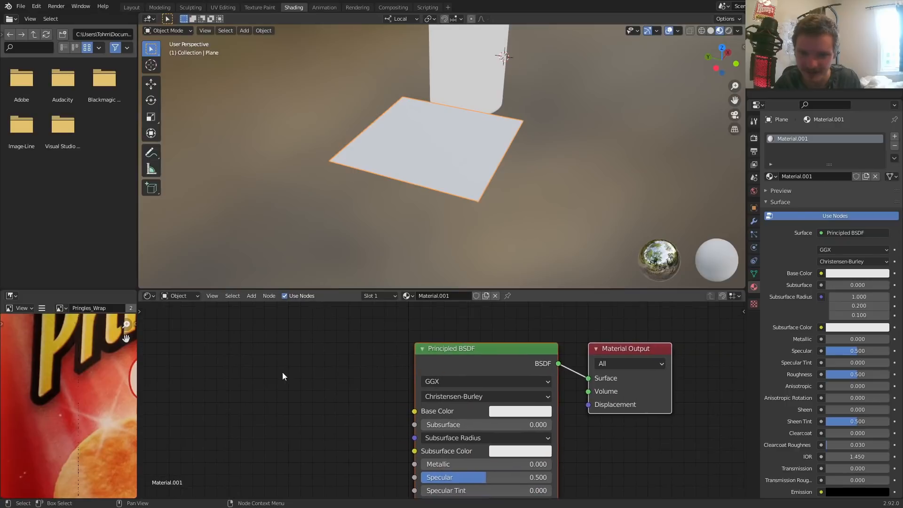
click(525, 412)
drag(555, 310, 540, 323)
mouse_move(429, 150)
middle_down()
mouse_move(418, 75)
mouse_move(418, 138)
middle_up()
Add a Geometry node in front of the Principled BSDF in the plane's material
key(shift+a)
click(314, 336)
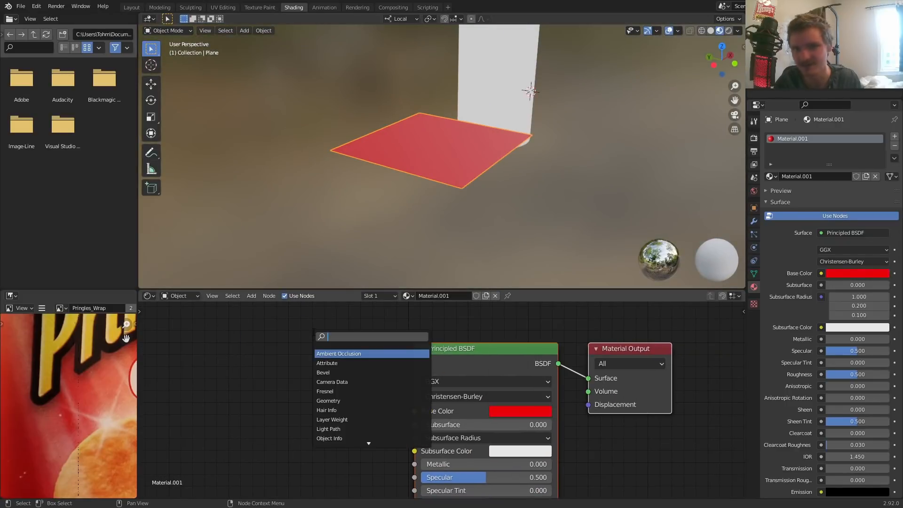
text(geo)
key(Return)
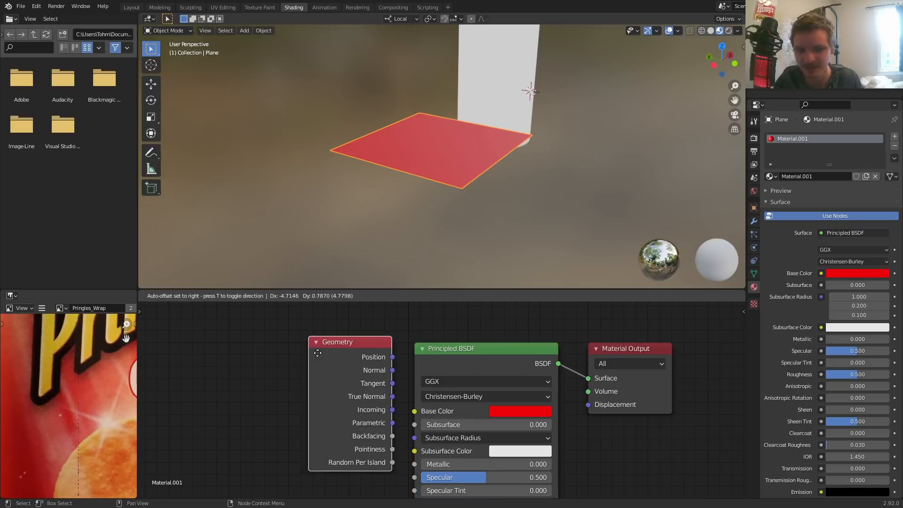
click(238, 356)
Preview the Geometry node's outputs up to Backfacing and examine the plane from several angles
ctrl+shift+click(250, 364)
ctrl+shift+click(249, 364)
ctrl+shift+click(250, 365)
ctrl+shift+click(250, 364)
ctrl+shift+click(250, 365)
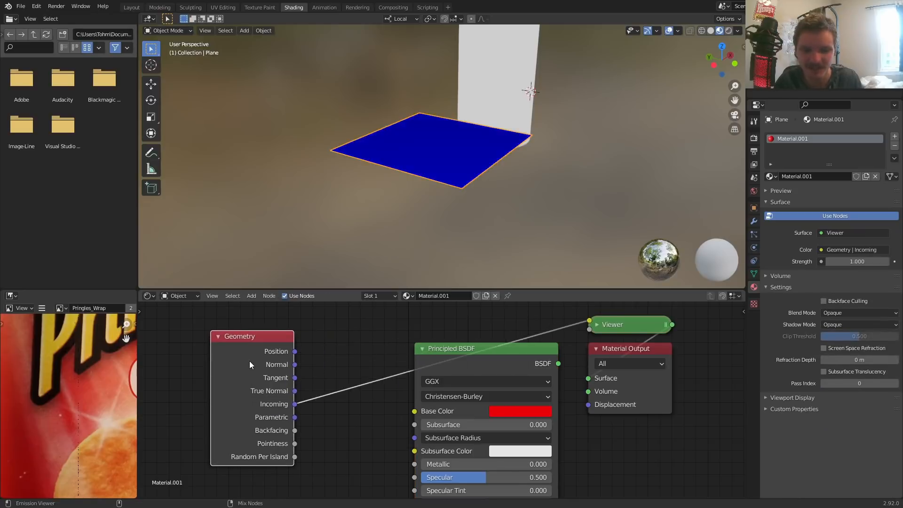
ctrl+shift+click(249, 364)
ctrl+shift+click(250, 365)
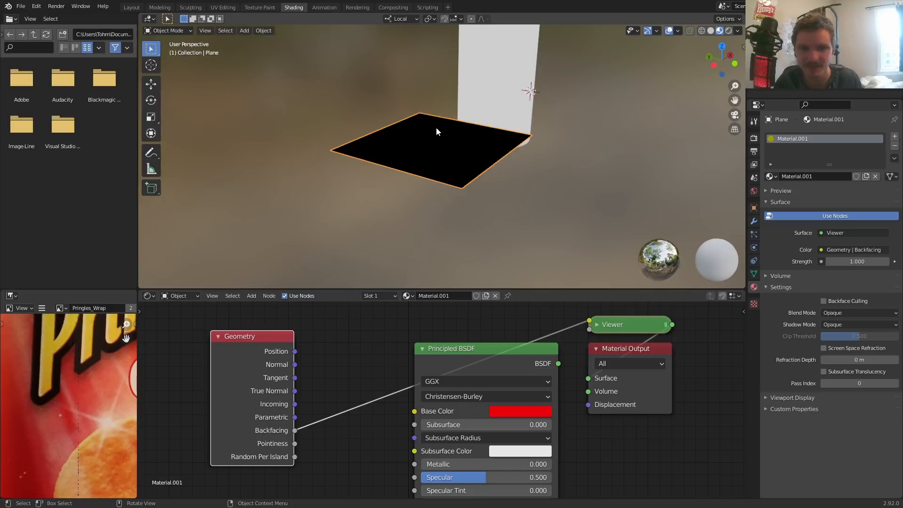
middle_drag(432, 146, 393, 175)
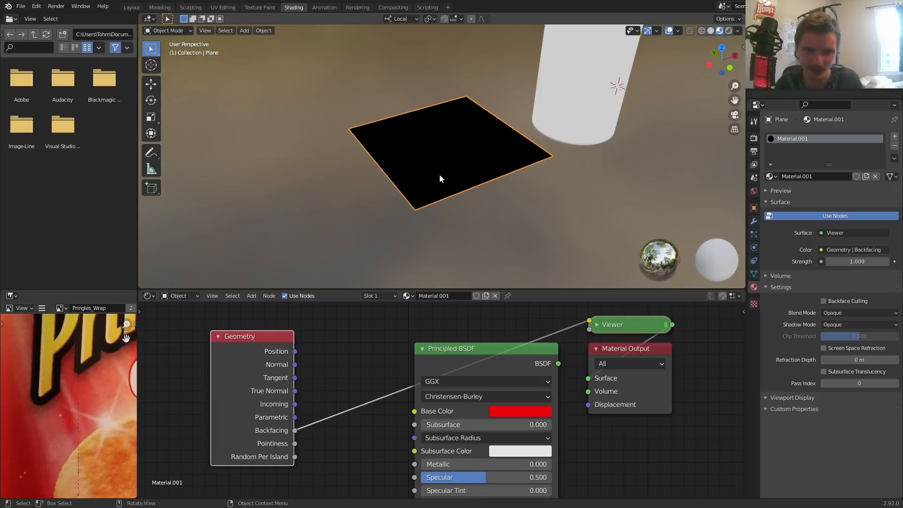
middle_drag(437, 186, 414, 202)
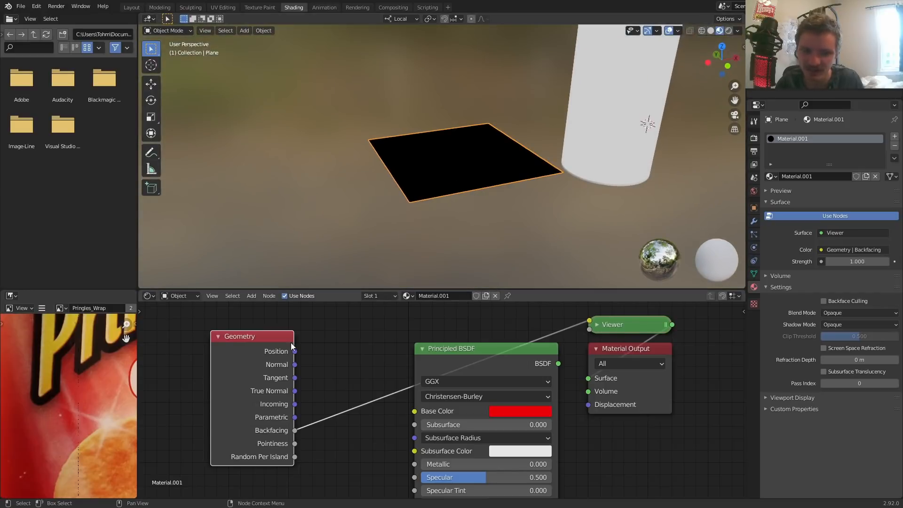
Insert a MixRGB node after the plane's Geometry node and drive its Fac with Backfacing
drag(293, 346, 205, 371)
key(shift+a)
text(mix)
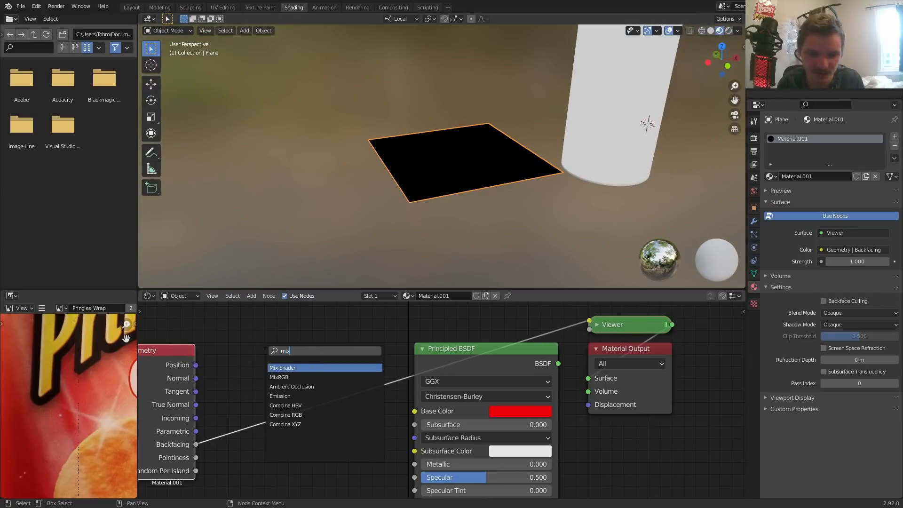
key(Down)
key(Return)
click(285, 436)
drag(278, 441, 280, 428)
Set the Mix node's Color1 to red and Color2 to blue
click(327, 442)
drag(377, 336, 374, 362)
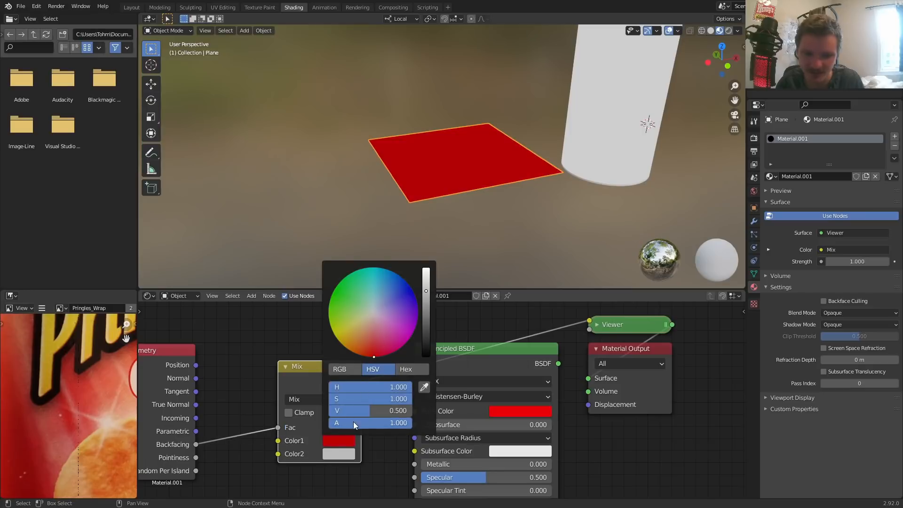
click(338, 457)
drag(382, 330, 414, 302)
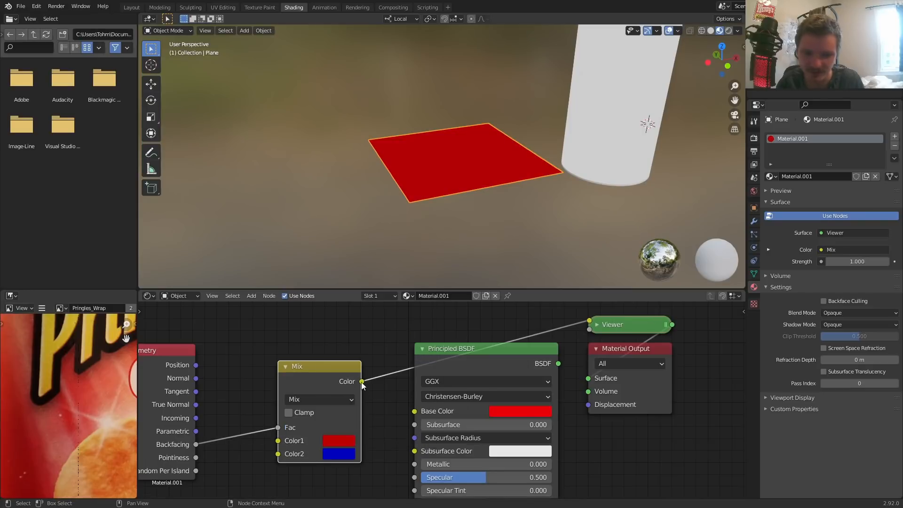
Connect the Mix color to the Principled BSDF's Base Color and show that shader on the plane
drag(362, 382, 411, 414)
ctrl+shift+click(468, 366)
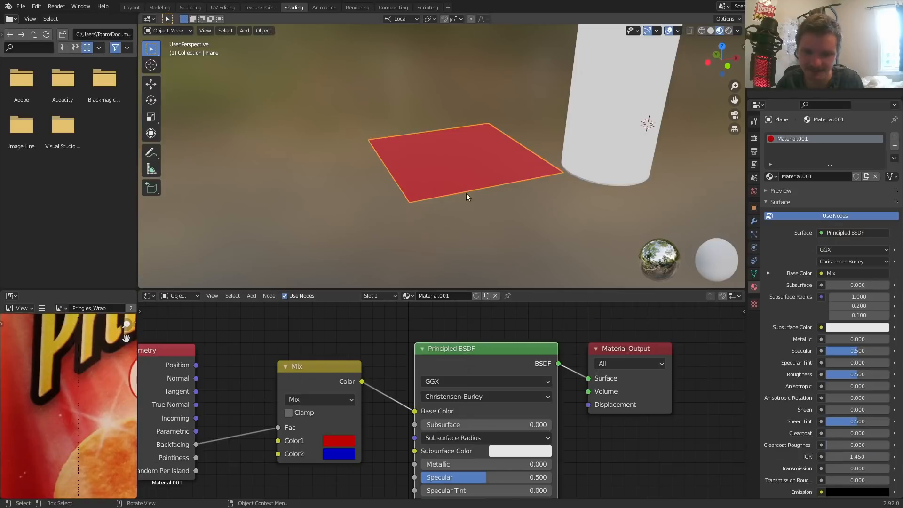
mouse_move(448, 181)
middle_down()
mouse_move(428, 173)
mouse_move(452, 169)
mouse_move(447, 186)
middle_up()
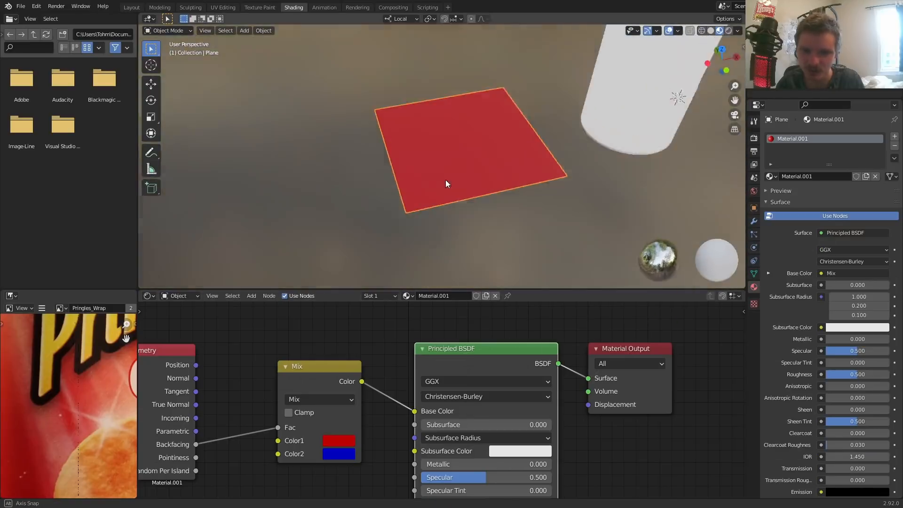
scroll(308, 375, down, 2)
Delete the Geometry and Mix nodes from the plane's material, and delete the plane itself
drag(214, 344, 371, 422)
key(x)
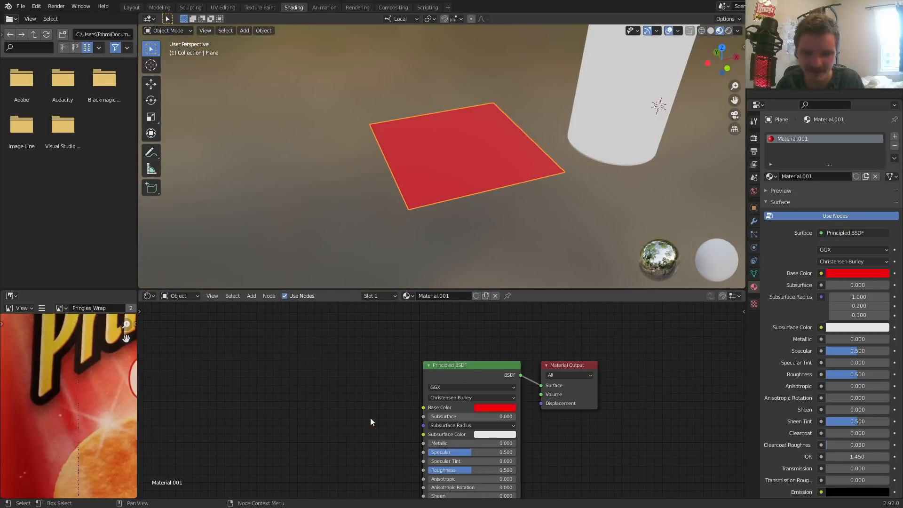
key(x)
click(471, 155)
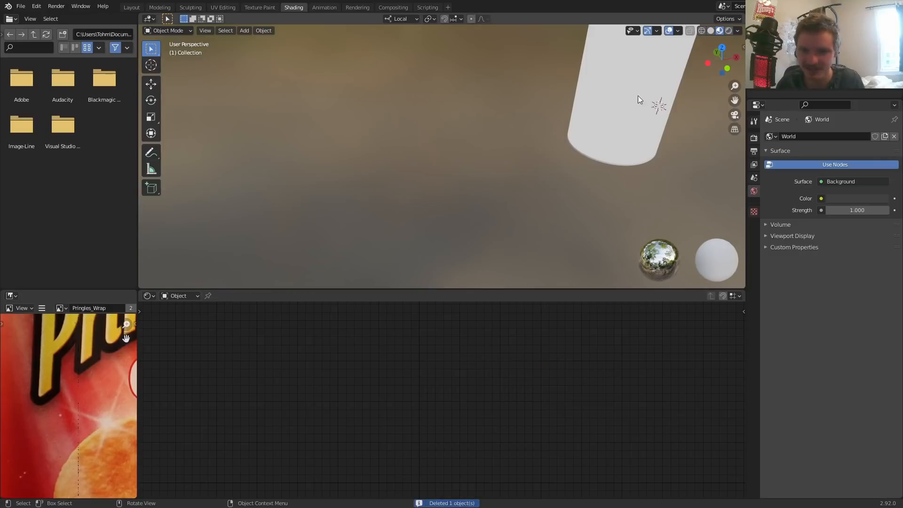
Save the file and reconnect the can's Principled BSDF to its material output
middle_drag(638, 95, 434, 154)
click(434, 155)
key(ctrl+s)
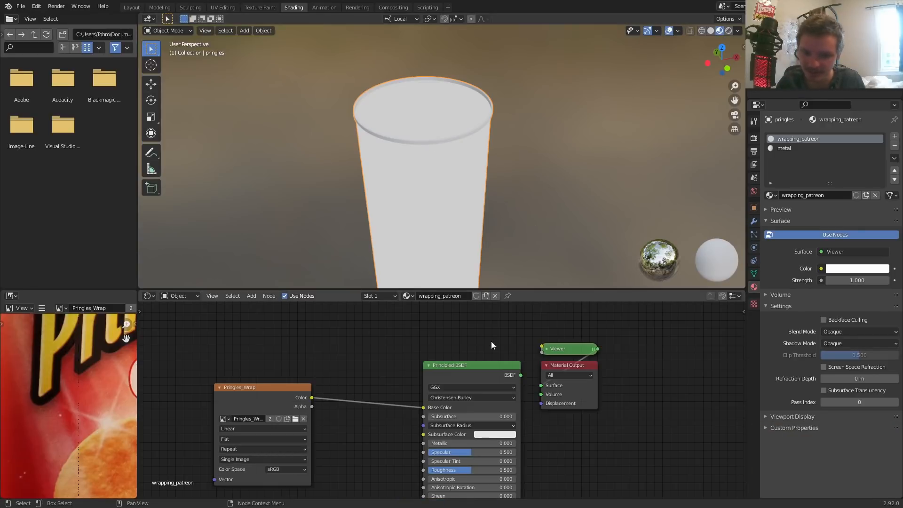
ctrl+shift+click(486, 370)
Add a Geometry node to the wrapping_patreon material, placed before the Pringles_Wrap texture node
middle_drag(155, 364, 358, 371)
key(shift+a)
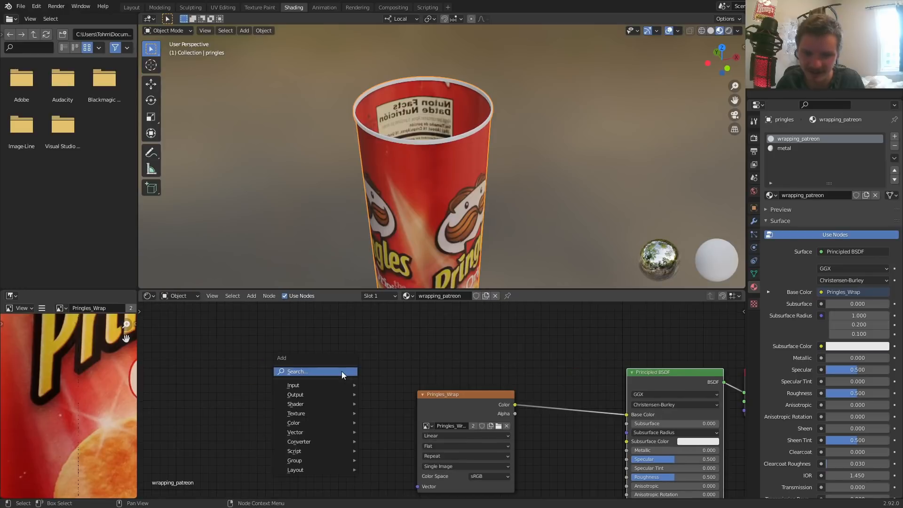
click(342, 371)
text(back)
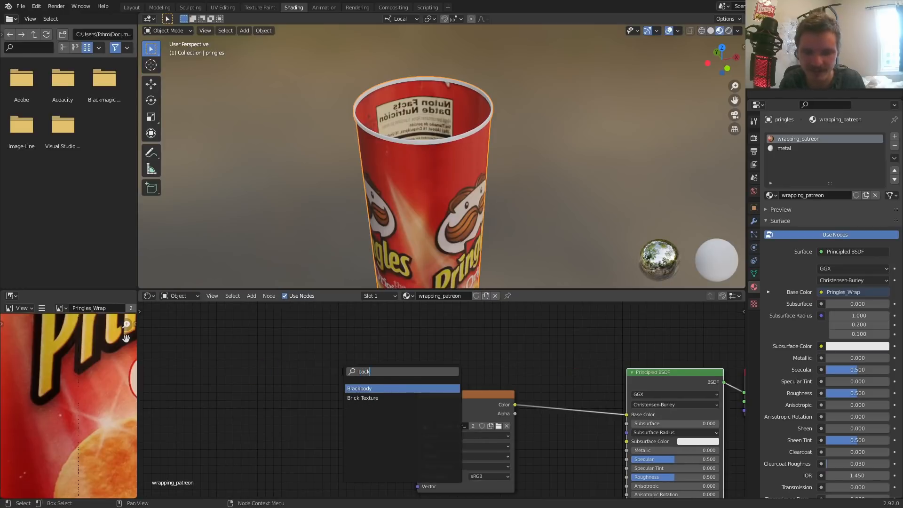
key(BackSpace)
key(BackSpace)
text(g)
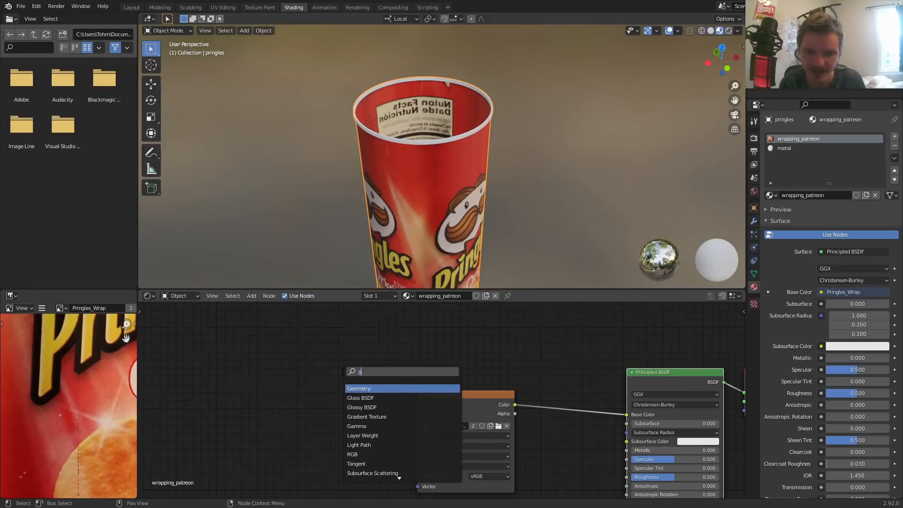
key(Return)
click(271, 340)
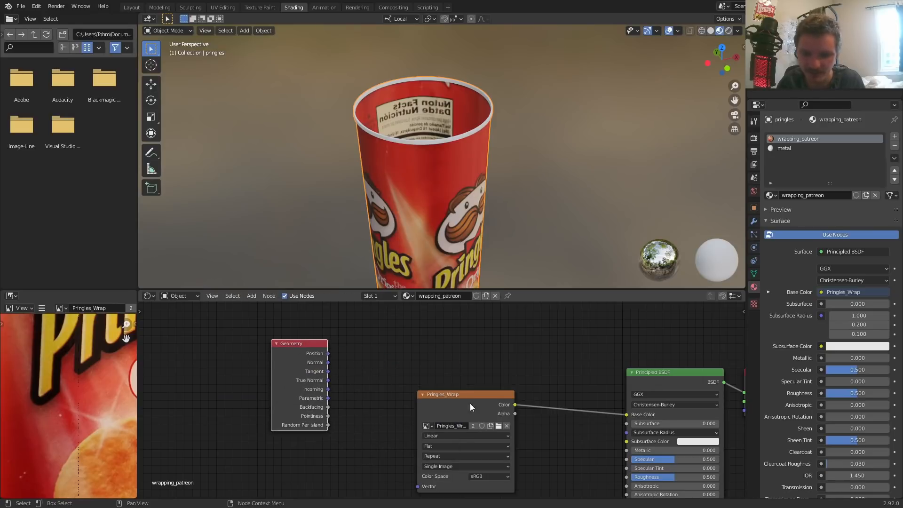
Make room beside the Pringles_Wrap node and insert a MixRGB node between it and the Principled BSDF
drag(470, 402, 403, 408)
key(shift+a)
click(425, 371)
text(mix)
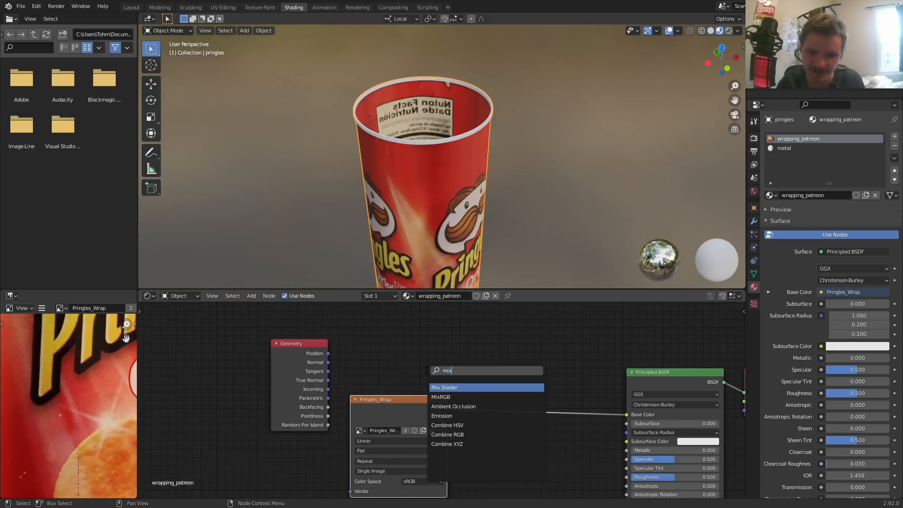
key(Down)
key(Return)
click(528, 375)
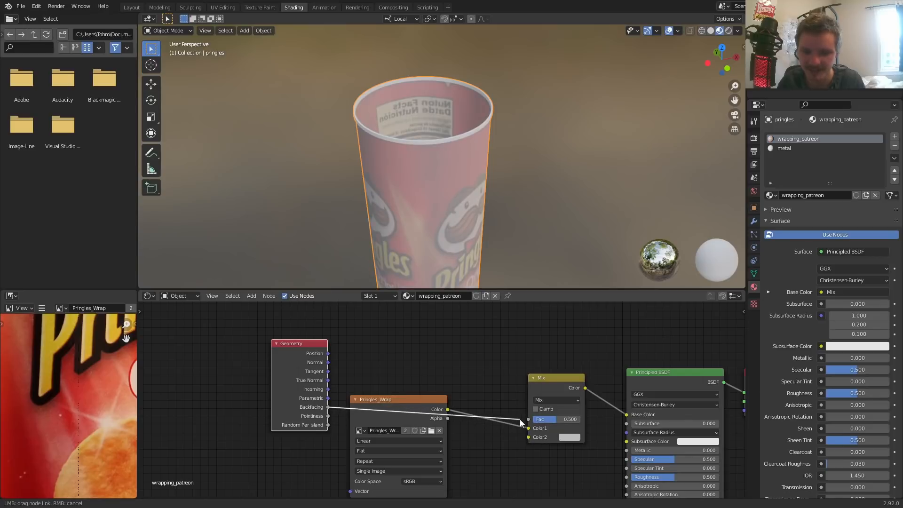
Connect the Geometry node's Backfacing output to the Mix node's Fac and move the Pringles_Wrap node clear of the link
drag(520, 419, 532, 422)
drag(376, 414, 372, 449)
scroll(439, 165, down, 3)
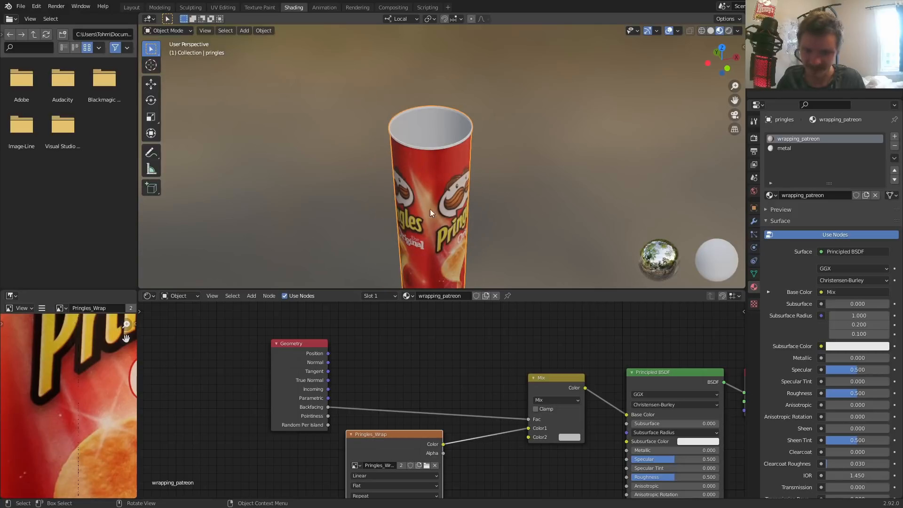
middle_drag(430, 209, 435, 199)
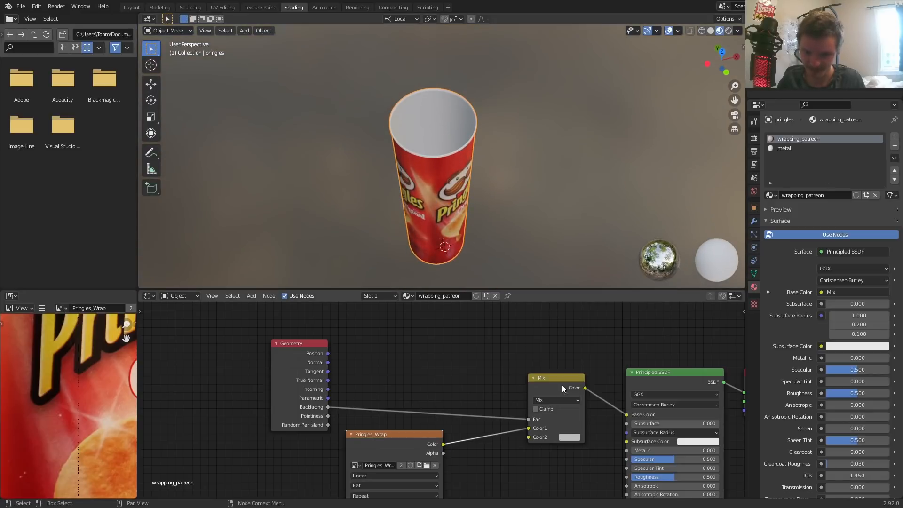
Try a green Color2 on the Mix node for the inside of the can
click(571, 436)
click(566, 439)
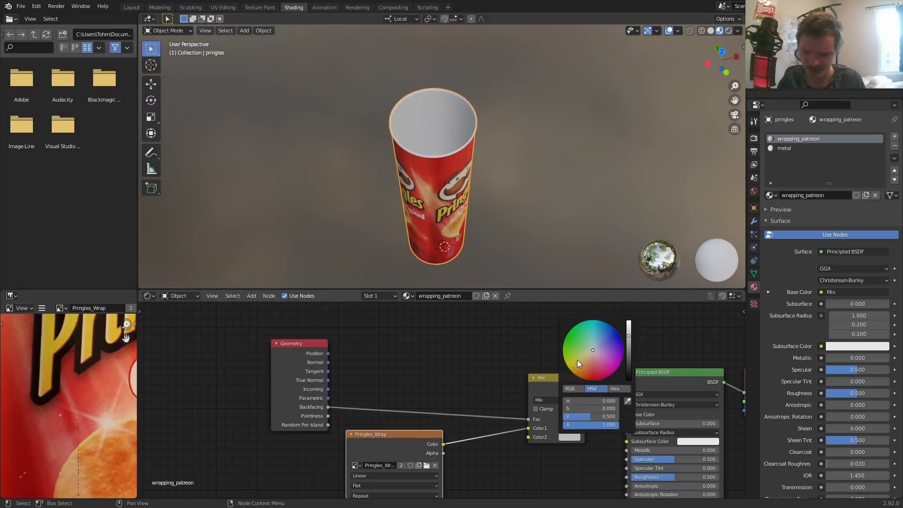
drag(596, 372, 567, 340)
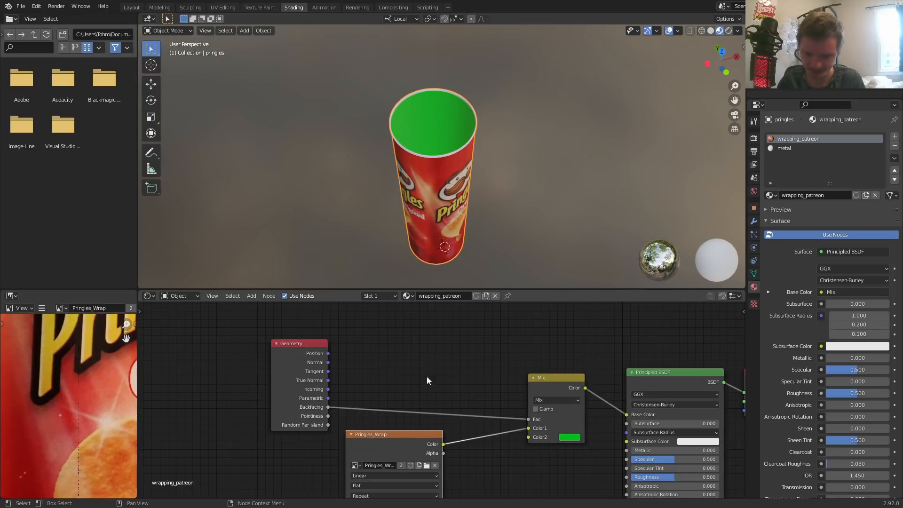
Delete the Mix node, move the Principled BSDF closer to the texture, and link Pringles_Wrap's Color to its Base Color
middle_drag(521, 389, 454, 330)
click(481, 332)
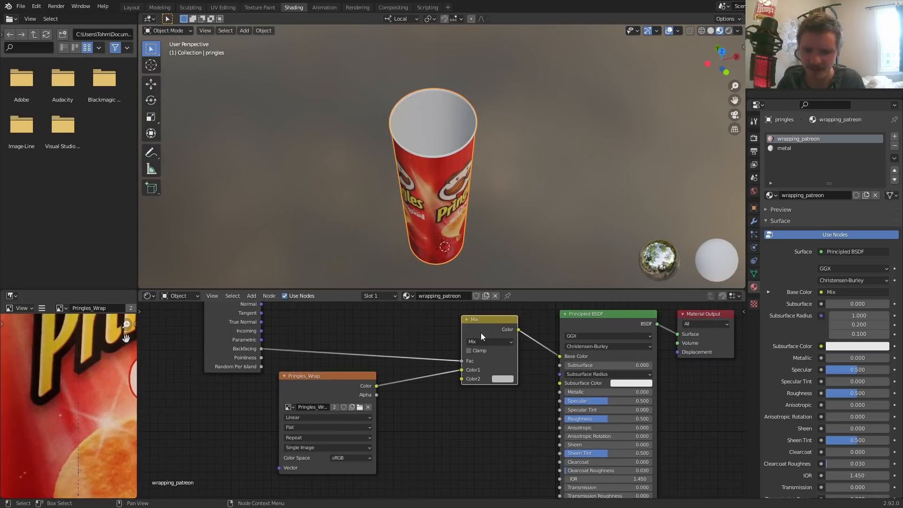
key(x)
drag(577, 317, 448, 374)
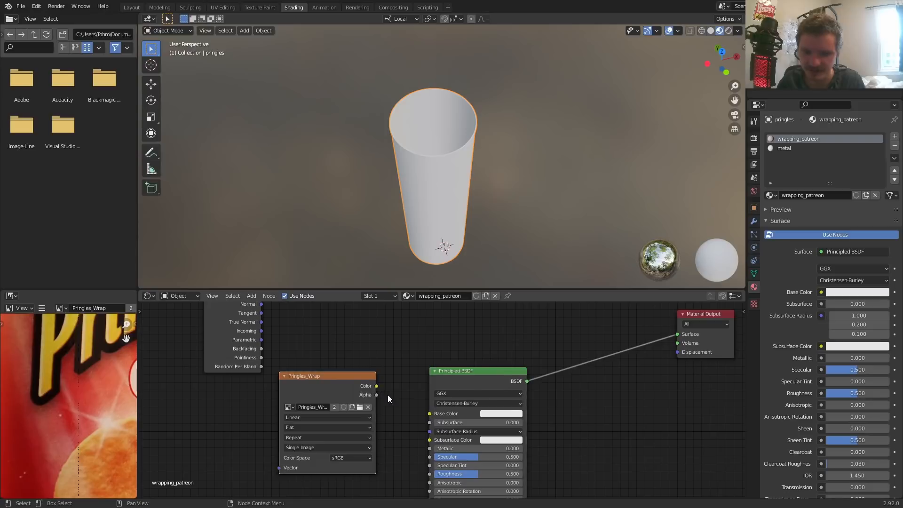
drag(430, 413, 380, 388)
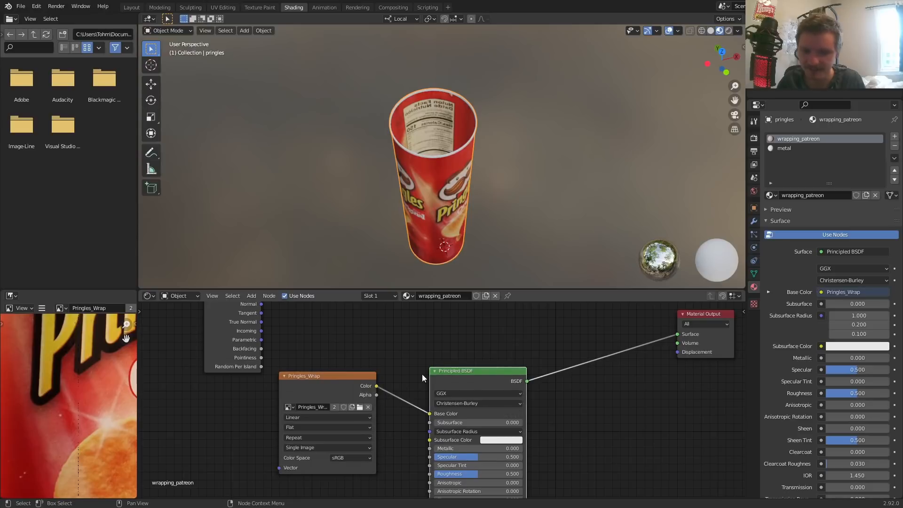
Insert a Mix Shader between the Principled BSDF and Material Output, driving its Fac with the Geometry node's Backfacing output
middle_drag(423, 374, 410, 395)
key(shift+a)
click(480, 369)
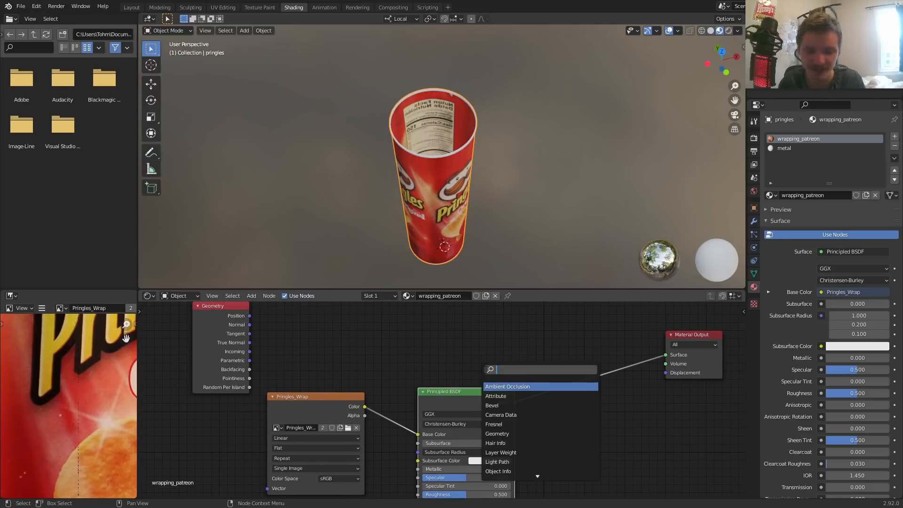
text(mix)
key(Return)
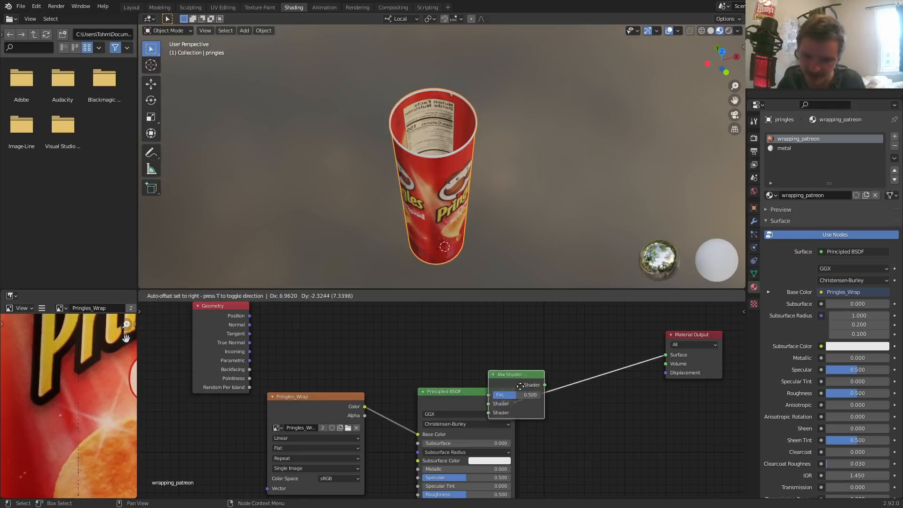
click(566, 365)
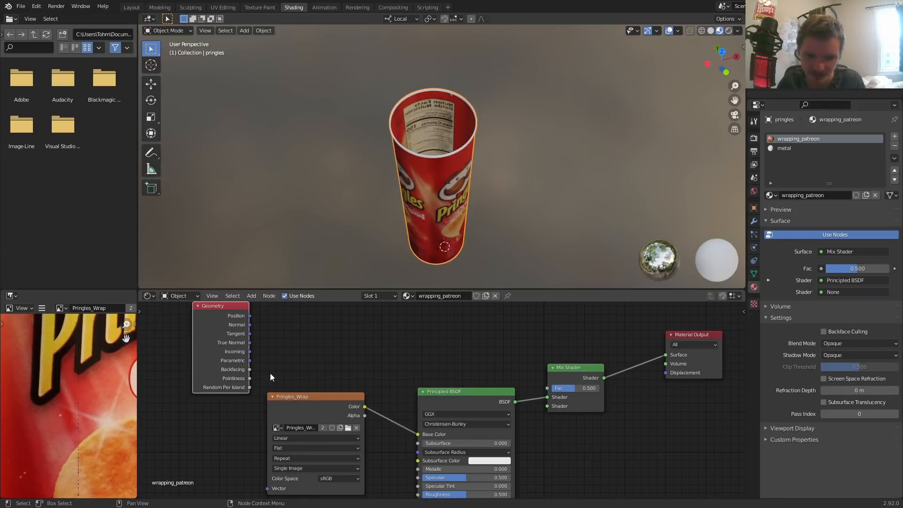
drag(249, 369, 547, 388)
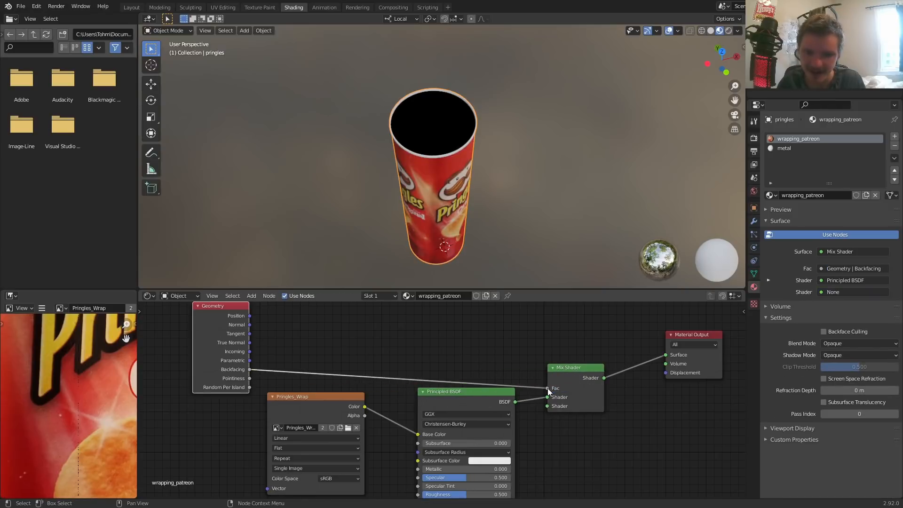
Duplicate the Principled BSDF and place the copy beside the original, below the Mix Shader
middle_drag(476, 428, 475, 406)
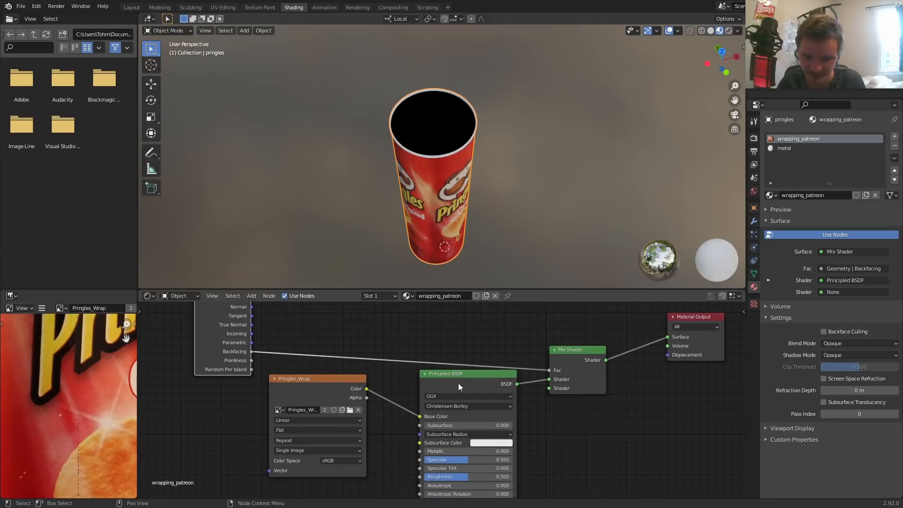
key(shift+d)
click(491, 404)
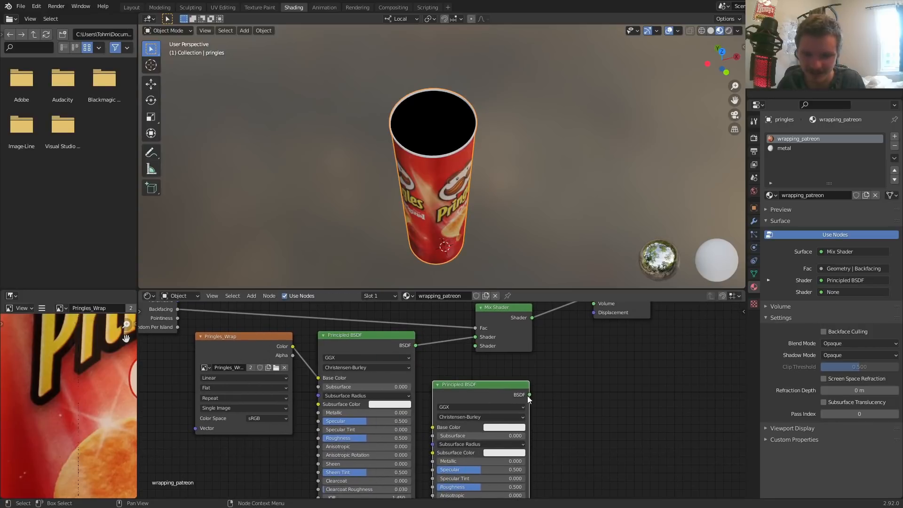
Connect the second Principled BSDF to the Mix Shader's second shader input and switch the viewport to rendered shading
drag(474, 348, 473, 347)
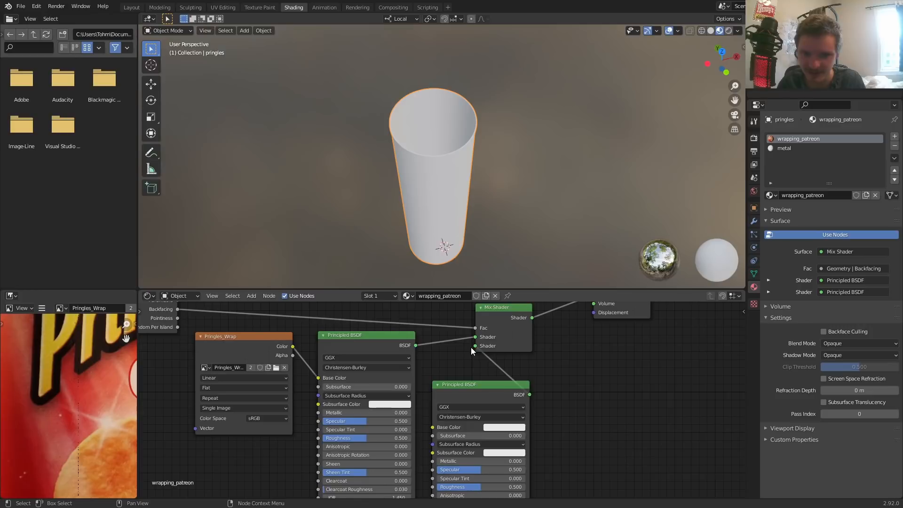
middle_drag(424, 182, 416, 202)
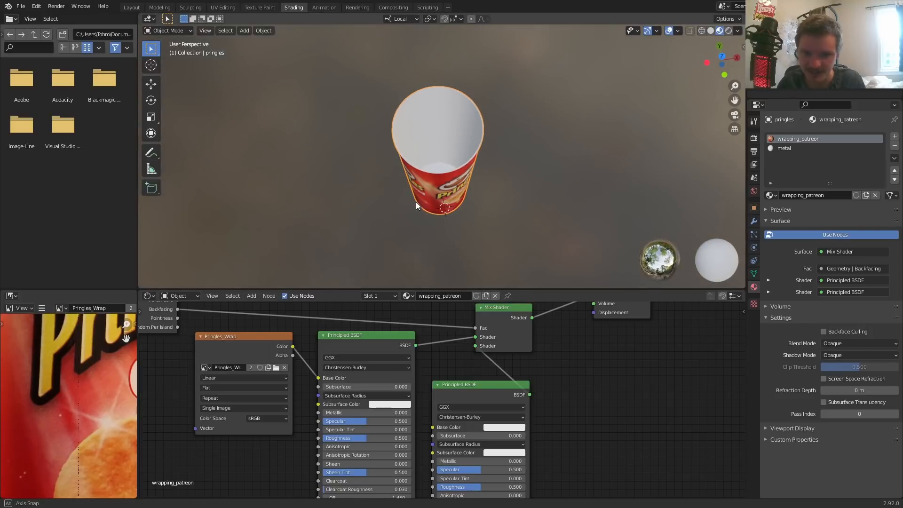
click(729, 31)
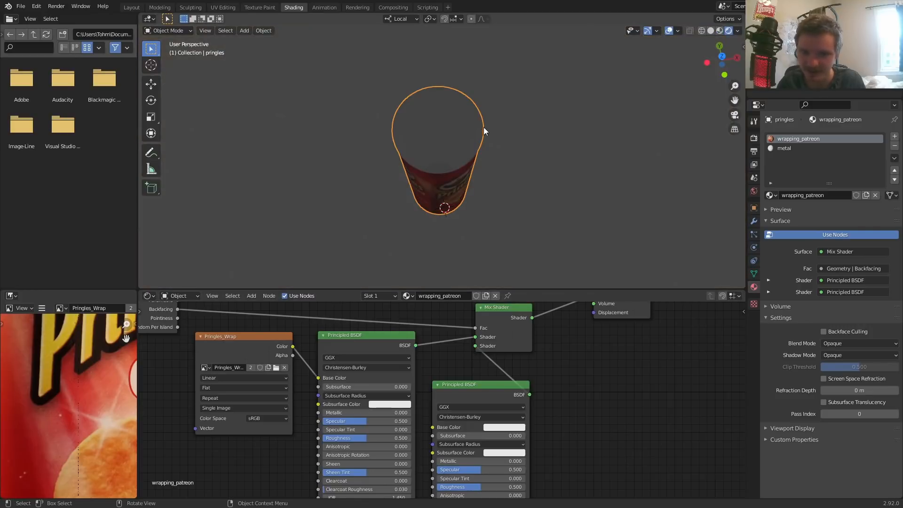
mouse_move(484, 129)
middle_down()
mouse_move(500, 147)
mouse_move(520, 97)
middle_up()
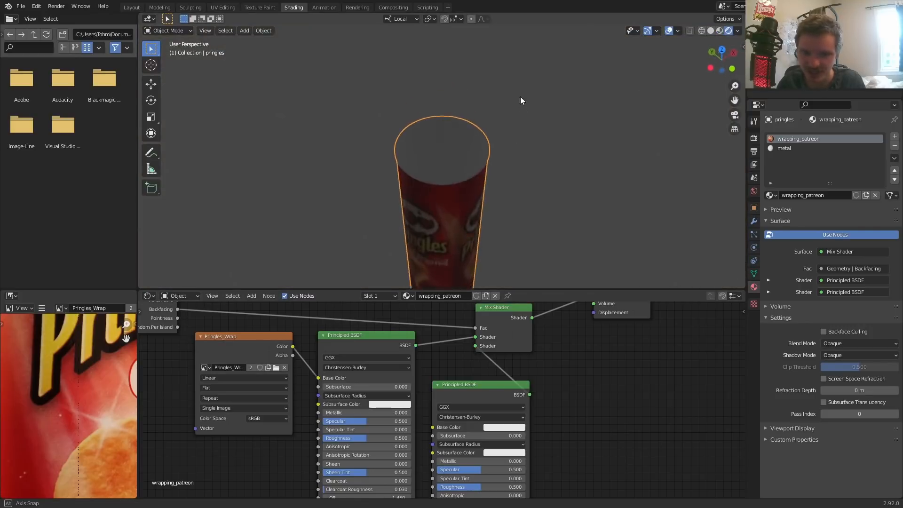
Set the render engine to Cycles with GPU Compute as the device
click(755, 138)
click(840, 137)
click(840, 168)
click(841, 160)
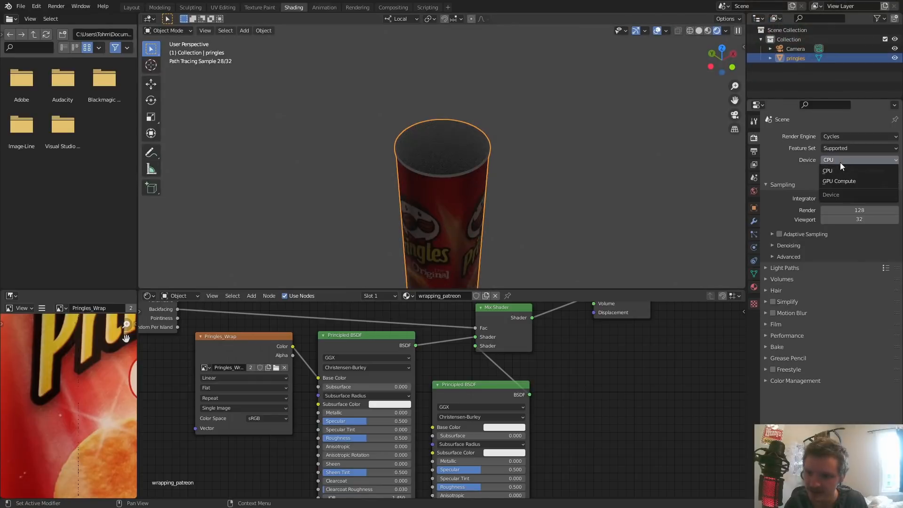
click(837, 181)
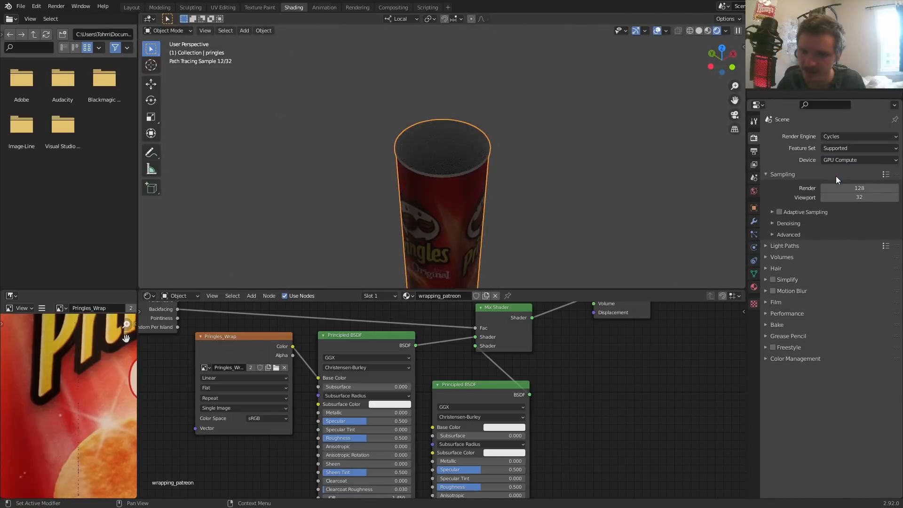
click(843, 138)
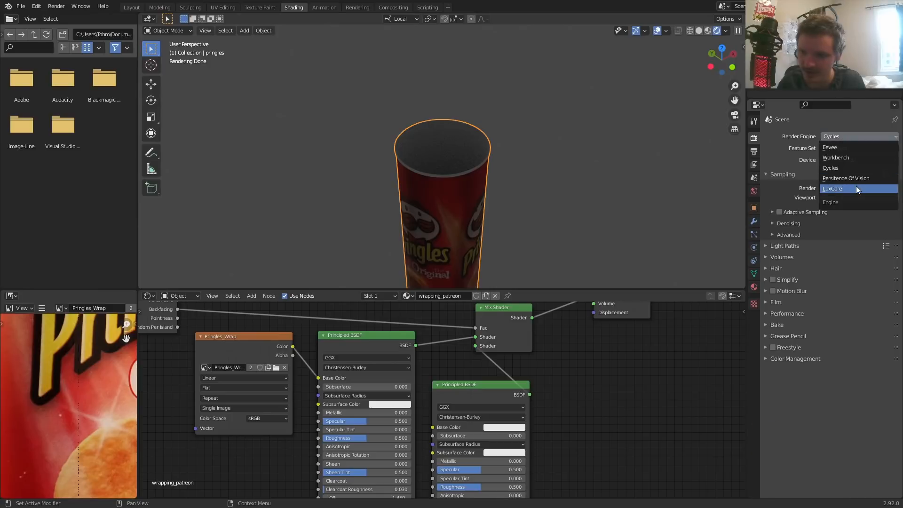
Use an Environment Texture as the world color and load leadenhall_market_2k.hdr from the HDRIs folder
middle_drag(551, 164, 380, 230)
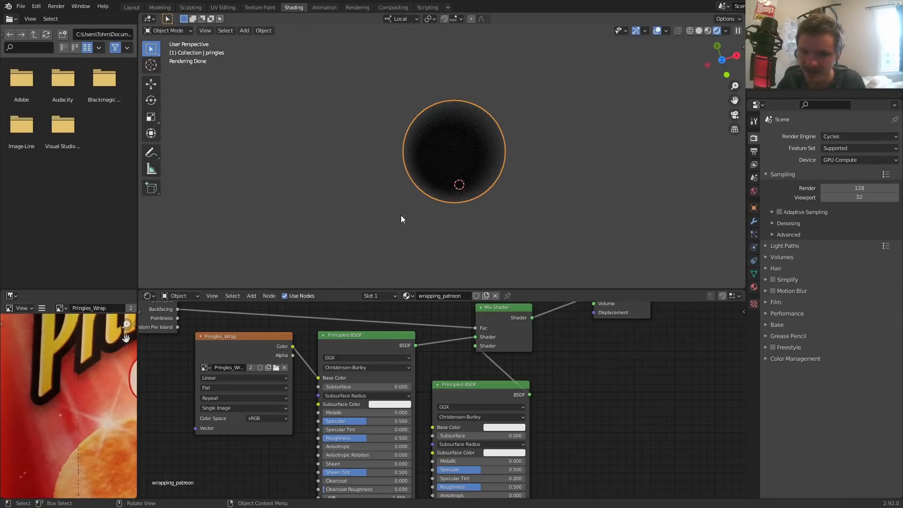
middle_drag(417, 199, 465, 120)
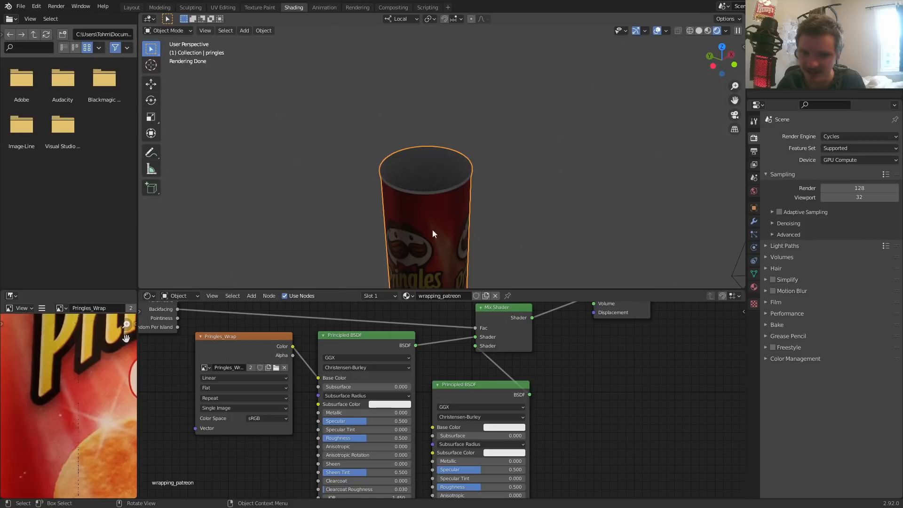
shift+middle_drag(433, 234, 453, 78)
click(753, 191)
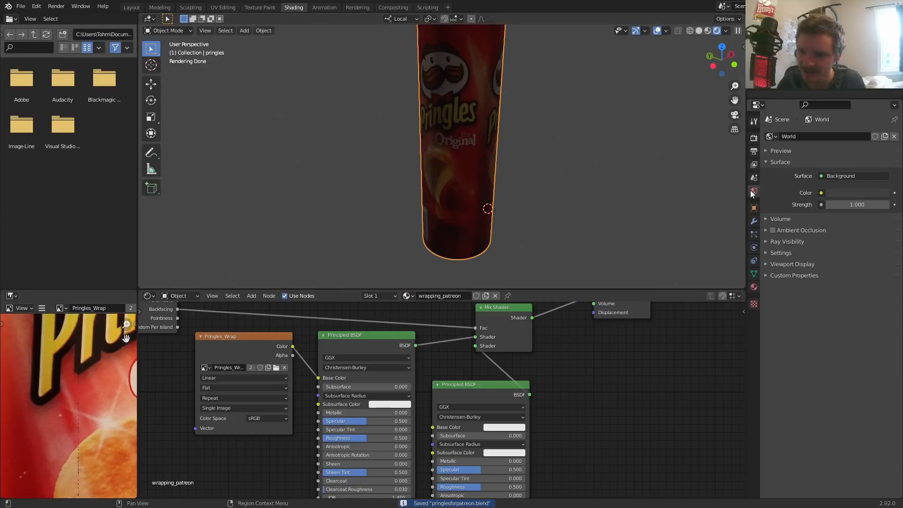
click(818, 195)
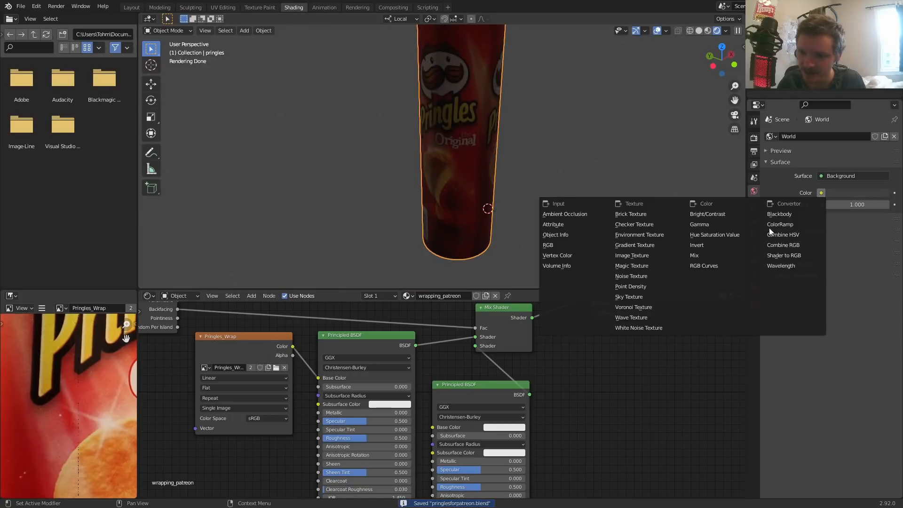
click(651, 232)
click(871, 205)
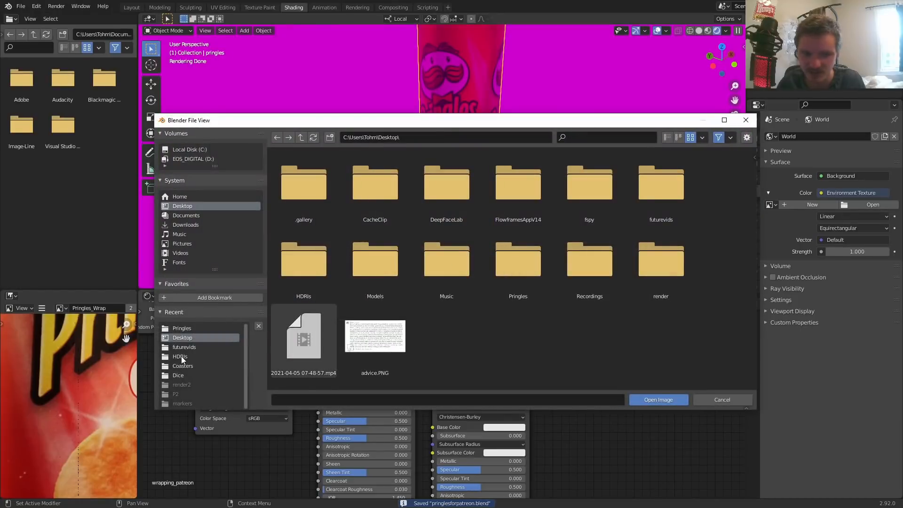
click(182, 356)
double_click(329, 255)
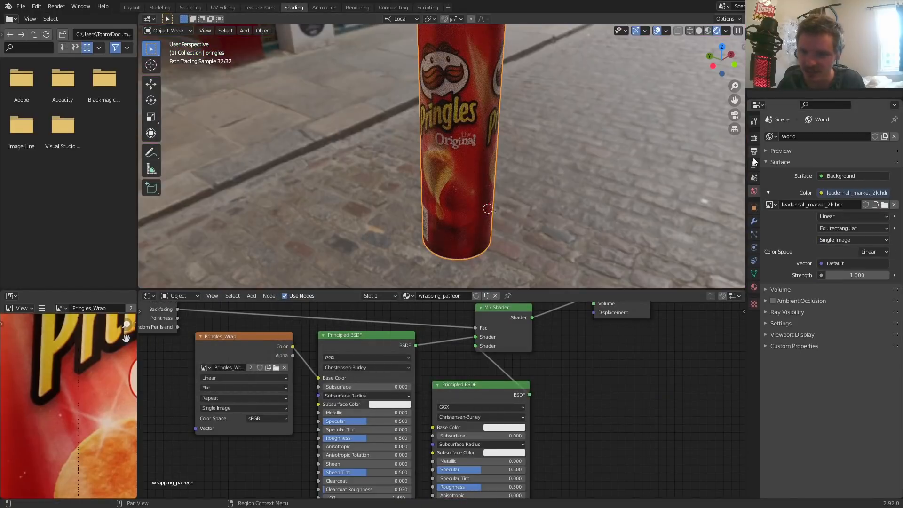
Make the render's film background transparent and save the file
click(754, 138)
click(777, 302)
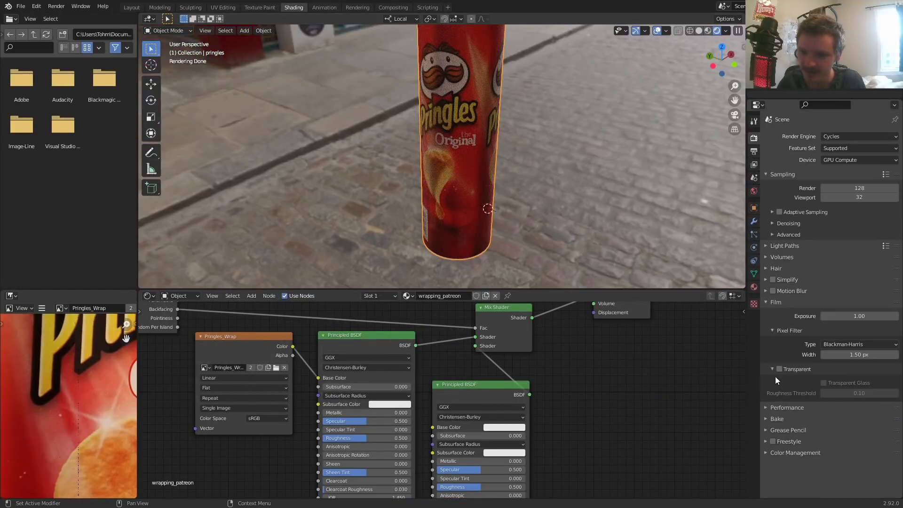
click(779, 370)
click(778, 302)
scroll(548, 151, down, 2)
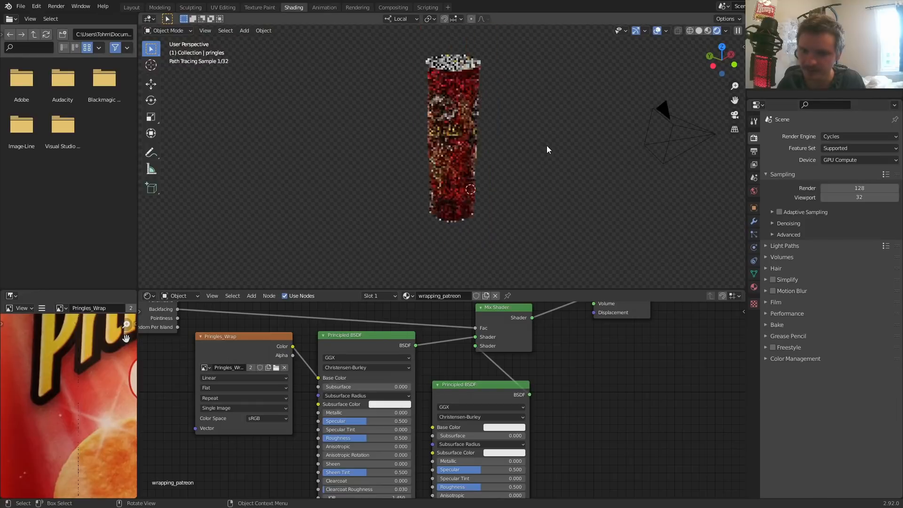
scroll(547, 150, up, 2)
mouse_move(456, 109)
middle_down()
mouse_move(422, 151)
mouse_move(418, 176)
middle_up()
mouse_move(433, 130)
middle_down()
mouse_move(445, 44)
mouse_move(458, 115)
middle_up()
key(ctrl+s)
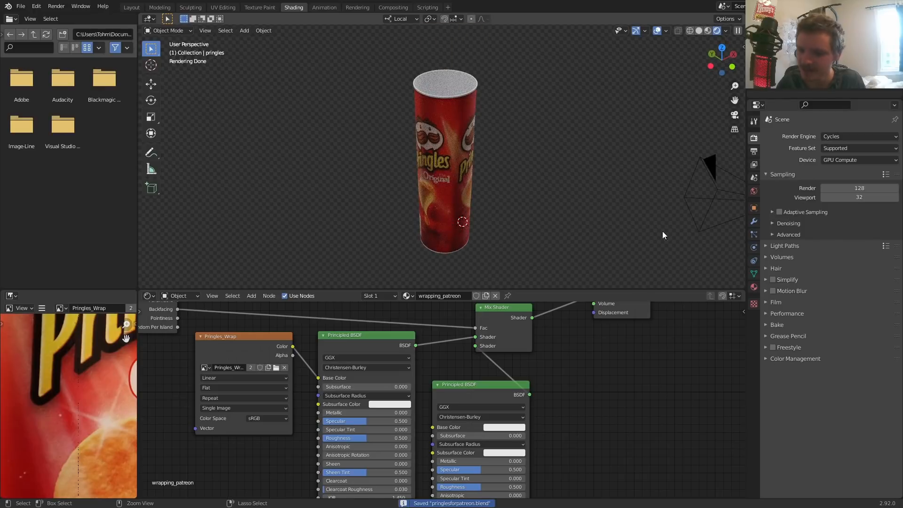
Open the can's metal material and select the faces assigned to it to check its coverage
click(754, 287)
click(784, 148)
mouse_move(492, 384)
middle_down()
mouse_move(455, 406)
mouse_move(485, 405)
mouse_move(414, 416)
middle_up()
scroll(507, 110, up, 4)
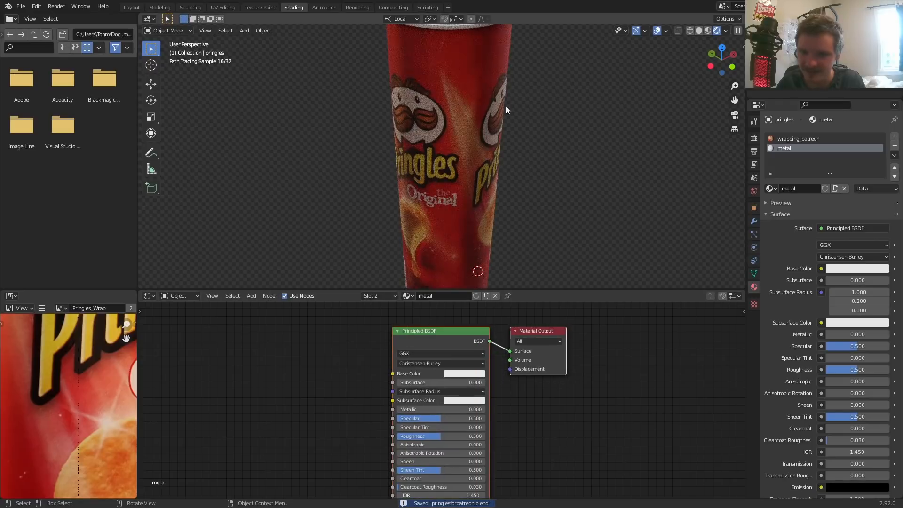
scroll(461, 210, down, 4)
key(Tab)
key(alt+a)
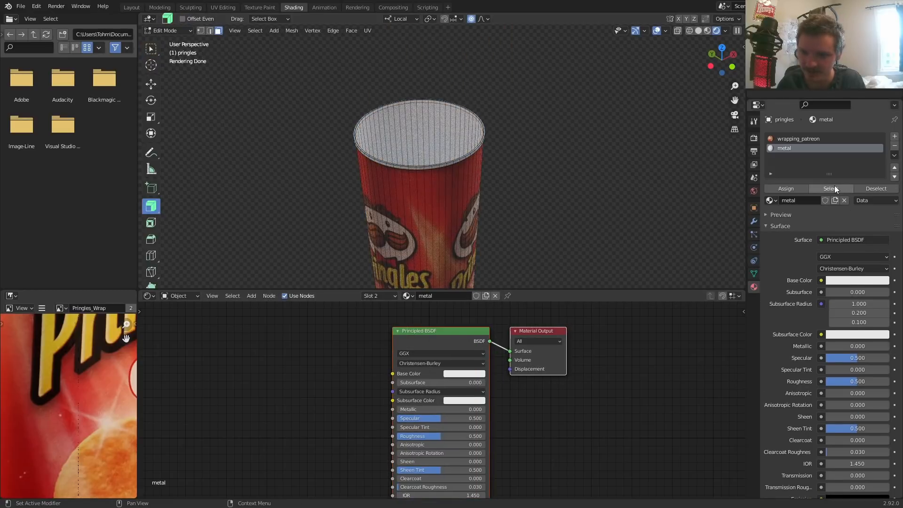
click(832, 189)
scroll(447, 141, down, 4)
mouse_move(446, 141)
middle_down()
mouse_move(449, 96)
mouse_move(448, 244)
middle_up()
key(Tab)
scroll(451, 140, up, 4)
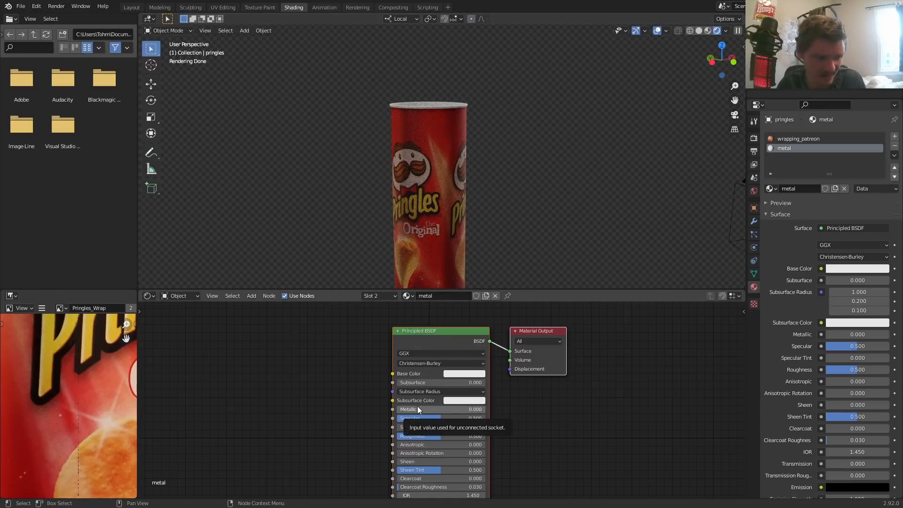
Set the metal material's Metallic to 1.000 and its Roughness to 0.4
drag(417, 409, 485, 409)
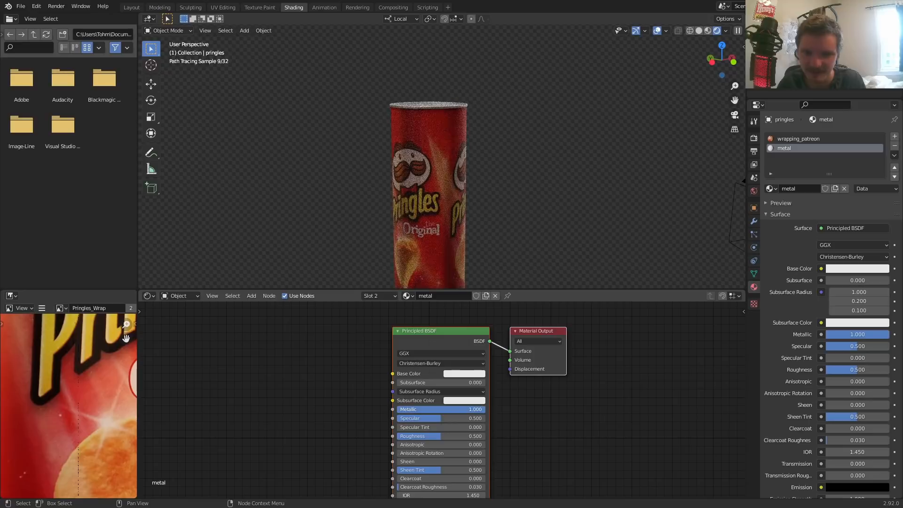
mouse_move(388, 185)
middle_down()
mouse_move(385, 255)
mouse_move(400, 114)
mouse_move(433, 85)
middle_up()
mouse_move(417, 436)
mouse_down()
mouse_move(376, 436)
mouse_move(426, 436)
mouse_move(418, 436)
mouse_up()
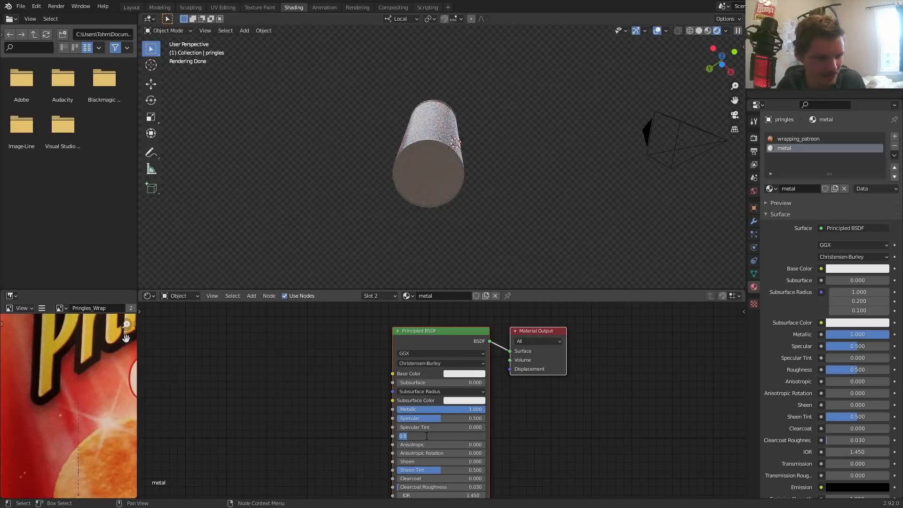
text(0.4)
key(Return)
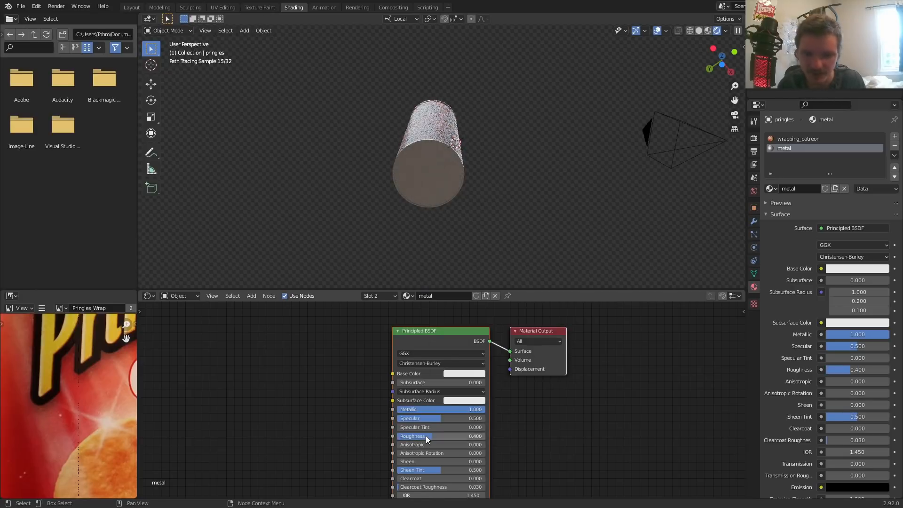
mouse_move(407, 234)
middle_down()
mouse_move(456, 188)
mouse_move(448, 77)
mouse_move(464, 242)
mouse_move(435, 116)
mouse_move(455, 223)
mouse_move(472, 148)
mouse_move(480, 184)
middle_up()
scroll(472, 148, up, 3)
scroll(467, 141, down, 5)
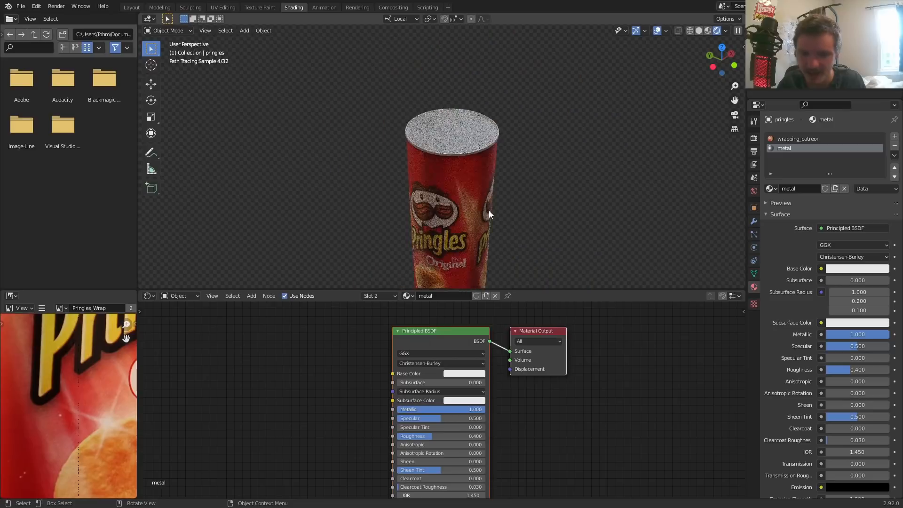
Try a different roughness on the wrapping_patreon shader that carries the Pringles_Wrap texture, and undo it
click(777, 139)
middle_drag(365, 442, 396, 349)
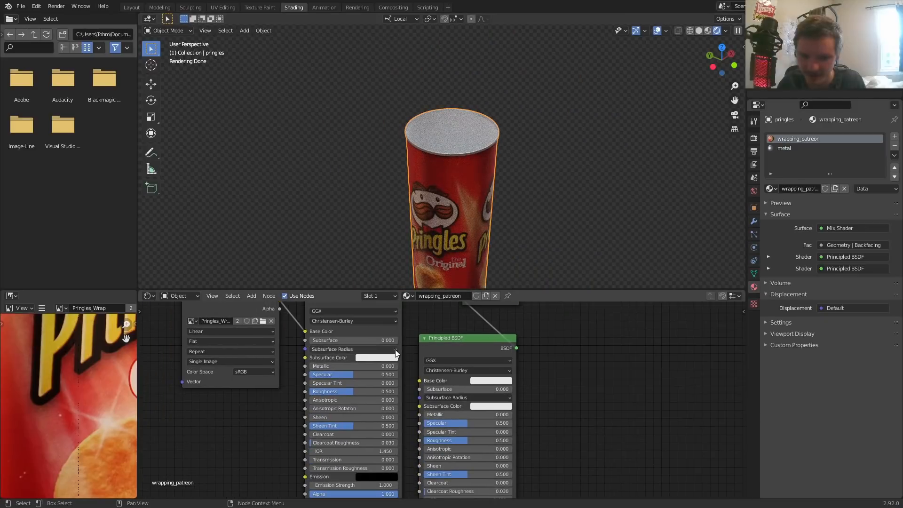
drag(352, 391, 375, 392)
key(ctrl+z)
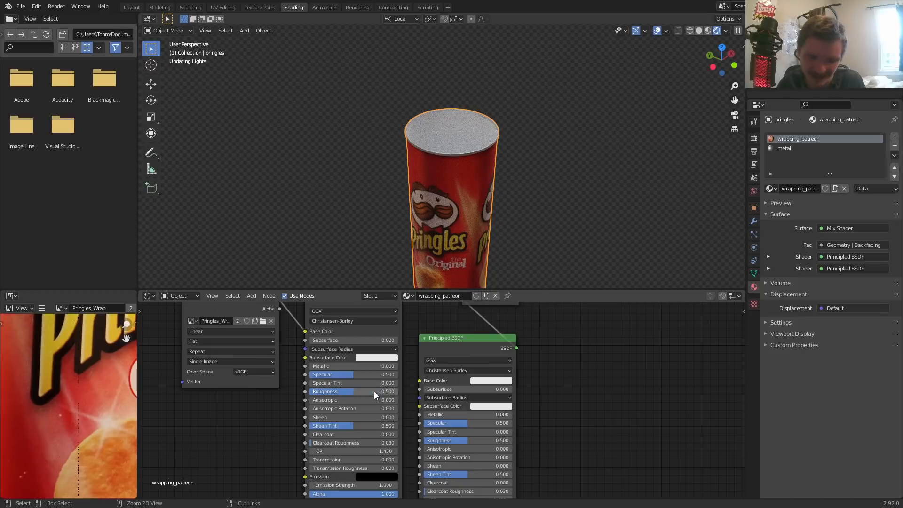
middle_drag(297, 361, 406, 362)
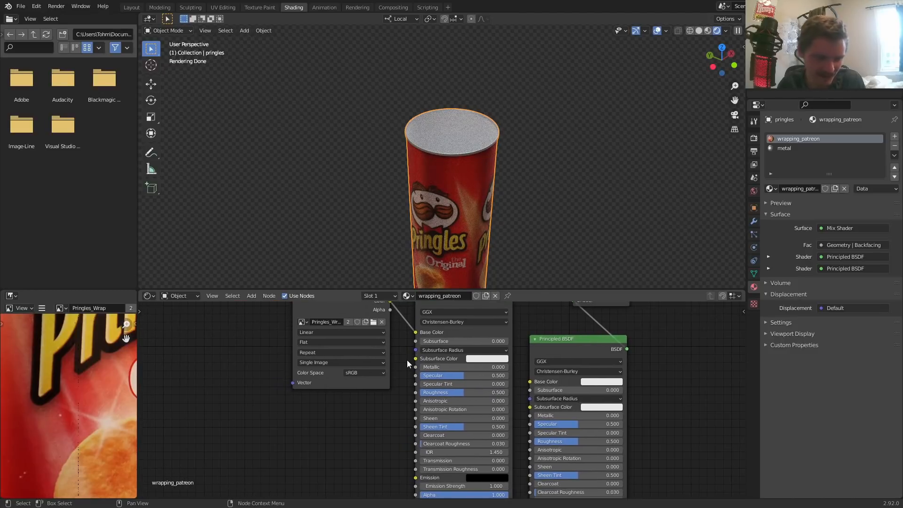
scroll(489, 141, down, 2)
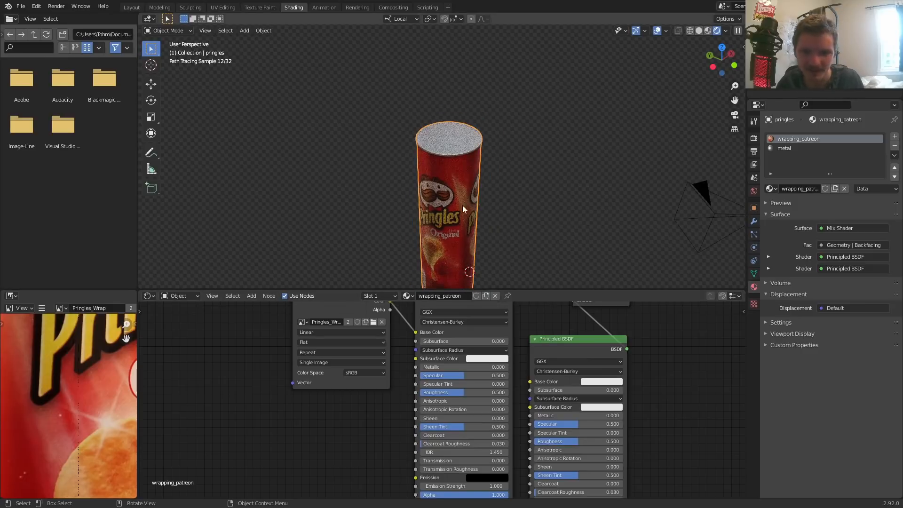
Darken the metal material's base color to an HSV value of about 0.506 and save the file
click(784, 148)
scroll(455, 125, up, 8)
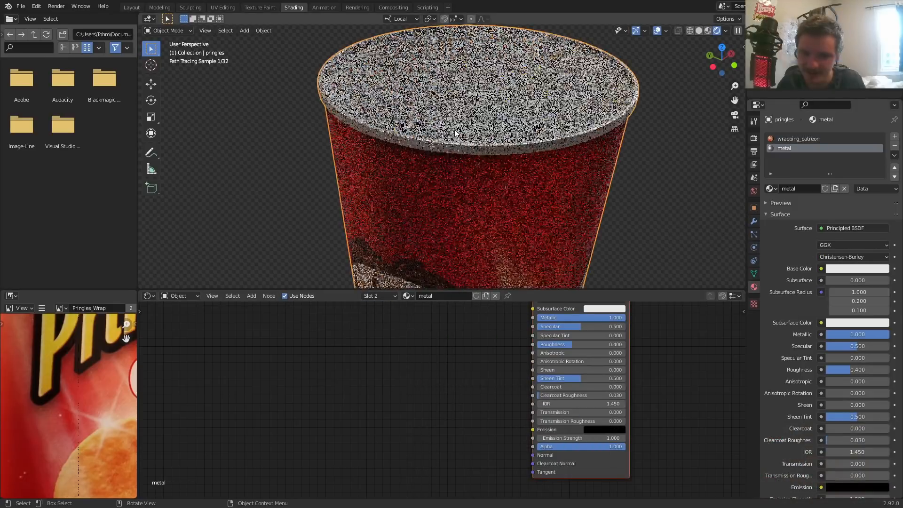
middle_drag(619, 305, 564, 423)
click(554, 400)
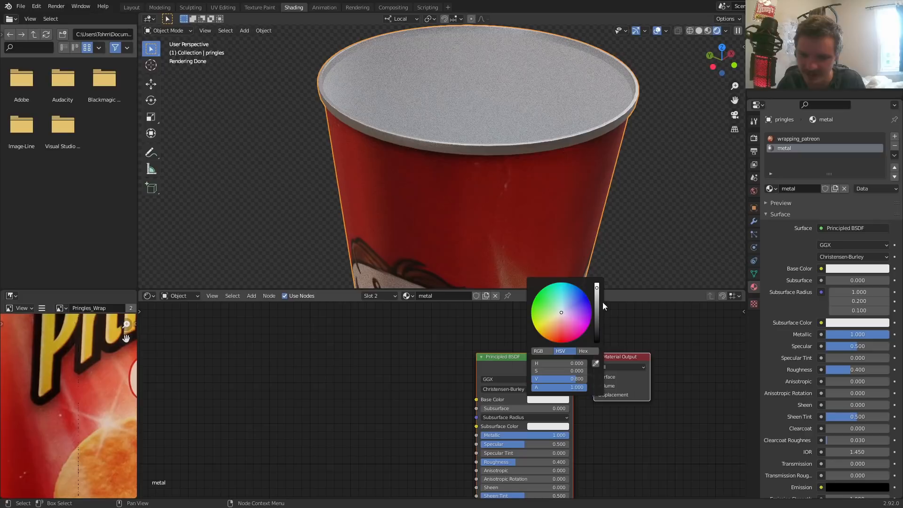
click(596, 298)
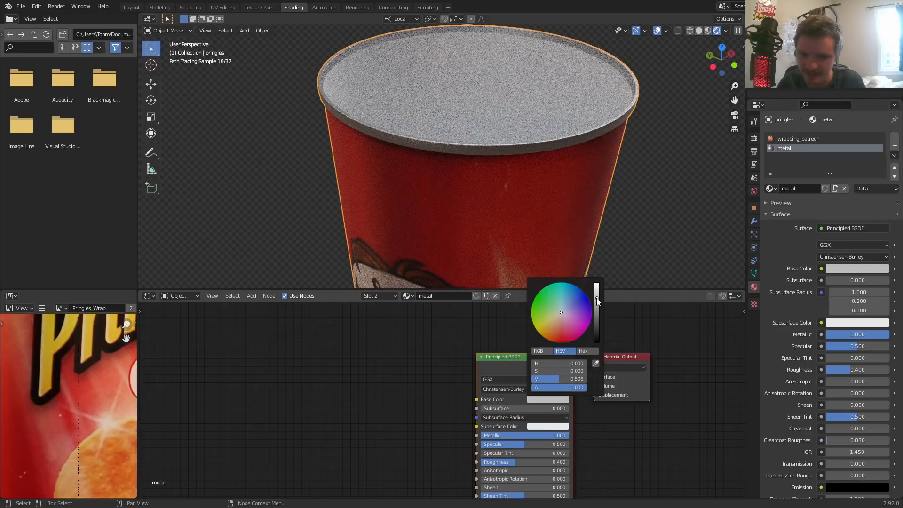
scroll(499, 174, down, 8)
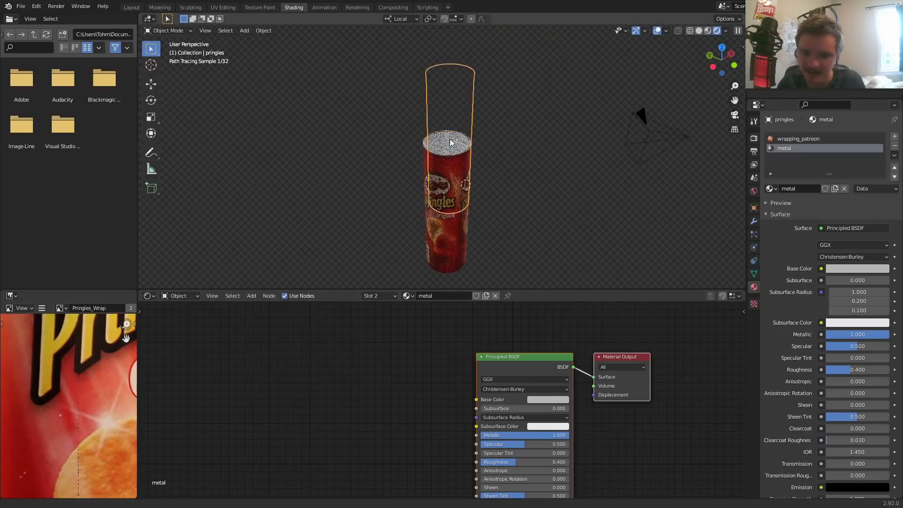
middle_drag(449, 139, 460, 94)
scroll(456, 113, up, 5)
middle_drag(441, 209, 431, 178)
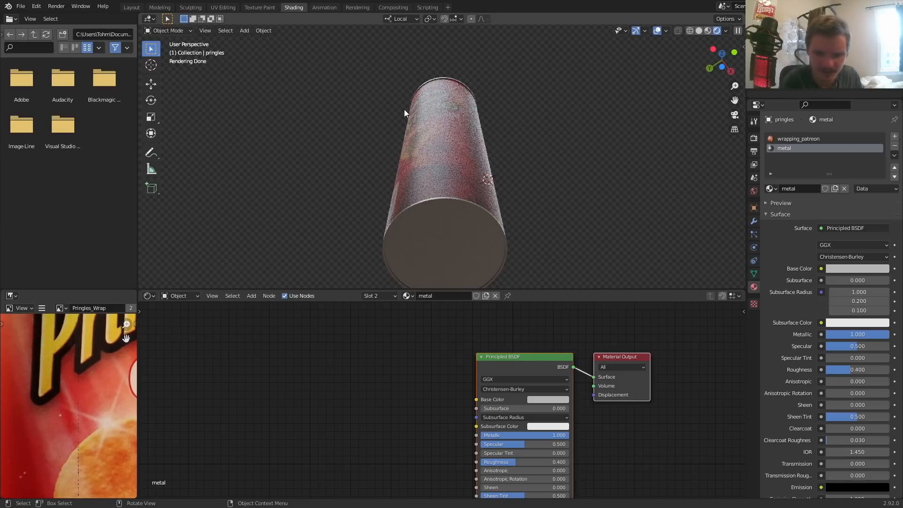
key(ctrl+s)
Try an Anisotropic value of 1.000 on the metal material, check the can's base, and undo the change
drag(507, 471, 569, 471)
middle_drag(451, 266, 422, 168)
scroll(421, 189, up, 3)
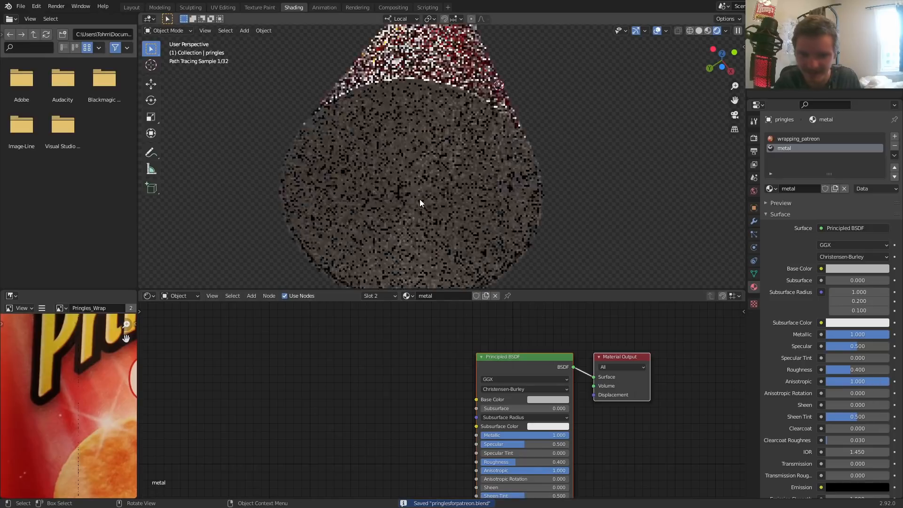
key(ctrl+z)
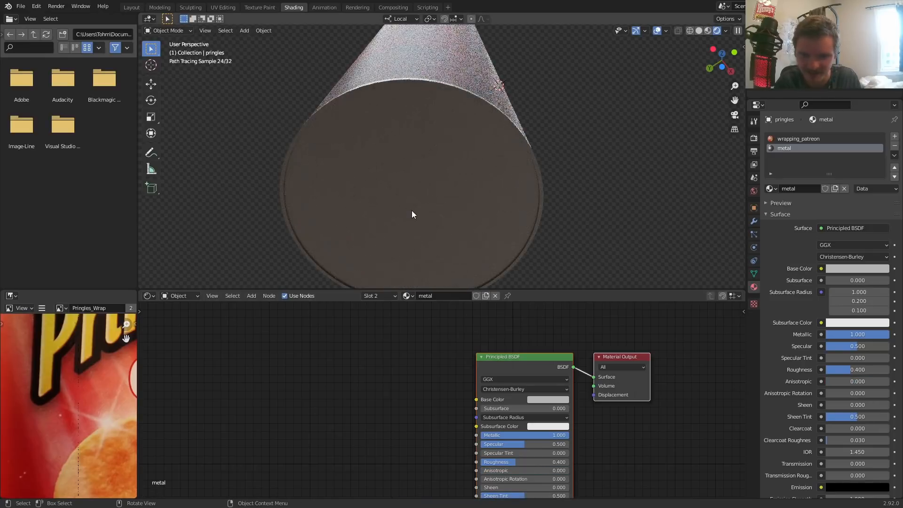
scroll(414, 214, down, 3)
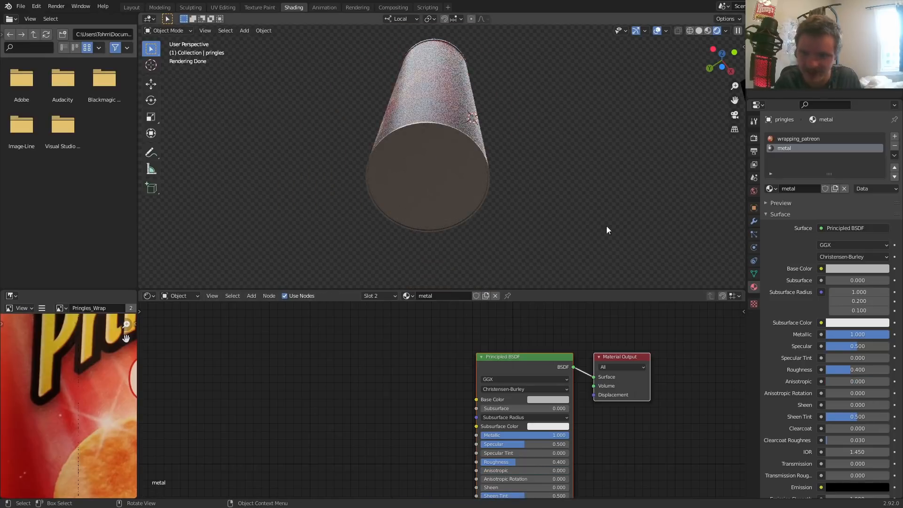
Add a third material slot to the can and fill it with a single-user copy of metal named metal_shiny
click(895, 136)
click(770, 188)
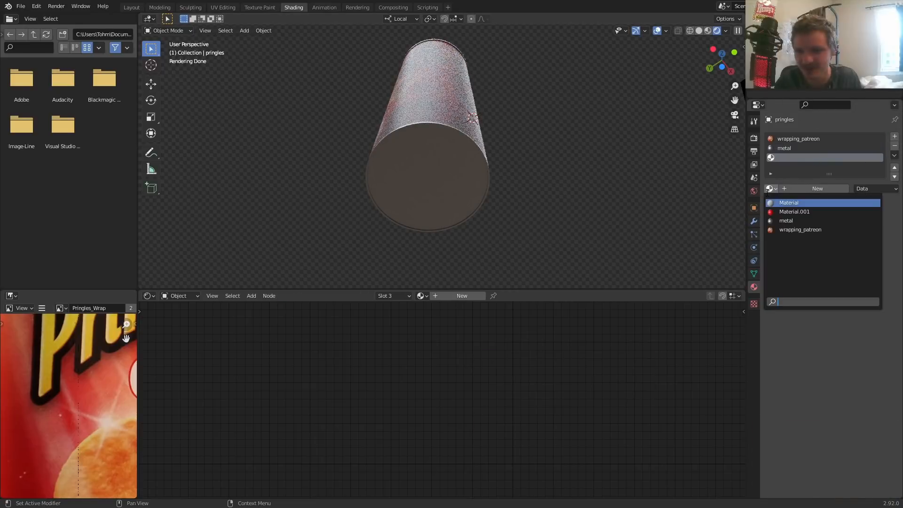
click(787, 220)
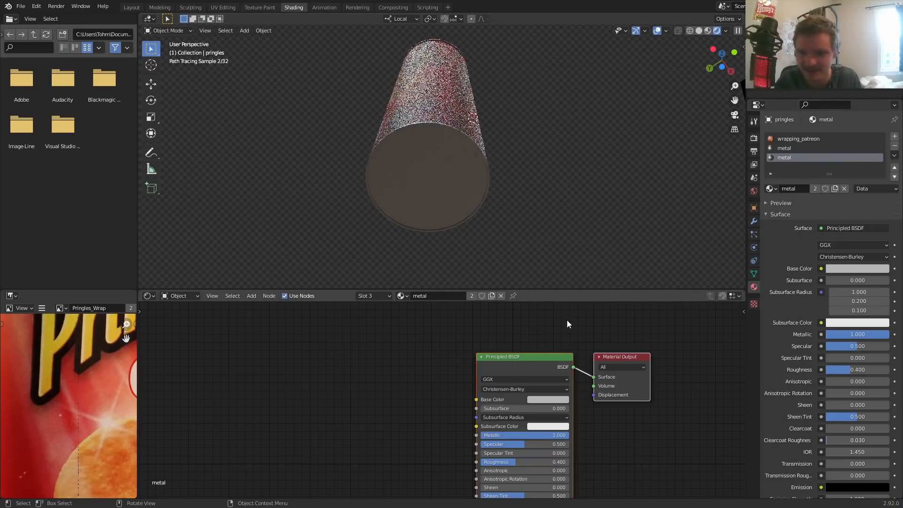
click(472, 296)
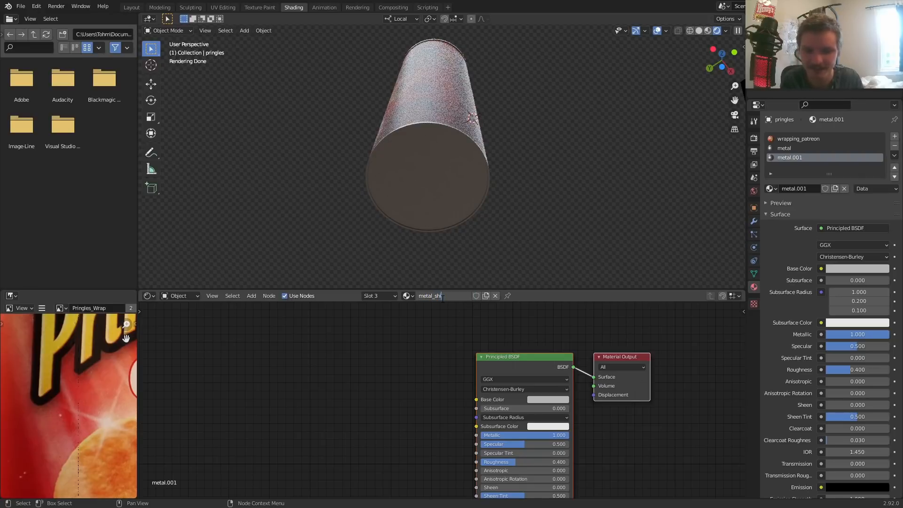
key(Return)
Assign the metal_shiny material to the can's bottom face in Edit Mode and return to Object Mode
key(Tab)
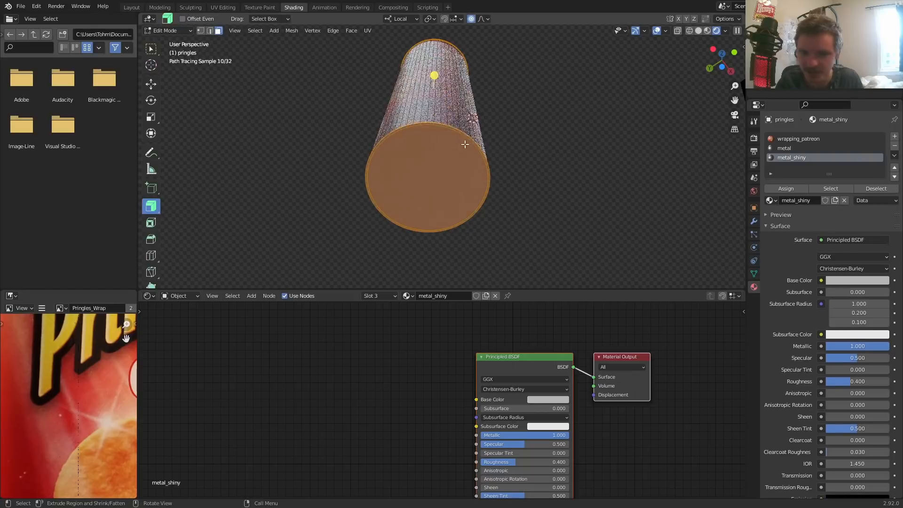
click(525, 163)
click(442, 175)
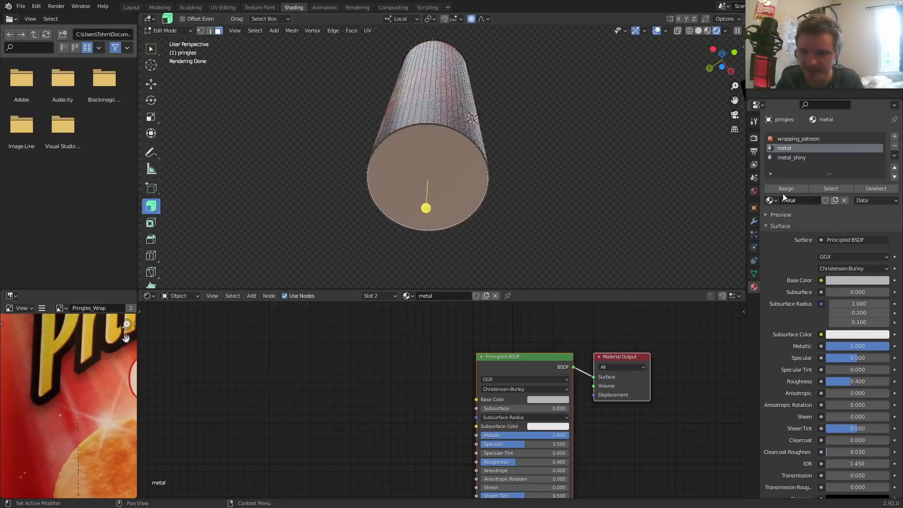
click(792, 157)
click(786, 188)
key(Tab)
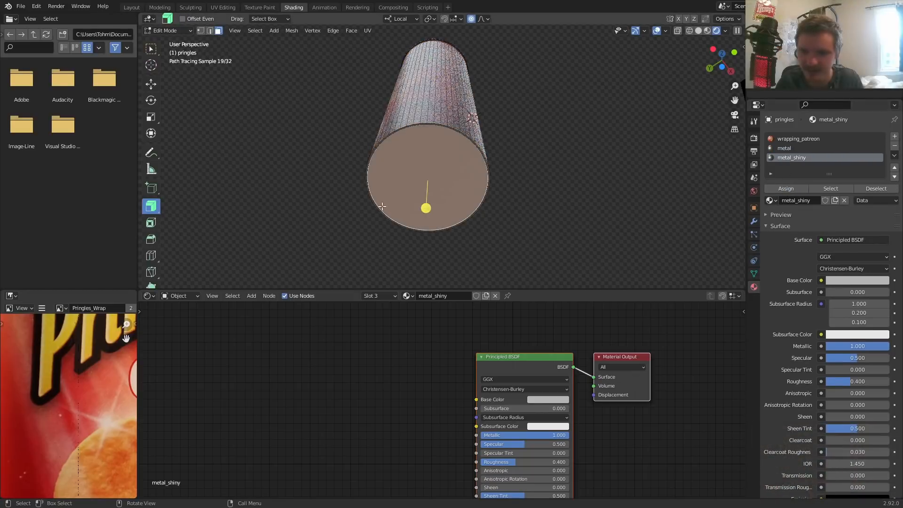
Try a fully saturated red base color on metal_shiny, and undo it
click(545, 399)
click(564, 341)
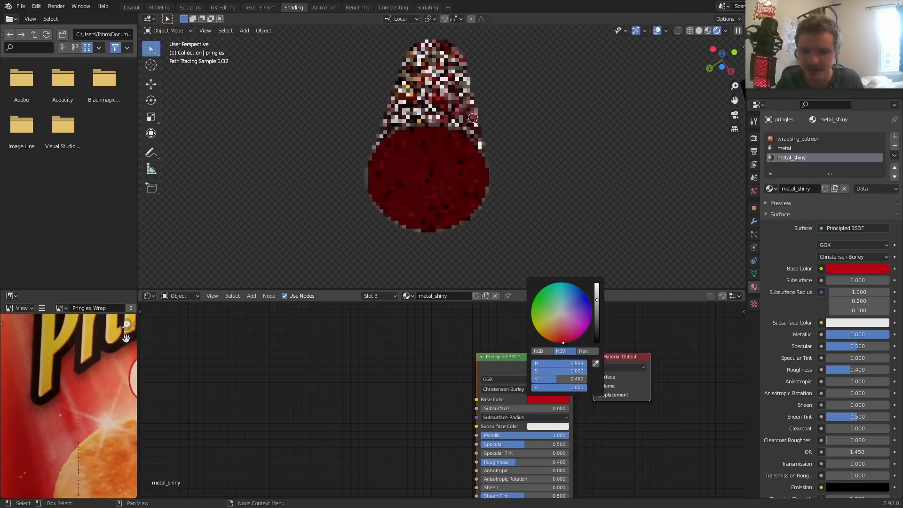
key(ctrl+z)
Set the Roughness of the metal_shiny material to 0.25
middle_drag(515, 377, 448, 321)
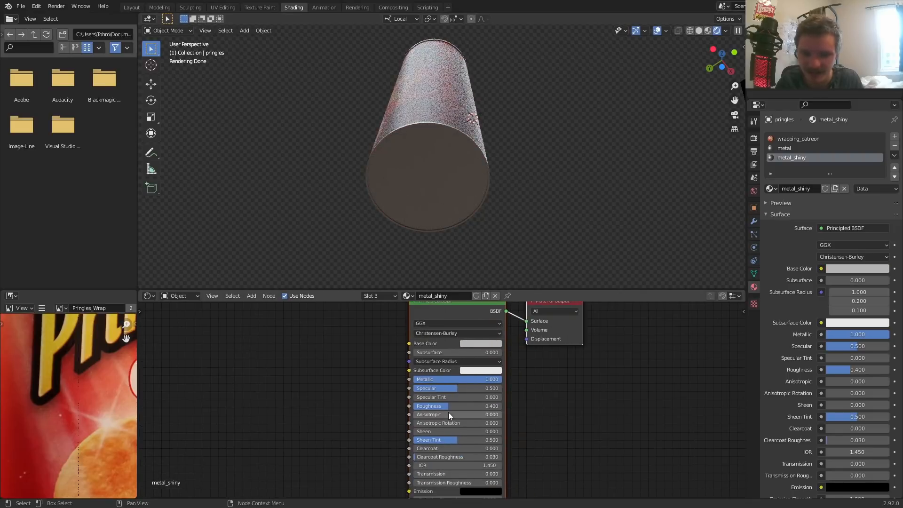
double_click(444, 407)
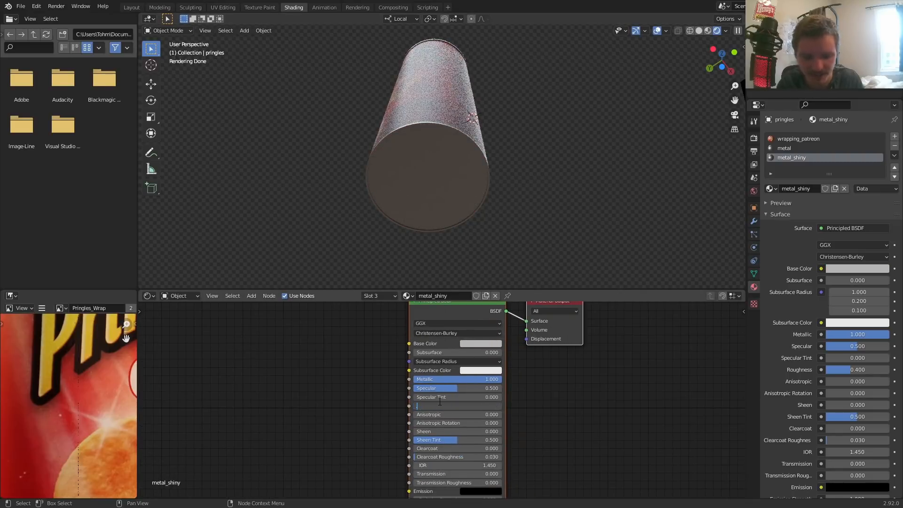
text(0.2)
key(Return)
drag(439, 401, 433, 401)
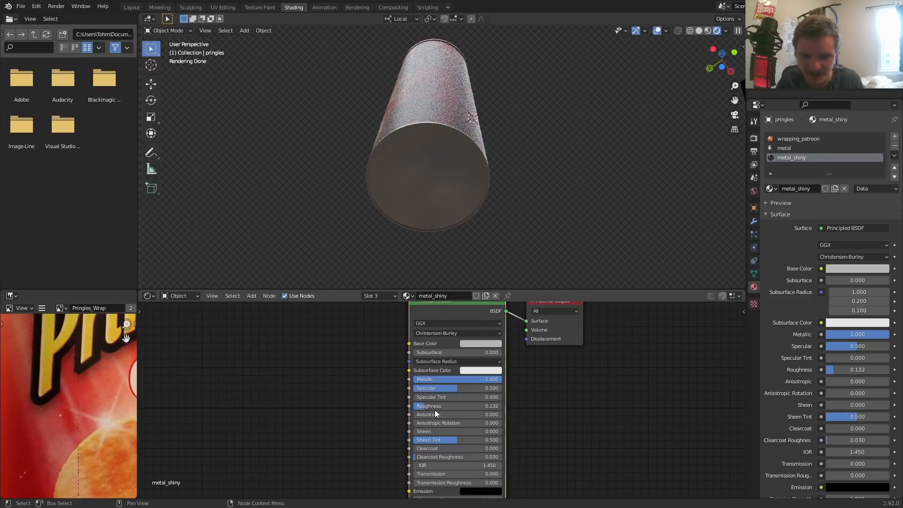
text(5)
key(Return)
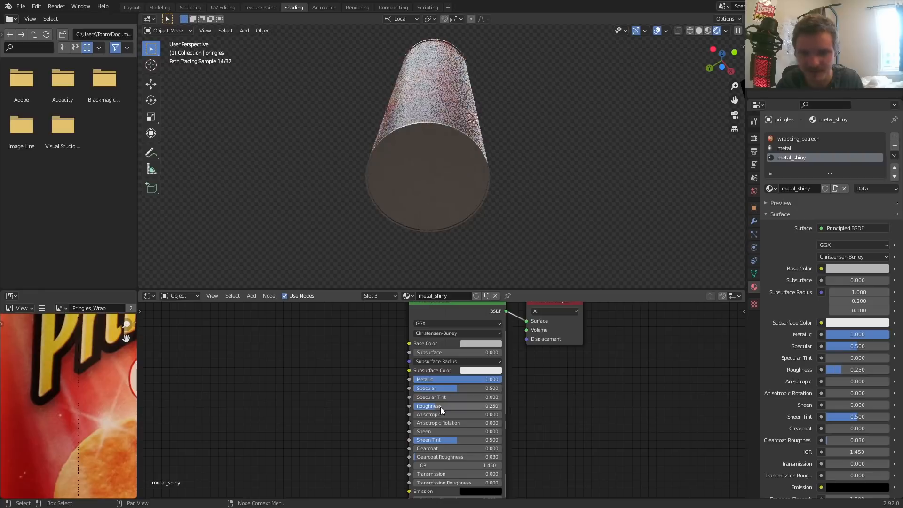
Try rotating the can onto its side to see how its base and wrapping catch the light
click(428, 165)
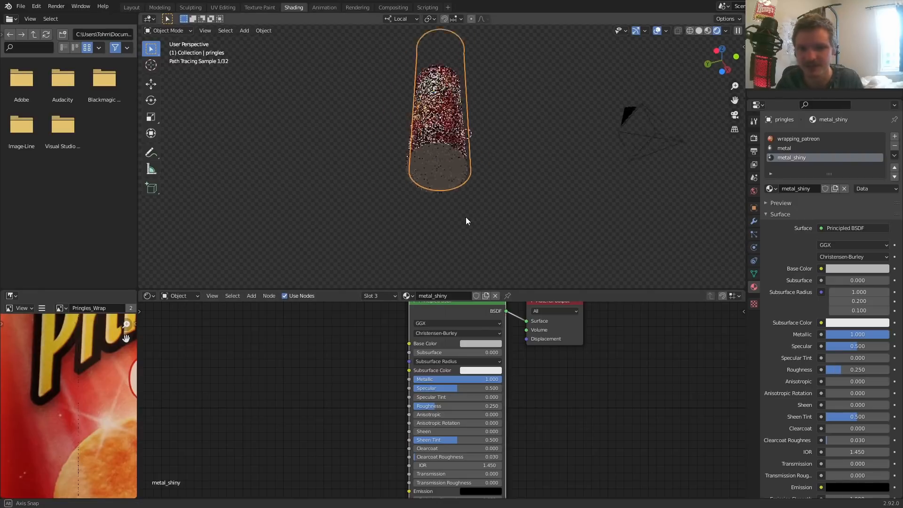
key(r)
click(571, 23)
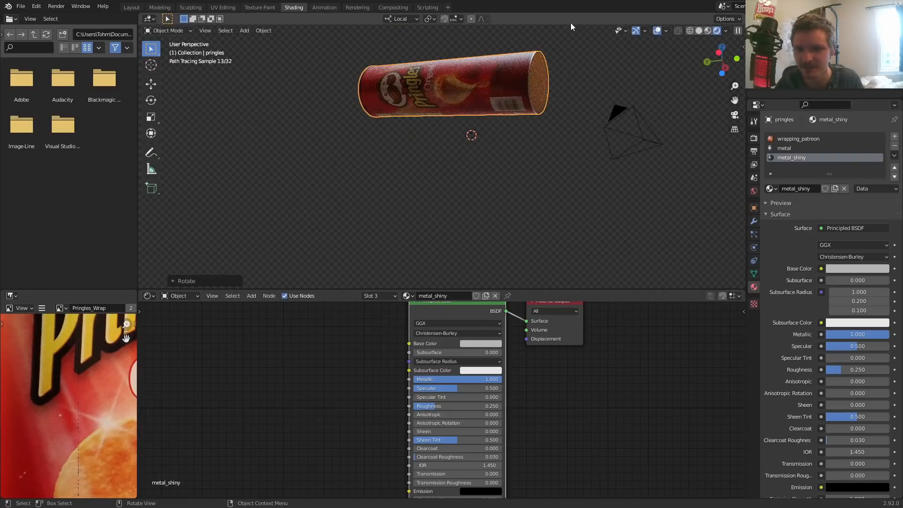
mouse_move(571, 23)
middle_down()
mouse_move(435, 165)
mouse_move(471, 165)
mouse_move(441, 198)
mouse_move(419, 157)
mouse_move(460, 143)
mouse_move(586, 150)
mouse_move(486, 167)
mouse_move(441, 149)
mouse_move(453, 205)
mouse_move(435, 111)
mouse_move(438, 154)
middle_up()
Save the file, and darken the base color of wrapping_patreon's second Principled BSDF, which shades the can's interior
key(ctrl+s)
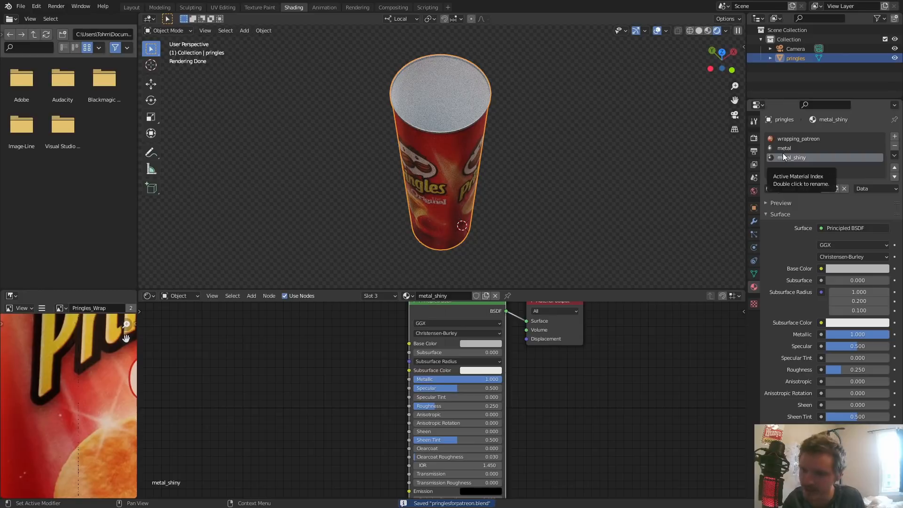
click(789, 138)
middle_drag(404, 402, 414, 369)
click(495, 409)
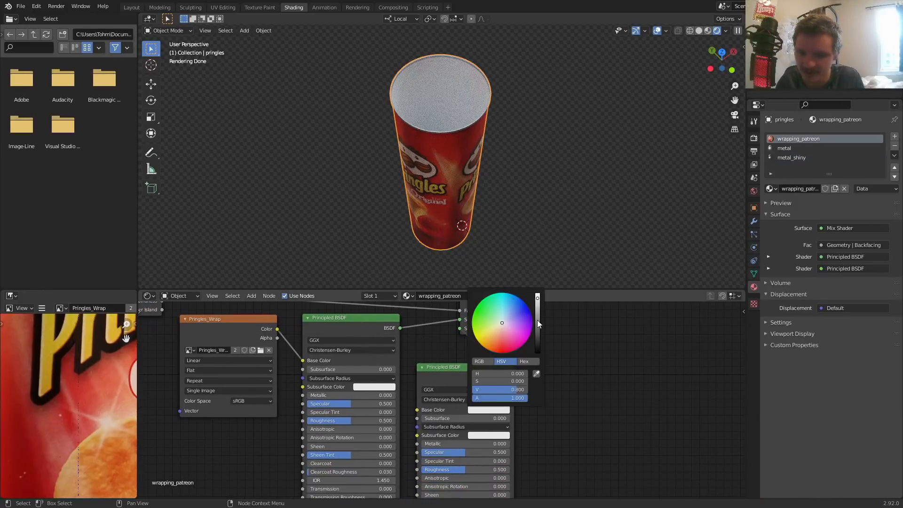
click(537, 320)
Move the Mix Shader, Material Output and interior Principled BSDF nodes to the right, away from the wrap's shader
middle_drag(518, 331, 435, 395)
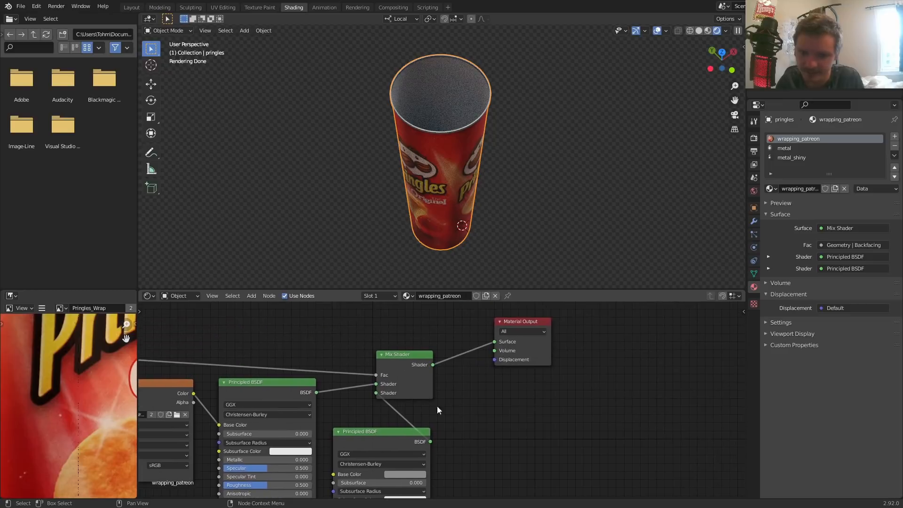
drag(550, 469, 376, 334)
key(g)
click(583, 314)
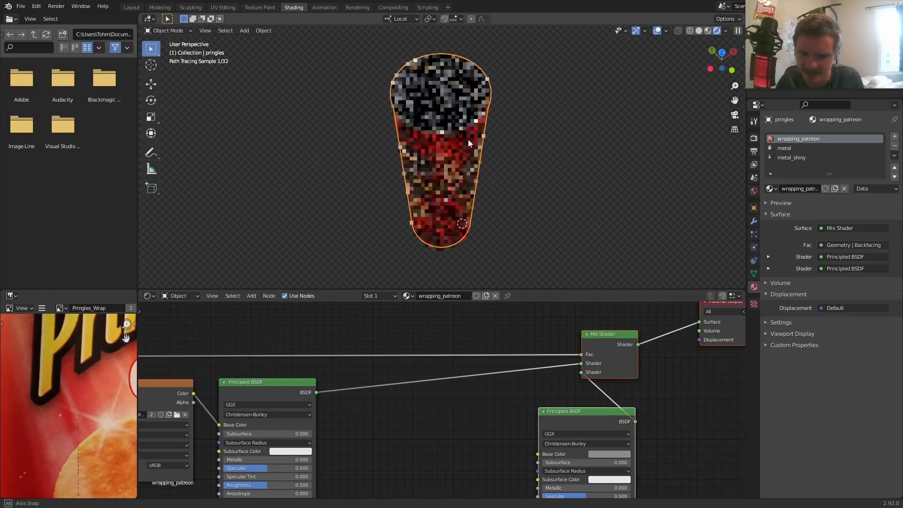
Set the Roughness of the interior Principled BSDF in wrapping_patreon to 0.6
middle_drag(468, 140, 463, 165)
middle_drag(523, 411, 455, 291)
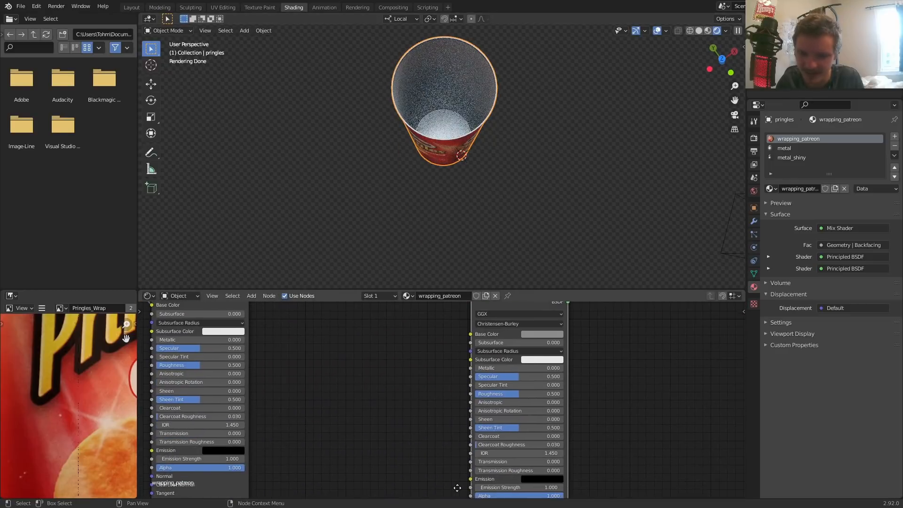
click(517, 394)
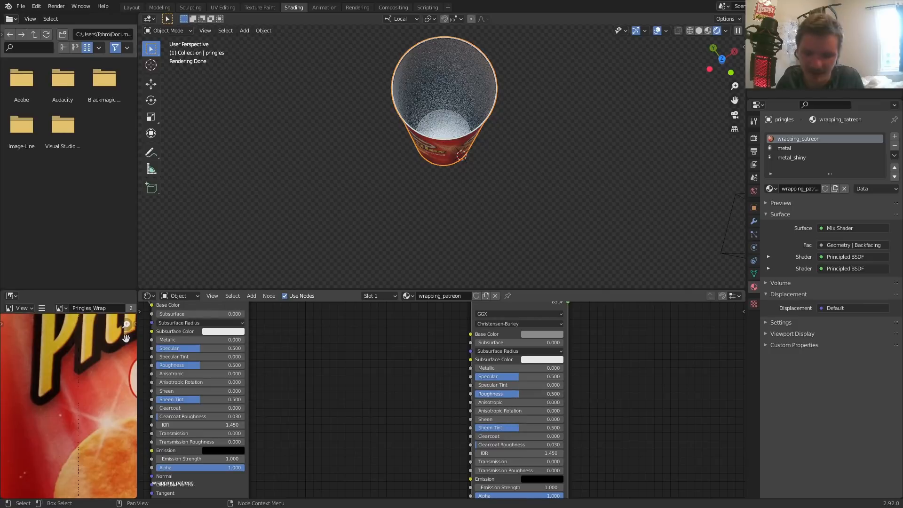
text(0.6)
key(Return)
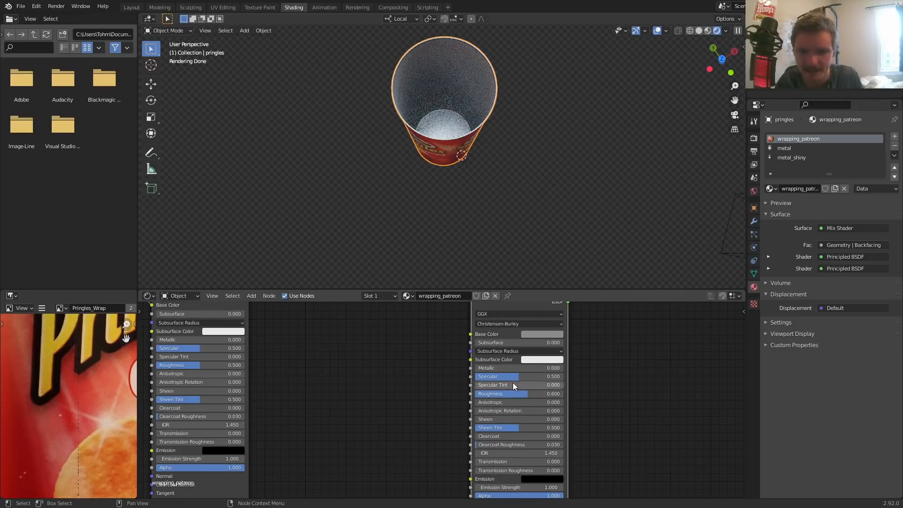
Add a Noise Texture node between the two Principled BSDF nodes and preview it on the can
key(shift+a)
click(353, 357)
text(noise)
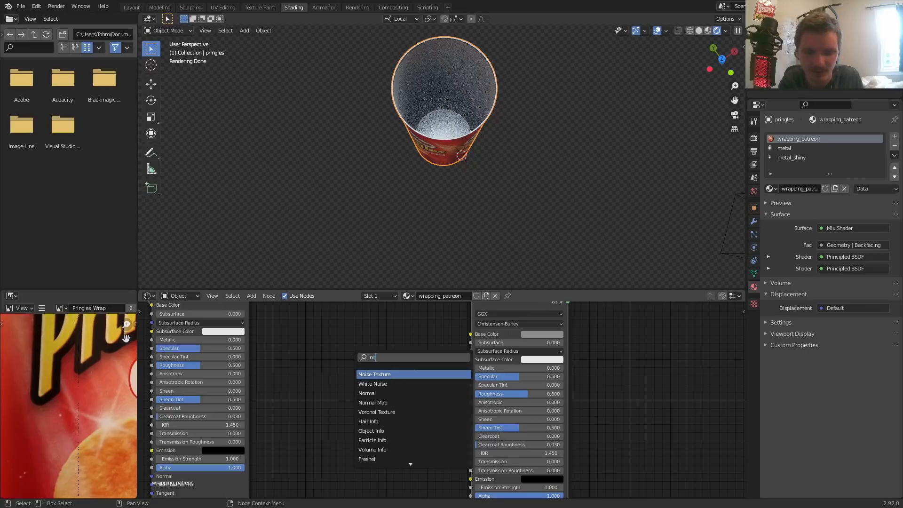
key(Return)
click(298, 361)
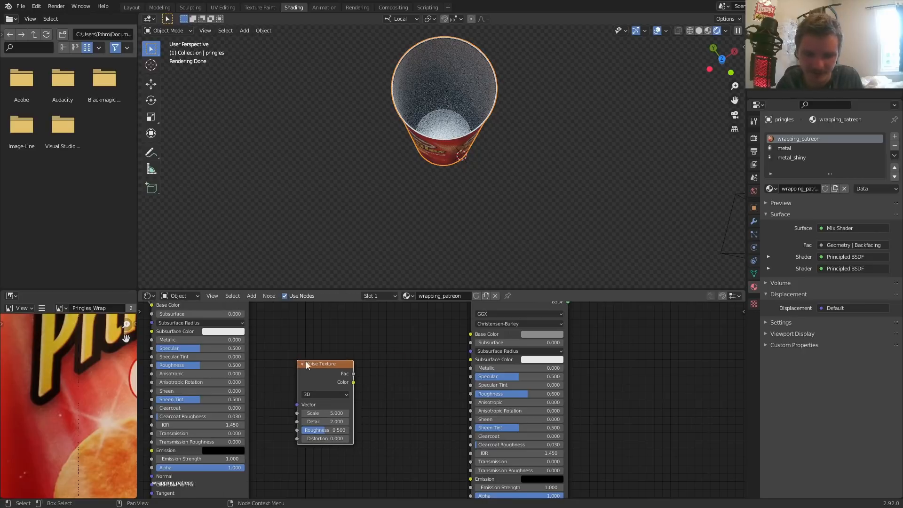
ctrl+shift+click(330, 380)
middle_drag(368, 330, 373, 315)
Add a Bump node after the Noise Texture and connect its Normal output to the interior Principled BSDF's Normal input
key(shift+a)
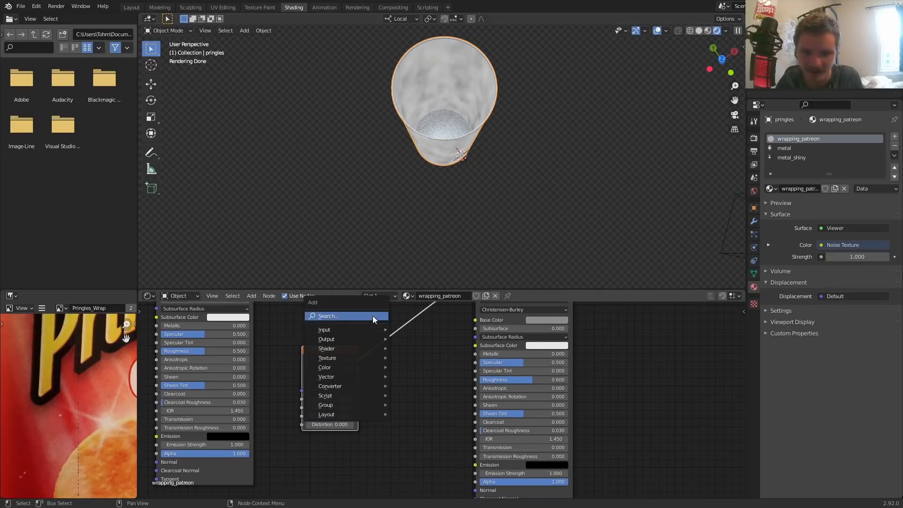
click(373, 315)
text(bump)
key(Return)
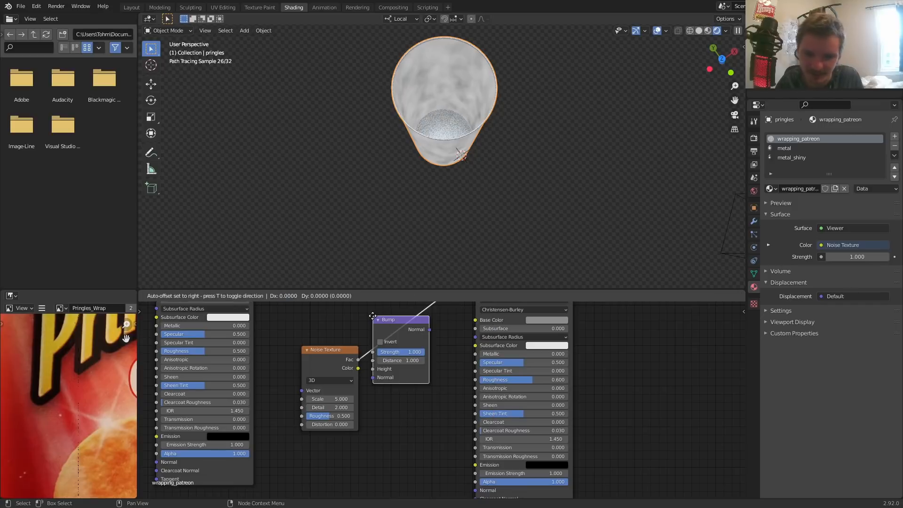
click(391, 316)
drag(445, 332, 475, 491)
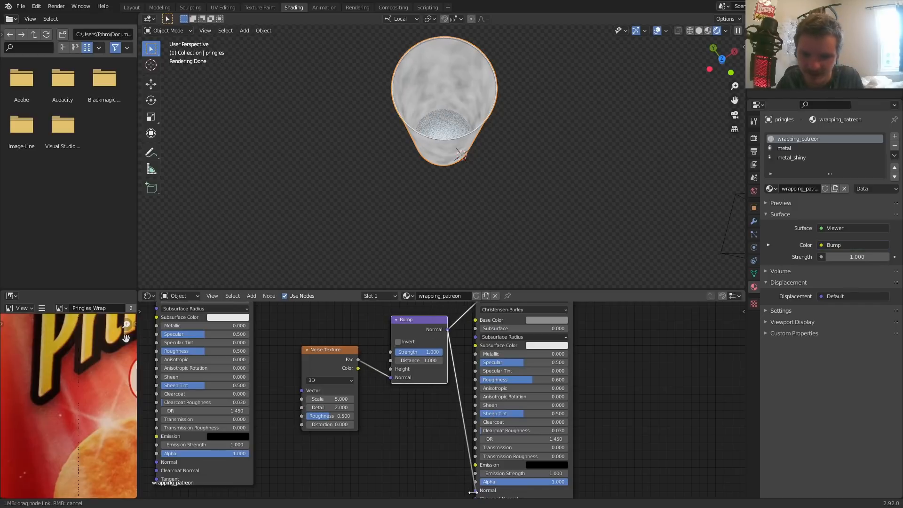
Route the Mix Shader back to the Material Output, and move the Noise Texture's Fac link to the Bump node's Height input
middle_drag(509, 304, 490, 400)
ctrl+shift+click(485, 349)
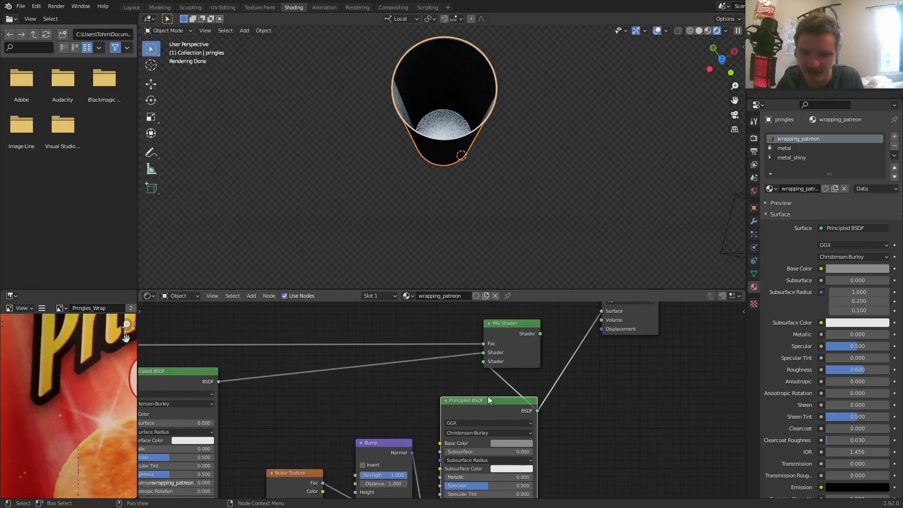
ctrl+shift+click(519, 327)
middle_drag(343, 461, 389, 427)
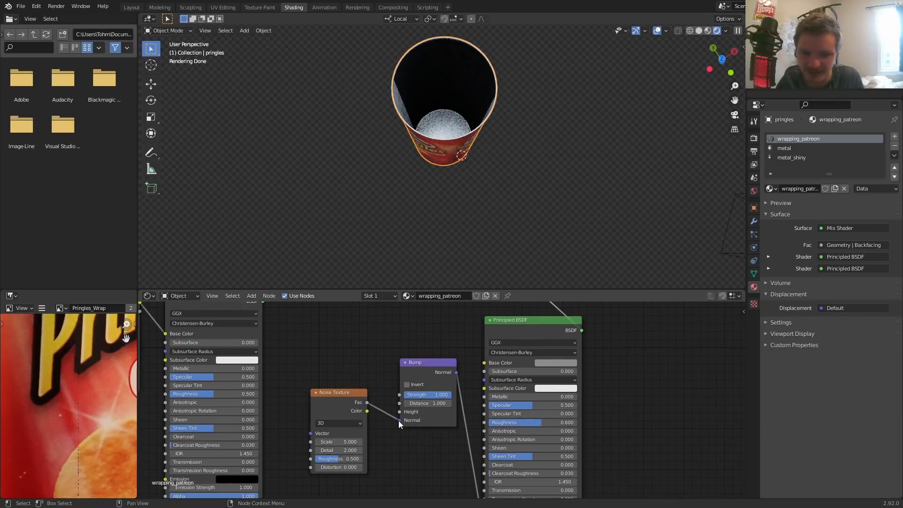
drag(400, 415, 399, 415)
scroll(444, 108, up, 4)
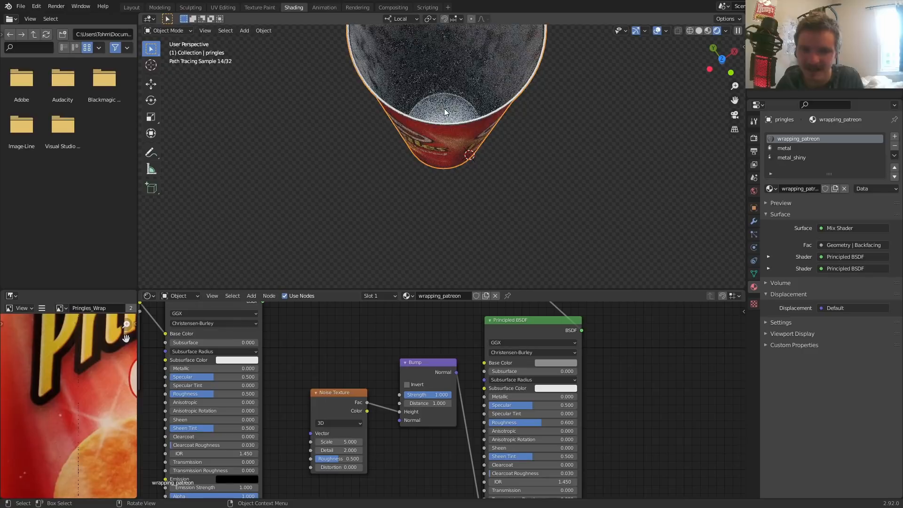
mouse_move(435, 200)
middle_down()
mouse_move(442, 127)
mouse_move(434, 199)
middle_up()
Move the Pringles_Wrap texture and its Principled BSDF to the left to make room beside the Noise Texture
middle_drag(347, 386, 524, 337)
scroll(388, 353, down, 4)
scroll(386, 354, down, 1)
middle_drag(365, 342, 368, 399)
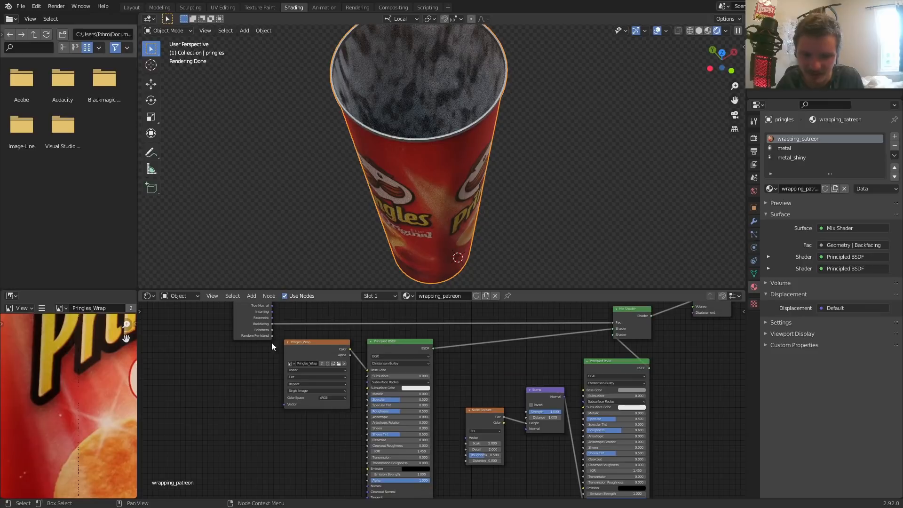
middle_drag(304, 408, 238, 368)
drag(235, 431, 393, 332)
key(g)
click(336, 335)
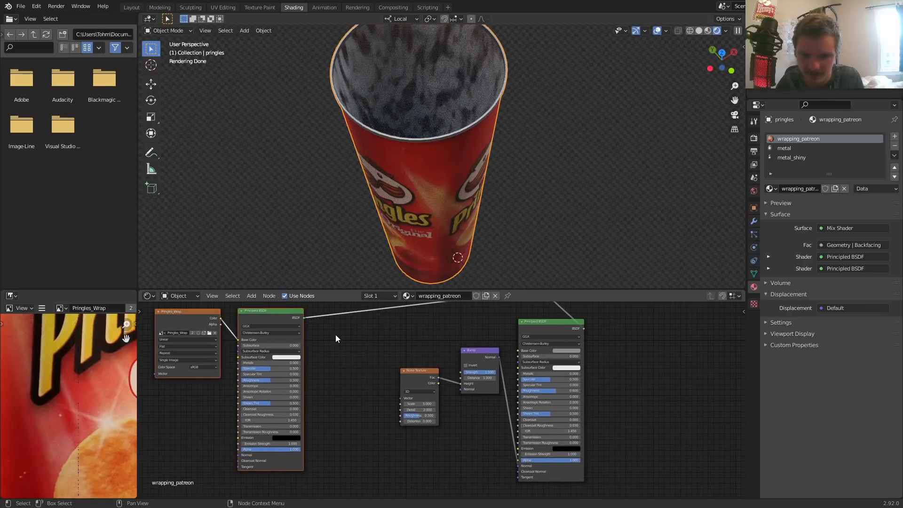
Add a Texture Coordinate node before the Noise Texture and connect its UV output to the Vector input
key(shift+a)
text(tex)
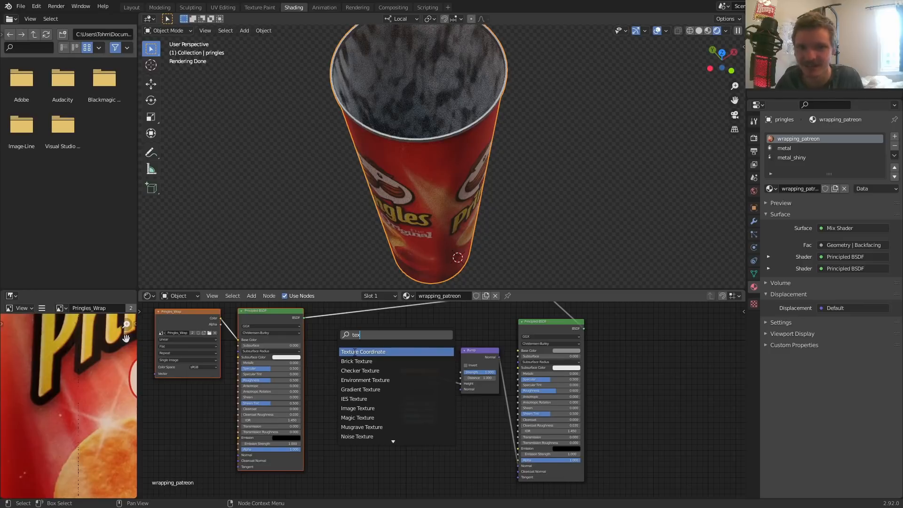
click(355, 351)
click(352, 391)
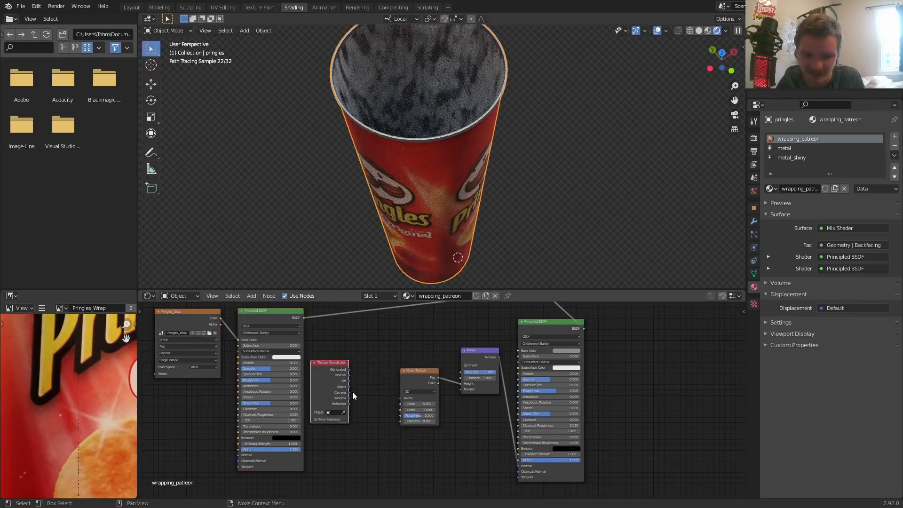
scroll(351, 389, up, 2)
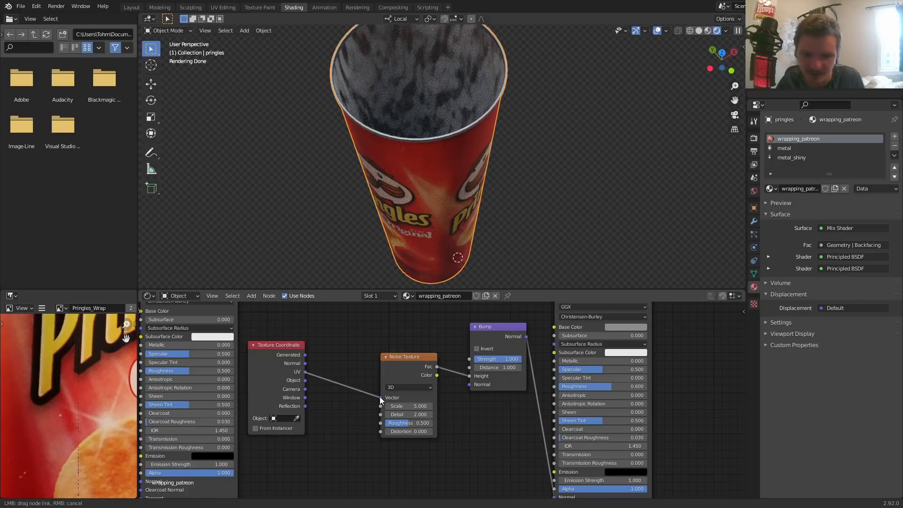
drag(381, 397, 380, 398)
Replace the UV link by connecting the Texture Coordinate's Object output to the Noise Texture's Vector input
middle_drag(397, 86, 418, 143)
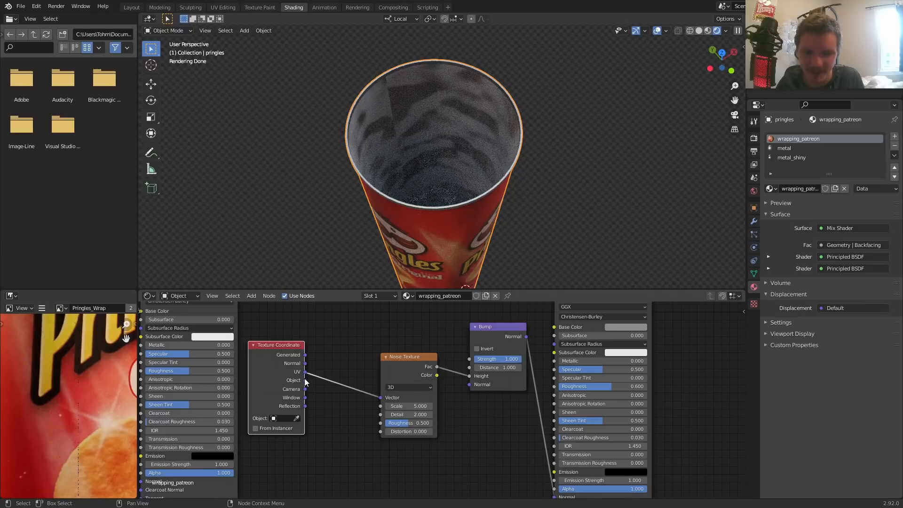
drag(305, 380, 380, 398)
scroll(442, 404, up, 1)
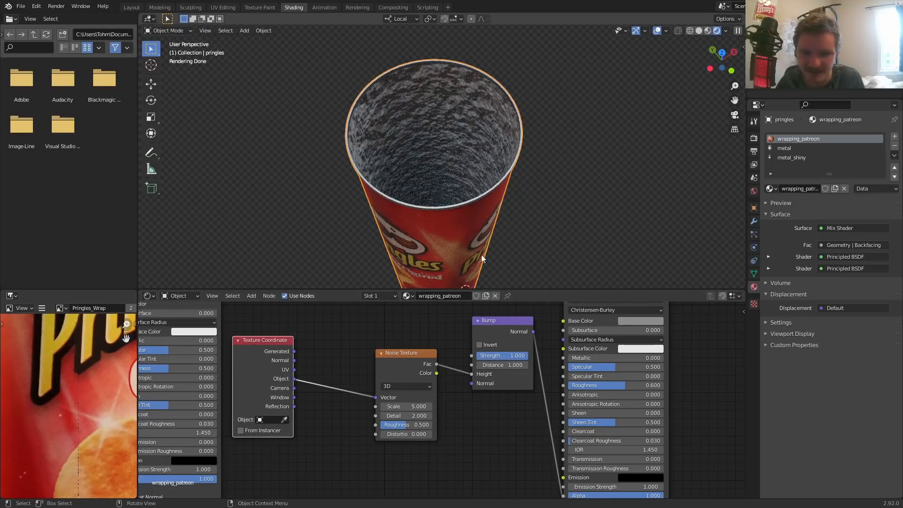
Set the Noise Texture's Scale to 1 and Detail to 0
middle_drag(505, 206, 414, 389)
key(Escape)
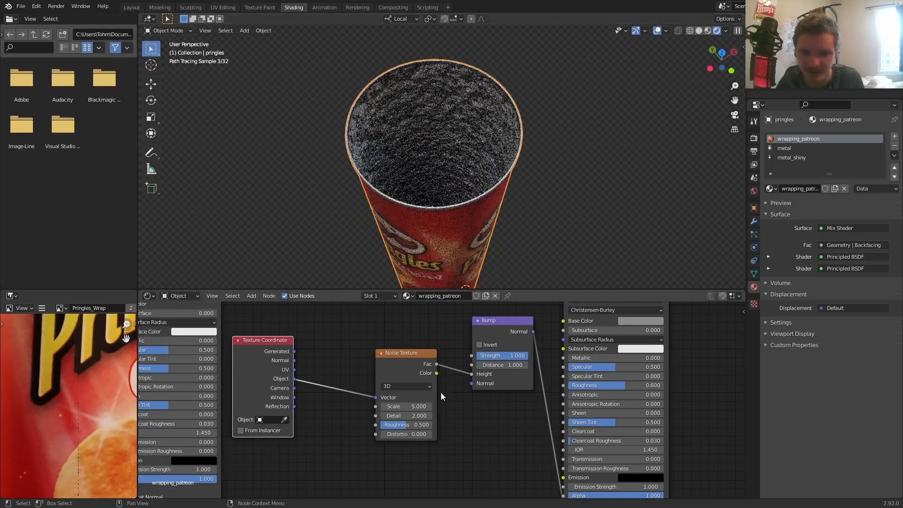
click(413, 407)
text(1)
key(Return)
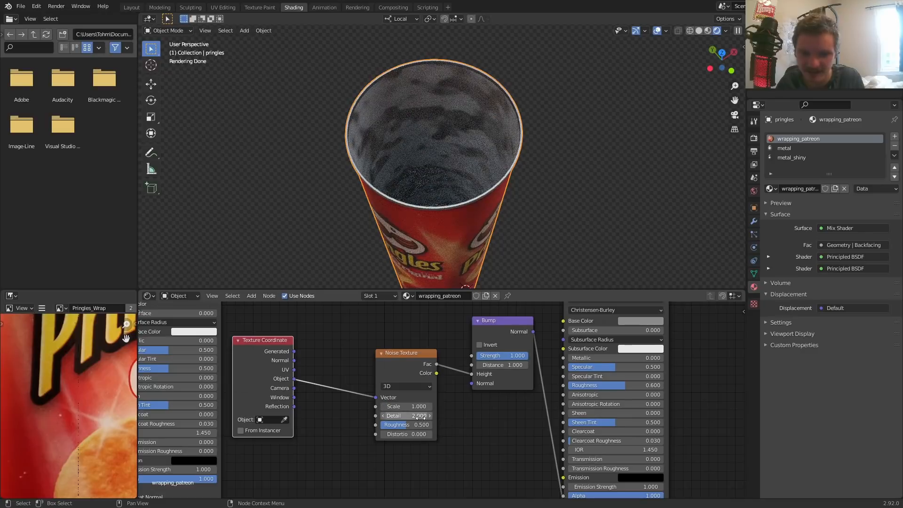
drag(407, 416, 386, 416)
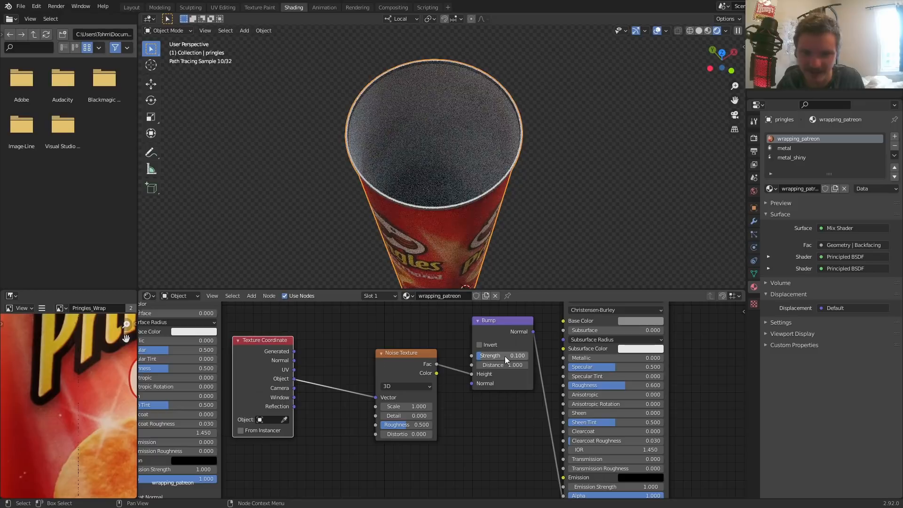
Try stronger Bump node values, and settle on a Strength of 0.1
text(0.233)
key(Return)
drag(506, 357, 514, 357)
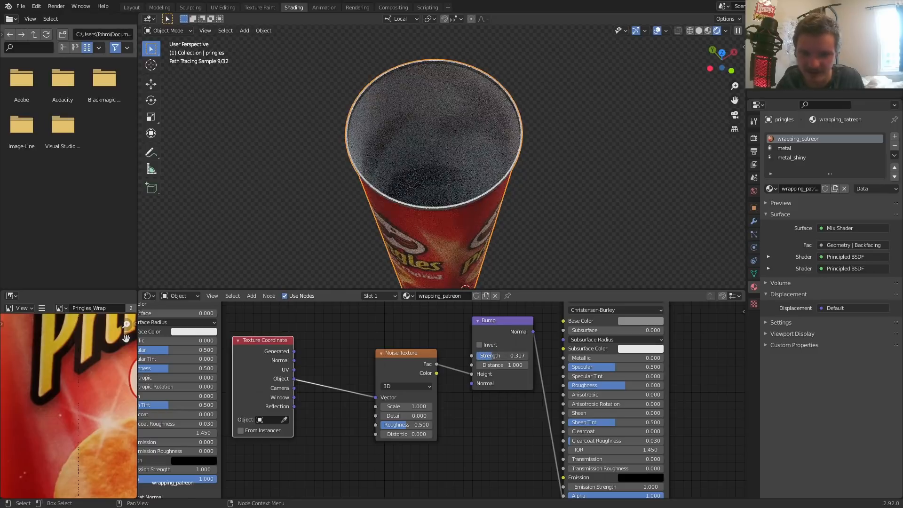
text(0.1)
key(Return)
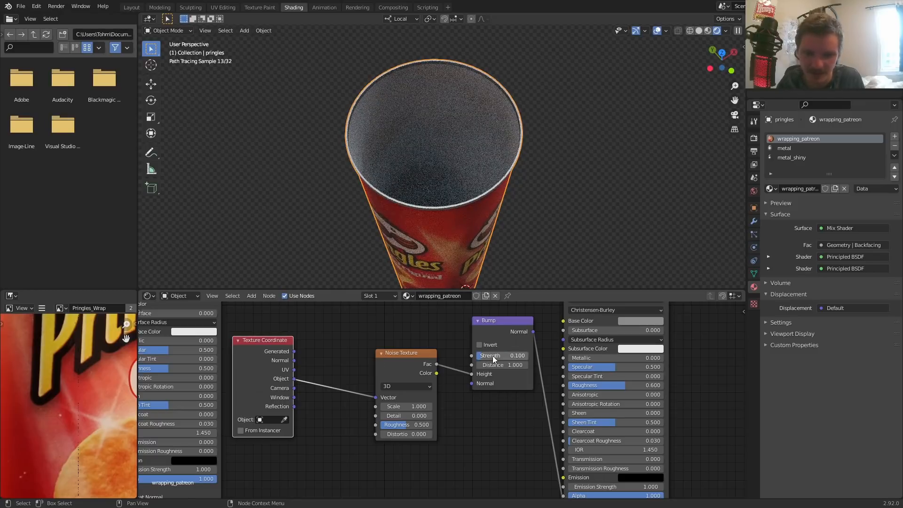
Try cutting the link between the Bump node and the interior Principled BSDF, and undo the cut
scroll(538, 321, down, 1)
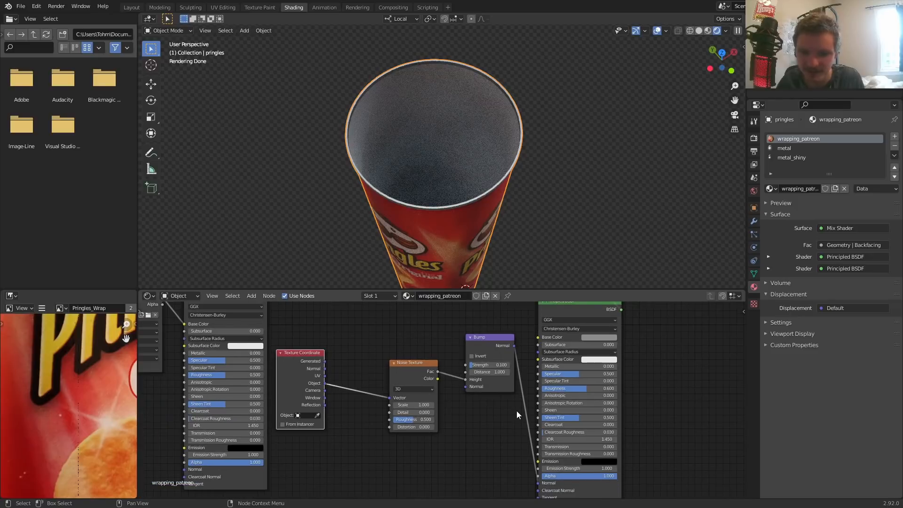
ctrl+right_drag(516, 423, 538, 357)
key(ctrl+z)
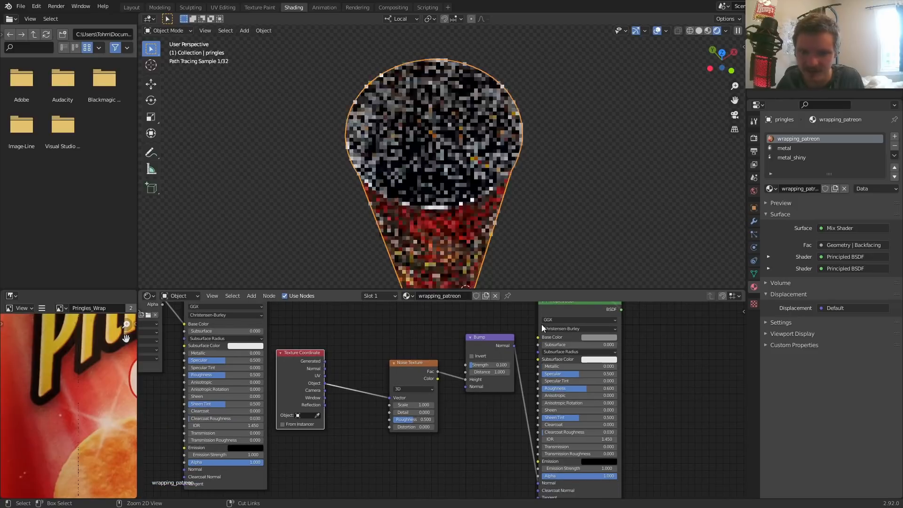
Darken the interior Principled BSDF's Base Color to a deeper grey and save the file
middle_drag(508, 226, 518, 182)
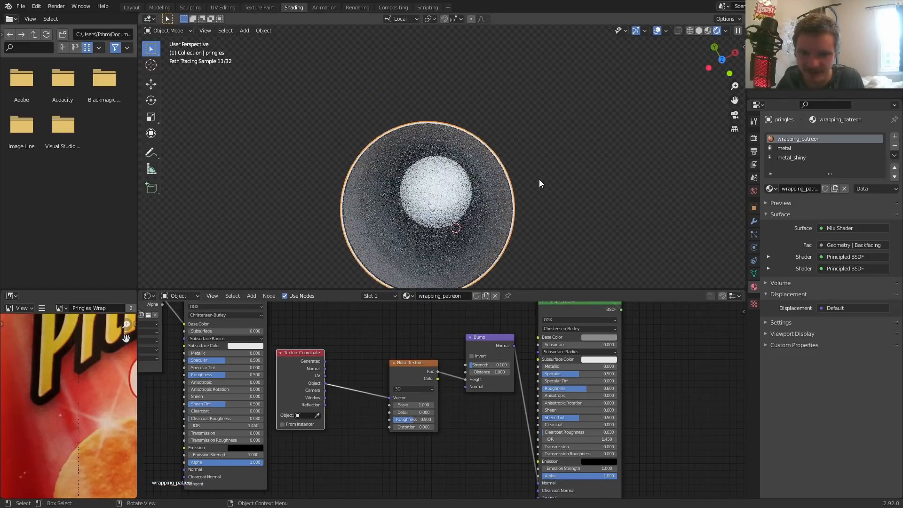
middle_drag(572, 333, 537, 406)
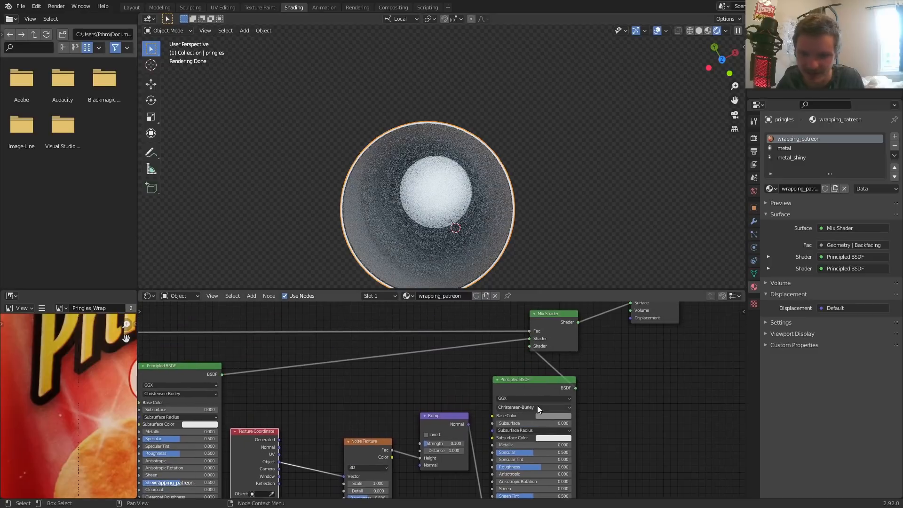
click(545, 415)
drag(595, 343, 596, 348)
middle_drag(567, 226, 563, 188)
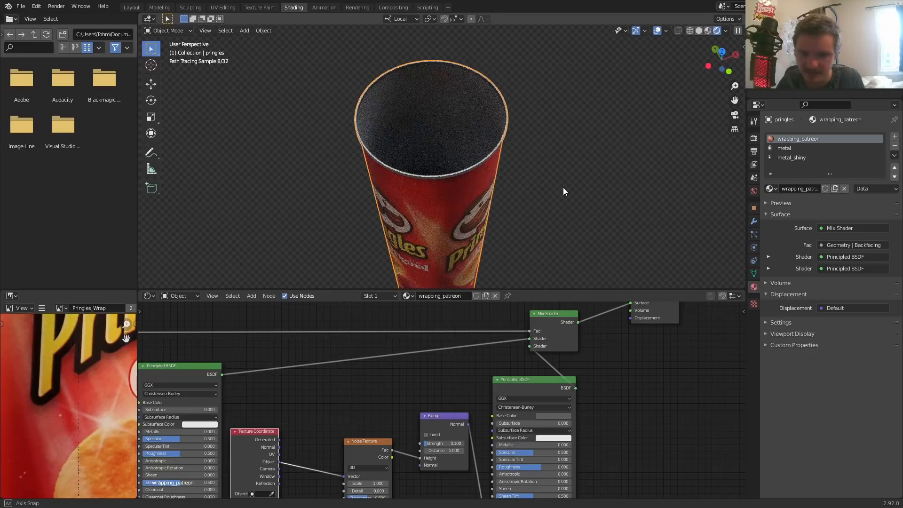
scroll(564, 185, down, 5)
middle_drag(489, 184, 442, 144)
key(ctrl+s)
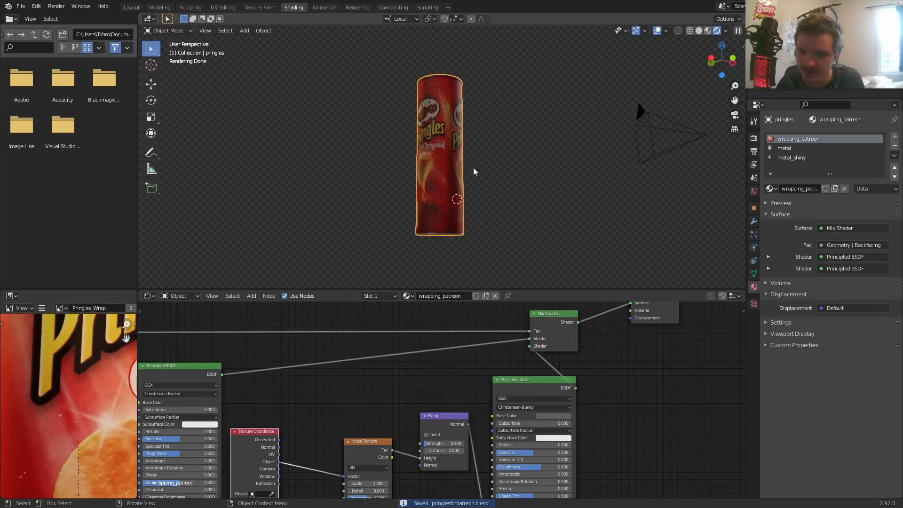
Hide the Geometry node's unused sockets, keeping Backfacing, and move the node closer above the wrapping's Principled BSDF
middle_drag(310, 384, 436, 353)
scroll(437, 352, down, 2)
middle_drag(359, 341, 393, 435)
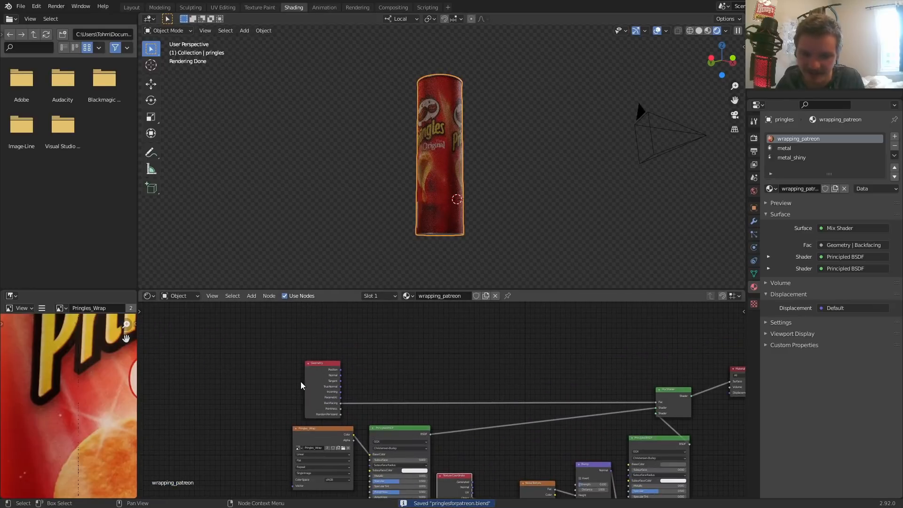
drag(305, 404, 358, 404)
middle_drag(447, 426, 374, 359)
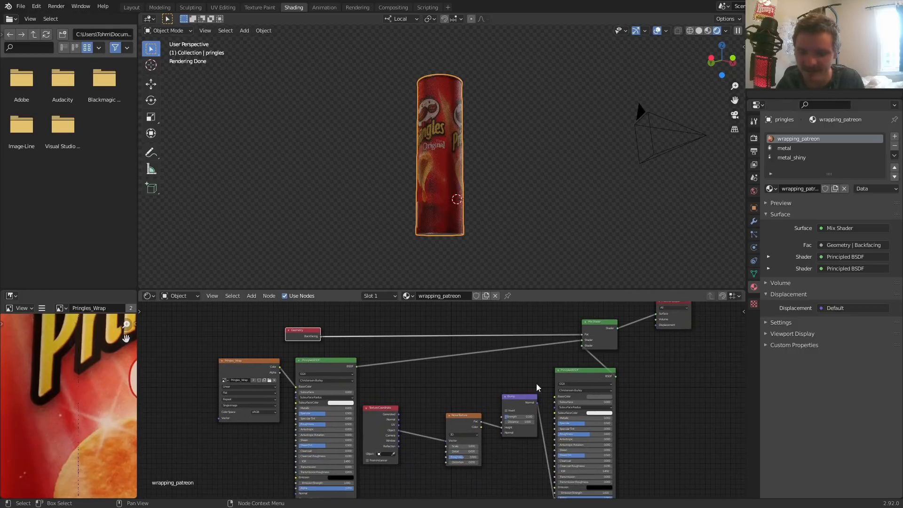
Align the Texture Coordinate, Noise Texture and Bump nodes in one horizontal row
scroll(405, 418, up, 2)
drag(344, 462, 506, 378)
key(s)
key(y)
key(0)
key(Return)
Tighten the horizontal spacing of the three aligned nodes, and shift the Texture Coordinate node closer to the Noise Texture
key(s)
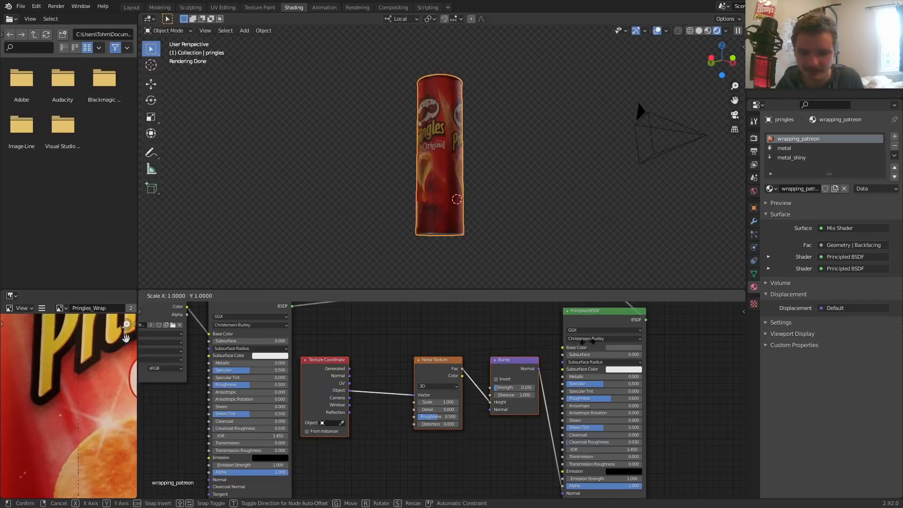
key(x)
click(527, 352)
drag(318, 462, 374, 418)
key(g)
key(x)
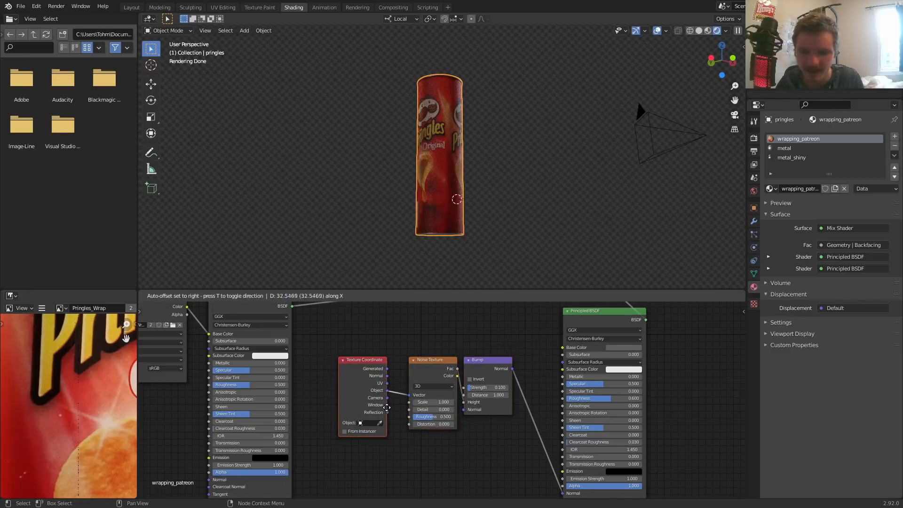
click(394, 416)
Check the metal and metal_shiny material slots, look over the can, and save the file
click(785, 147)
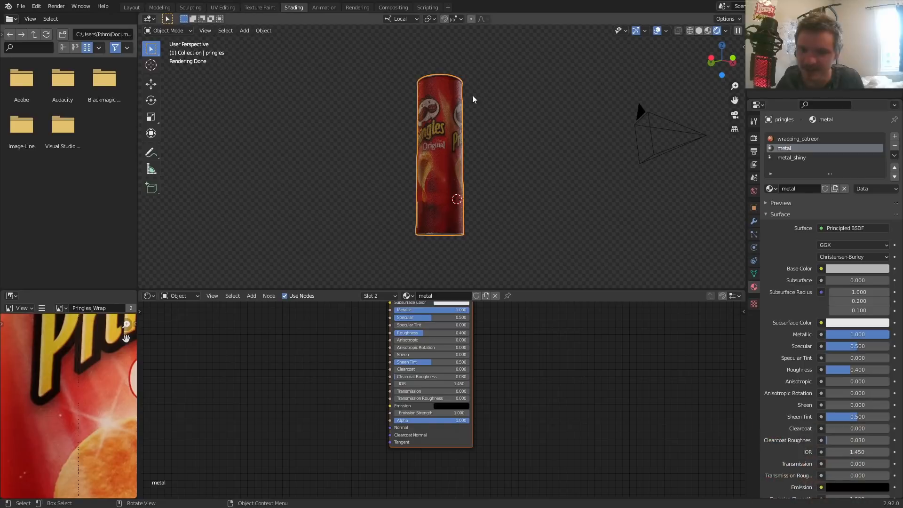
click(792, 157)
mouse_move(395, 207)
middle_down()
mouse_move(421, 246)
mouse_move(439, 203)
middle_up()
key(ctrl+s)
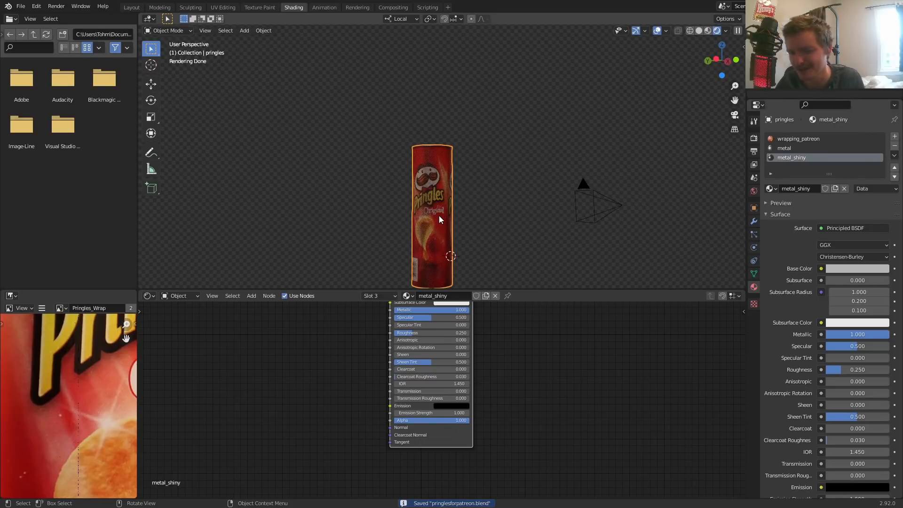
scroll(439, 219, up, 5)
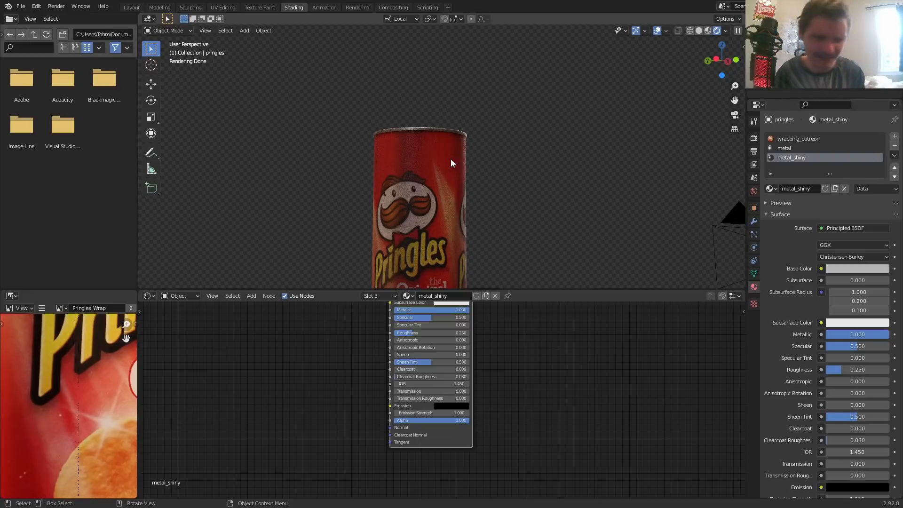
key(ctrl+s)
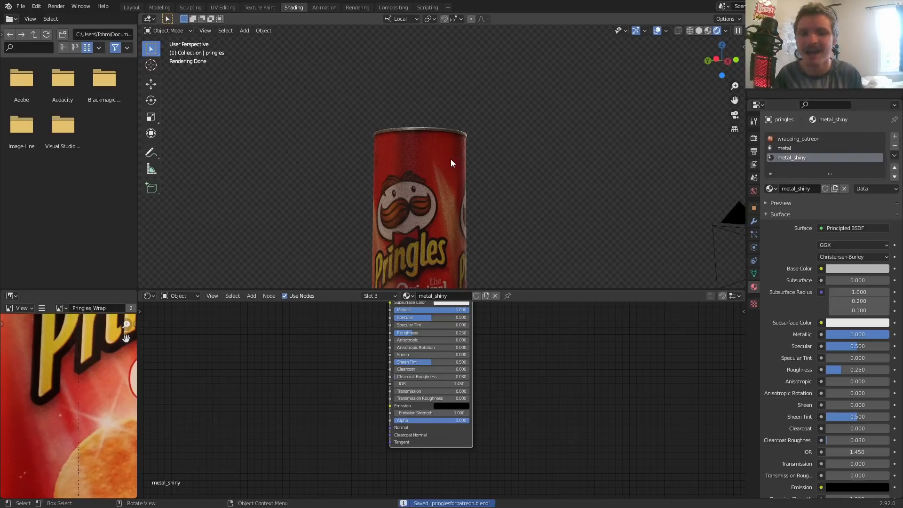
middle_drag(484, 377, 482, 390)
scroll(442, 205, down, 3)
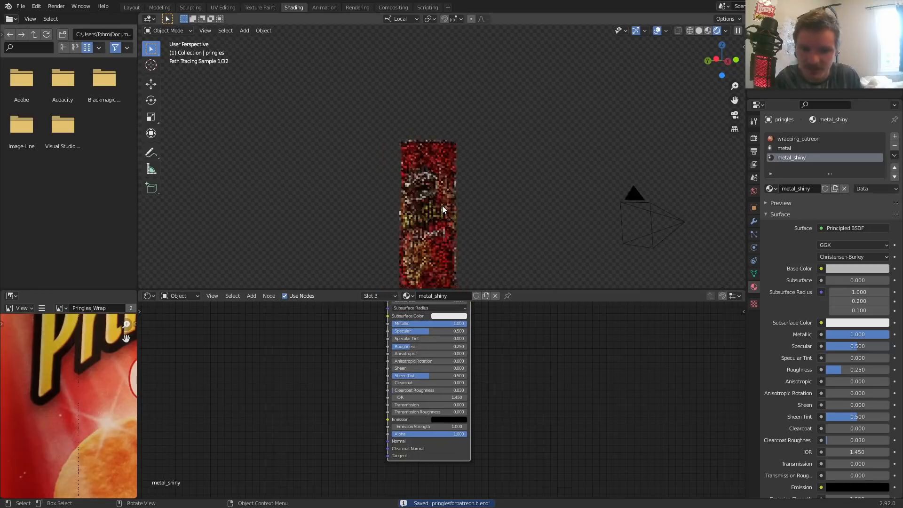
Duplicate the Pringles can in place
click(437, 174)
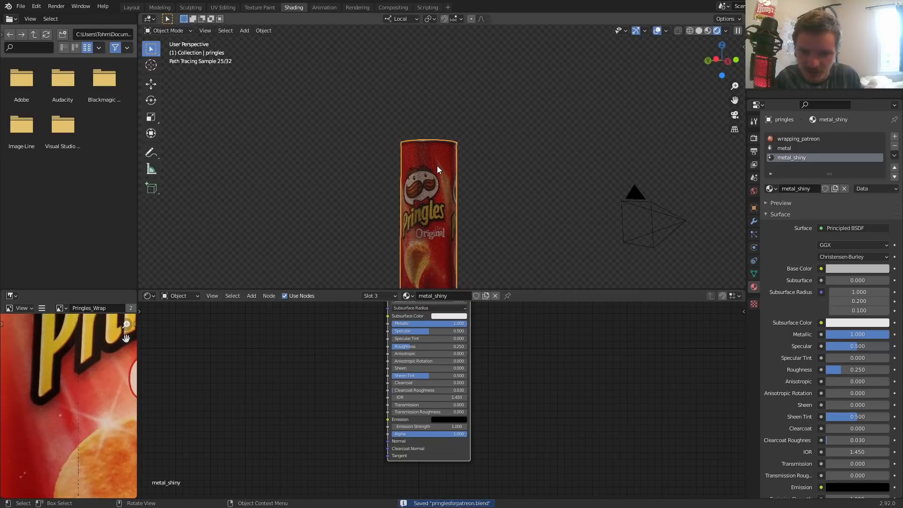
key(Tab)
scroll(430, 142, up, 5)
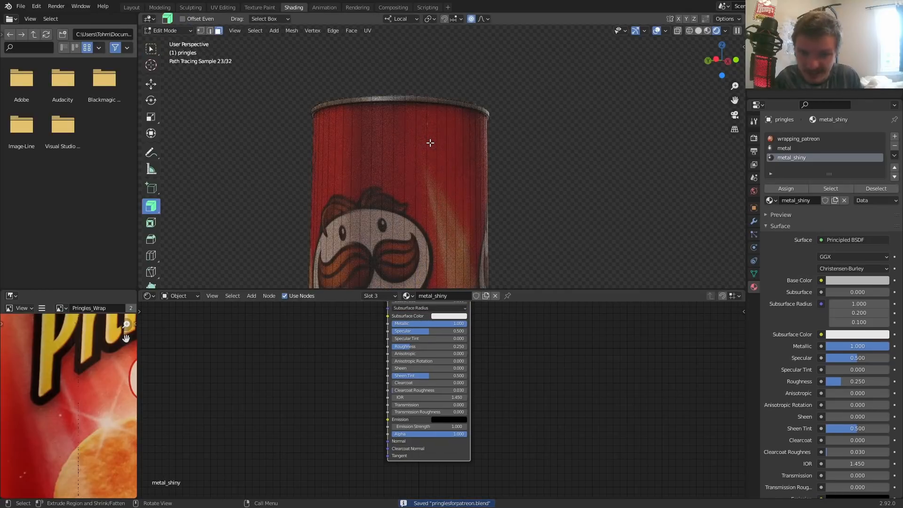
scroll(424, 139, down, 2)
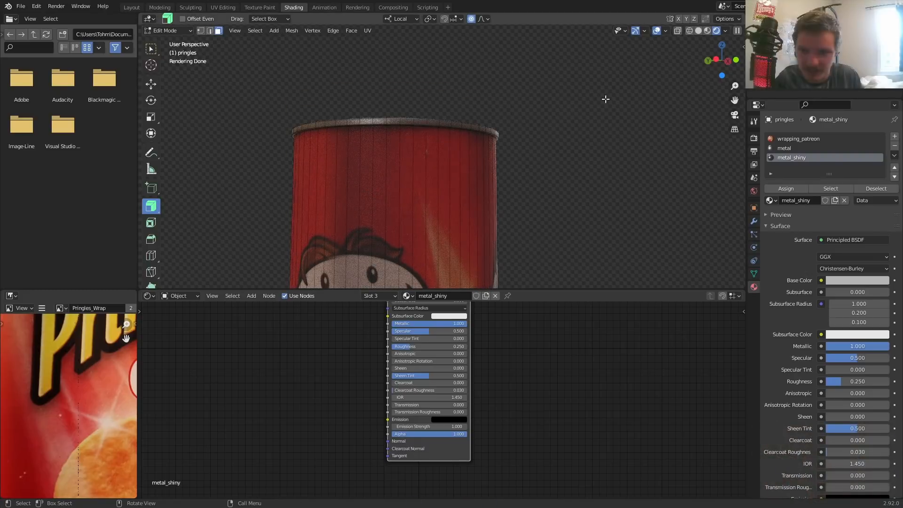
key(Tab)
key(shift+d)
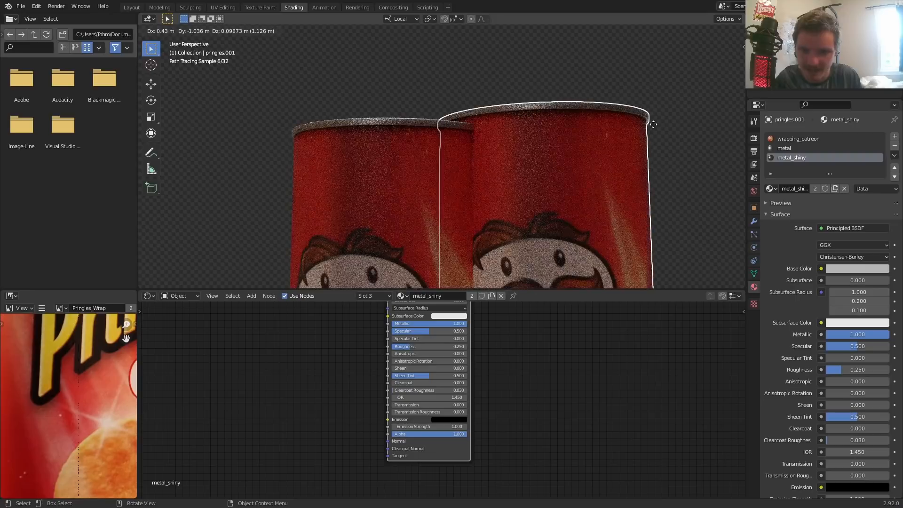
right_click(650, 128)
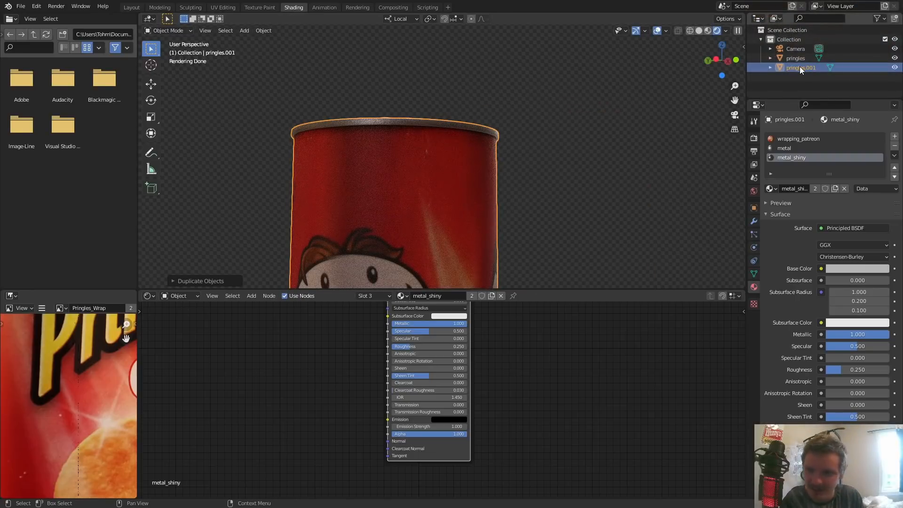
Rename the duplicated can object as lid
double_click(800, 66)
text(lid)
key(Return)
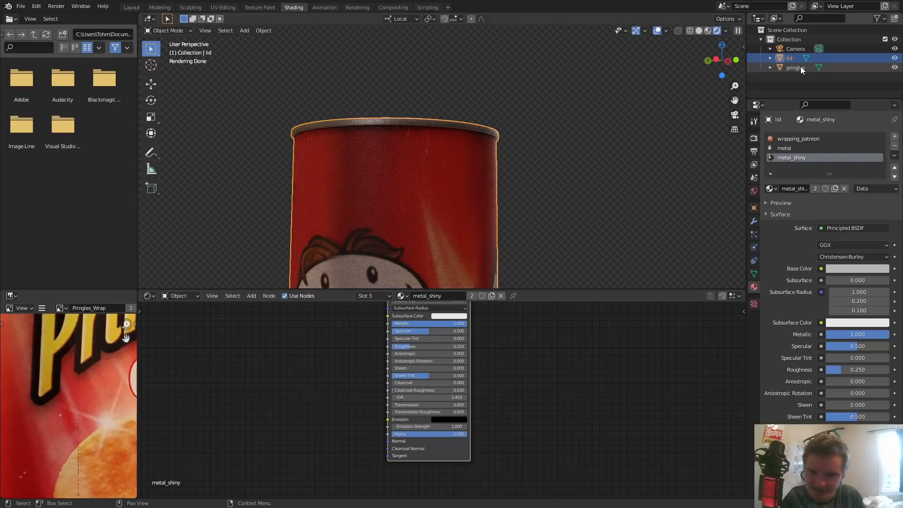
Delete all faces of the lid mesh except the face loop around the can's outer upper rim
key(Tab)
scroll(403, 121, up, 2)
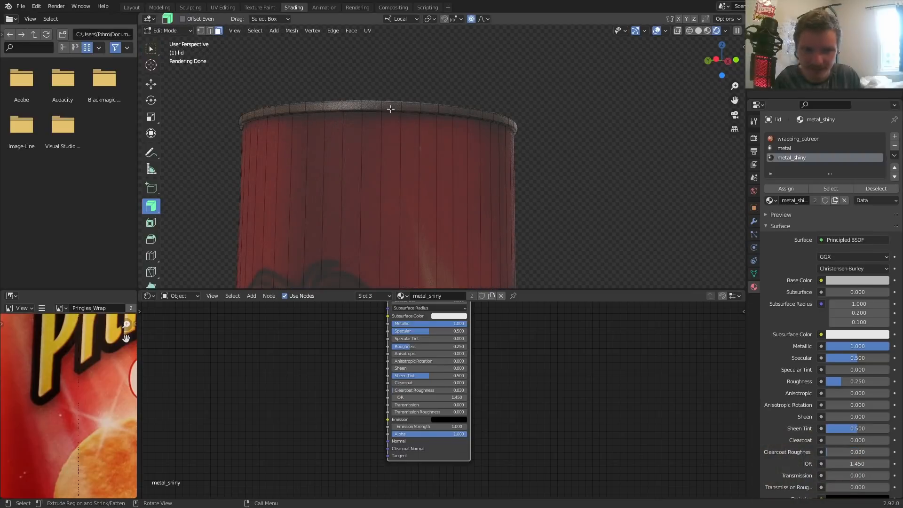
alt+click(381, 106)
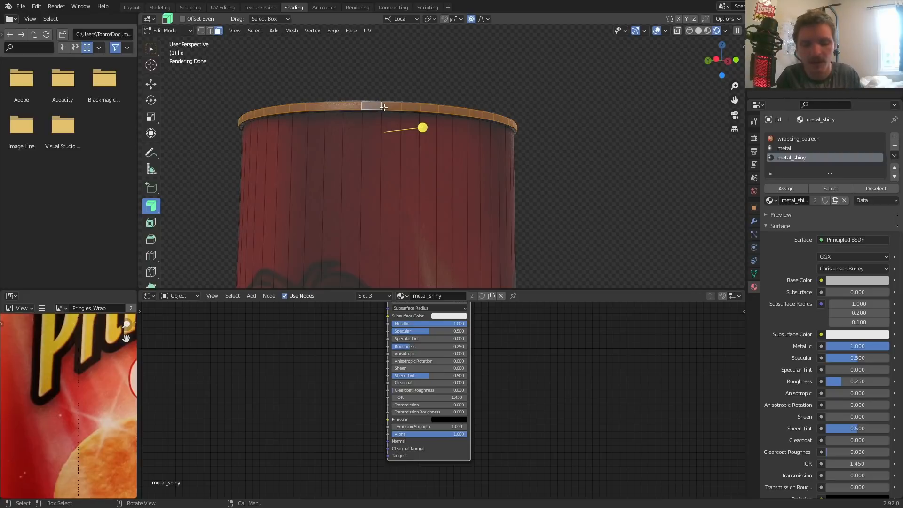
alt+click(384, 107)
key(u)
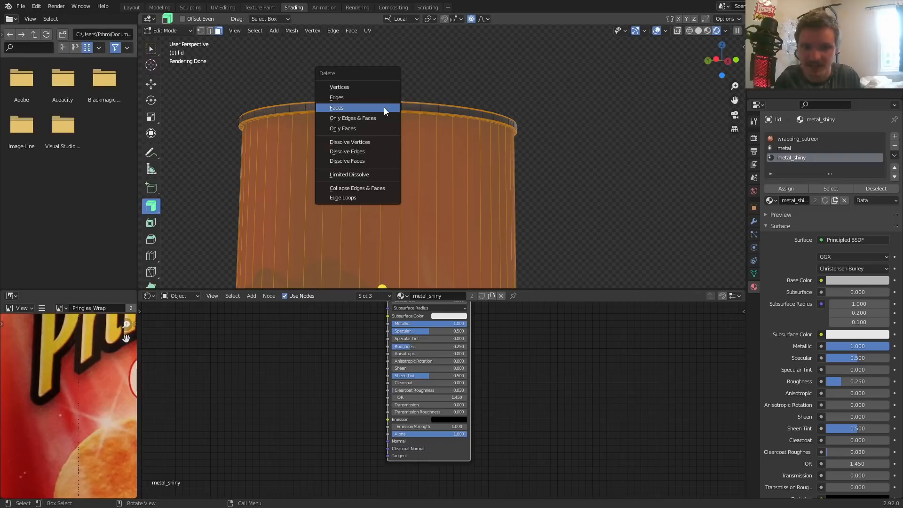
click(387, 109)
key(Tab)
key(Tab)
key(Tab)
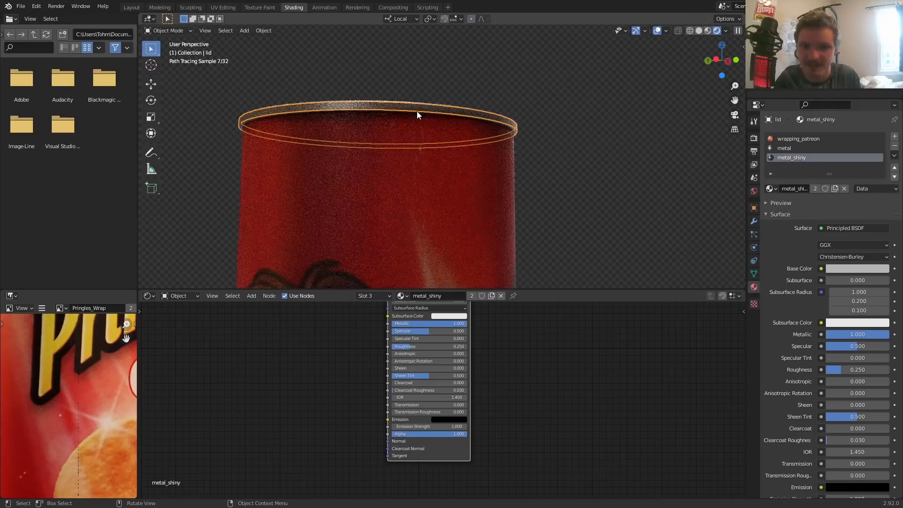
Set the lid's origin to its geometry
click(257, 30)
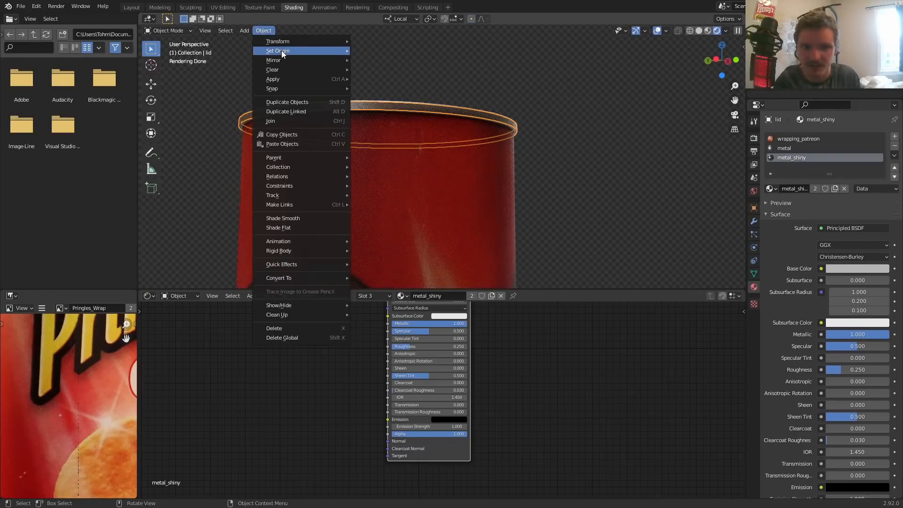
mouse_move(283, 50)
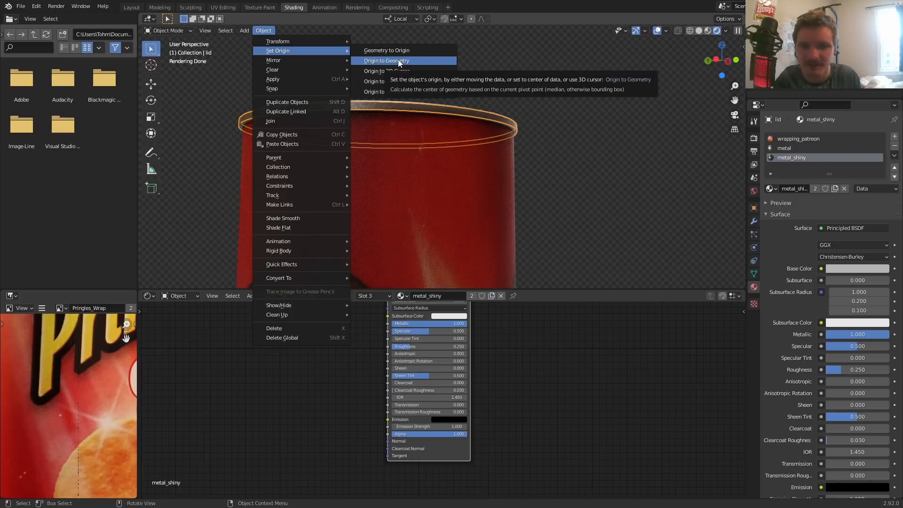
click(401, 61)
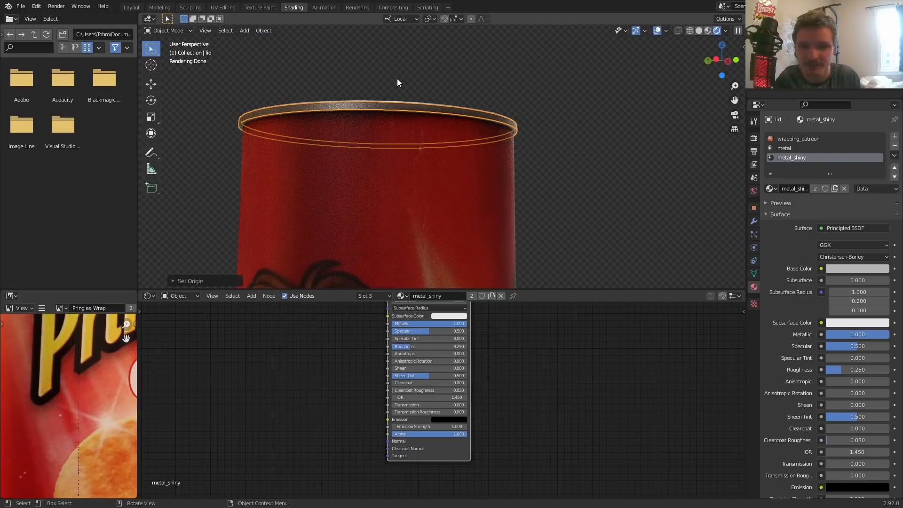
key(Tab)
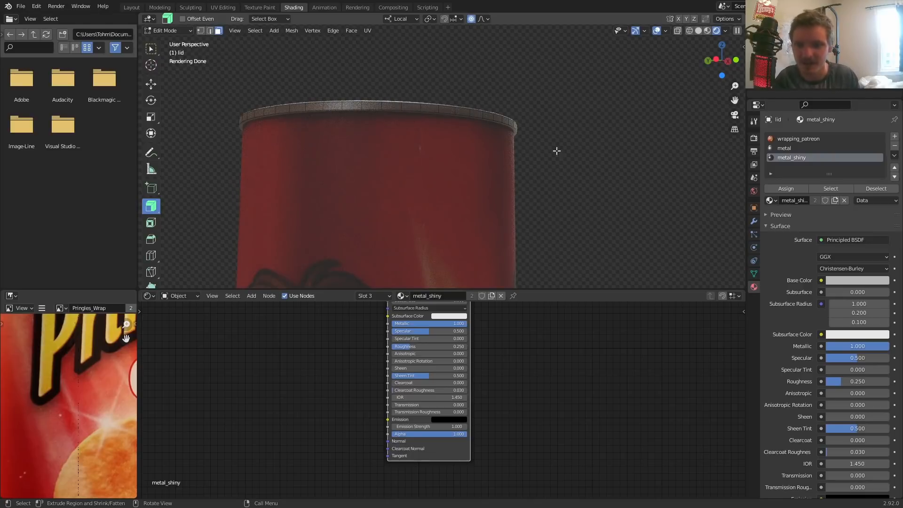
key(Tab)
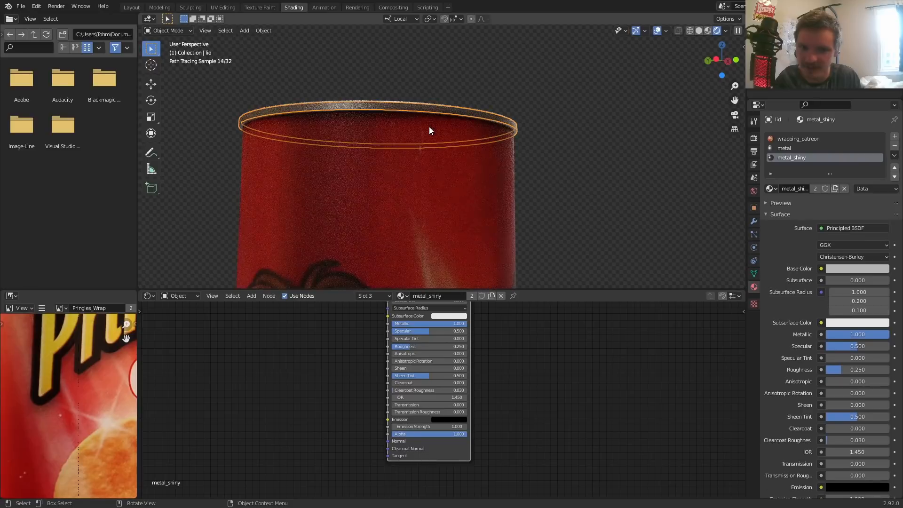
Remove all three inherited material slots from the lid: metal_shiny, metal and wrapping_patreon
click(896, 147)
click(896, 147)
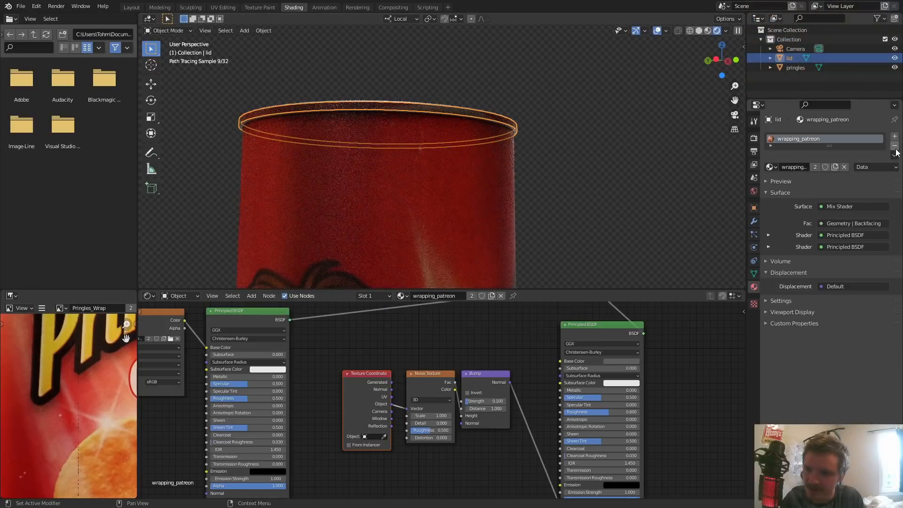
click(895, 147)
Add an empty material slot to the lid and create a new material in it named lid
click(894, 137)
click(809, 168)
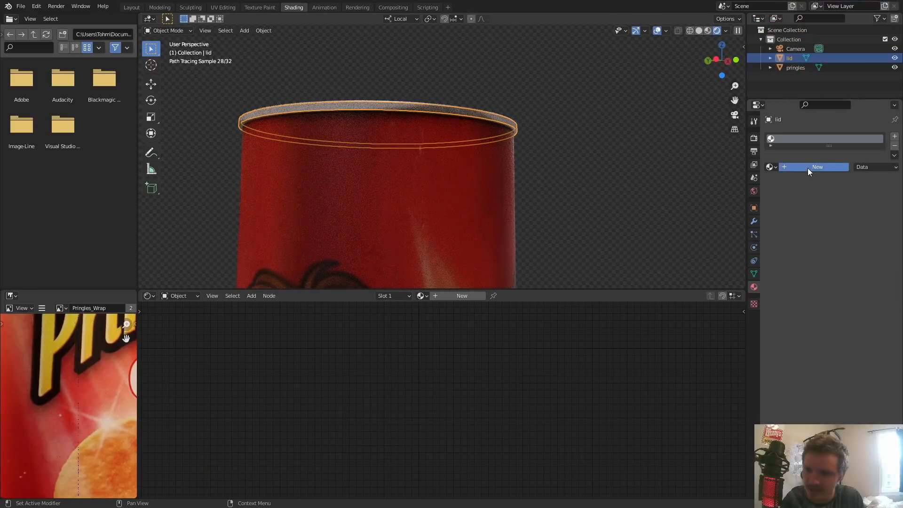
click(434, 295)
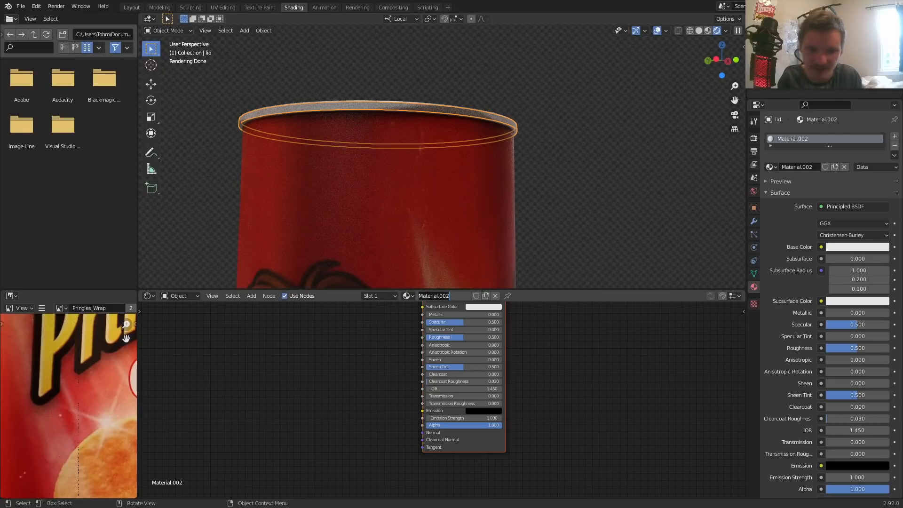
text(lid)
key(Return)
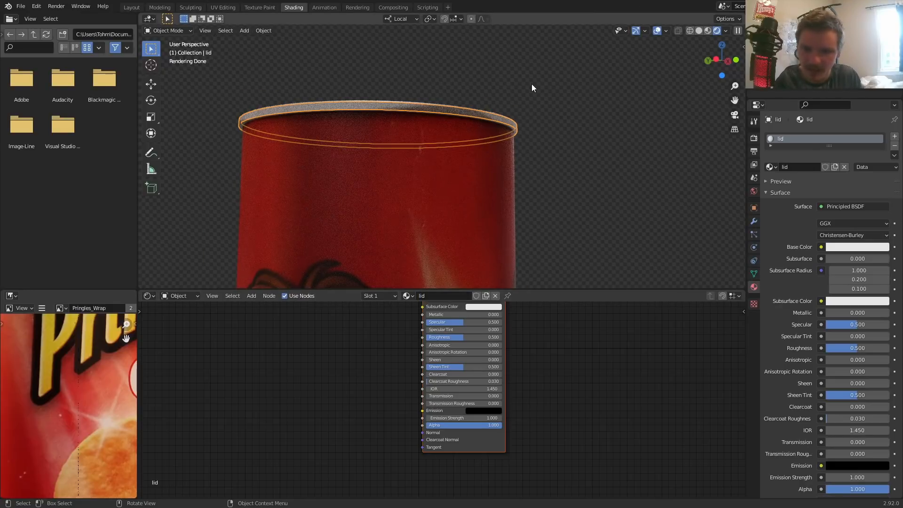
scroll(532, 84, up, 1)
key(s)
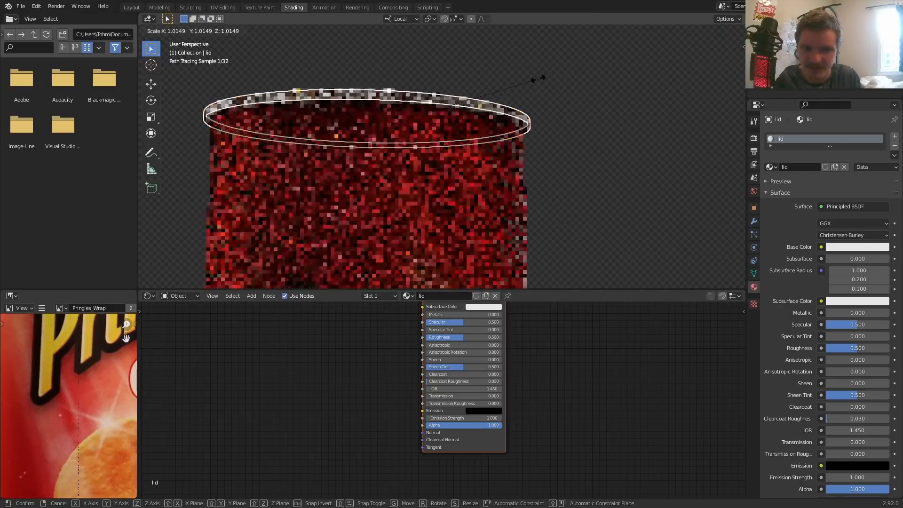
click(539, 79)
key(ctrl+z)
Scale the lid ring up slightly so it sits just outside the can's upper rim
scroll(539, 81, up, 1)
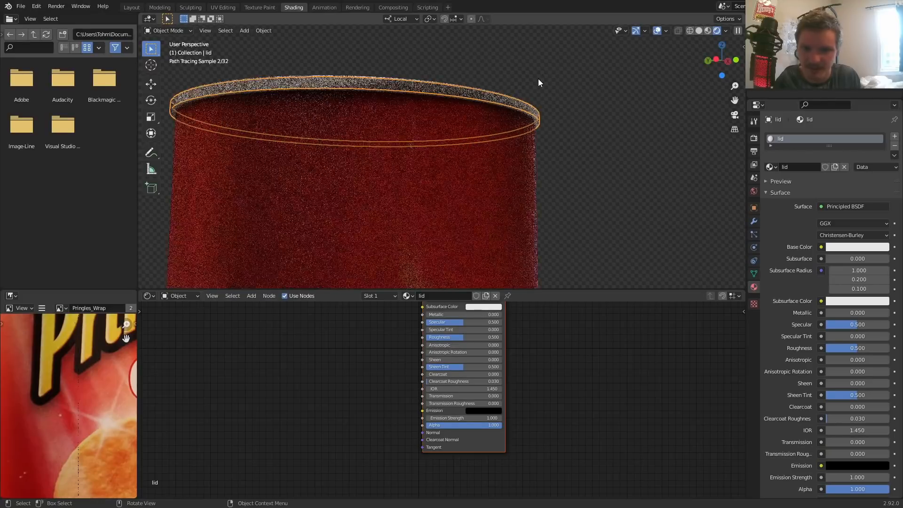
key(s)
click(549, 71)
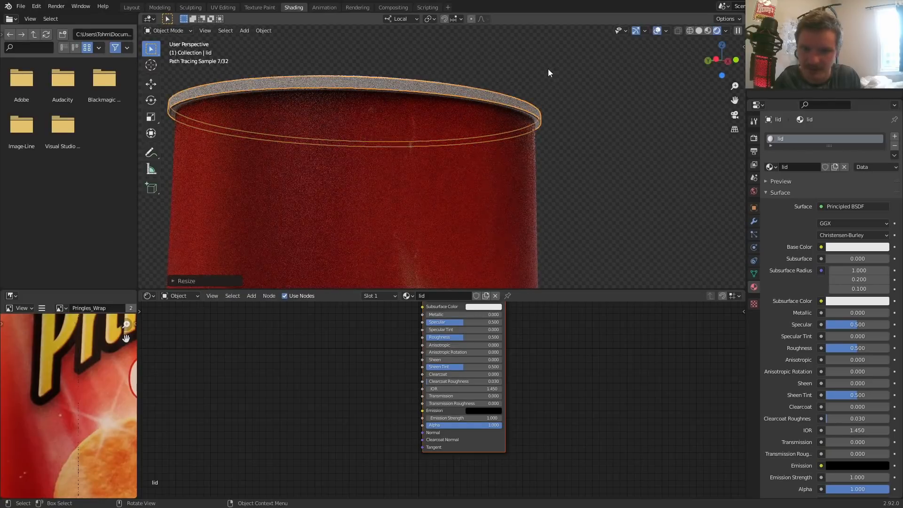
Edit the lid mesh and select the edge loop along its lower border
key(Tab)
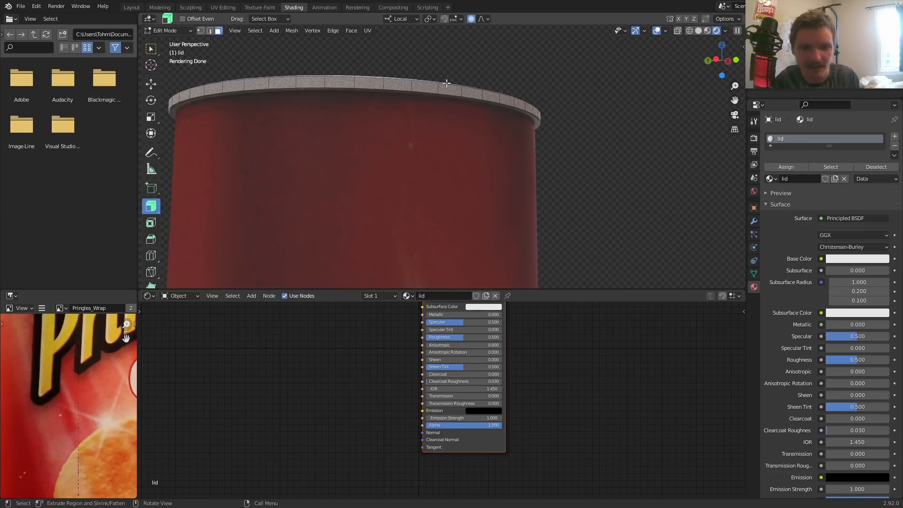
scroll(447, 83, up, 1)
key(a)
key(2)
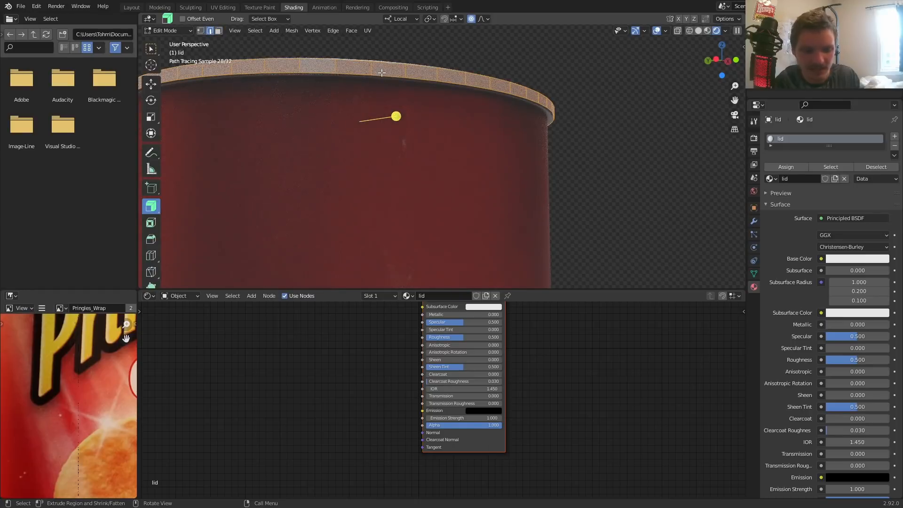
alt+click(382, 74)
key(g)
key(z)
key(z)
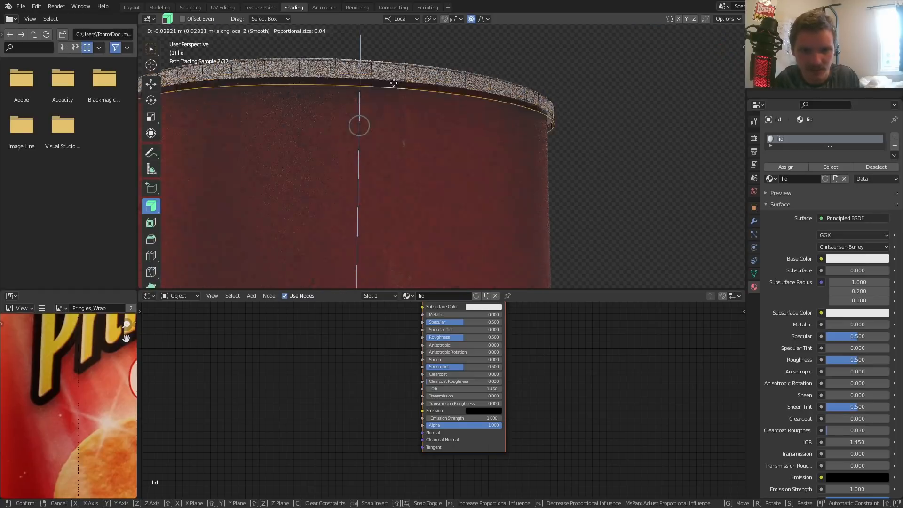
key(Escape)
Disable proportional editing and lower the lid's bottom edge loop by about 0.012 m along its local Z axis
click(471, 18)
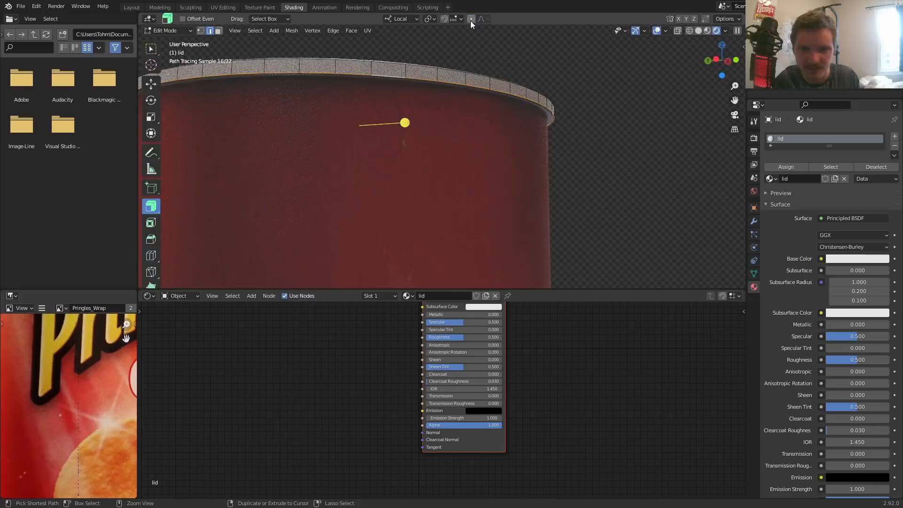
key(g)
key(z)
key(z)
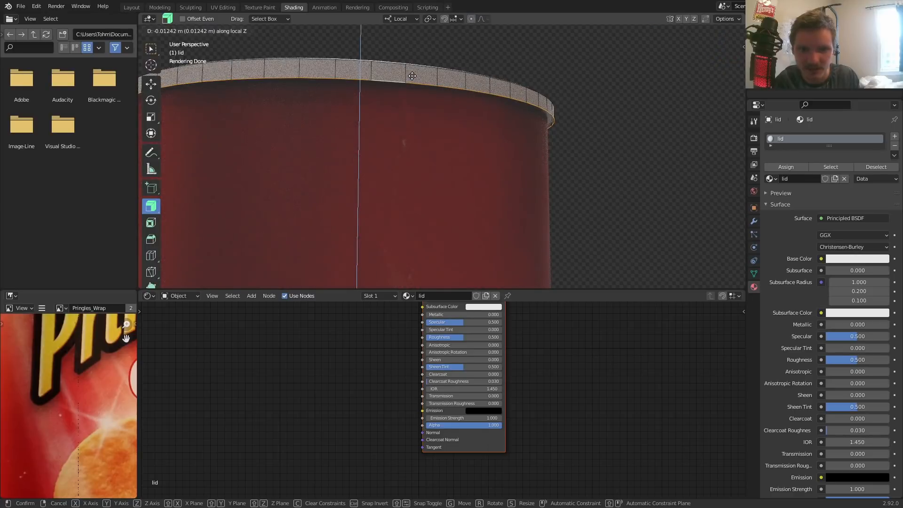
click(410, 76)
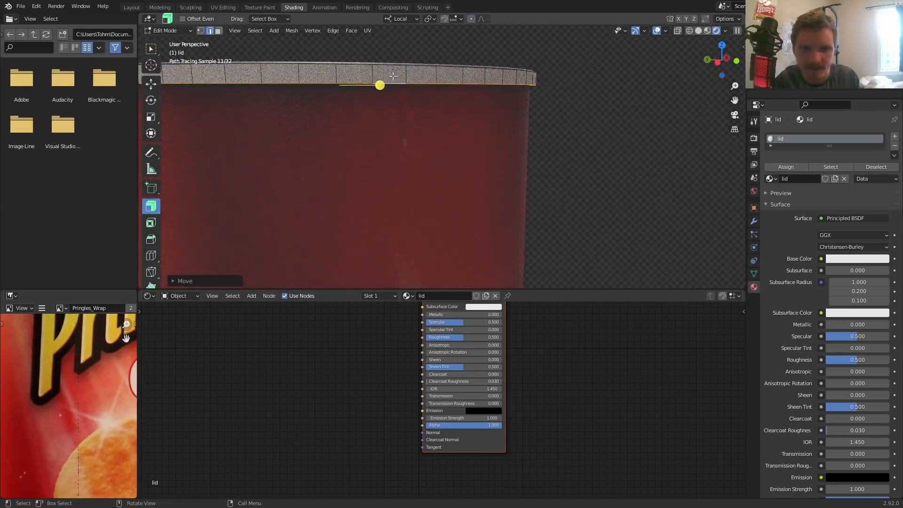
Raise the lid's top edge loop slightly along its local Z axis
key(ctrl+z)
key(g)
key(z)
key(z)
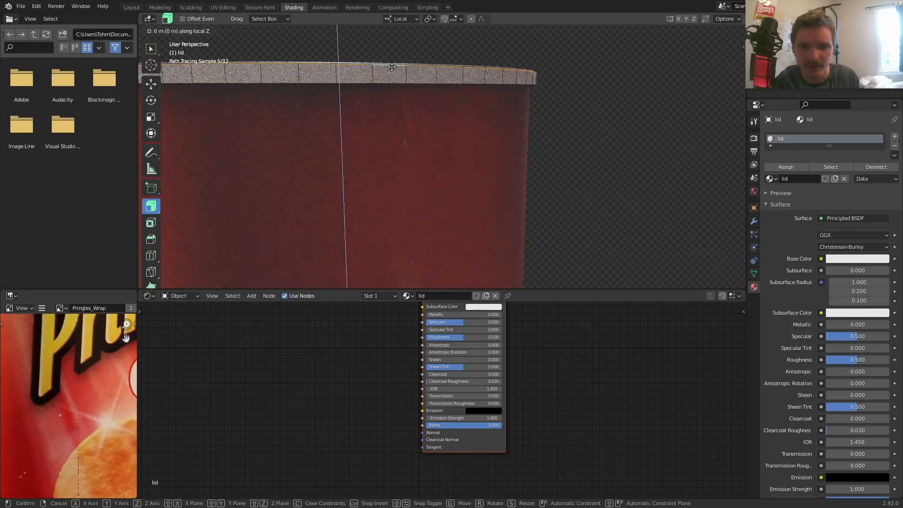
click(393, 62)
Fill the lid's open top edge loop with a single face
middle_drag(393, 64, 410, 123)
key(ctrl+z)
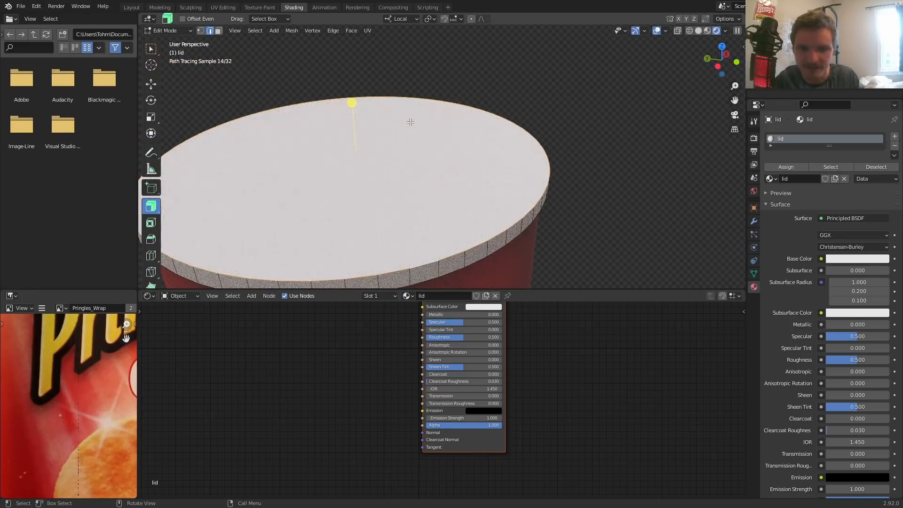
scroll(415, 154, down, 3)
scroll(412, 177, up, 2)
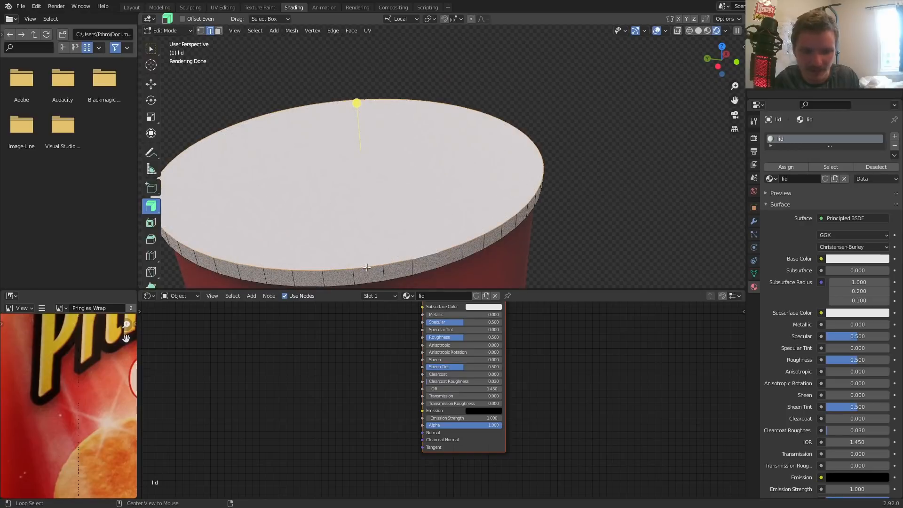
middle_drag(366, 268, 383, 213)
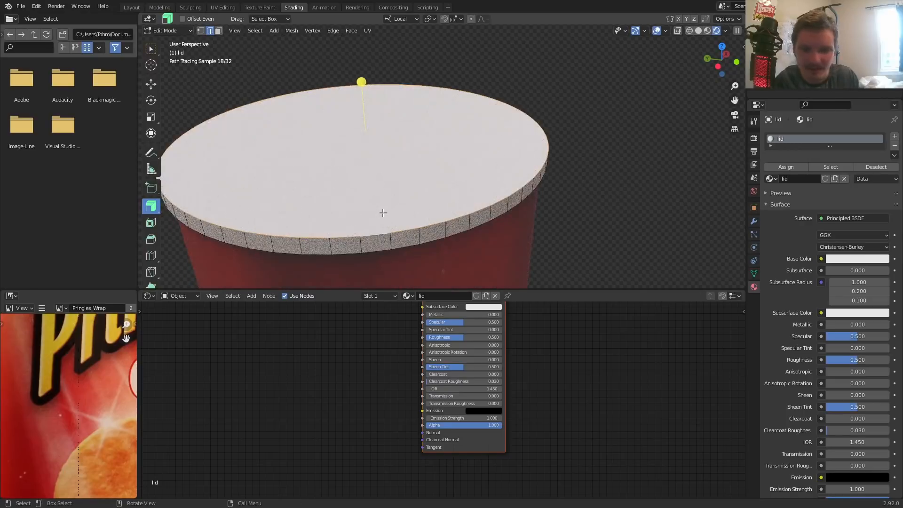
Switch the viewport to solid shading and inset the lid's top face by about 0.035 m
key(3)
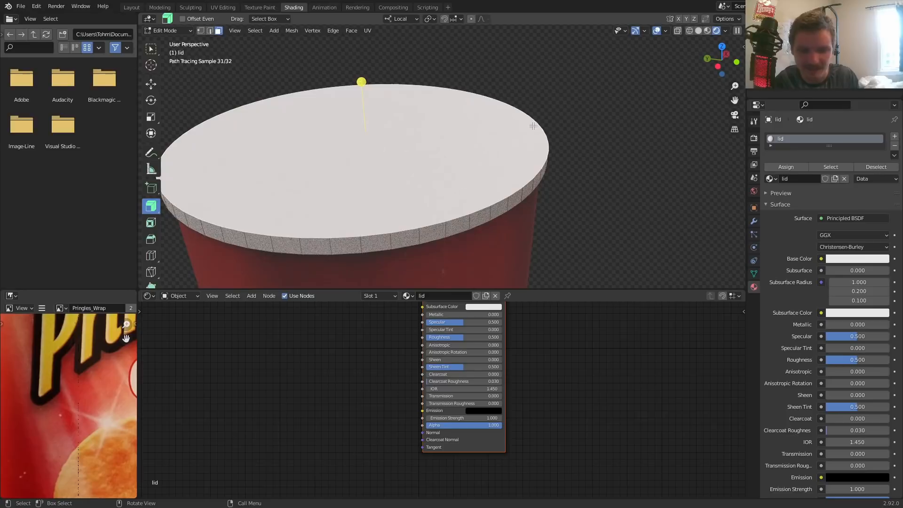
click(696, 31)
key(i)
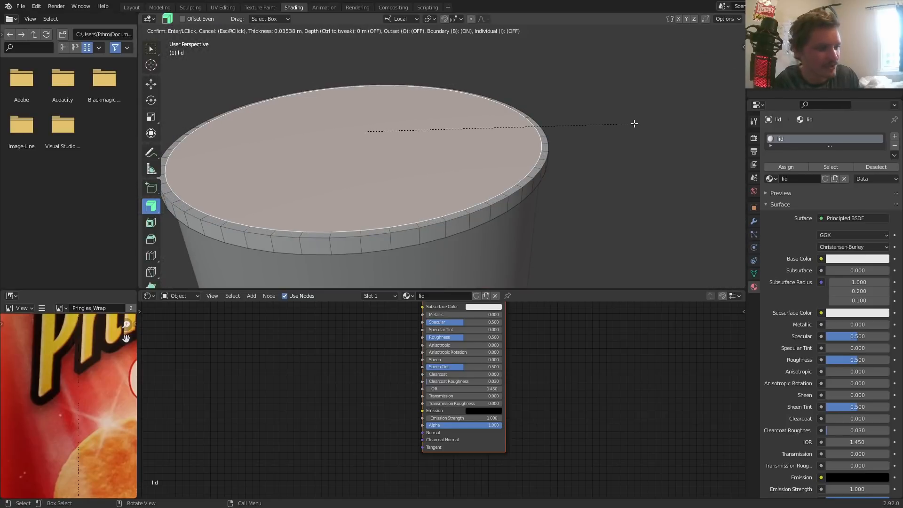
click(635, 124)
Extrude the narrow outer face loop on the lid's top upward by about 0.01 m to form a raised rim
scroll(551, 182, up, 2)
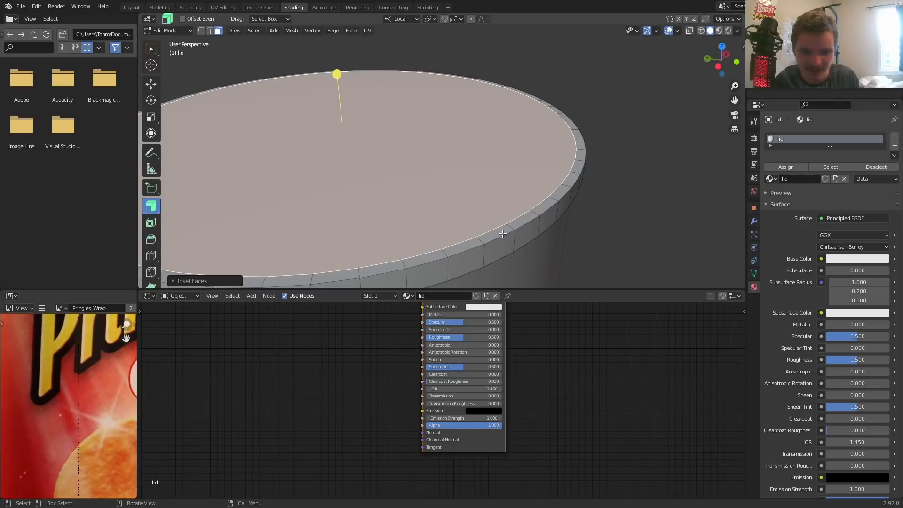
click(516, 225)
alt+click(513, 226)
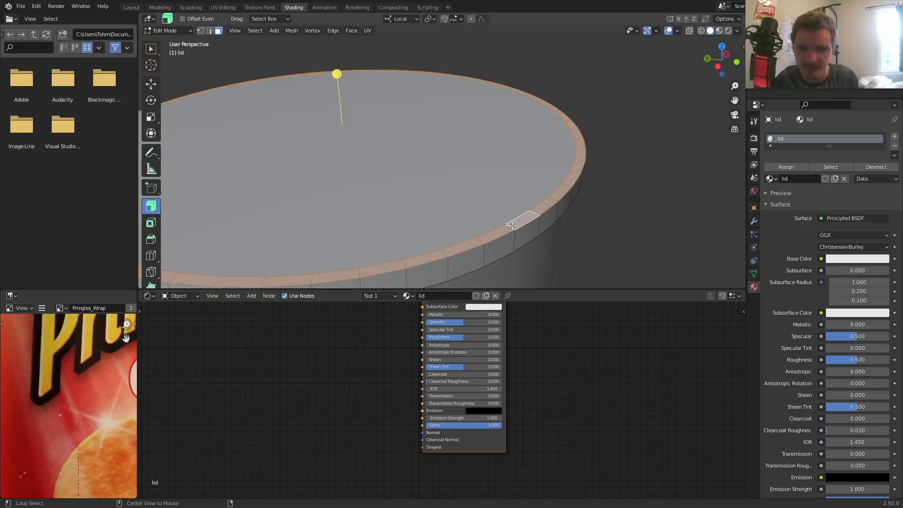
key(g)
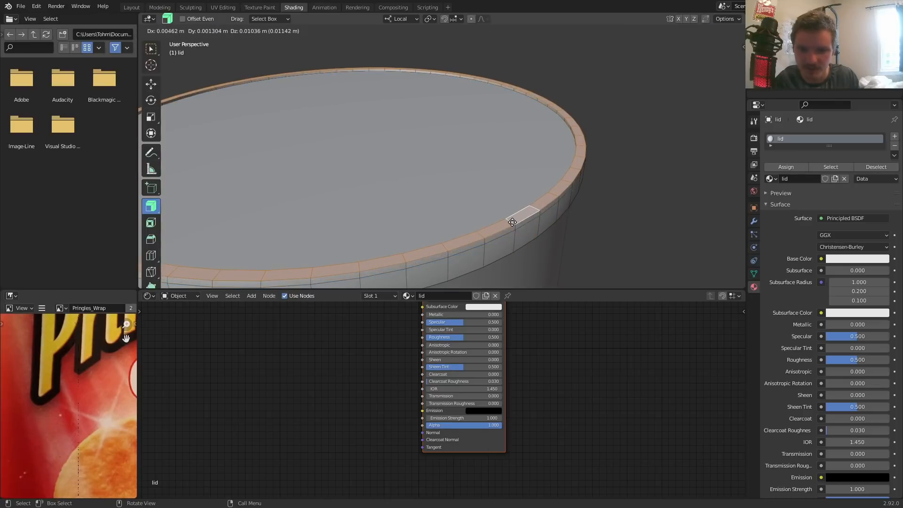
key(z)
click(514, 222)
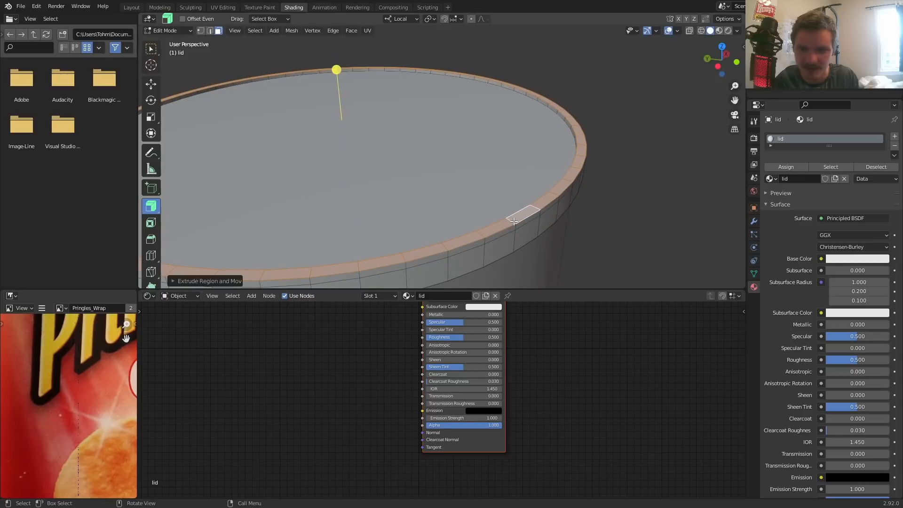
Bevel the edge loops of the lid's raised rim with 2 segments and clamp overlap enabled
middle_drag(559, 174, 526, 195)
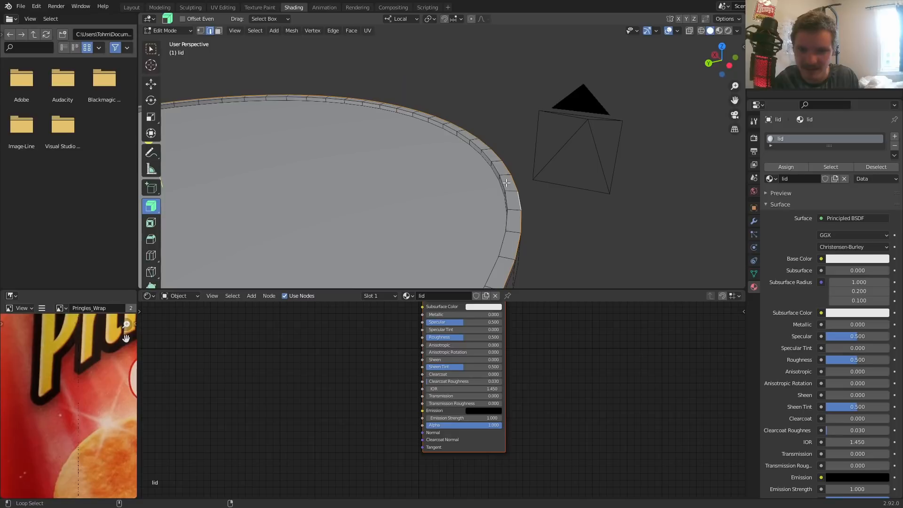
alt+click(506, 182)
key(ctrl+b)
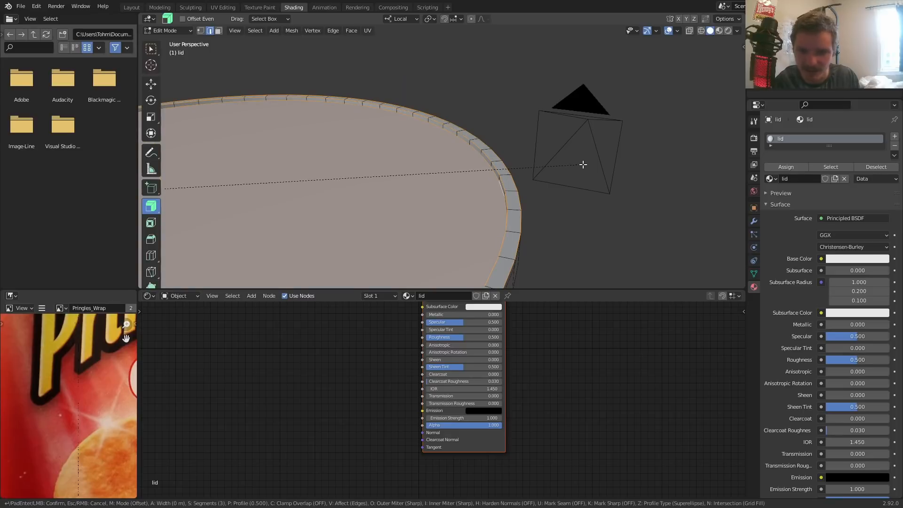
scroll(588, 160, down, 2)
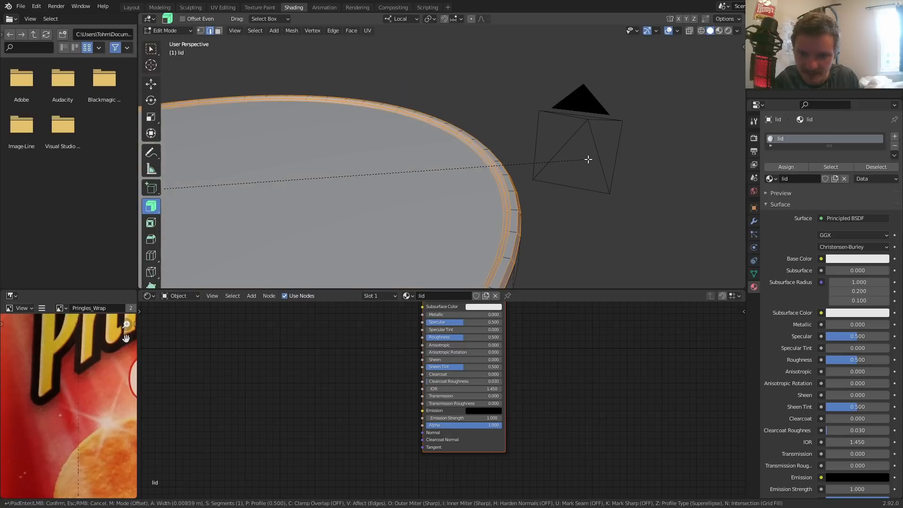
scroll(614, 148, up, 1)
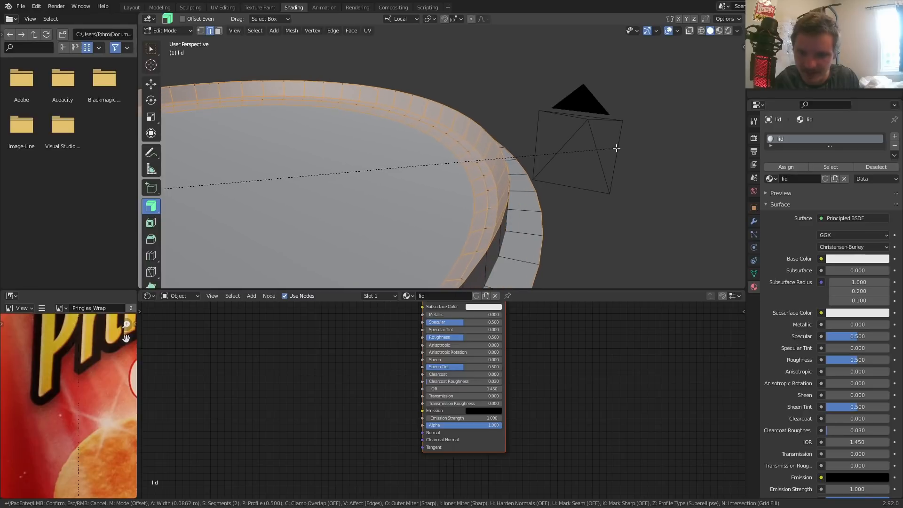
key(c)
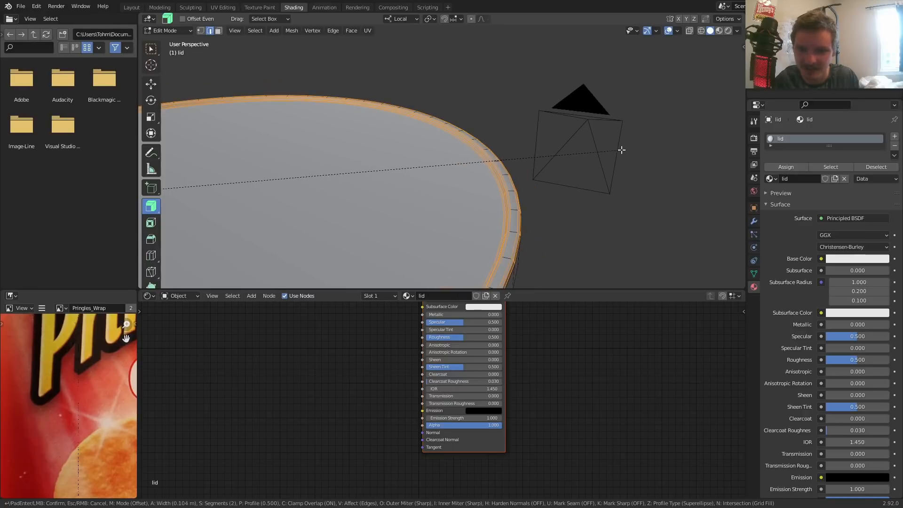
click(620, 150)
Merge the whole lid mesh's vertices by distance and return to Object Mode
scroll(578, 150, up, 1)
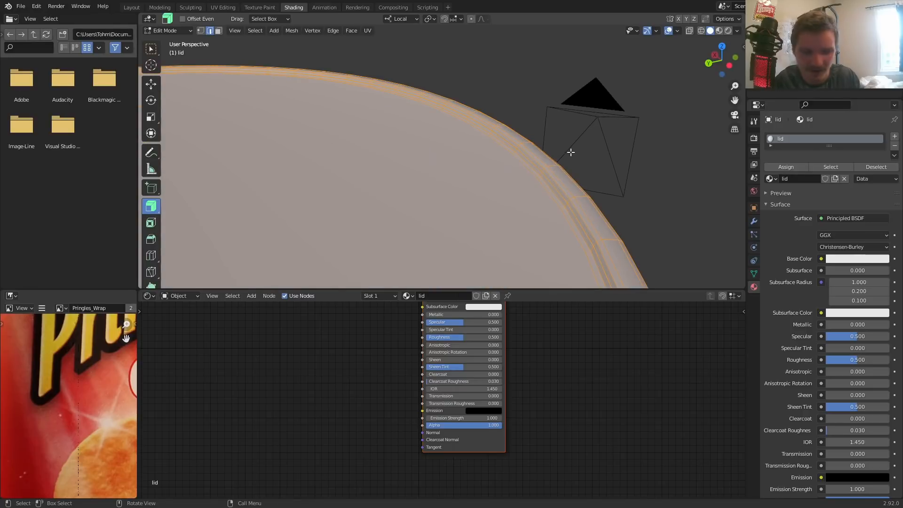
key(F3)
text(merge)
key(Return)
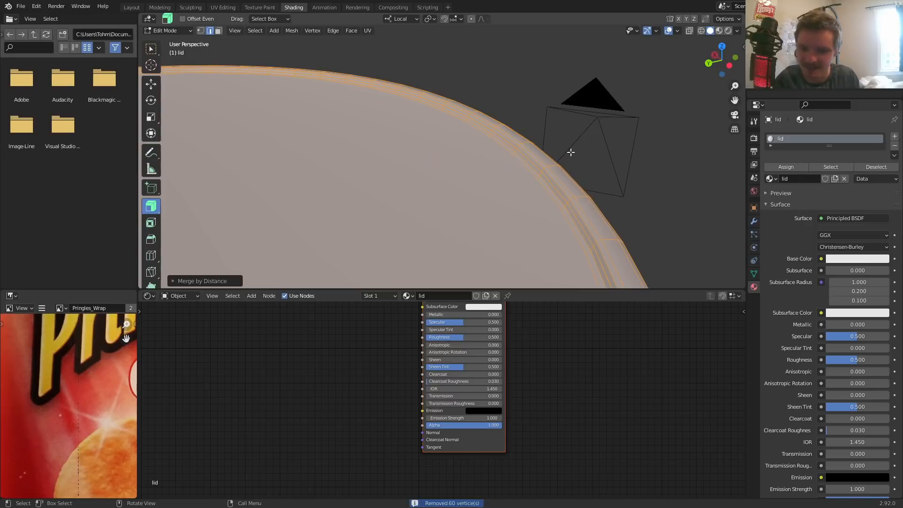
scroll(463, 169, down, 2)
key(Tab)
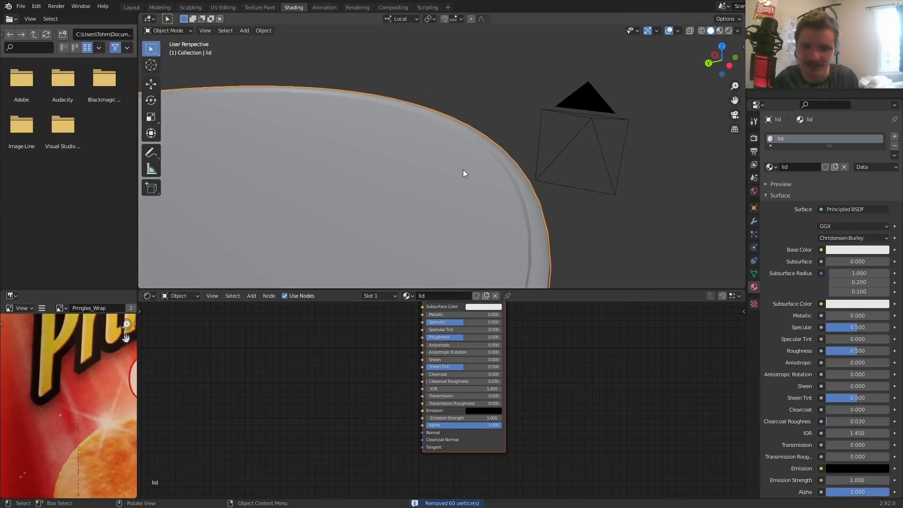
Shade the lid smooth and check the Auto Smooth setting in its mesh normals
middle_drag(463, 170, 437, 175)
right_click(437, 174)
click(434, 169)
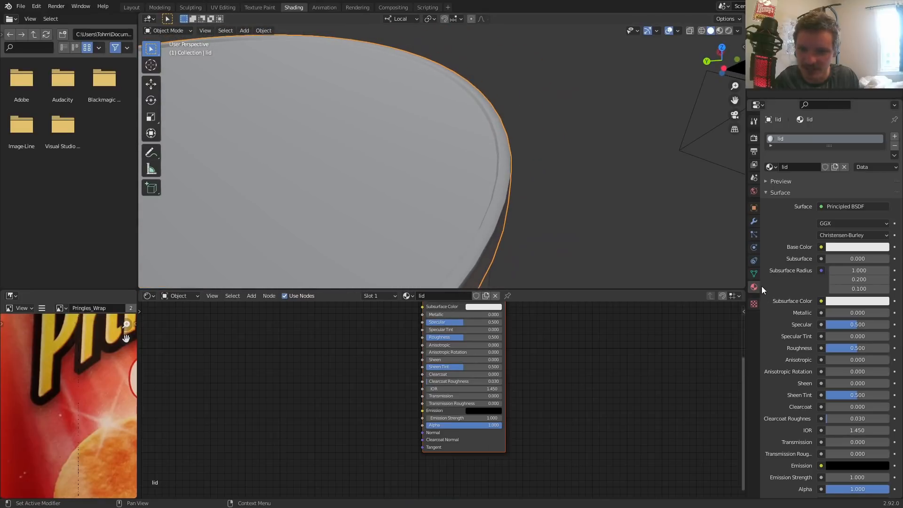
click(754, 273)
click(789, 298)
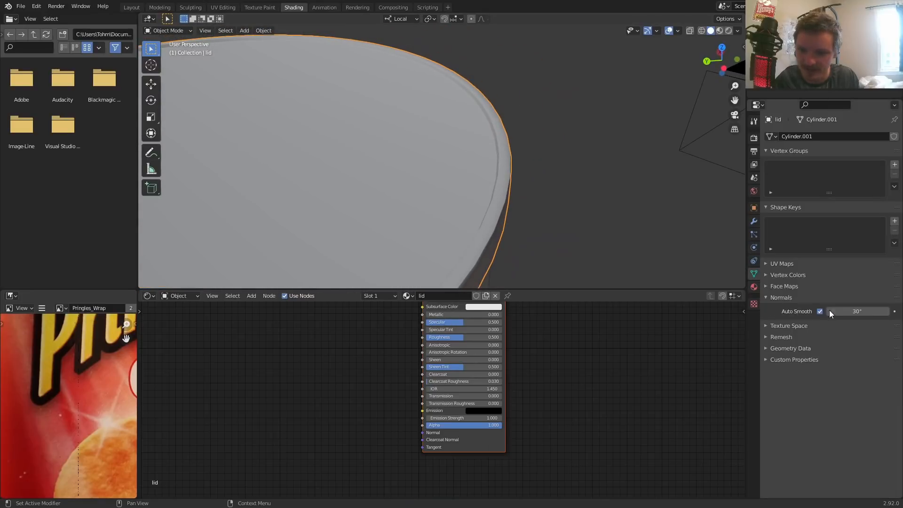
click(779, 297)
Move the lid up off the can so it floats above the opening
scroll(377, 146, down, 4)
scroll(379, 171, down, 1)
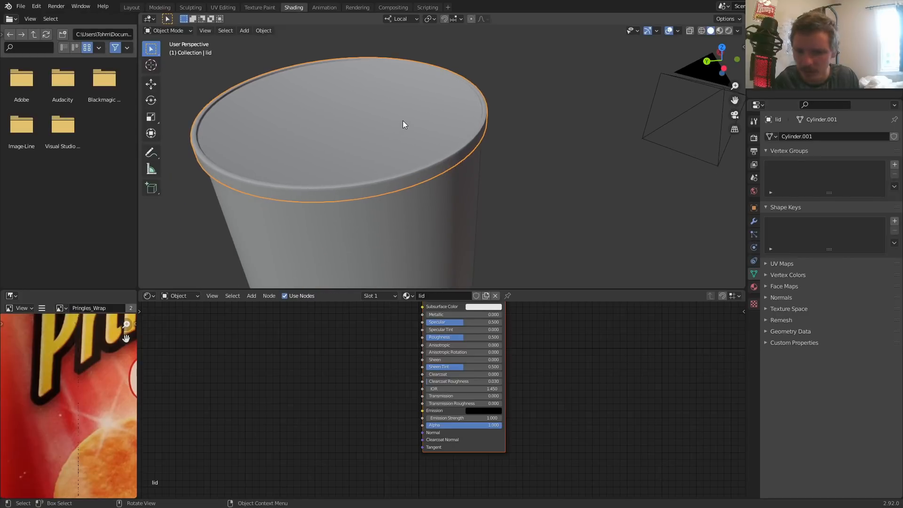
key(g)
click(376, 68)
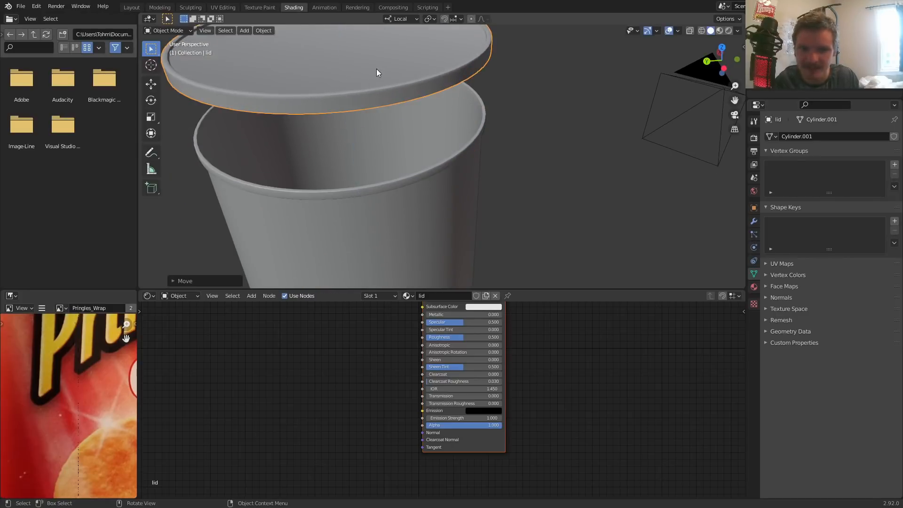
Save the file and add a Solidify modifier to the lid with a thickness of -0.011 m
middle_drag(377, 68, 343, 131)
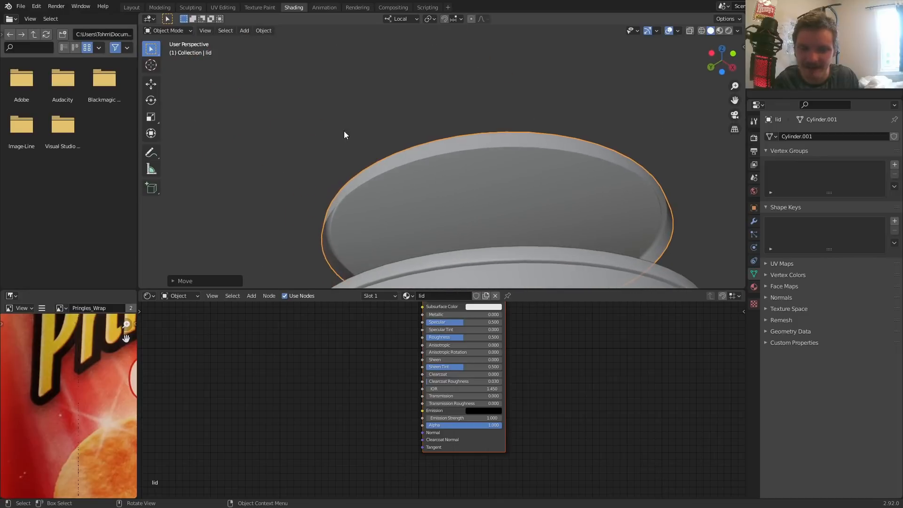
scroll(279, 196, up, 4)
middle_drag(277, 206, 314, 214)
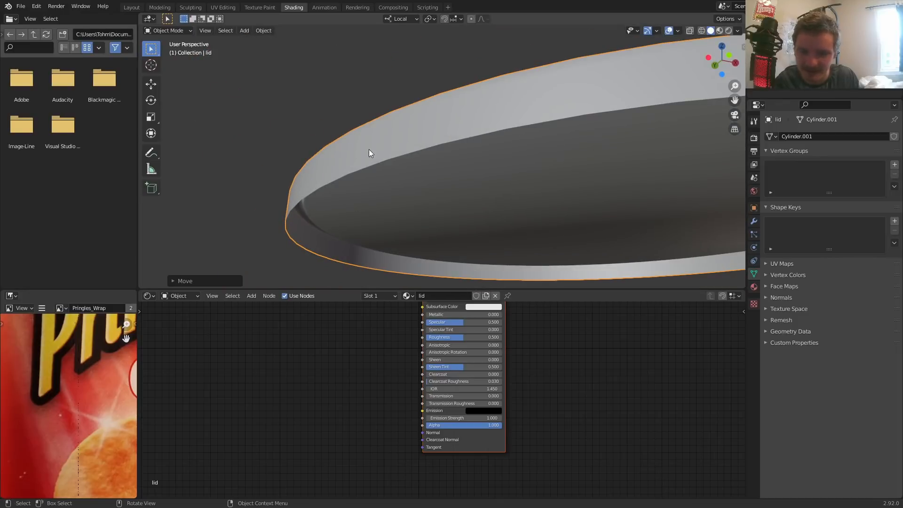
scroll(369, 148, down, 3)
middle_drag(415, 174, 400, 165)
key(ctrl+s)
click(754, 221)
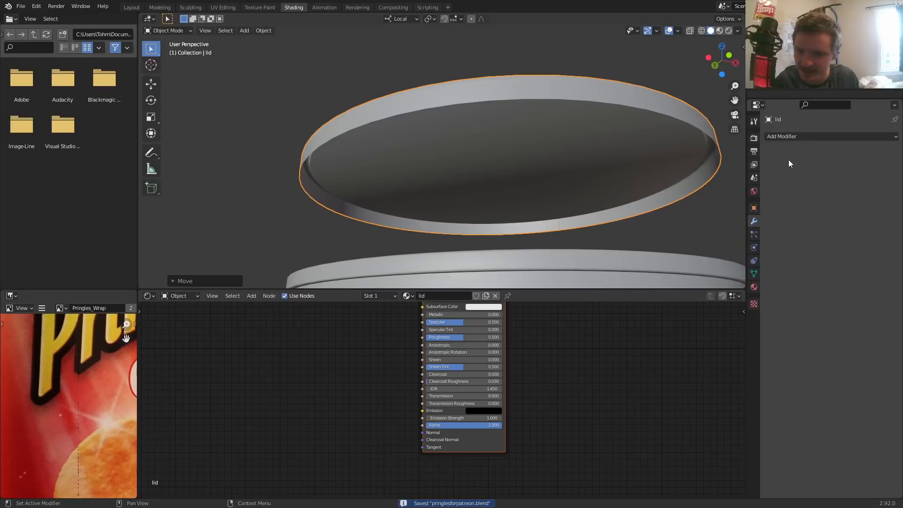
click(795, 136)
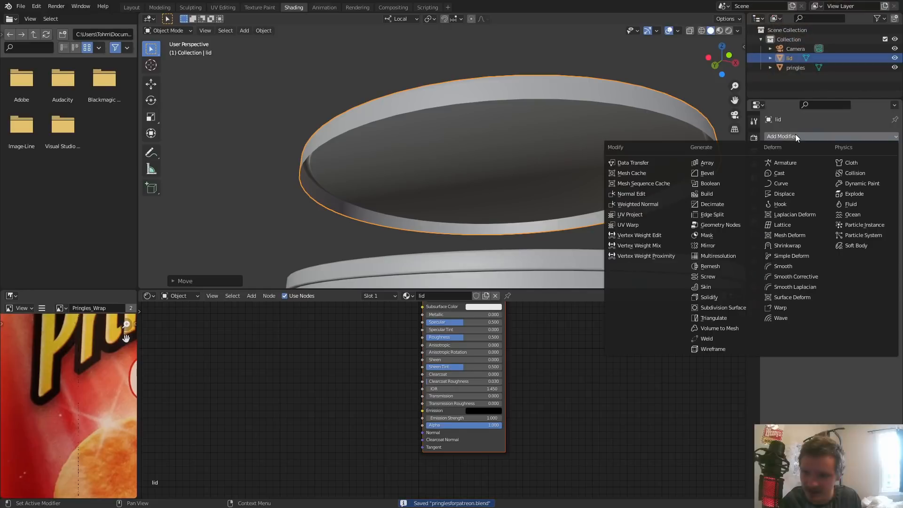
click(730, 297)
scroll(302, 127, up, 2)
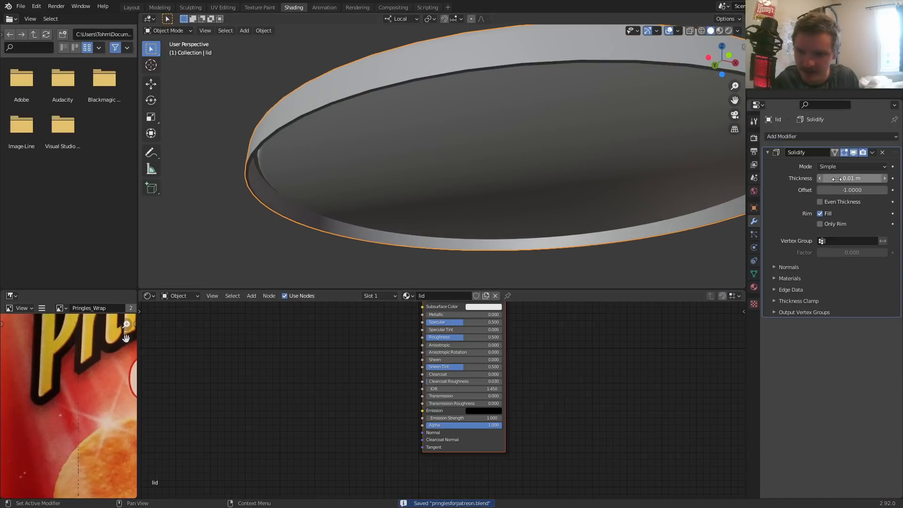
mouse_move(837, 178)
mouse_down()
mouse_move(875, 179)
mouse_move(838, 179)
mouse_up()
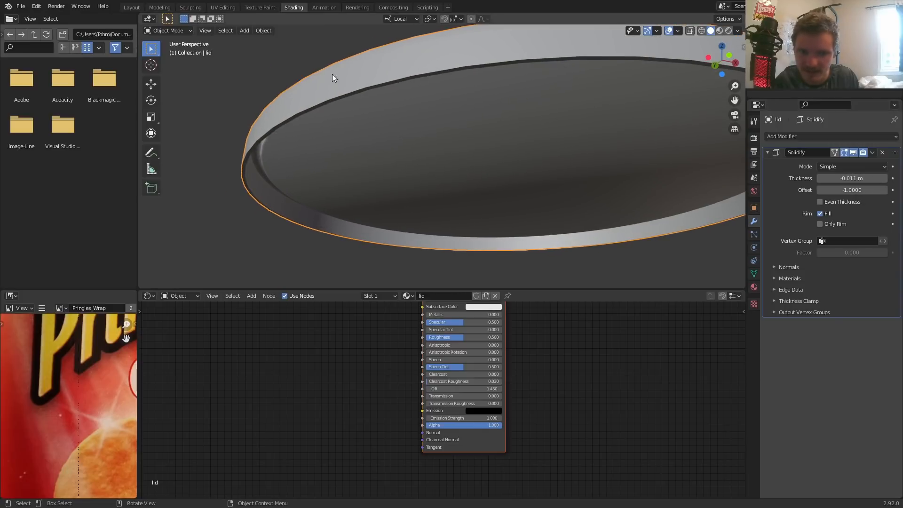
Lower the lid along its local Z axis until it sits on the can's rim, and save the file
scroll(345, 123, down, 5)
key(g)
key(z)
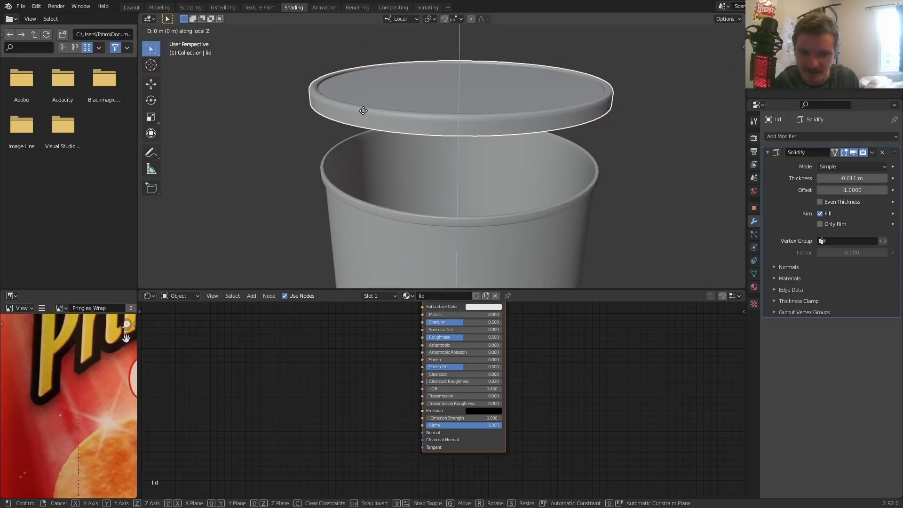
click(374, 182)
key(g)
key(z)
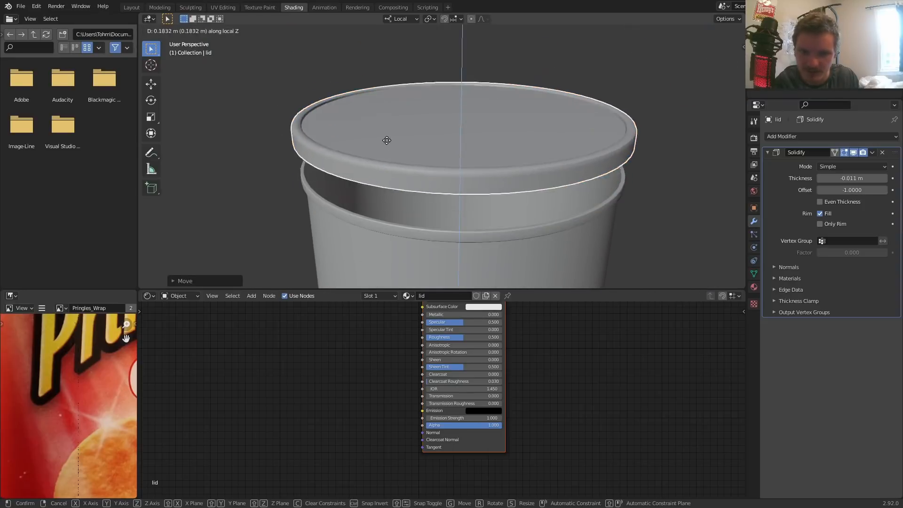
click(403, 190)
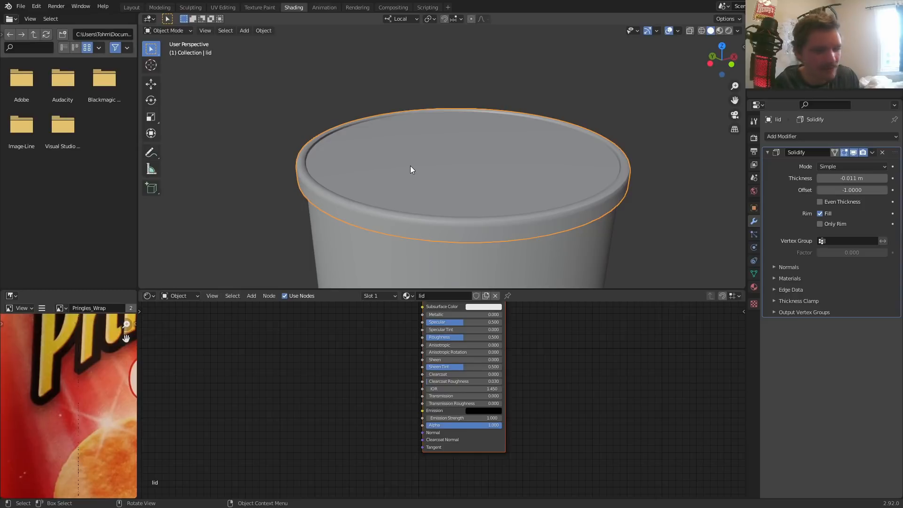
key(ctrl+s)
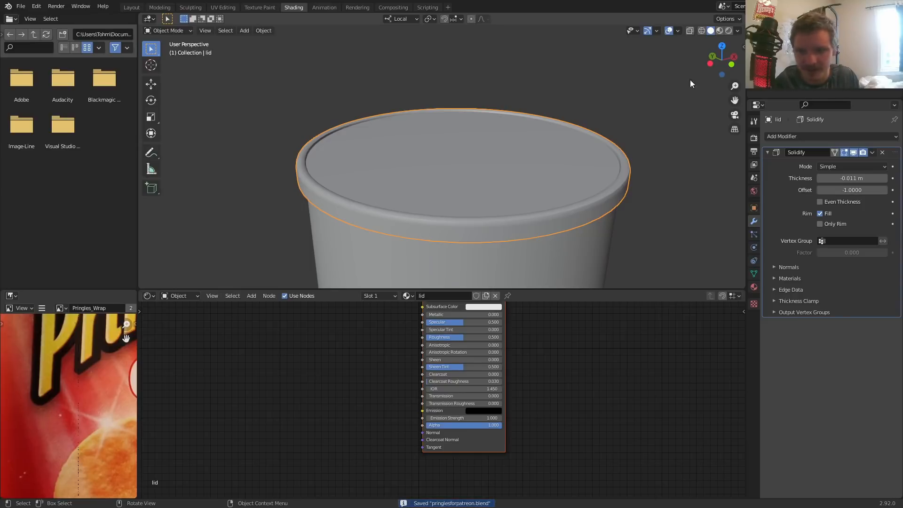
Show the viewport in rendered shading, set the lid material's transmission to 1.000, and save the file
click(728, 31)
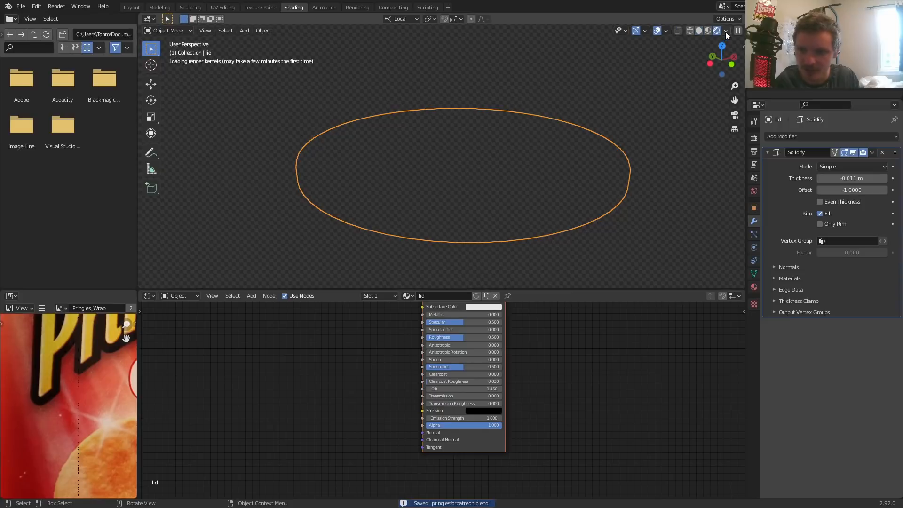
scroll(636, 129, down, 5)
middle_drag(408, 400, 333, 434)
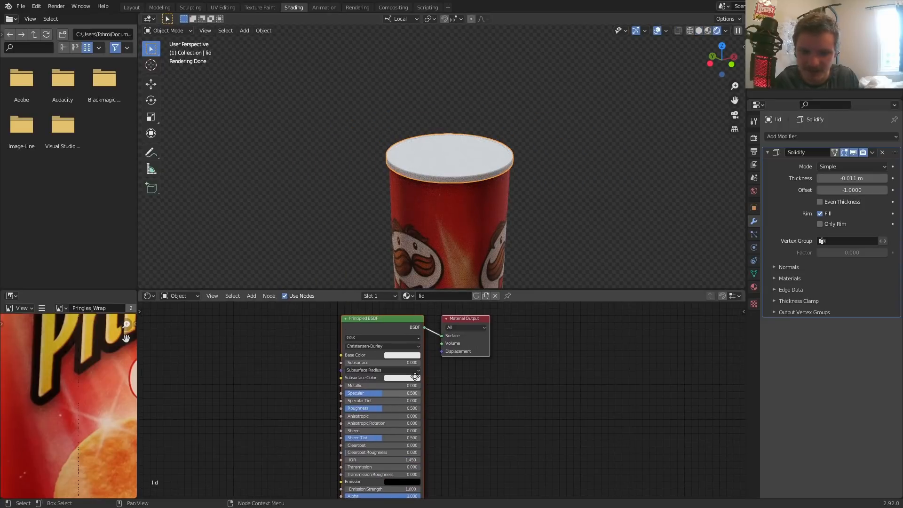
middle_drag(372, 472, 368, 422)
drag(366, 416, 439, 416)
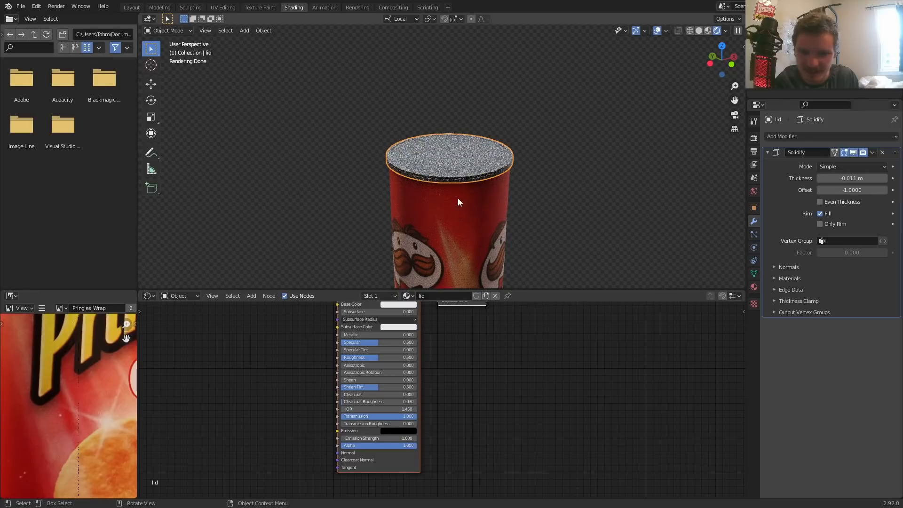
middle_drag(459, 199, 451, 236)
key(ctrl+s)
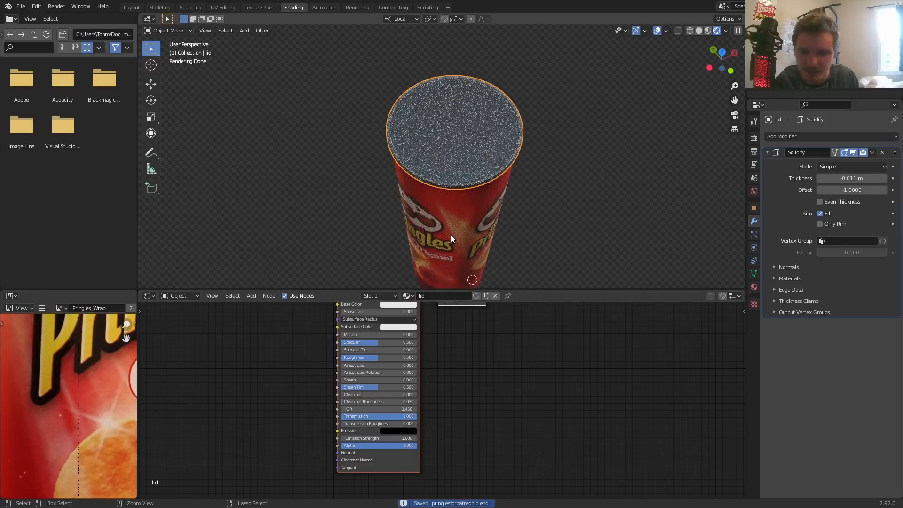
Set the lid material's roughness to 0.000, enable Transparent Glass in the render's film settings, and save the file
scroll(451, 235, up, 1)
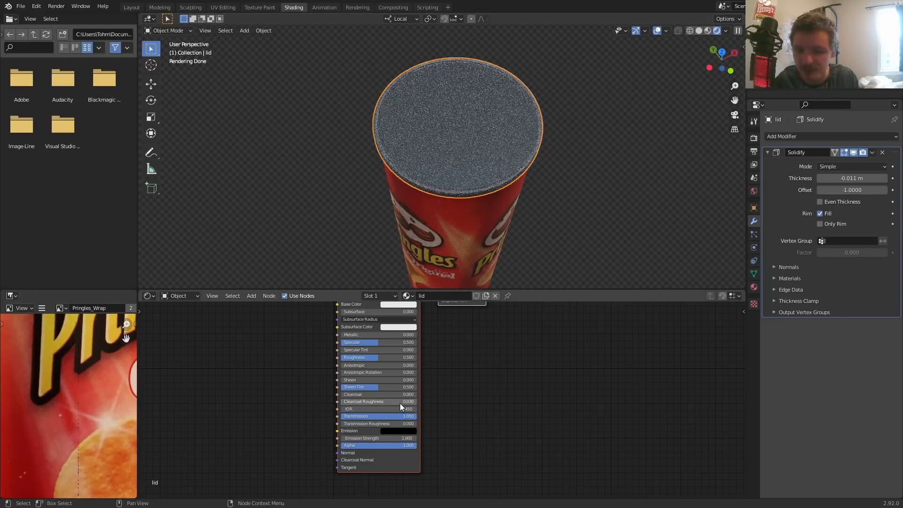
drag(375, 357, 339, 357)
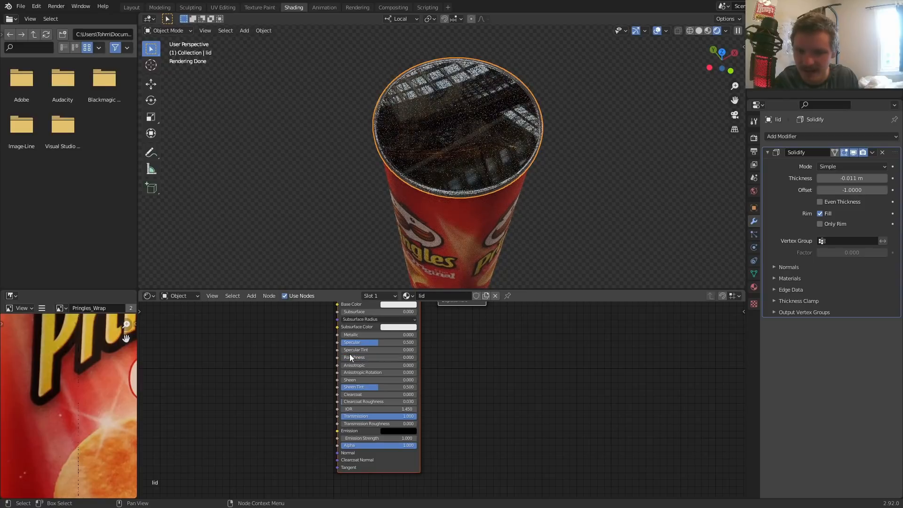
click(753, 139)
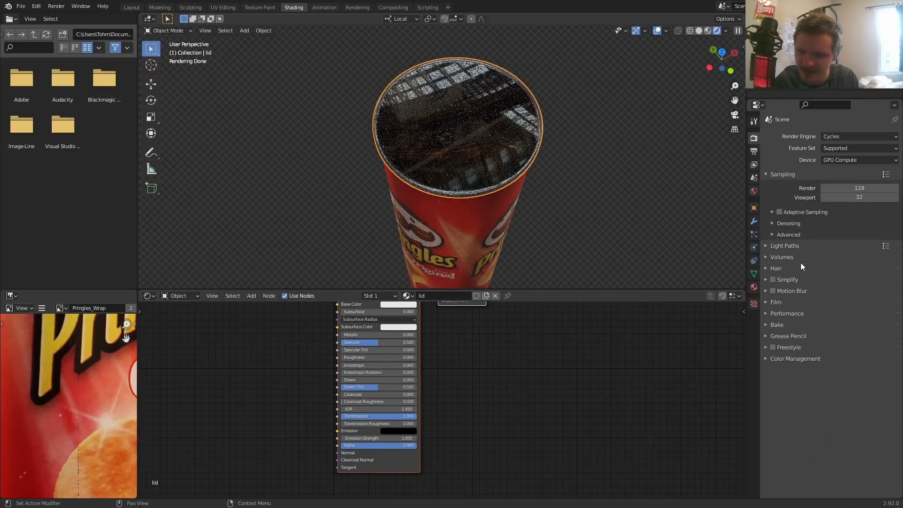
click(776, 303)
click(823, 382)
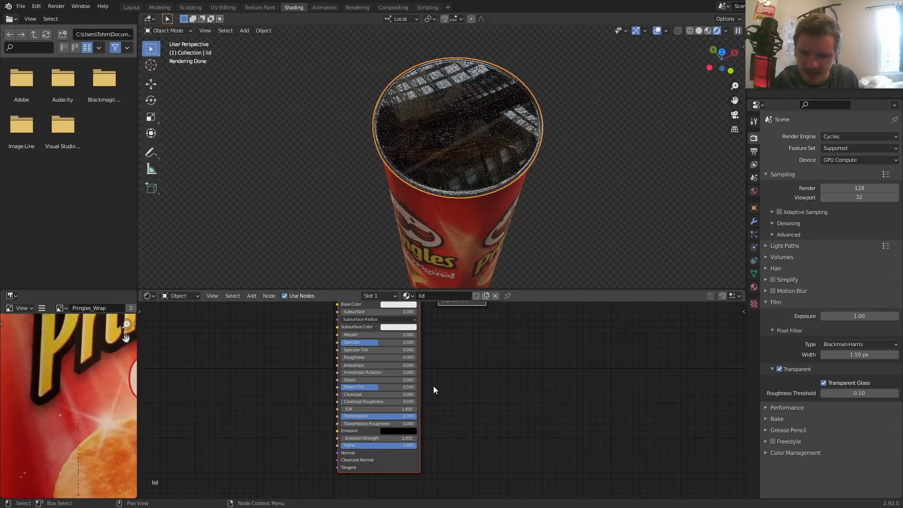
middle_drag(438, 369, 445, 394)
key(ctrl+s)
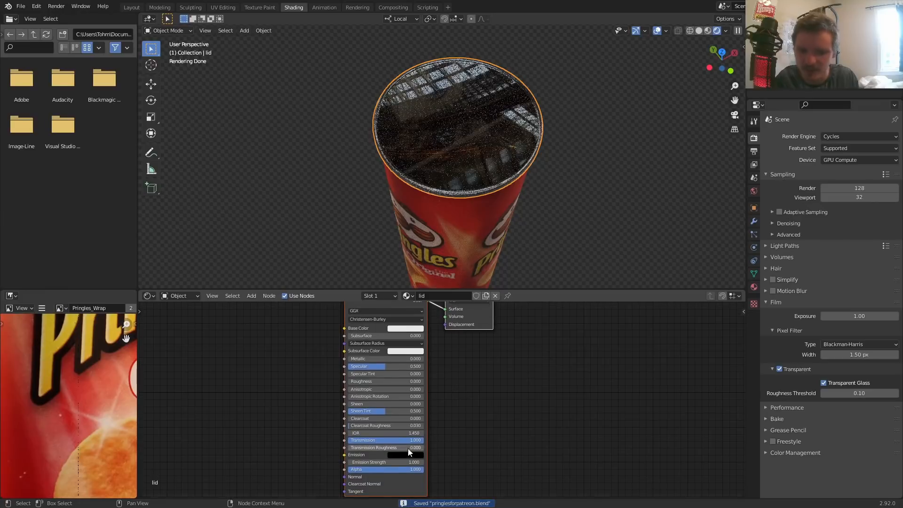
Try an alpha of 0.136 on the lid material and undo the change
drag(416, 470, 354, 470)
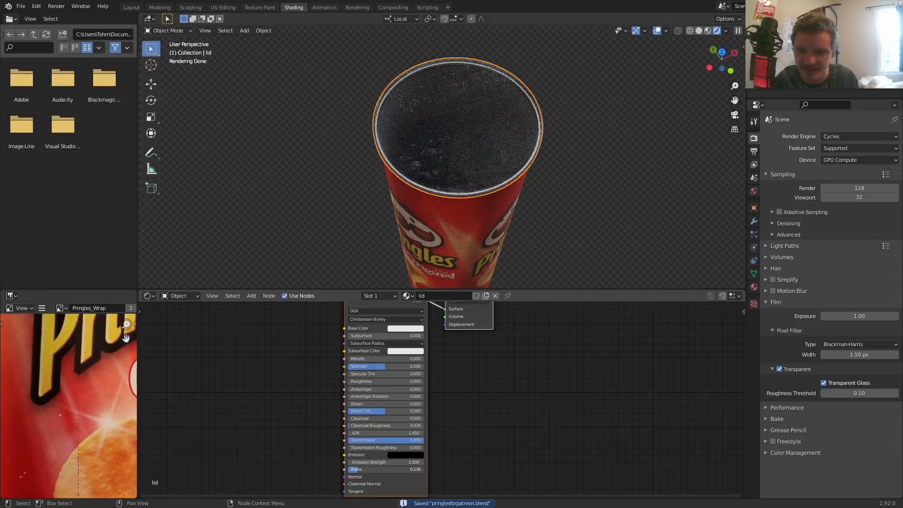
key(ctrl+z)
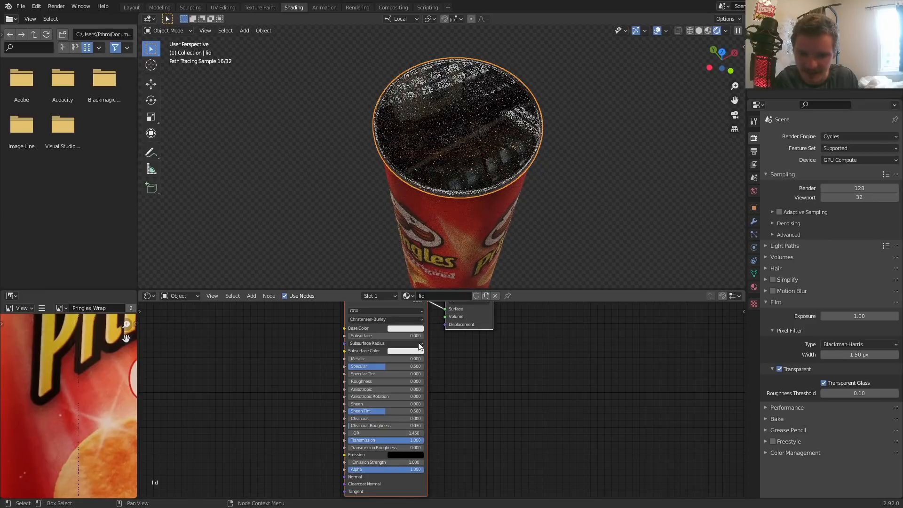
Set the lid material's roughness to 0.423 and save the file
middle_drag(429, 367, 432, 359)
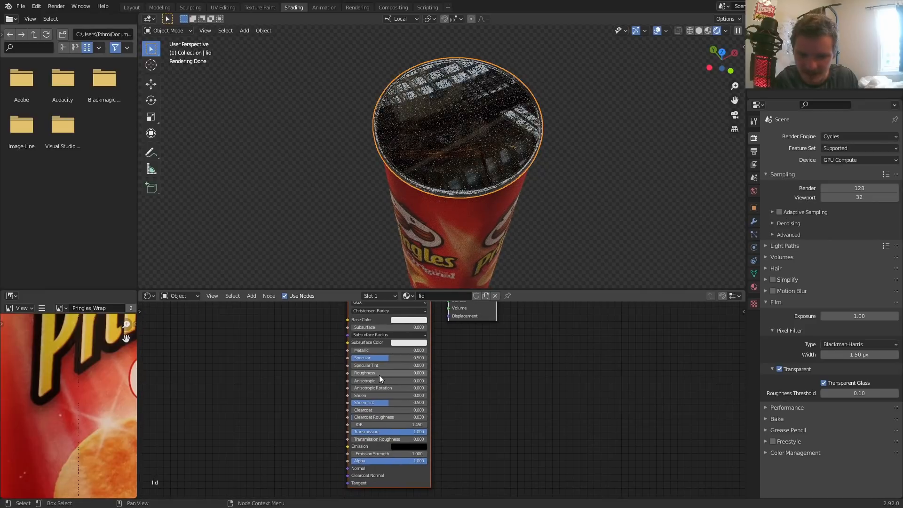
drag(380, 373, 400, 373)
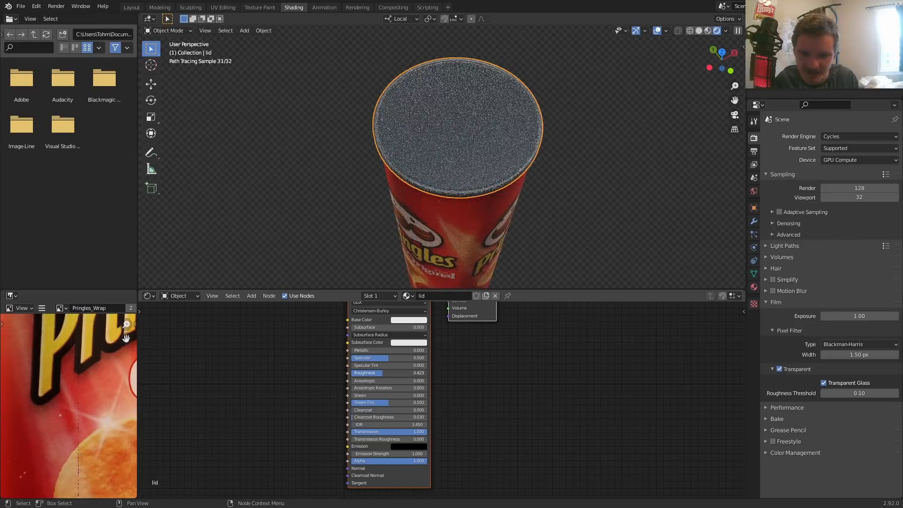
key(ctrl+s)
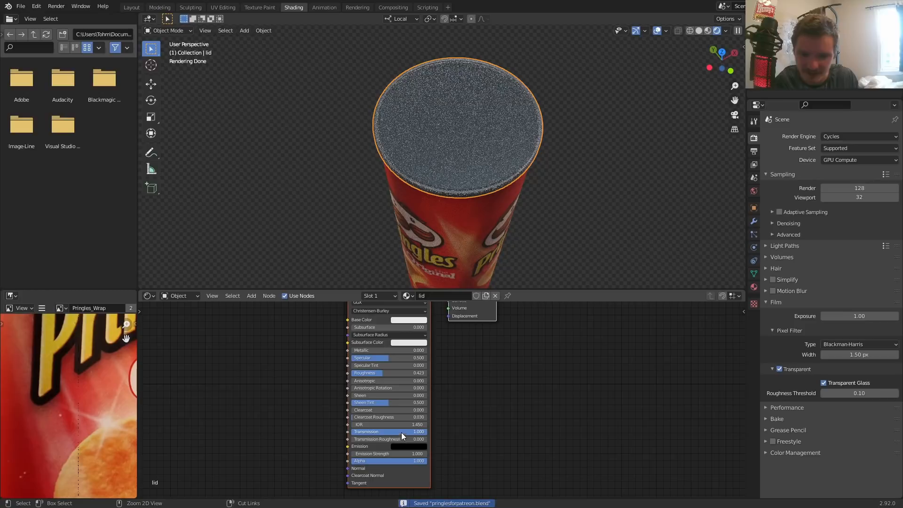
Try an IOR of 1 on the lid material, and set it to 1.1
click(409, 422)
text(1)
key(Return)
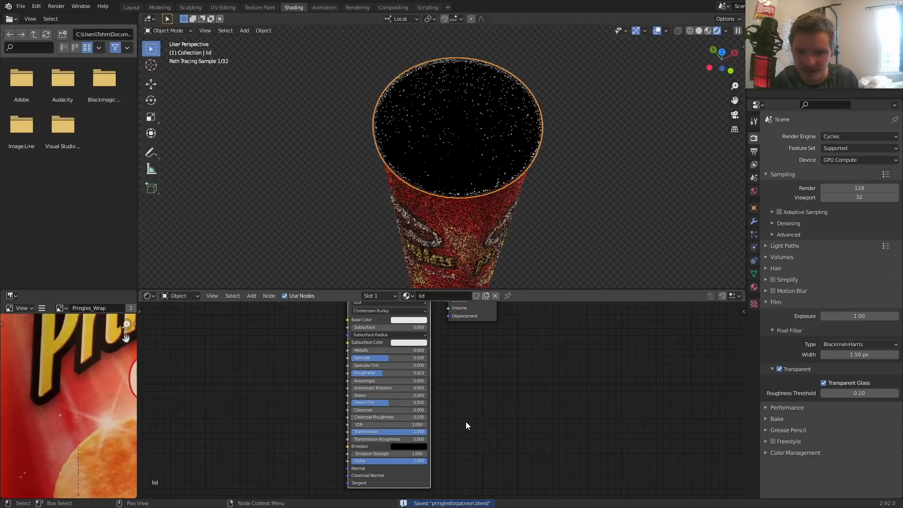
click(396, 425)
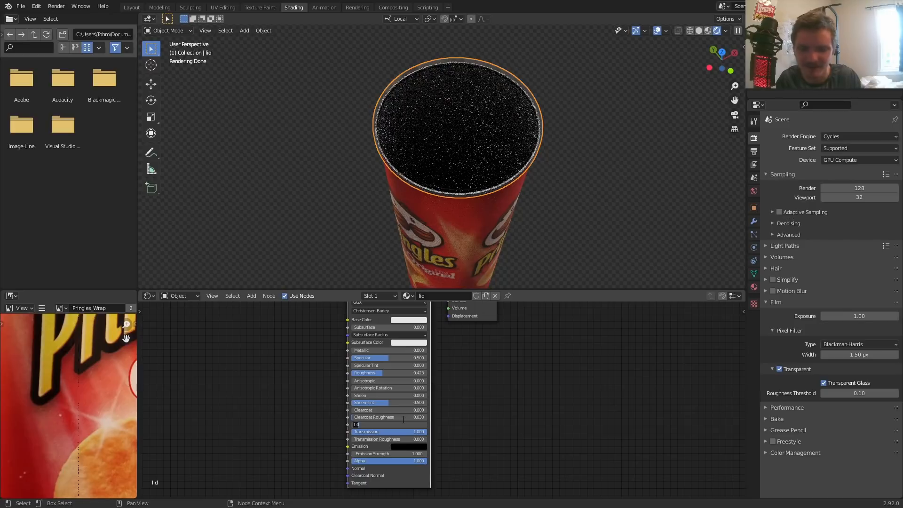
text(.1)
key(Return)
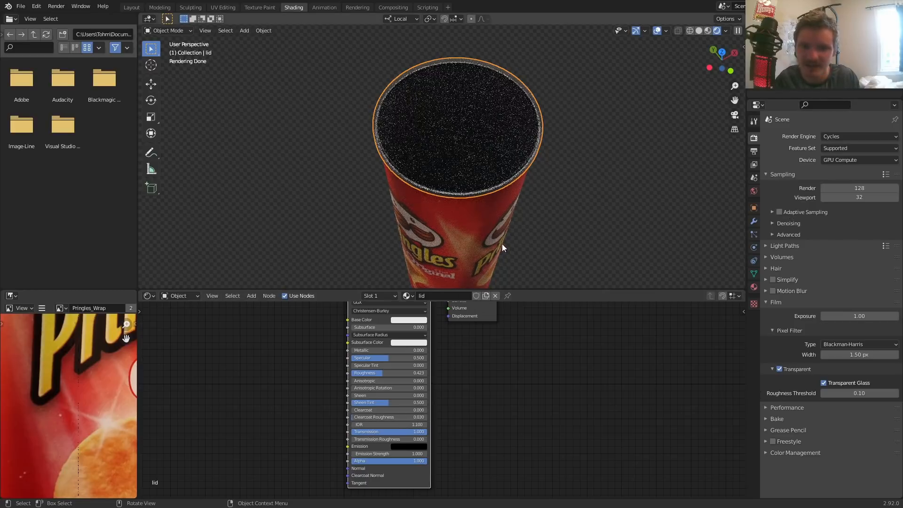
Brighten the lid material's base color to pure white with a value of 1.000
click(423, 320)
drag(454, 222, 454, 213)
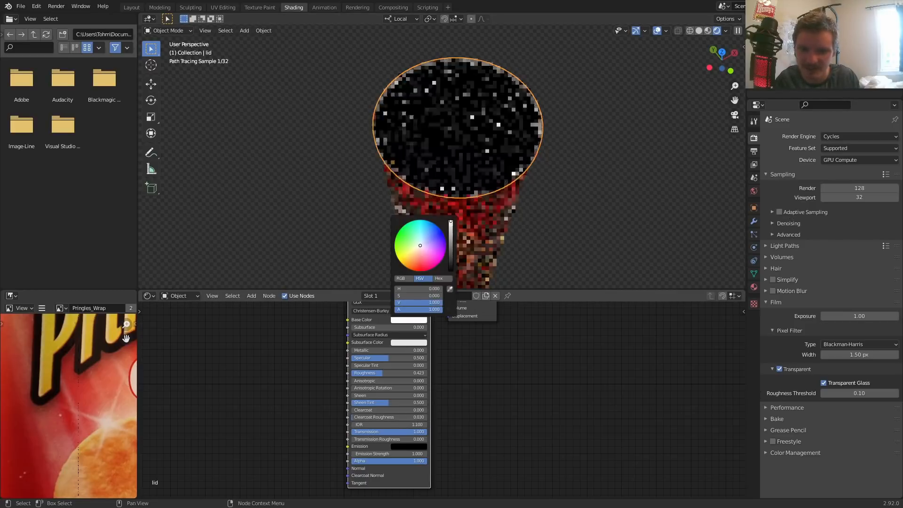
middle_drag(452, 161, 469, 157)
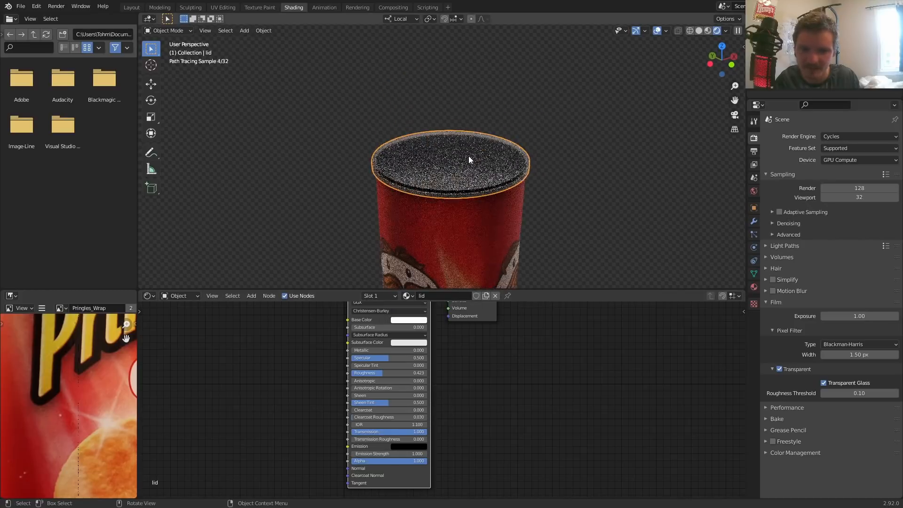
scroll(575, 183, up, 2)
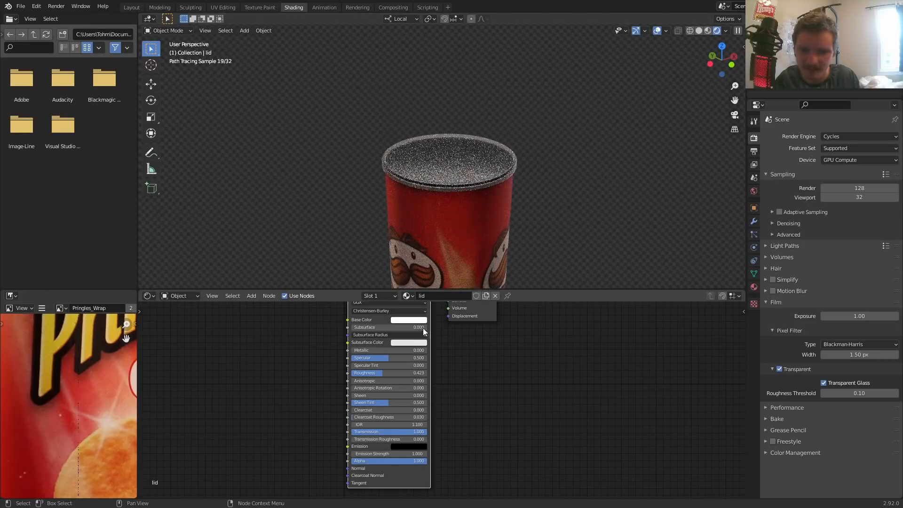
Set the lid material's roughness to 0.773 and its transmission roughness to 0.668
drag(383, 373, 409, 373)
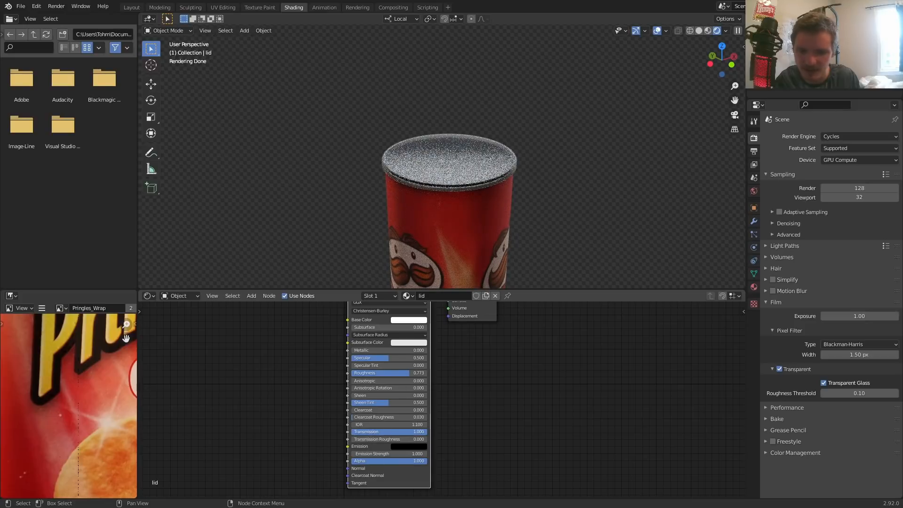
click(377, 431)
click(455, 440)
drag(376, 439, 426, 440)
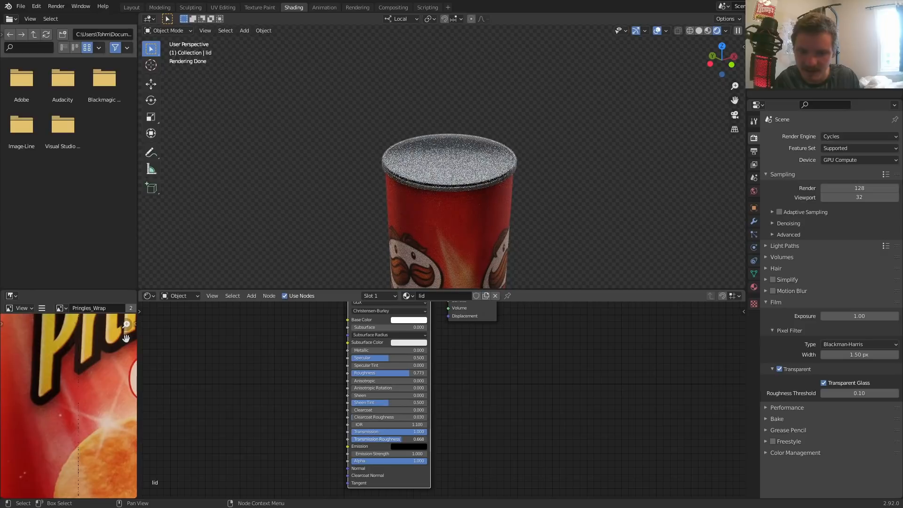
Move the Principled BSDF node away from the Material Output and search the addable nodes for a translucent shader
middle_drag(287, 350, 302, 412)
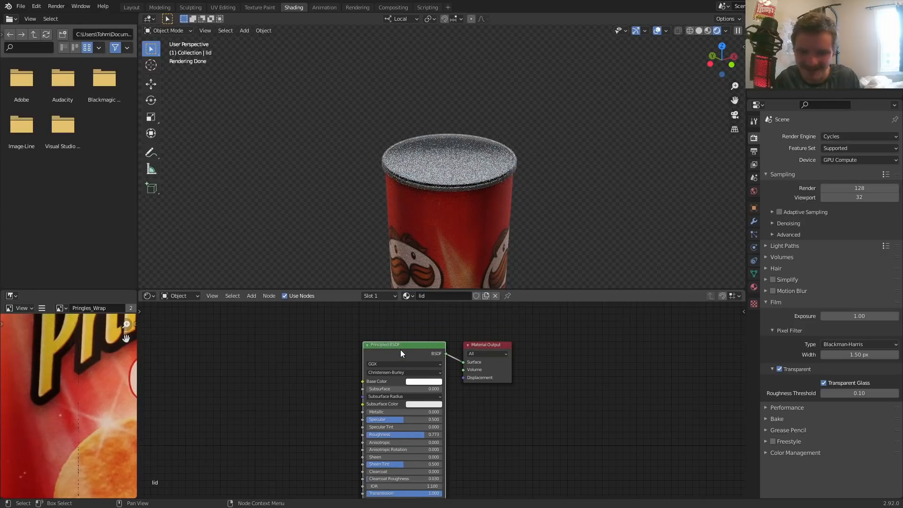
drag(401, 353, 200, 351)
key(shift+a)
click(303, 322)
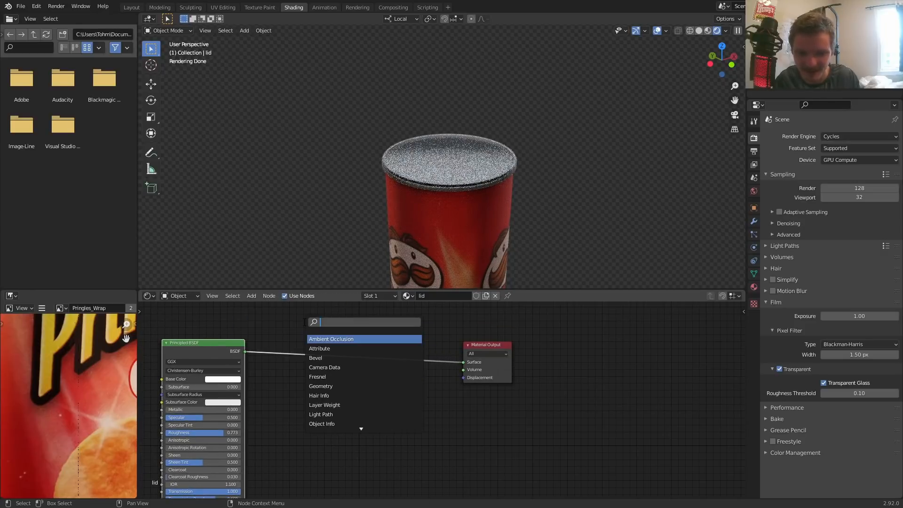
text(tra)
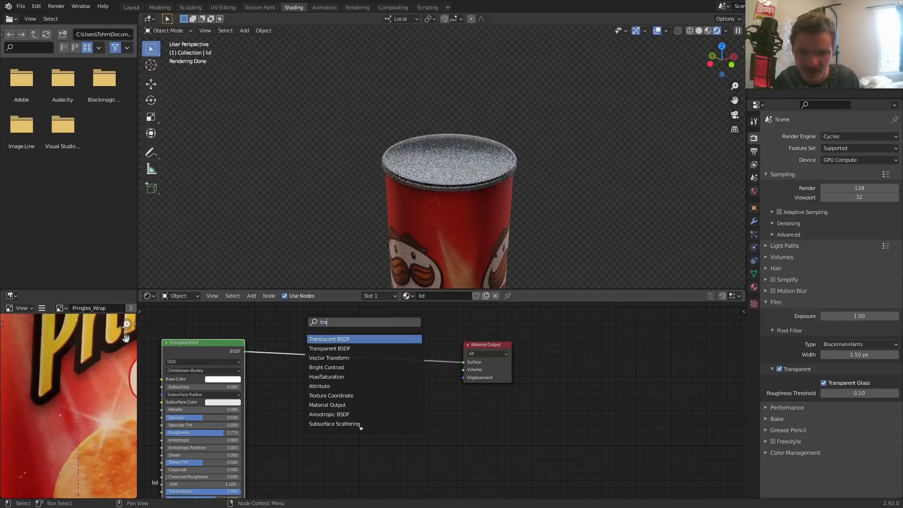
Try applying the lid's Solidify modifier, and undo it
click(453, 162)
click(754, 222)
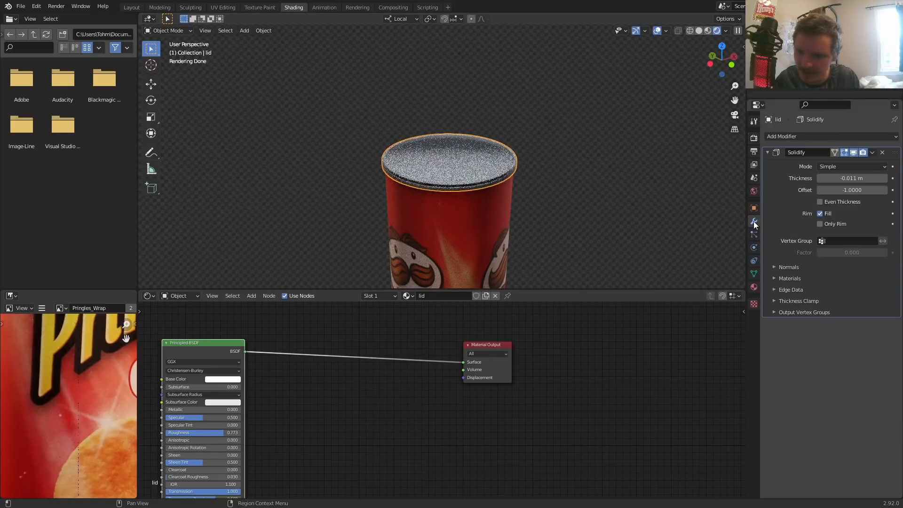
key(ctrl+a)
key(ctrl+z)
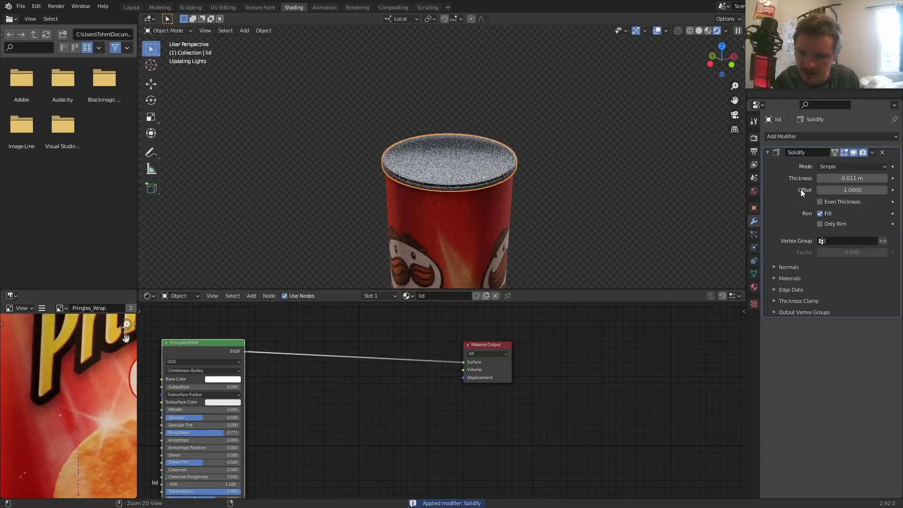
Add a Translucent BSDF node to the lid material and connect it to the Material Output's Surface
scroll(358, 350, up, 1)
key(shift+a)
click(353, 317)
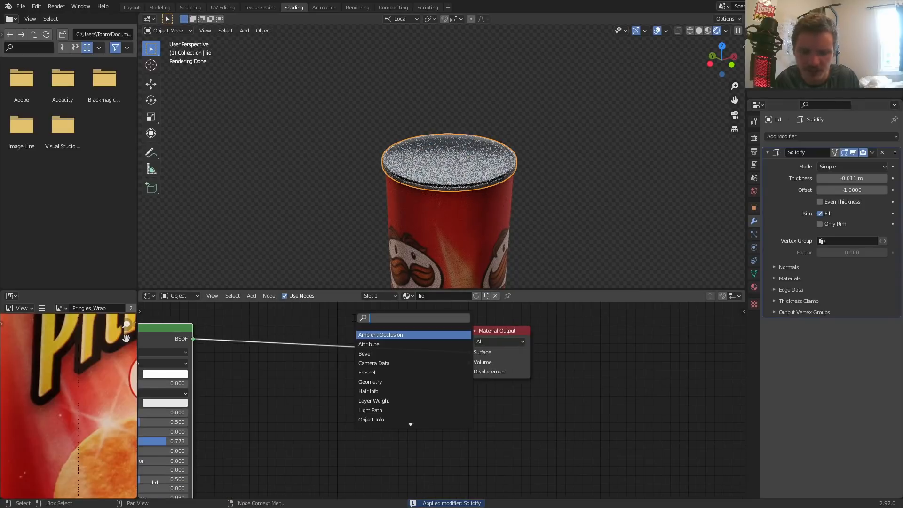
text(tra)
click(369, 334)
click(346, 384)
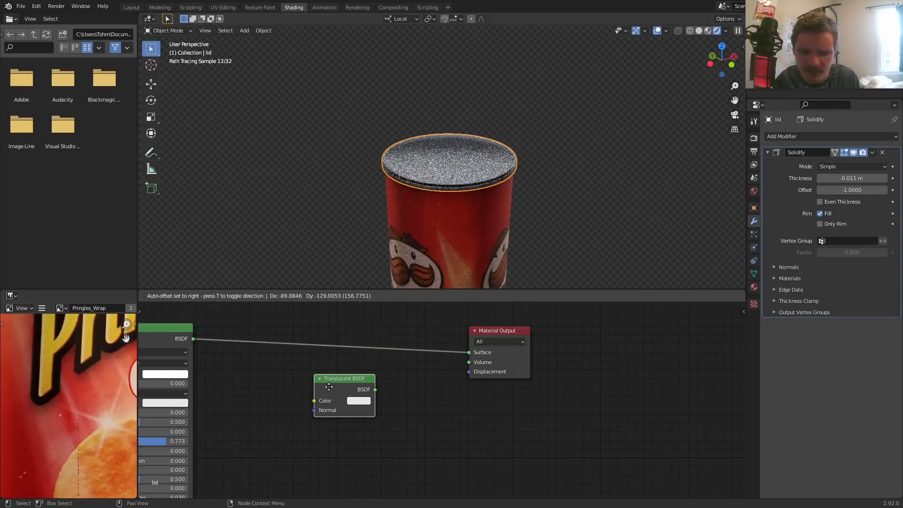
drag(377, 390, 478, 354)
Brighten the Translucent BSDF's color to pure white with a value of 1.000
middle_drag(526, 190, 507, 210)
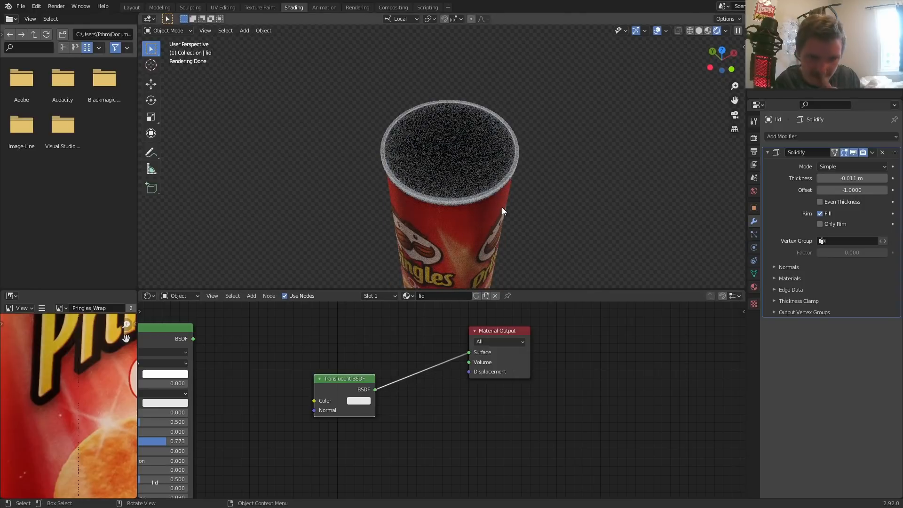
click(361, 401)
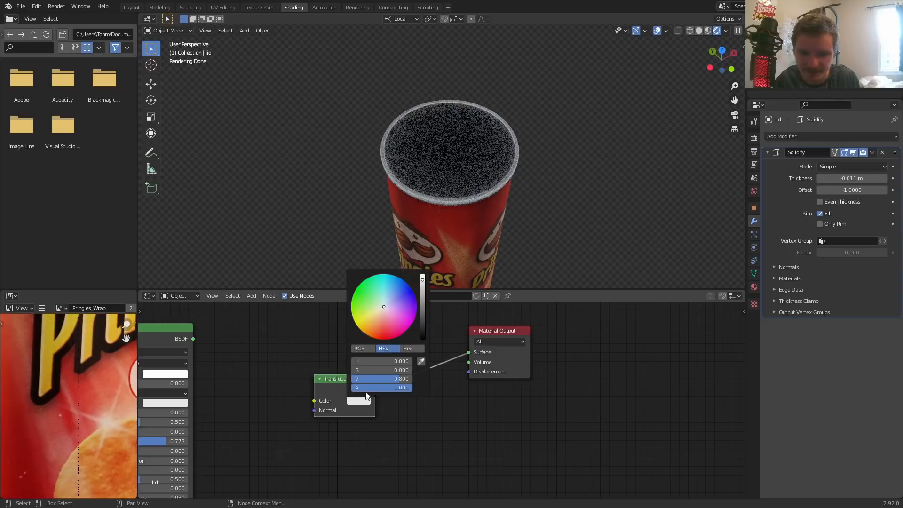
click(425, 278)
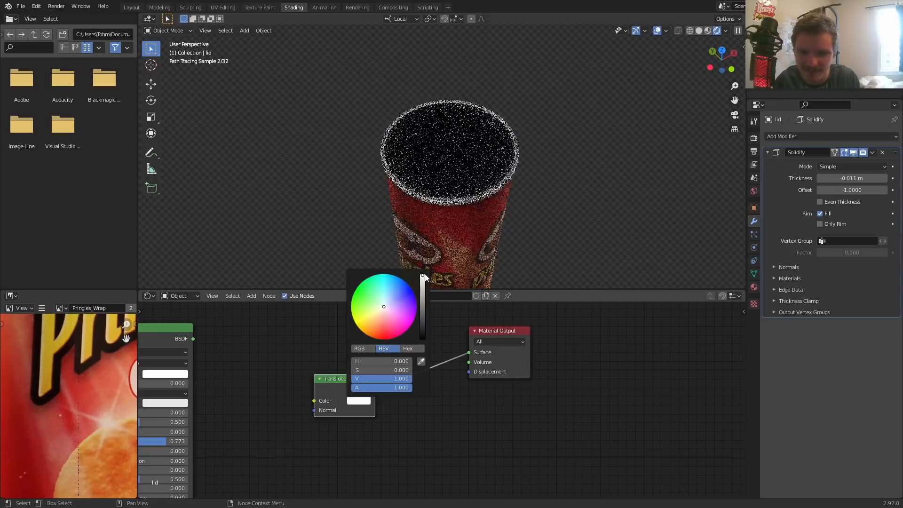
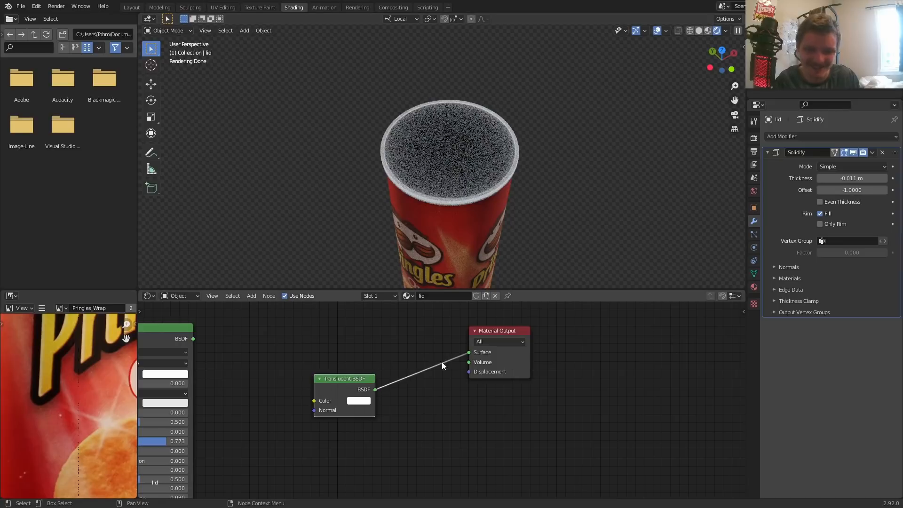
middle_drag(349, 390, 431, 372)
drag(428, 363, 404, 378)
Raise the lid along the Z axis so it floats a short distance above the can
middle_drag(402, 178, 400, 134)
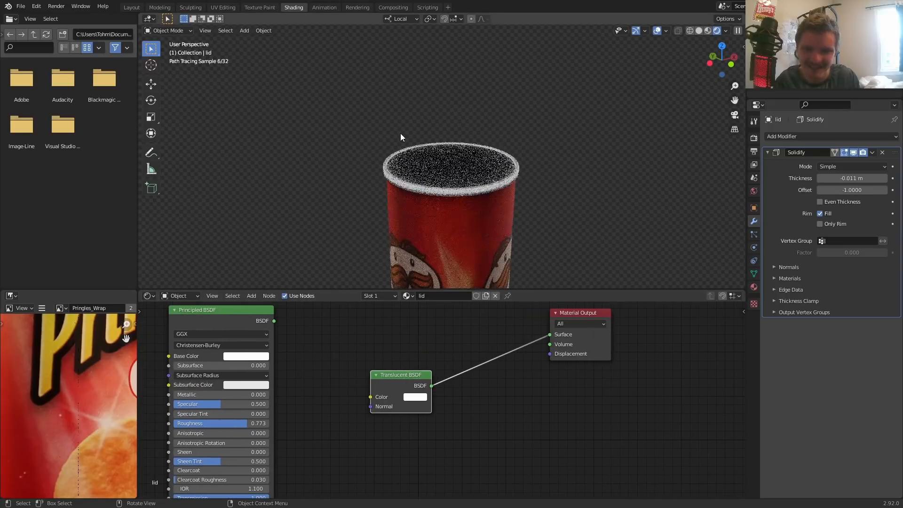
scroll(430, 153, down, 4)
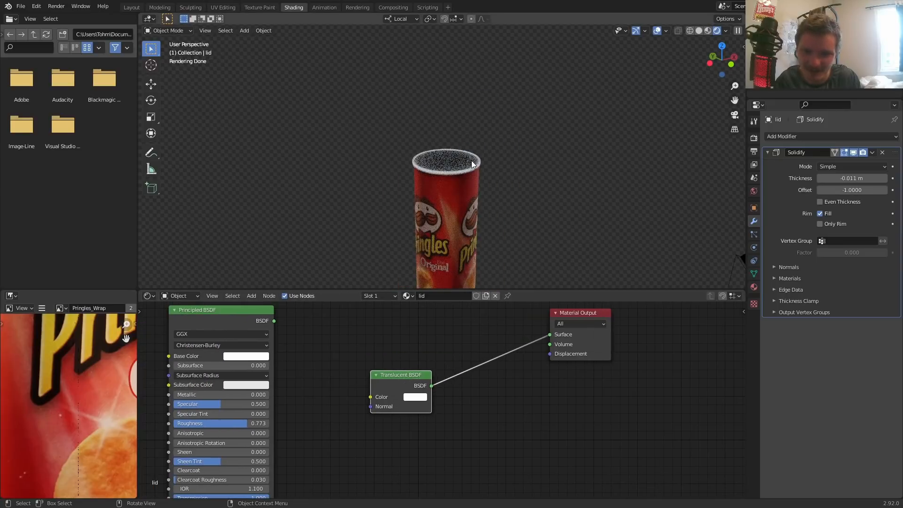
key(g)
key(z)
click(492, 140)
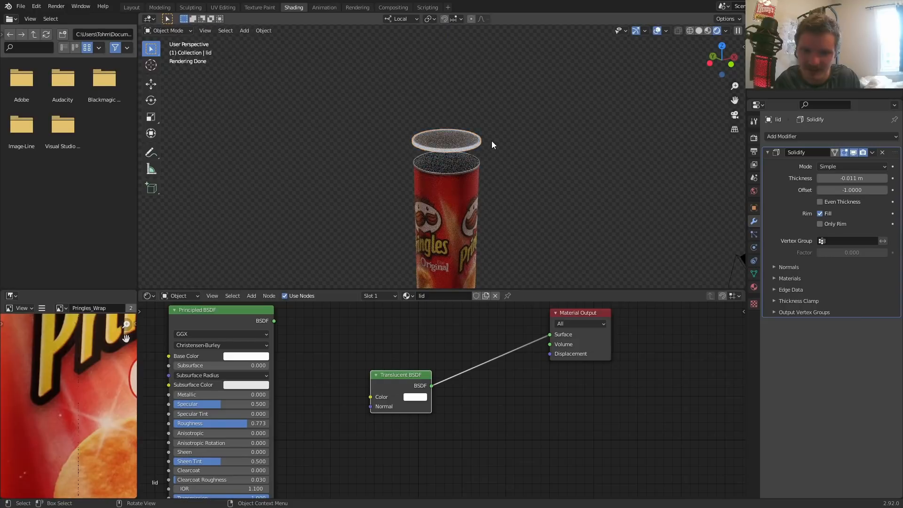
Try darkening the Translucent BSDF's color, and undo the change
scroll(492, 141, up, 3)
middle_drag(491, 142, 485, 164)
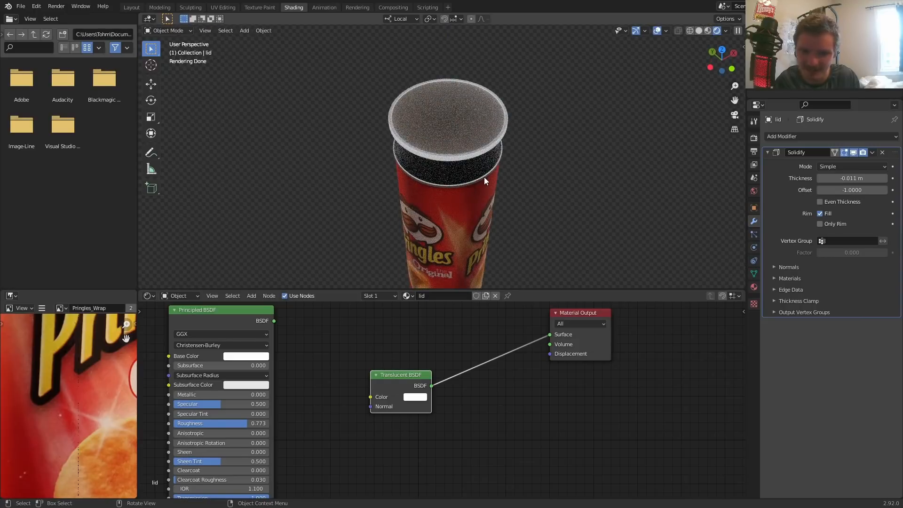
click(421, 398)
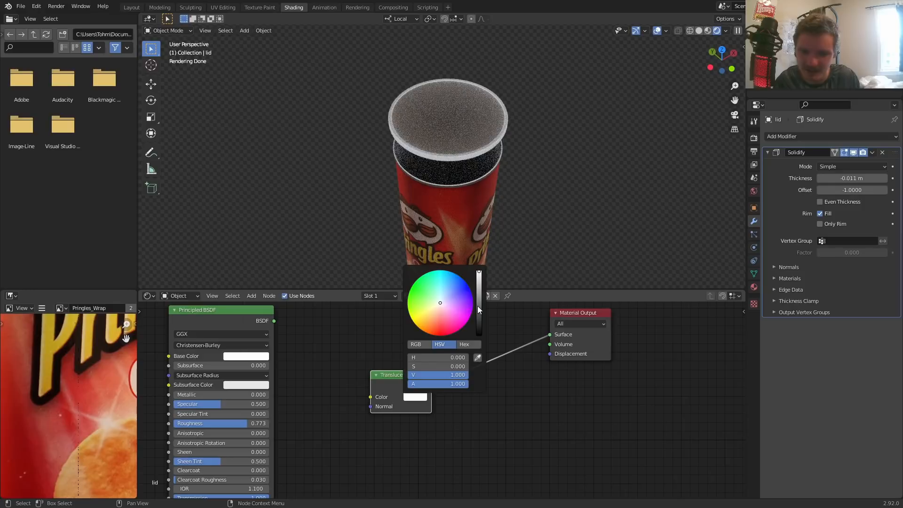
drag(479, 309, 479, 324)
key(ctrl+z)
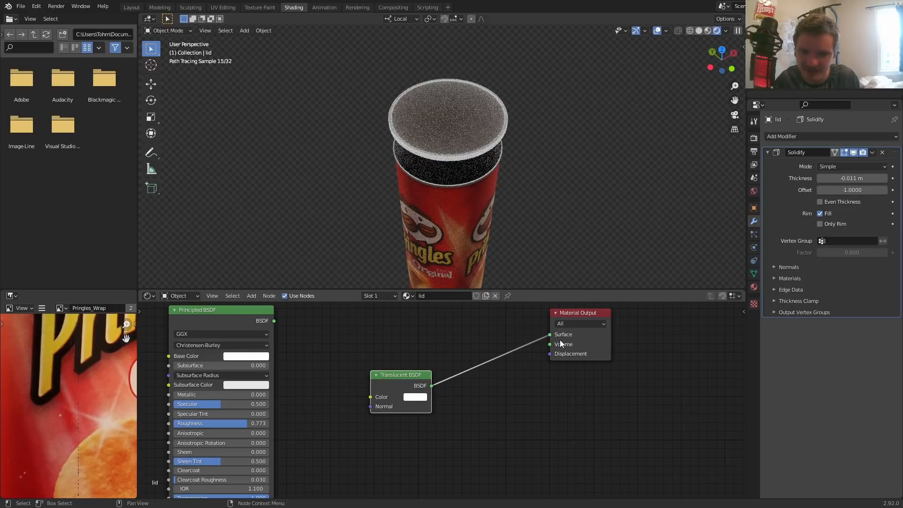
Shift the Translucent BSDF node aside and add a Transparent BSDF node above it
drag(400, 374, 368, 370)
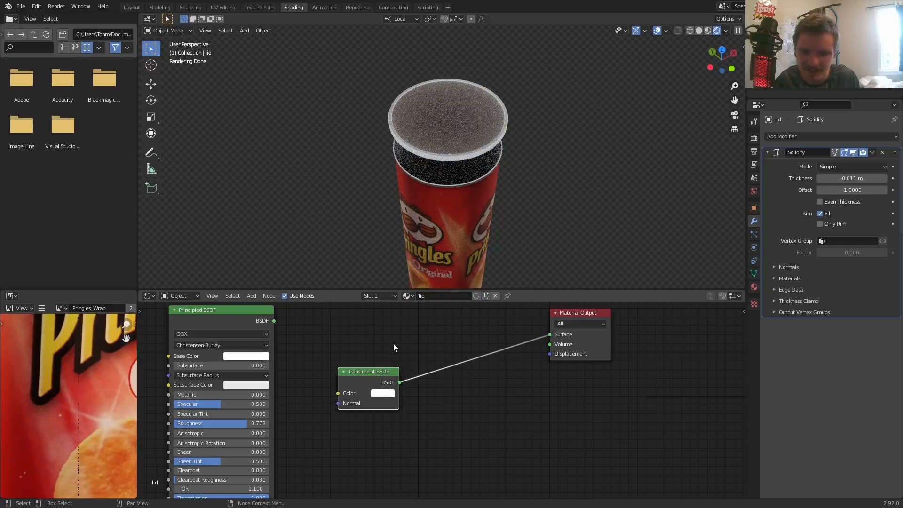
key(shift+a)
click(393, 343)
text(tra)
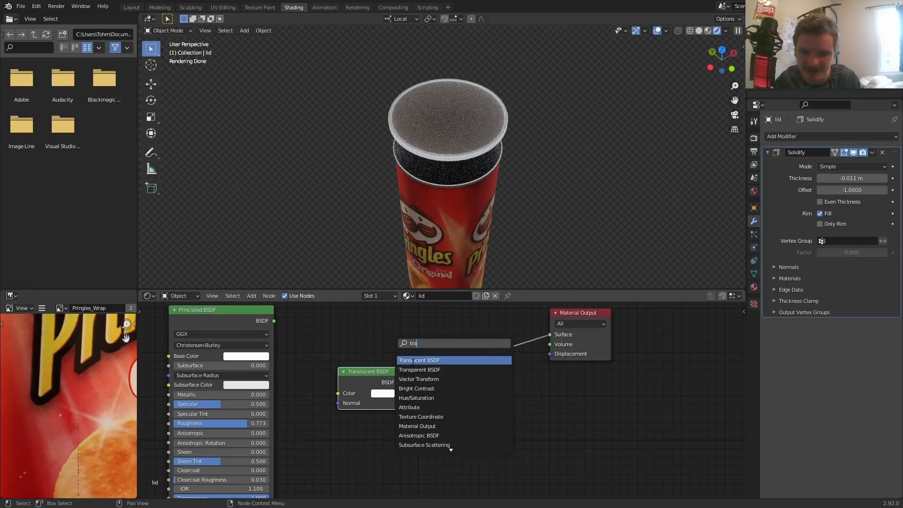
click(418, 370)
Insert a Mix Shader between the Translucent BSDF and the Material Output, and connect the Transparent BSDF to its second Shader input
key(shift+a)
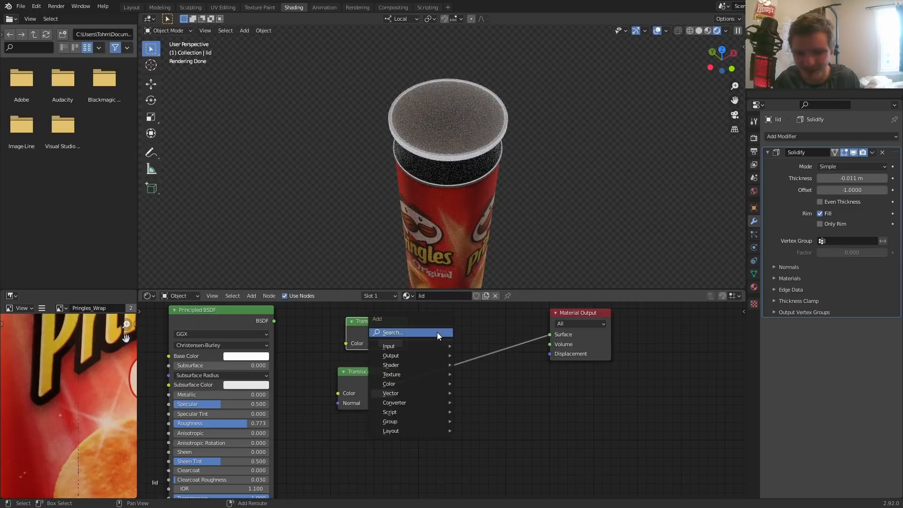
click(437, 332)
key(Down)
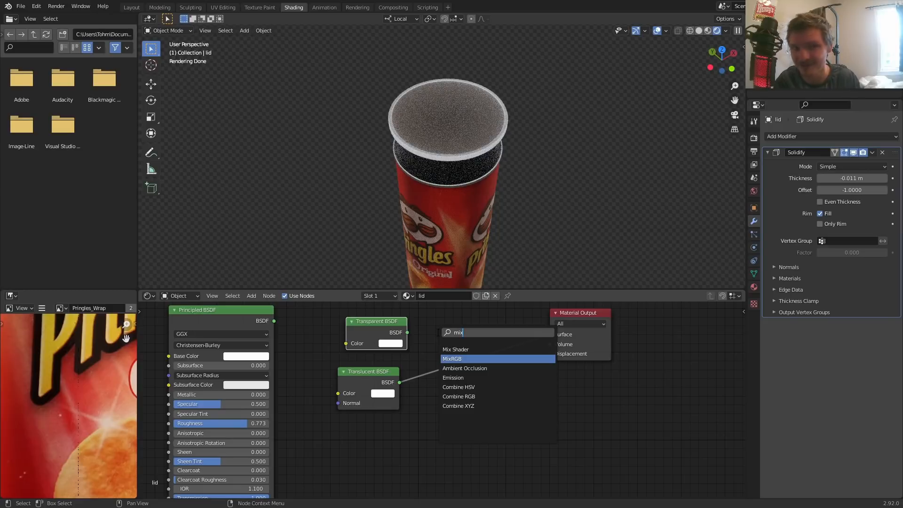
key(Up)
key(Return)
click(436, 332)
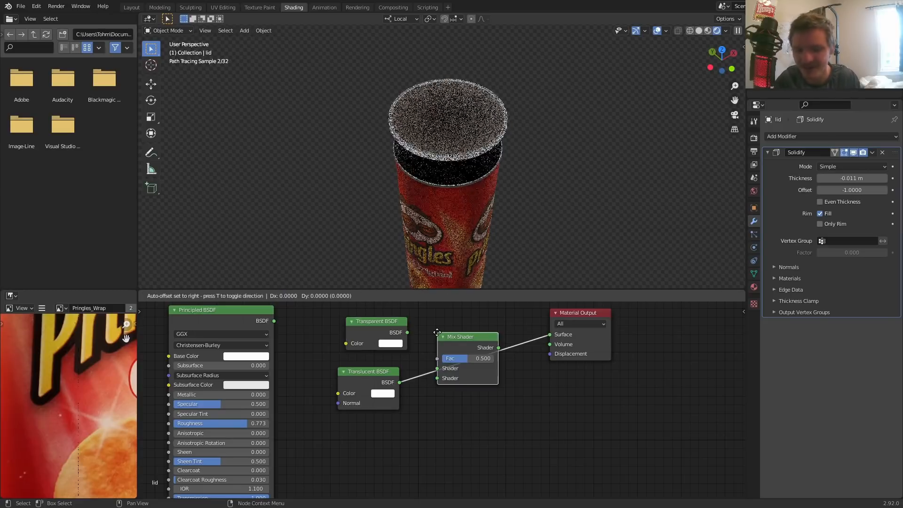
drag(407, 332, 437, 369)
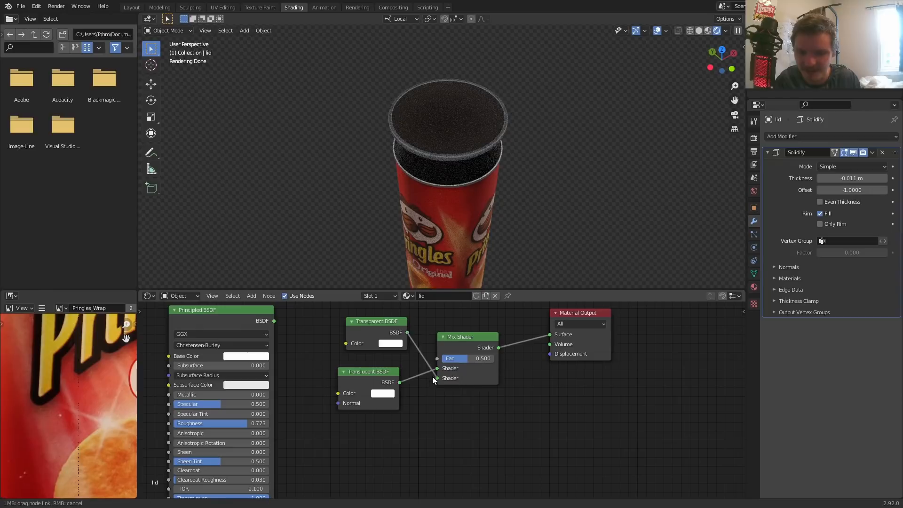
Delete the unused Principled BSDF node from the lid's material
click(497, 184)
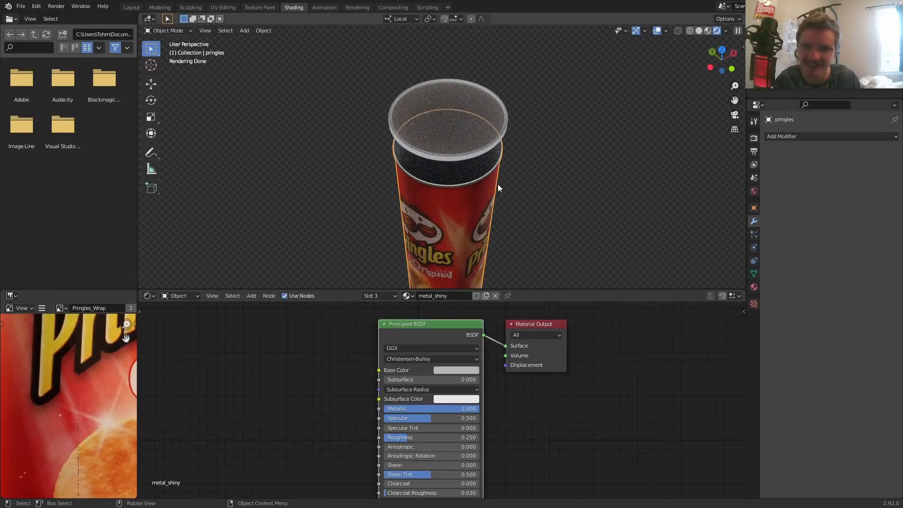
click(425, 177)
click(251, 320)
key(x)
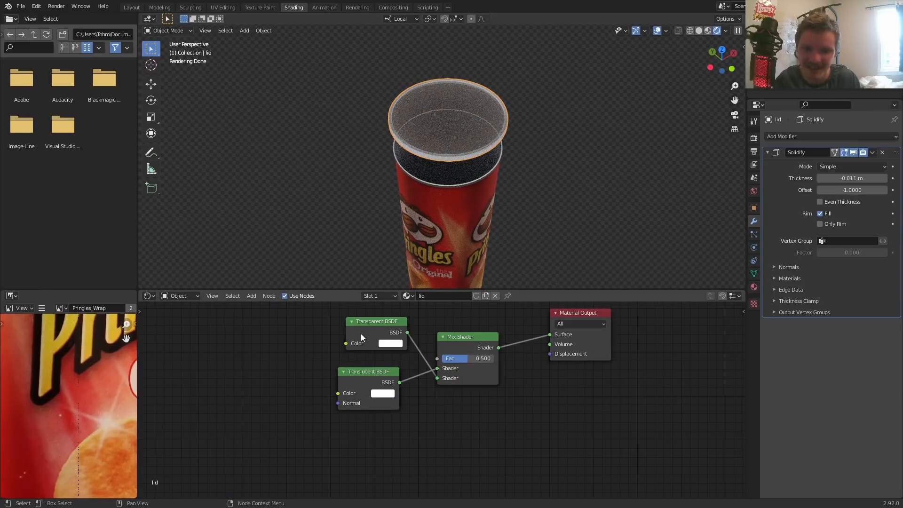
Try a lower Mix Shader factor on the lid material, and undo it
drag(467, 360, 456, 362)
key(ctrl+z)
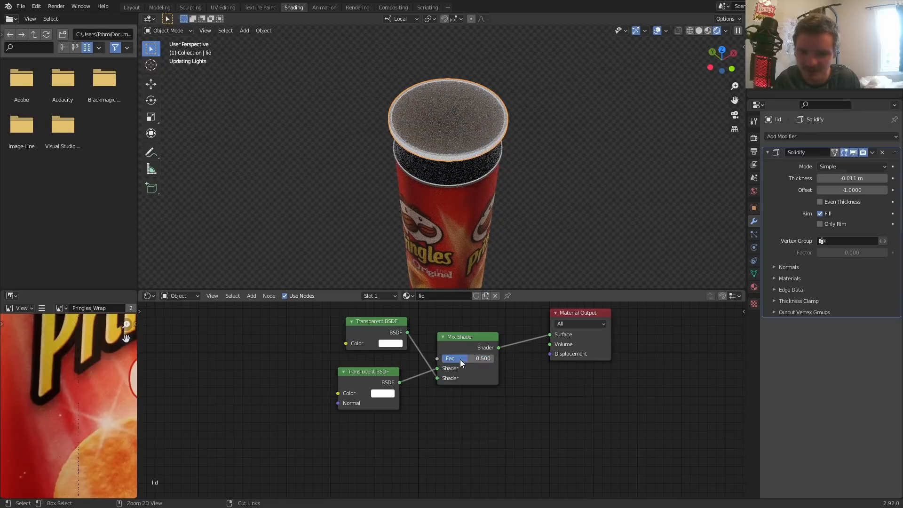
Add a UV sphere inside the can and scale it down to about half its size
middle_drag(489, 156, 488, 180)
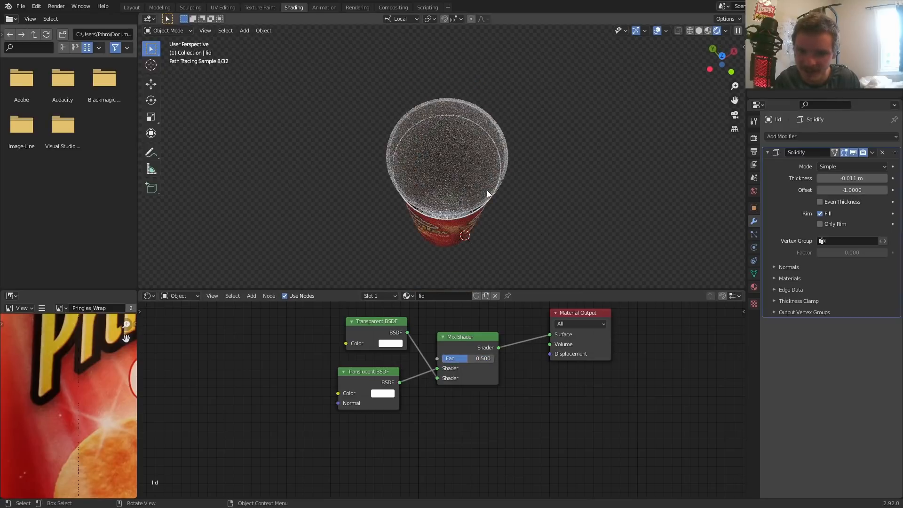
key(shift+a)
mouse_move(433, 83)
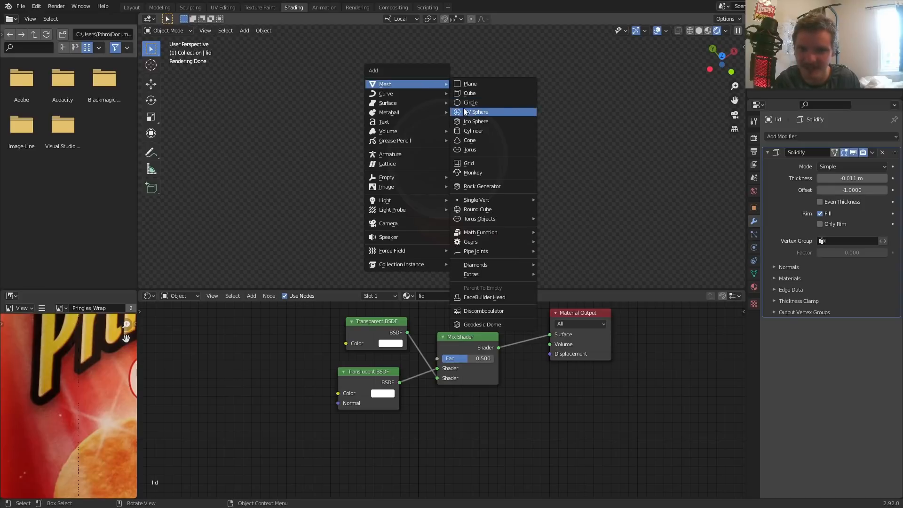
click(476, 112)
key(g)
click(514, 143)
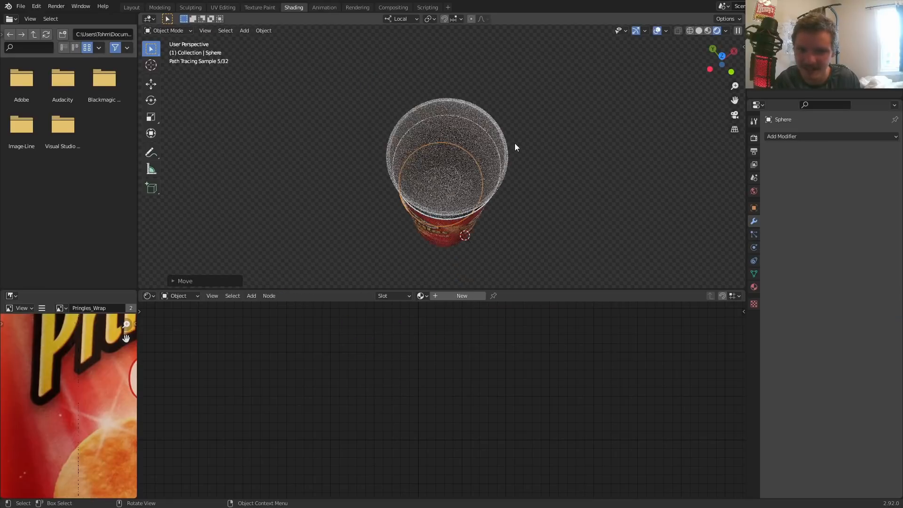
key(s)
click(499, 162)
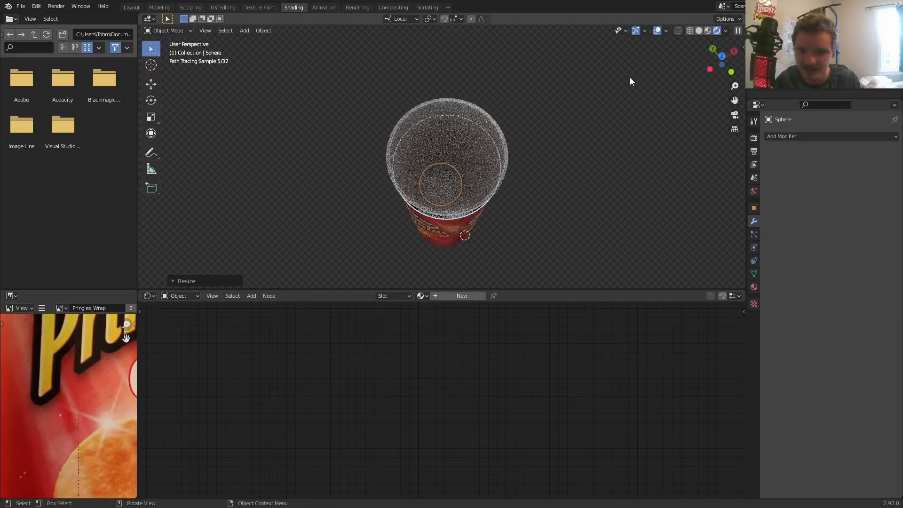
Switch to solid shading and center the sphere within the can from the top view
click(699, 32)
key(KP_7)
key(g)
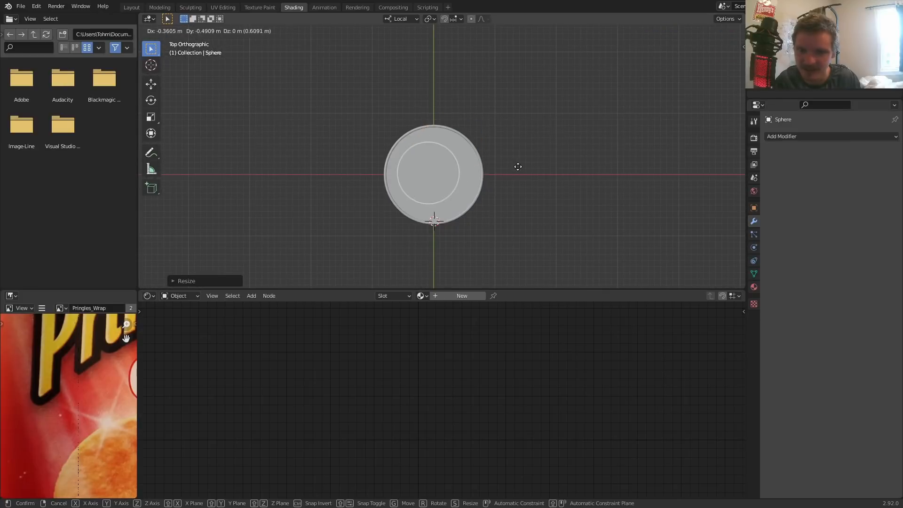
click(651, 83)
Inspect the sphere through the lid from above in rendered shading, and reselect the lid
click(728, 31)
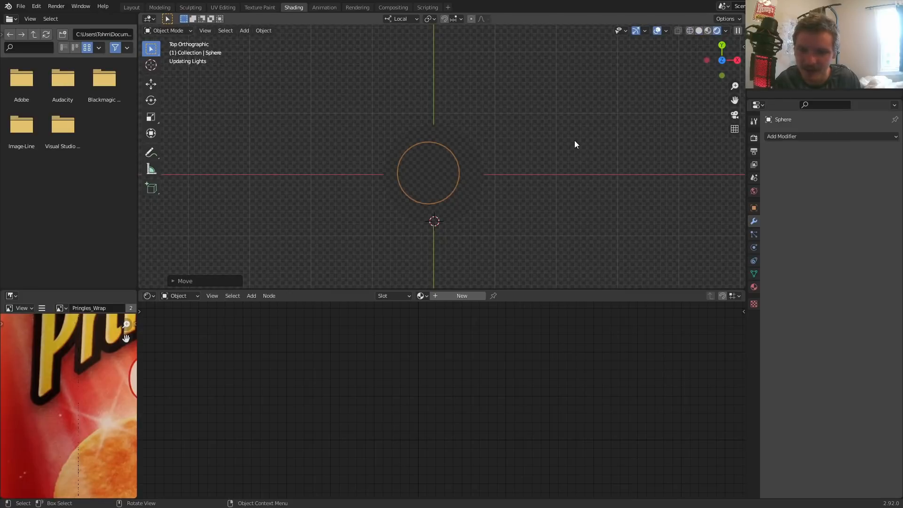
middle_drag(470, 169, 472, 134)
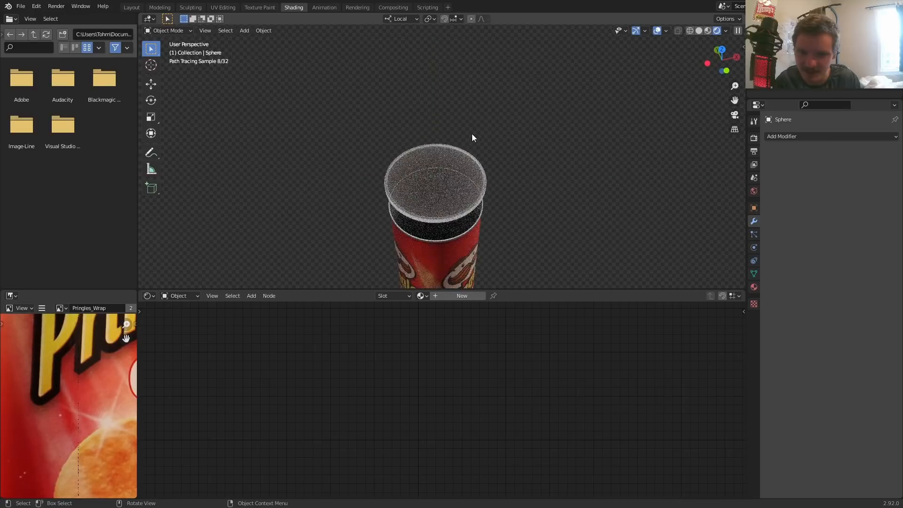
middle_drag(455, 175, 450, 201)
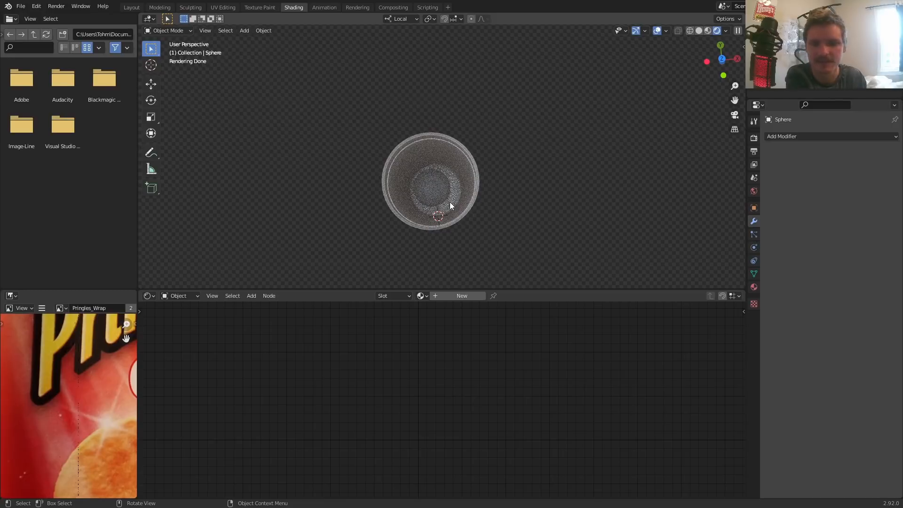
click(450, 202)
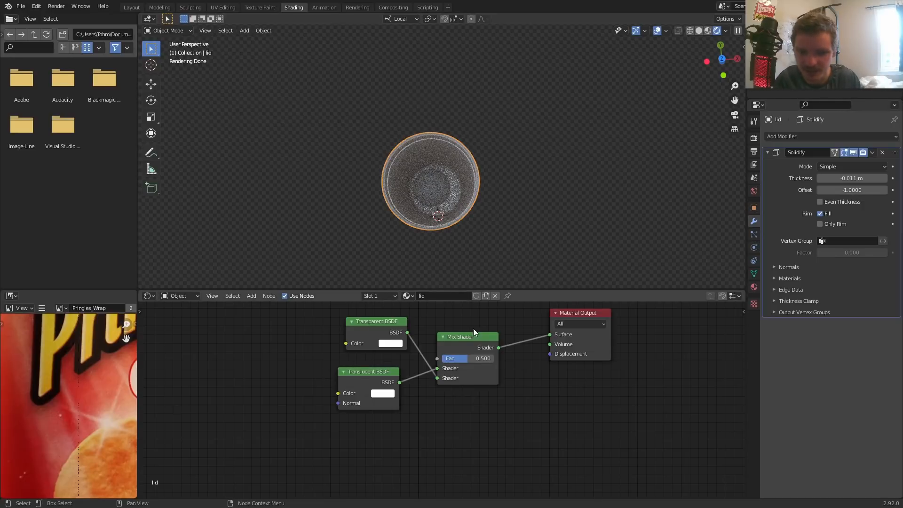
Set the Mix Shader factor of the lid material to 0.6
mouse_move(468, 358)
mouse_down()
mouse_move(457, 359)
mouse_move(474, 358)
mouse_up()
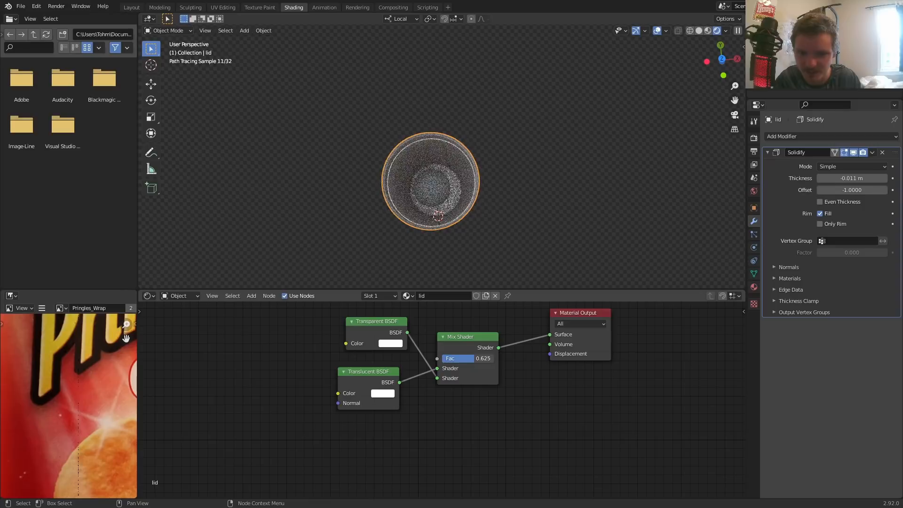
click(474, 360)
text(.)
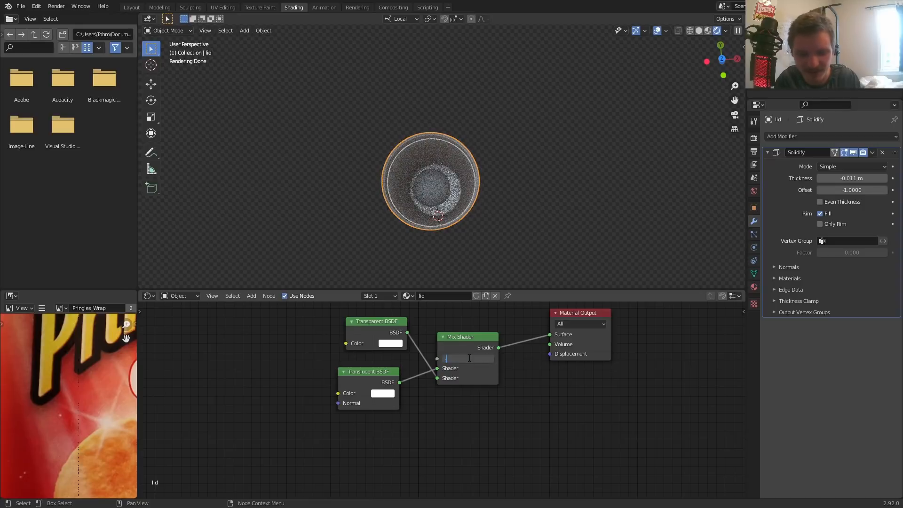
text(6)
key(Return)
Add a Fresnel node to the lid material and preview its output on the lid
scroll(454, 351, up, 3)
middle_drag(417, 355, 479, 455)
key(shift+a)
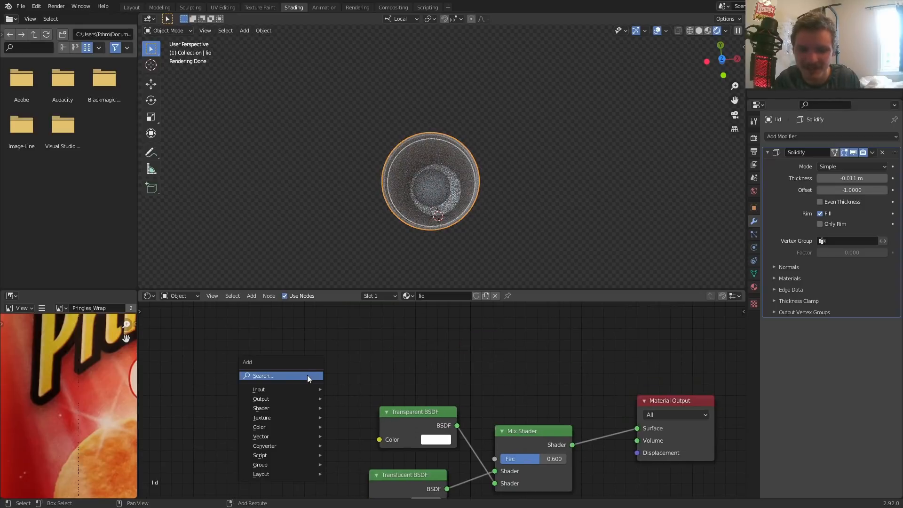
click(308, 375)
text(fre)
key(Return)
click(268, 370)
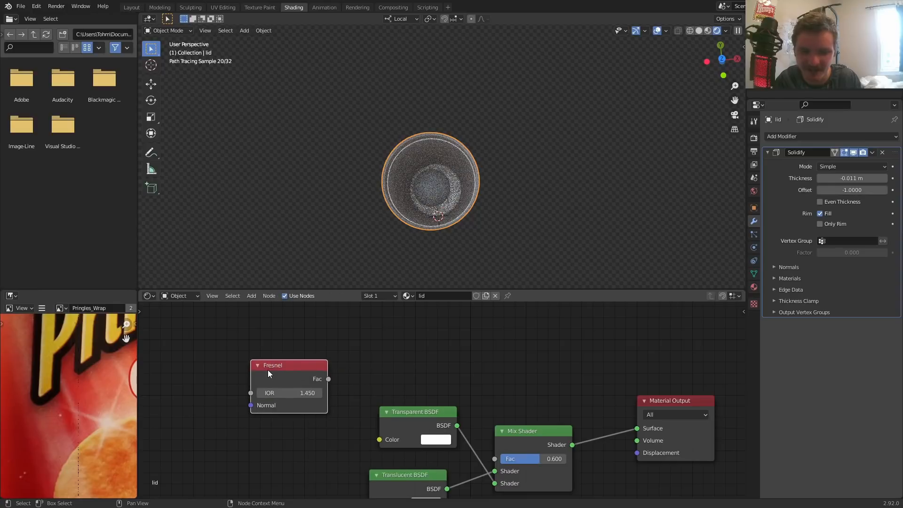
ctrl+shift+click(280, 369)
middle_drag(403, 203, 405, 135)
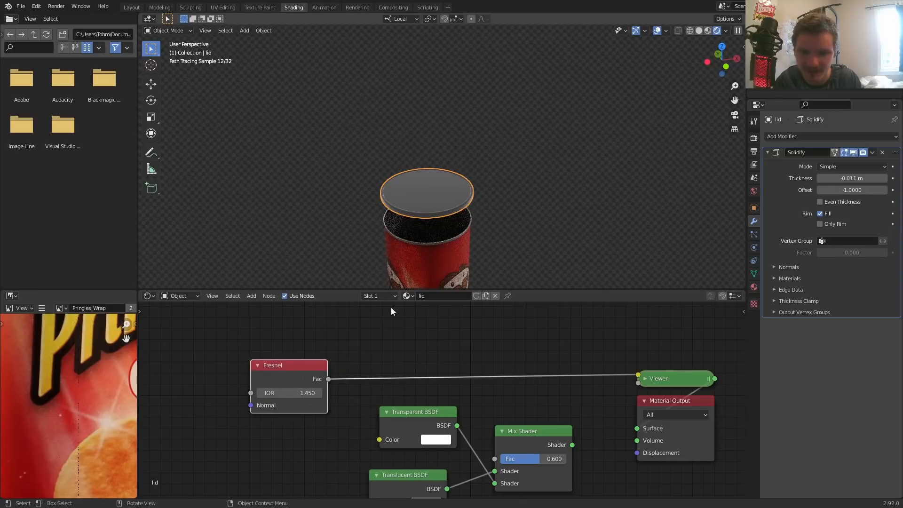
Connect the Fresnel output to the Mix Shader factor and route the Mix Shader back to the material output
middle_drag(334, 368, 307, 355)
drag(471, 440, 467, 445)
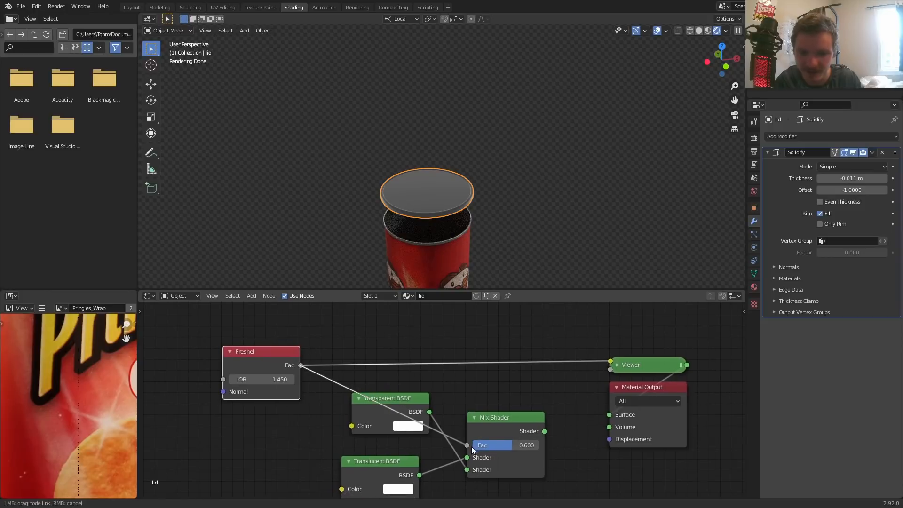
ctrl+shift+click(498, 422)
middle_drag(447, 195, 433, 250)
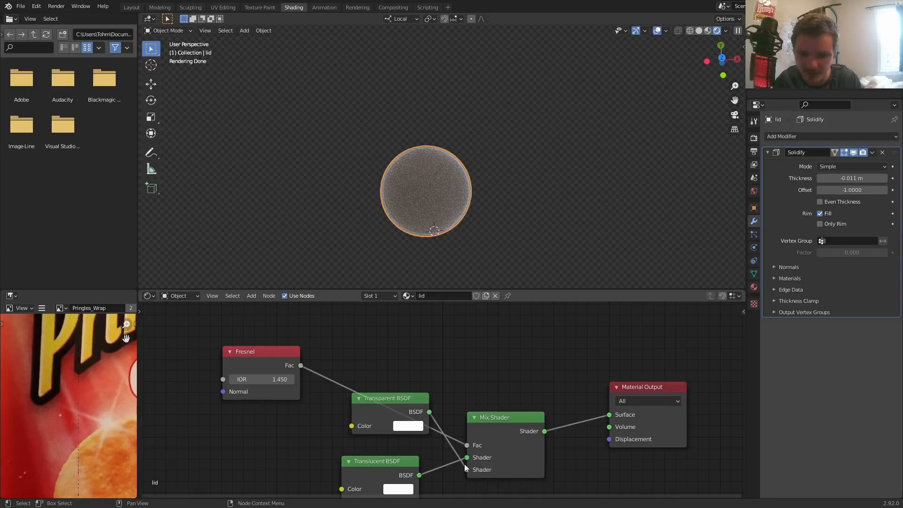
Swap the Transparent and Translucent inputs of the Mix Shader and check the lid from the side and above
drag(464, 467, 464, 467)
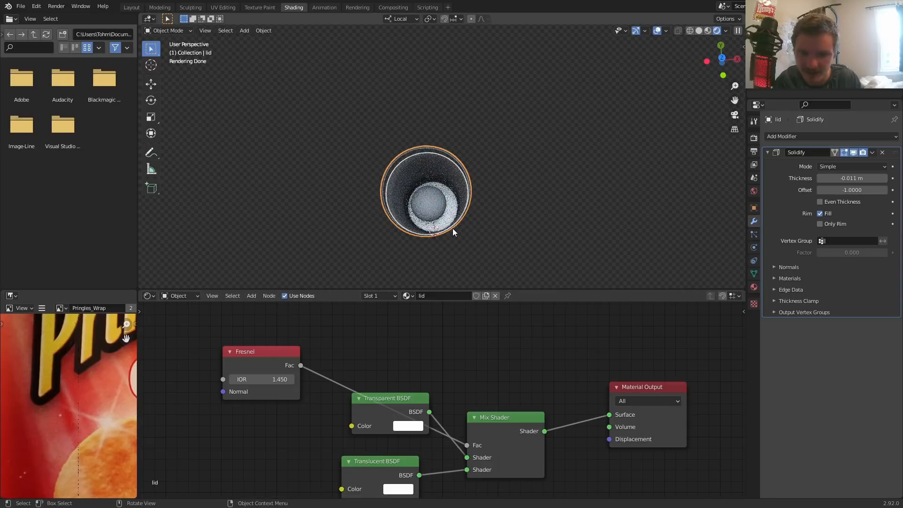
middle_drag(453, 228, 444, 159)
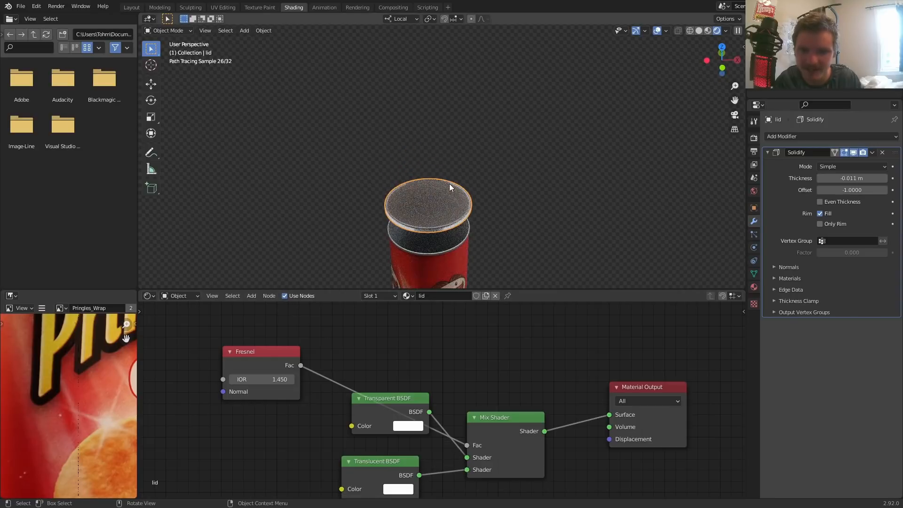
middle_drag(471, 231, 470, 212)
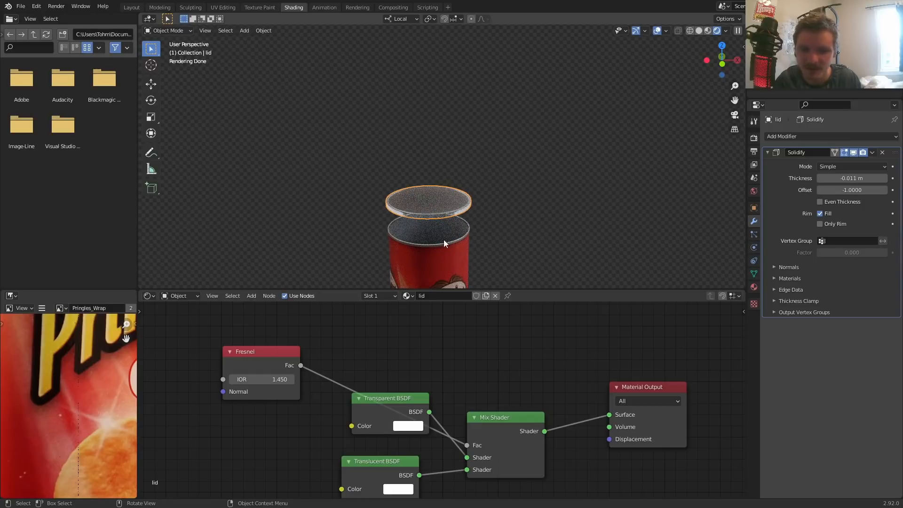
middle_drag(428, 191, 422, 269)
Insert a Math node between the Fresnel node and the Mix Shader factor
drag(270, 362, 307, 326)
key(shift+a)
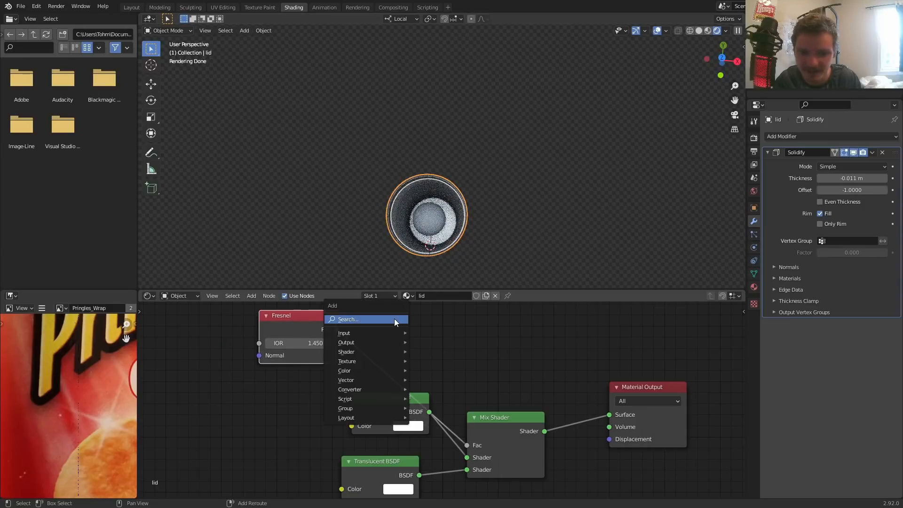
click(394, 318)
text(mix)
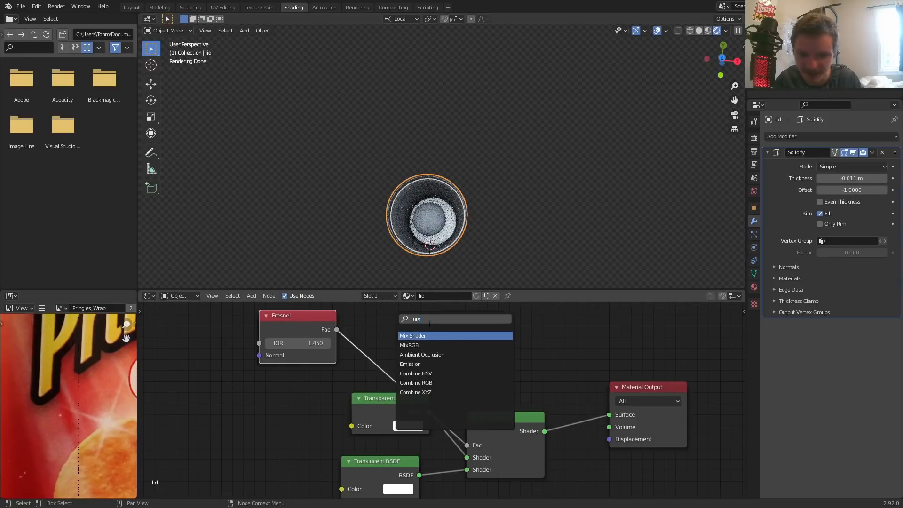
key(BackSpace)
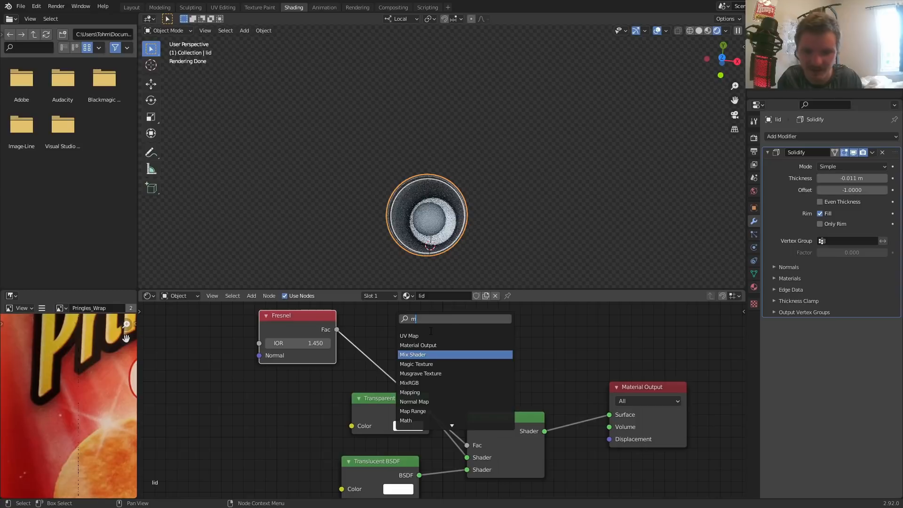
text(at)
click(431, 345)
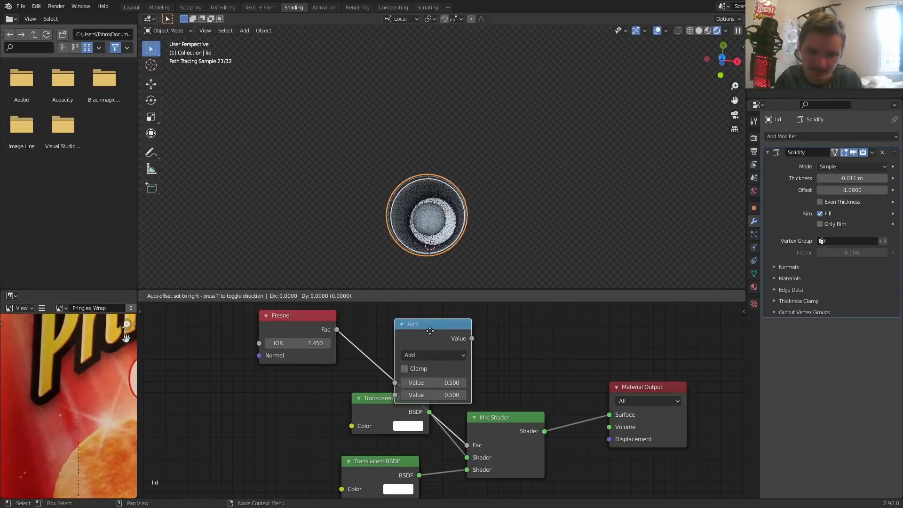
click(404, 332)
Set the Math node's operation to Multiply with a value of 1
click(412, 336)
click(409, 377)
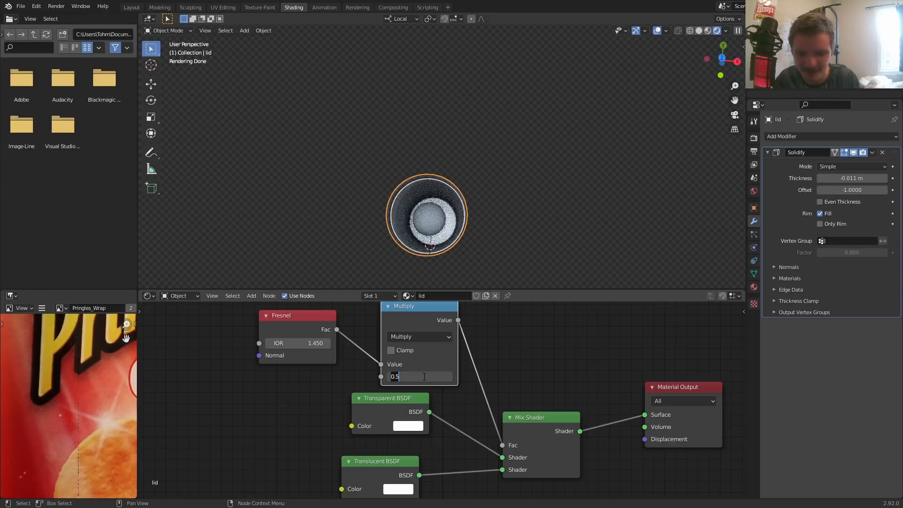
text(1)
key(Return)
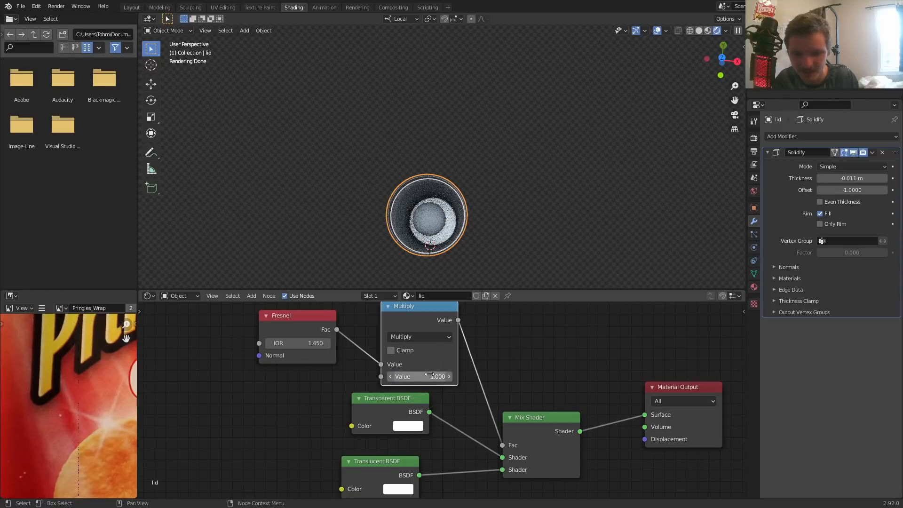
Change the Math node's operation to Add and set its value to 0.5
click(410, 337)
click(410, 365)
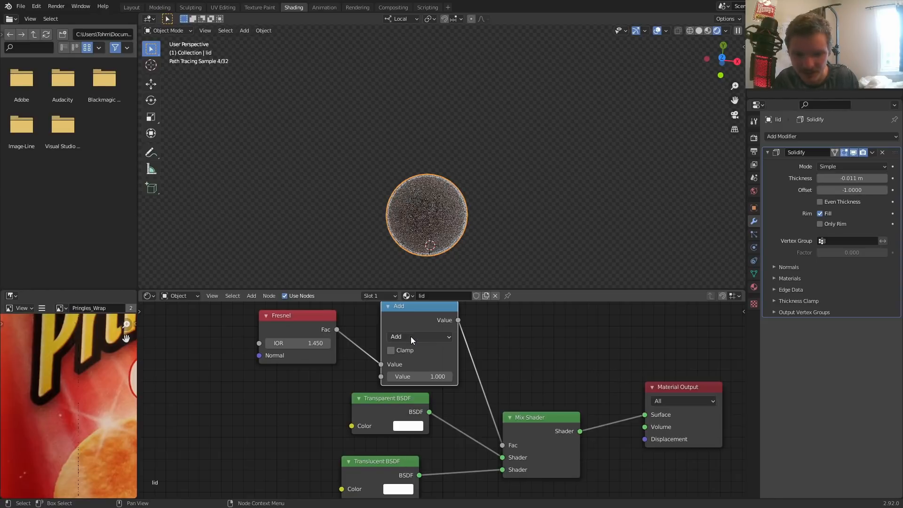
click(420, 376)
text(.5)
key(Return)
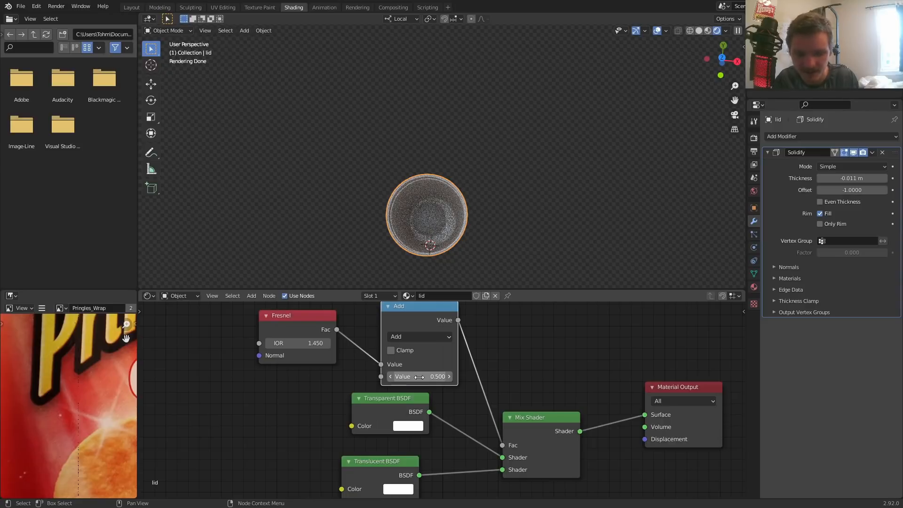
Compare the lid with the Add node muted and unmuted, and examine its translucency from the side and above
key(m)
key(m)
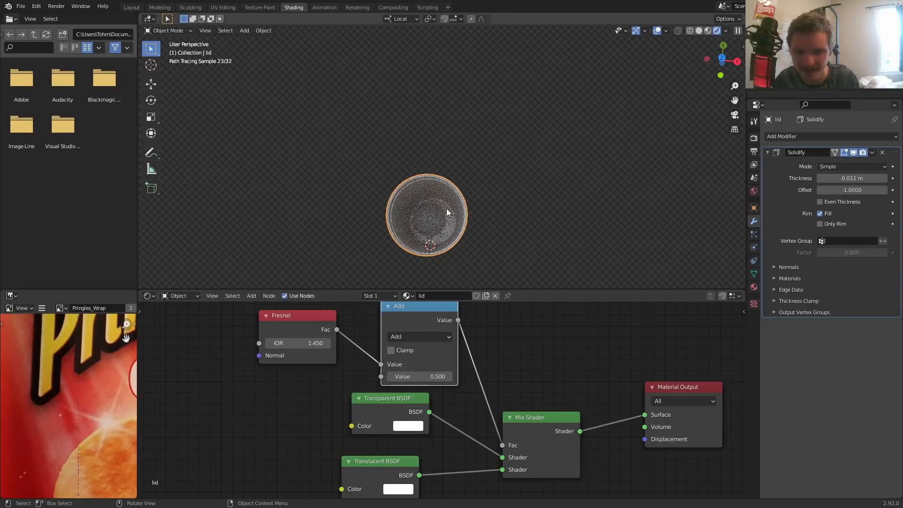
middle_drag(442, 214, 442, 168)
middle_drag(441, 225, 512, 152)
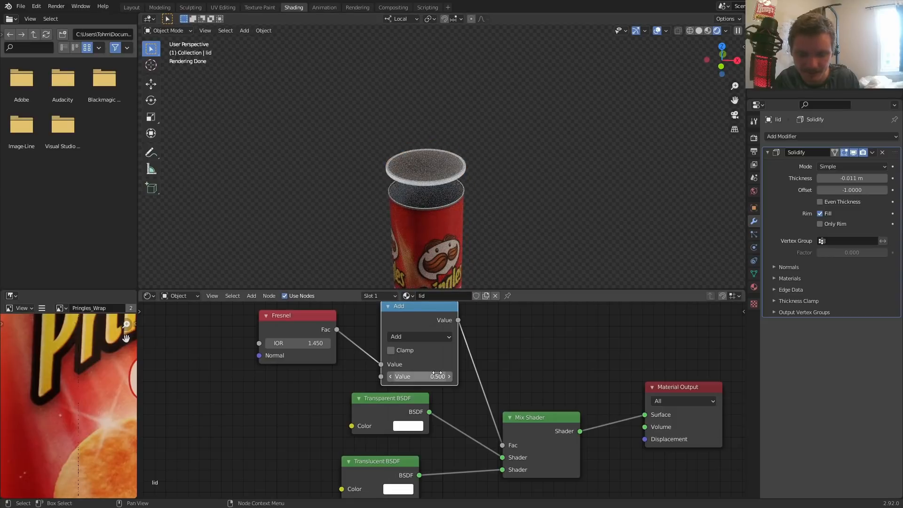
middle_drag(464, 196, 458, 271)
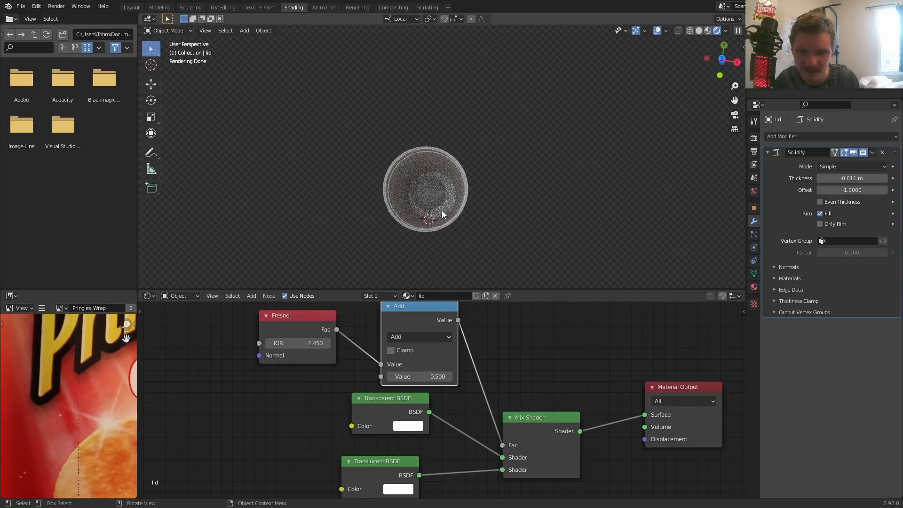
Delete the test sphere, reselect the lid and arrange its Fresnel and Add nodes
click(794, 76)
key(x)
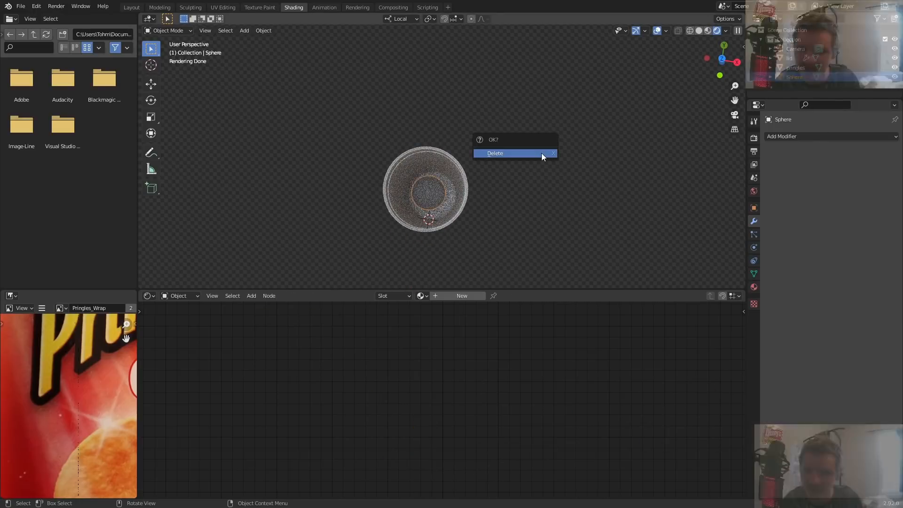
click(541, 154)
click(446, 185)
middle_drag(345, 369, 401, 378)
drag(310, 392, 440, 335)
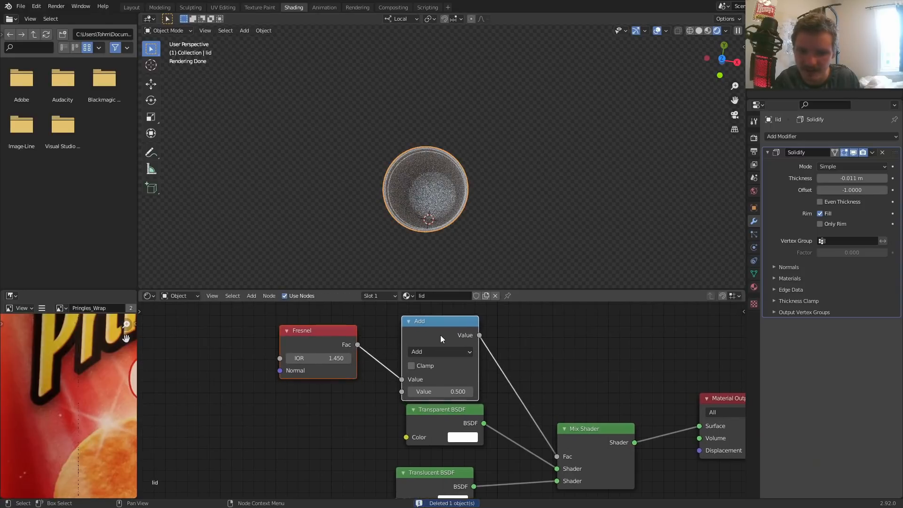
In solid shading from the front view, lower the lid about 0.53 m along its local Z axis onto the can
mouse_move(436, 188)
middle_down()
mouse_move(440, 118)
mouse_move(433, 190)
mouse_move(561, 92)
middle_up()
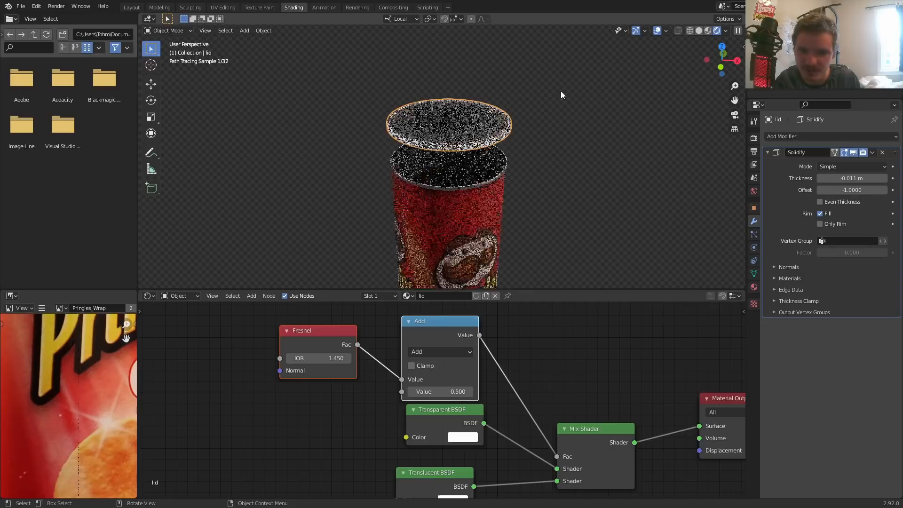
click(699, 31)
click(720, 67)
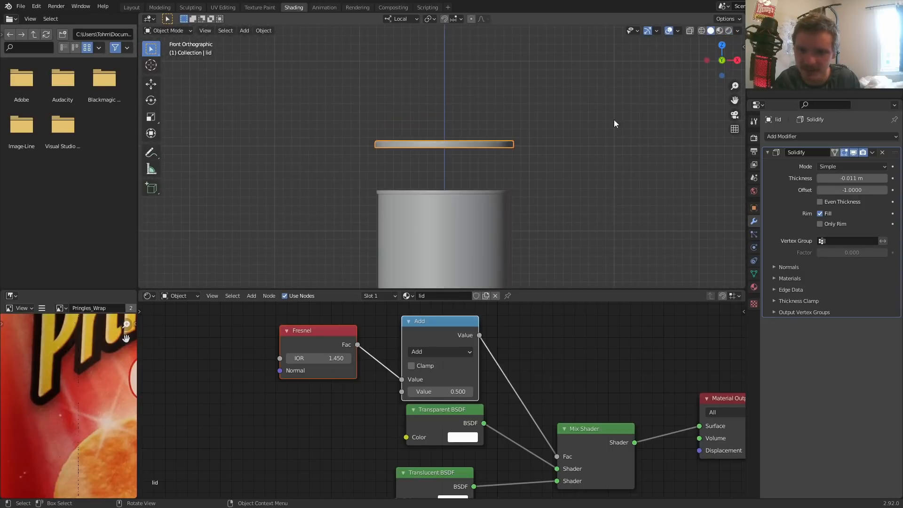
scroll(542, 142, up, 2)
key(g)
key(z)
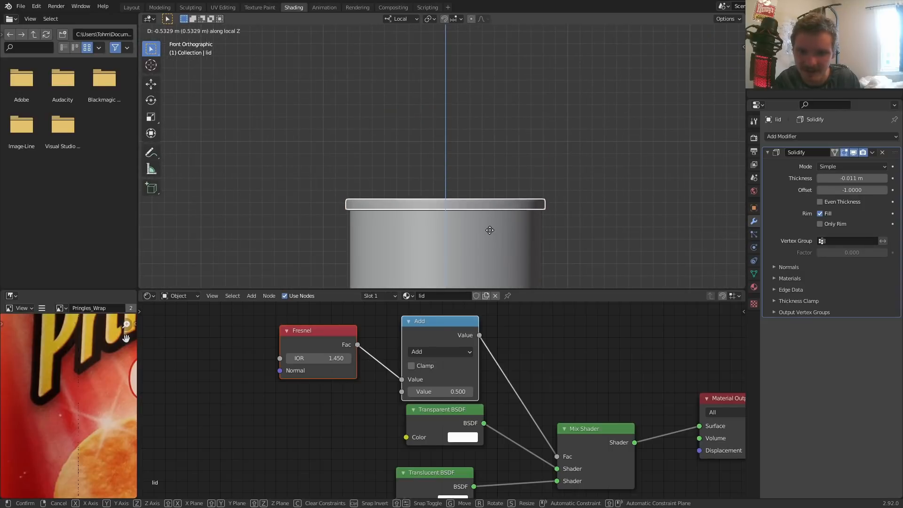
click(491, 238)
Switch to rendered shading and examine the lid seated on the can from above
click(729, 31)
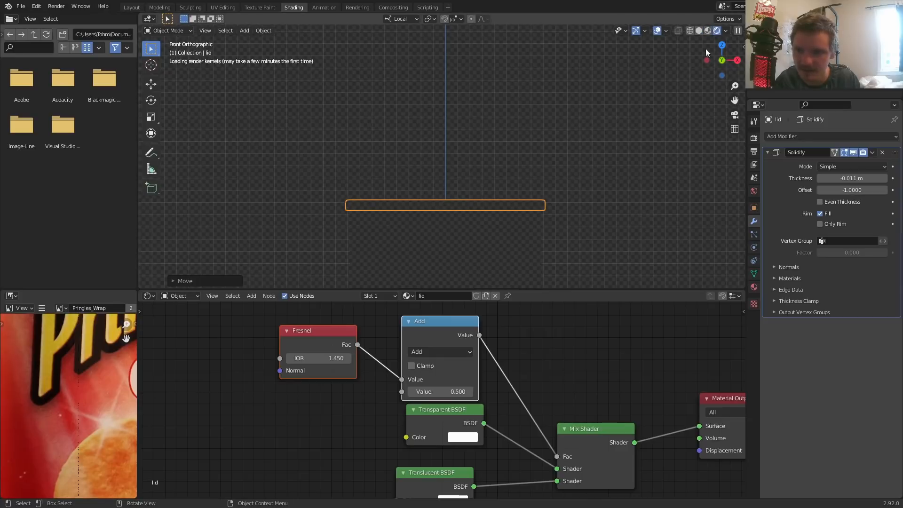
scroll(576, 141, down, 10)
middle_drag(463, 183, 452, 245)
scroll(437, 123, up, 3)
scroll(438, 124, up, 5)
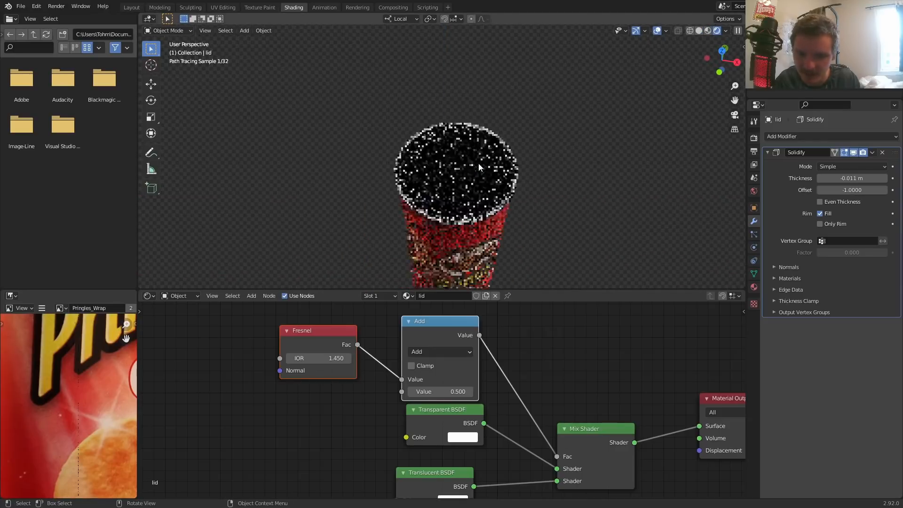
middle_drag(473, 172, 473, 188)
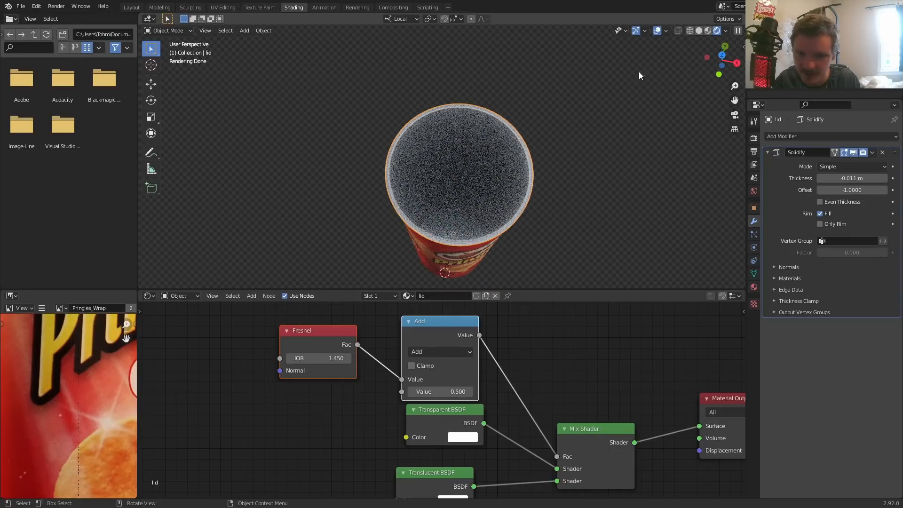
Scale the lid up very slightly from the top view in solid shading
click(720, 54)
click(703, 30)
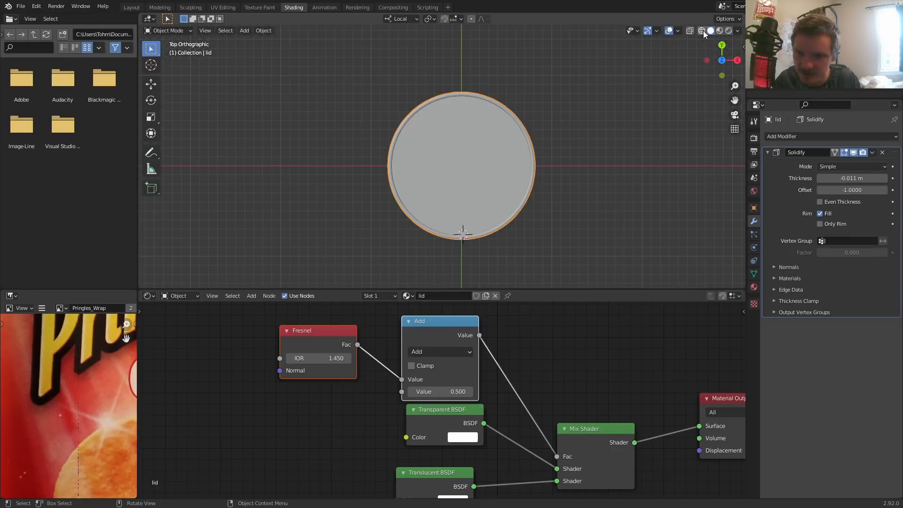
key(s)
click(656, 84)
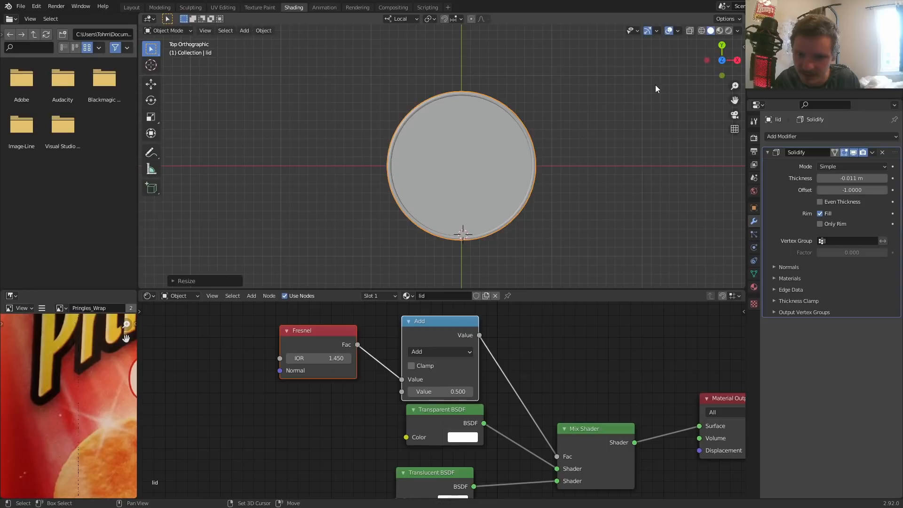
Nudge the lid down along its local Z axis so it fits over the can's rim
middle_drag(656, 85, 425, 138)
scroll(446, 78, up, 3)
scroll(414, 136, up, 2)
key(g)
key(z)
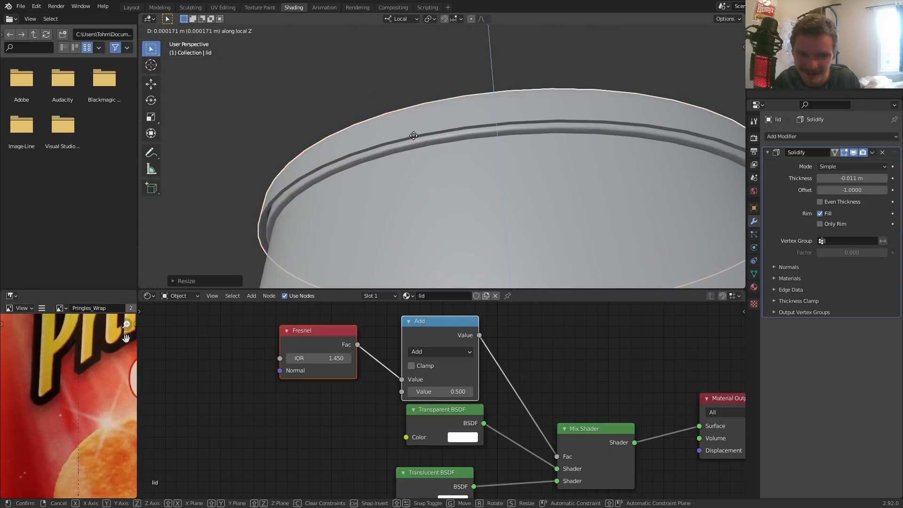
click(417, 175)
Check the fitted lid in rendered shading and save the file
click(729, 31)
scroll(605, 102, down, 4)
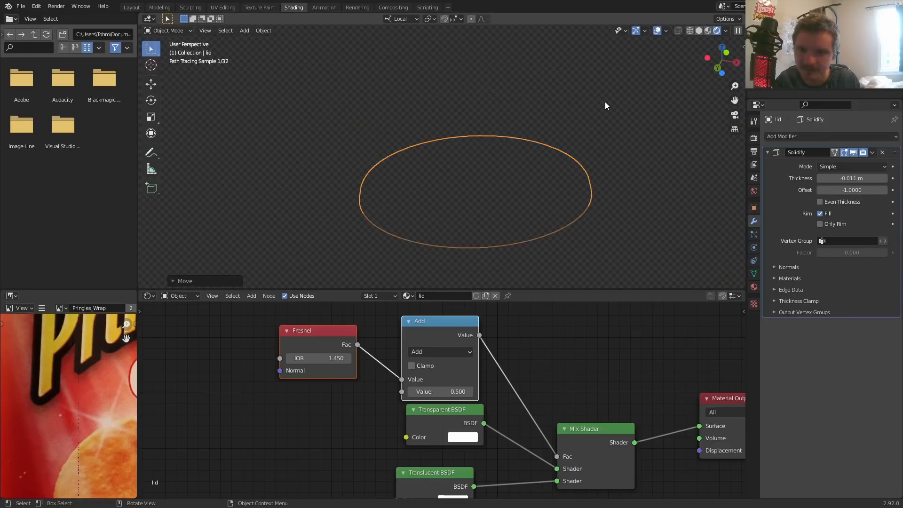
middle_drag(448, 195, 485, 155)
key(ctrl+s)
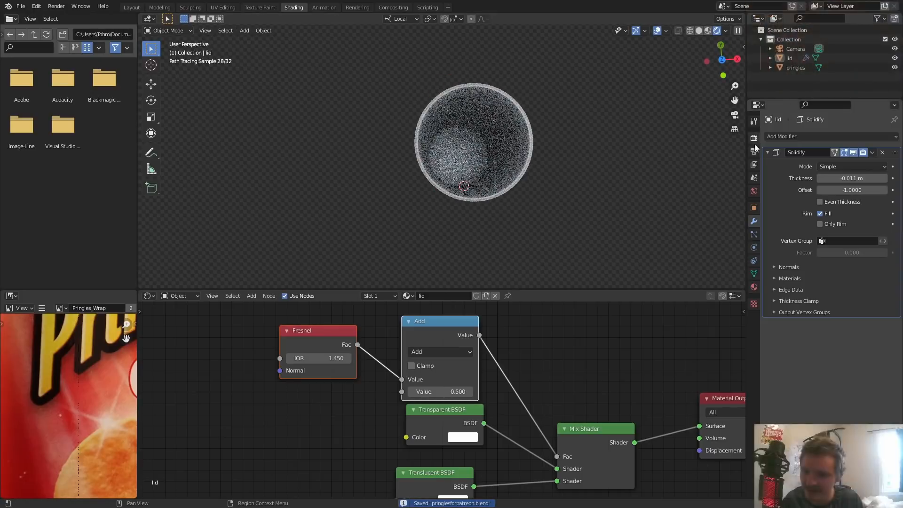
Enable adaptive sampling and turn on automatic viewport denoising in the Cycles render settings
click(755, 134)
click(786, 213)
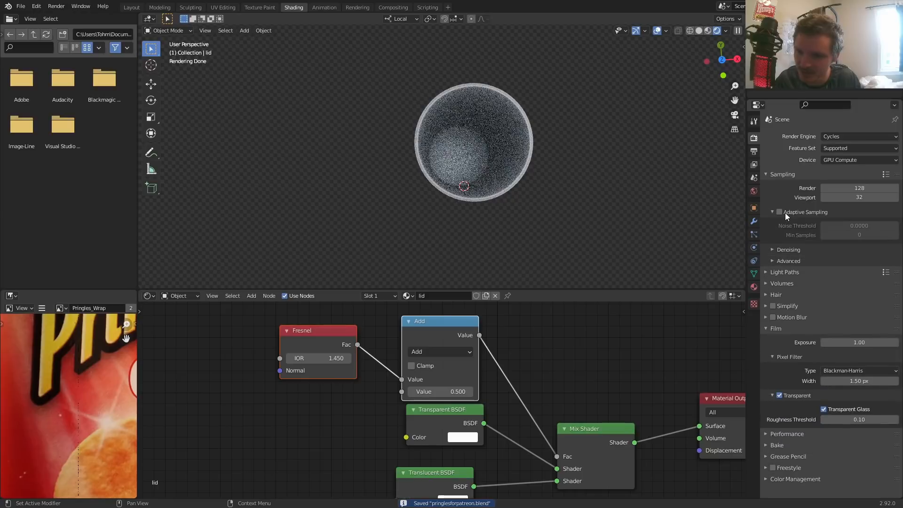
click(793, 212)
click(799, 224)
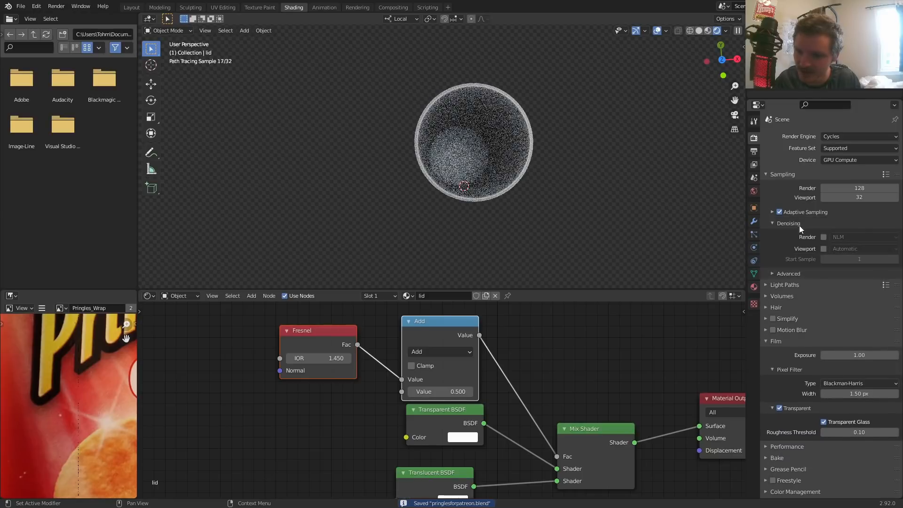
click(825, 248)
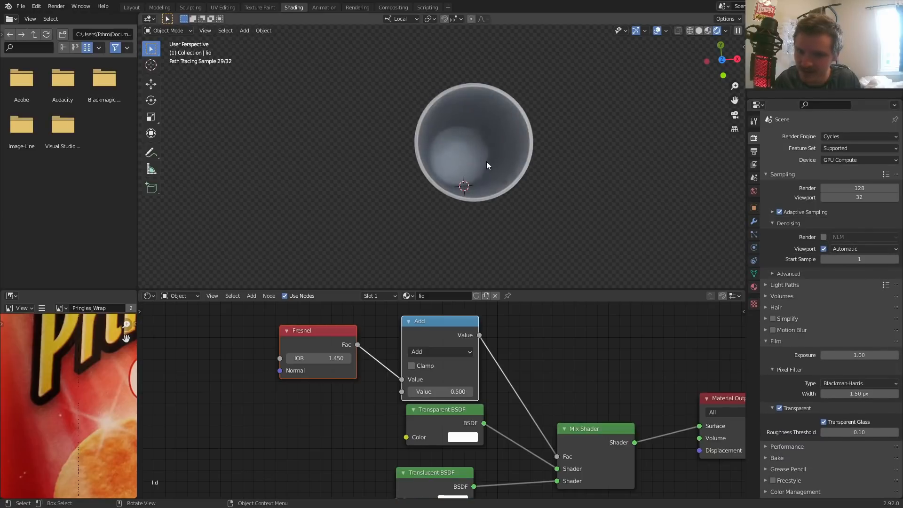
Examine the denoised can and lid from the side, and review the materials assigned to each object
middle_drag(487, 161, 484, 115)
middle_drag(464, 192, 479, 224)
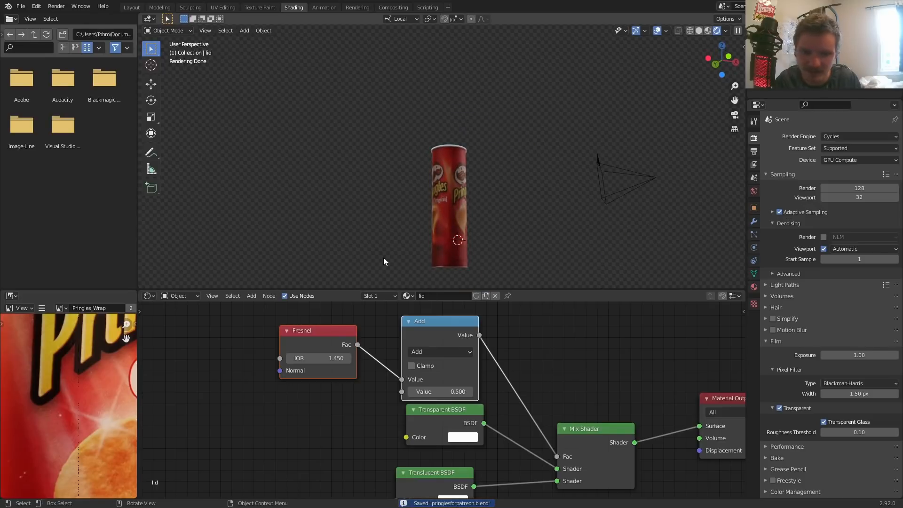
scroll(461, 114, up, 5)
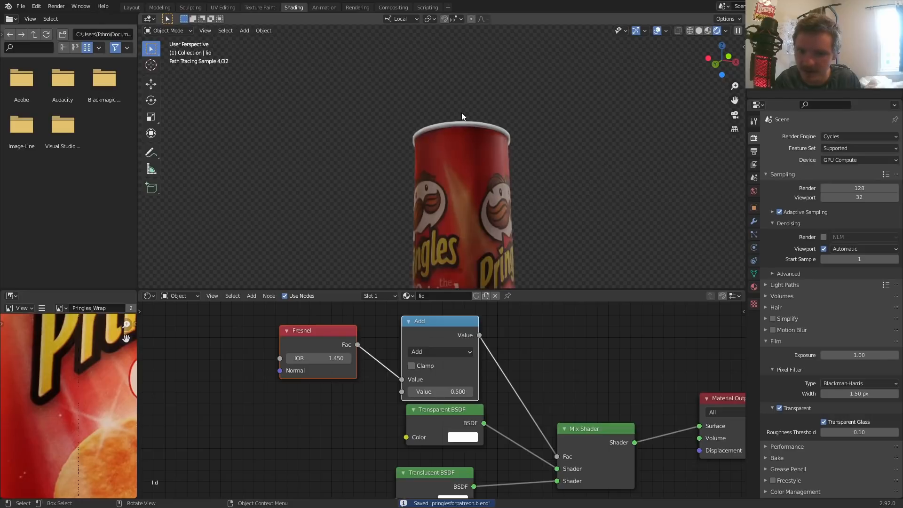
click(464, 124)
click(754, 286)
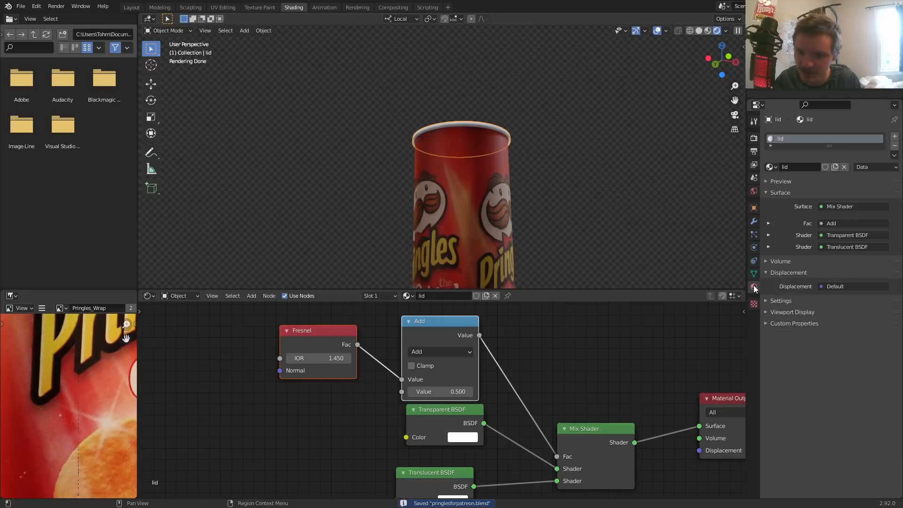
click(474, 196)
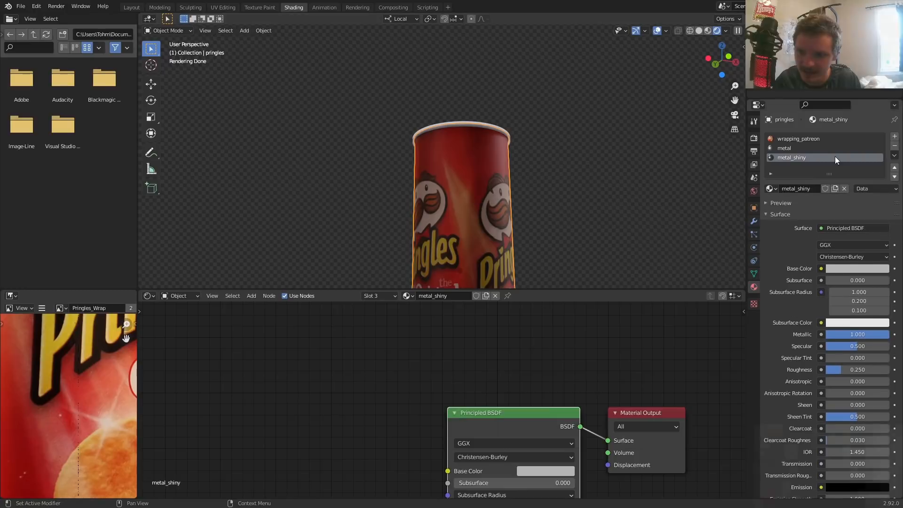
scroll(575, 149, down, 3)
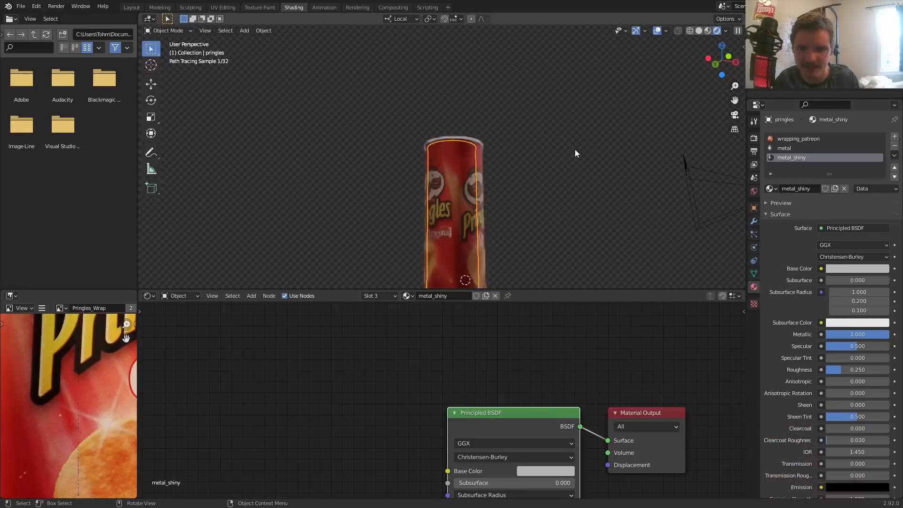
Save the file and purge all unused data-blocks from it
key(ctrl+s)
click(20, 6)
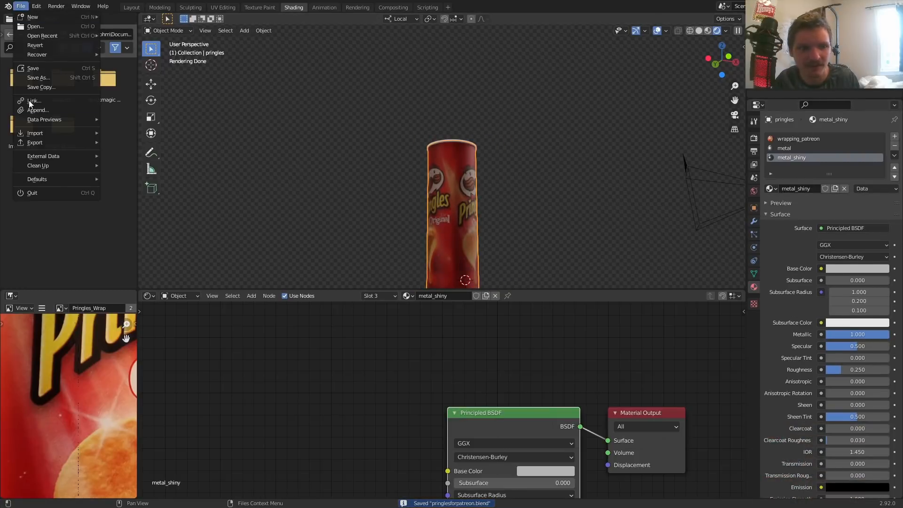
click(123, 165)
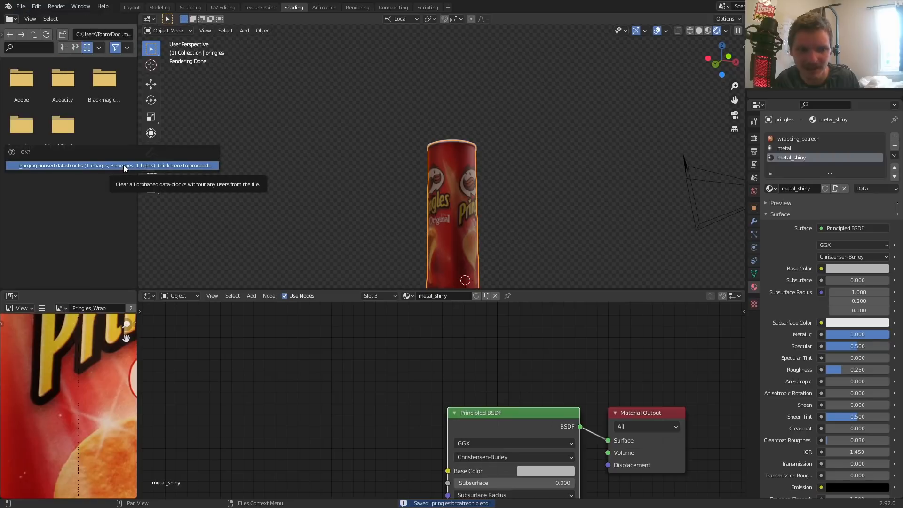
click(123, 164)
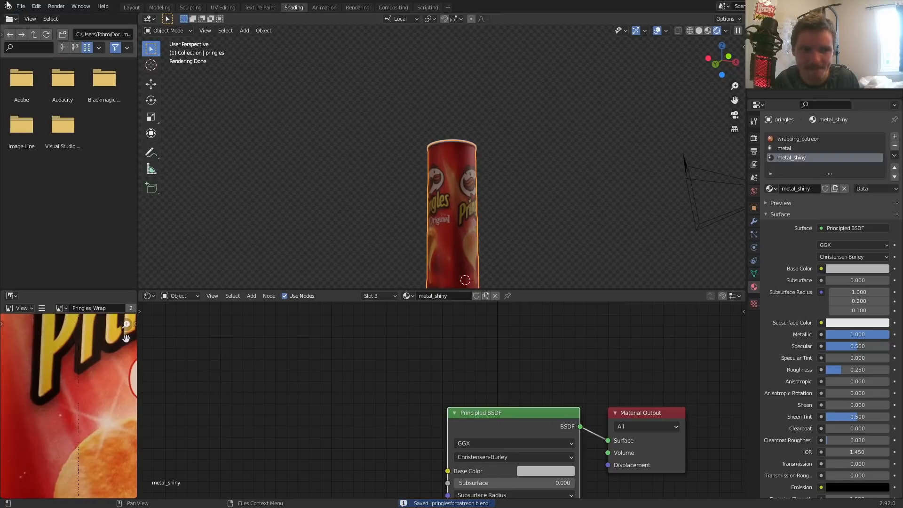
click(21, 6)
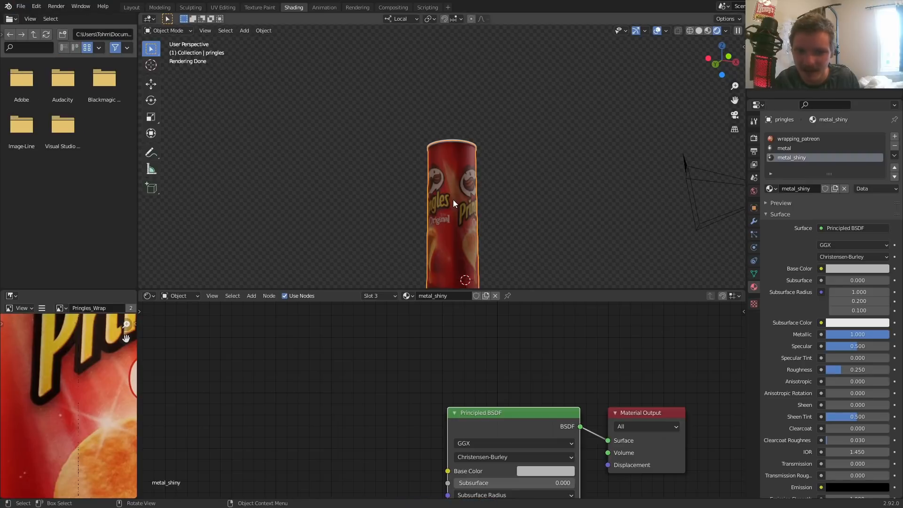
Bring the whole can into view and turn off viewport denoising
middle_drag(454, 199, 403, 138)
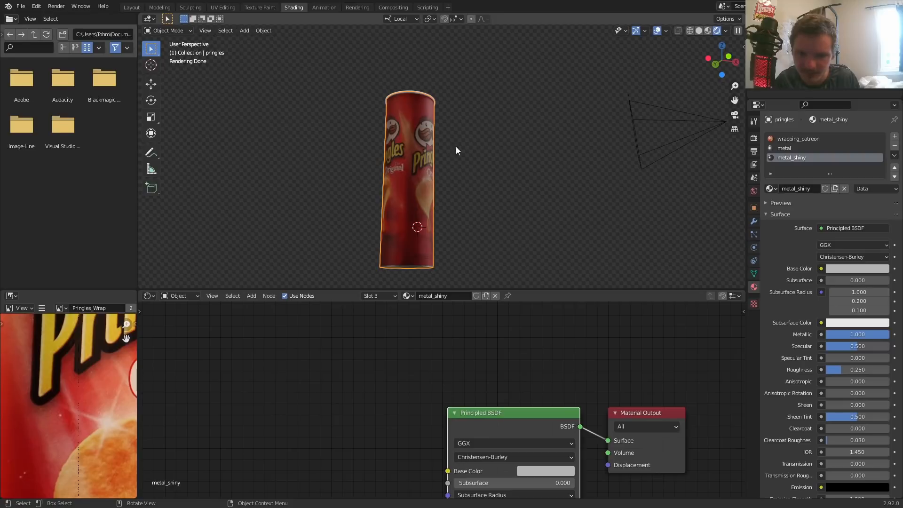
click(754, 138)
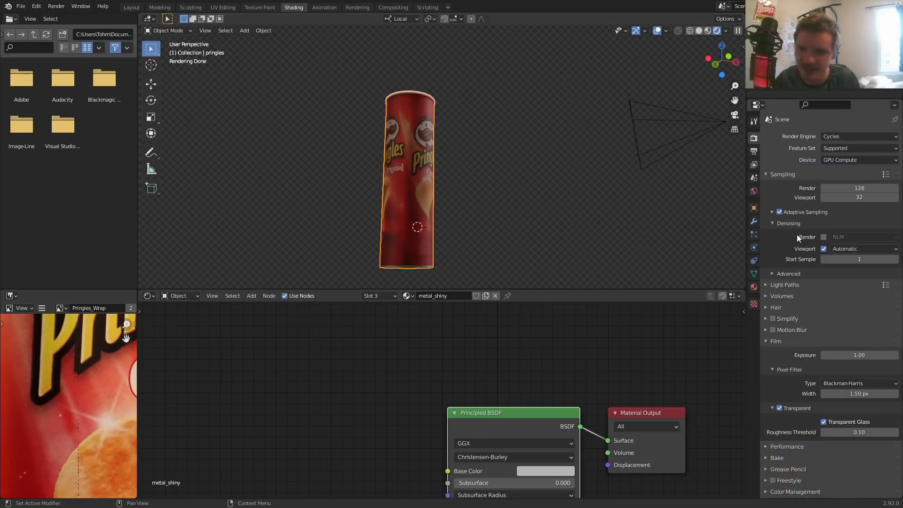
click(823, 248)
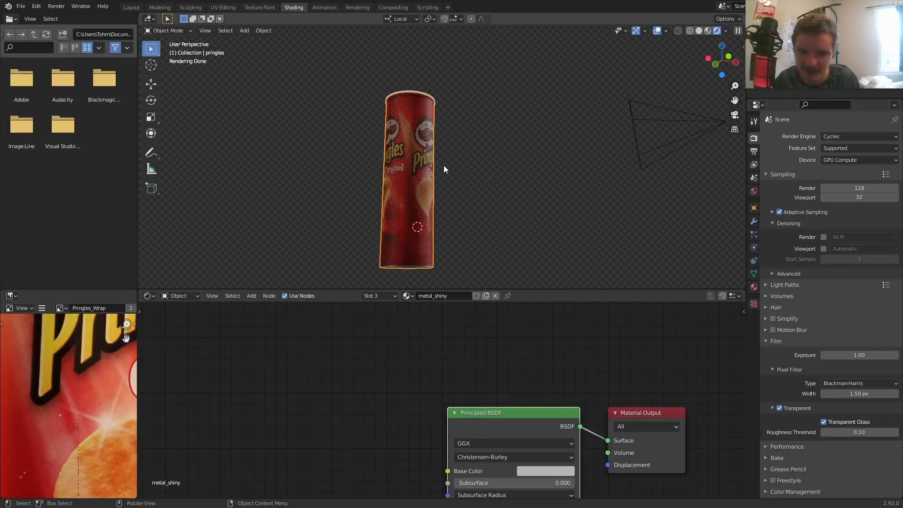
In the wrapping_patreon material, move the Pringles_Wrap texture and its Principled BSDF away from the bump nodes, and save the file
click(754, 287)
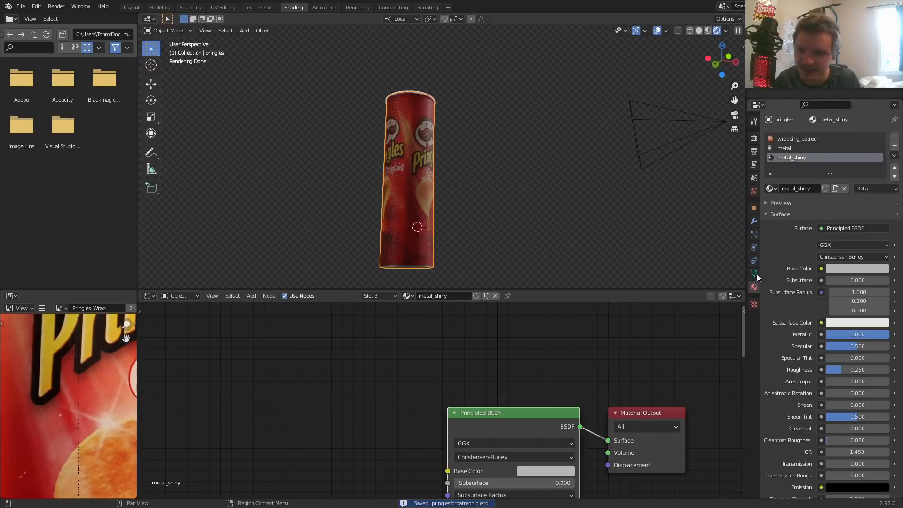
click(795, 139)
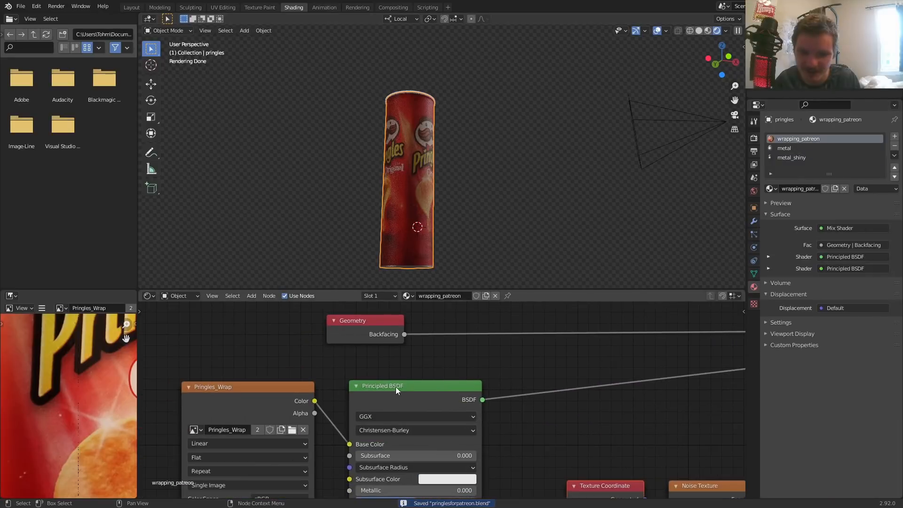
drag(239, 465, 427, 392)
middle_drag(400, 401, 468, 348)
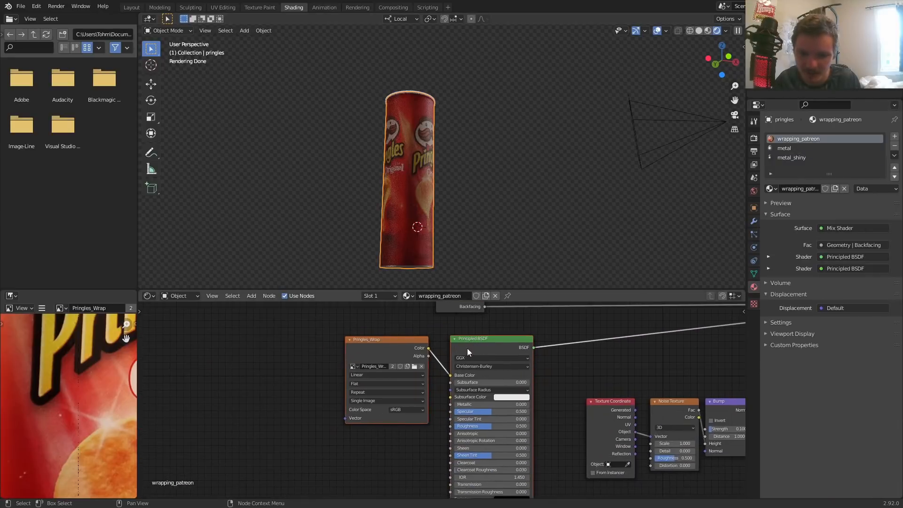
drag(305, 437, 475, 365)
key(g)
click(369, 377)
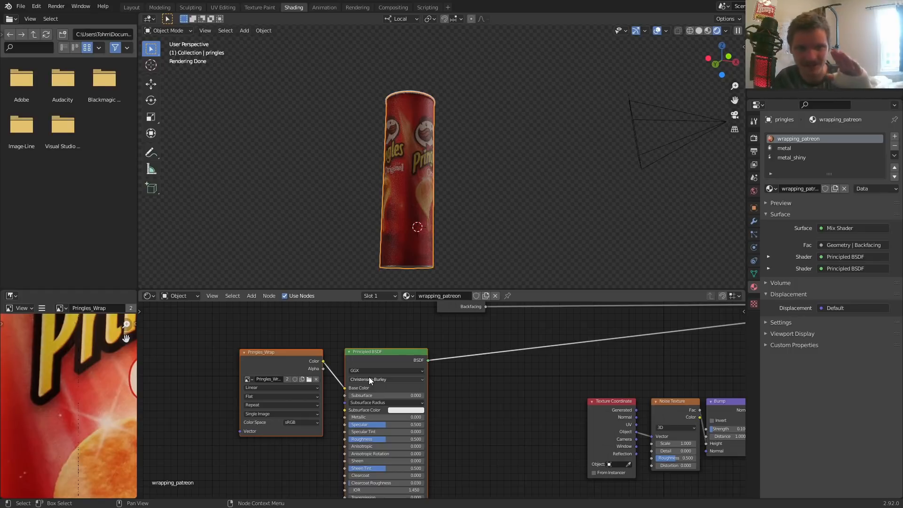
middle_drag(209, 374, 341, 308)
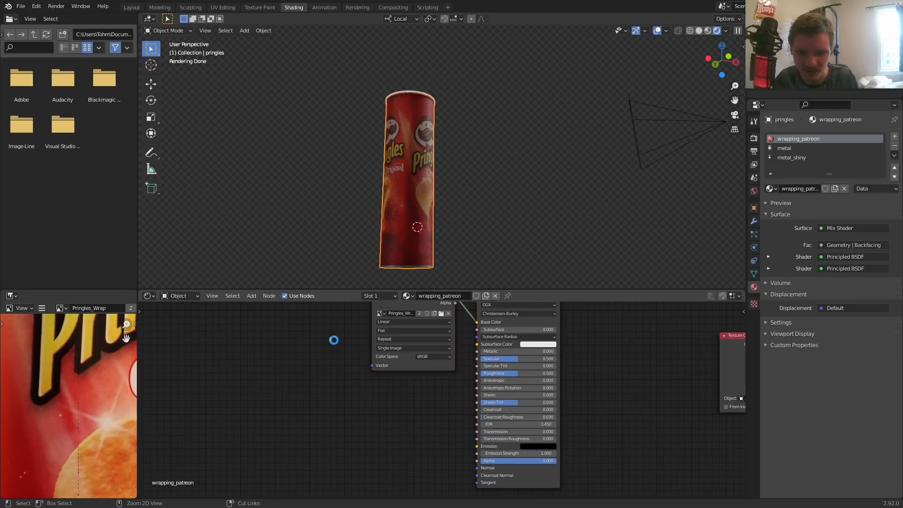
key(ctrl+s)
Add a Wave Texture node beside the wrap's image texture and preview it directly on the can
scroll(320, 338, up, 1)
key(shift+a)
text(wav)
key(Return)
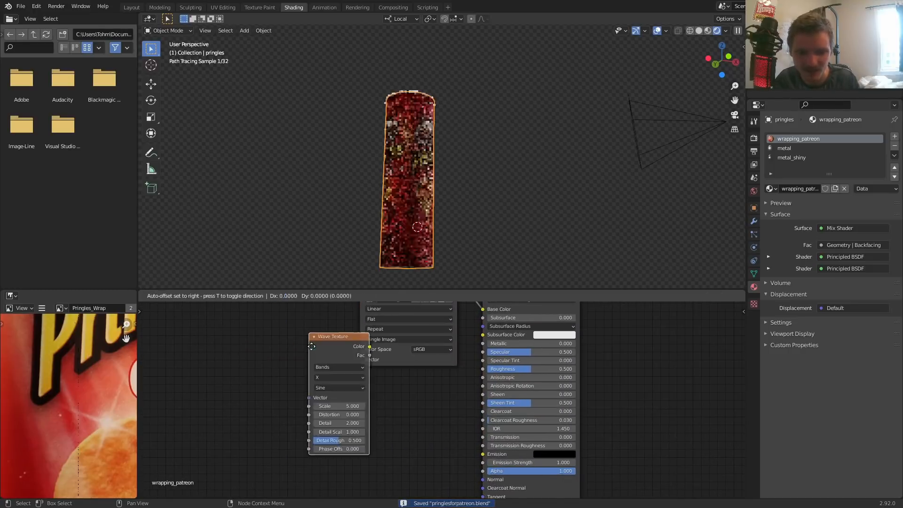
click(241, 383)
ctrl+shift+click(261, 377)
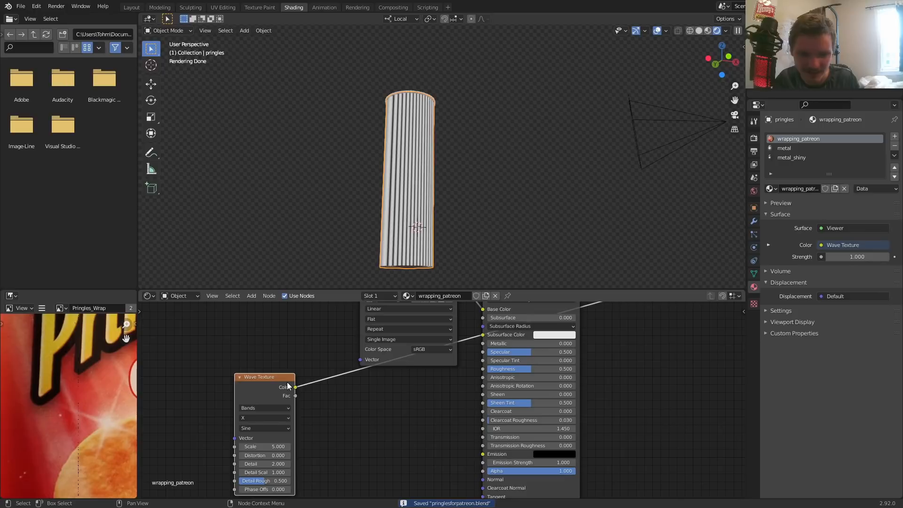
Try the Diagonal bands direction on the Wave Texture, switch its type to Rings, and inspect the pattern around the can
click(257, 418)
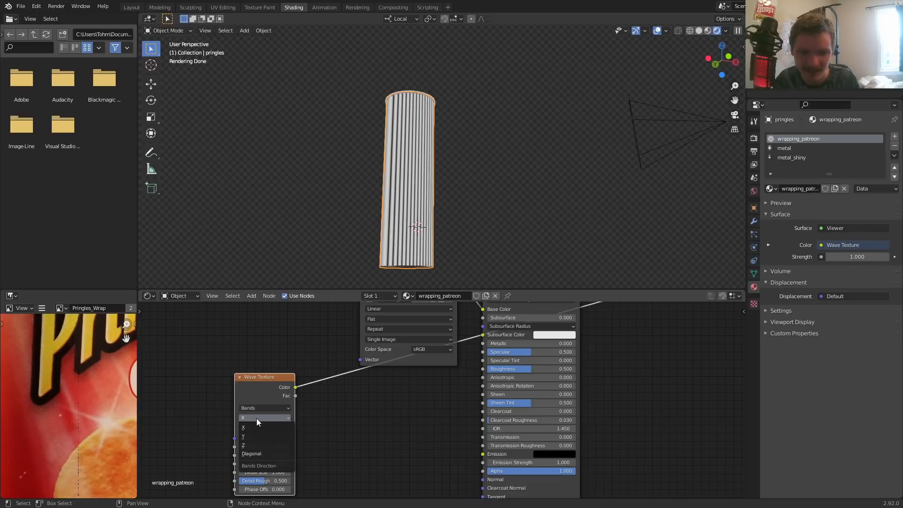
click(256, 419)
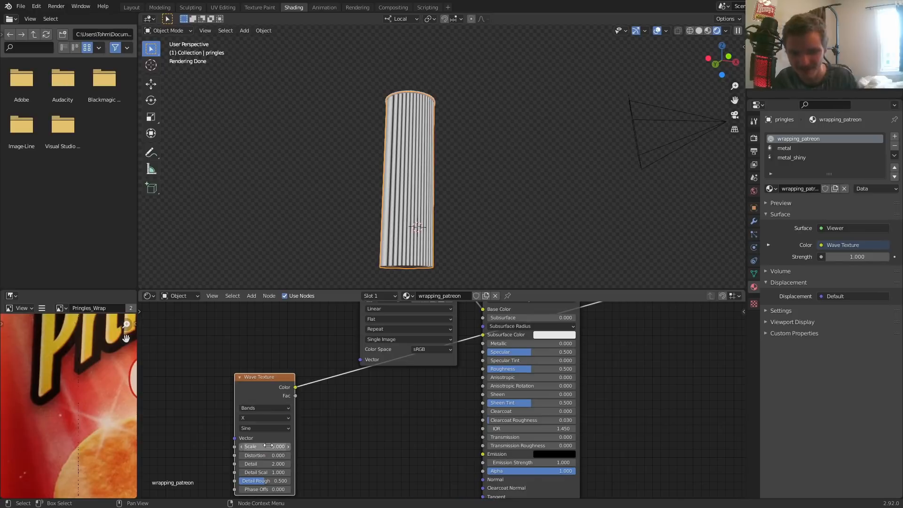
click(253, 418)
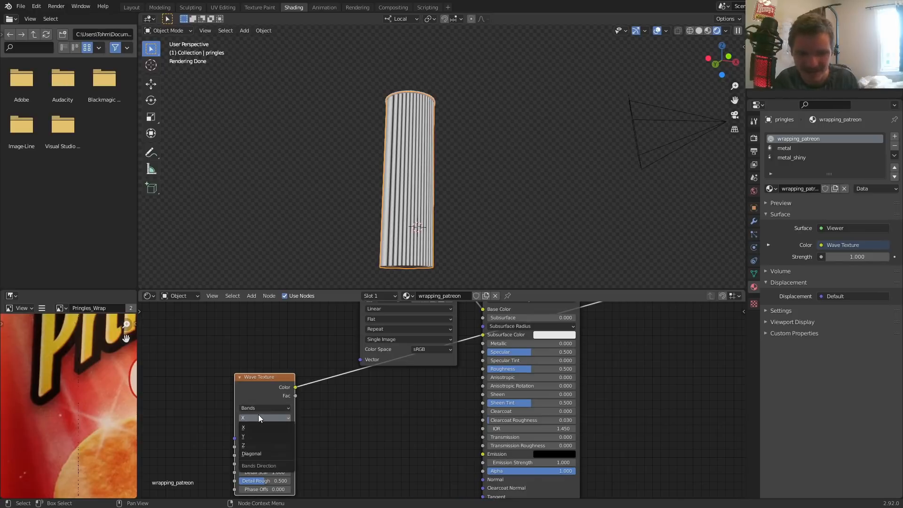
click(256, 453)
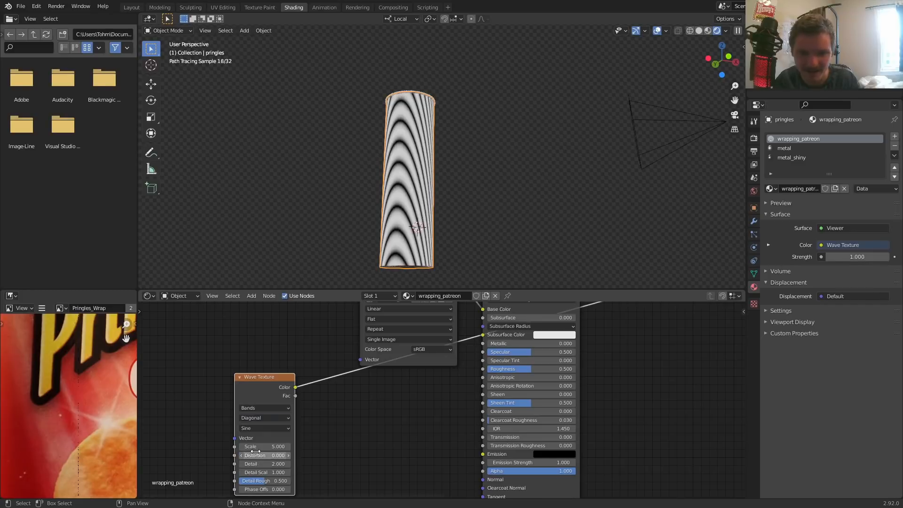
click(258, 408)
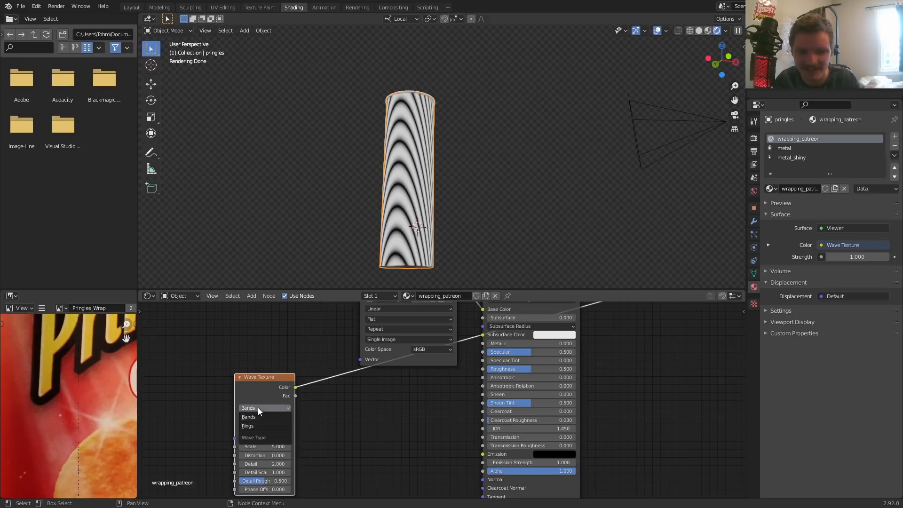
click(259, 424)
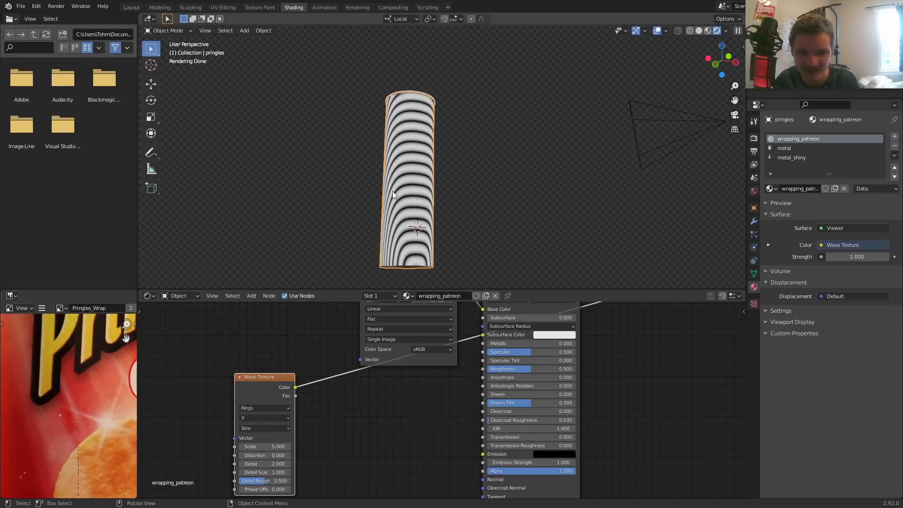
middle_drag(393, 192, 424, 263)
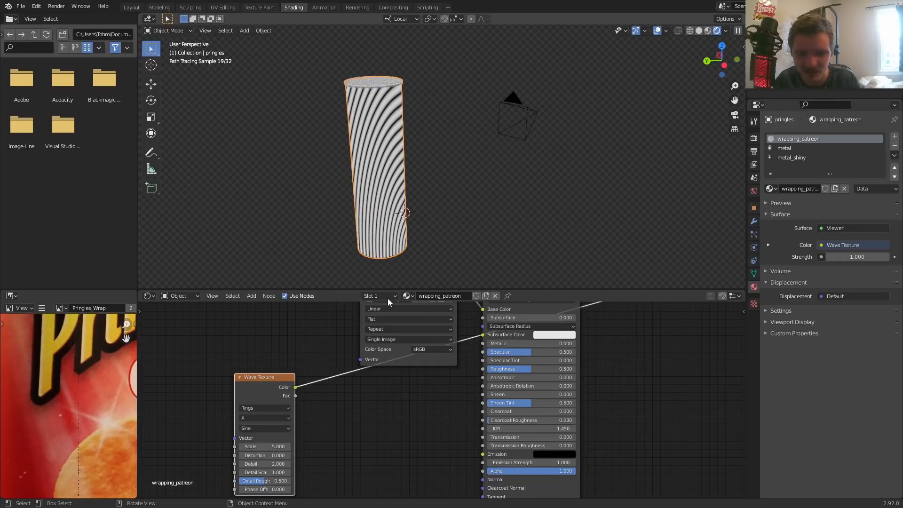
Try a Wave Texture scale of 10 and settle on a scale of 20
click(267, 445)
text(10)
key(Return)
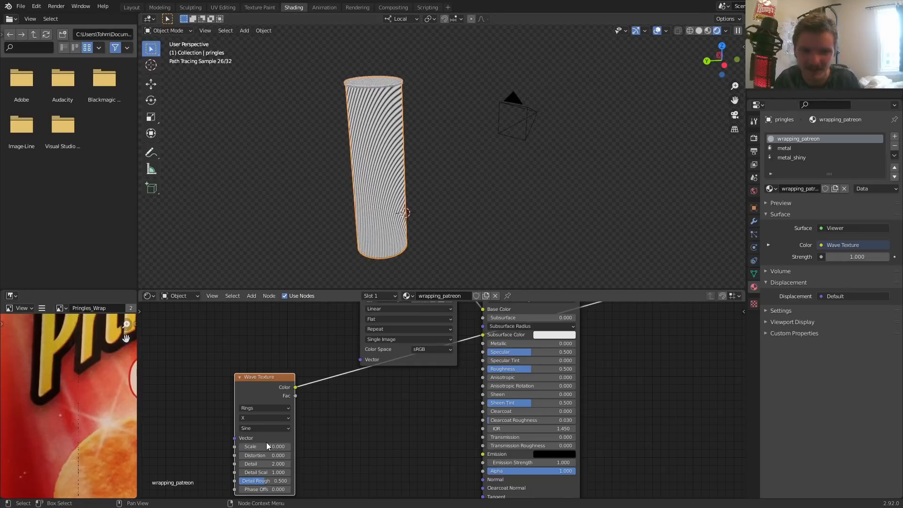
click(268, 447)
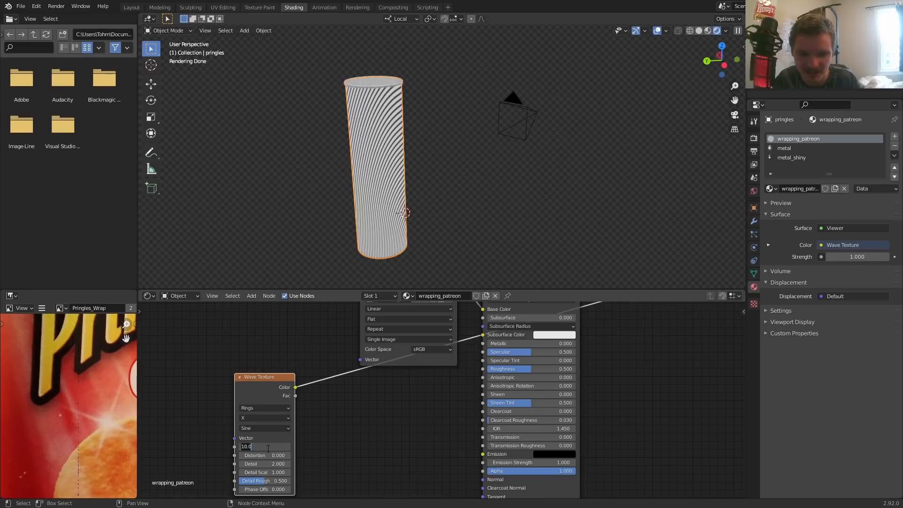
text(20)
key(Return)
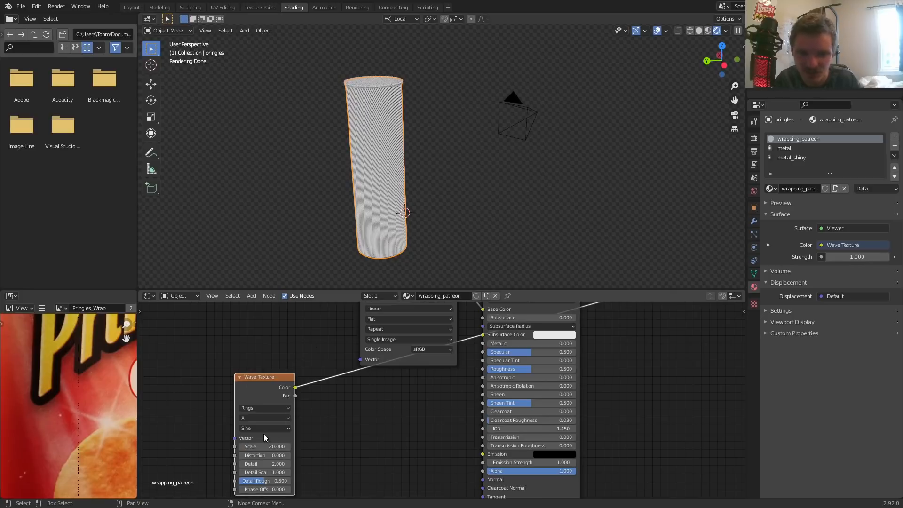
Insert a Bump node into the link leaving the Wave Texture, and undo the stray change made in the viewport
scroll(302, 366, up, 1)
key(shift+a)
click(271, 343)
text(bump)
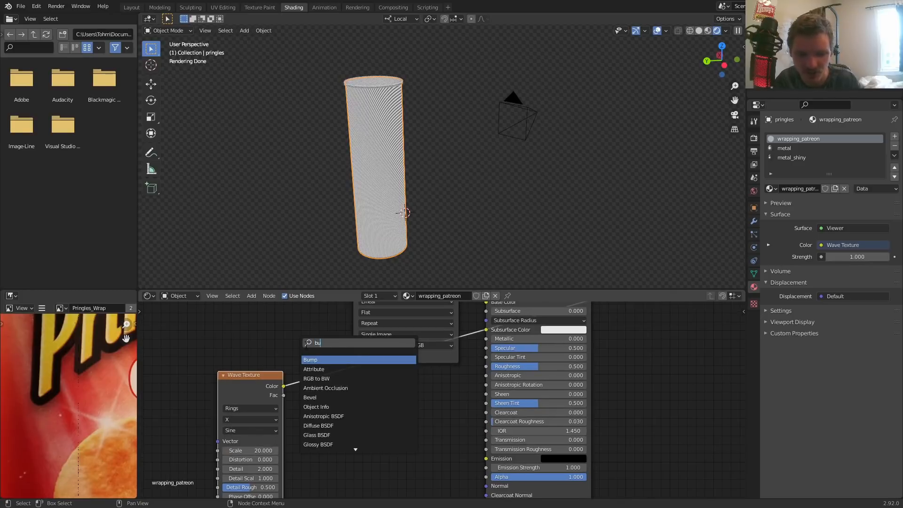
key(Return)
click(321, 391)
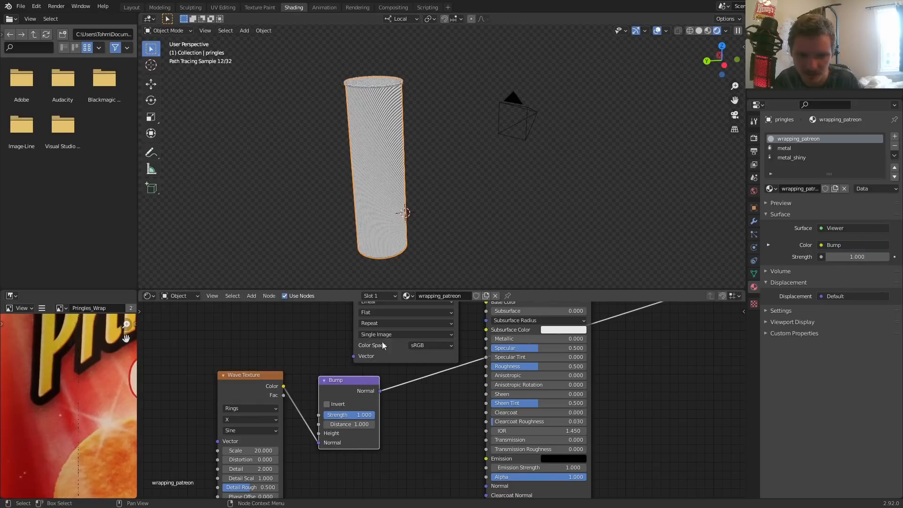
drag(399, 155, 409, 160)
key(ctrl+z)
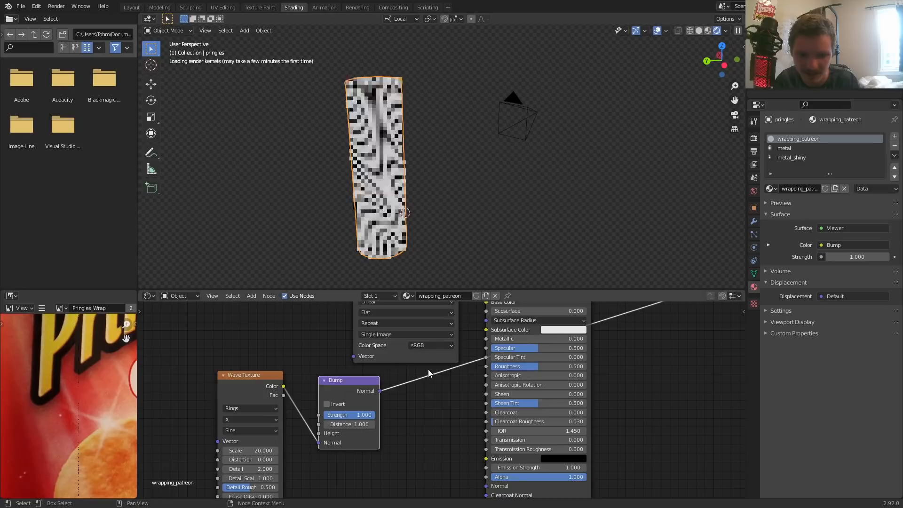
Feed the Wave Texture's color into the Bump node's Height and link the Bump's Normal to the wrap's Principled BSDF Normal input
drag(318, 442, 319, 433)
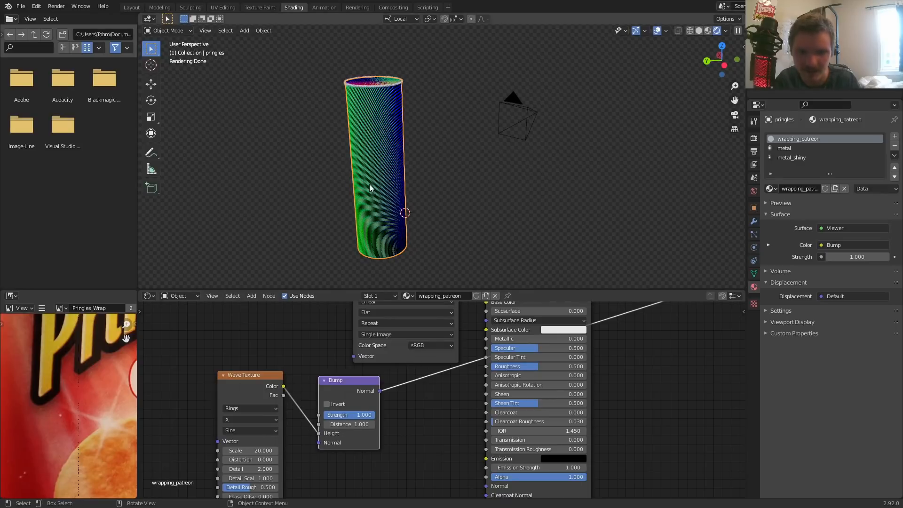
middle_drag(385, 397, 344, 362)
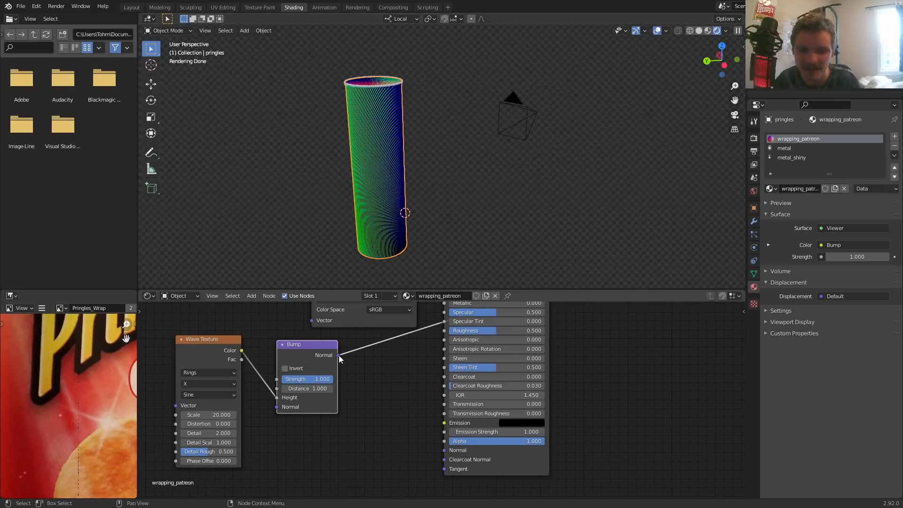
drag(339, 356, 440, 448)
Route the Mix Shader back to the material output to preview the full wrap material on the can
scroll(581, 377, down, 6)
middle_drag(710, 308, 466, 386)
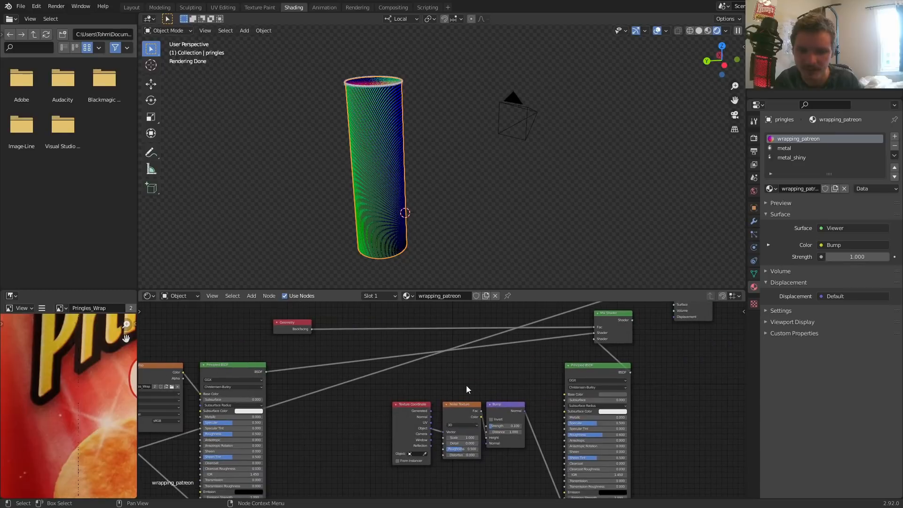
ctrl+shift+click(611, 319)
scroll(400, 151, up, 5)
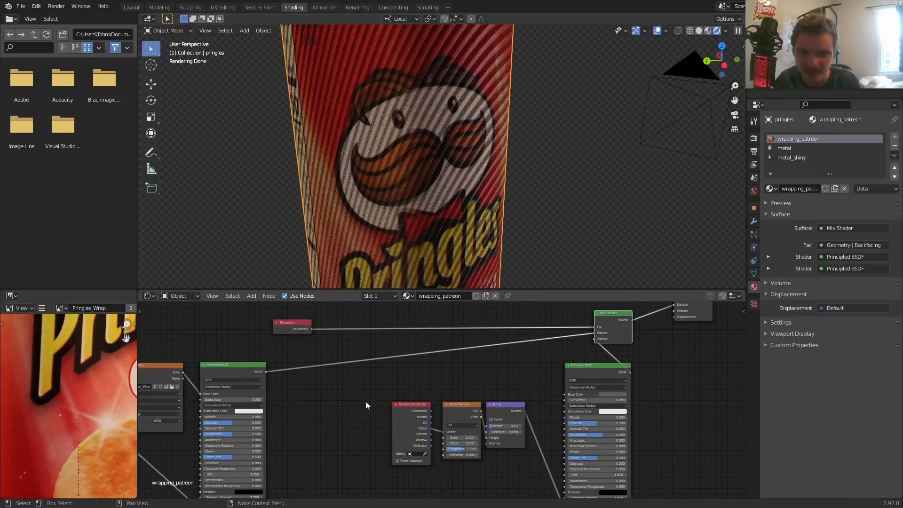
Set the strength of the wrap's Bump node to 0.1
middle_drag(366, 404, 489, 341)
middle_drag(276, 406, 379, 413)
scroll(364, 403, up, 2)
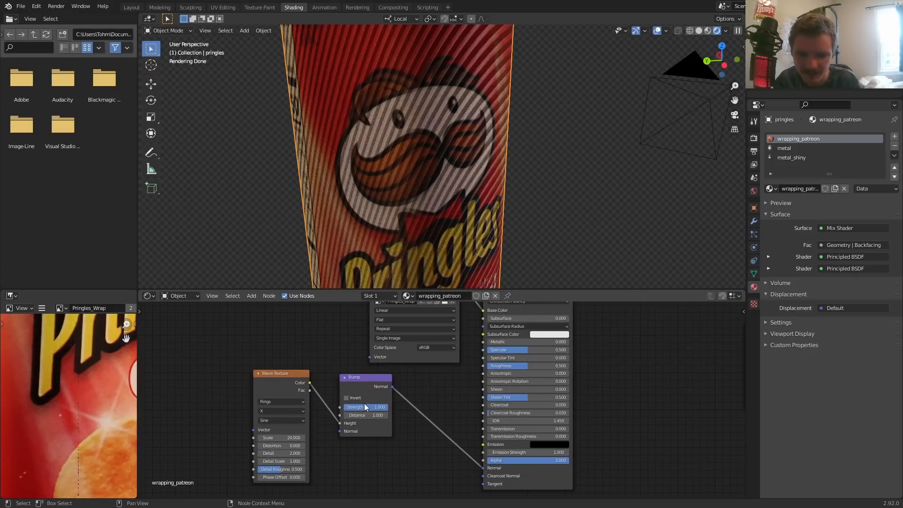
text(0.1)
key(Return)
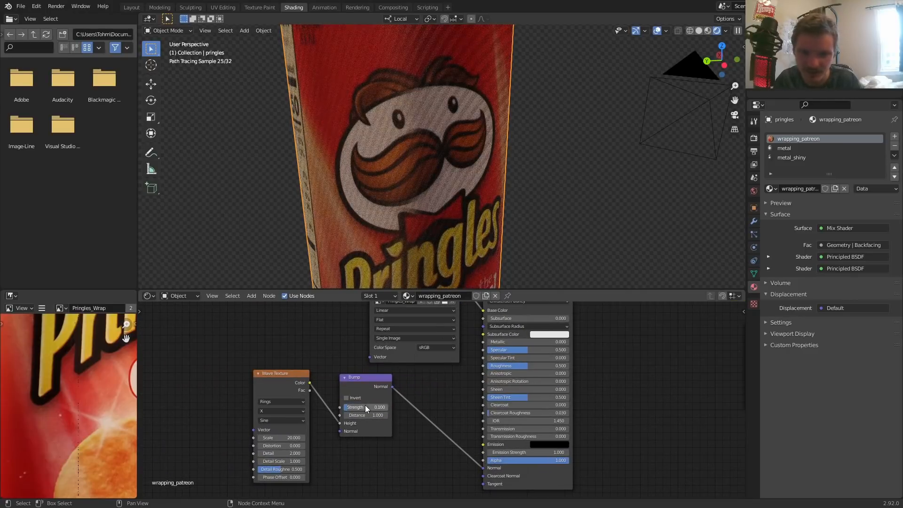
Set the Wave Texture's scale to 40 and inspect the bump from the side of the can
middle_drag(365, 405, 499, 364)
scroll(442, 388, up, 2)
click(411, 402)
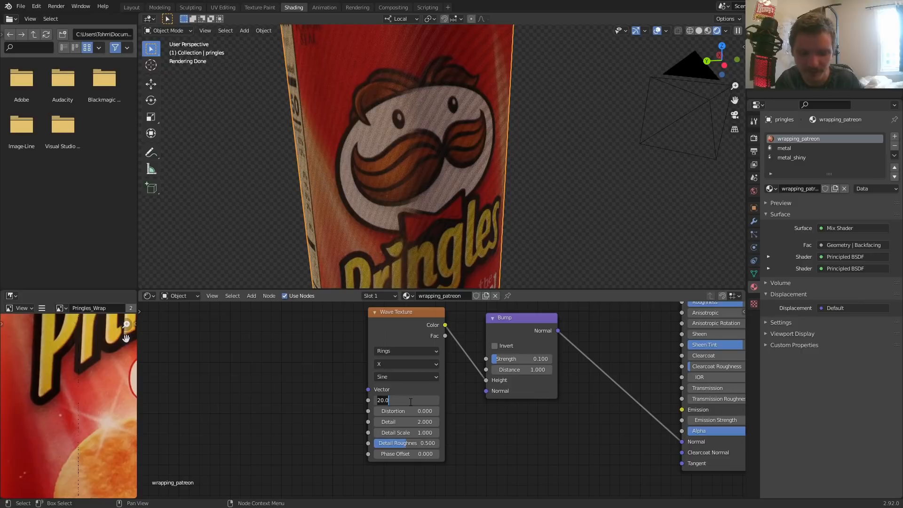
text(40)
key(Return)
scroll(407, 151, down, 3)
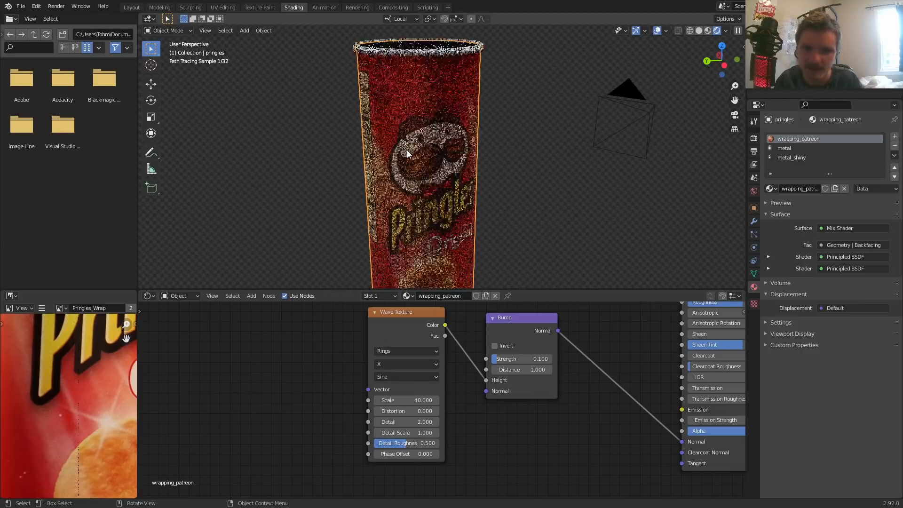
middle_drag(425, 128, 478, 100)
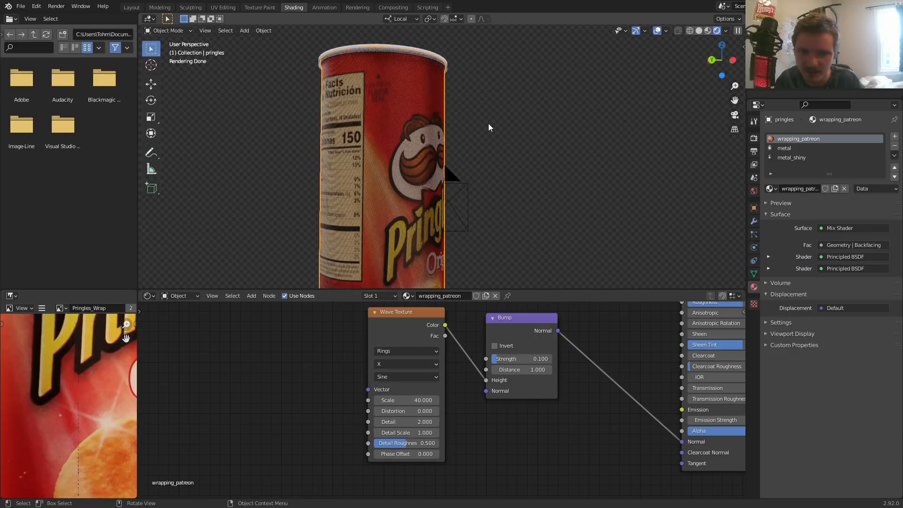
scroll(489, 124, down, 3)
scroll(397, 126, up, 3)
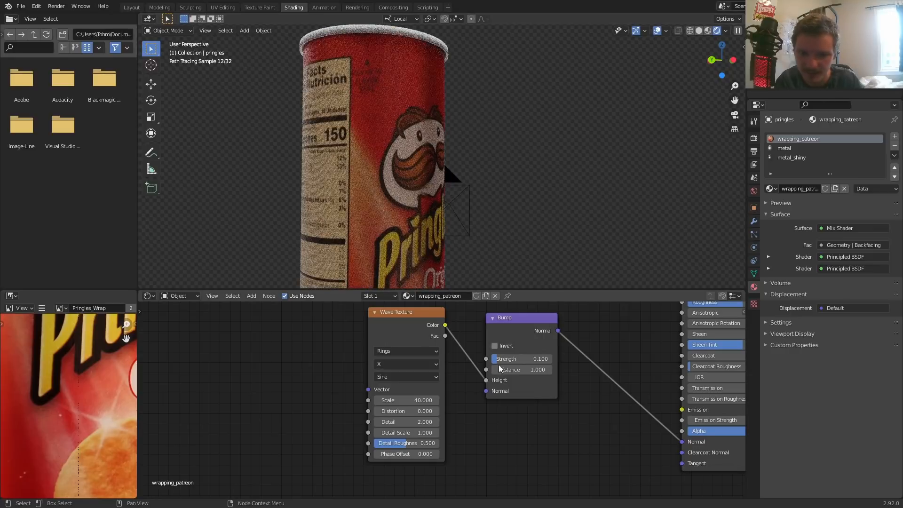
Try inverting the wrap's Bump node, turn inversion off again, and set its strength to 0.05
click(494, 346)
click(533, 358)
click(495, 345)
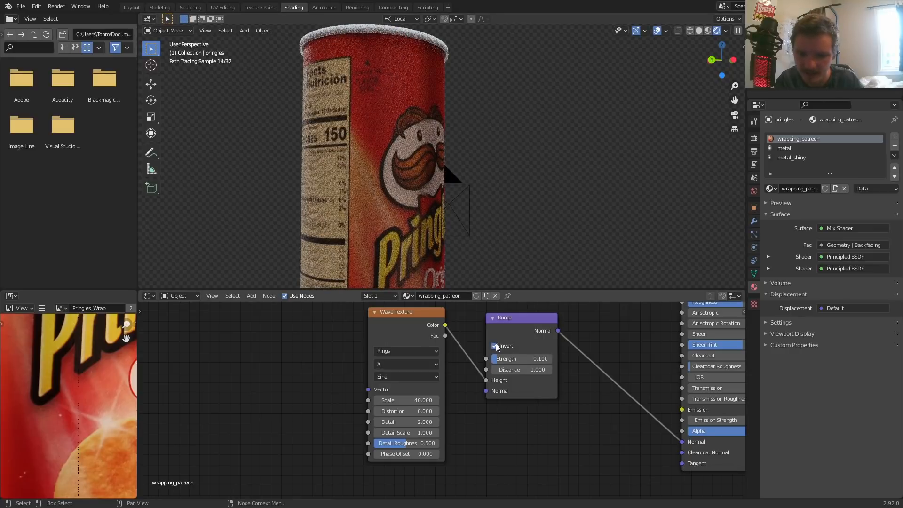
text(.0)
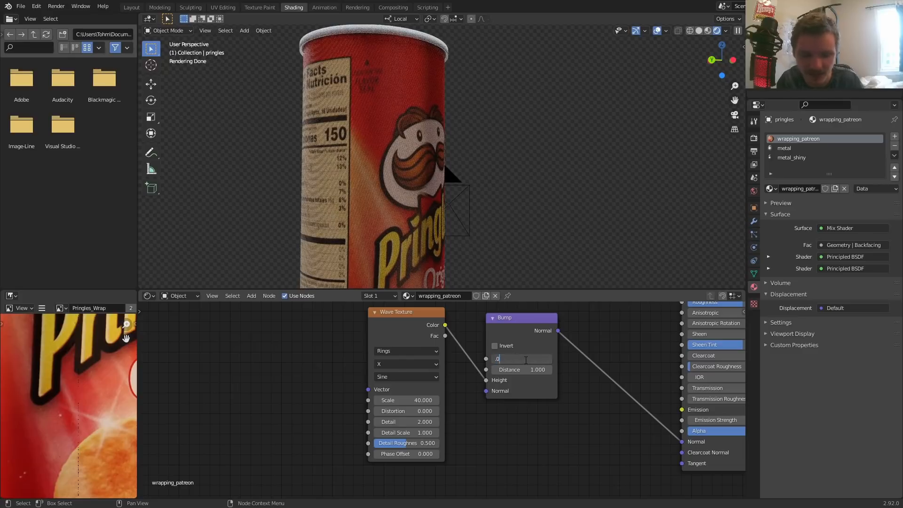
text(5)
key(Return)
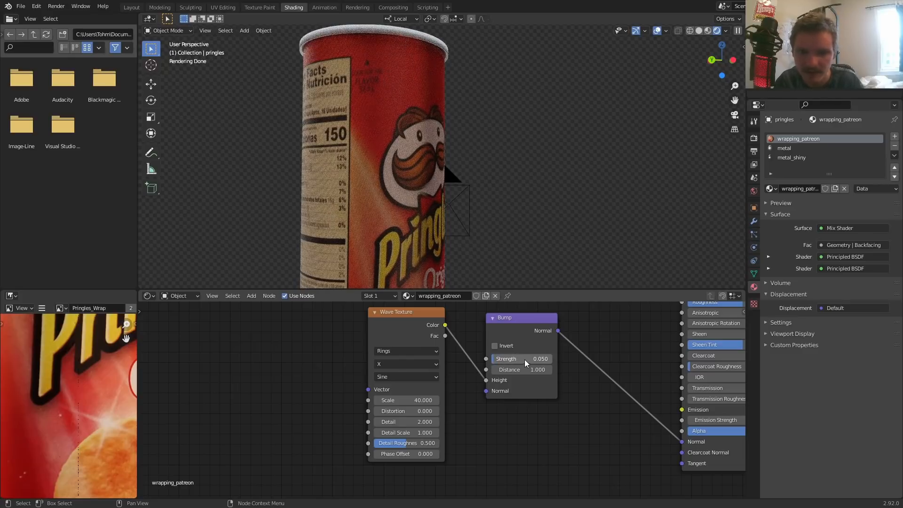
Inspect the subtler bump on the wrap up close and save the file
scroll(401, 236, up, 4)
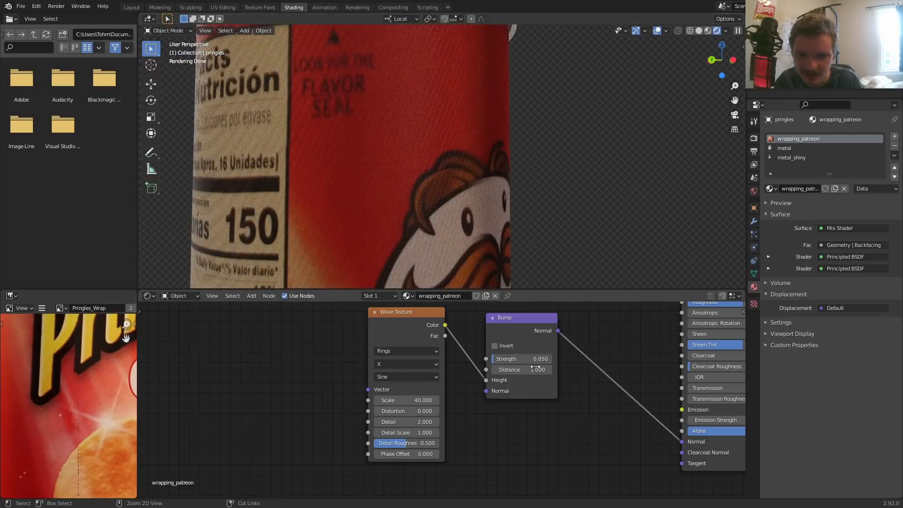
ctrl+right_drag(639, 298, 637, 305)
key(ctrl+s)
scroll(483, 137, down, 5)
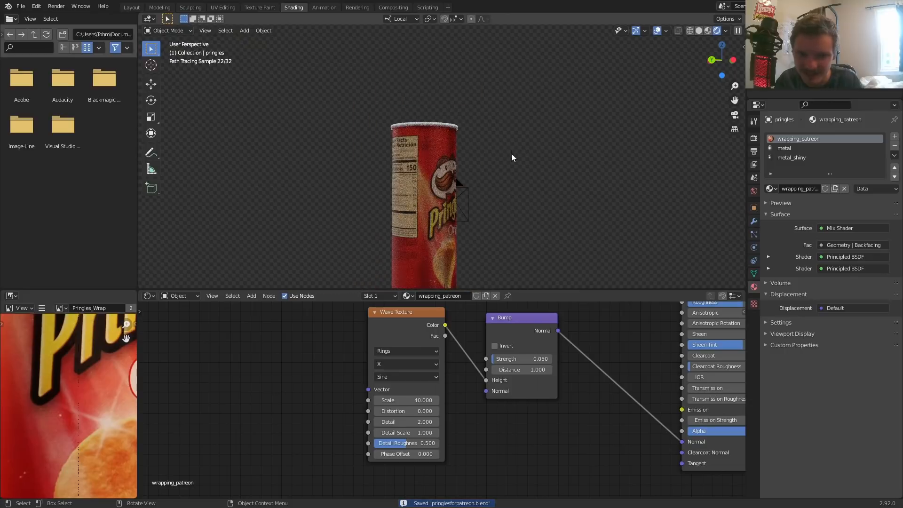
scroll(413, 132, up, 2)
scroll(540, 369, down, 3)
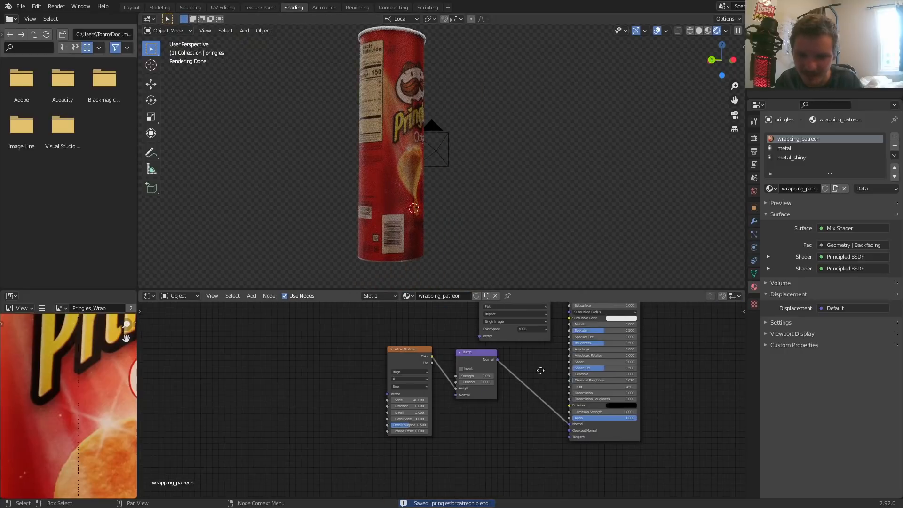
Move the Texture Coordinate and Noise Texture nodes away from the second shader's Bump node to leave room between them
mouse_move(540, 369)
middle_down()
mouse_move(333, 388)
mouse_move(299, 363)
middle_up()
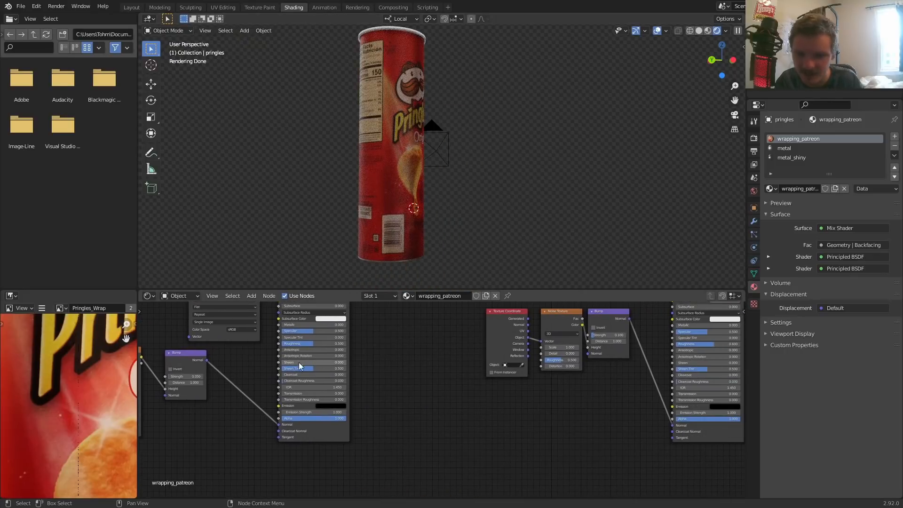
drag(469, 395, 496, 322)
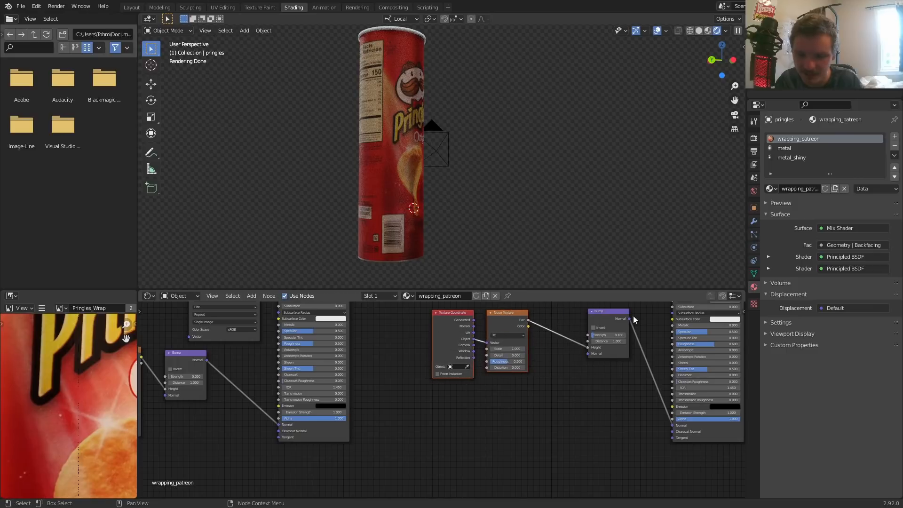
click(611, 318)
drag(611, 318, 605, 319)
middle_drag(452, 395, 532, 394)
key(Home)
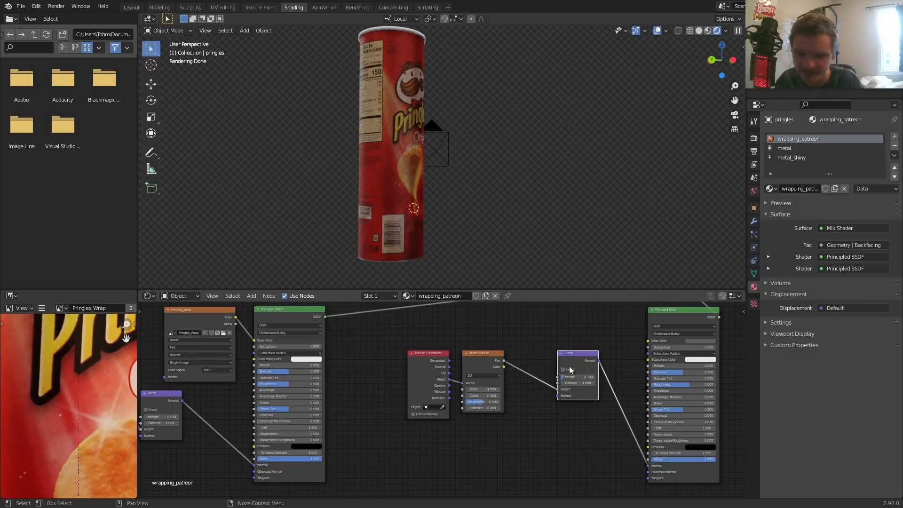
middle_drag(452, 451, 499, 471)
View the can's interior, select the can body, and insert a Math node set to Add between the Noise Texture and its Bump node
mouse_move(400, 52)
shift+middle_down()
mouse_move(417, 179)
mouse_move(407, 272)
mouse_move(426, 76)
shift+middle_up()
click(415, 186)
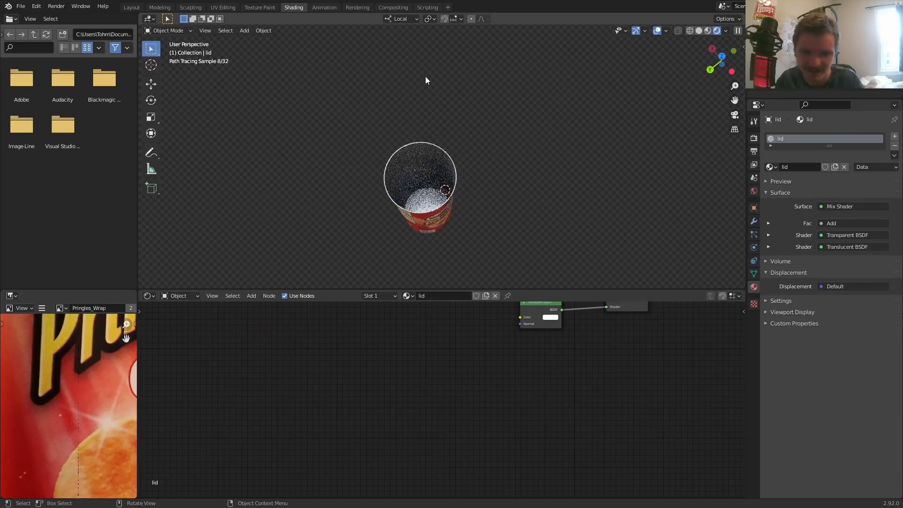
scroll(427, 155, up, 4)
click(450, 185)
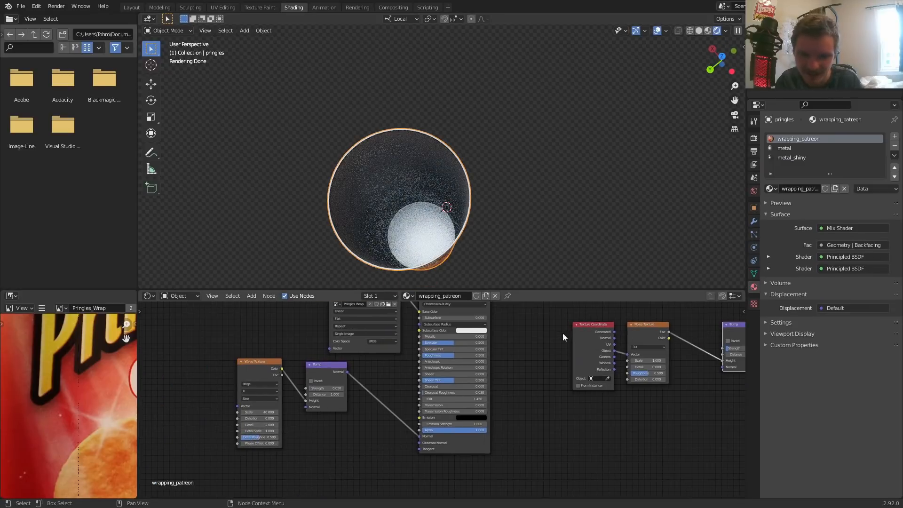
key(shift+a)
click(578, 362)
text(add)
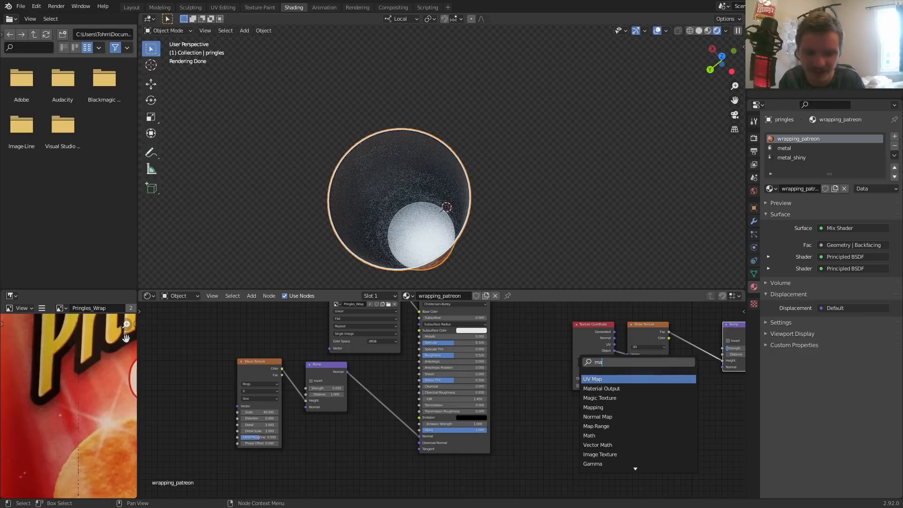
key(Return)
click(692, 324)
Link the Wave Texture's color to the Add node's second value and inspect the rings inside the can
middle_drag(647, 370, 573, 373)
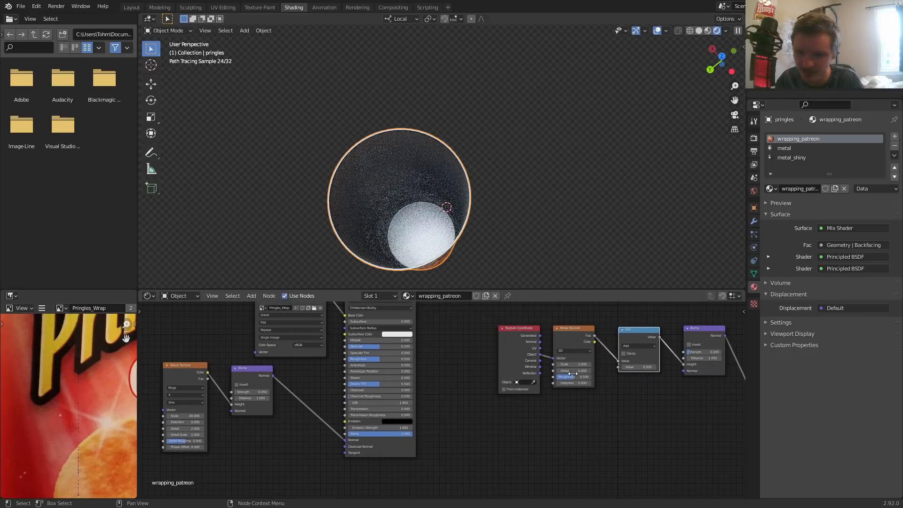
drag(208, 372, 620, 365)
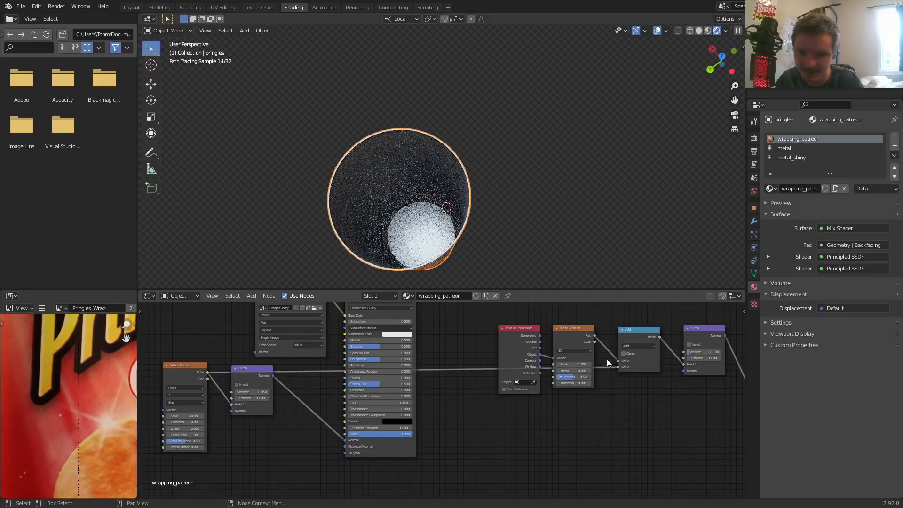
scroll(393, 172, up, 6)
scroll(395, 169, up, 3)
middle_drag(398, 165, 439, 118)
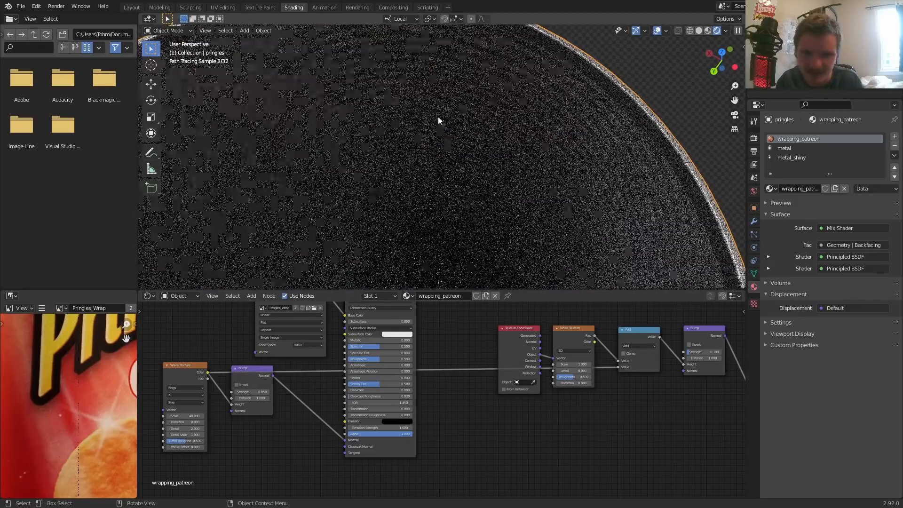
scroll(479, 185, down, 7)
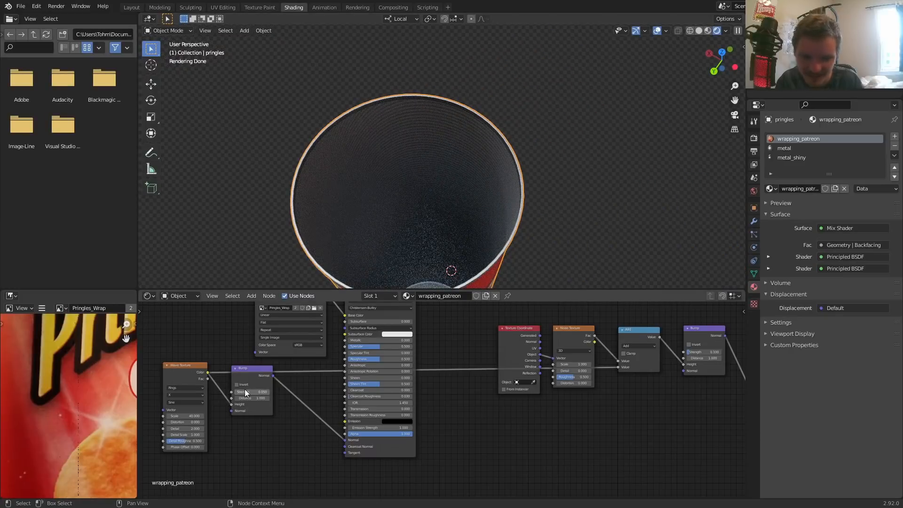
Duplicate the Add node onto the wave link as a Divide node with a divisor of 2
scroll(623, 345, up, 3)
middle_drag(624, 344, 559, 367)
click(578, 354)
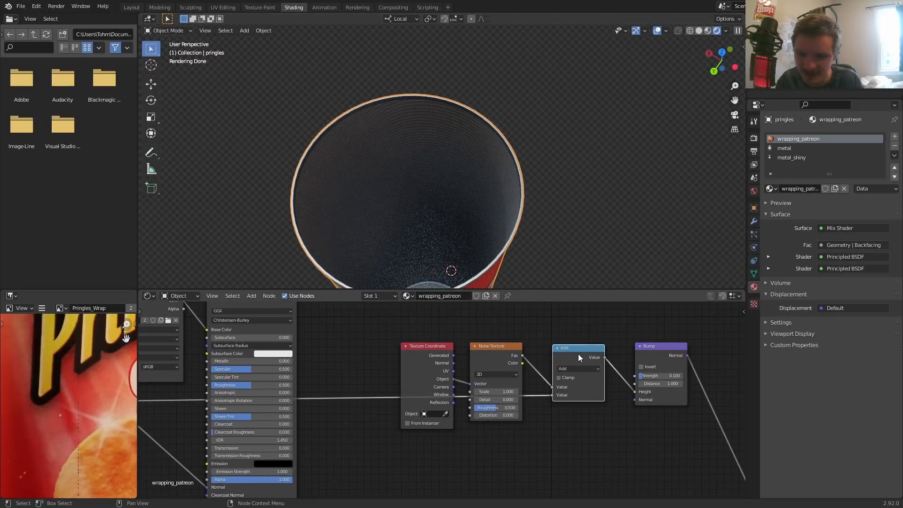
key(shift+d)
click(548, 395)
drag(548, 395, 504, 440)
click(493, 451)
click(494, 382)
click(506, 478)
text(2)
key(Return)
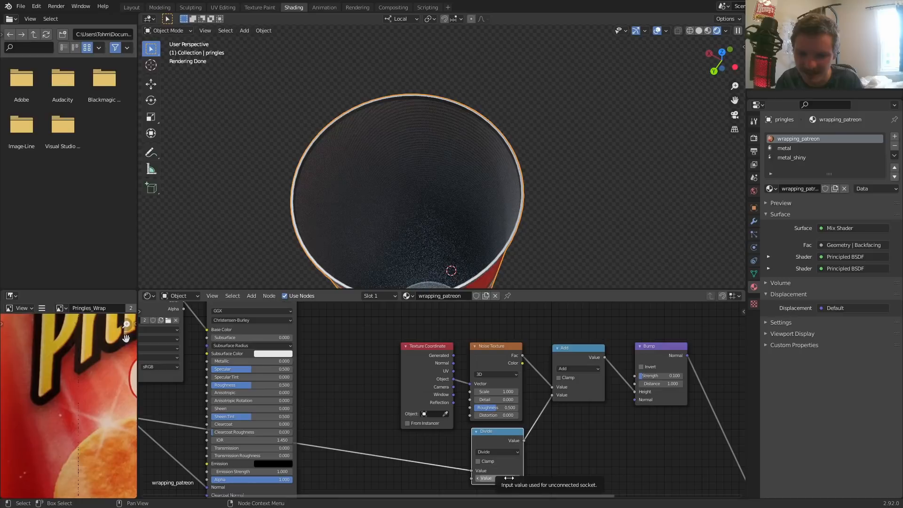
Try a divisor of 10 on the Divide node and undo it
click(494, 478)
text(10)
key(Return)
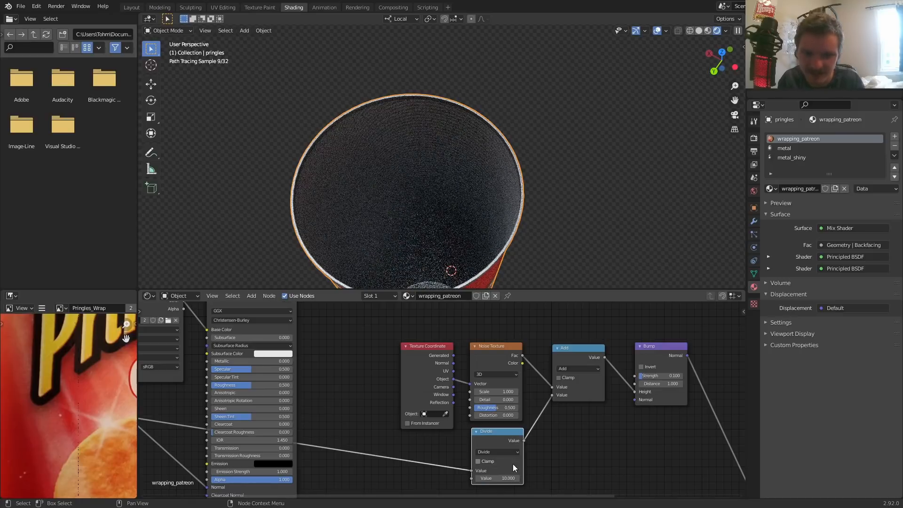
key(ctrl+z)
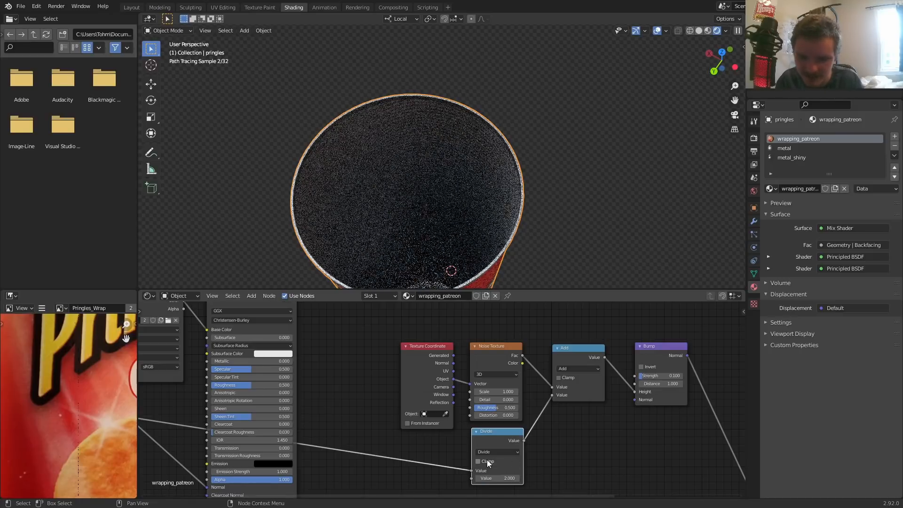
Move the wrap's Bump node down and replace the Divide node's wave color input with the Wave Texture's Fac output
shift+scroll(443, 441, down, 1)
middle_drag(470, 442, 650, 403)
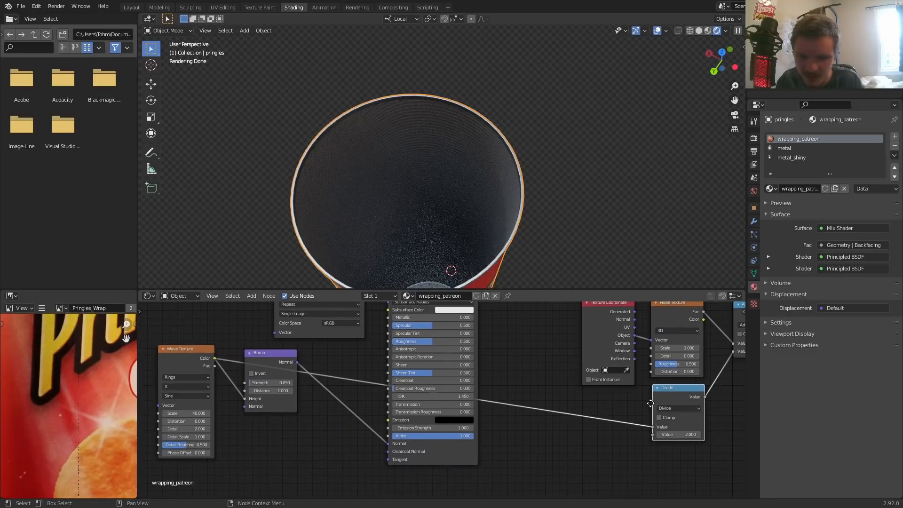
drag(252, 362, 255, 398)
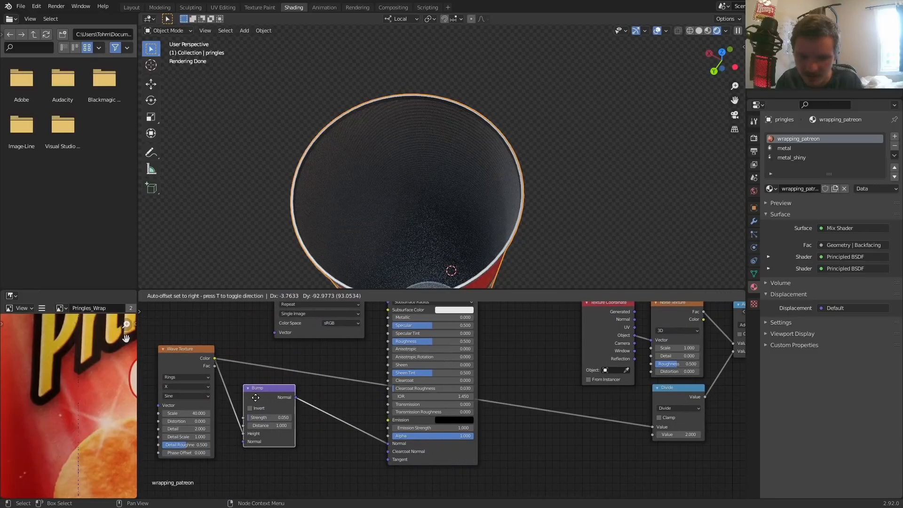
click(255, 398)
drag(214, 367, 652, 427)
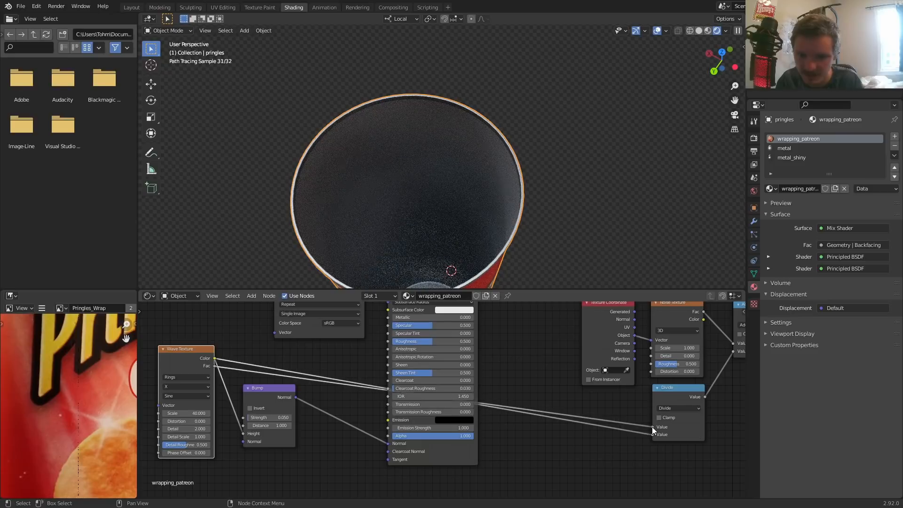
ctrl+right_drag(629, 432, 152, 352)
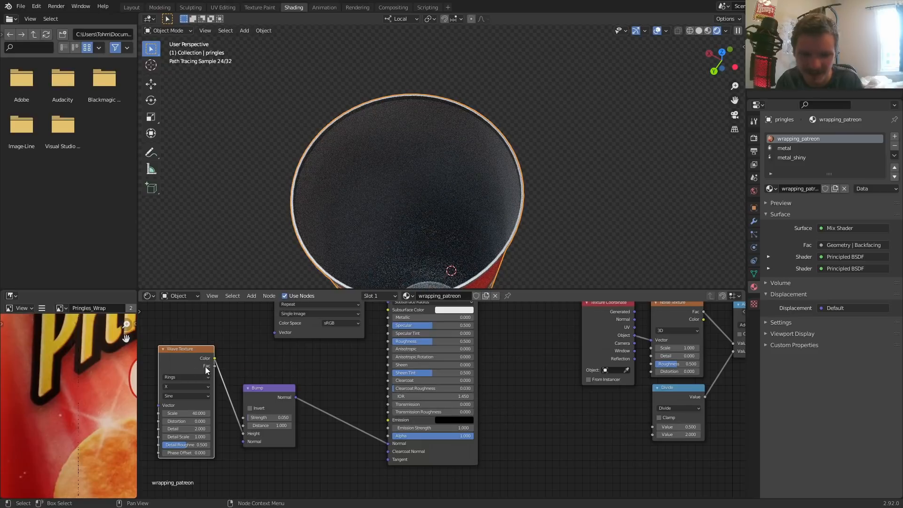
drag(214, 367, 658, 428)
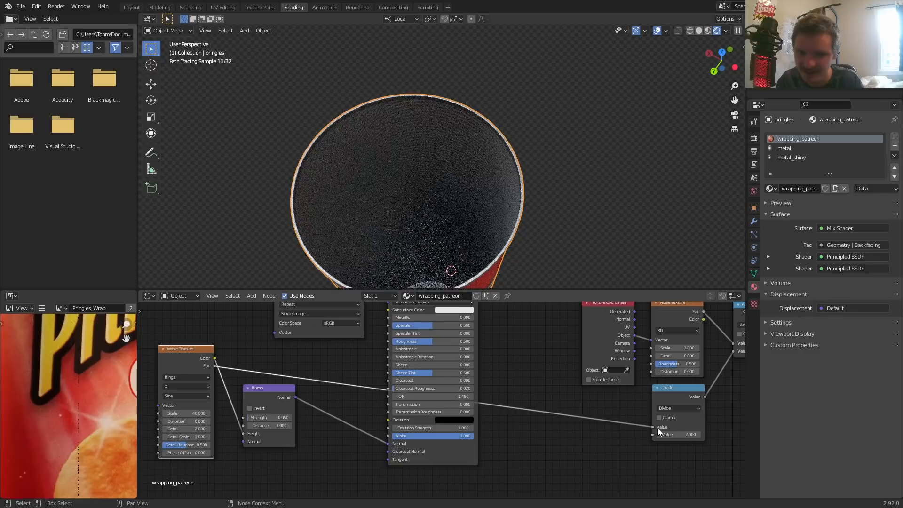
Try a divisor of 100 on the Divide node, check the inside of the can, and undo it
click(679, 436)
text(100)
key(Return)
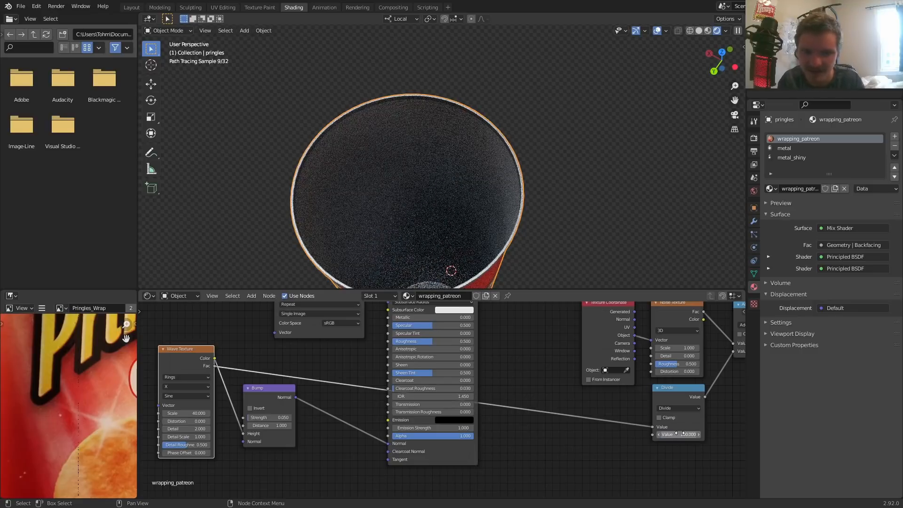
middle_drag(556, 254, 521, 138)
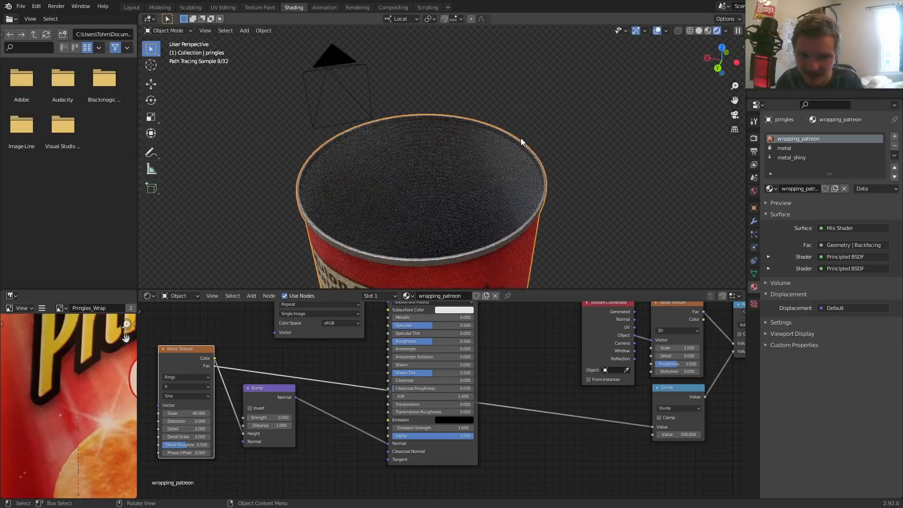
key(ctrl+z)
Change the Divide node's operation to Multiply, try a multiplier of 0.5, and settle on 0.01
middle_drag(699, 359, 536, 386)
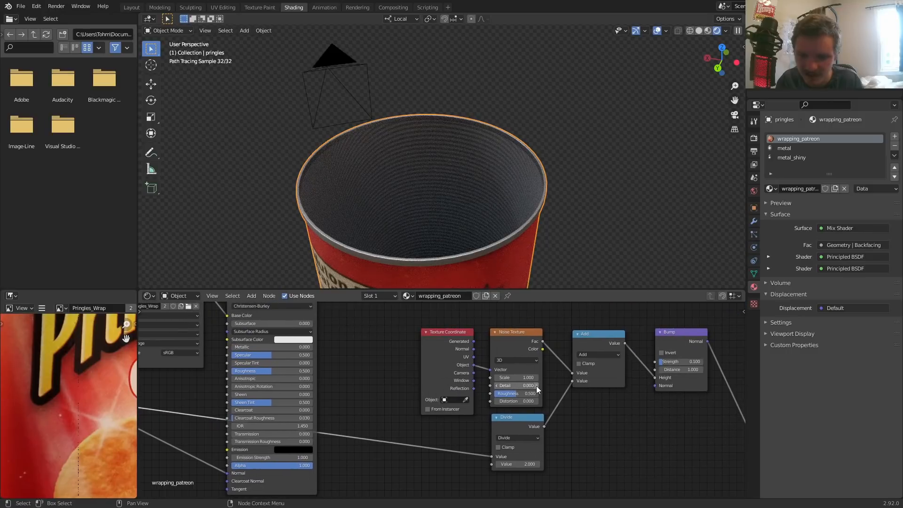
click(506, 438)
click(507, 428)
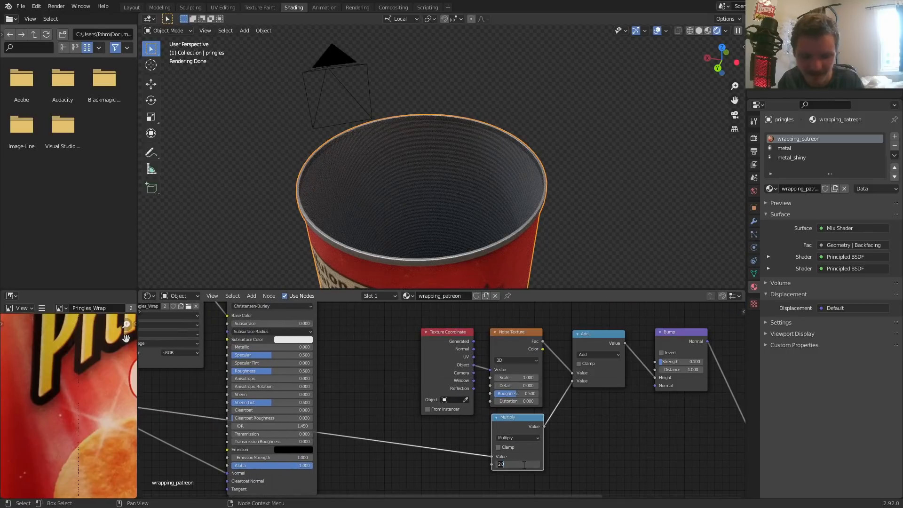
text(0.5)
key(Return)
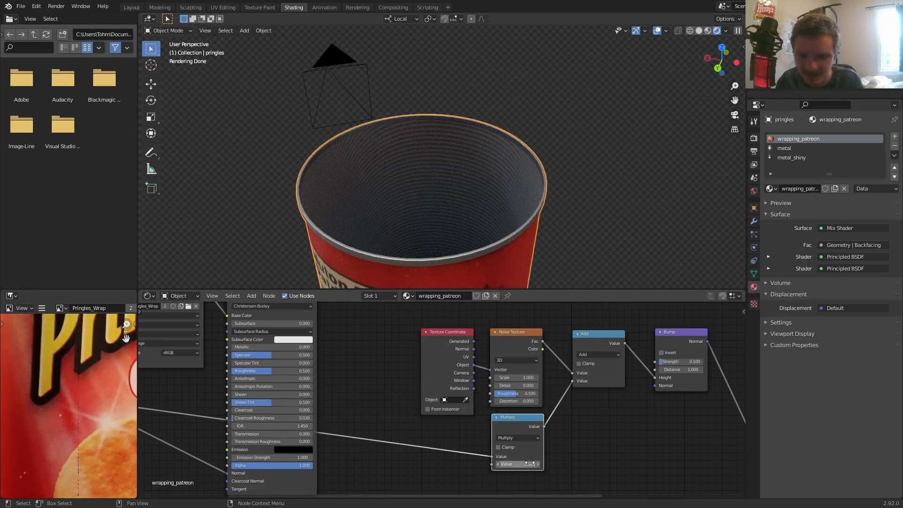
middle_drag(643, 419, 548, 432)
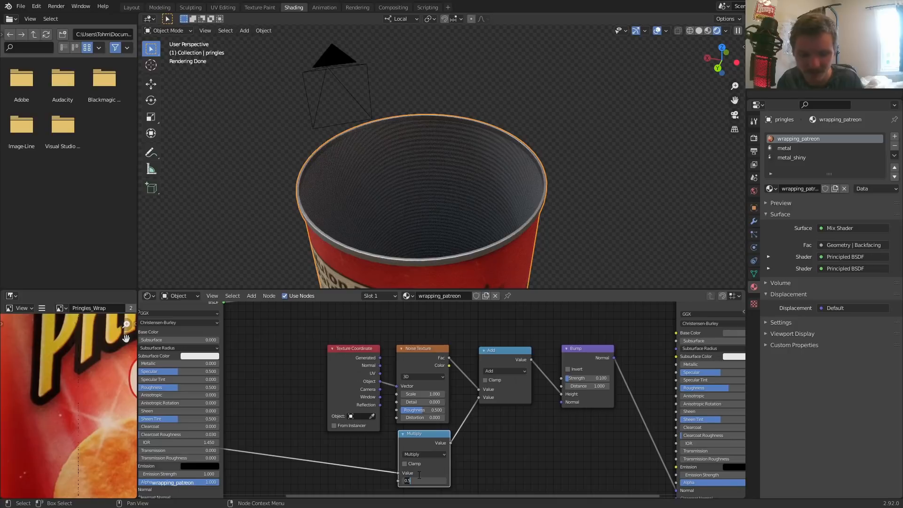
text(1)
key(Return)
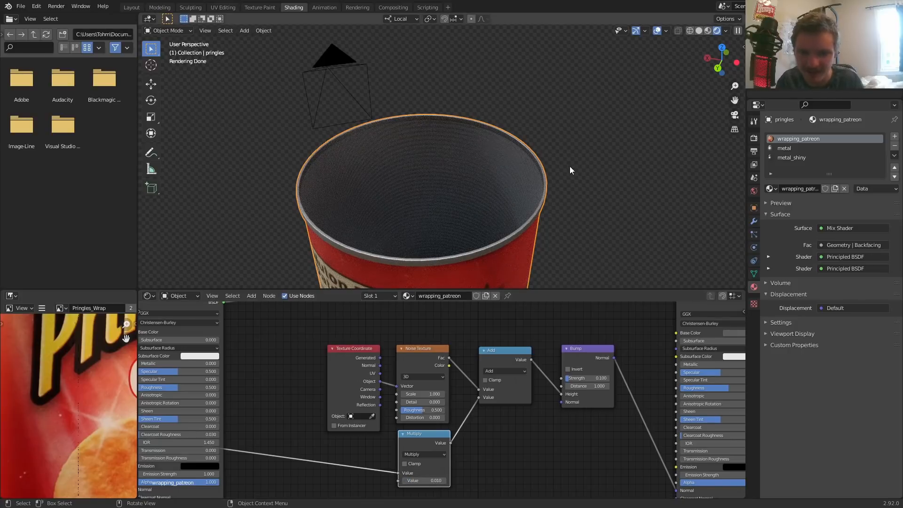
Check the whole can, save the file, and show the hidden lid again
scroll(552, 176, down, 5)
scroll(551, 176, down, 3)
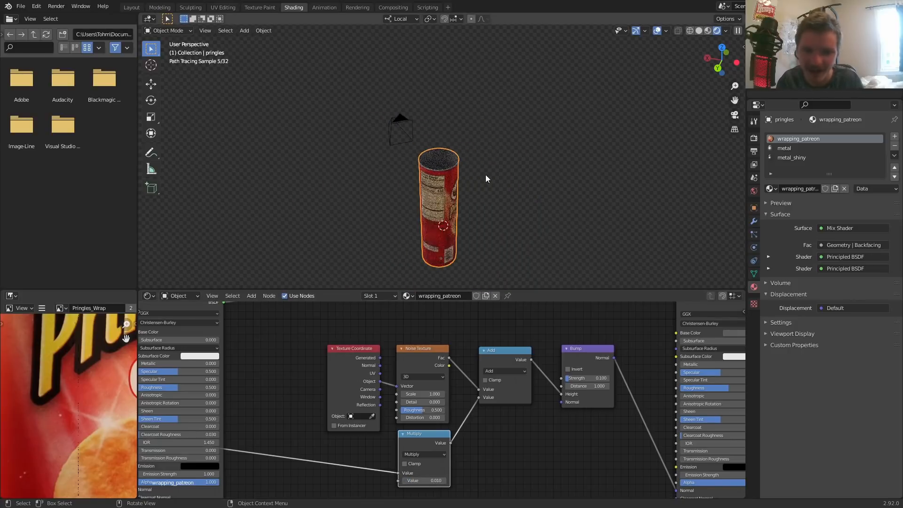
mouse_move(486, 174)
middle_down()
mouse_move(455, 220)
mouse_move(442, 161)
middle_up()
scroll(454, 192, up, 4)
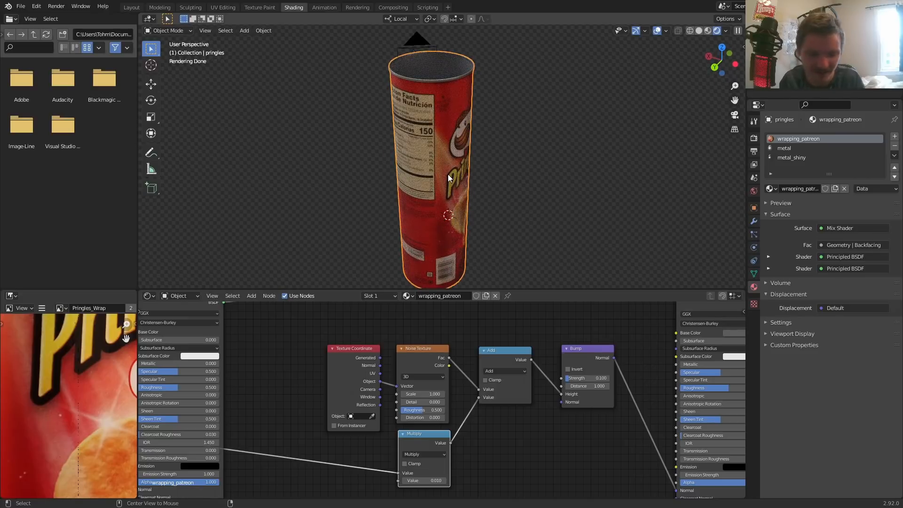
key(ctrl+s)
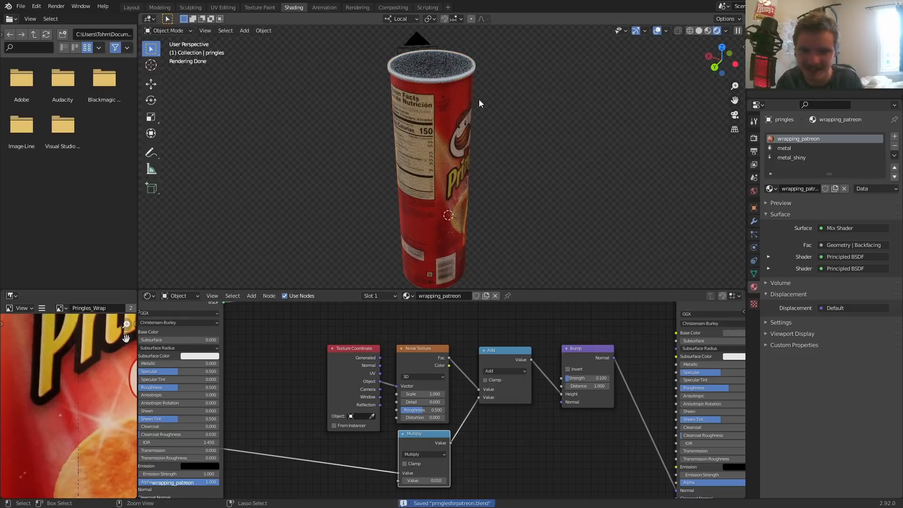
Select the lid, set the second value of its material's Add node to 0.4, and save the file
scroll(458, 85, up, 3)
middle_drag(459, 85, 455, 207)
click(458, 150)
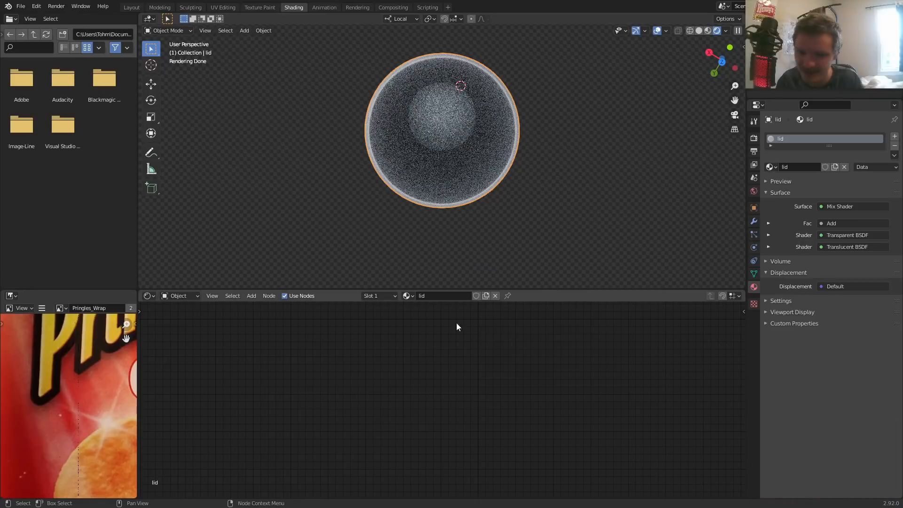
key(Home)
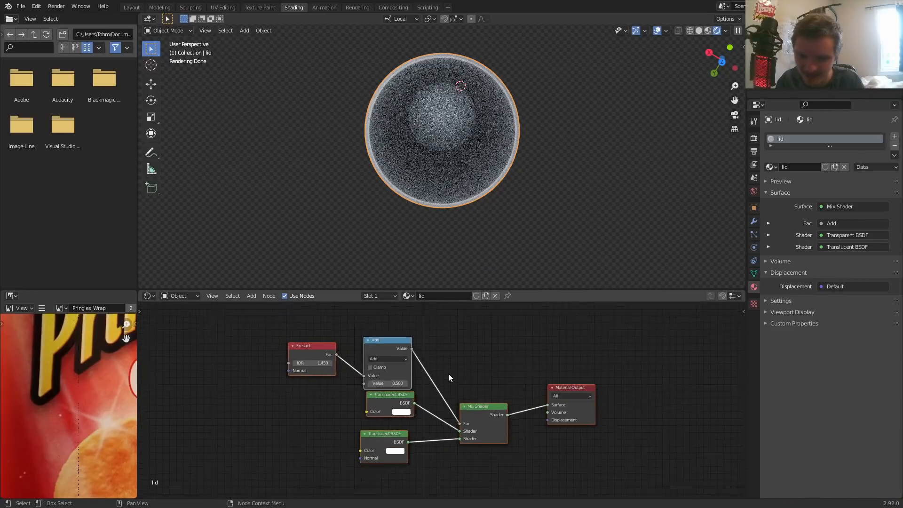
click(370, 373)
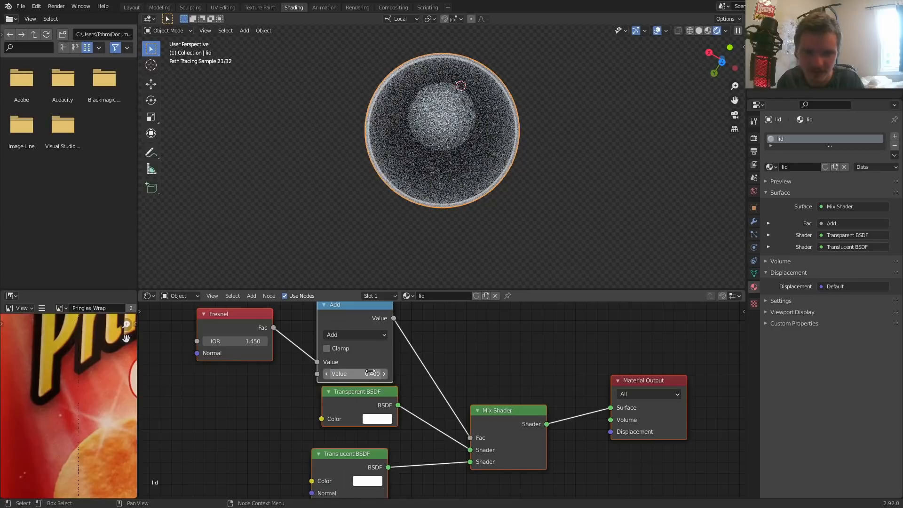
text(0.4)
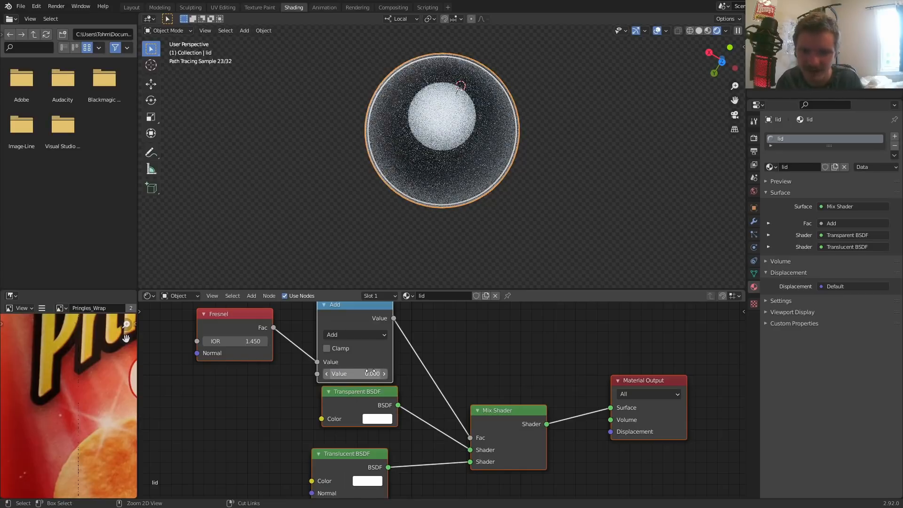
key(Return)
key(ctrl+s)
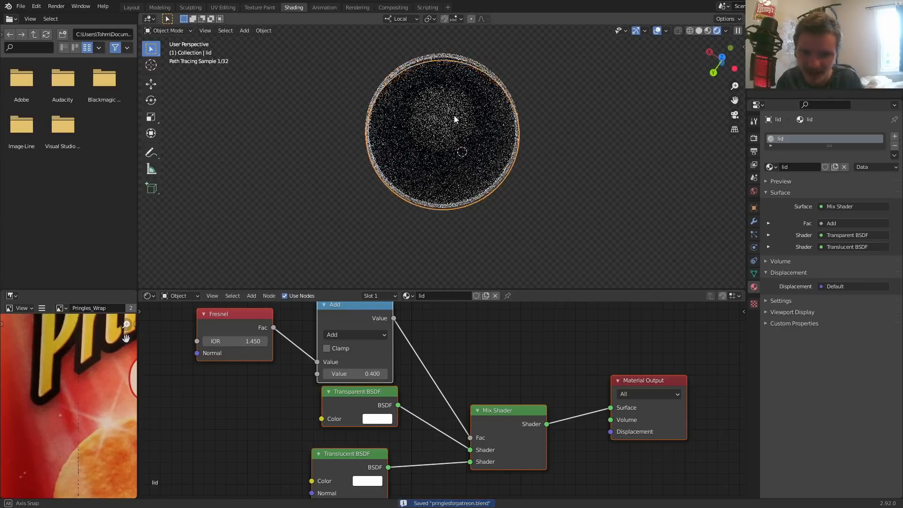
Preview the Fresnel node on the lid and try an IOR of 0.75
mouse_move(456, 118)
middle_down()
mouse_move(464, 87)
mouse_move(465, 127)
middle_up()
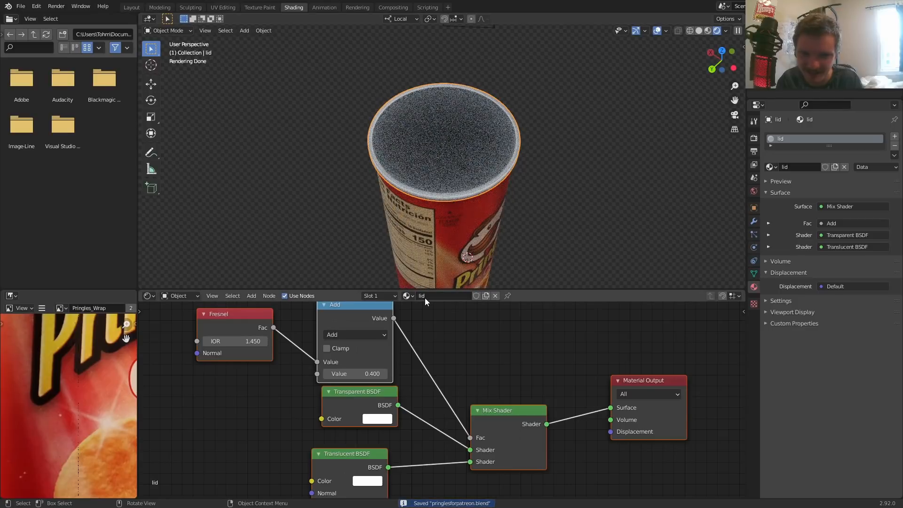
middle_drag(362, 338, 496, 346)
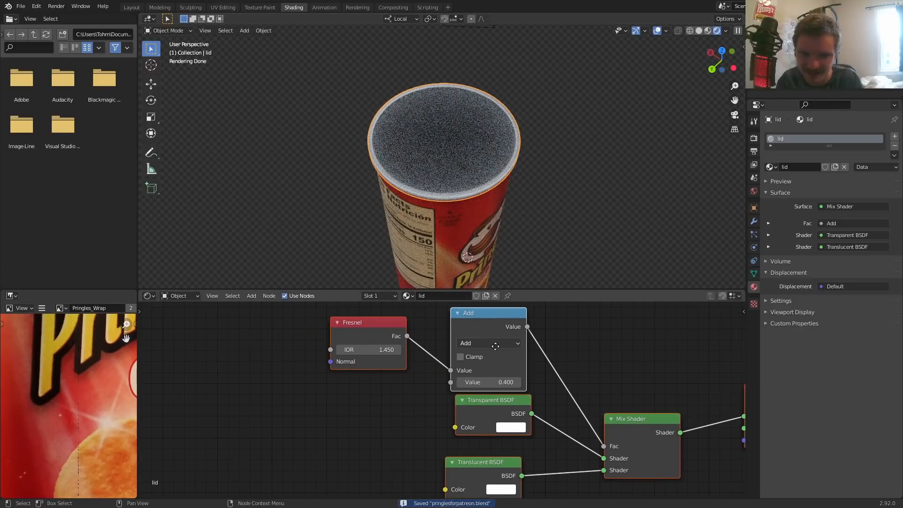
ctrl+shift+click(377, 322)
drag(369, 350, 353, 349)
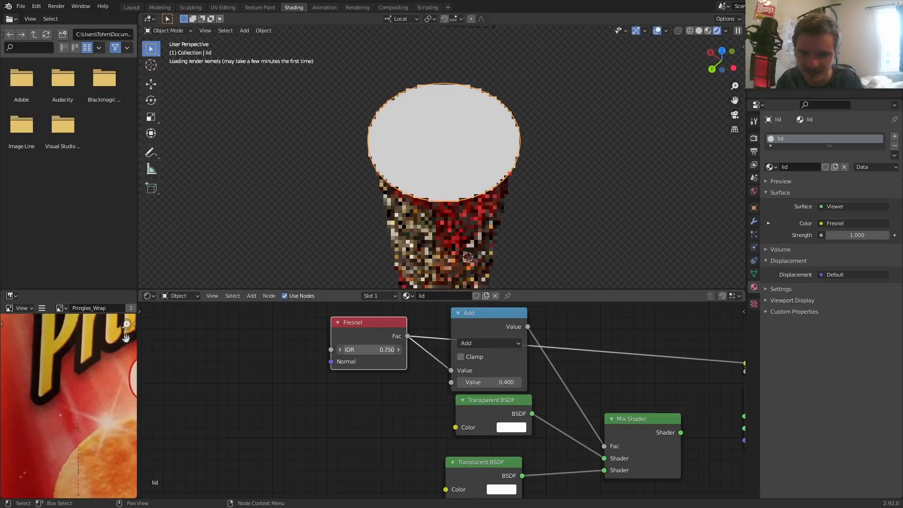
Add a Layer Weight node beside the Fresnel node and preview its Facing output on the lid
key(shift+a)
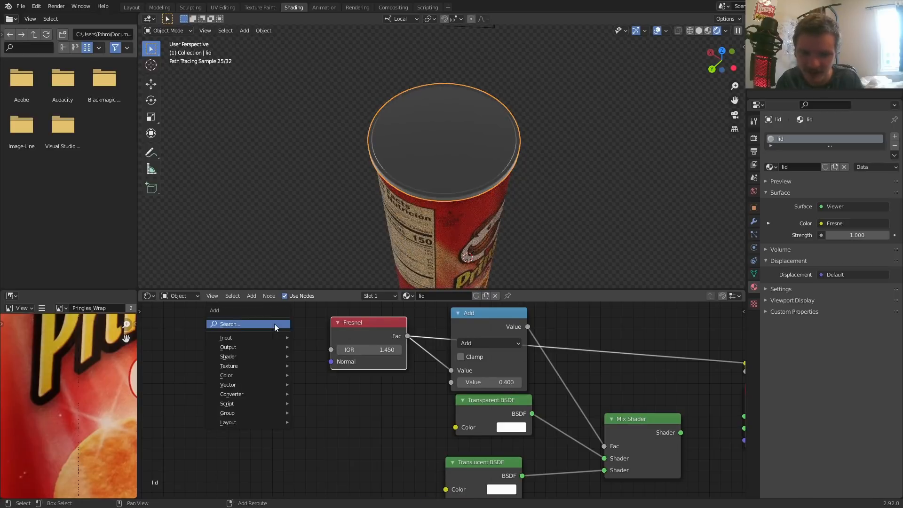
click(274, 324)
key(Return)
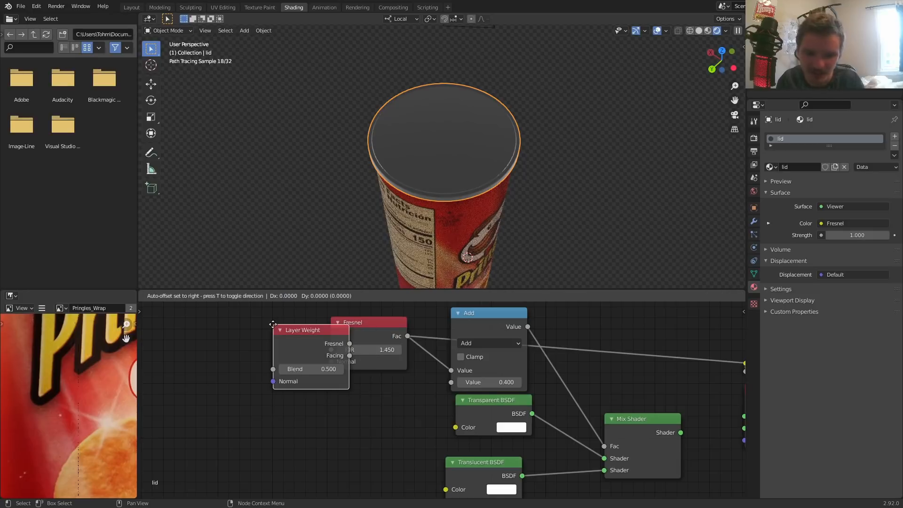
click(286, 363)
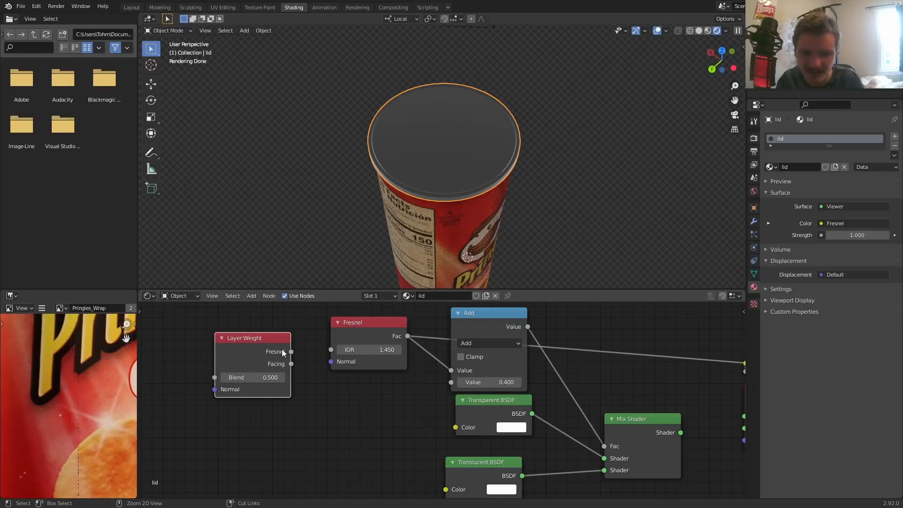
ctrl+shift+click(281, 350)
ctrl+shift+click(281, 349)
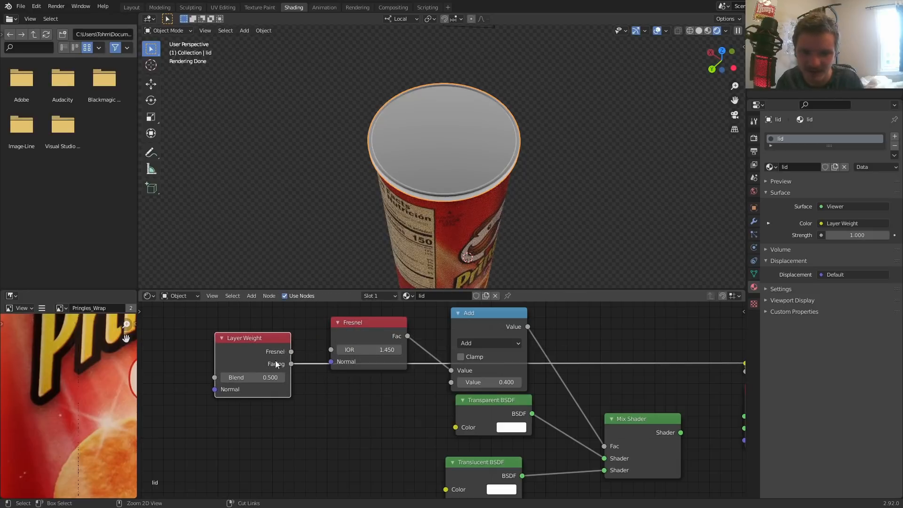
middle_drag(399, 241, 396, 258)
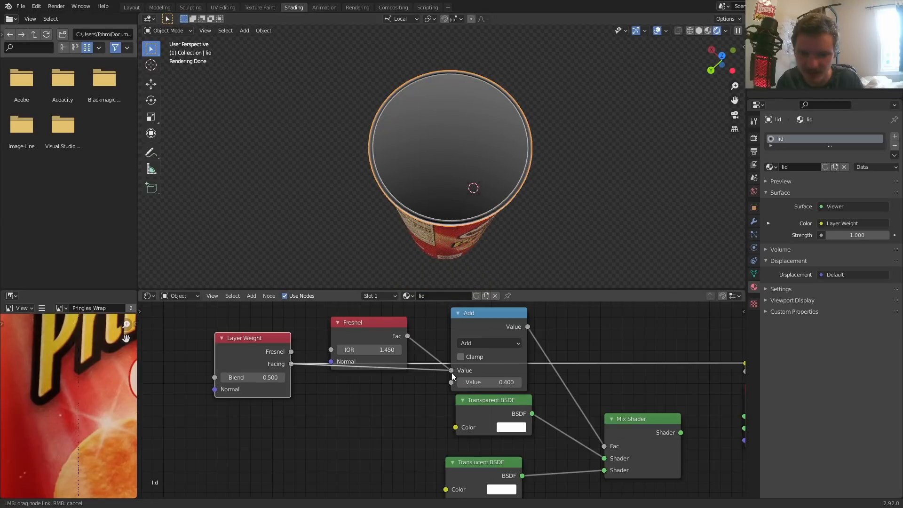
Link Layer Weight's Facing output to the Add node's first value and delete the Fresnel node
drag(454, 376, 452, 380)
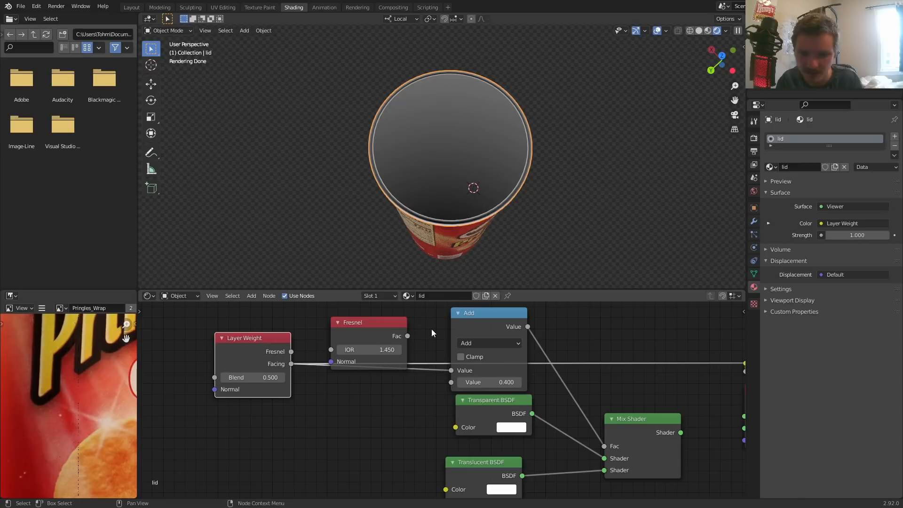
key(x)
ctrl+scroll(379, 463, right, 5)
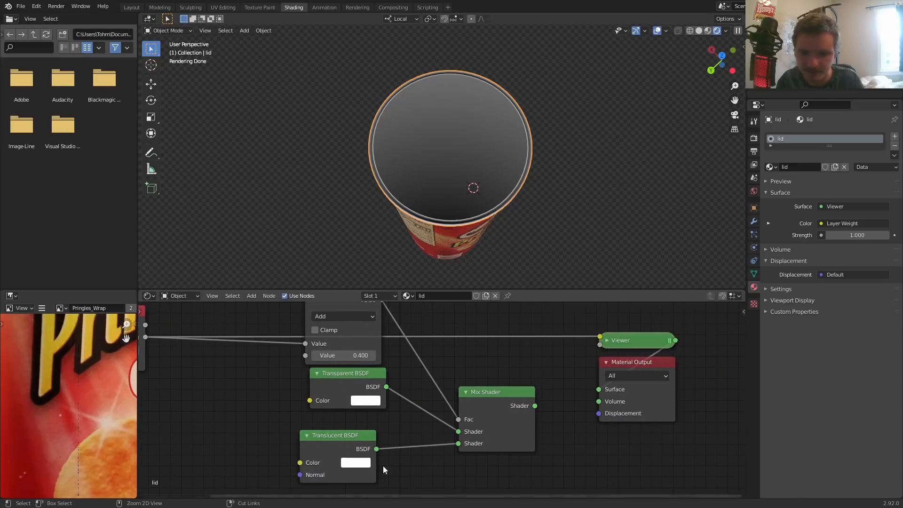
Reconnect the Mix Shader to the Material Output, inspect the lid from several angles, and save the file
ctrl+shift+click(491, 403)
mouse_move(480, 226)
middle_down()
mouse_move(476, 204)
mouse_move(475, 212)
middle_up()
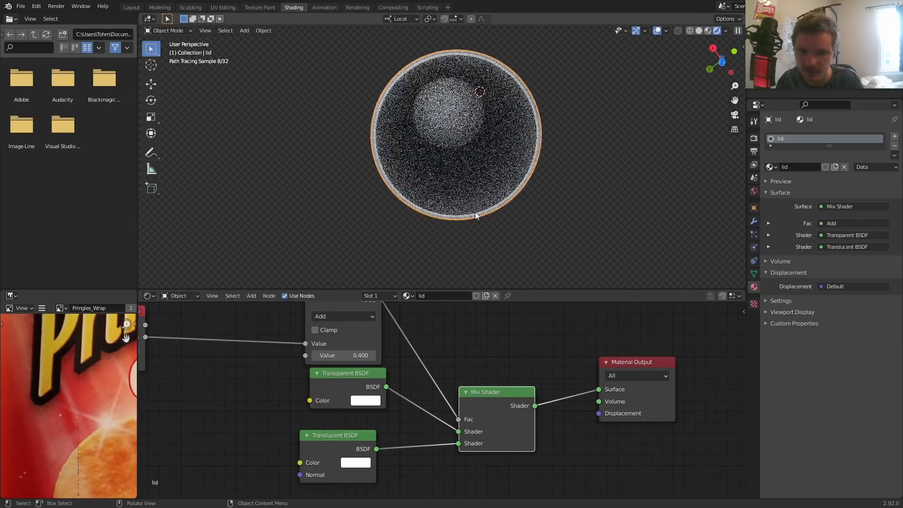
middle_drag(459, 135, 487, 113)
scroll(455, 72, down, 2)
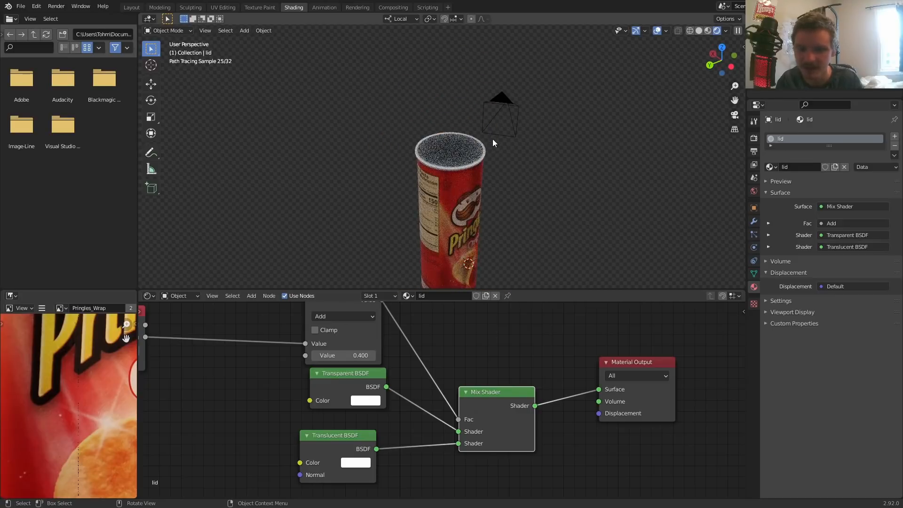
key(ctrl+s)
Add a Noise Texture node above the Add node in the lid material
middle_drag(488, 347, 556, 401)
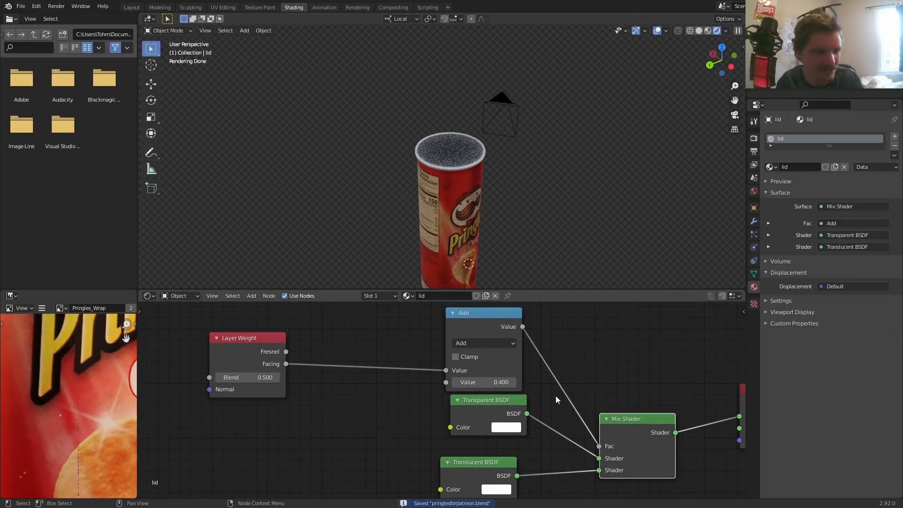
middle_drag(526, 358, 522, 430)
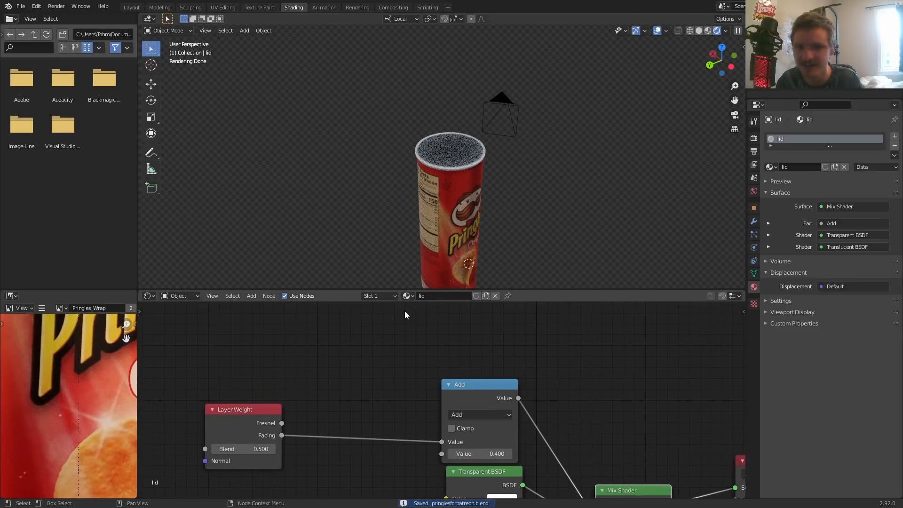
scroll(469, 153, down, 3)
scroll(507, 203, up, 4)
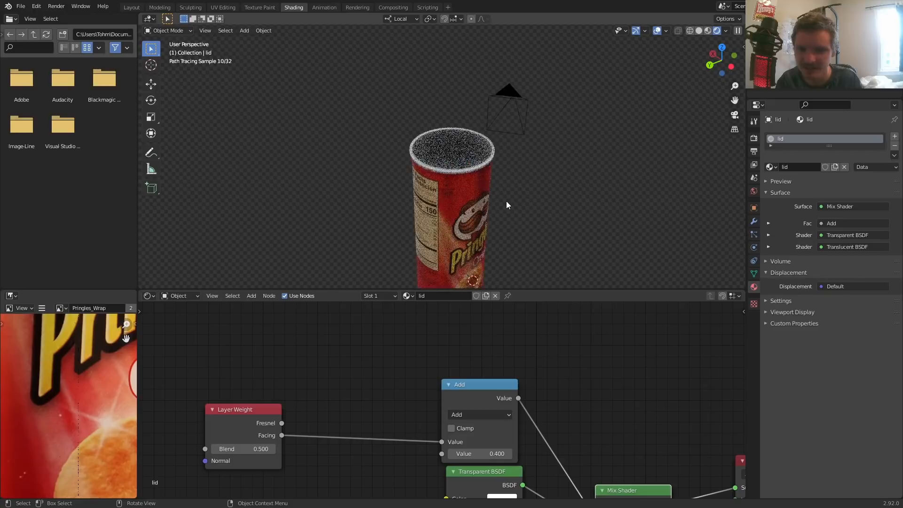
key(shift+a)
click(351, 342)
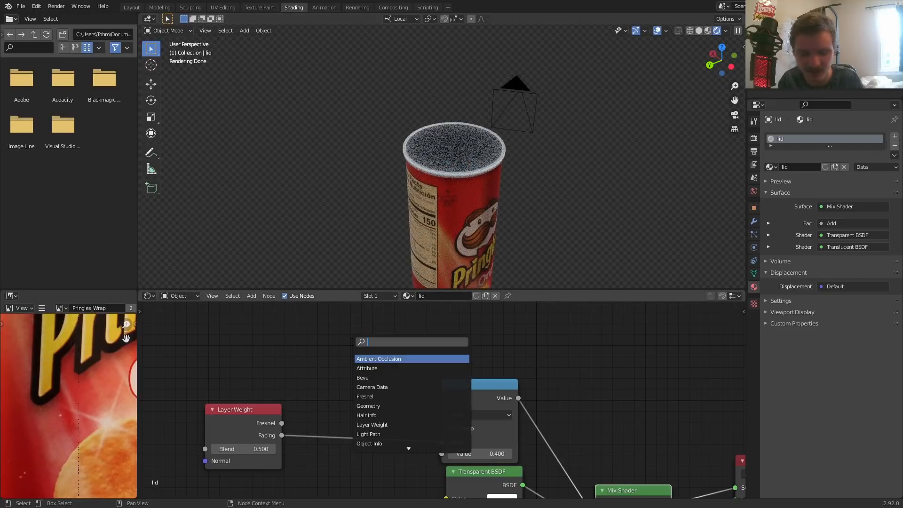
key(Return)
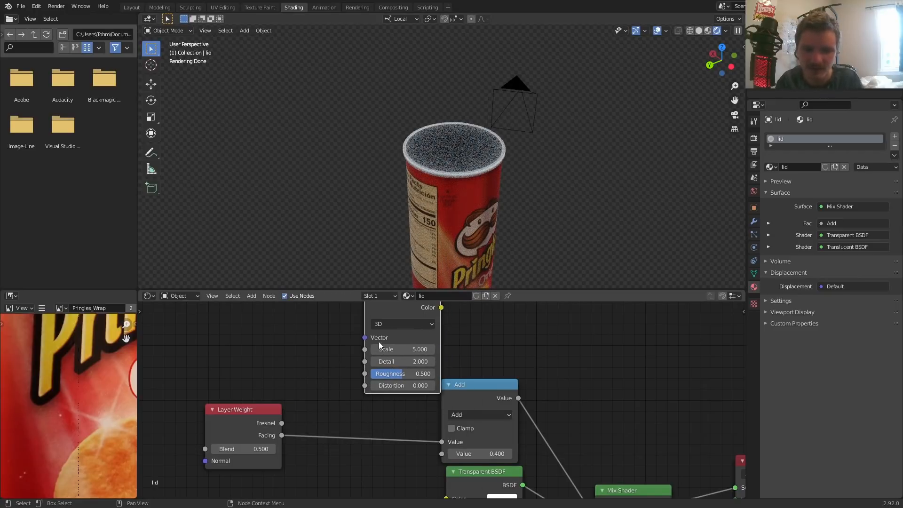
middle_drag(379, 345, 378, 377)
Add Mapping and Texture Coordinate nodes to the Noise Texture using Object coordinates, move them clear of the others, and preview the noise on the lid
key(ctrl+t)
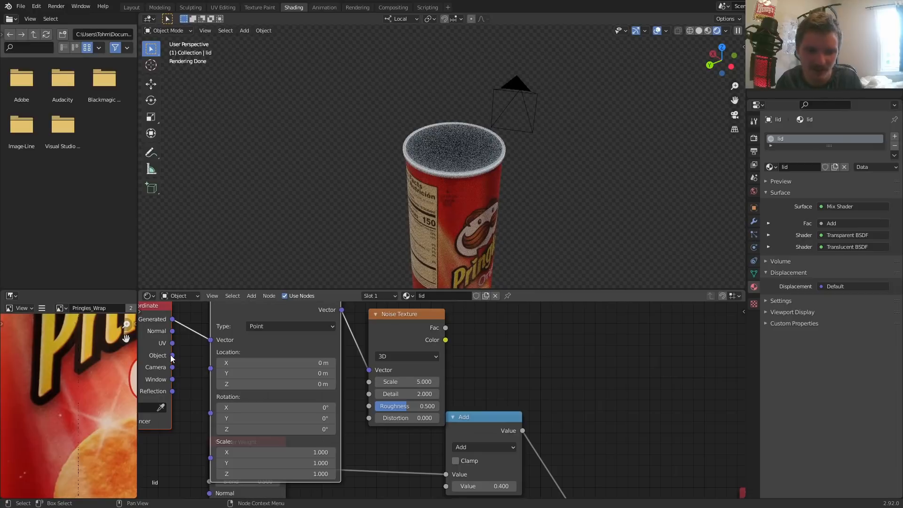
scroll(211, 350, down, 3)
drag(198, 430, 421, 341)
drag(217, 315, 429, 365)
drag(414, 352, 351, 311)
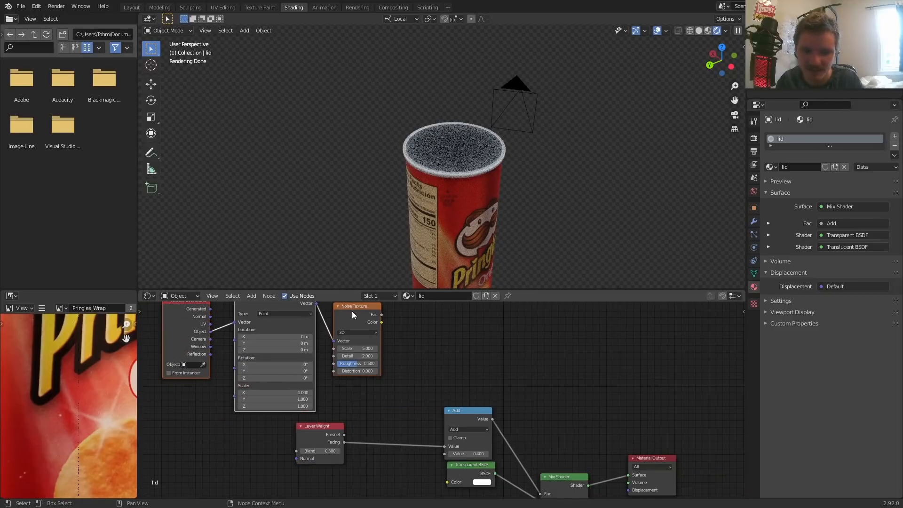
ctrl+shift+click(354, 317)
scroll(399, 177, up, 2)
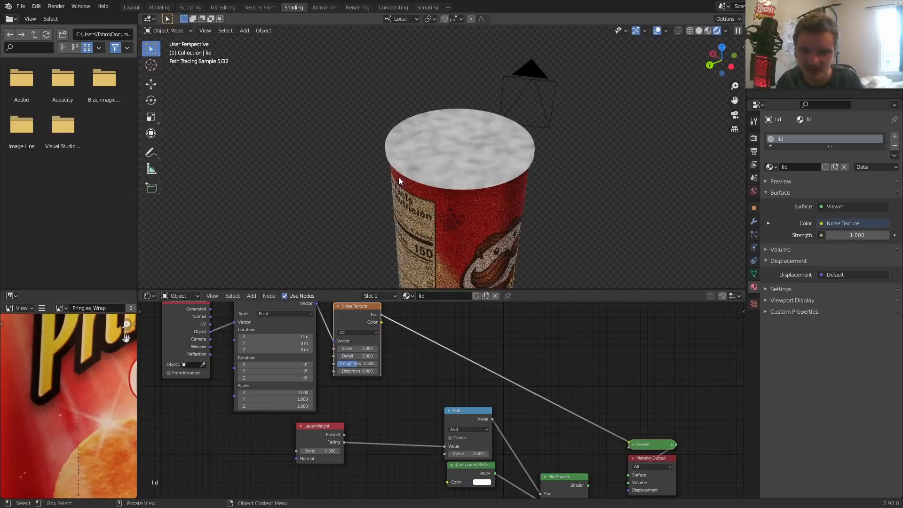
Save the file and insert a ColorRamp node between the lid's Noise Texture and the Viewer
key(ctrl+s)
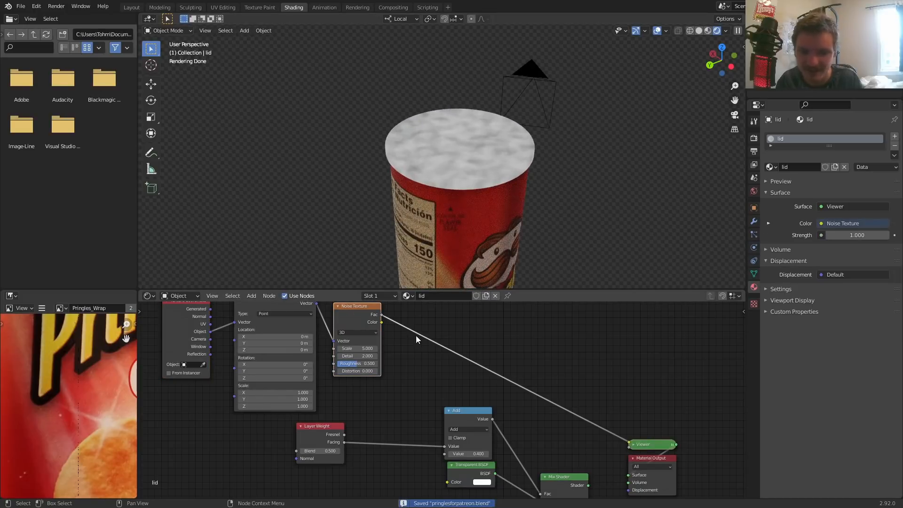
scroll(416, 335, up, 2)
key(shift+a)
click(424, 332)
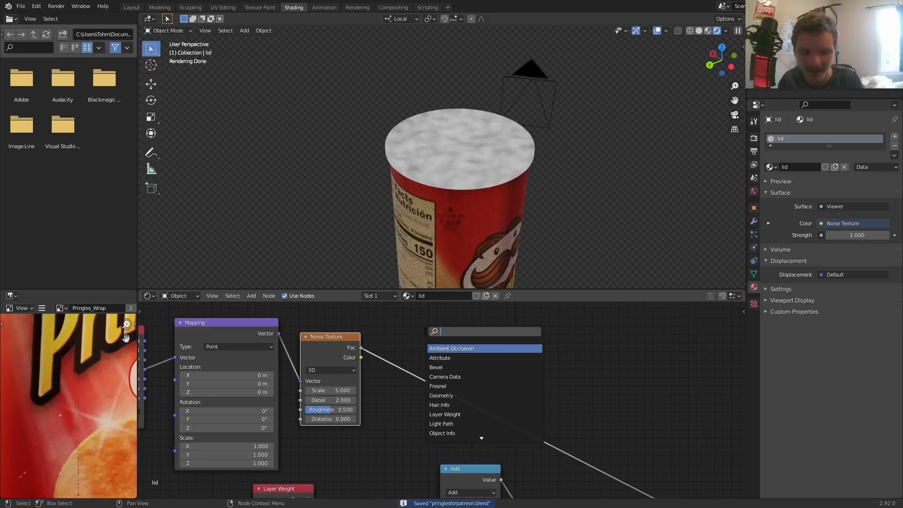
key(Return)
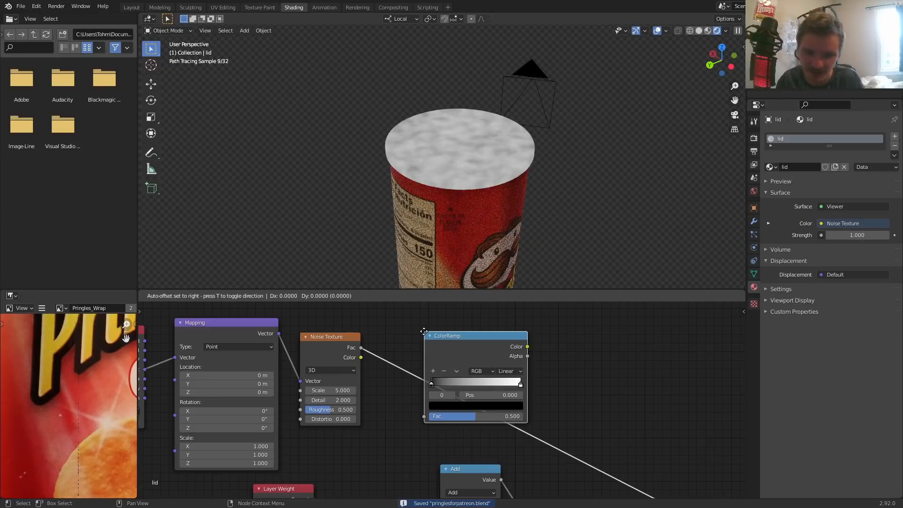
click(424, 331)
Move the Viewer and Material Output nodes aside, and place a new Diffuse BSDF node above the Mix Shader
middle_drag(530, 372, 403, 263)
drag(629, 468, 555, 381)
key(g)
click(704, 382)
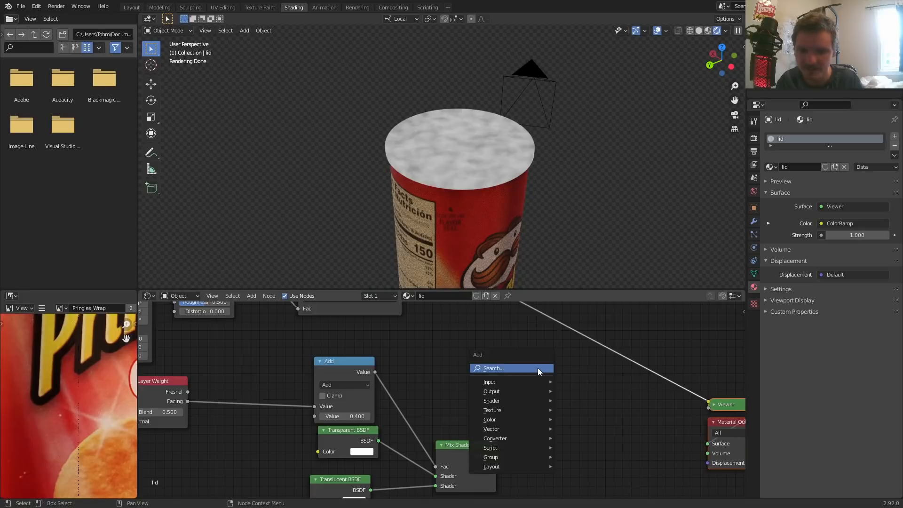
click(538, 368)
text(diff)
key(Return)
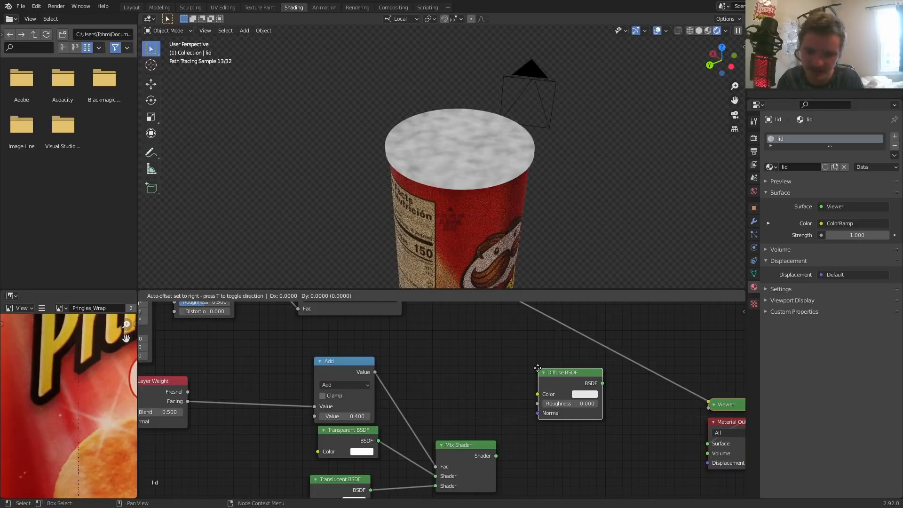
click(433, 374)
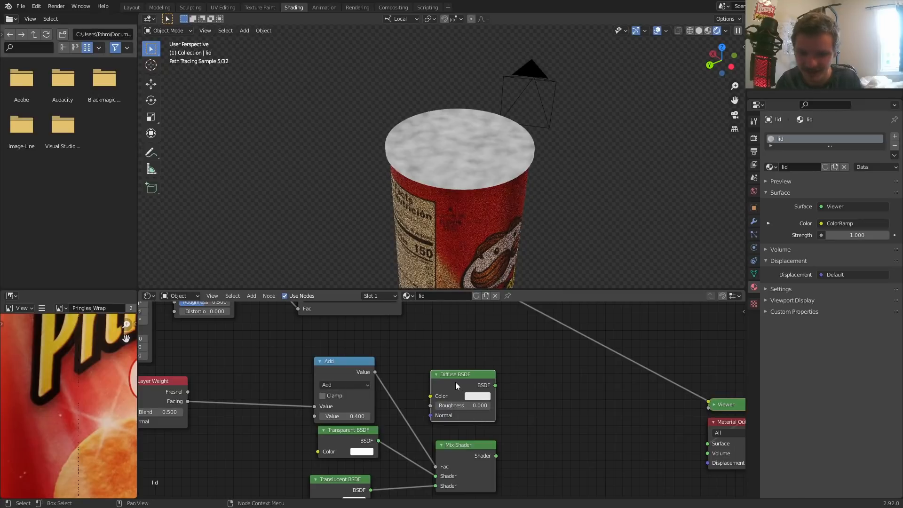
Send the Diffuse BSDF to the output and blend it with the existing Mix Shader through a duplicated Mix Shader
ctrl+shift+click(455, 382)
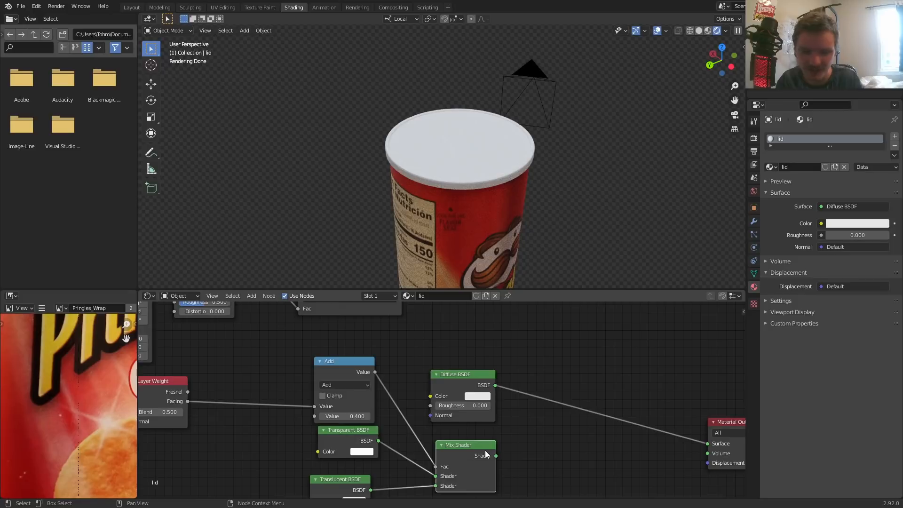
key(shift+d)
click(603, 388)
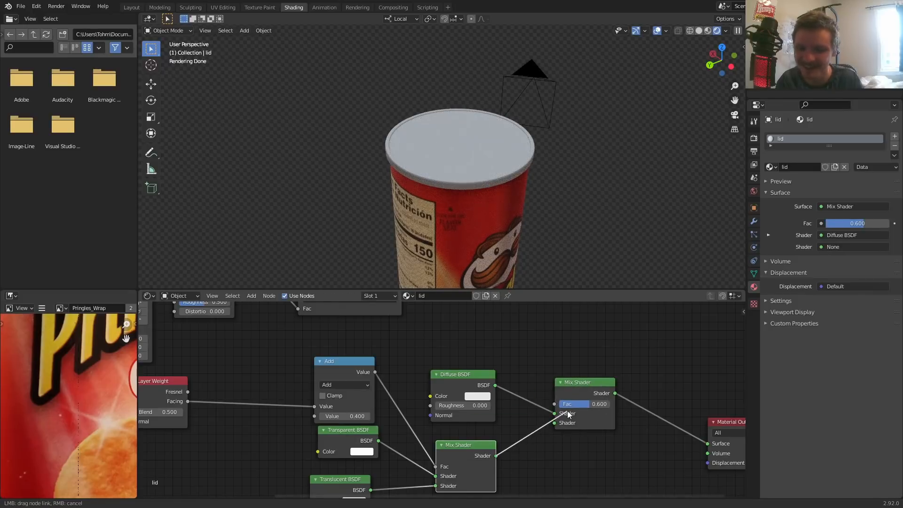
drag(561, 421, 562, 421)
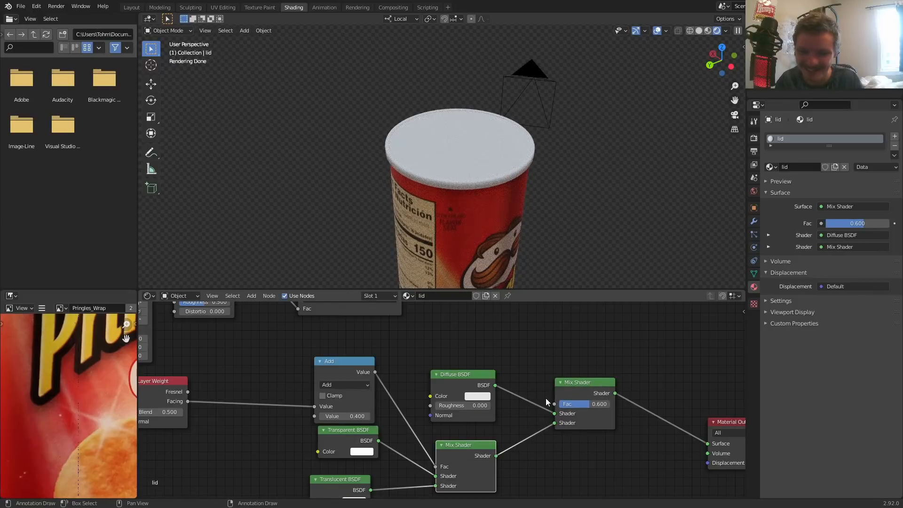
Set the Diffuse BSDF color to orange and link the ColorRamp's Color output to the new Mix Shader's Fac
click(471, 396)
click(493, 320)
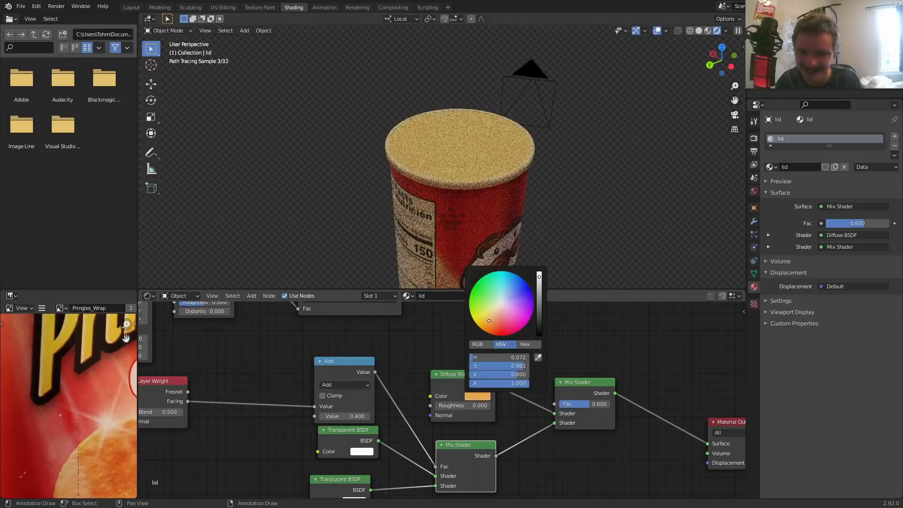
middle_drag(512, 371, 541, 417)
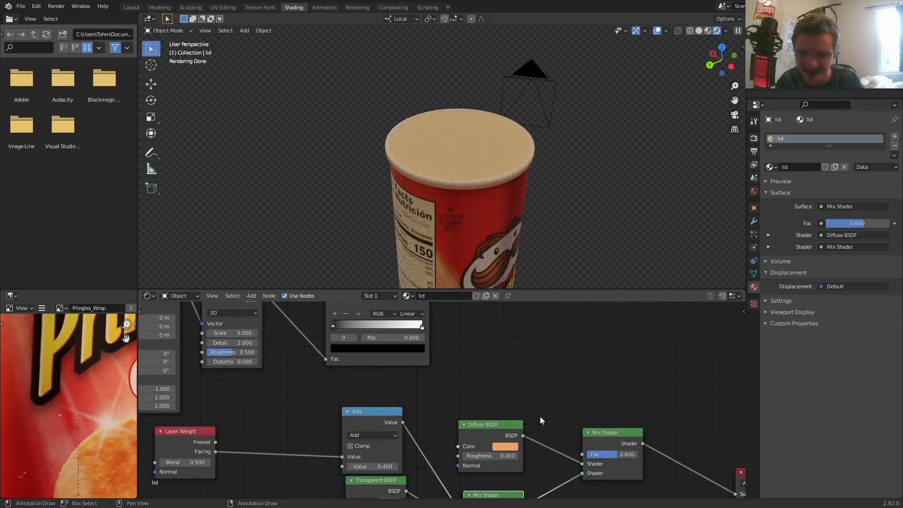
scroll(461, 356, down, 1)
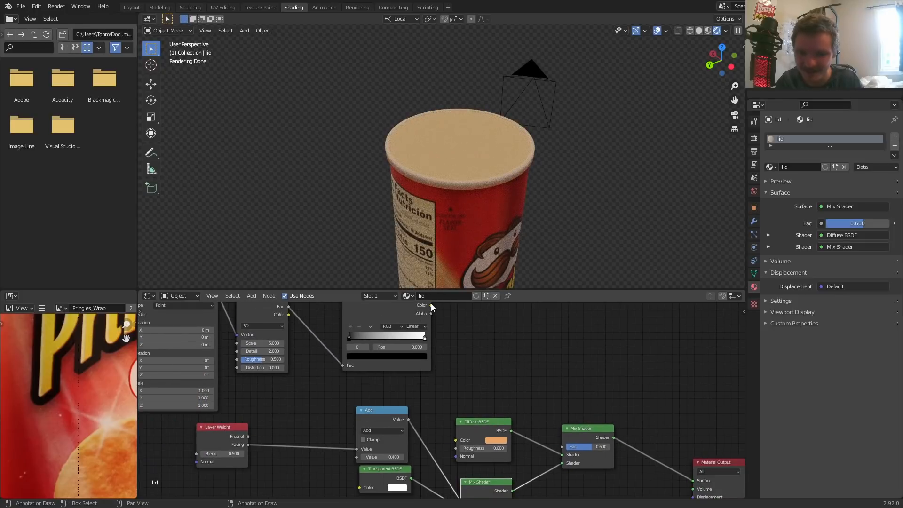
drag(431, 305, 564, 447)
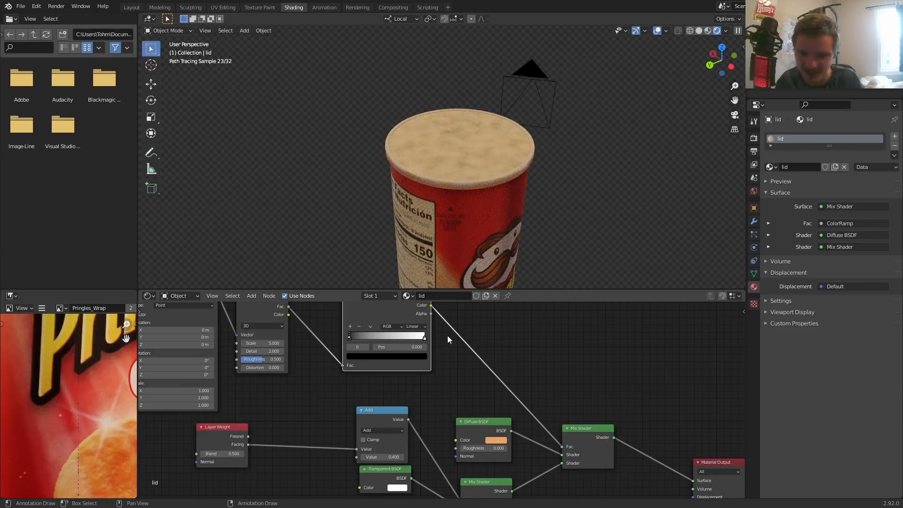
Set the ColorRamp's white stop to position 0.450 and check the noise pattern on the lid
middle_drag(448, 335, 519, 393)
scroll(484, 384, up, 2)
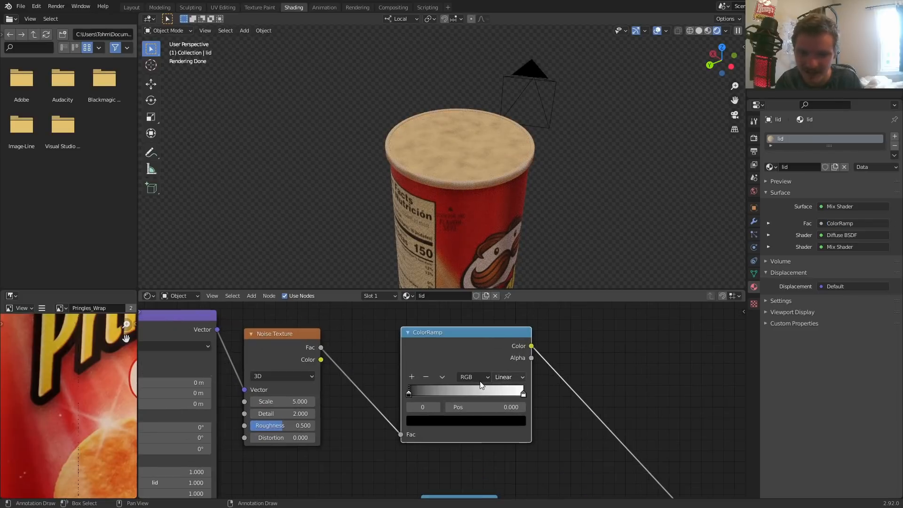
drag(511, 407, 422, 409)
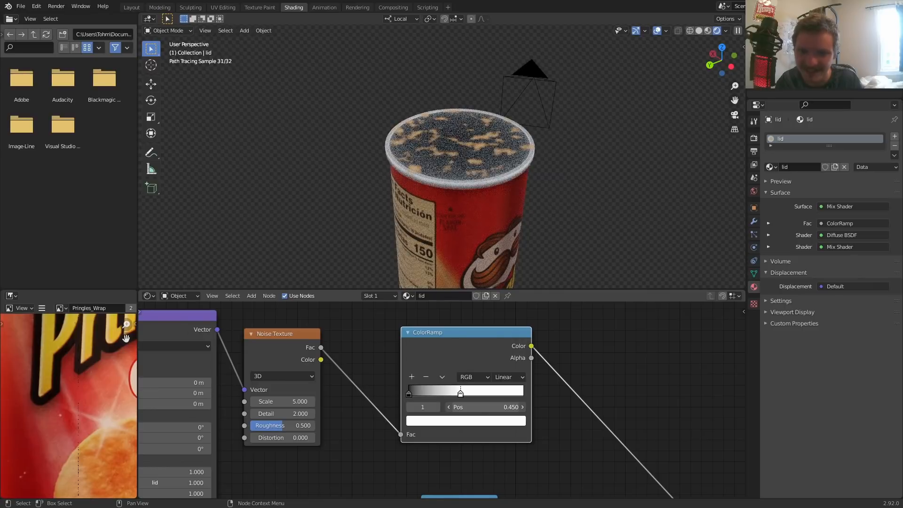
scroll(453, 248, up, 1)
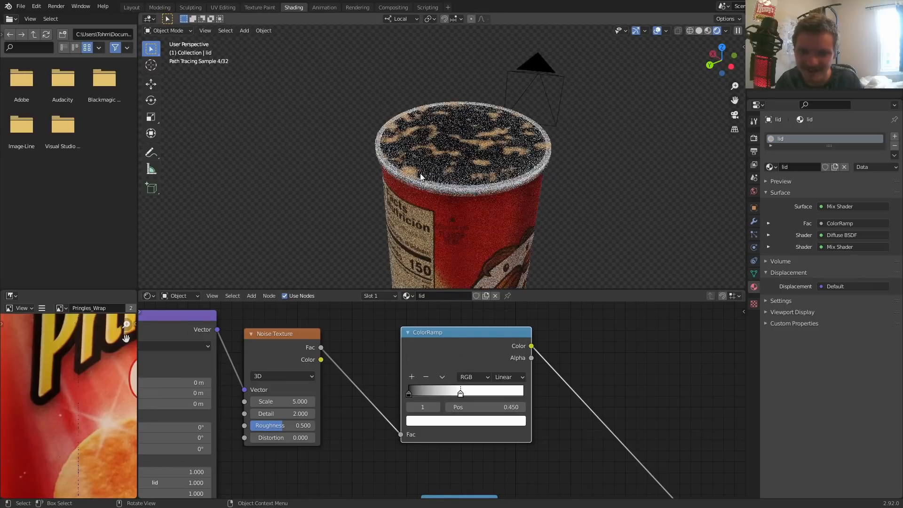
Set the Noise Texture's Detail to 16, Roughness to 0.892 and Scale to 1
middle_drag(227, 418, 508, 405)
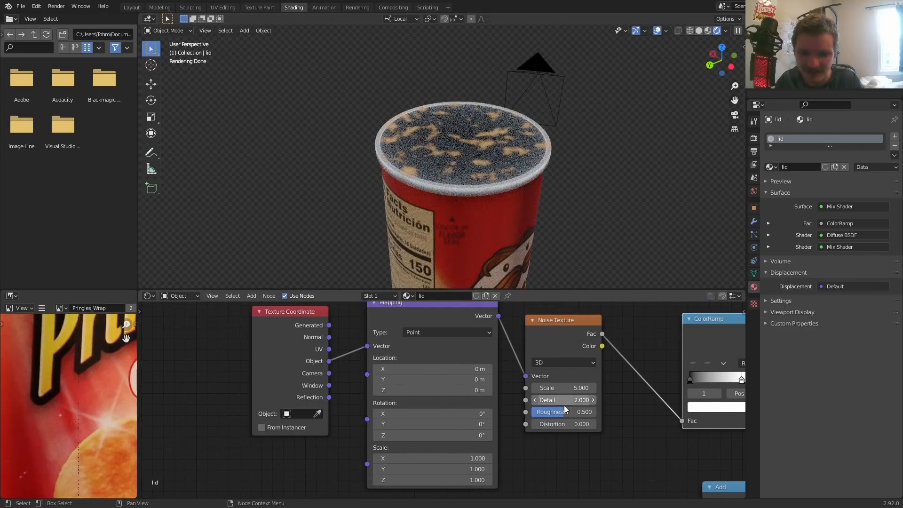
scroll(496, 226, up, 1)
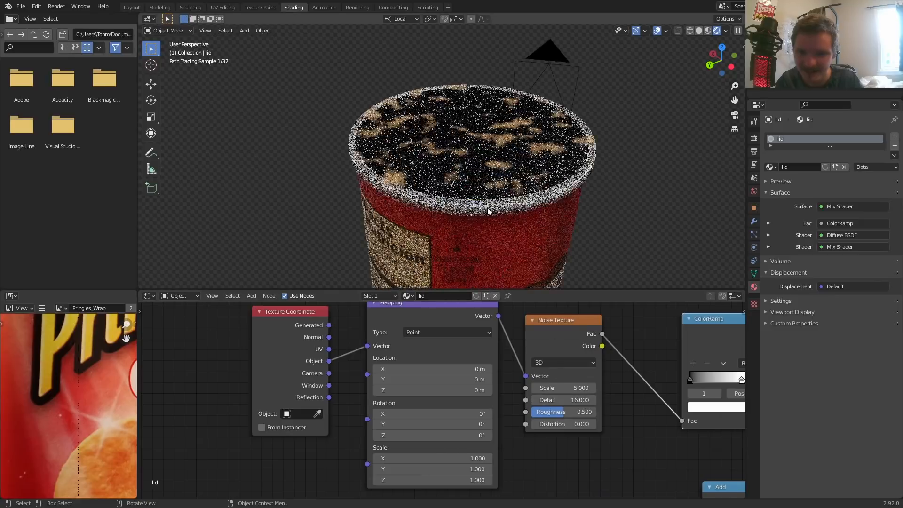
drag(564, 411, 588, 411)
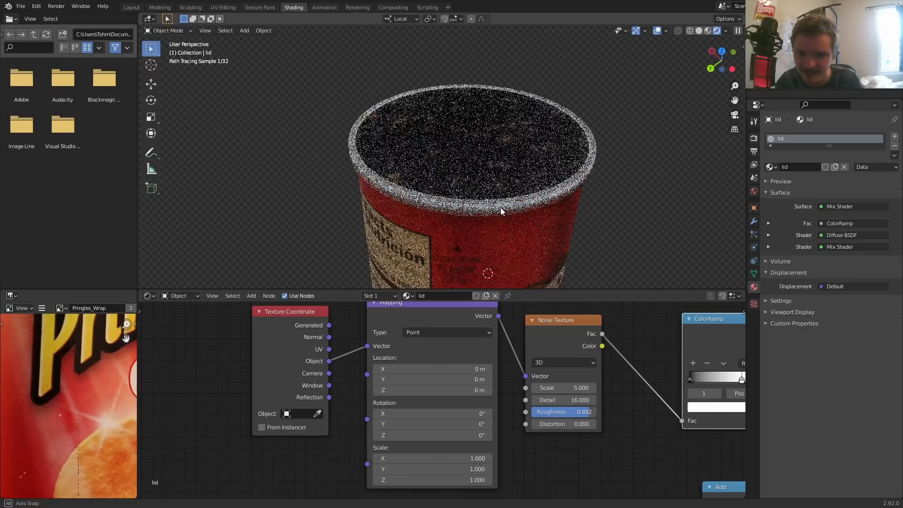
middle_drag(500, 203, 501, 212)
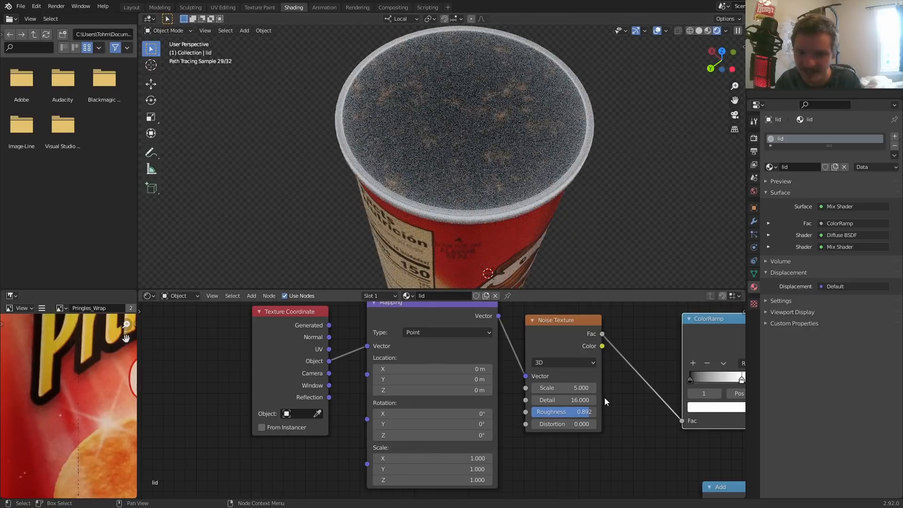
text(1)
key(Return)
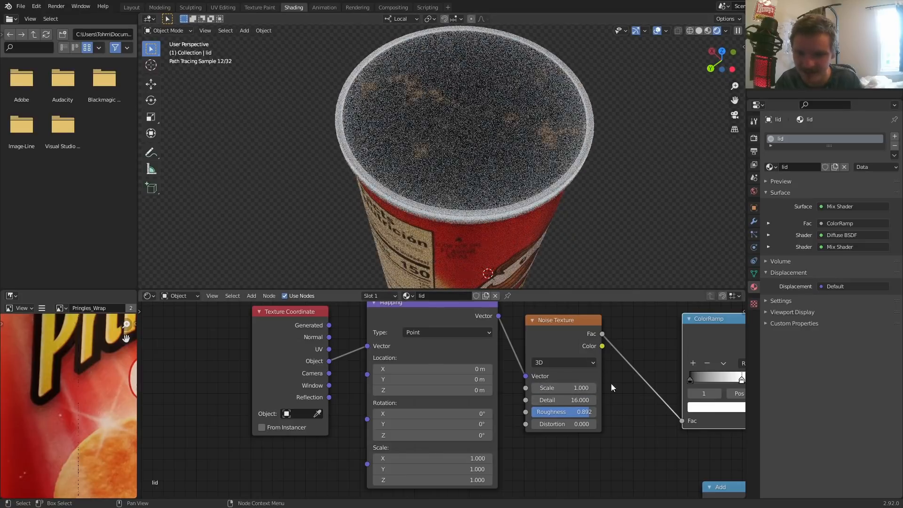
Soften the Diffuse BSDF color to a pale peach with hue 0.079, saturation 0.526 and value 0.800
middle_drag(620, 389, 186, 464)
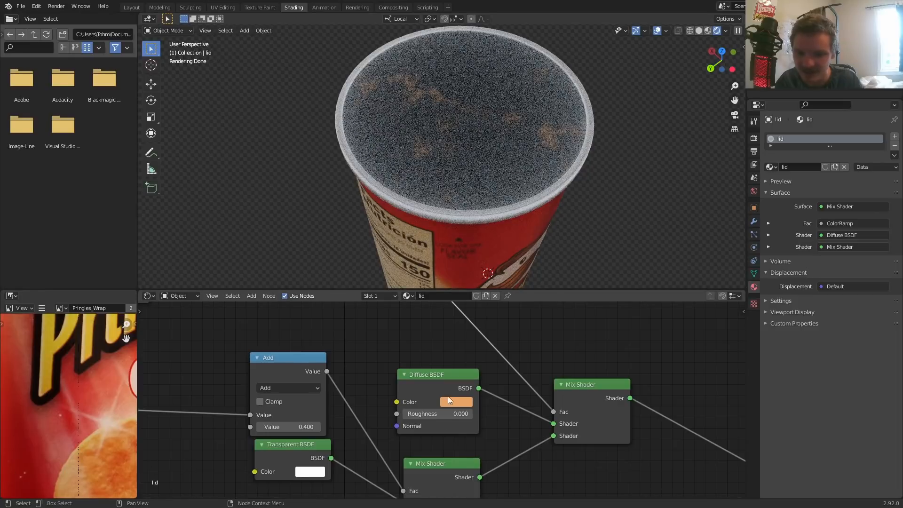
click(469, 400)
drag(476, 291, 479, 294)
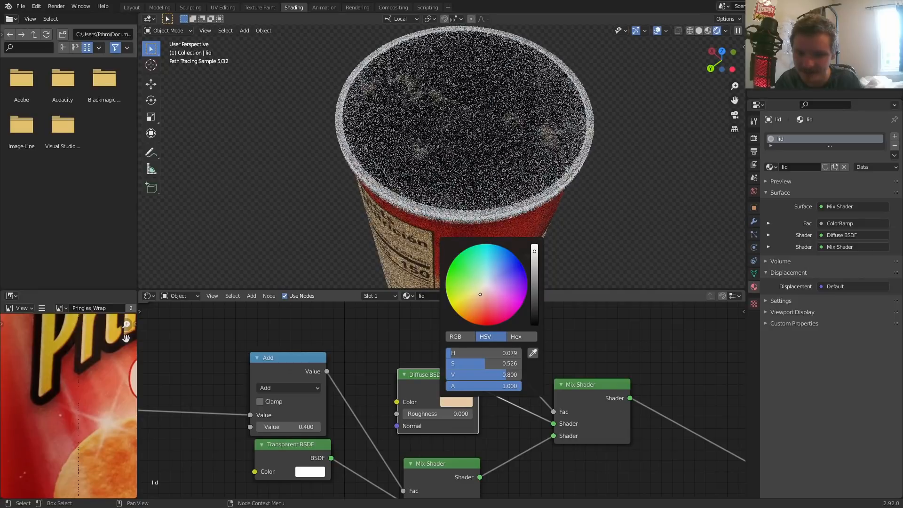
Lighten the ColorRamp's black stop at position 0 to a light grey with value 0.793, checking the lid from above
middle_drag(408, 345, 481, 506)
middle_drag(360, 445, 475, 414)
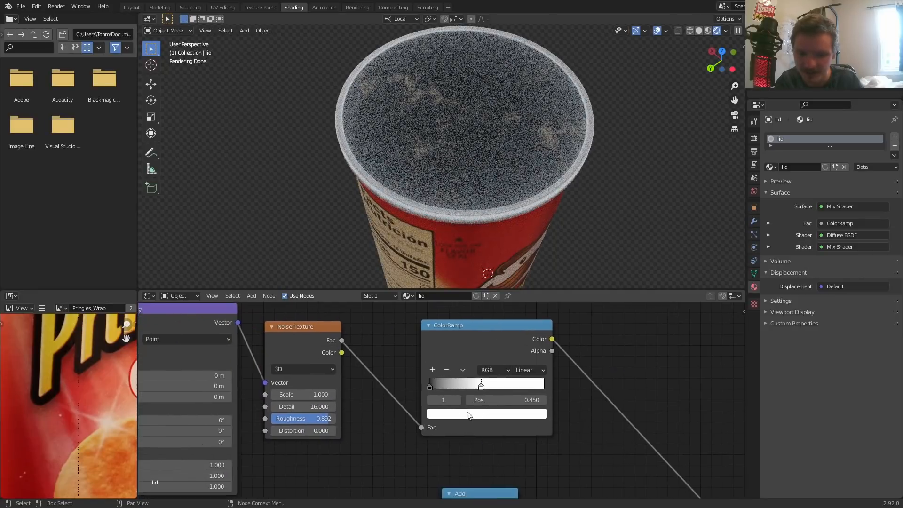
scroll(420, 401, up, 1)
click(425, 400)
click(444, 416)
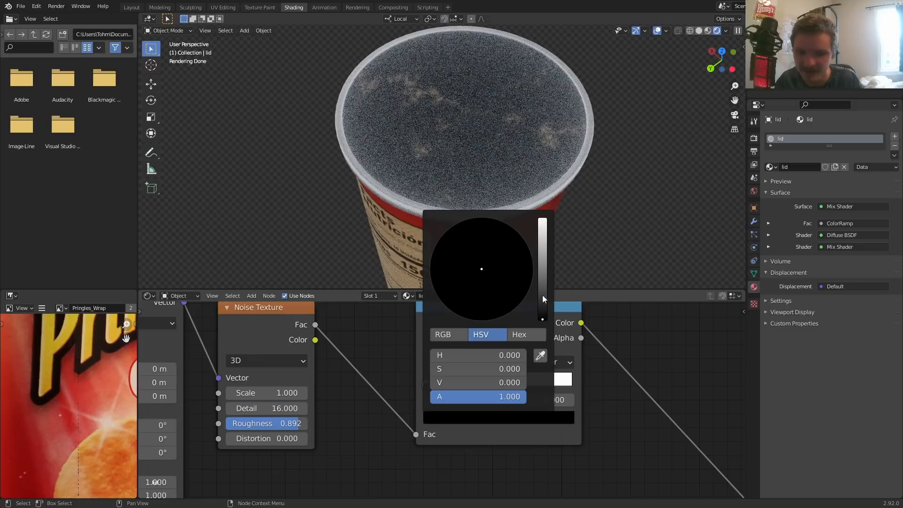
click(543, 270)
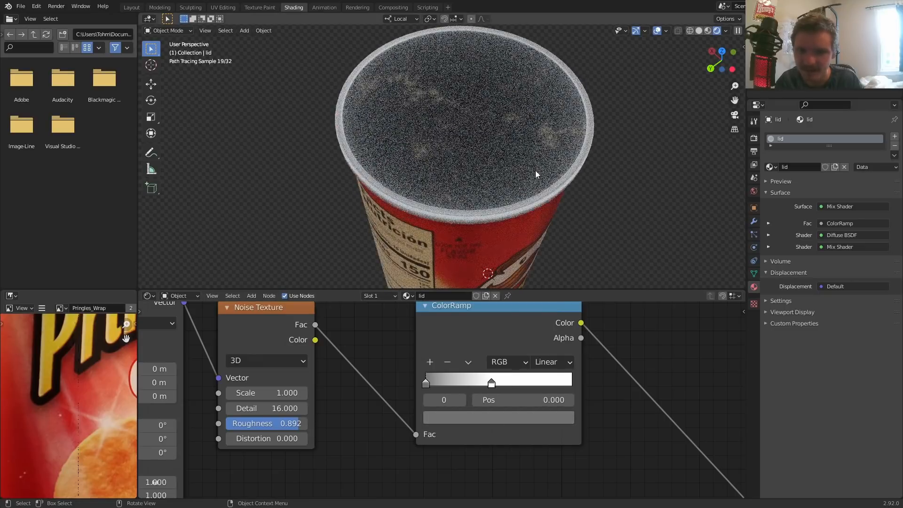
click(487, 418)
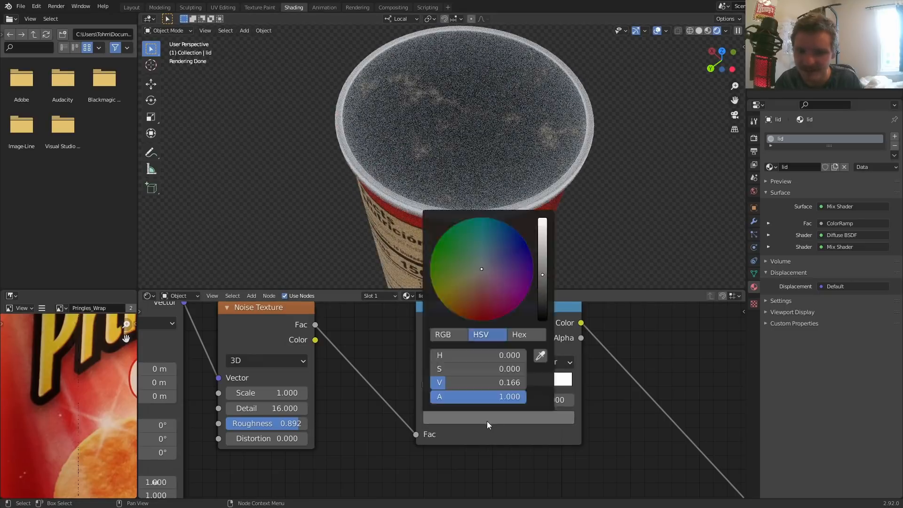
click(543, 250)
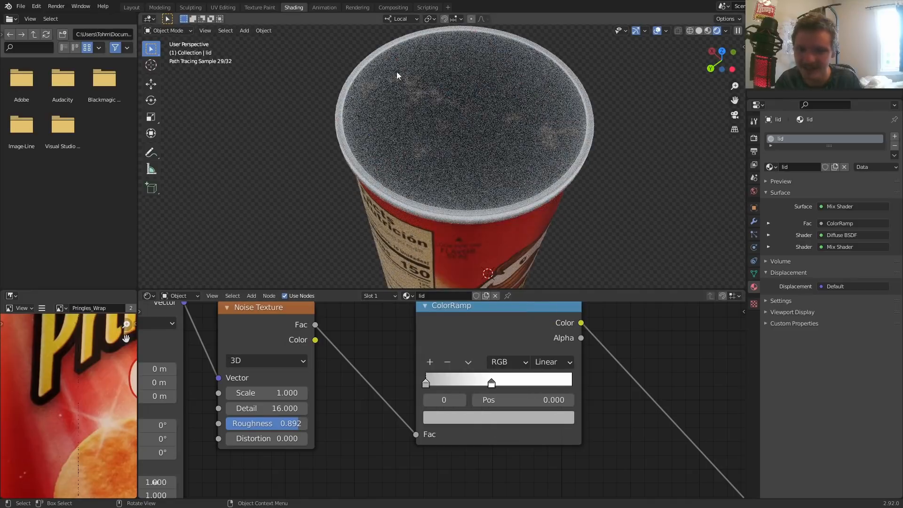
scroll(524, 202, down, 4)
mouse_move(486, 168)
middle_down()
mouse_move(485, 212)
mouse_move(469, 166)
middle_up()
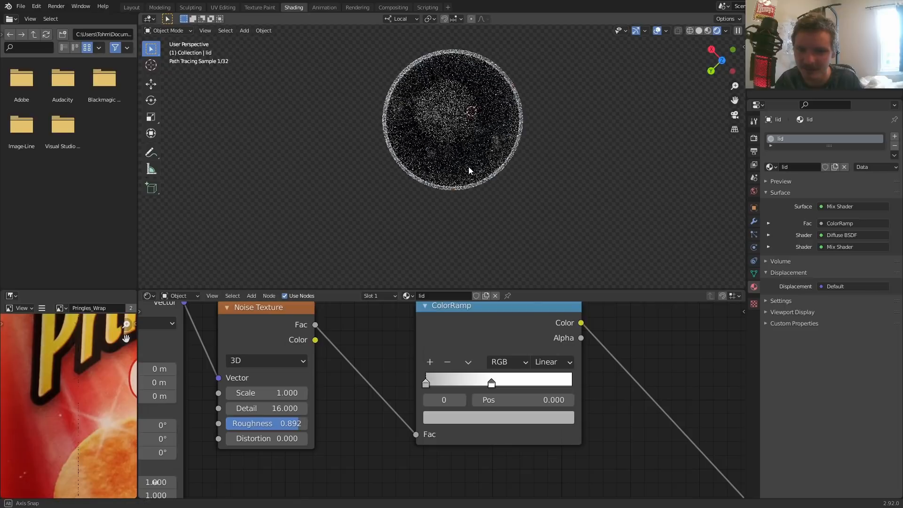
click(546, 418)
drag(544, 241, 542, 228)
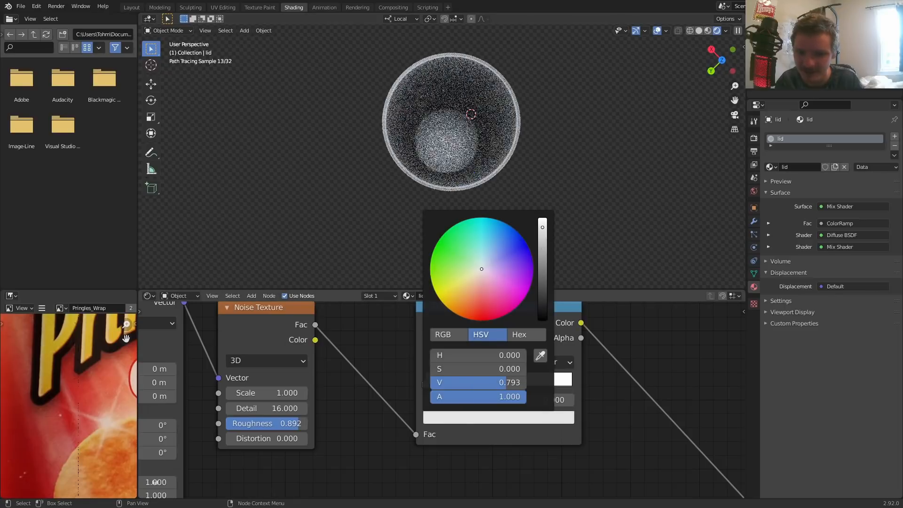
Save the file and show the whole can in the Layout workspace with rendered shading
middle_drag(482, 159, 487, 112)
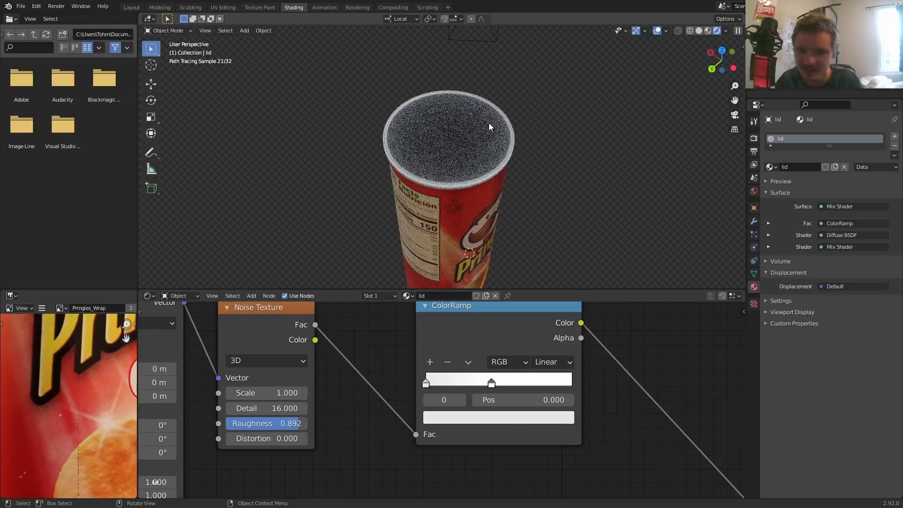
key(ctrl+s)
scroll(518, 174, down, 5)
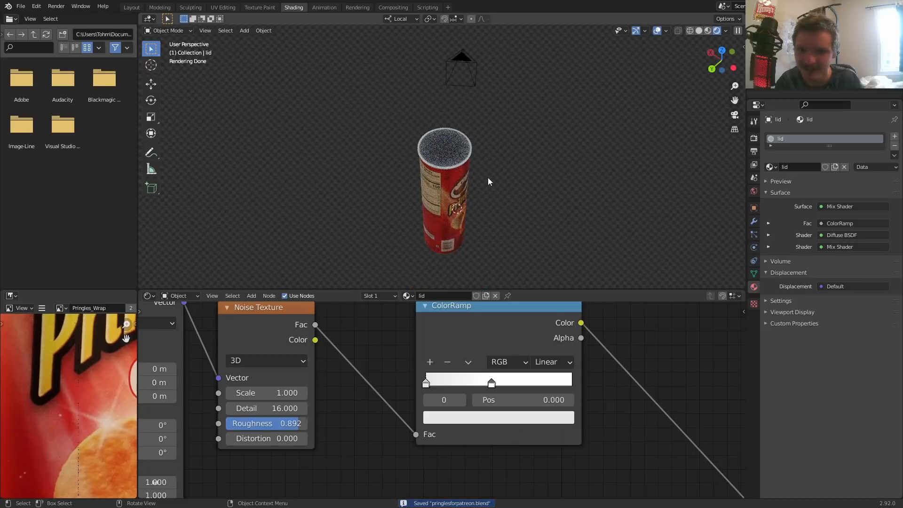
middle_drag(487, 177, 479, 153)
scroll(478, 153, down, 1)
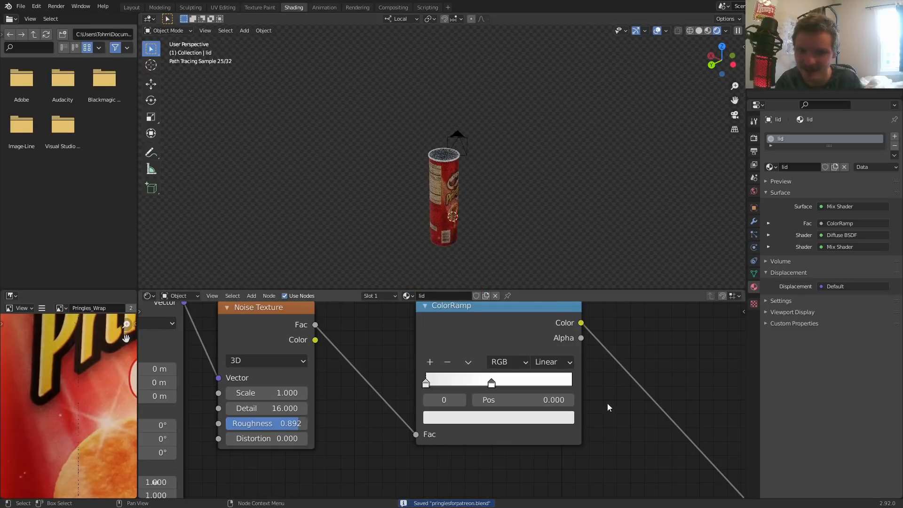
scroll(605, 395, down, 3)
middle_drag(604, 391, 502, 330)
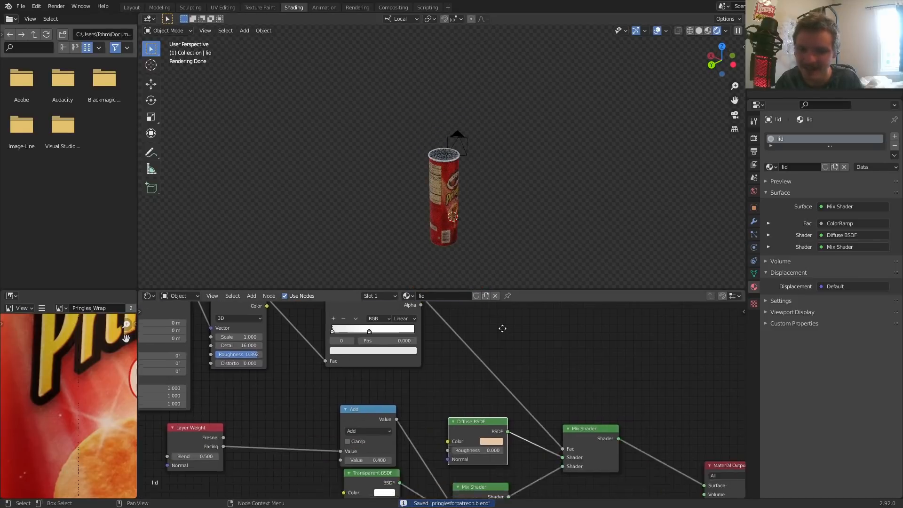
click(132, 8)
click(729, 30)
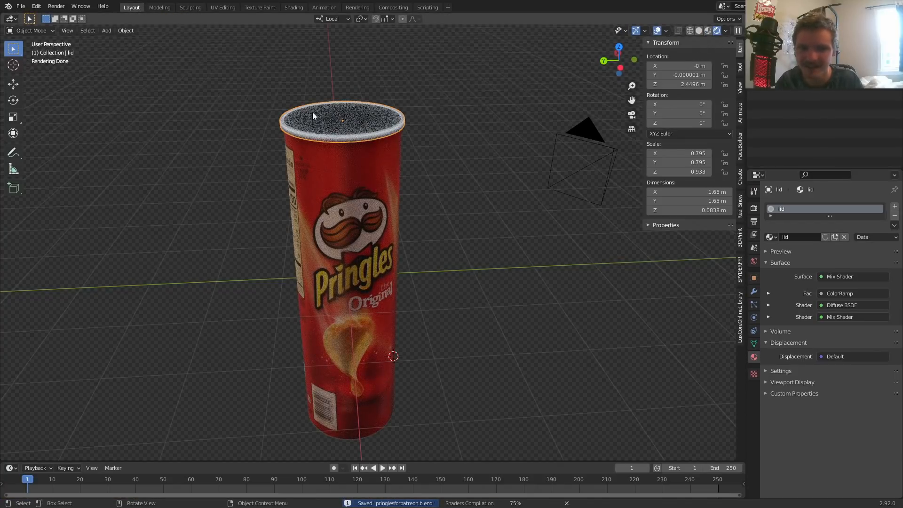
Try moving and tilting the lid off the can to look inside, and undo the lid's transforms
key(g)
click(443, 67)
key(r)
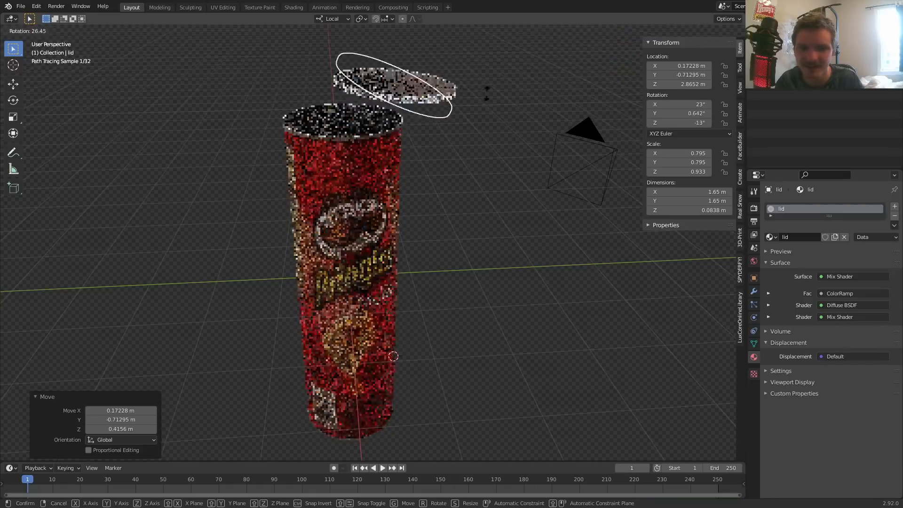
click(465, 117)
key(g)
click(504, 129)
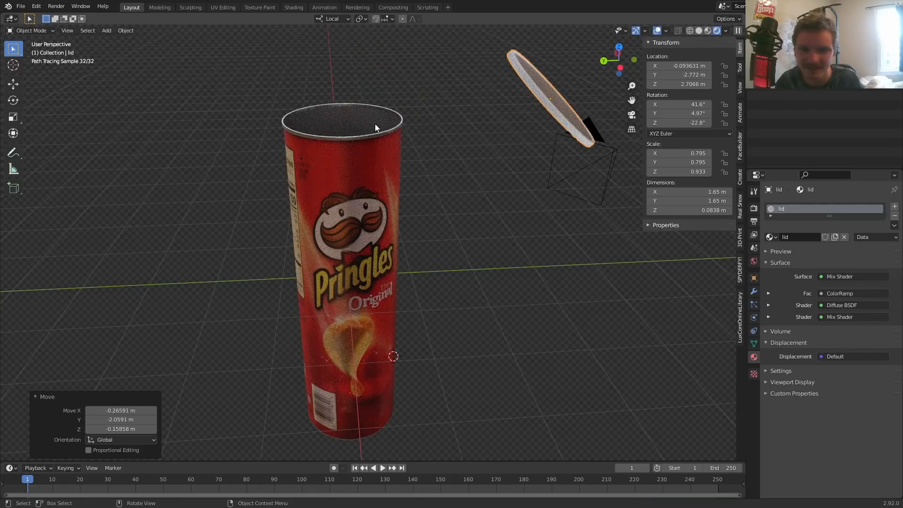
mouse_move(381, 145)
middle_down()
mouse_move(340, 211)
mouse_move(385, 145)
mouse_move(374, 167)
mouse_move(387, 63)
mouse_move(382, 141)
middle_up()
key(ctrl+z)
key(ctrl+z)
key(ctrl+z)
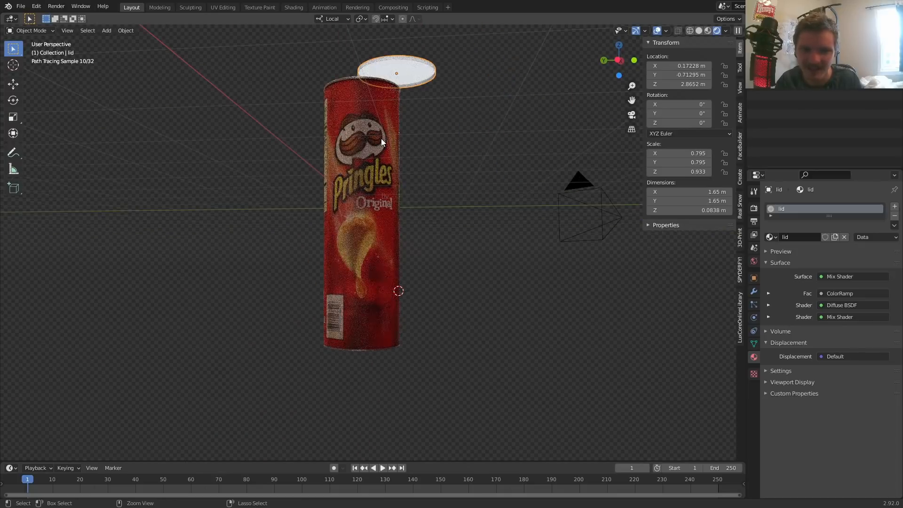
Save the file and view the whole can from slightly above
key(ctrl+s)
middle_drag(413, 51, 430, 169)
key(q)
click(430, 165)
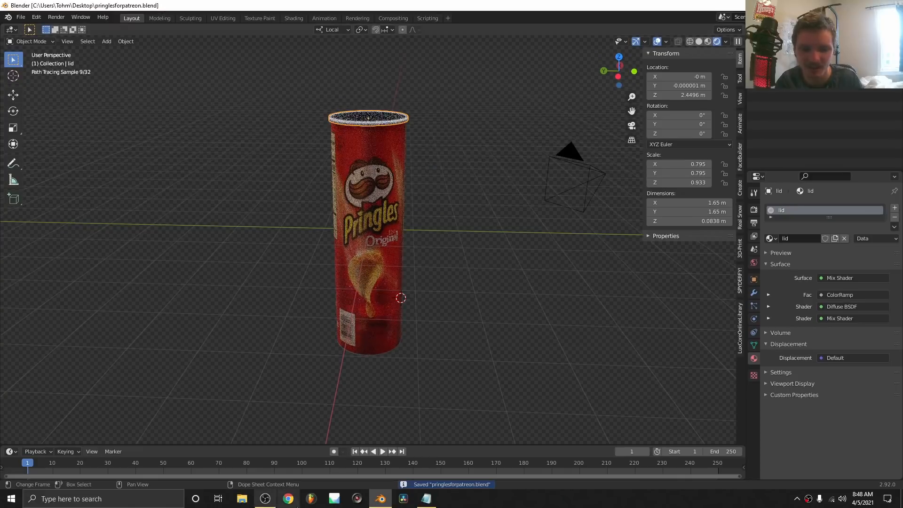
click(256, 502)
drag(421, 14, 225, 0)
click(24, 430)
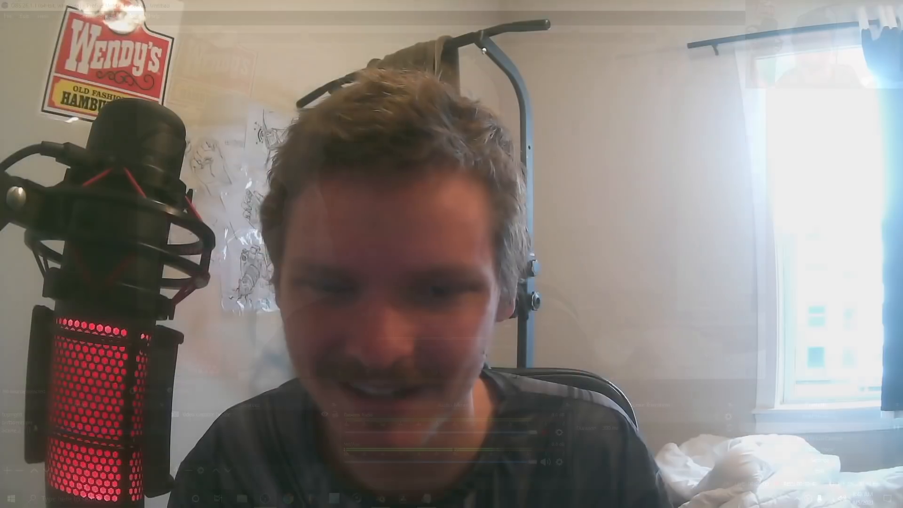